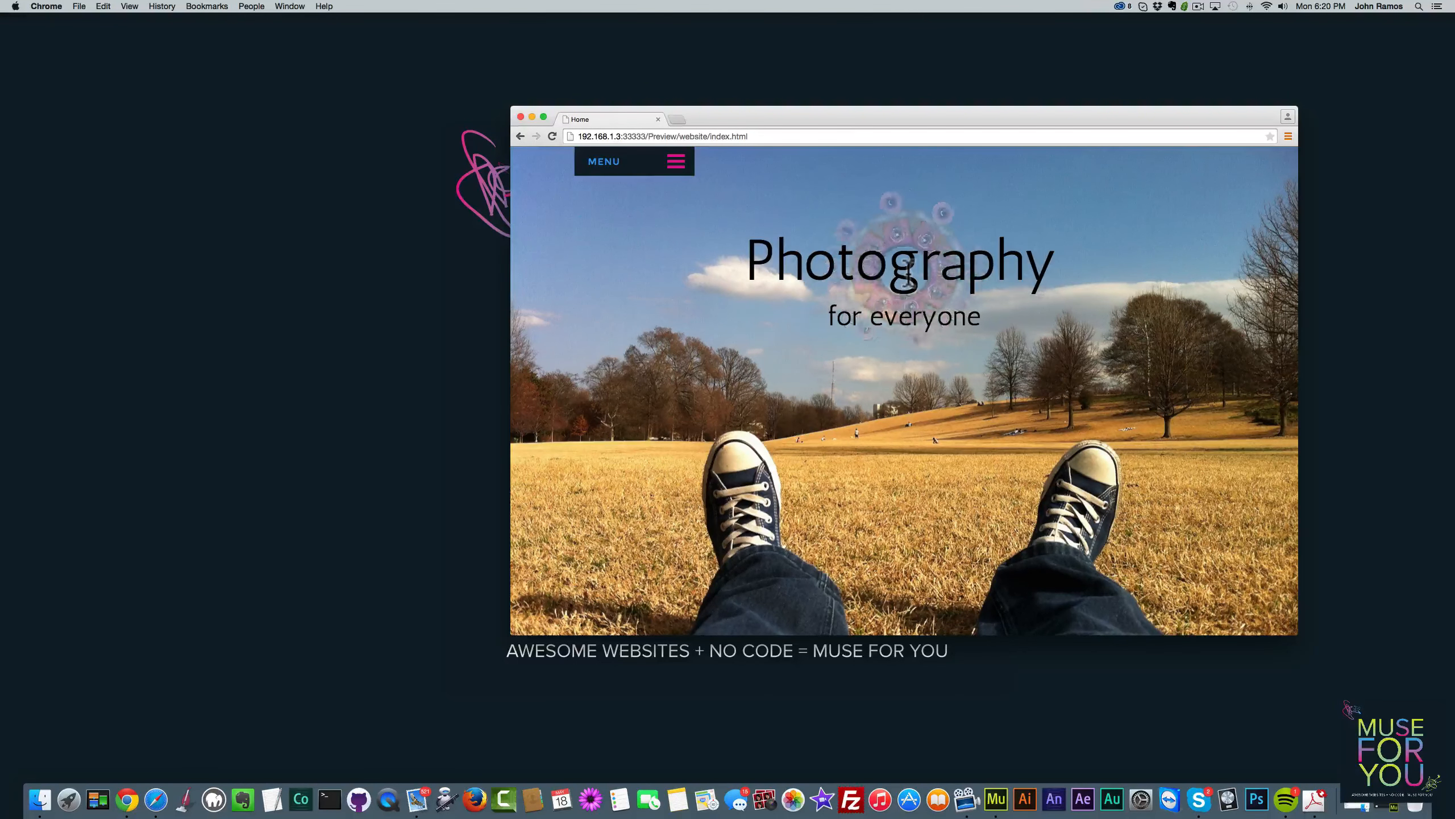
Open the Gallery 1 page from the previewed site's menu and view its Genius Gallery thumbnails
click(677, 166)
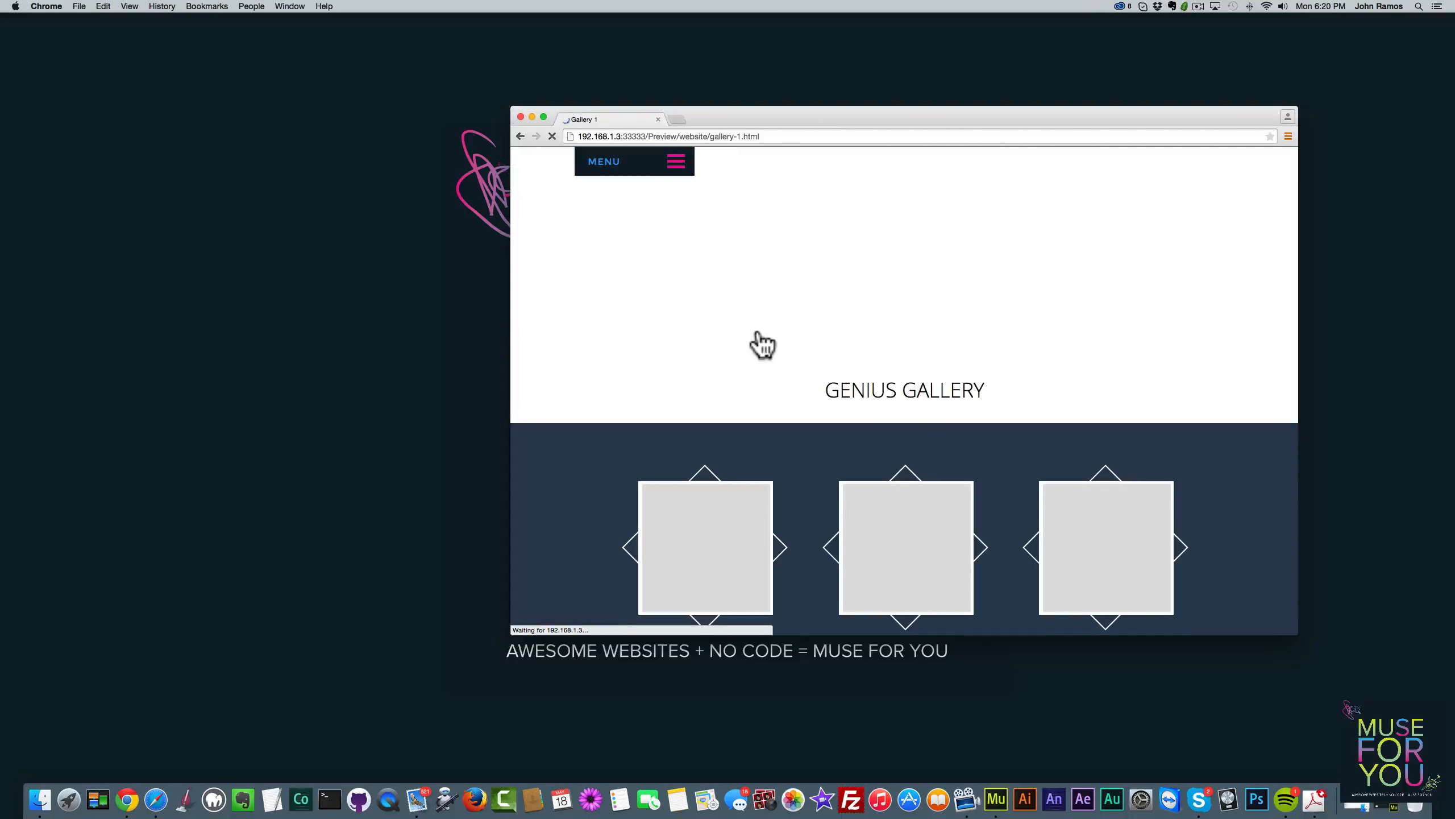
scroll(812, 366, down, 5)
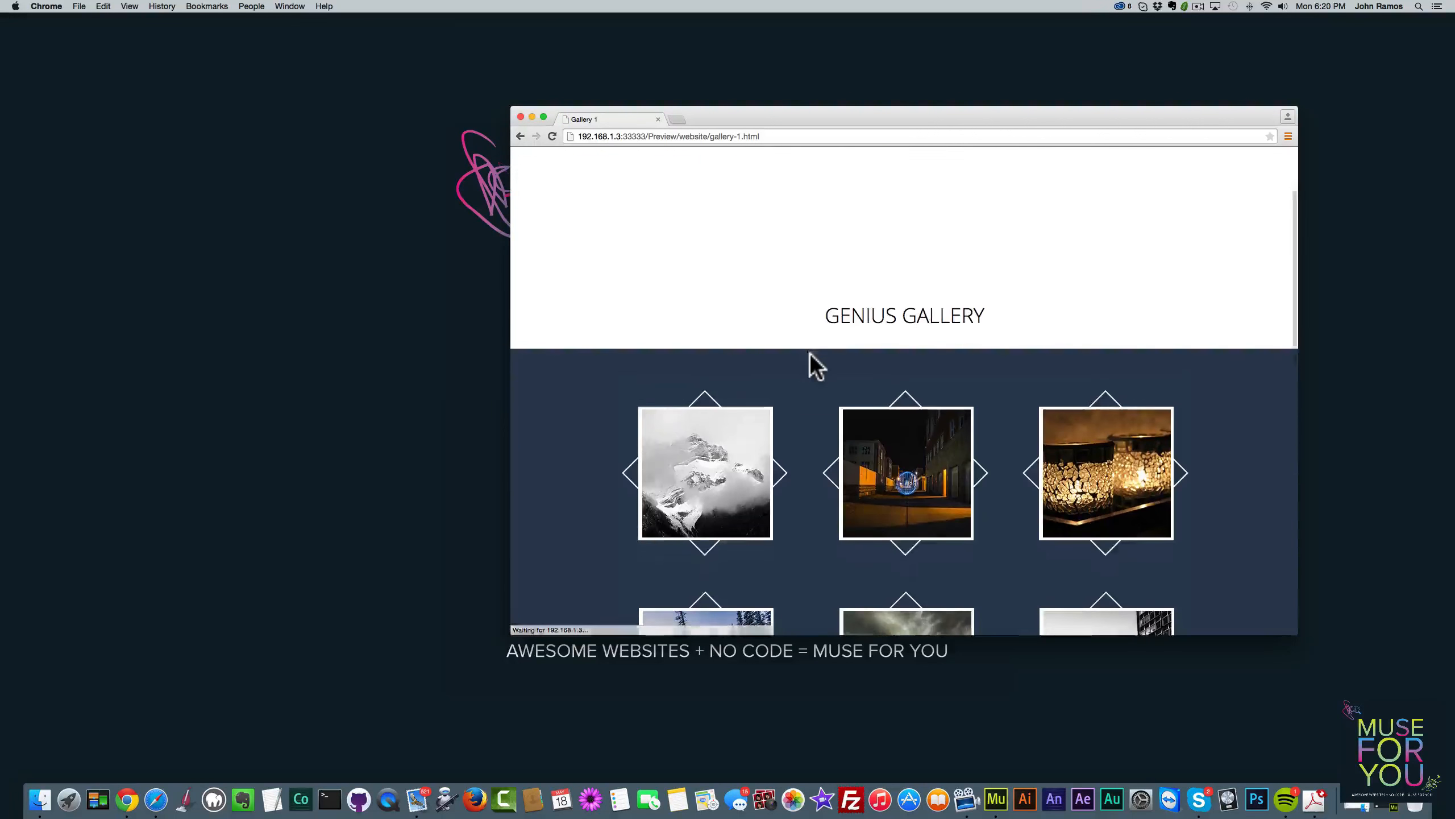
scroll(810, 353, down, 4)
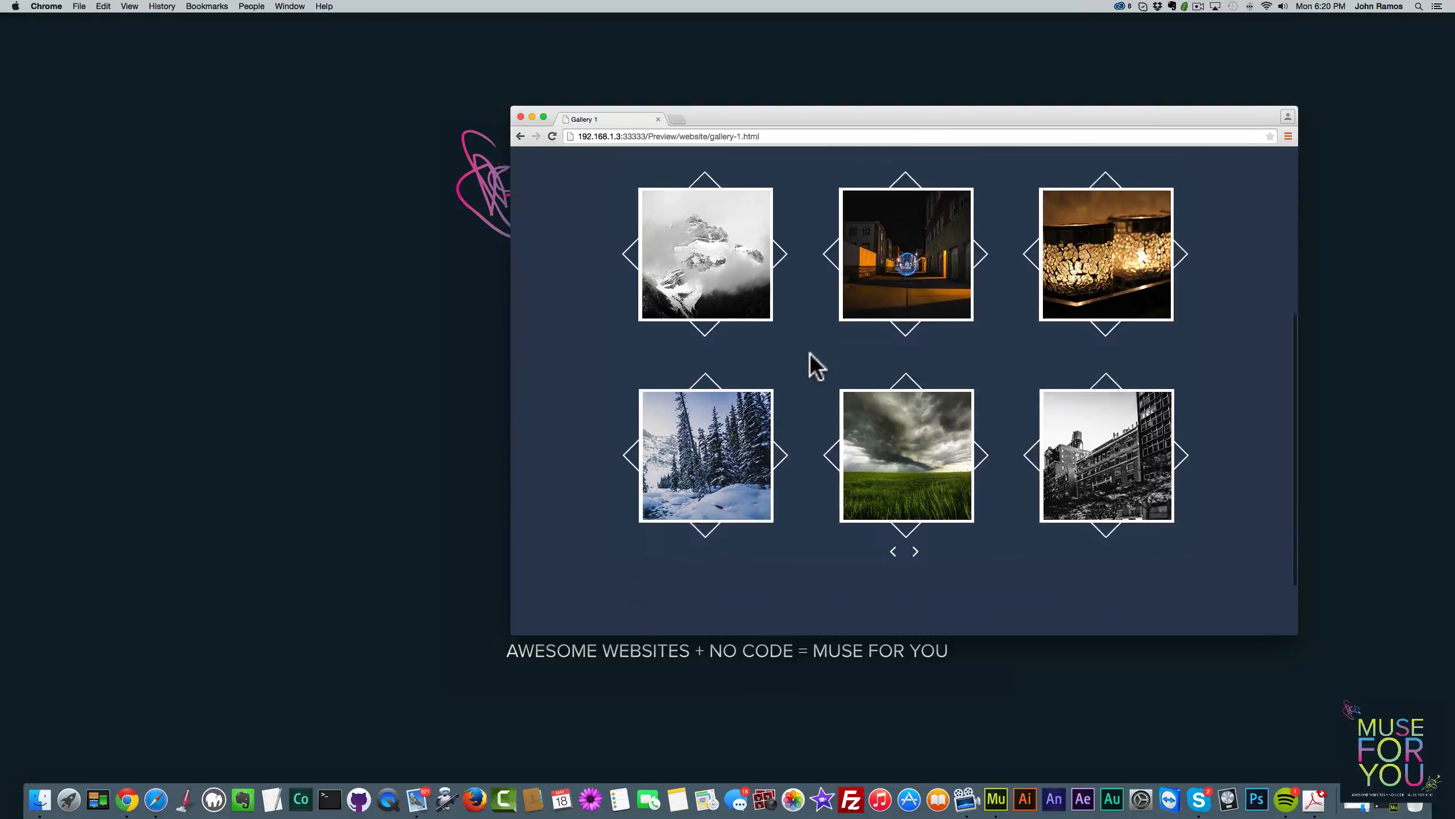
Examine the Genius Gallery by opening several project thumbnails, returning to the project grid after each one
click(723, 302)
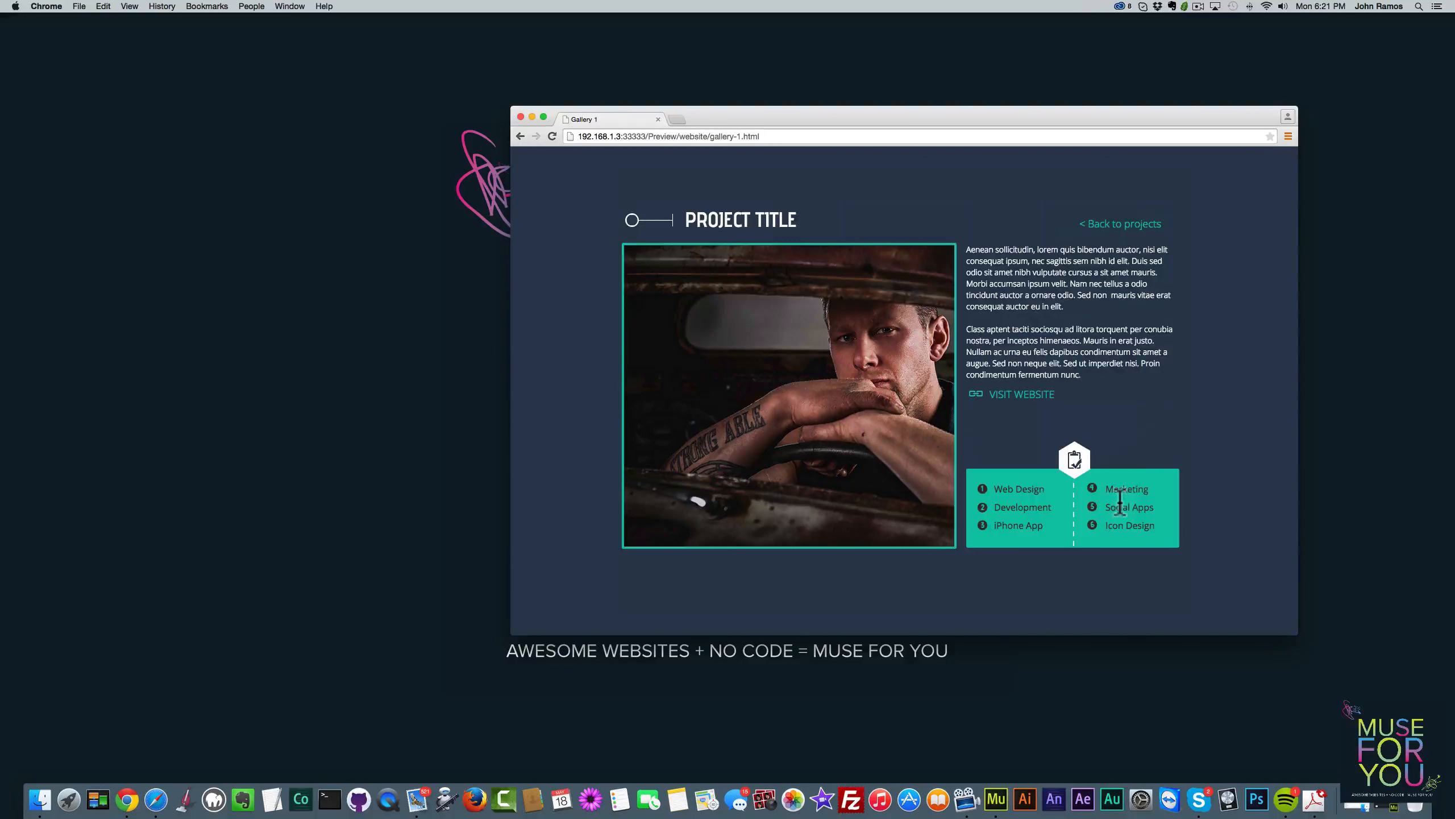
click(1196, 396)
click(915, 286)
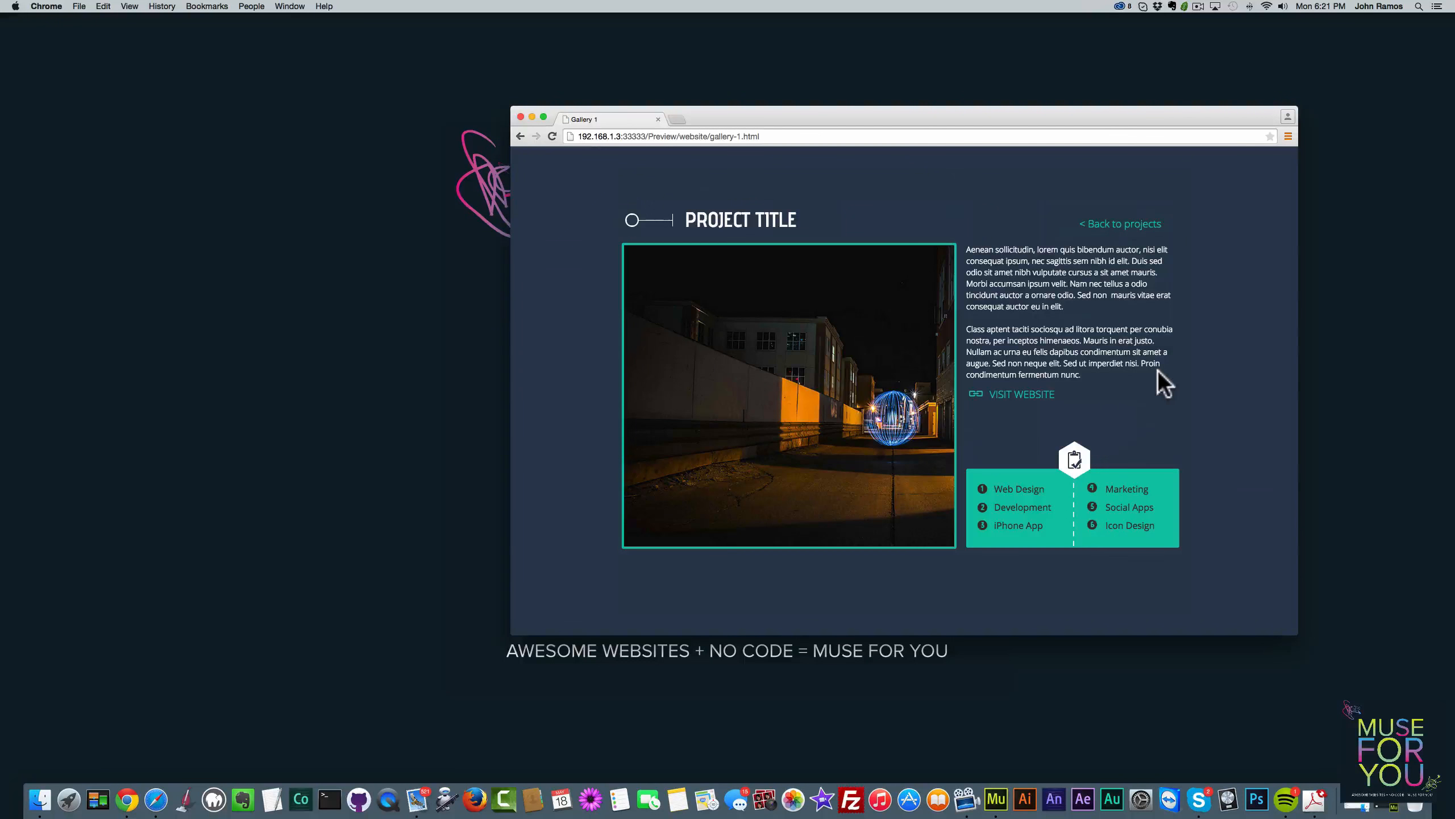
click(1141, 227)
click(1082, 278)
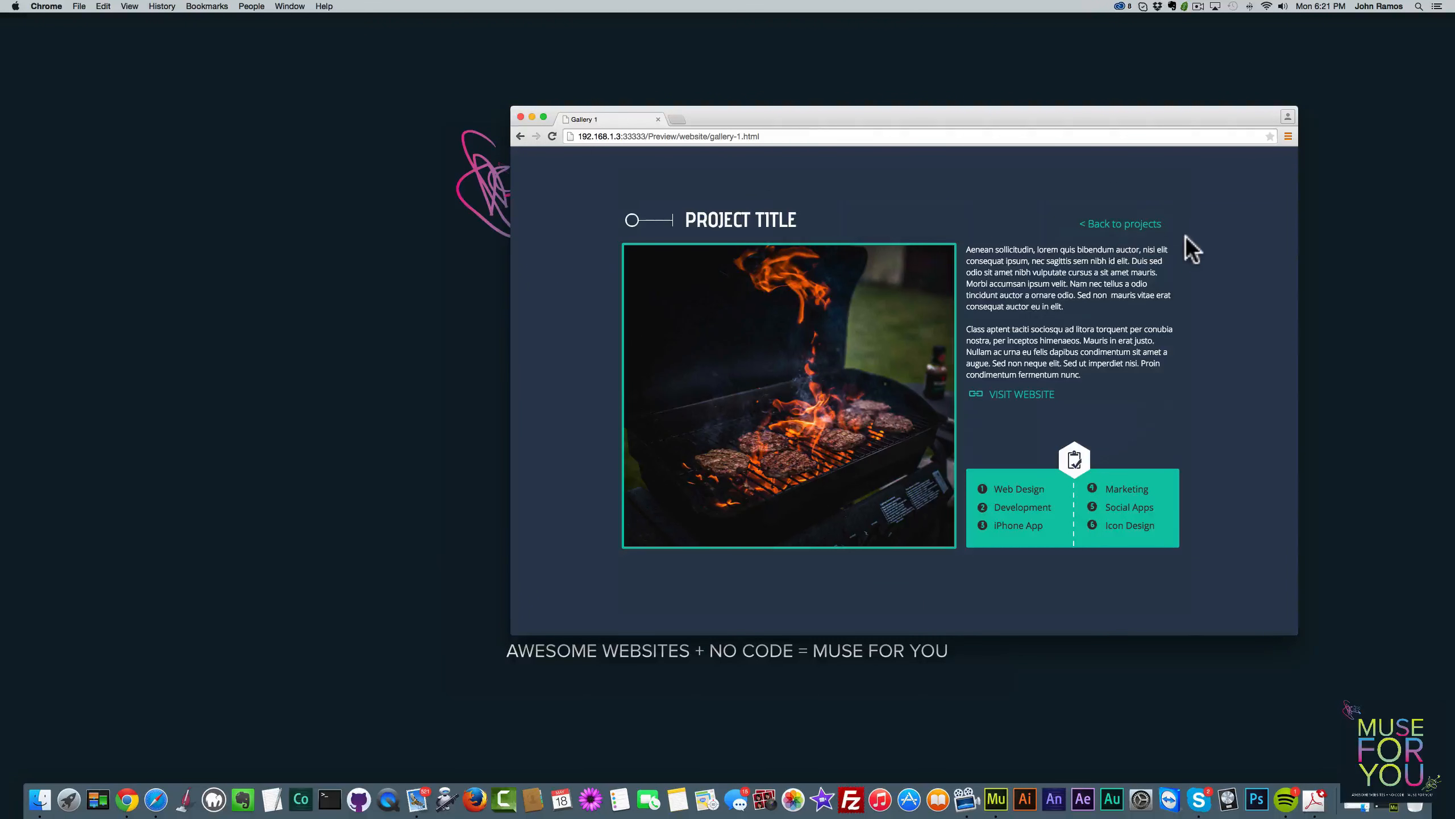
click(1193, 249)
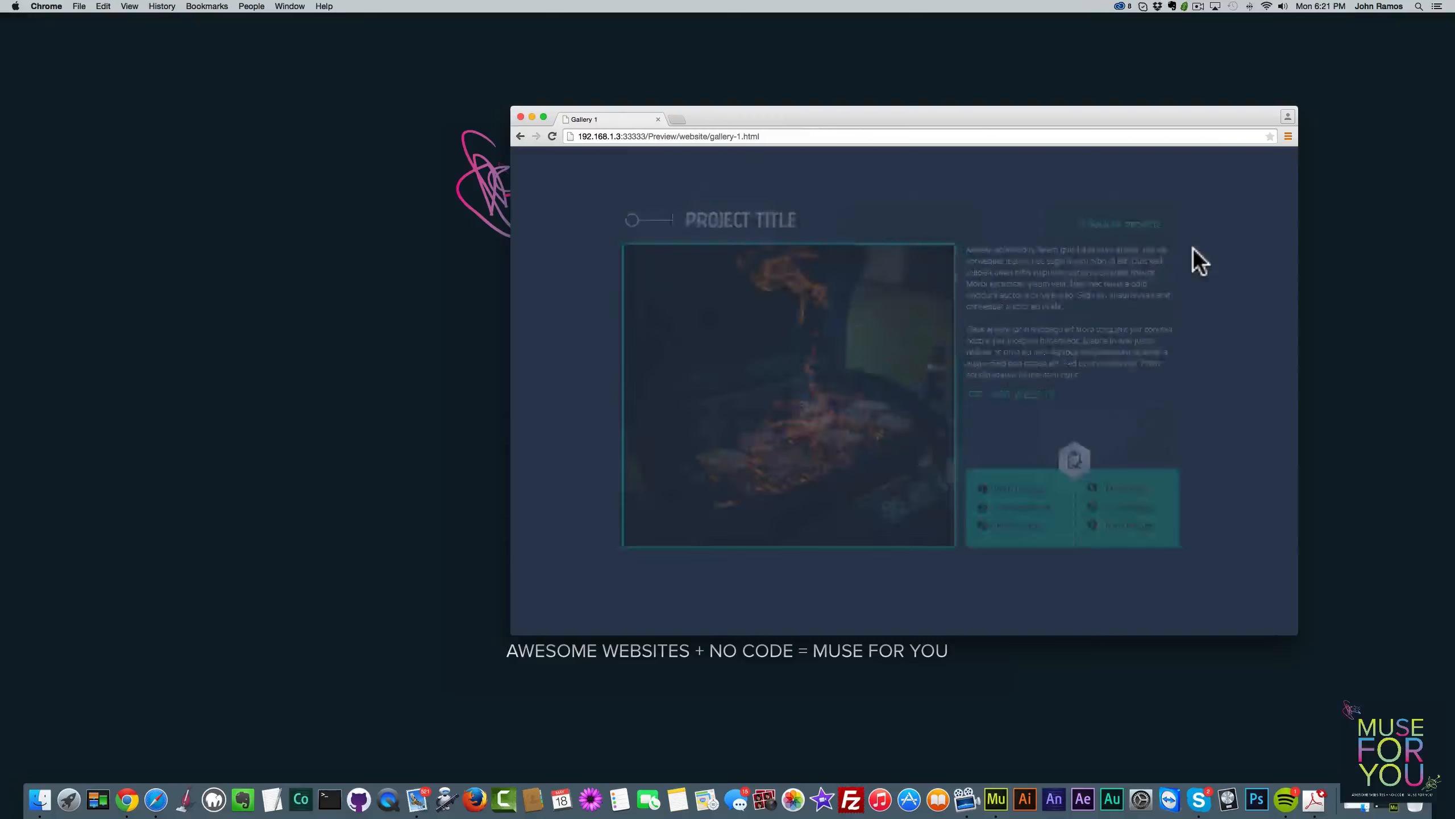
click(908, 496)
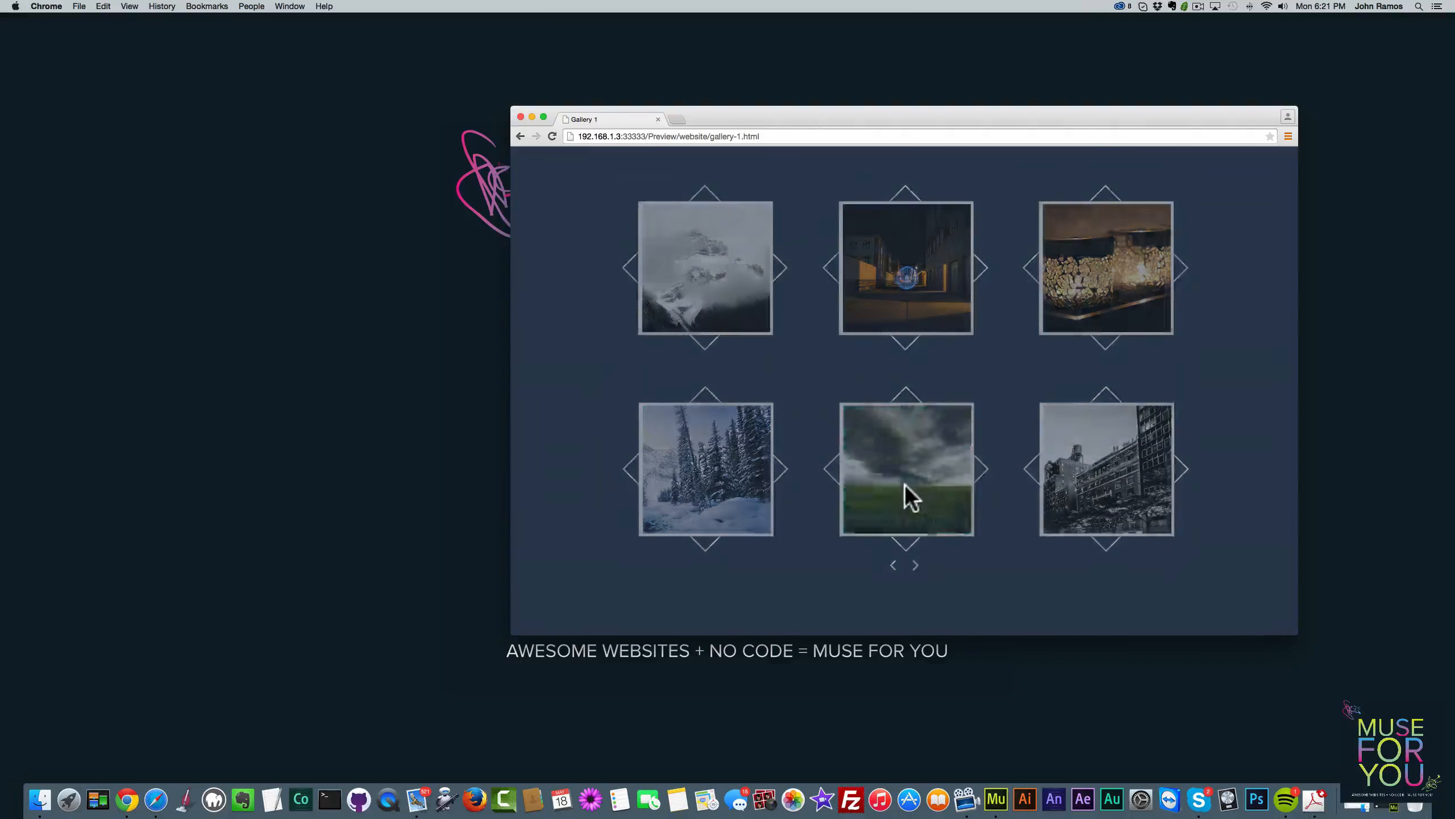
click(1203, 330)
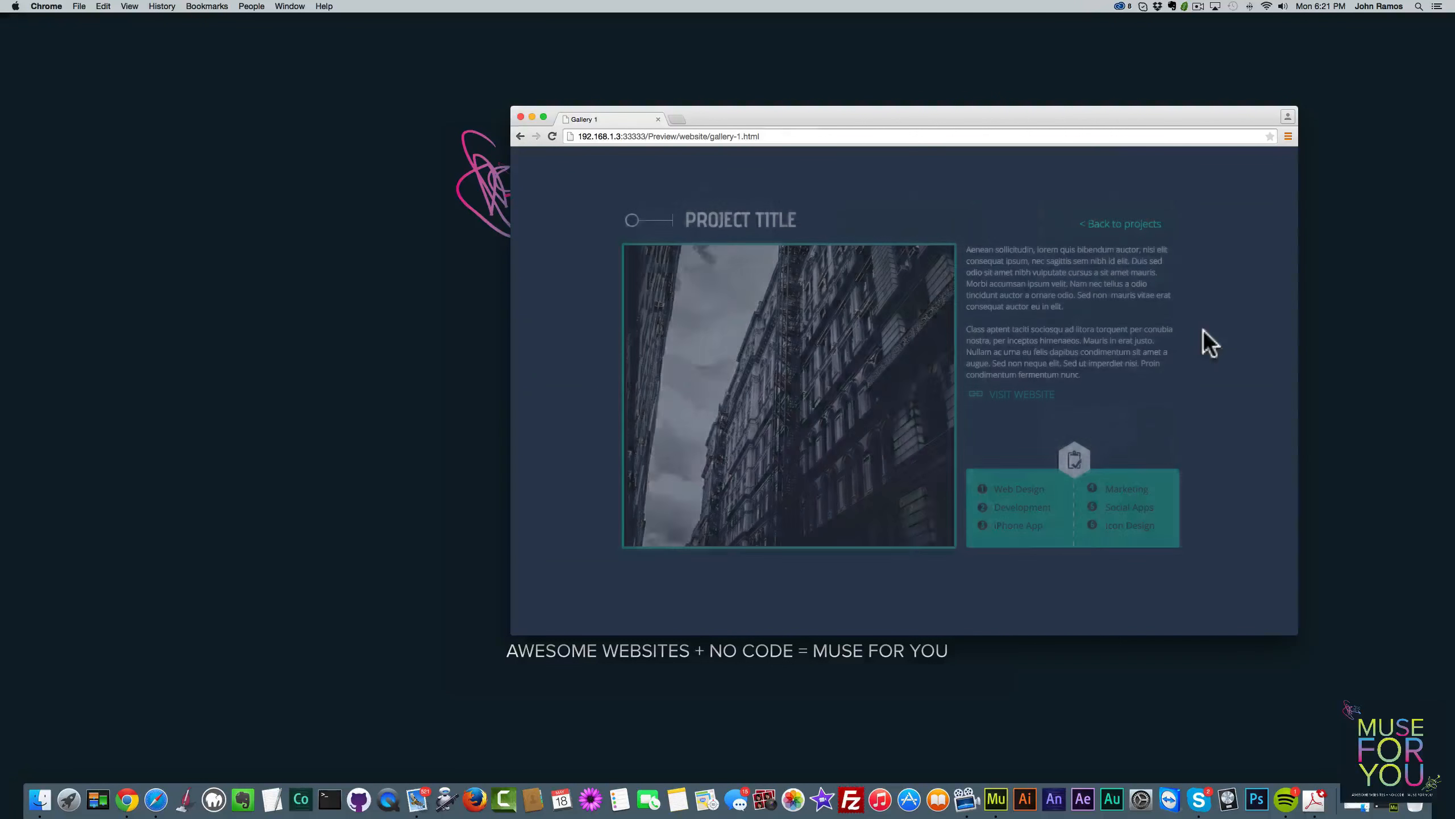
scroll(1189, 335, up, 3)
scroll(1184, 325, down, 2)
scroll(1183, 325, down, 5)
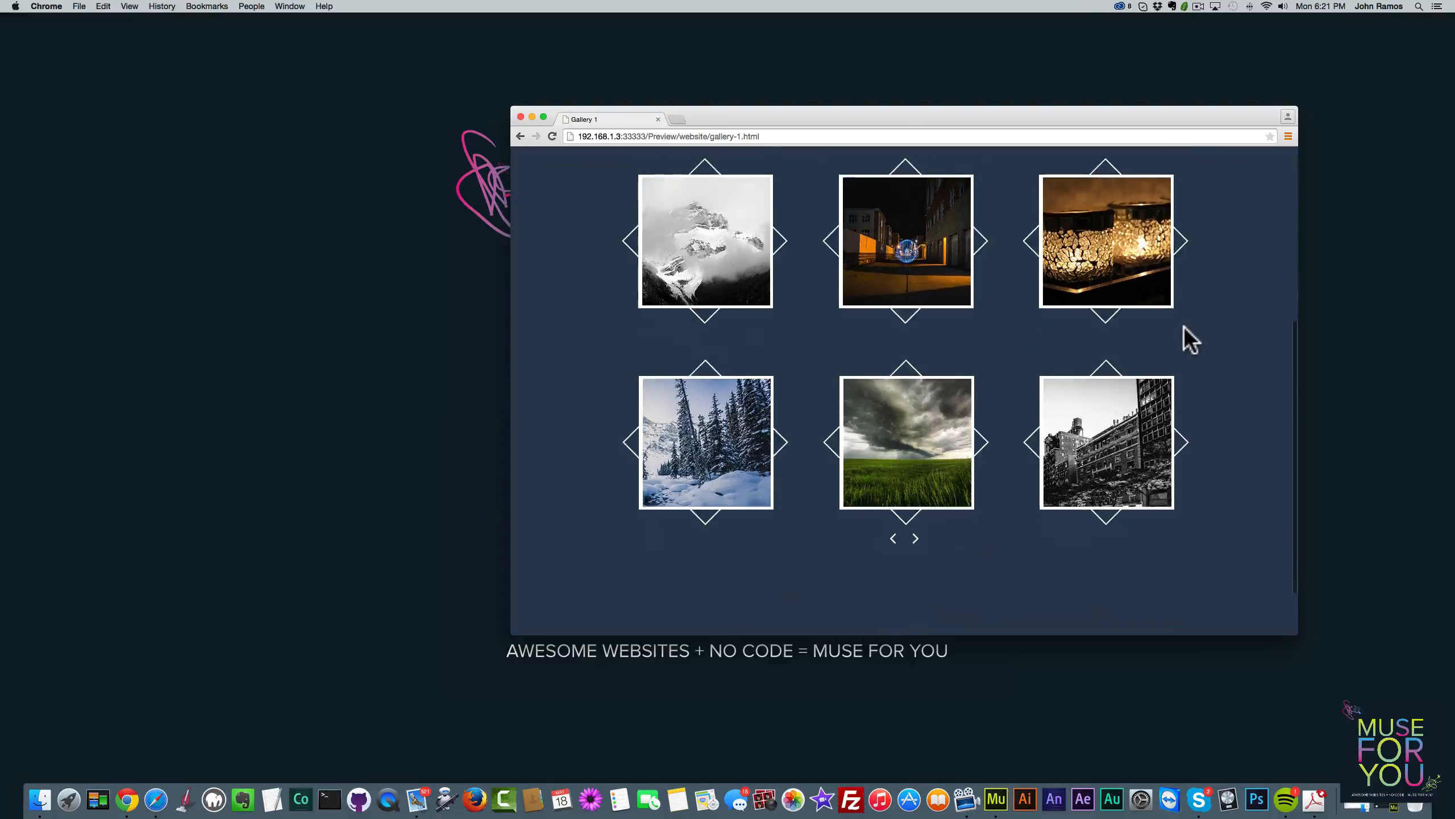
scroll(1183, 325, up, 4)
scroll(1184, 325, up, 4)
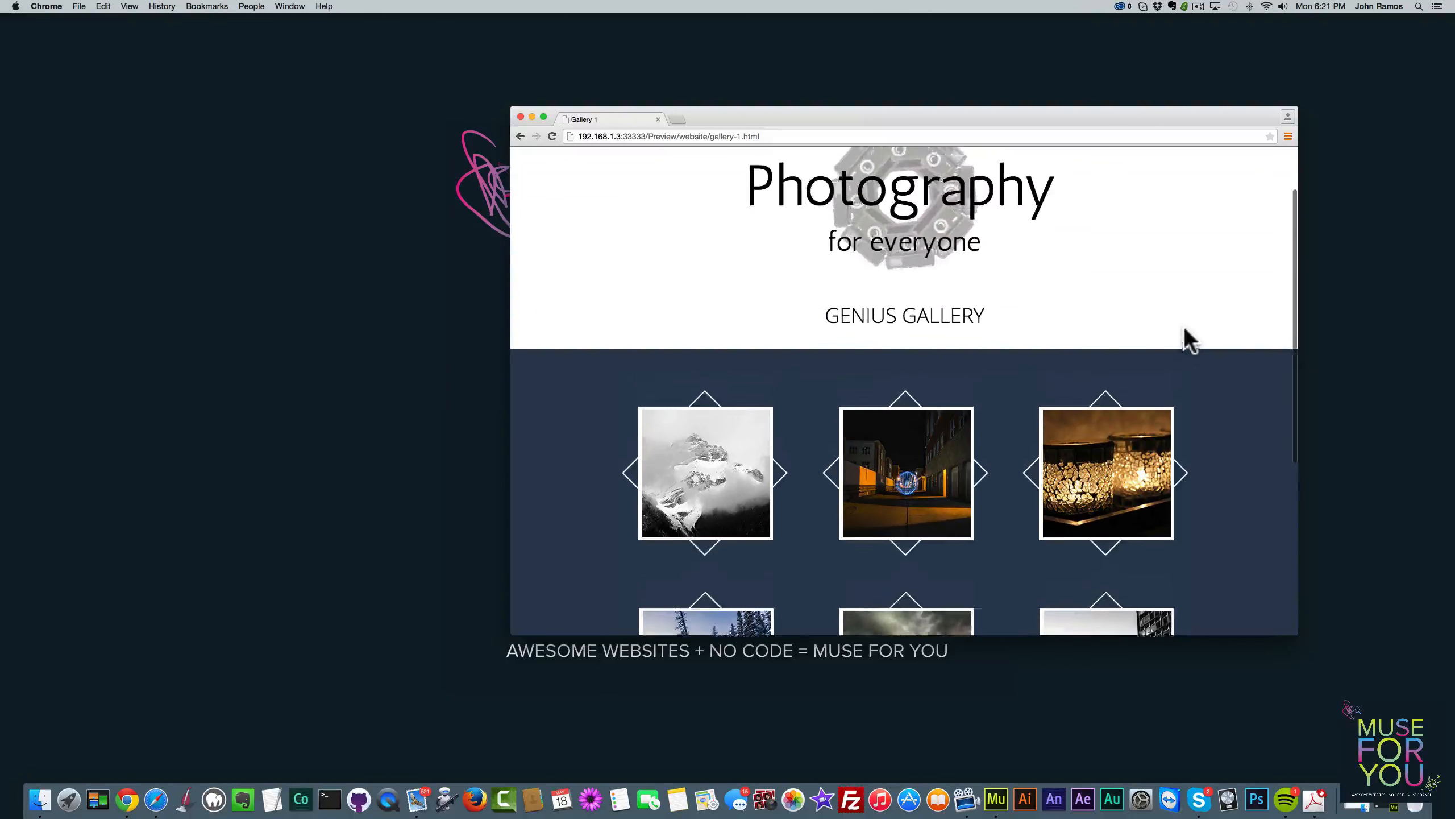
scroll(1186, 335, down, 1)
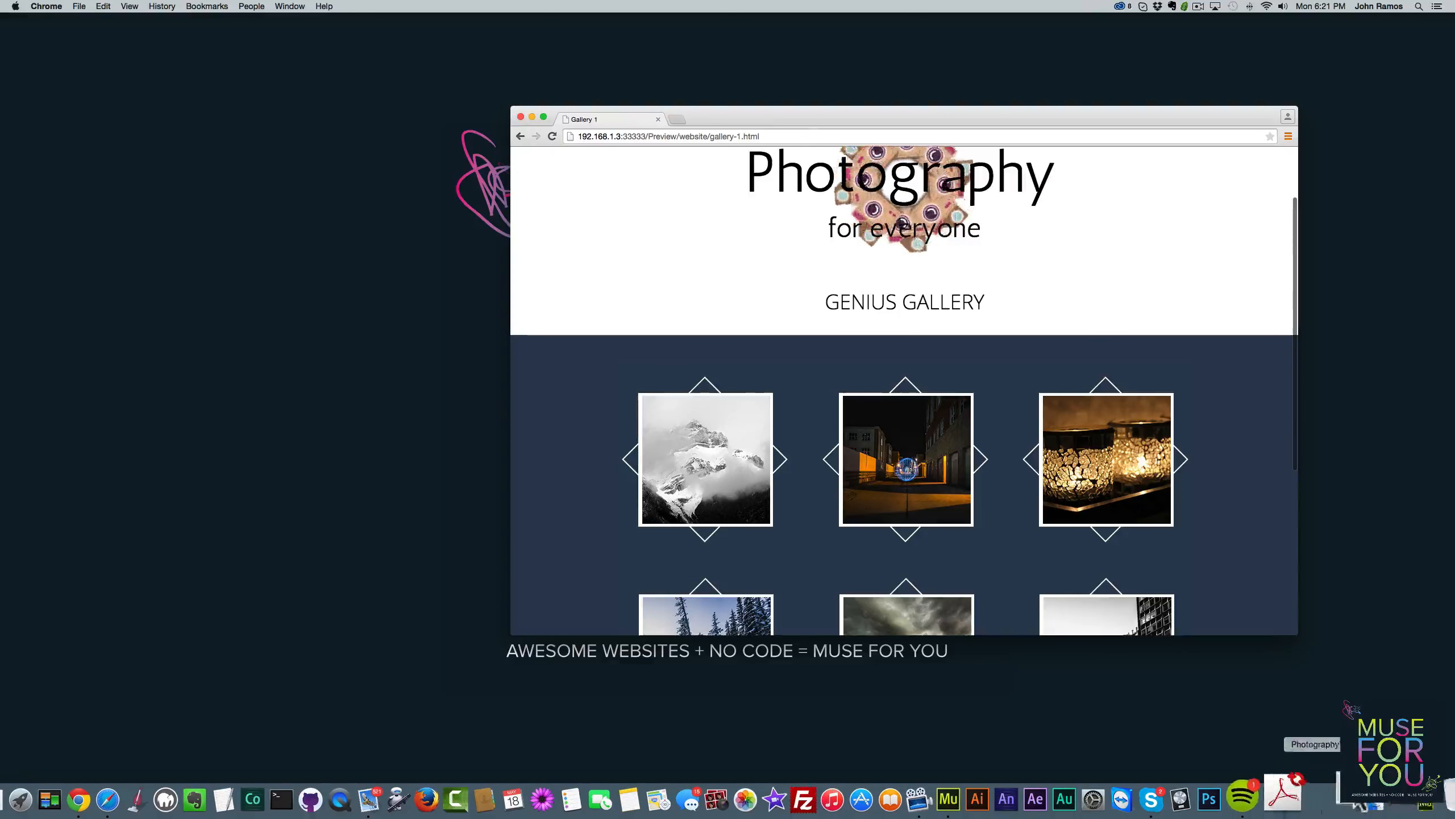
Switch to Adobe Muse, open the Gallery 1 page and fill the rectangle behind the gallery thumbnails with orange
click(1393, 804)
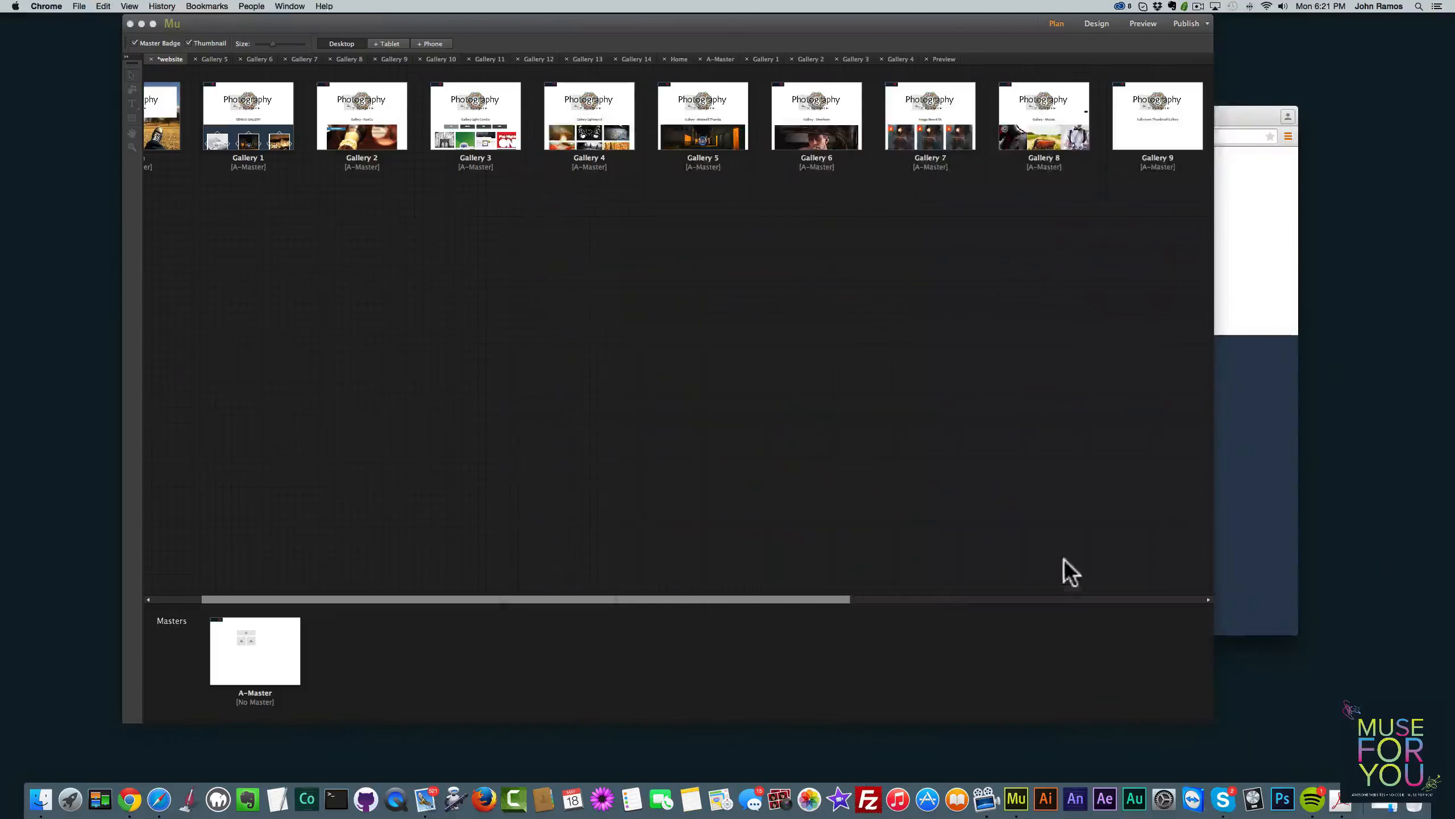
double_click(277, 129)
click(492, 332)
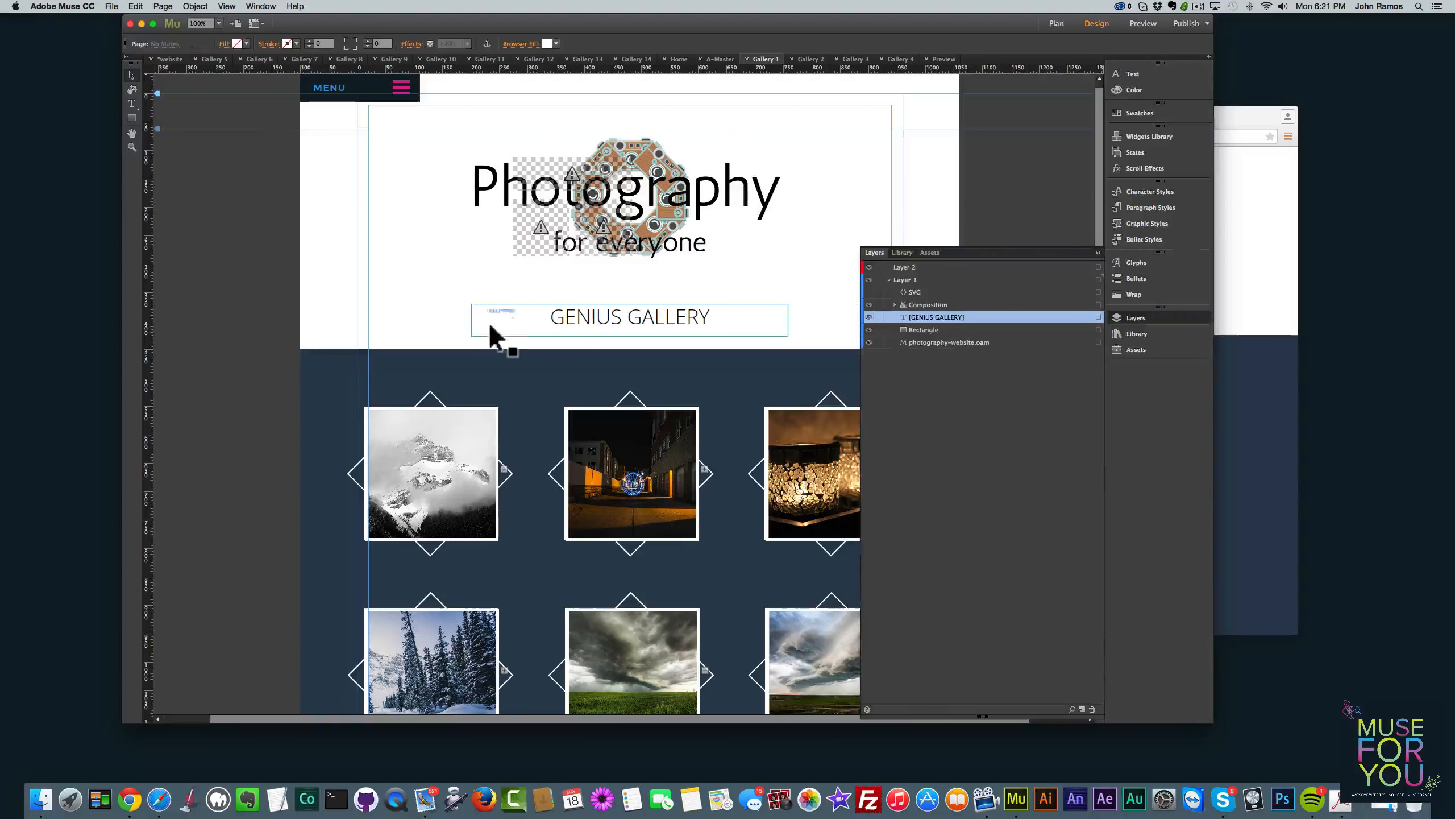
click(481, 365)
click(247, 44)
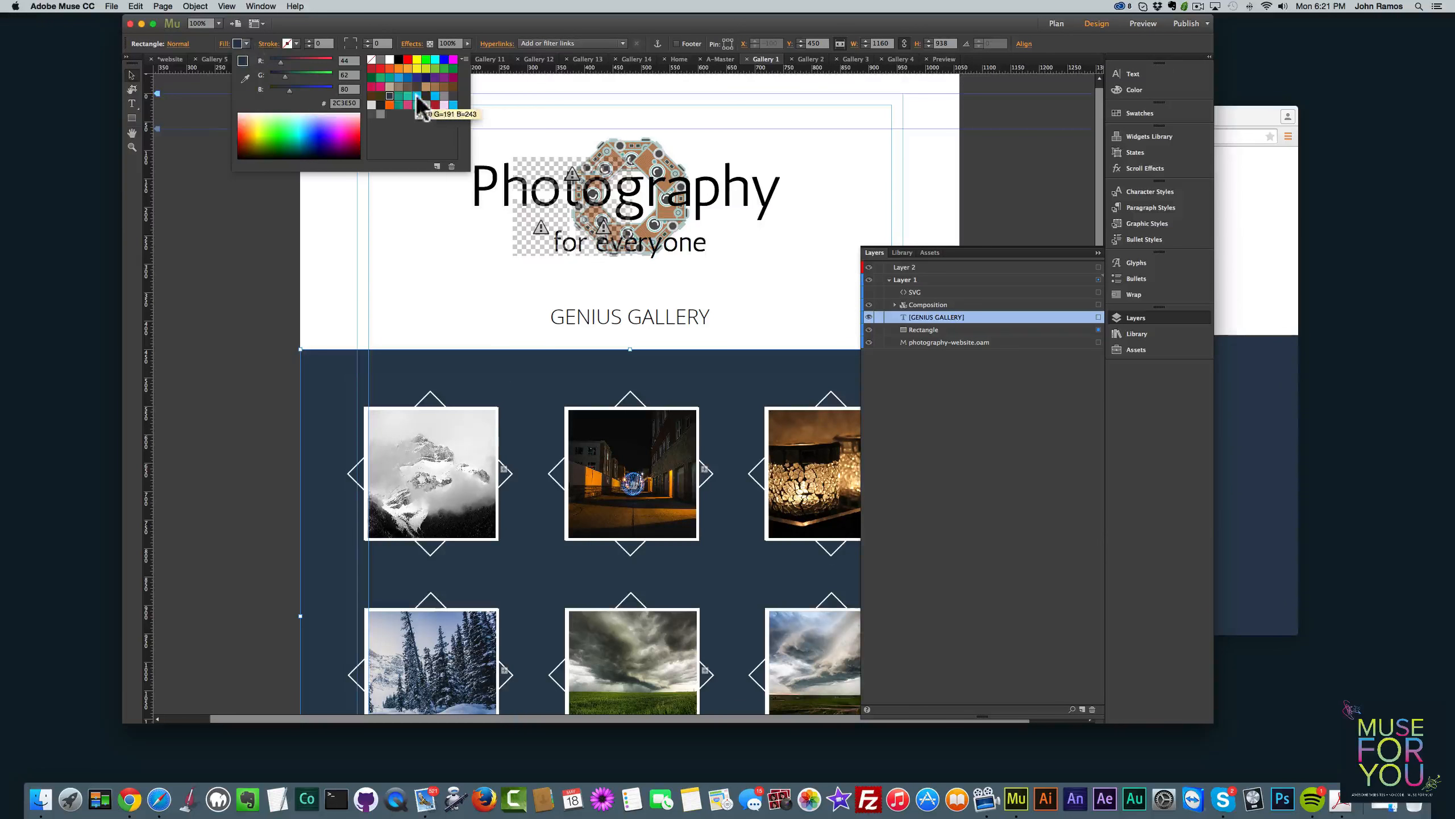
click(397, 70)
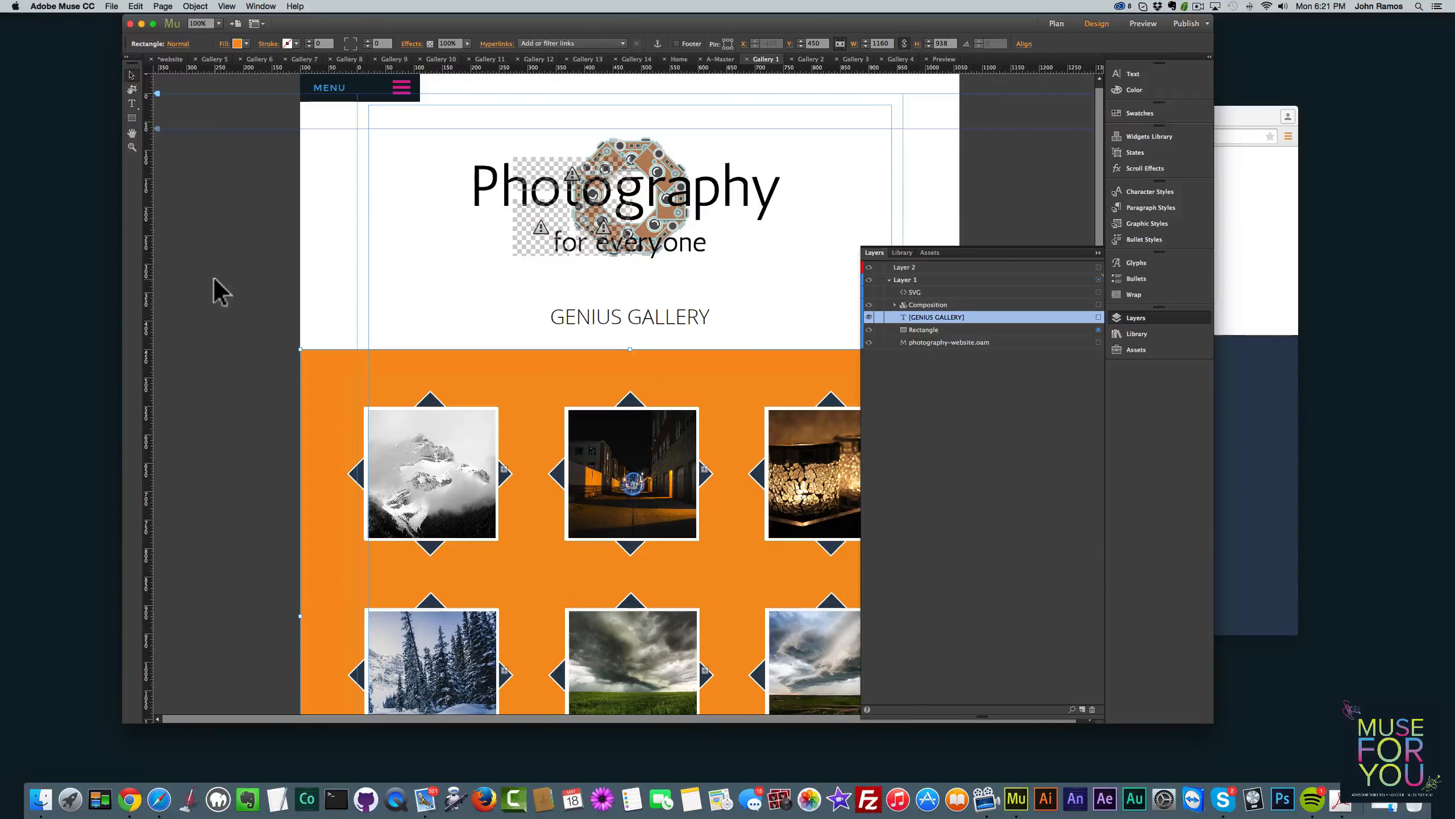
Preview the Gallery 1 page in the browser and examine the recoloured gallery section
key(super+shift+e)
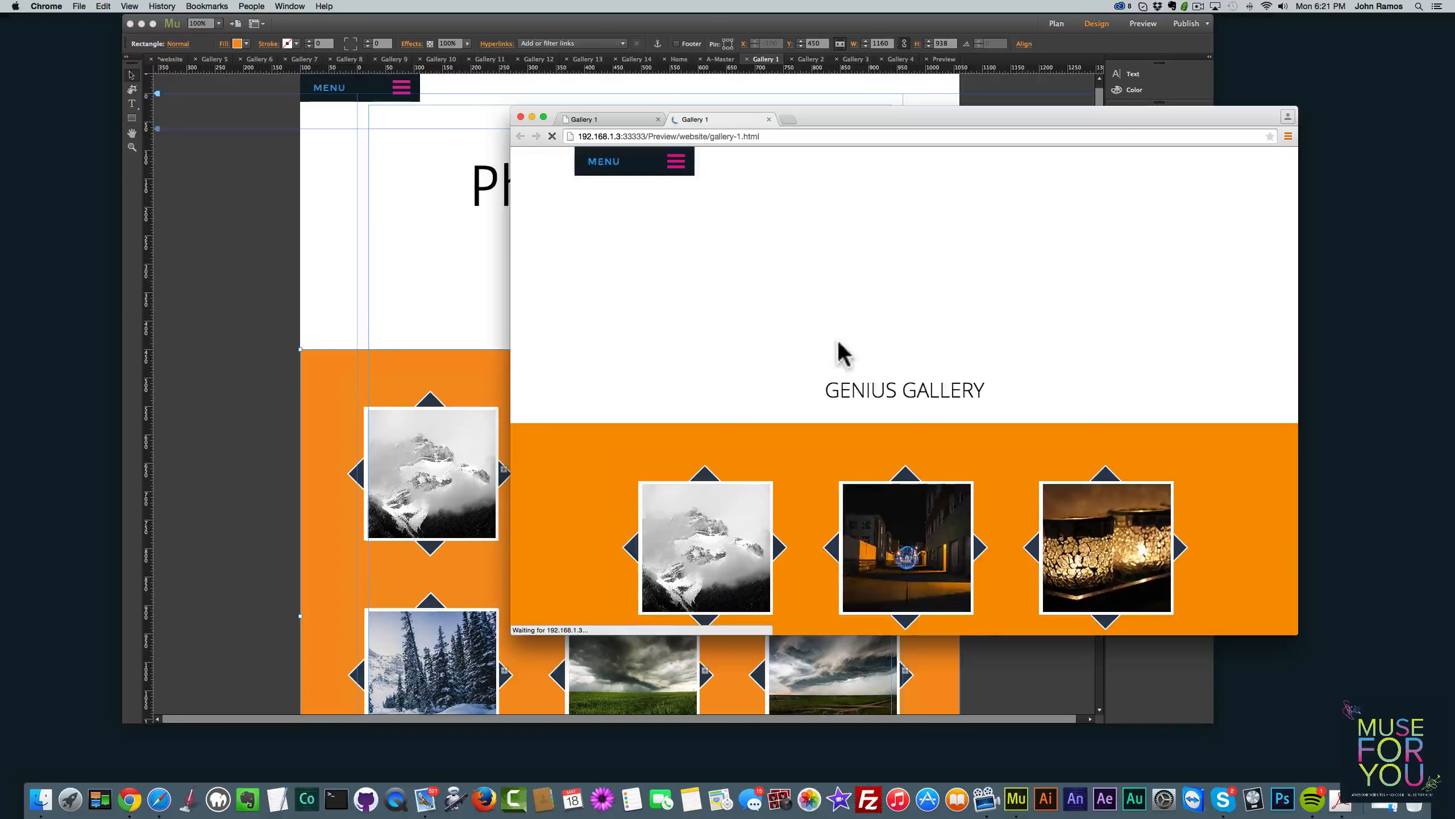
scroll(840, 355, down, 3)
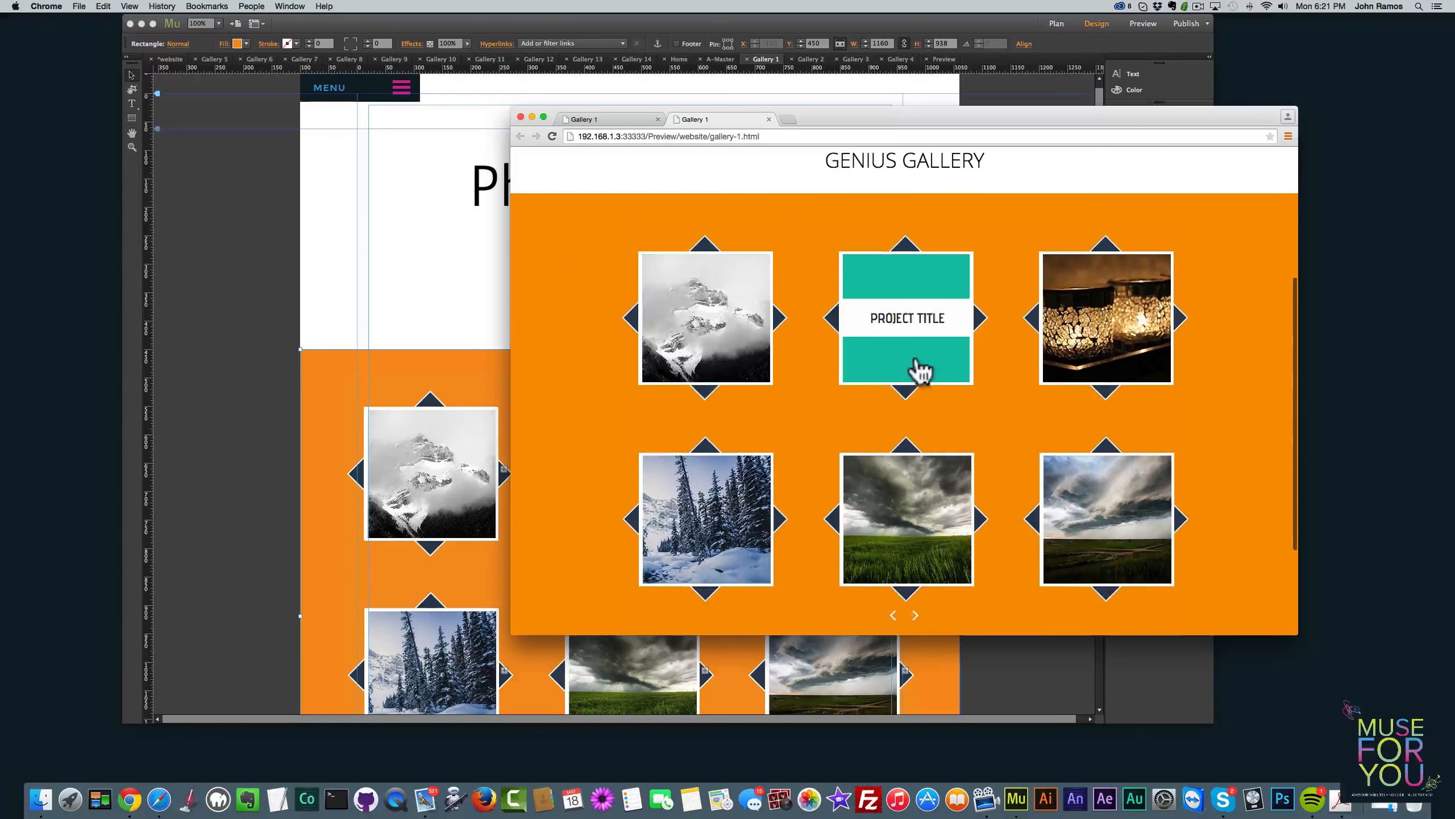
scroll(793, 349, up, 3)
Return to Adobe Muse and undo the gallery rectangle's last fill change
click(357, 378)
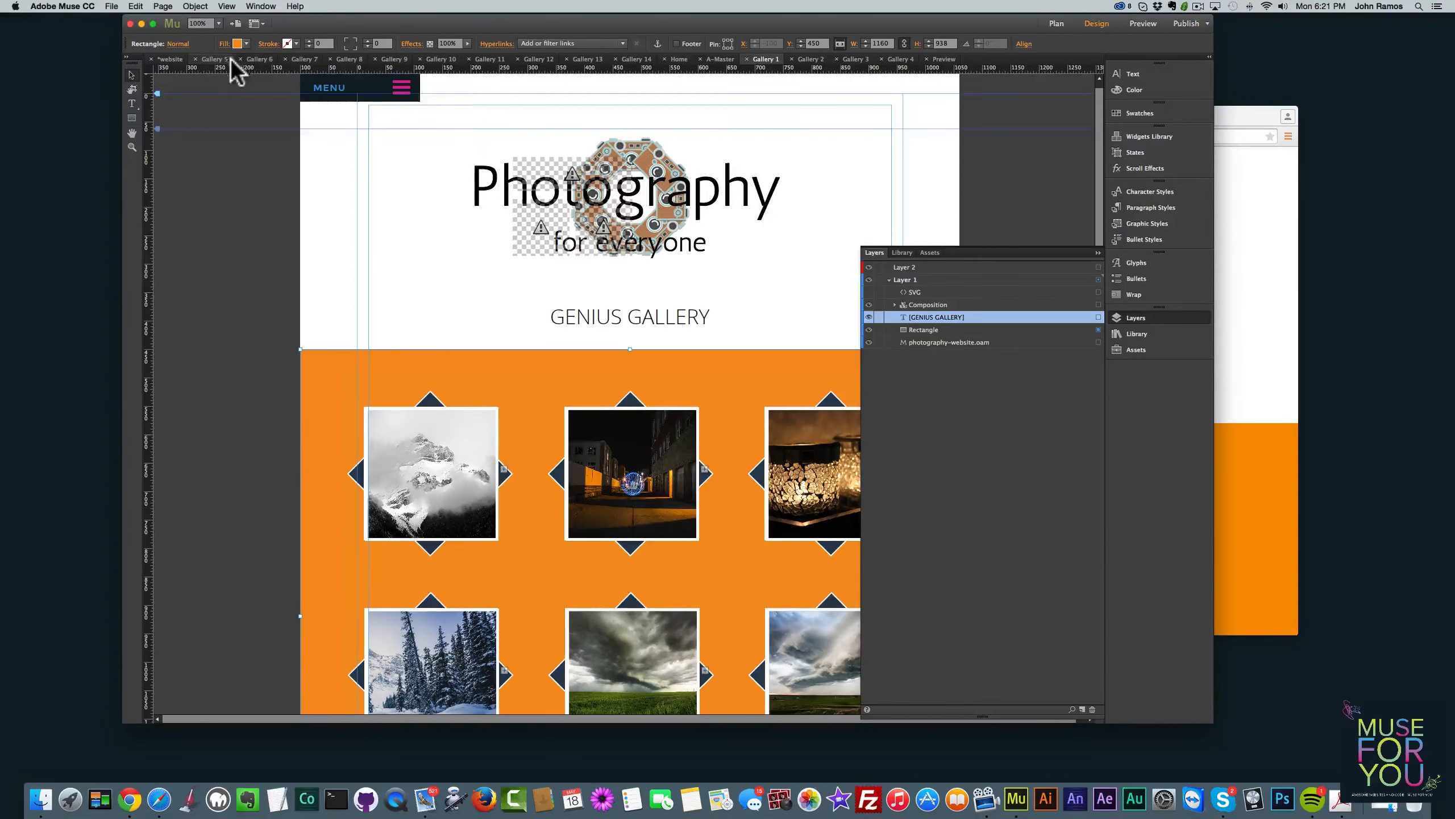
click(247, 43)
key(super+z)
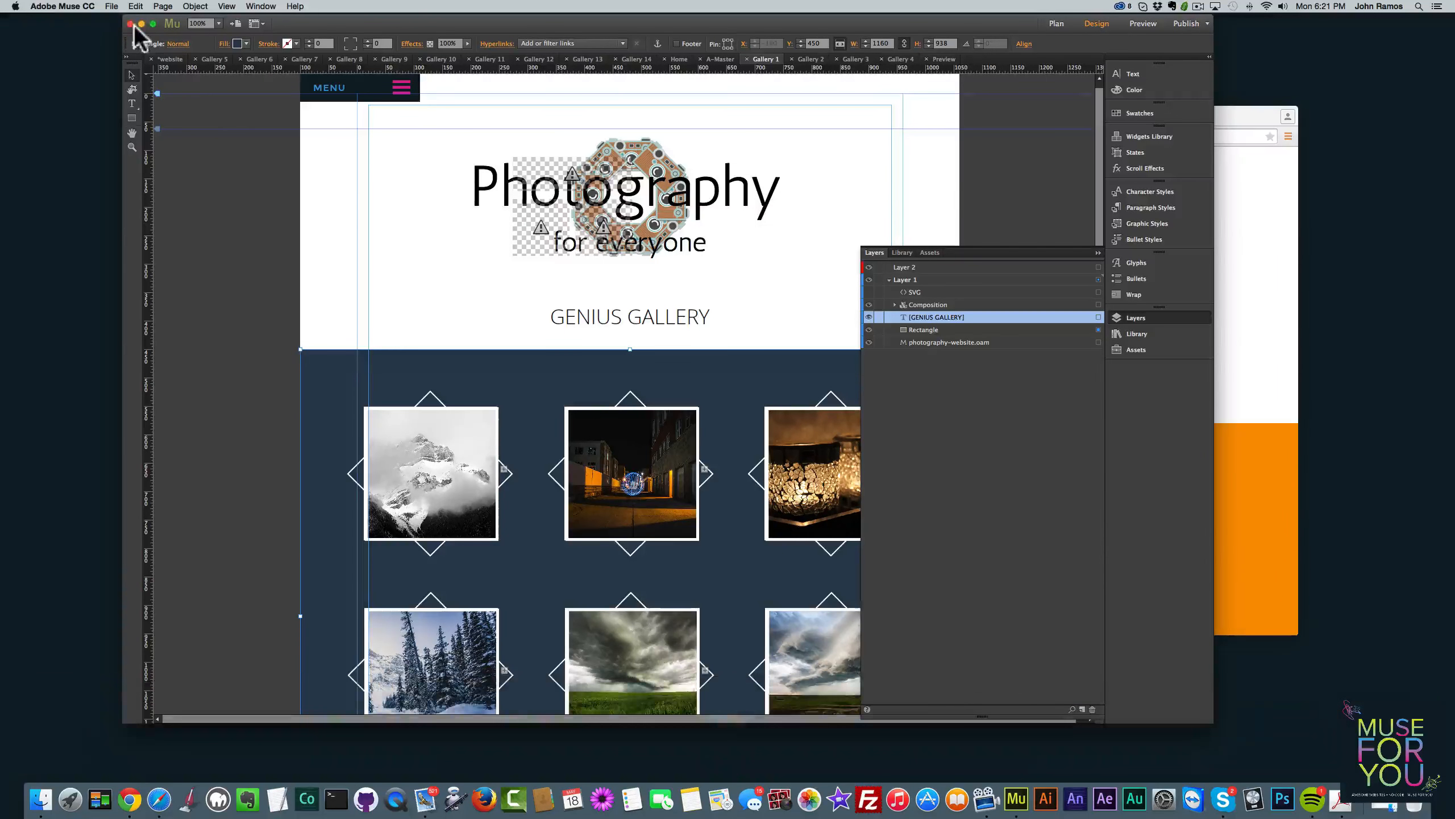
Minimize the Adobe Muse window and return to the earlier Gallery 1 preview in Chrome
click(141, 23)
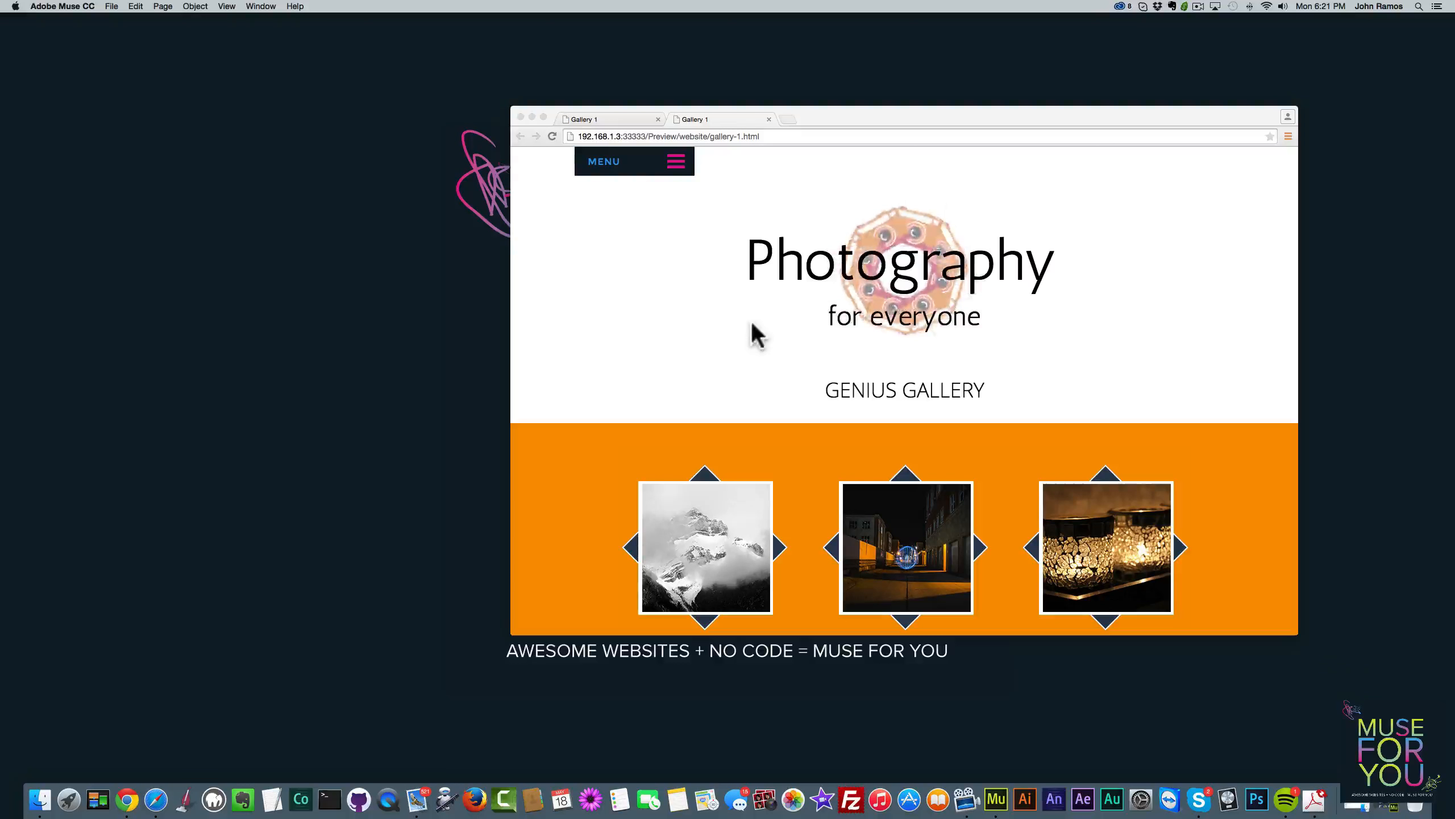
click(687, 262)
click(624, 117)
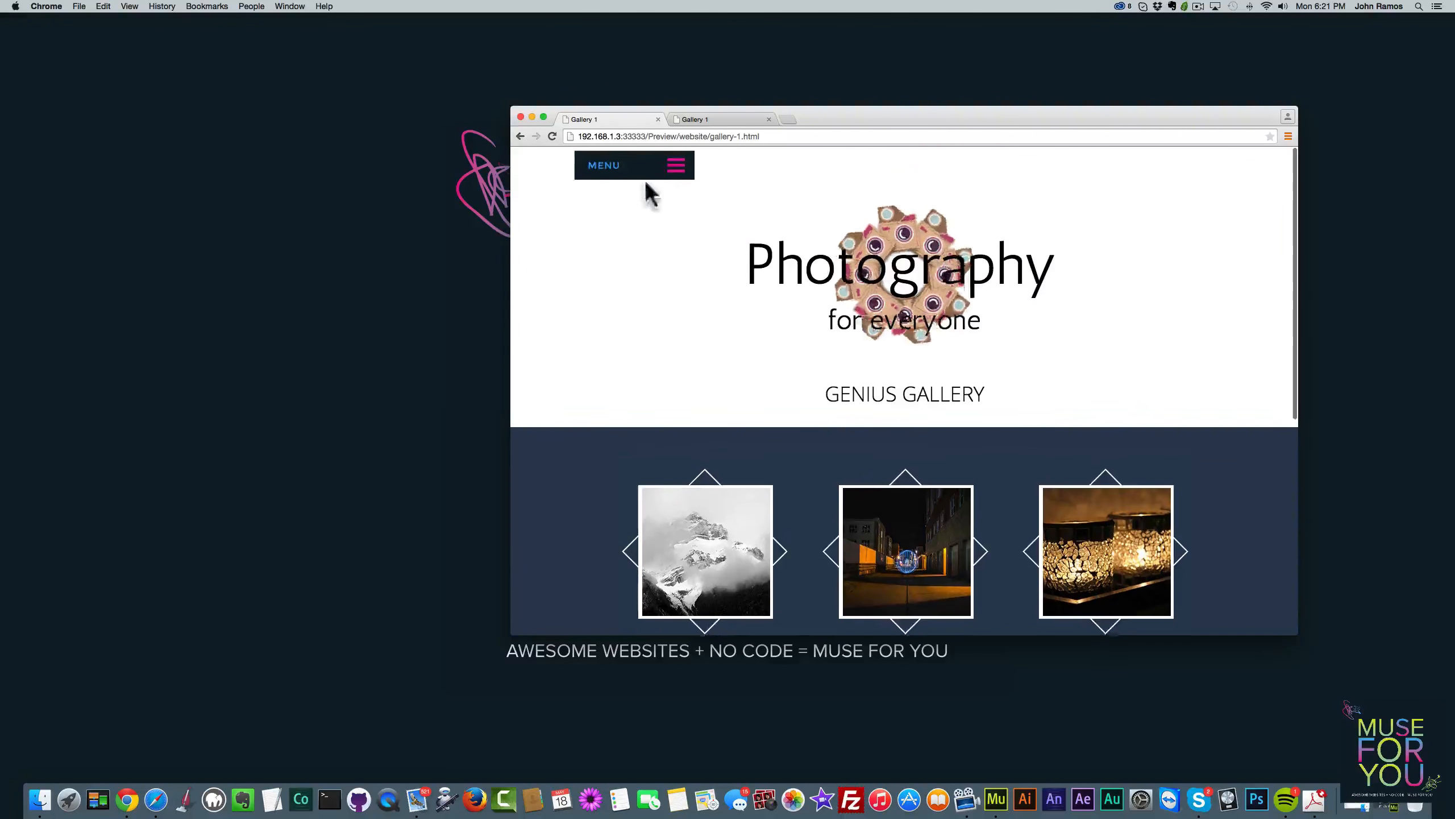
Open the Gallery 2 page from the site menu and bring its FastCo gallery into view
click(676, 166)
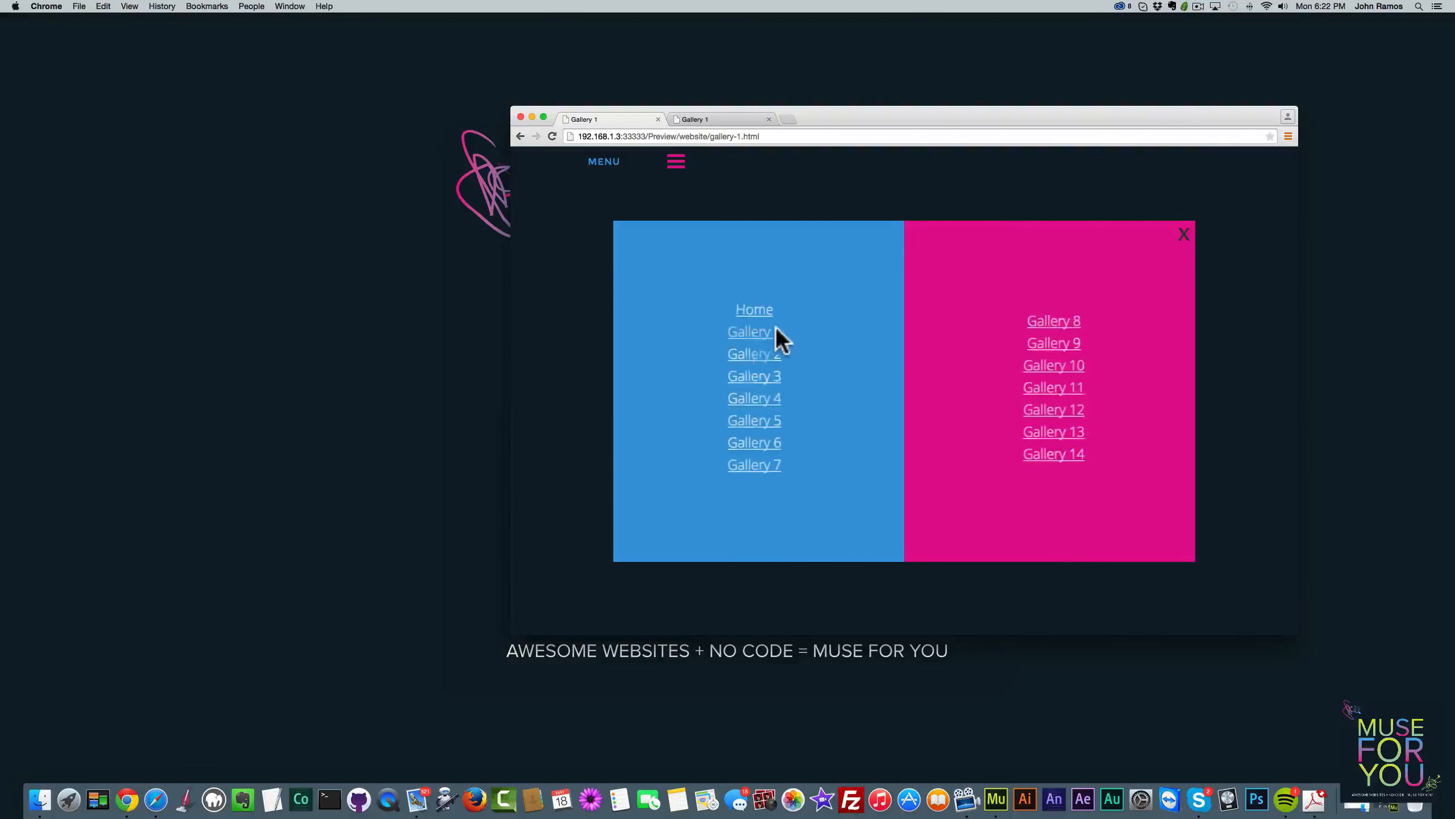
click(760, 353)
scroll(787, 361, down, 4)
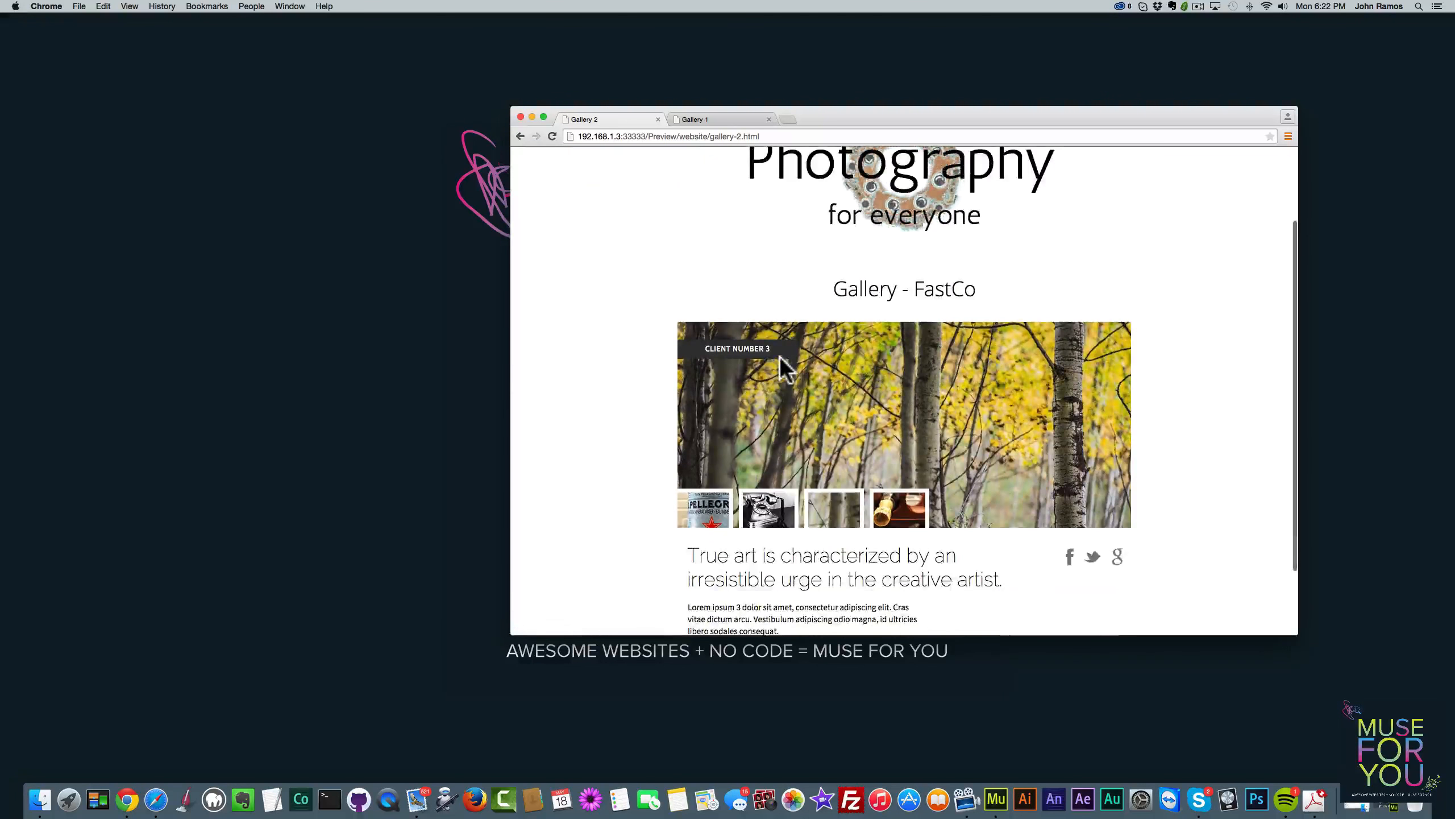
scroll(782, 367, down, 2)
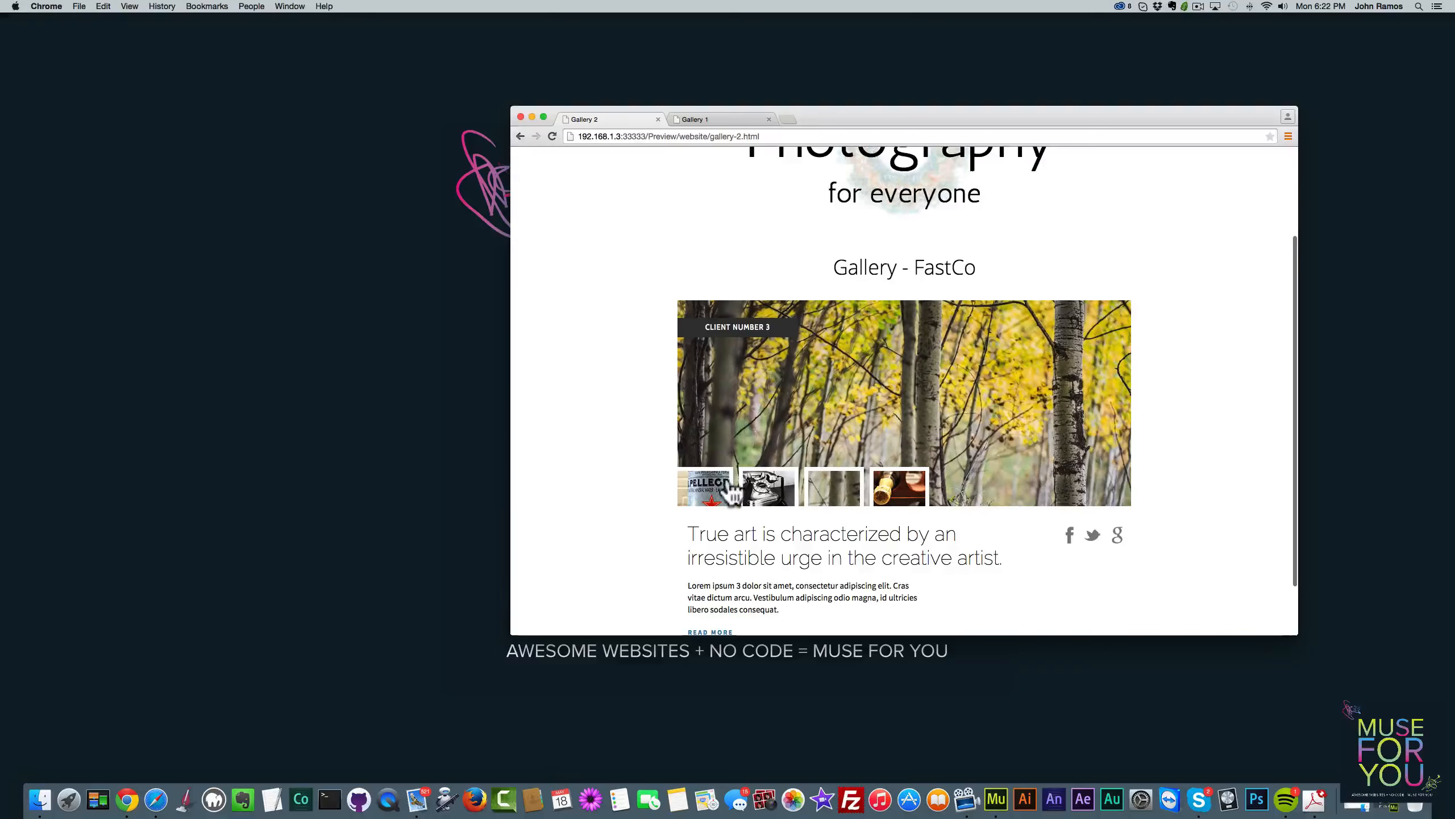
scroll(756, 484, down, 2)
Browse the FastCo gallery's client slides through their thumbnails, finishing on Client Number 1
click(774, 484)
click(839, 480)
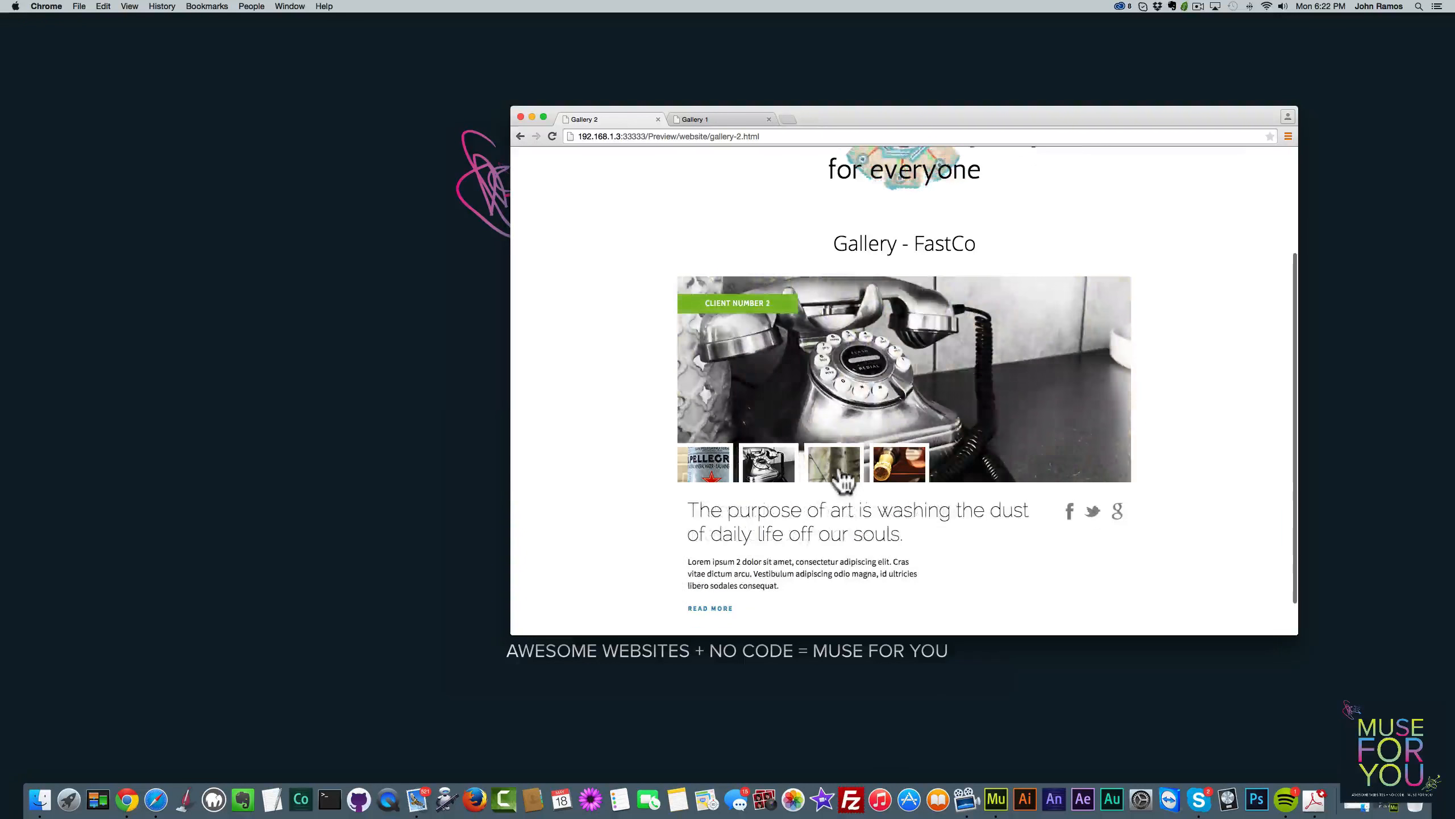
click(885, 485)
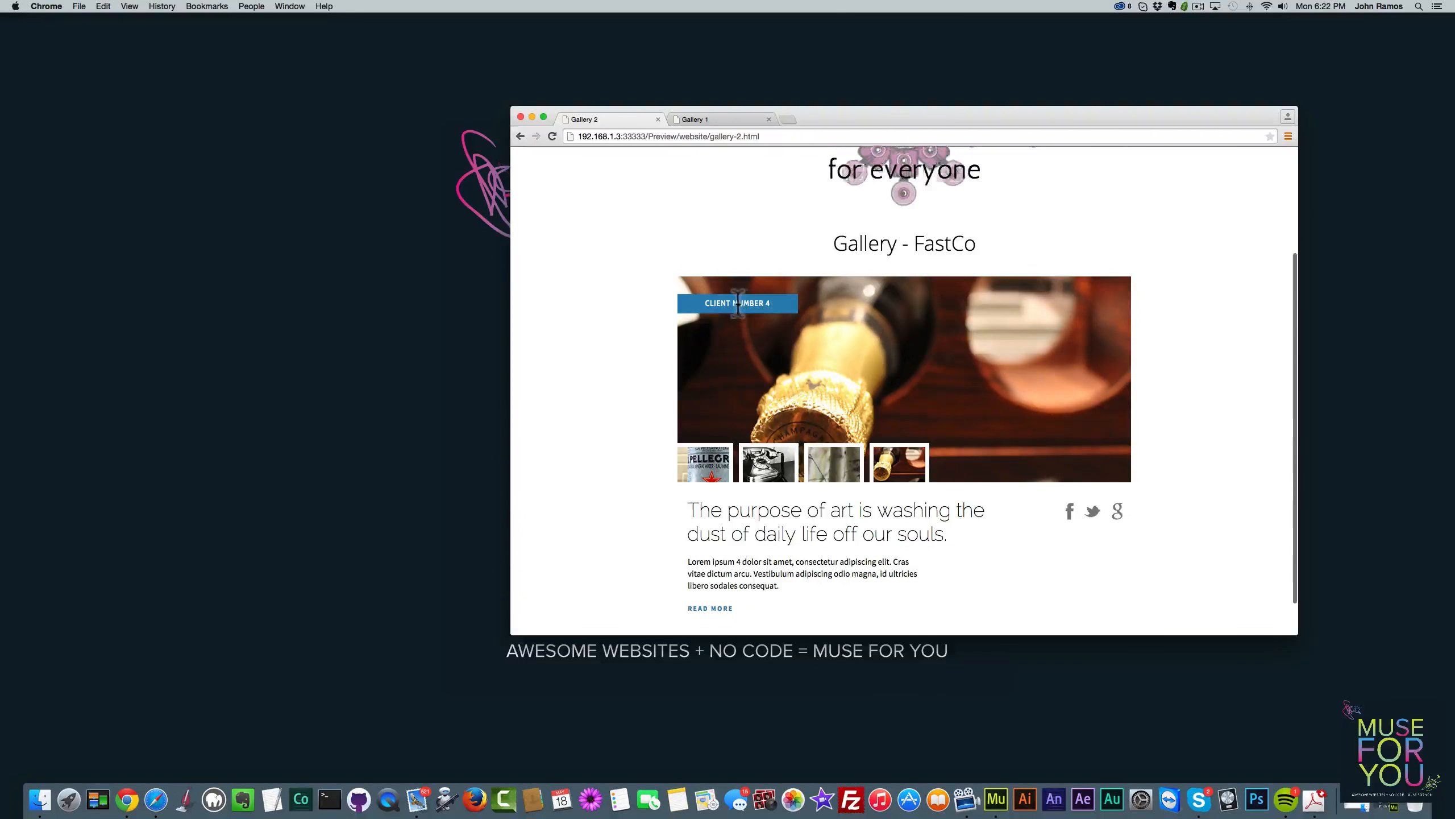
click(728, 475)
scroll(734, 481, down, 1)
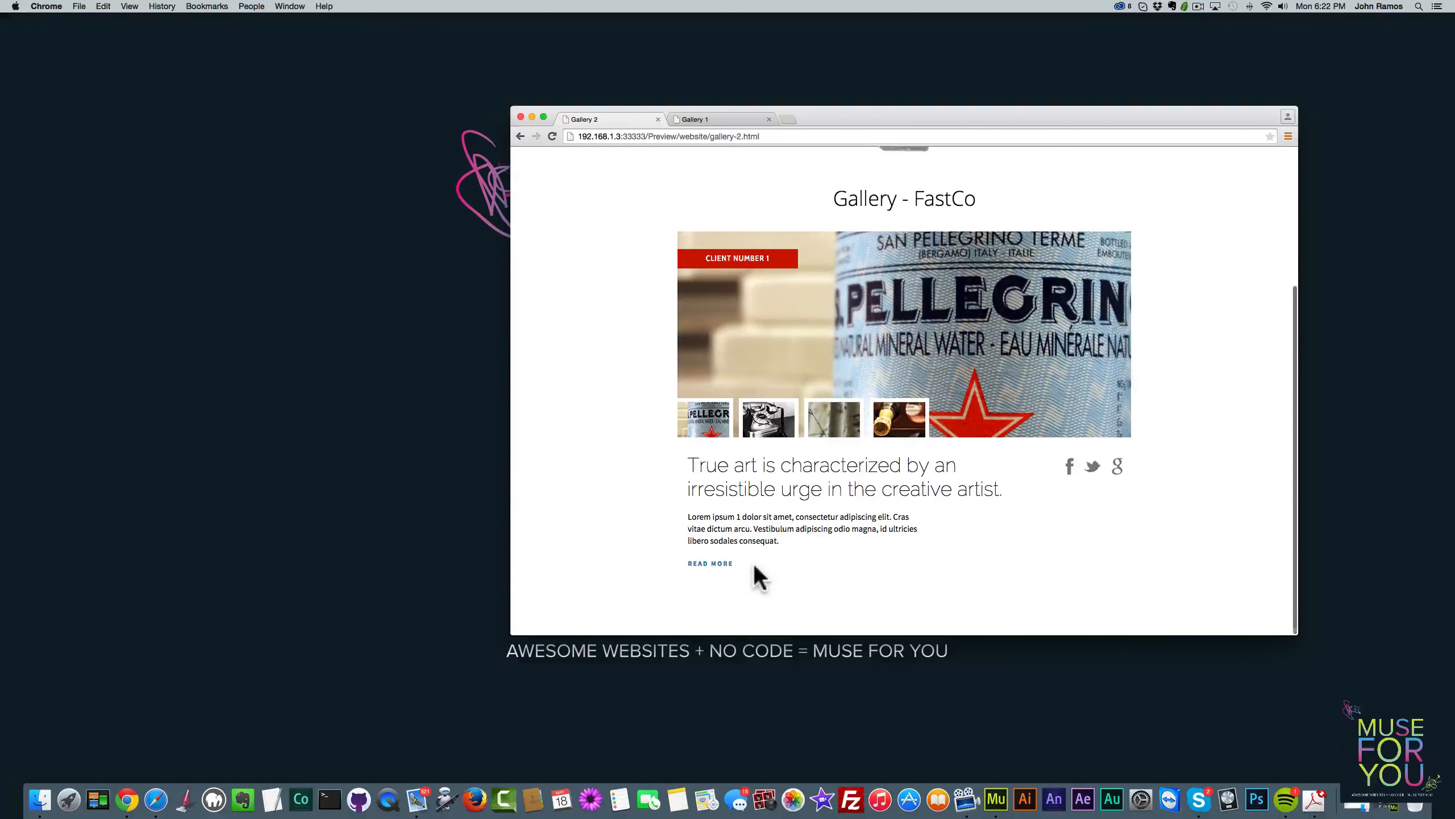
click(893, 427)
scroll(802, 470, up, 1)
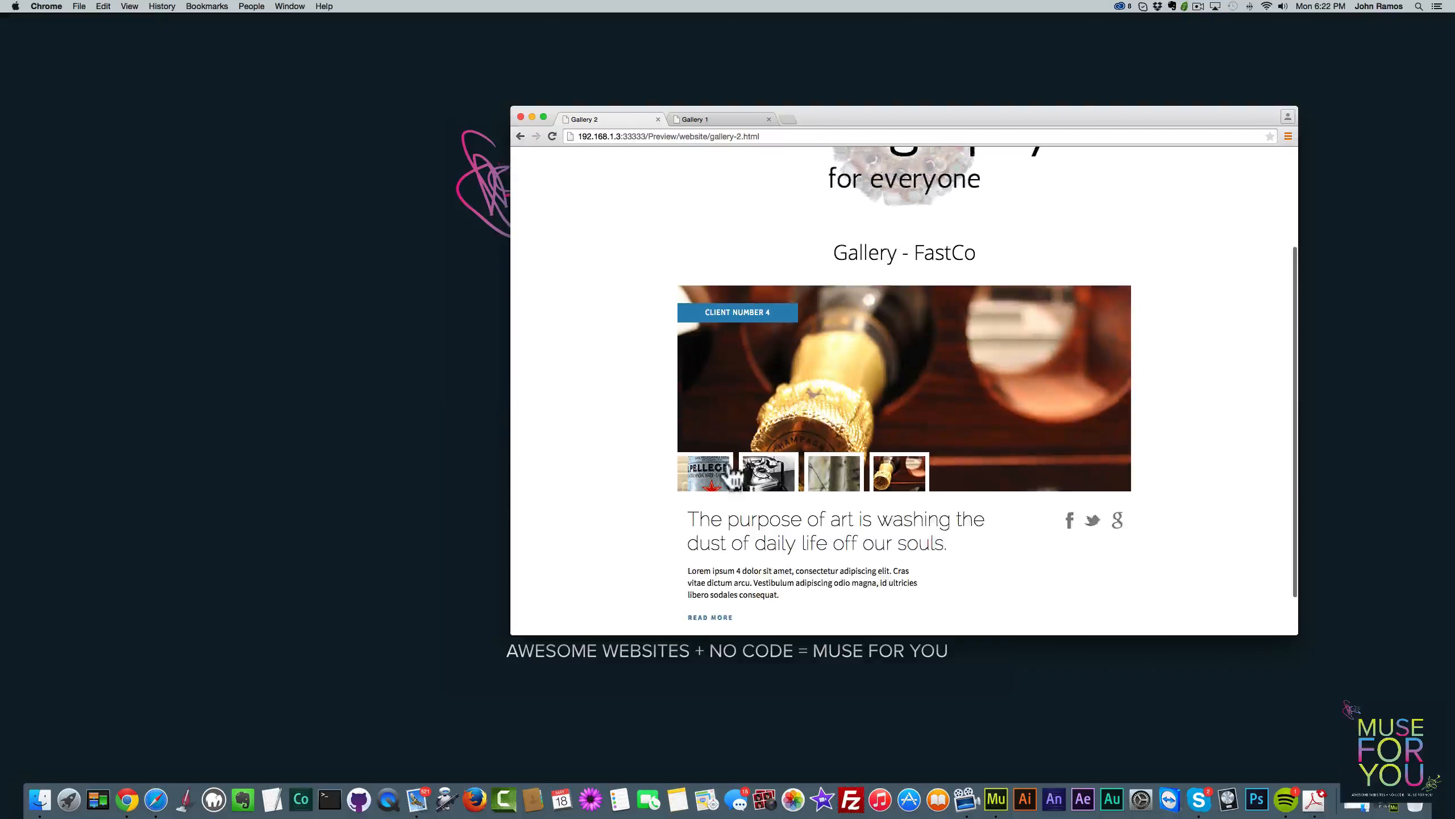
click(711, 479)
scroll(710, 467, up, 3)
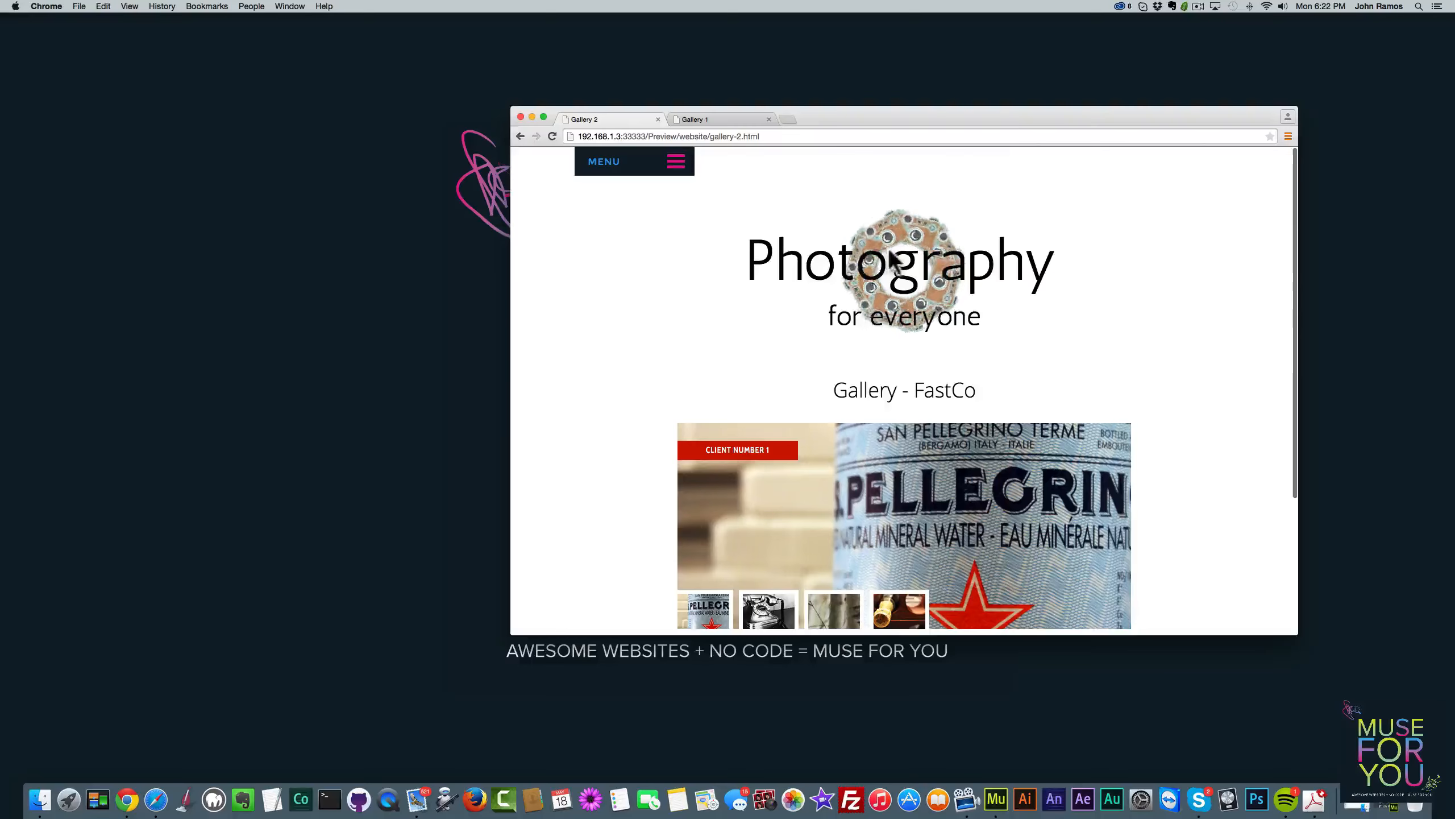
Open the Gallery 3 page from the site menu and filter the Gallery Light Combo by Graphic
click(671, 165)
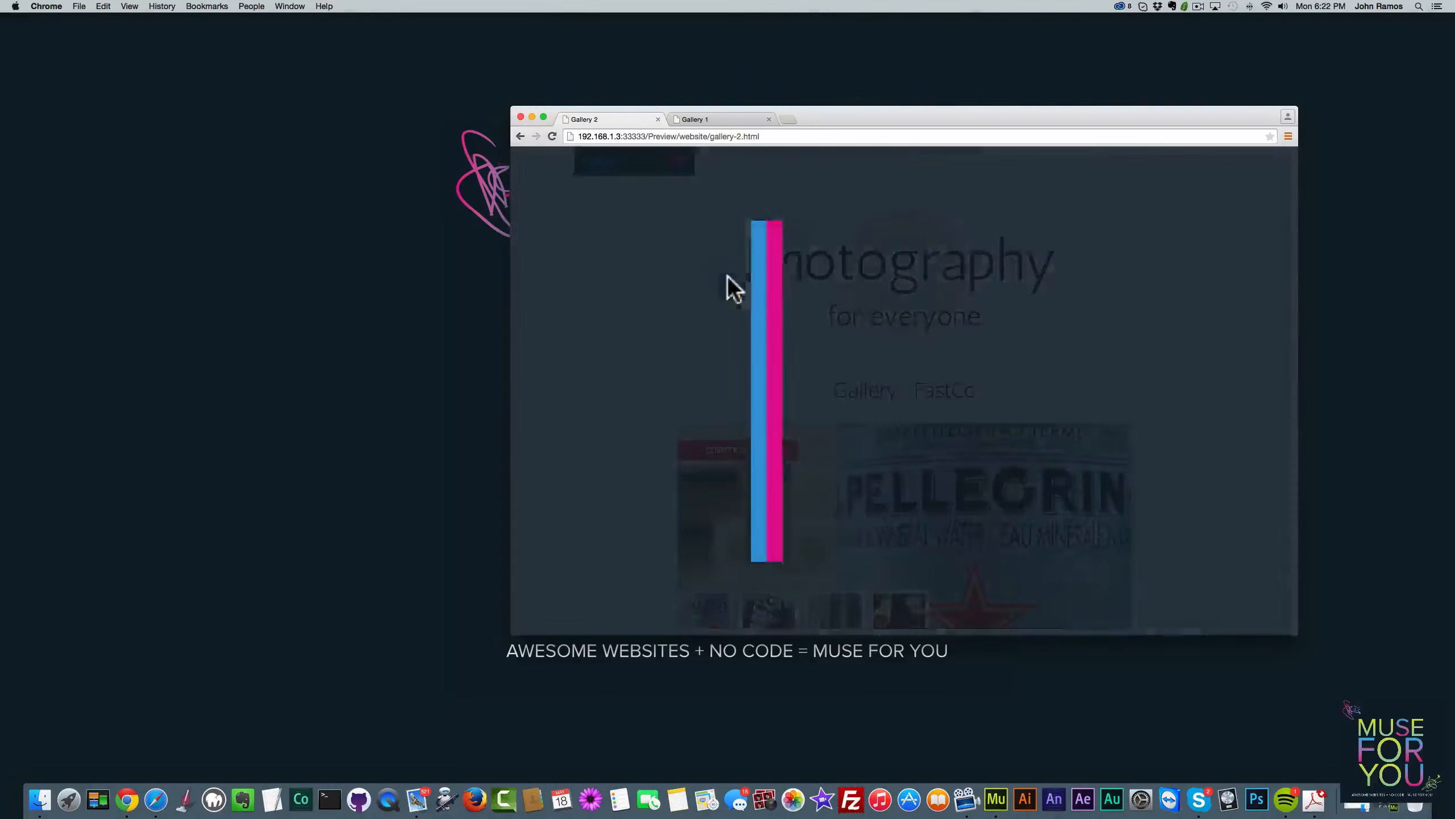
click(768, 390)
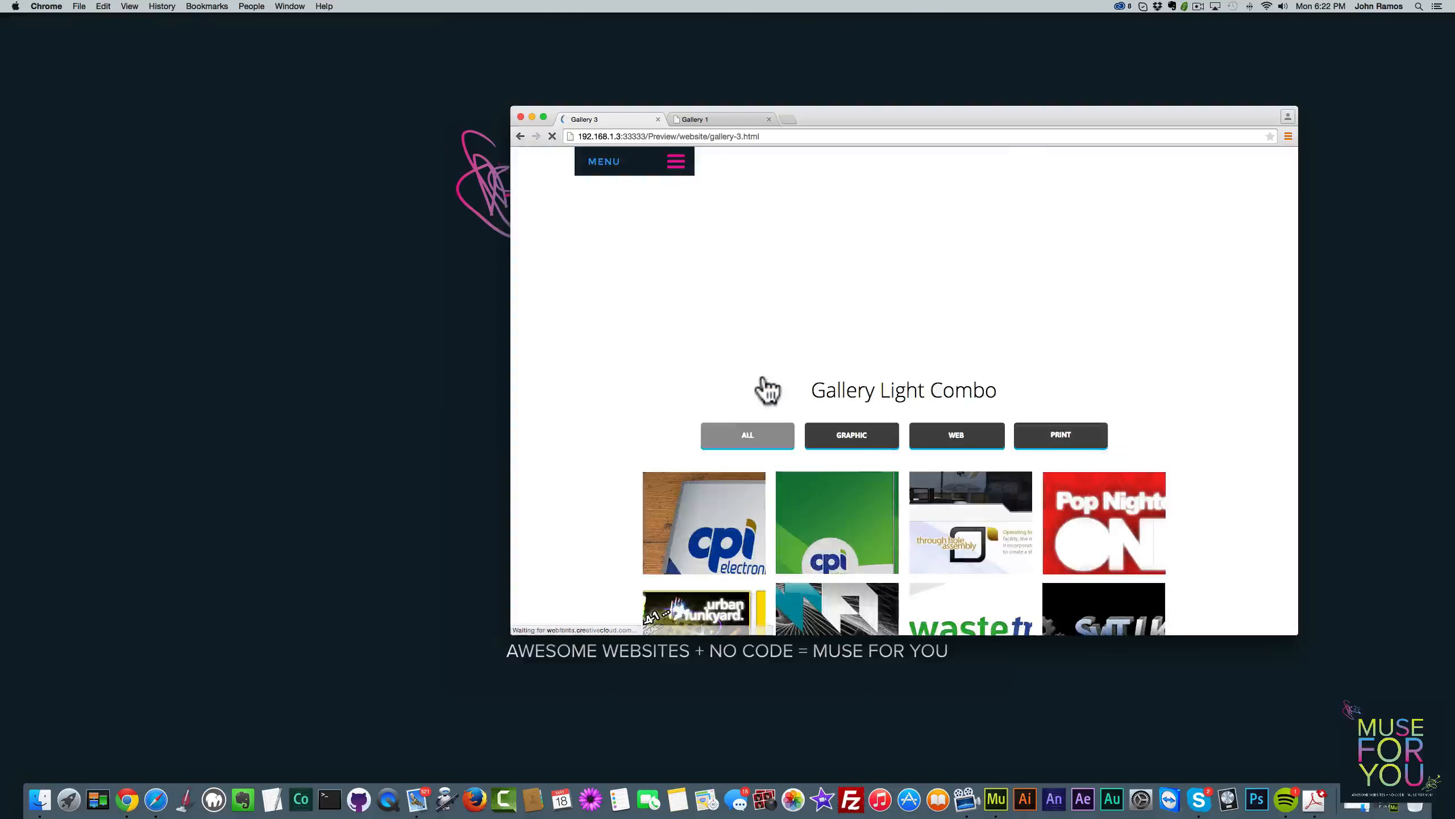
scroll(762, 366, down, 3)
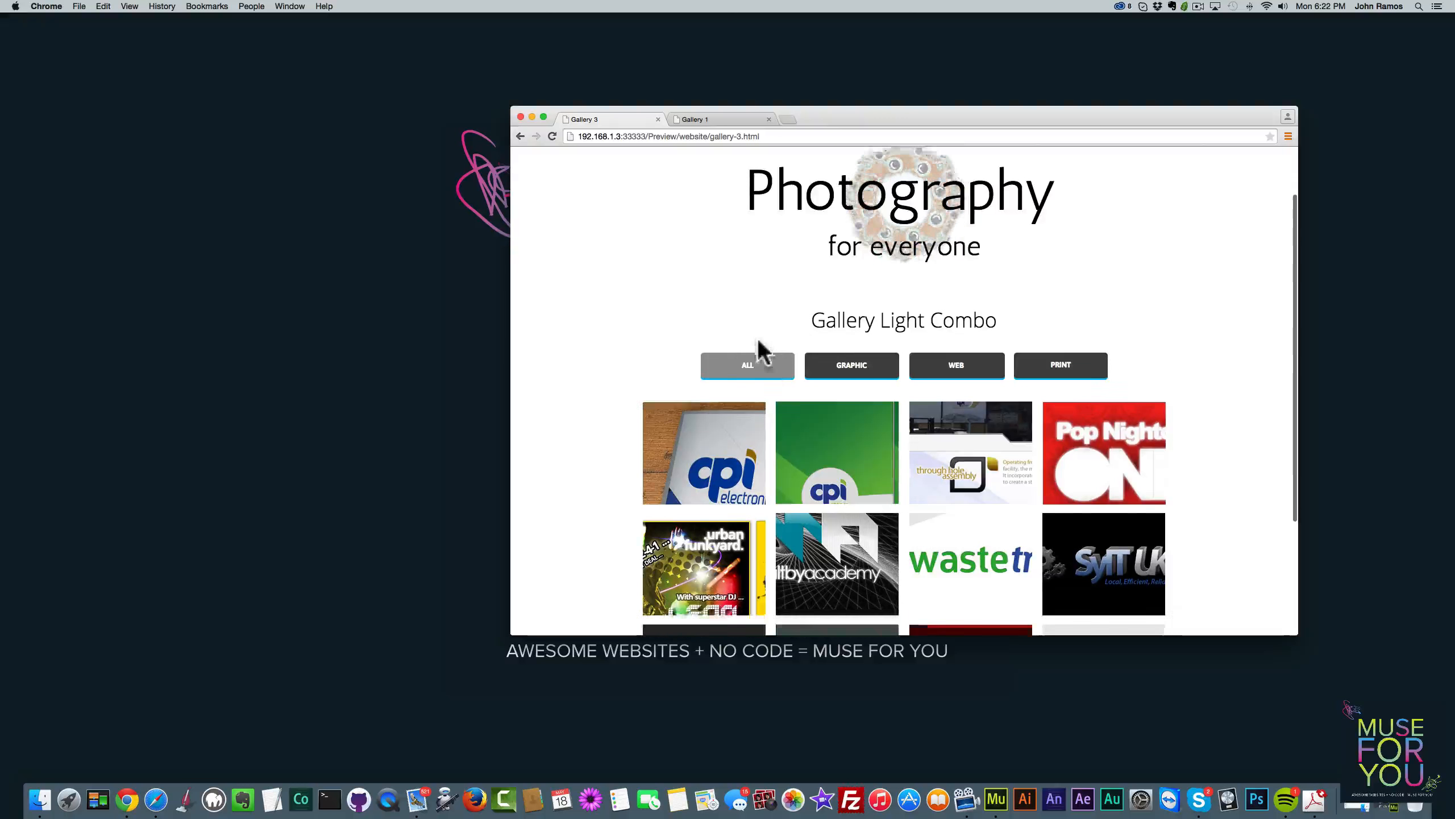
scroll(802, 313, up, 1)
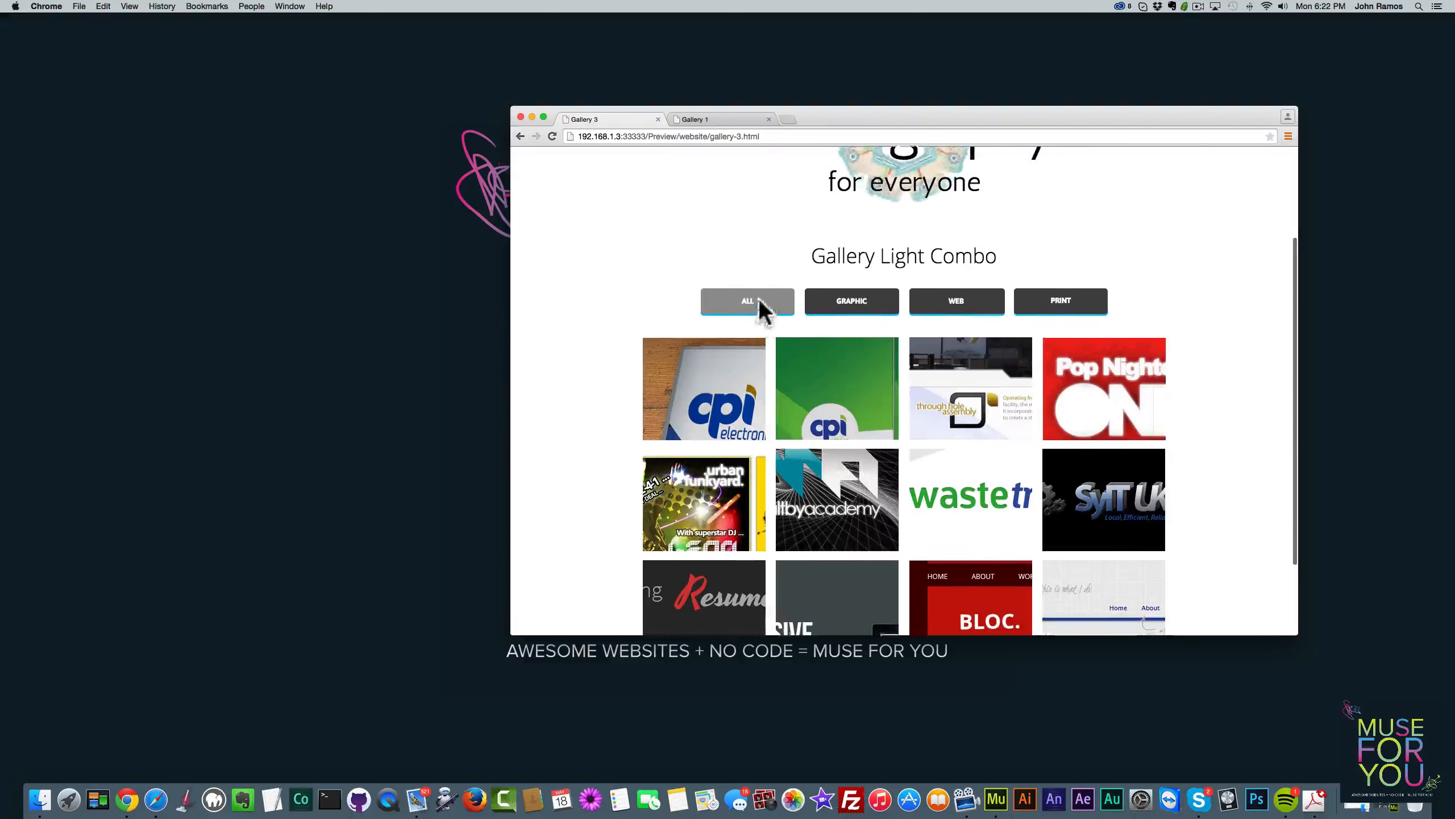
click(872, 314)
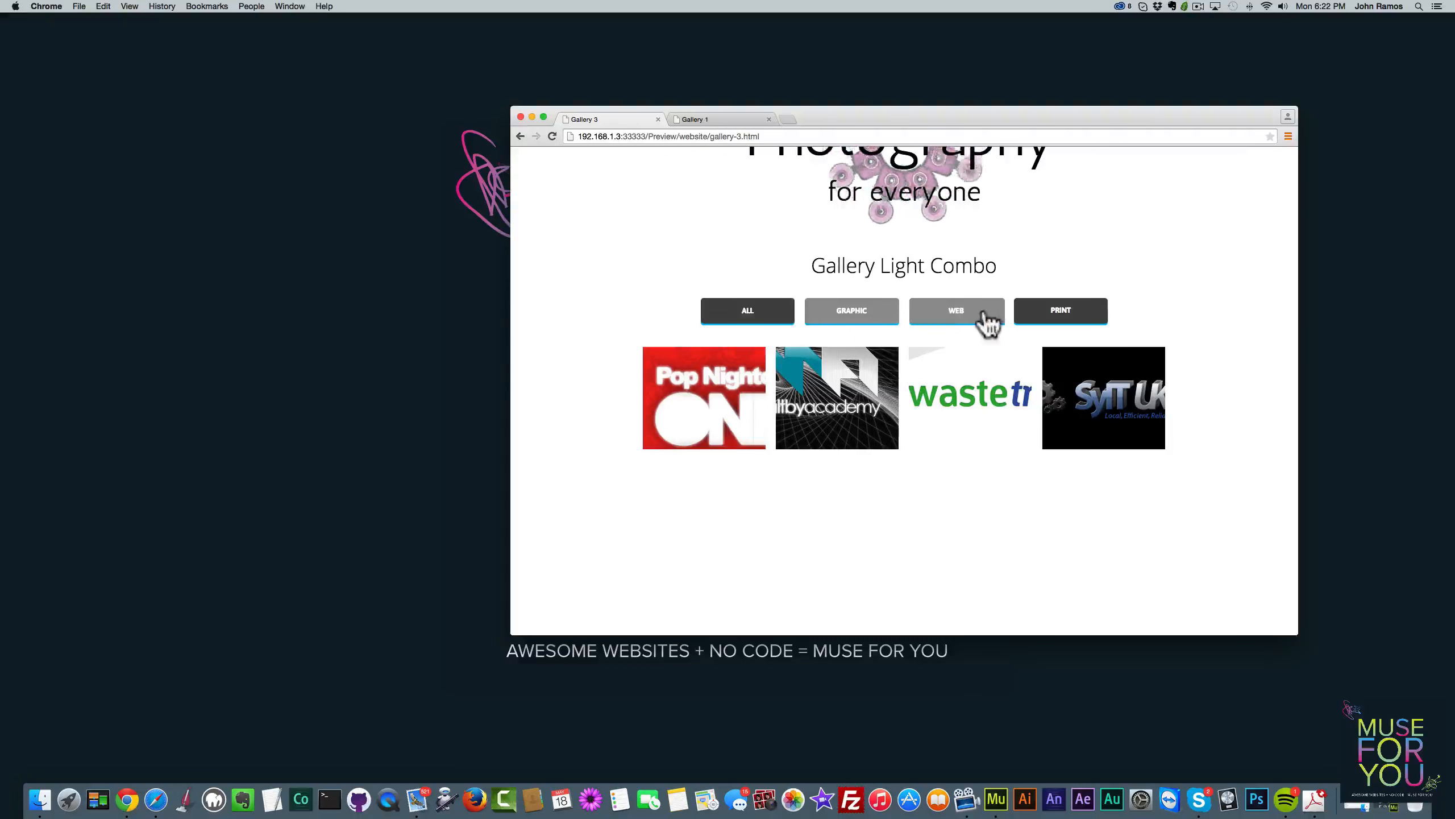
Filter the Gallery Light Combo by Print, followed by Web
click(1025, 317)
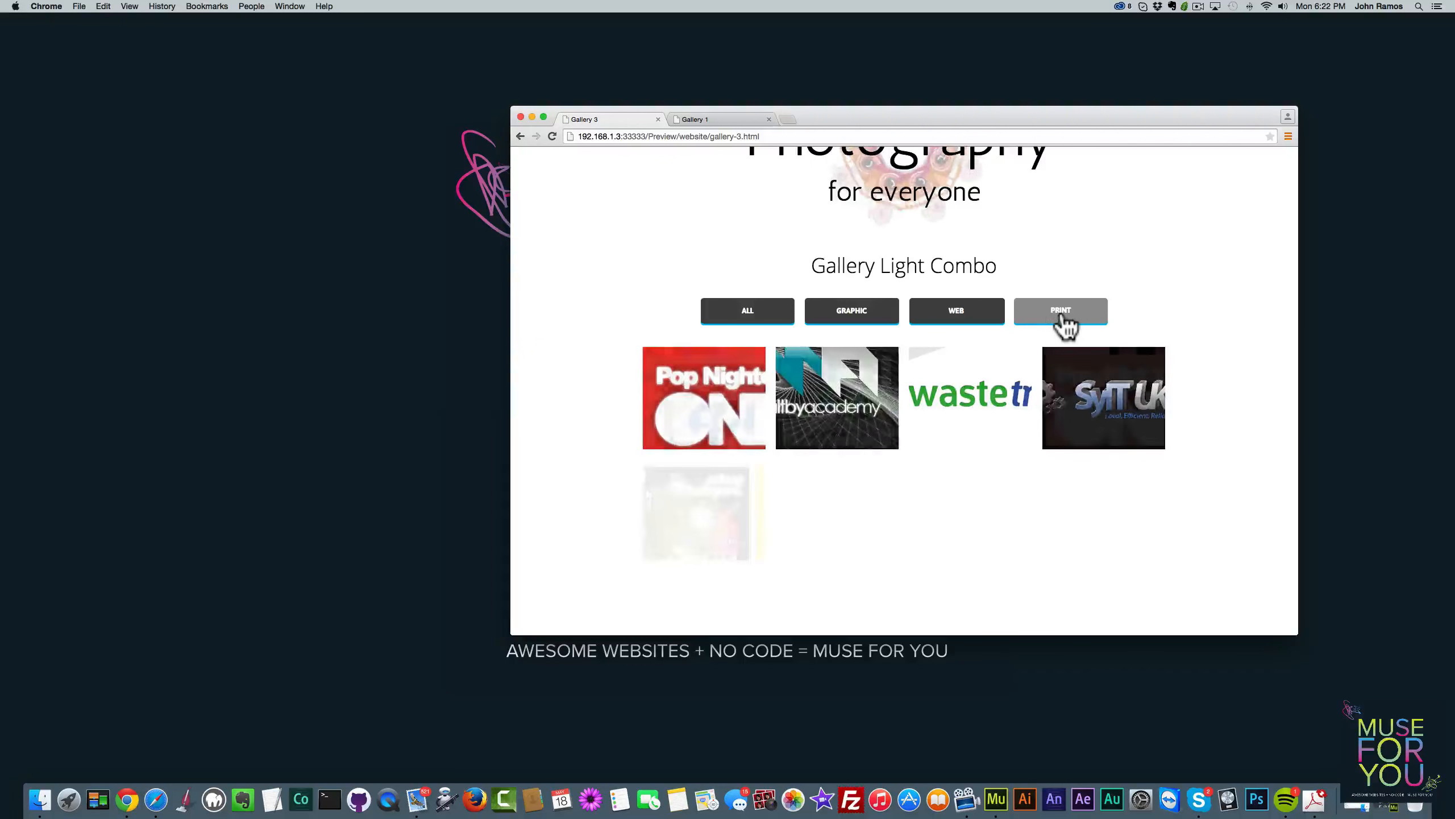
click(993, 318)
Open the first Web project in the lightbox, page forward through the projects, and close the lightbox
click(721, 407)
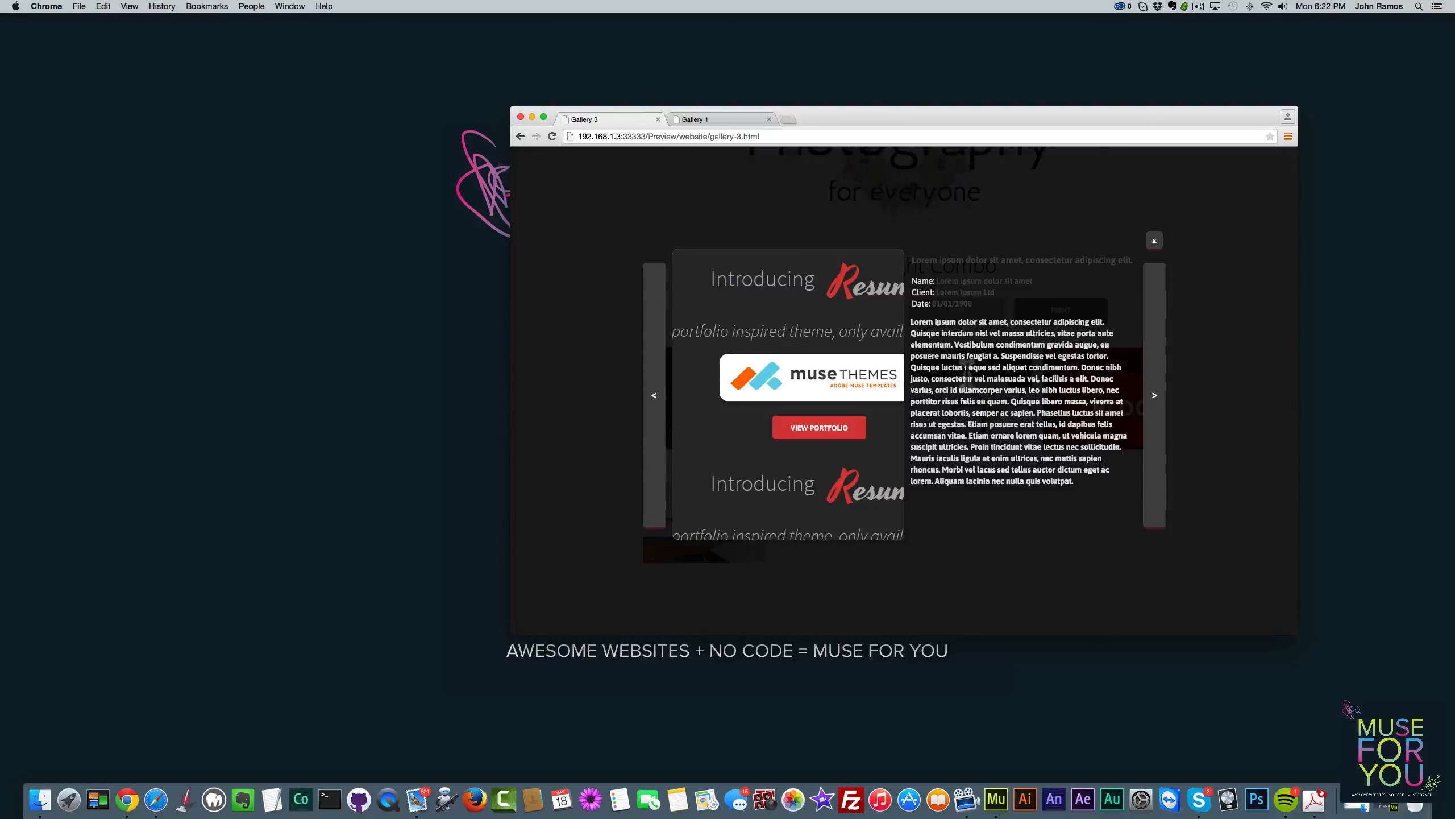
click(1155, 397)
click(1154, 402)
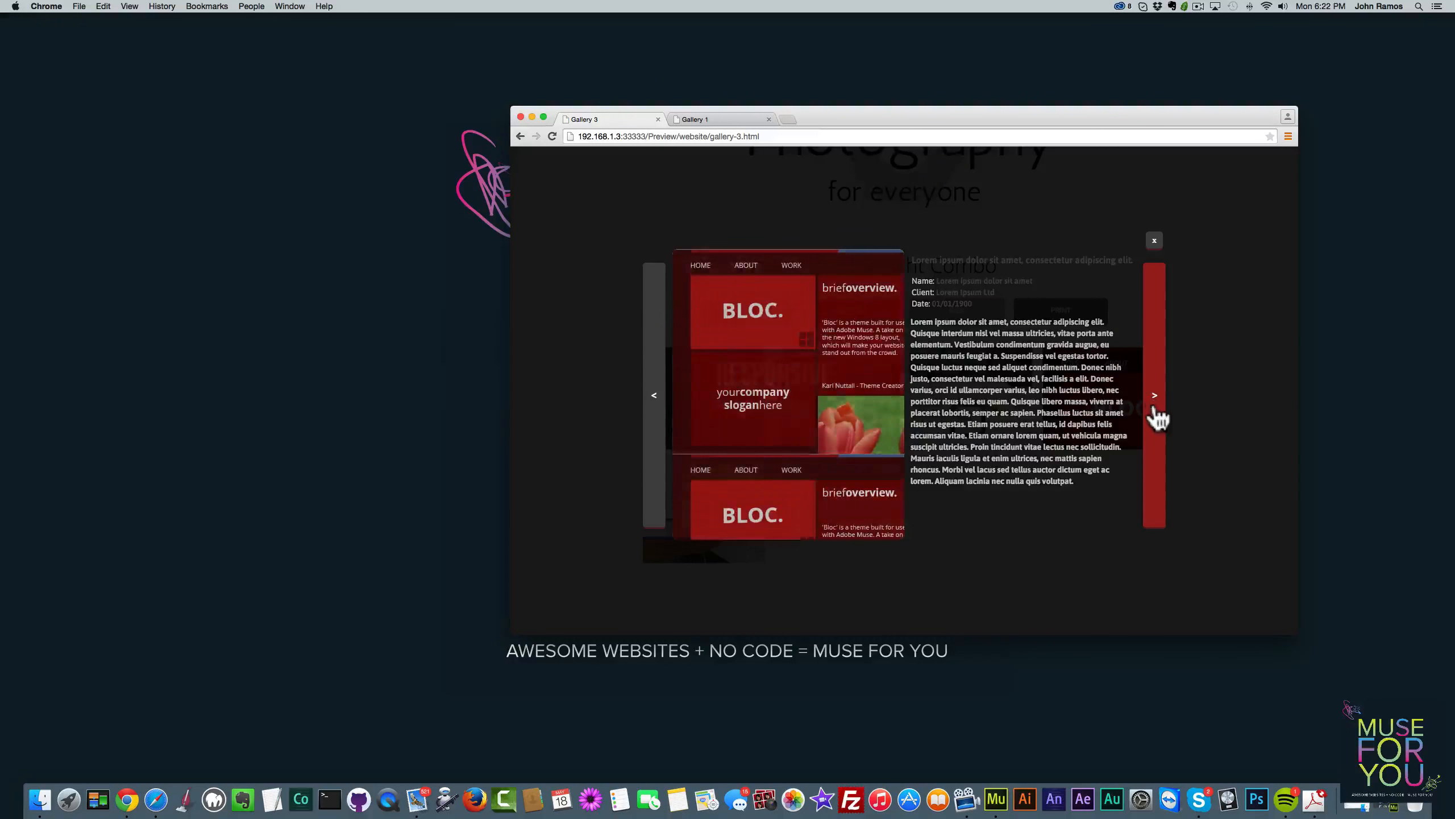
click(1155, 402)
click(1155, 401)
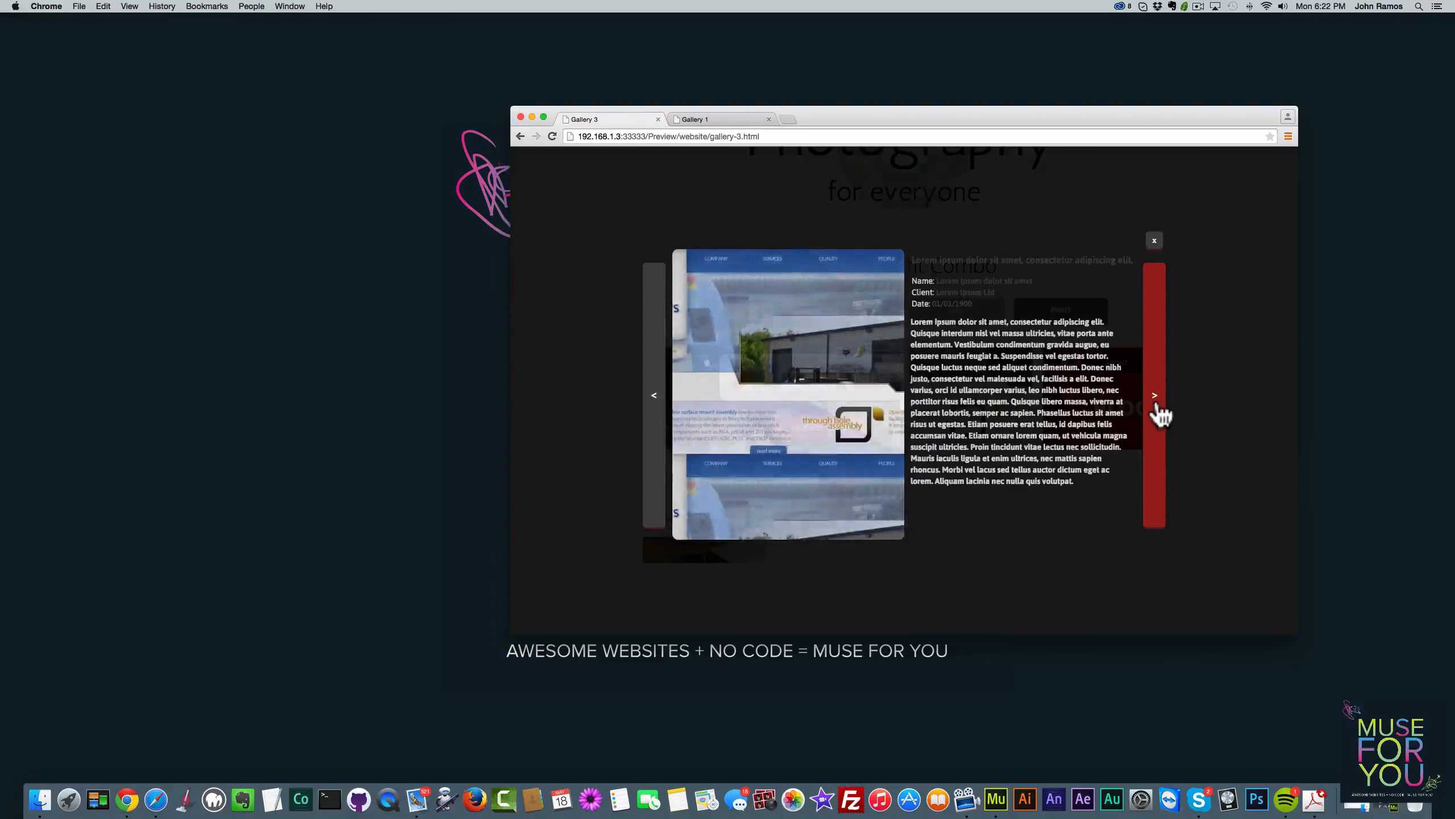
click(1156, 401)
click(1156, 401)
click(1156, 404)
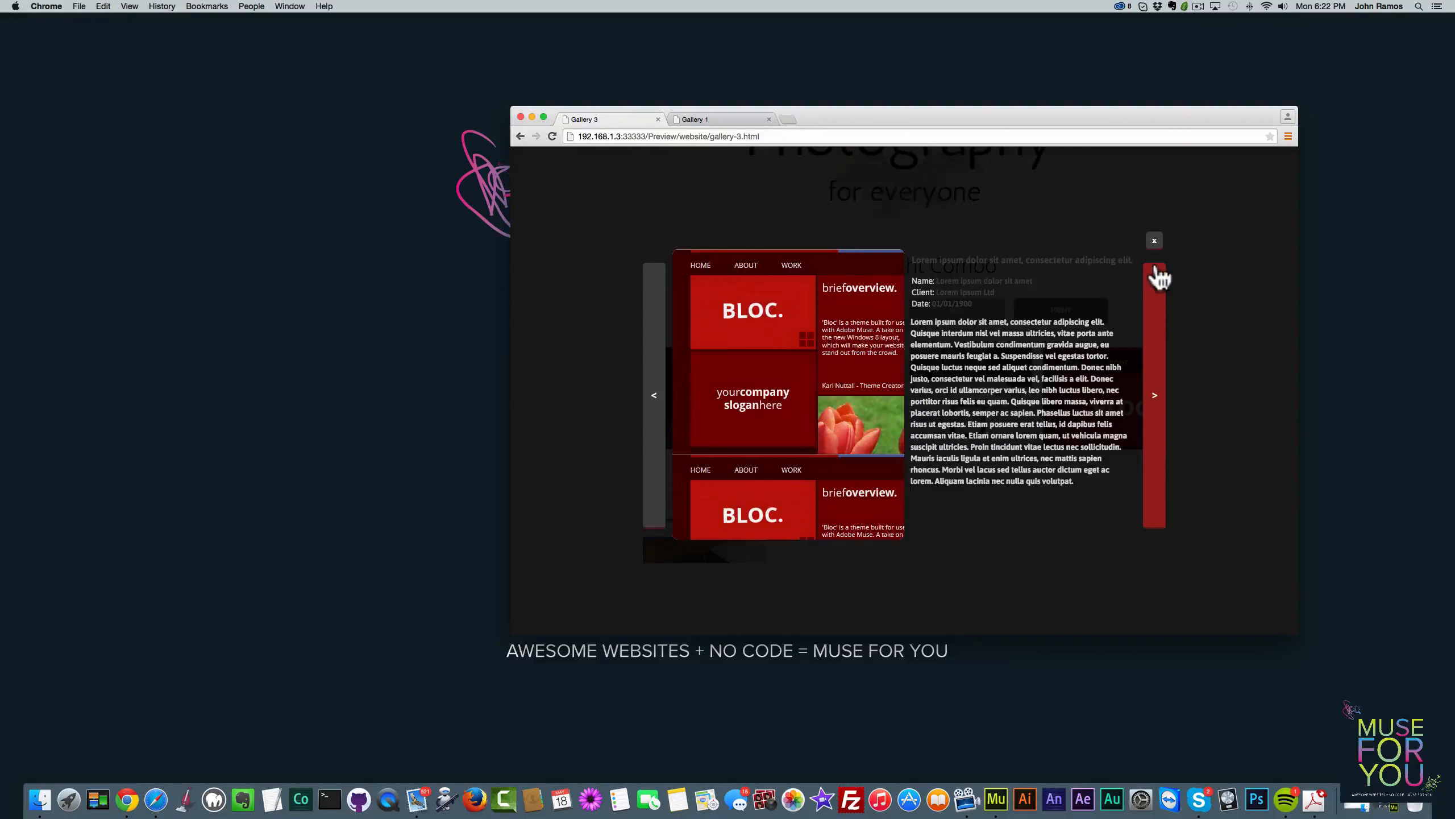
click(1155, 241)
Show all Gallery Light Combo items and page forward through the lightbox from the Resume thumbnail, closing it at the end
click(761, 310)
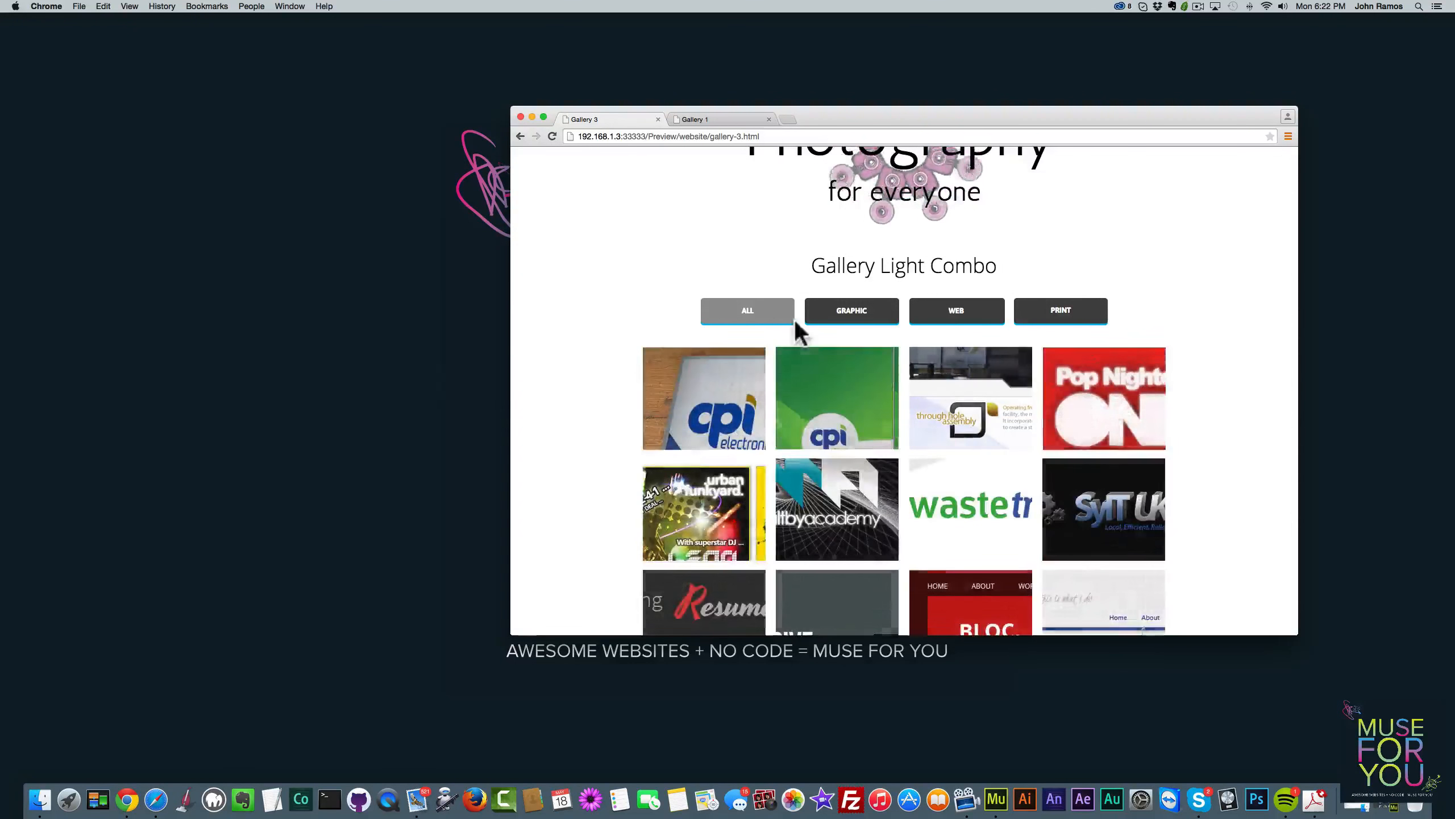
scroll(796, 344, down, 3)
click(710, 506)
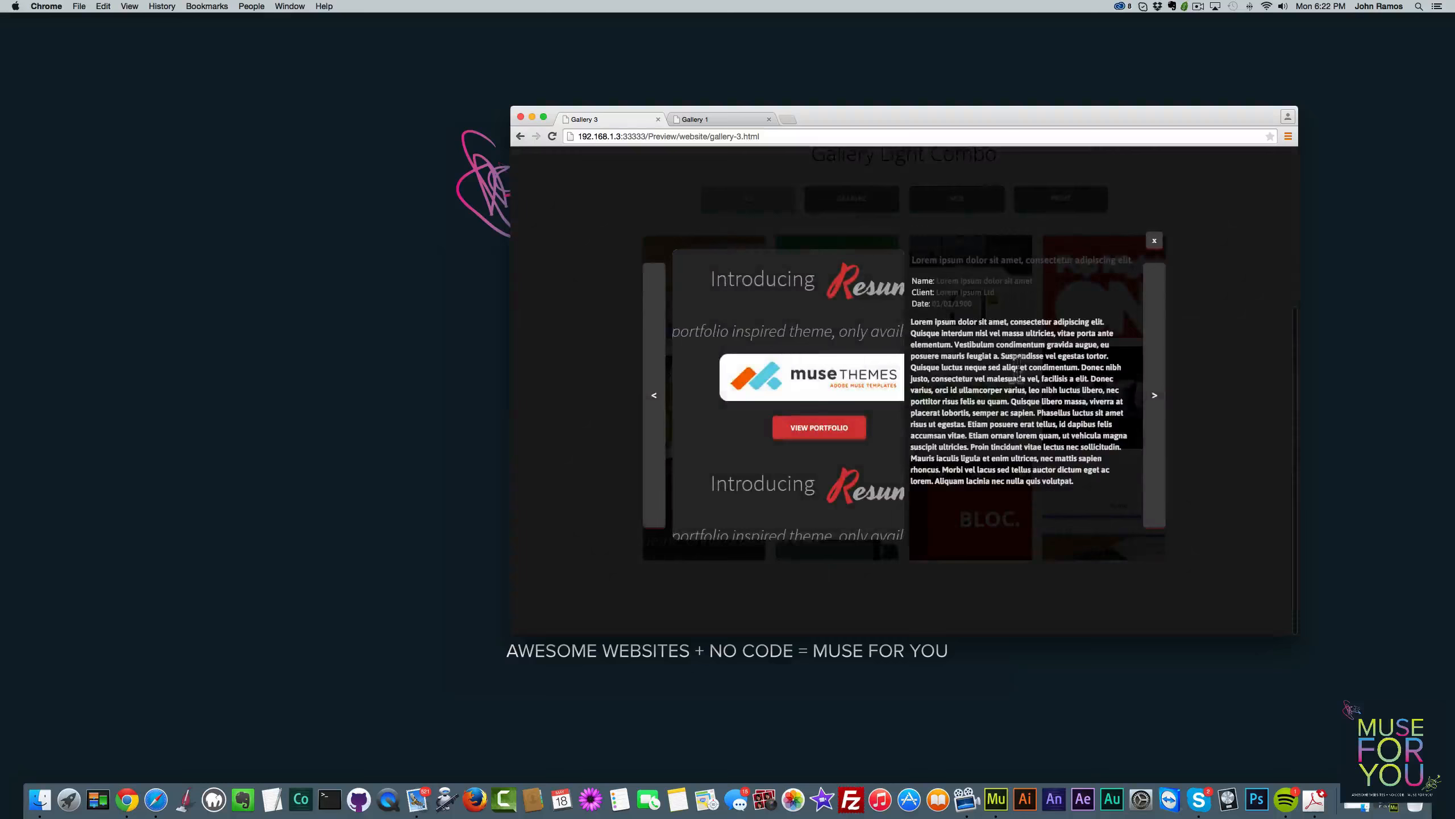
click(1149, 387)
click(1151, 385)
click(1152, 383)
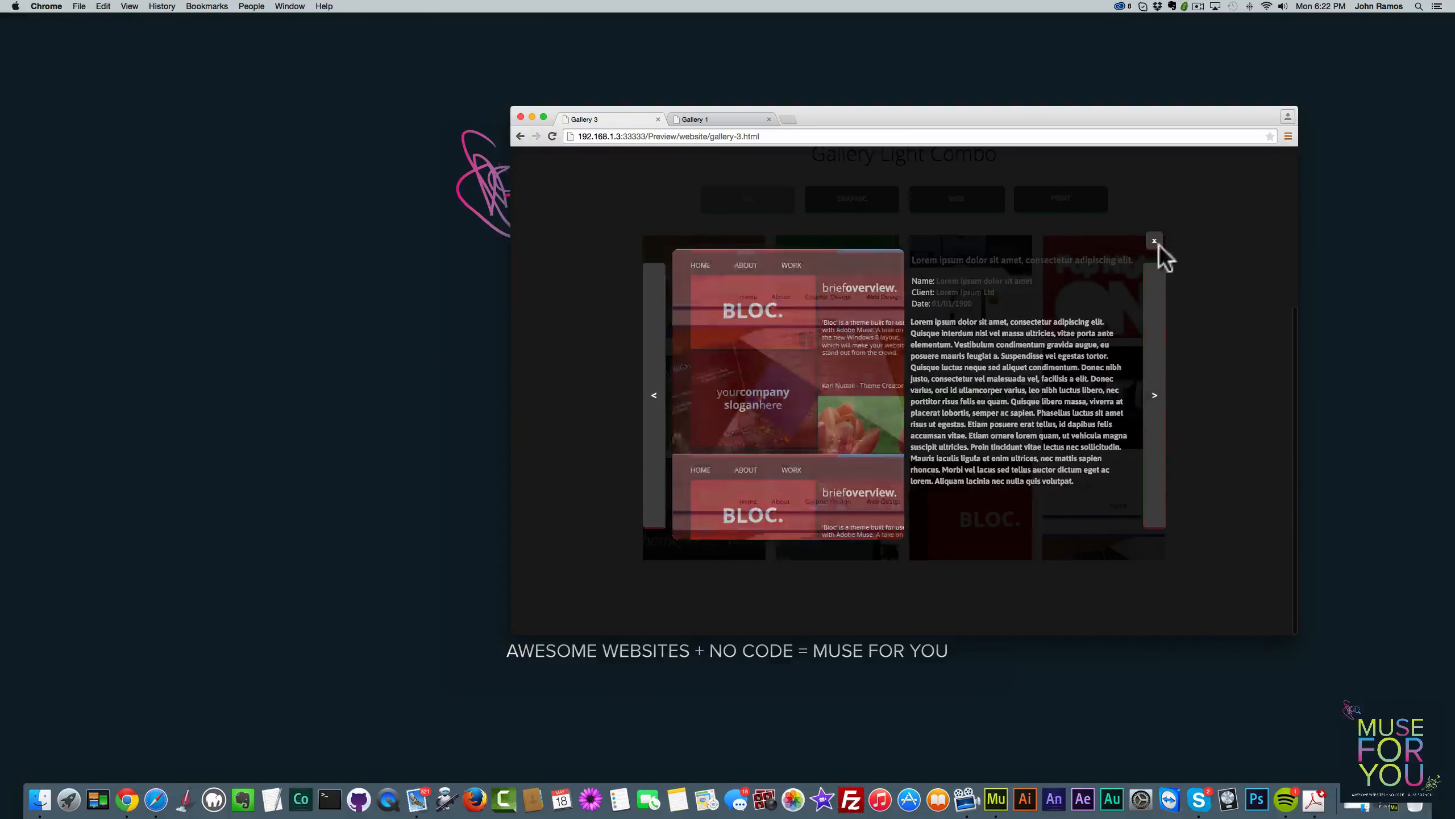
click(1154, 241)
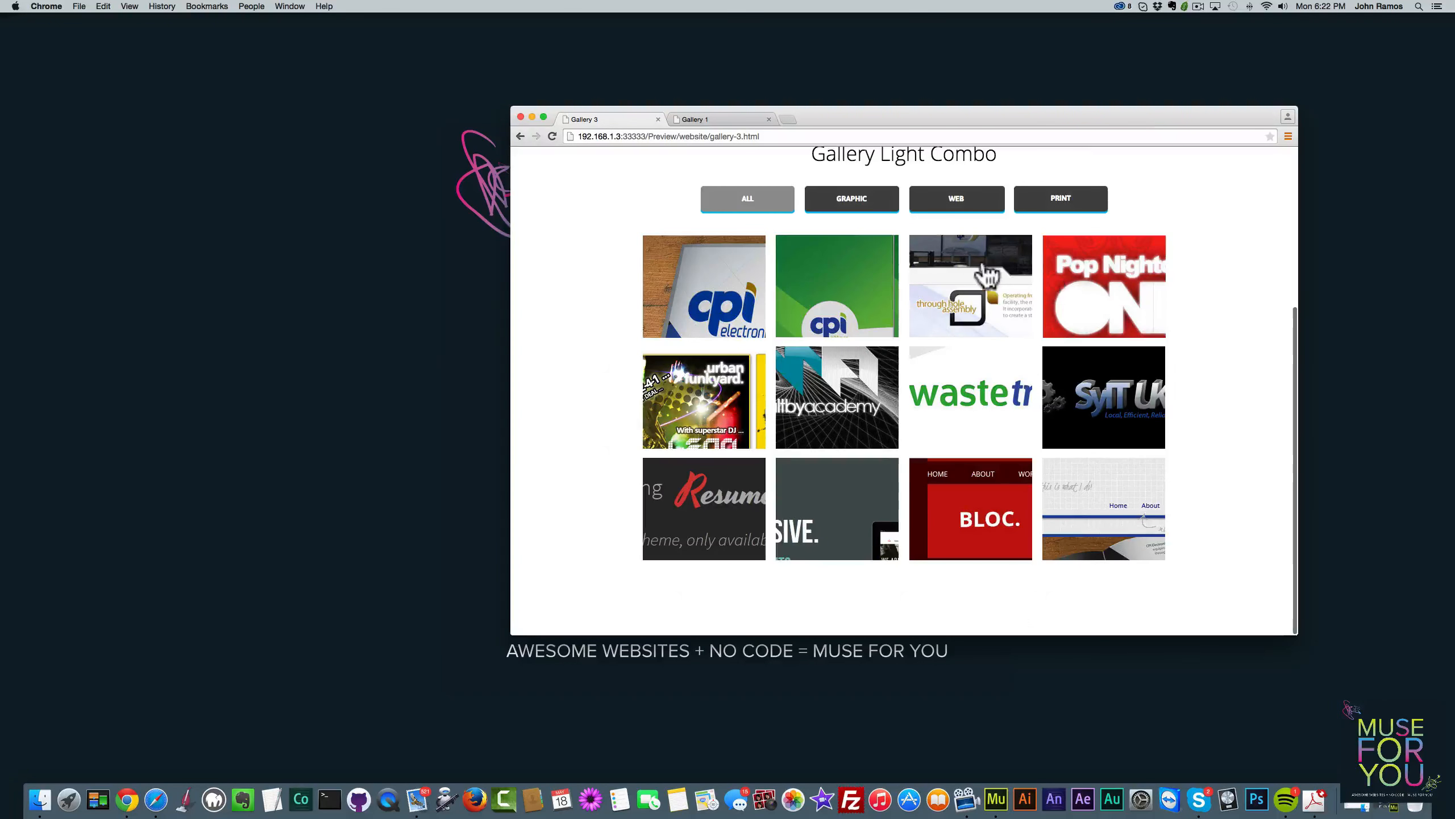
Open the academy project from the gallery's middle row in the lightbox and close it again
scroll(983, 270, up, 3)
click(980, 273)
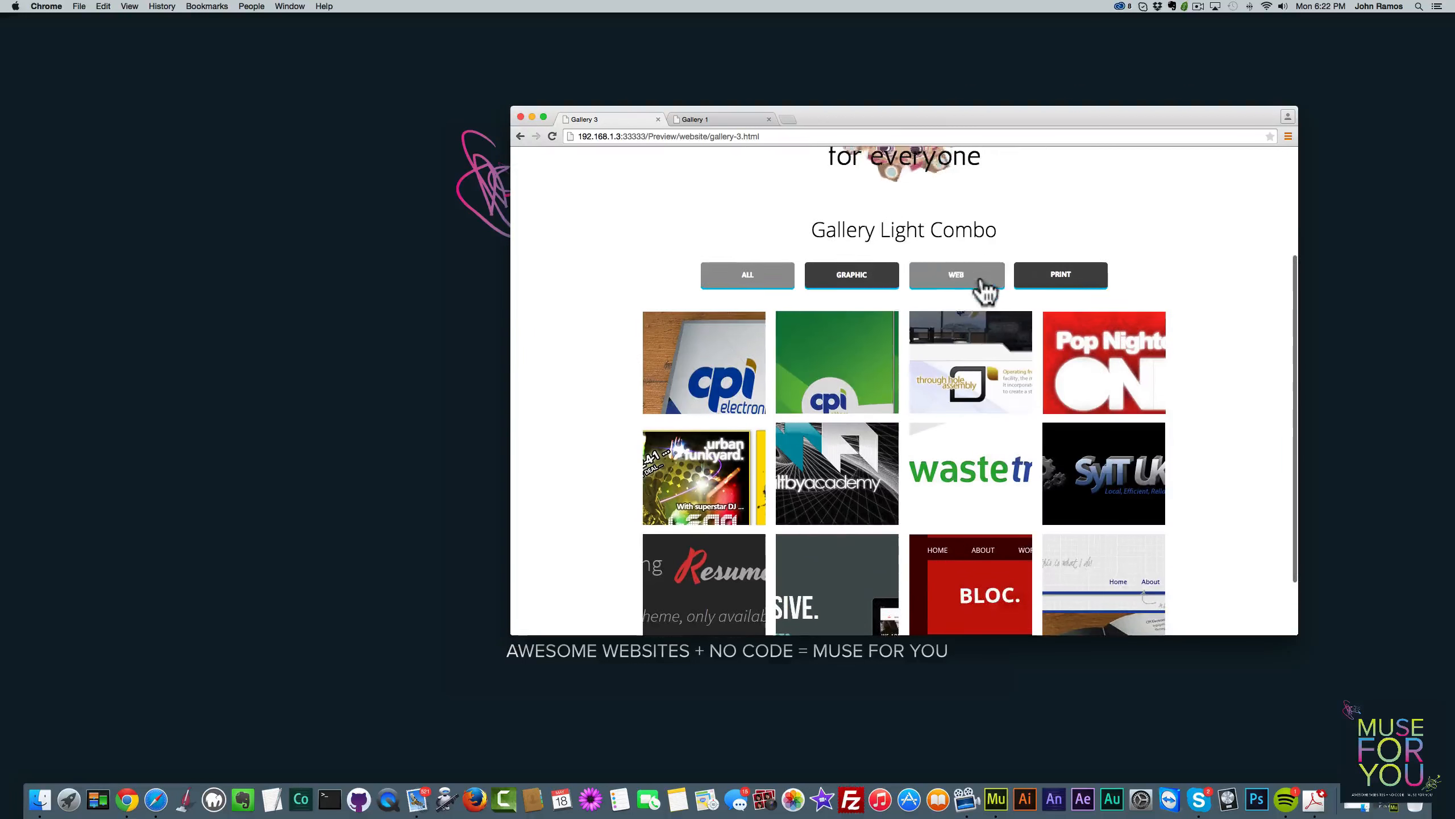
scroll(979, 281, up, 1)
scroll(965, 331, down, 2)
click(861, 396)
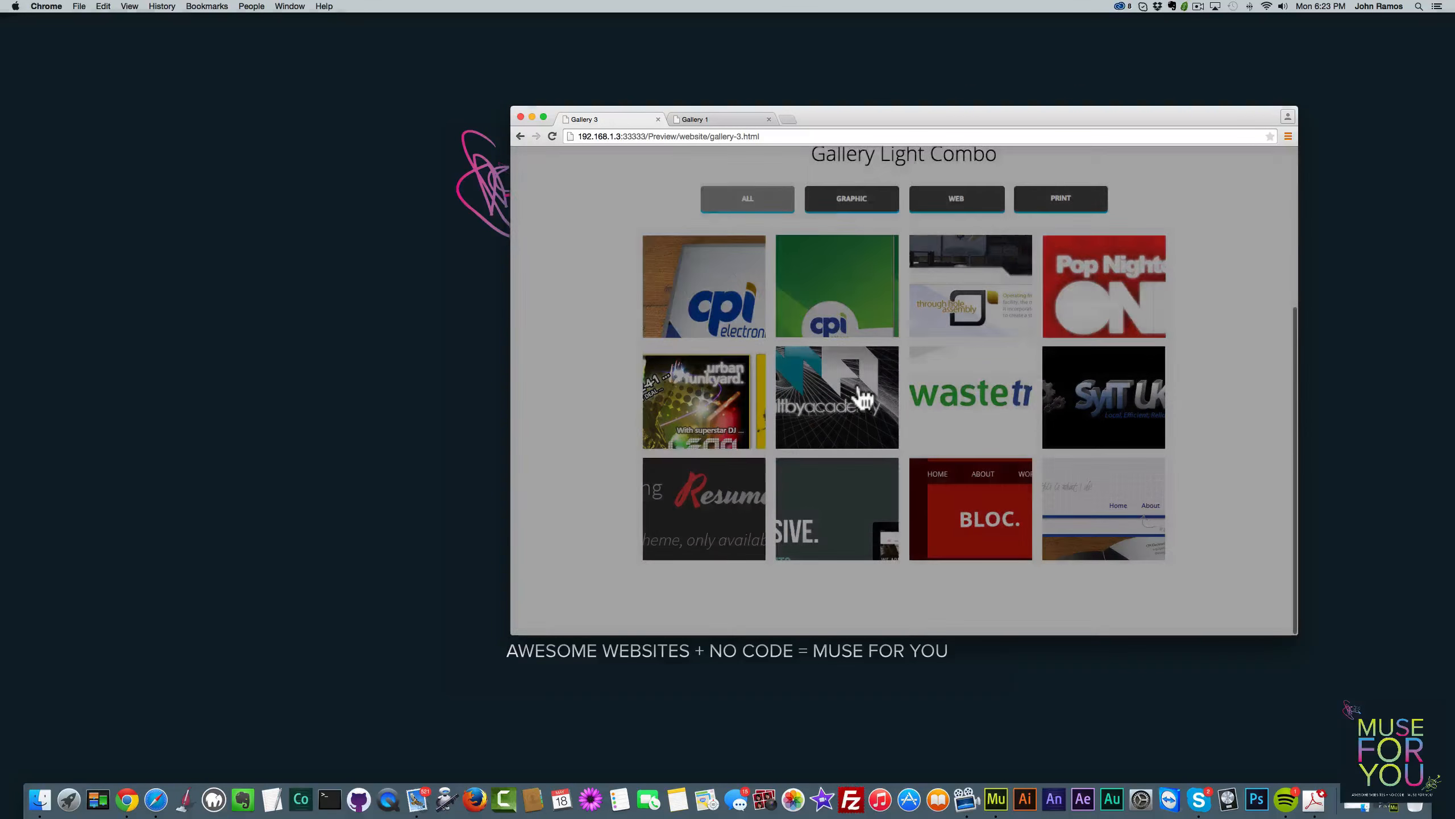
click(1157, 243)
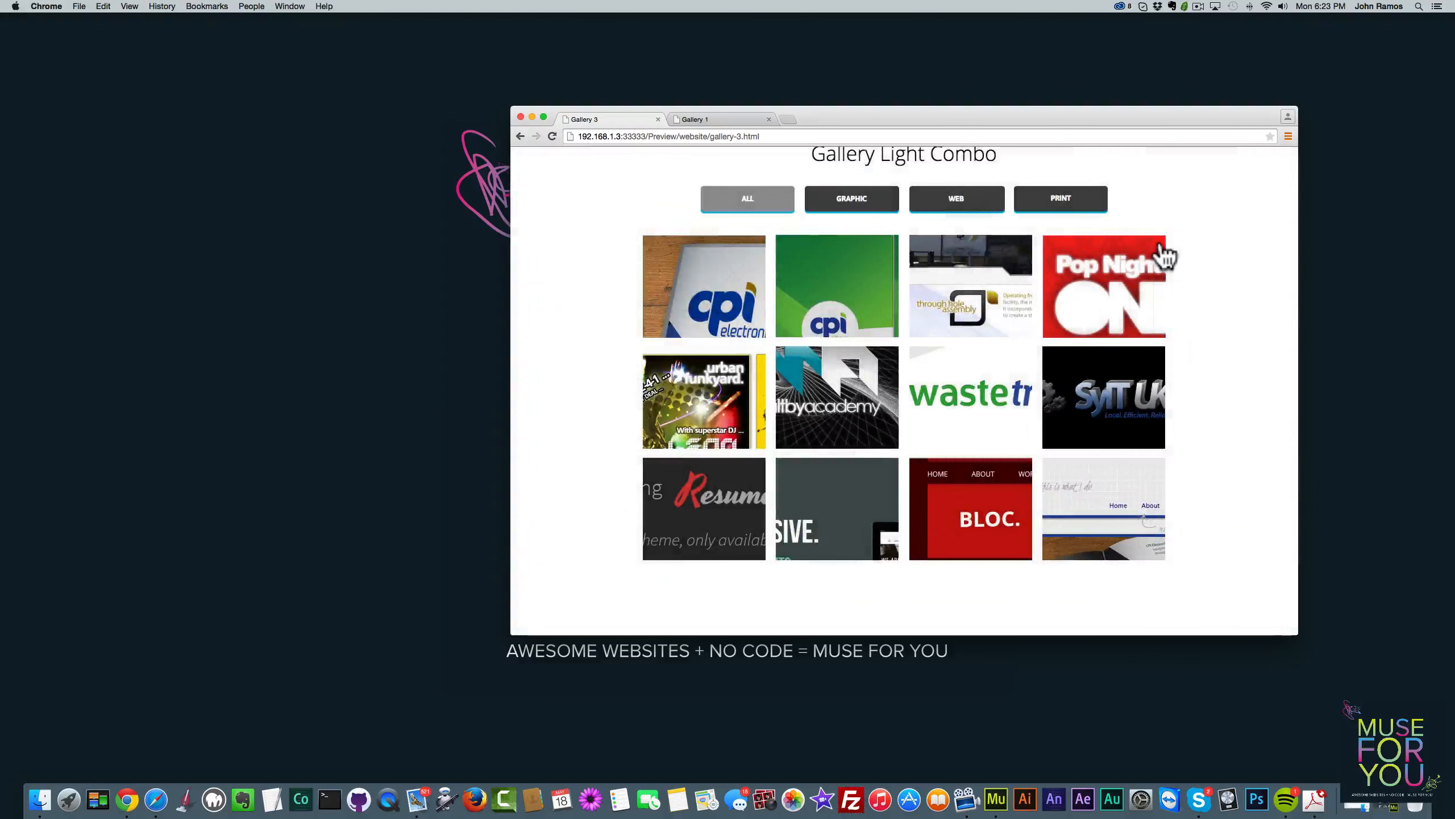
Open the Gallery 4 page from the site menu and bring its Gallery Lightwood into view
scroll(1145, 278, up, 4)
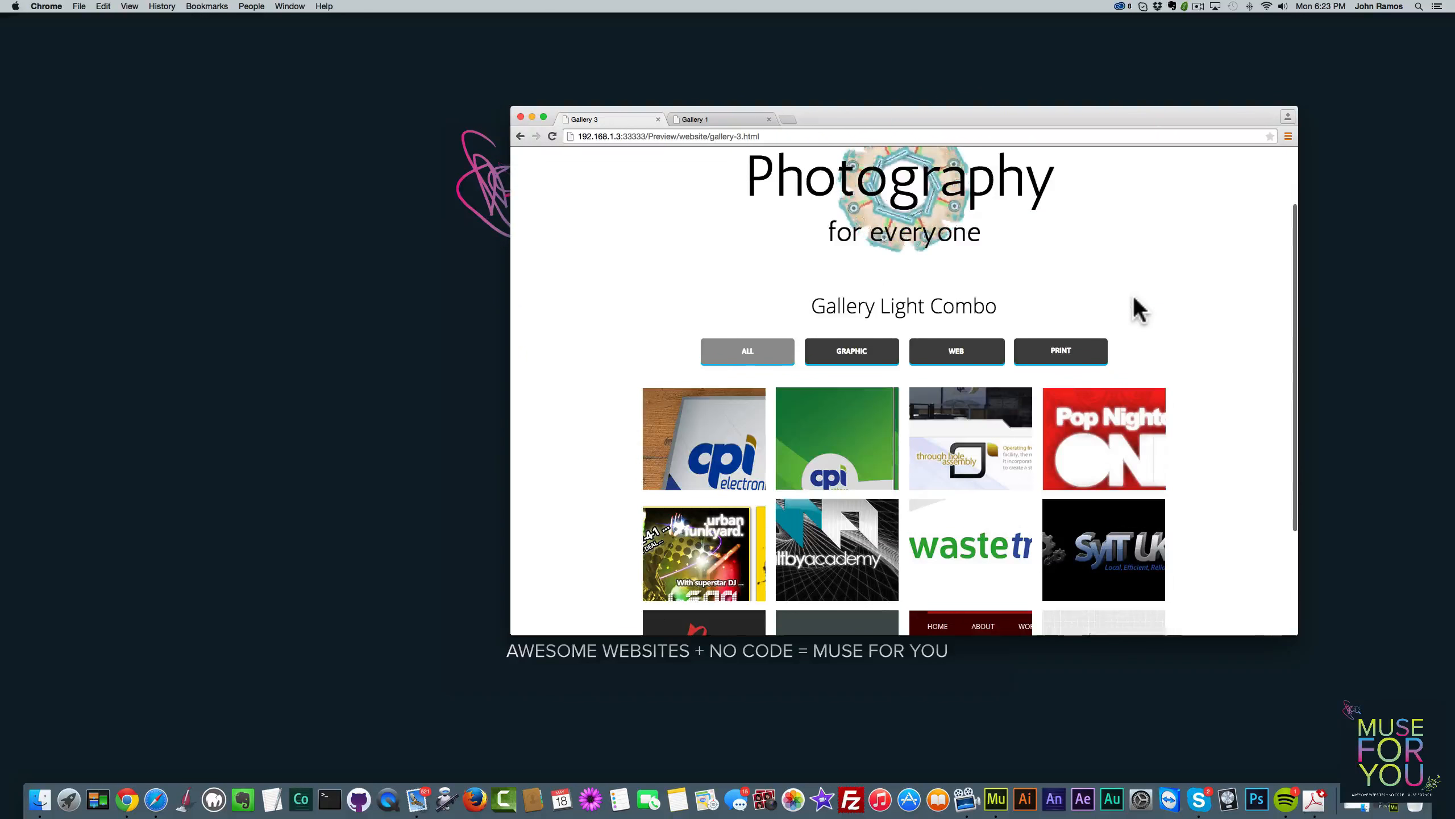
scroll(1135, 300, up, 1)
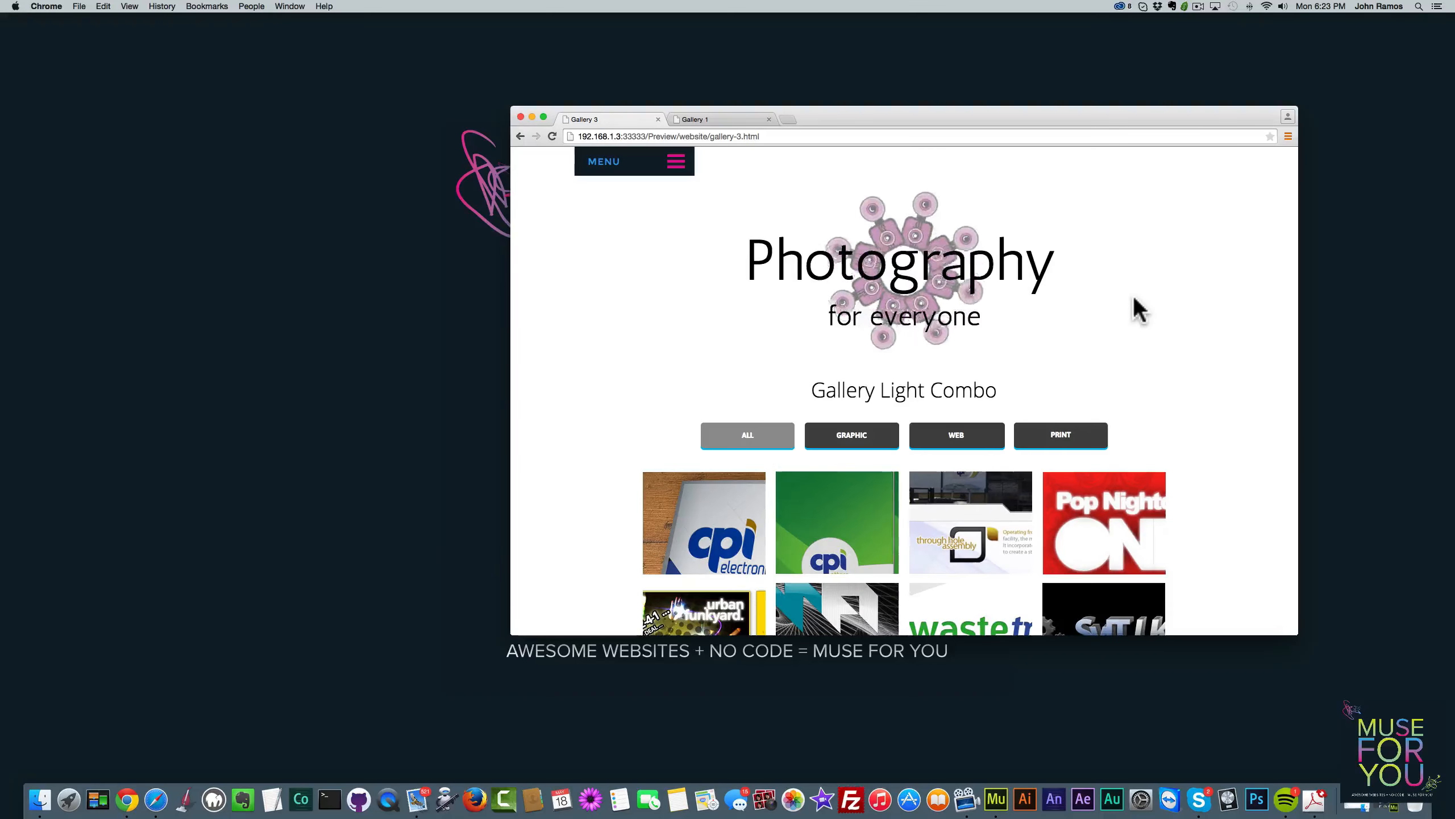
scroll(1129, 314, down, 2)
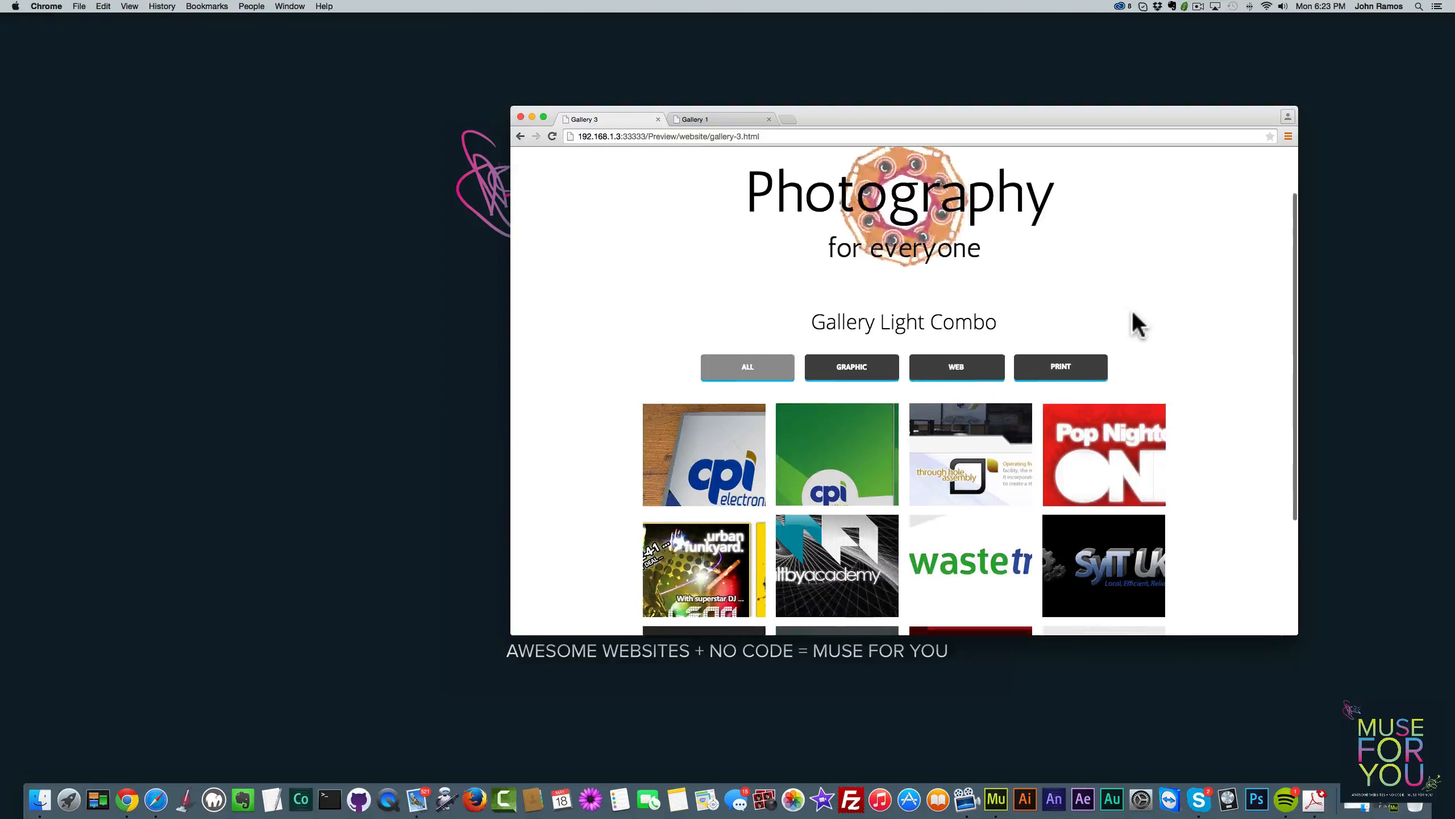
scroll(1126, 319, up, 2)
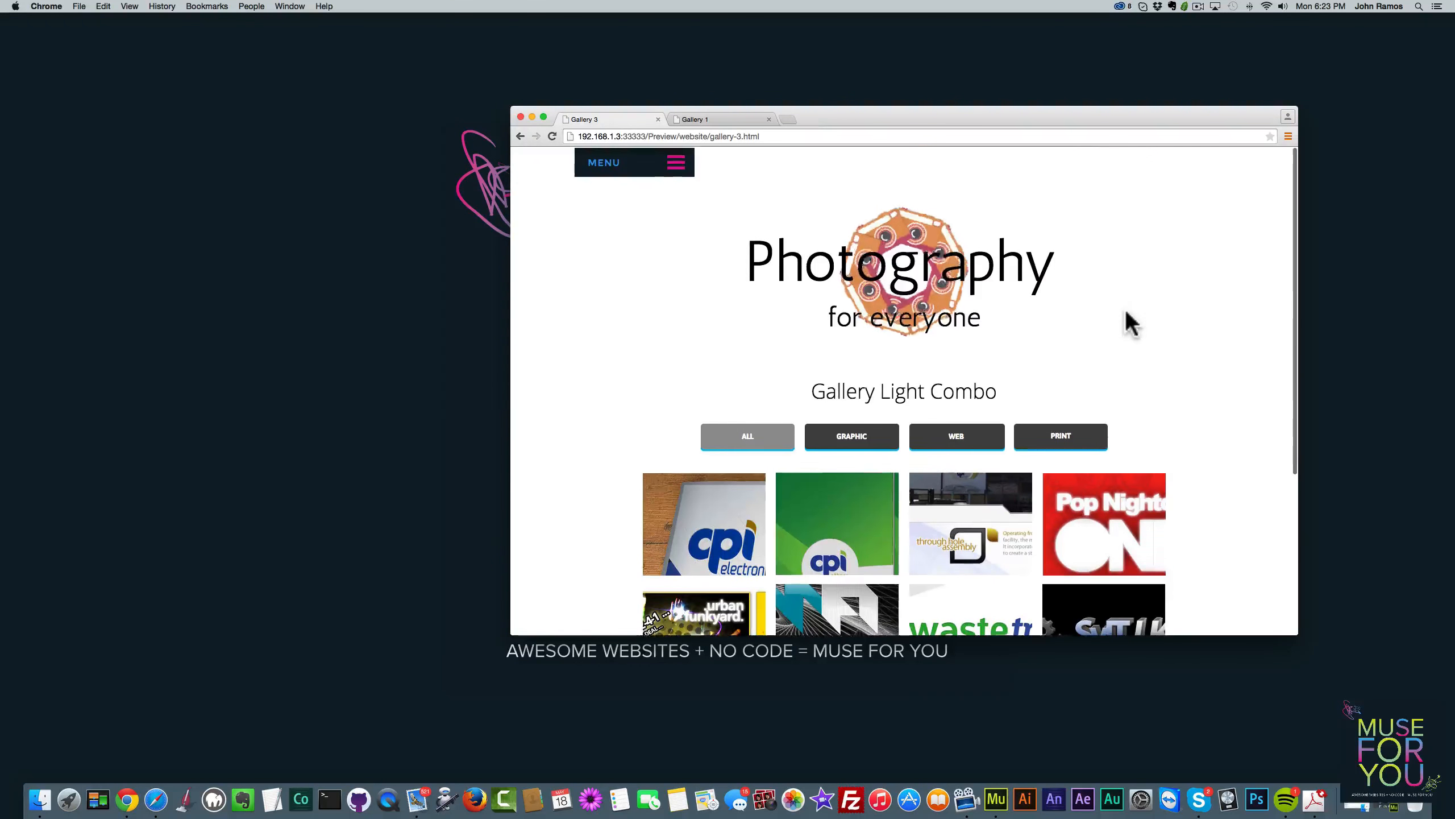
click(677, 163)
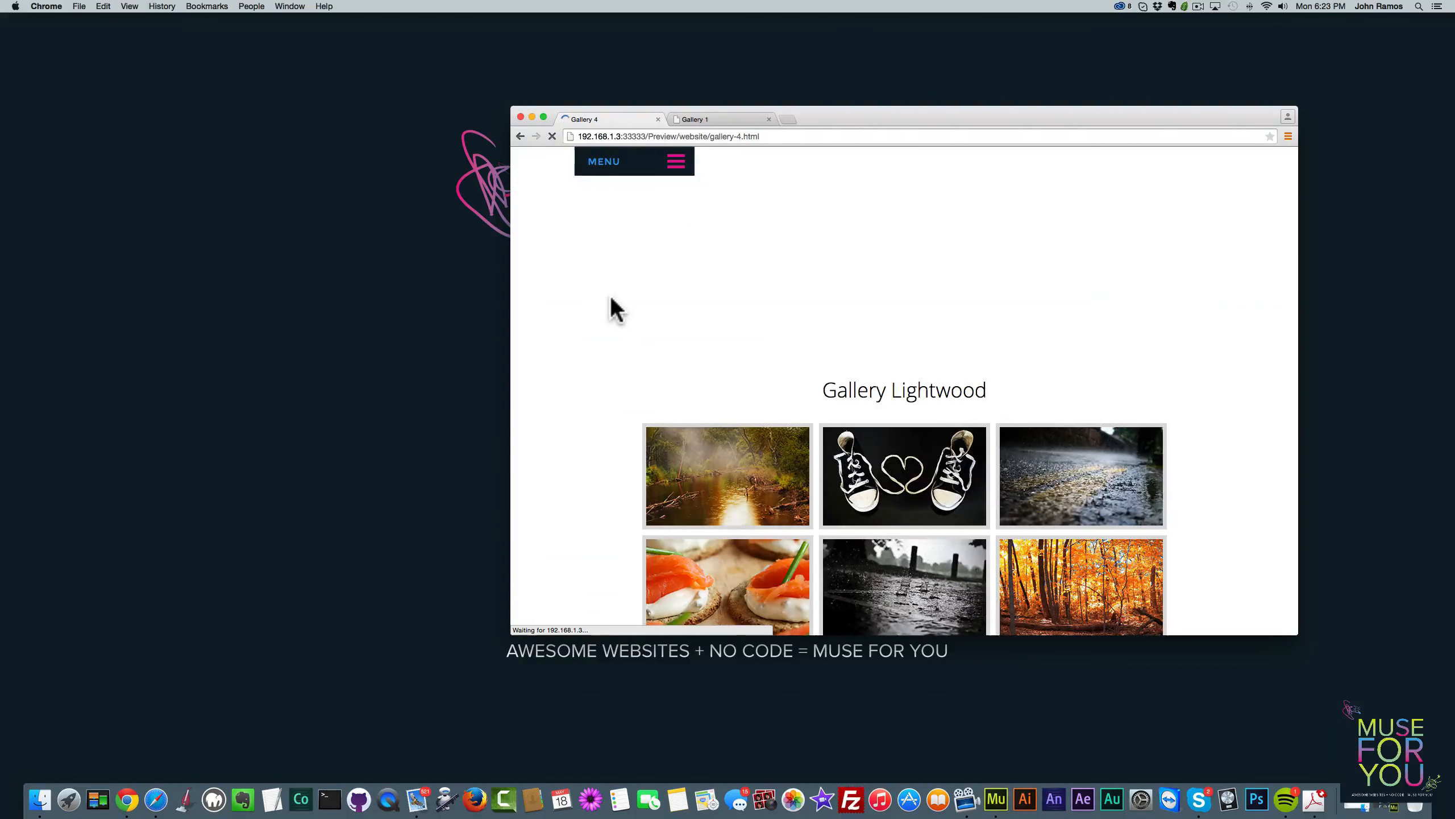
scroll(609, 297, down, 3)
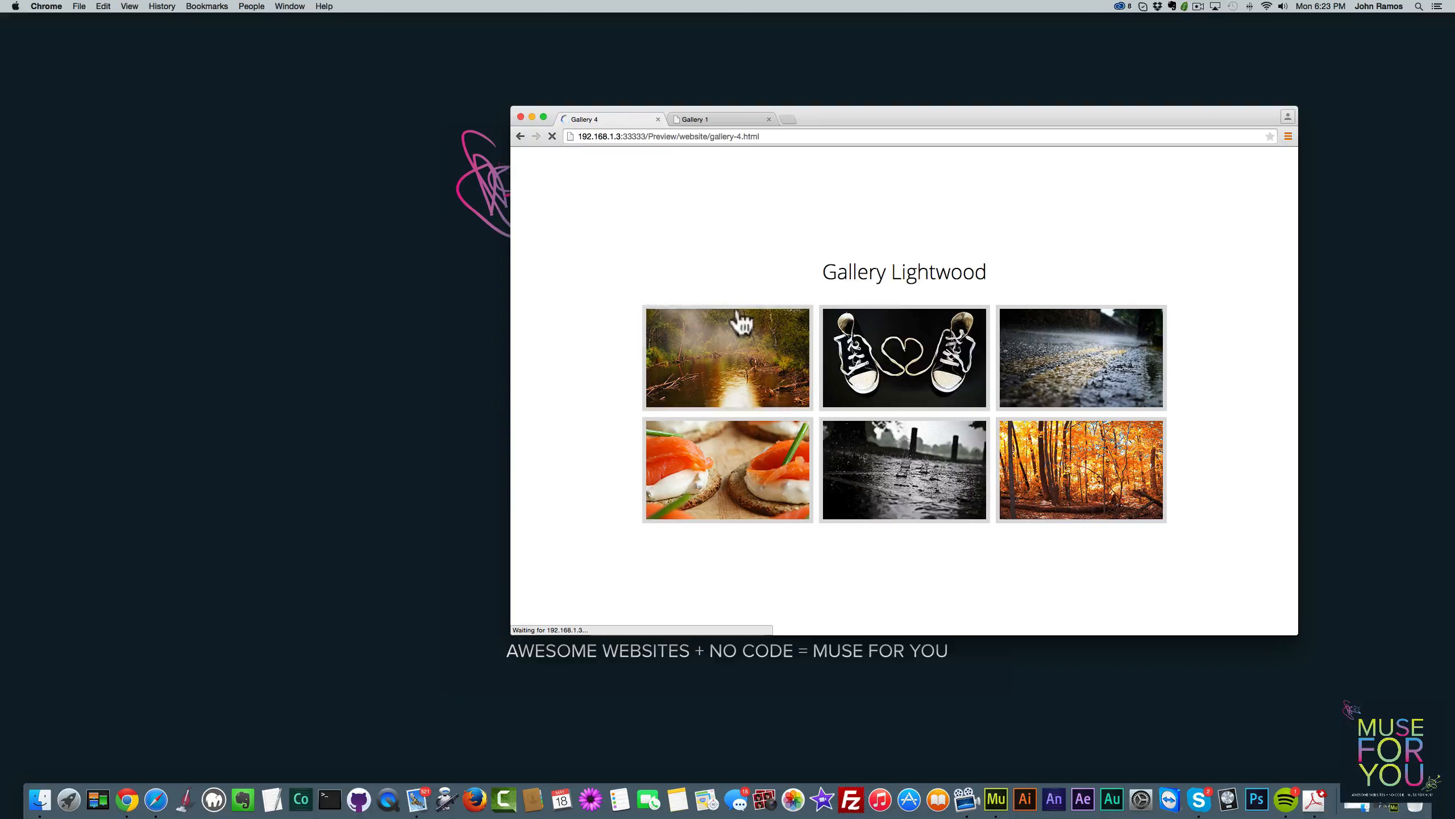
Open the misty river photo in Gallery Lightwood's wood-textured lightbox and page forward through the images
click(725, 362)
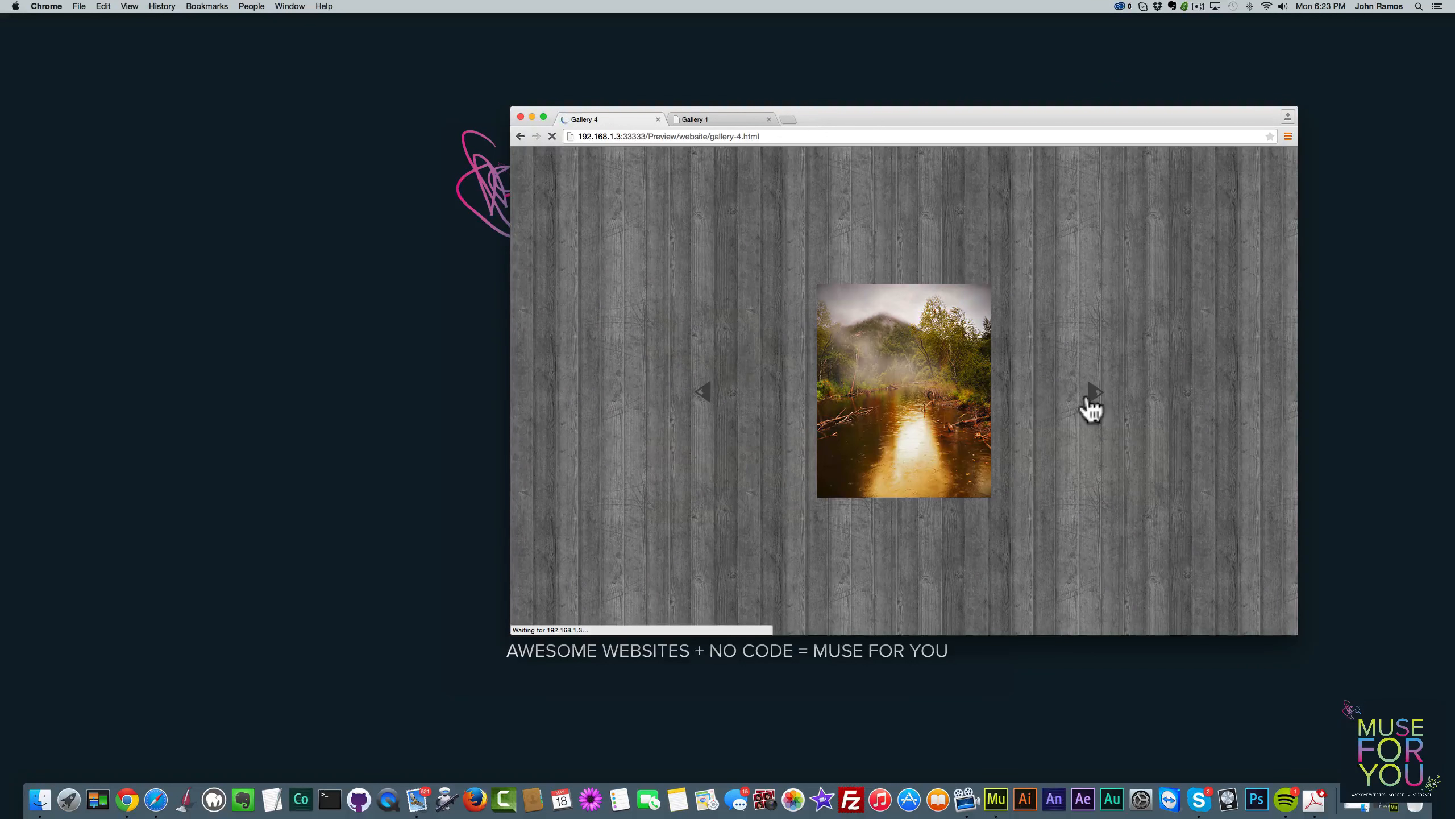
click(1098, 401)
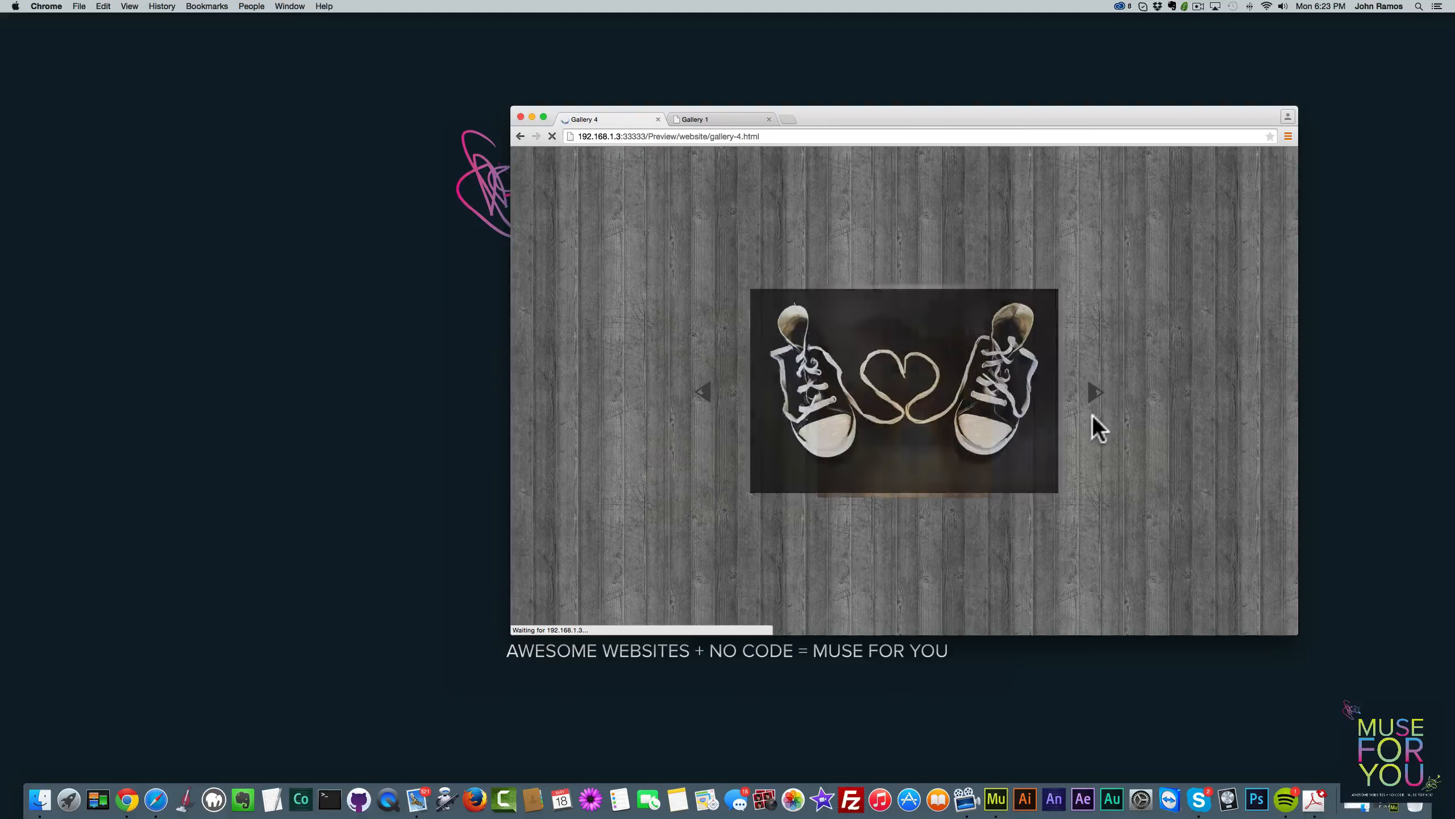
click(1094, 408)
click(1093, 408)
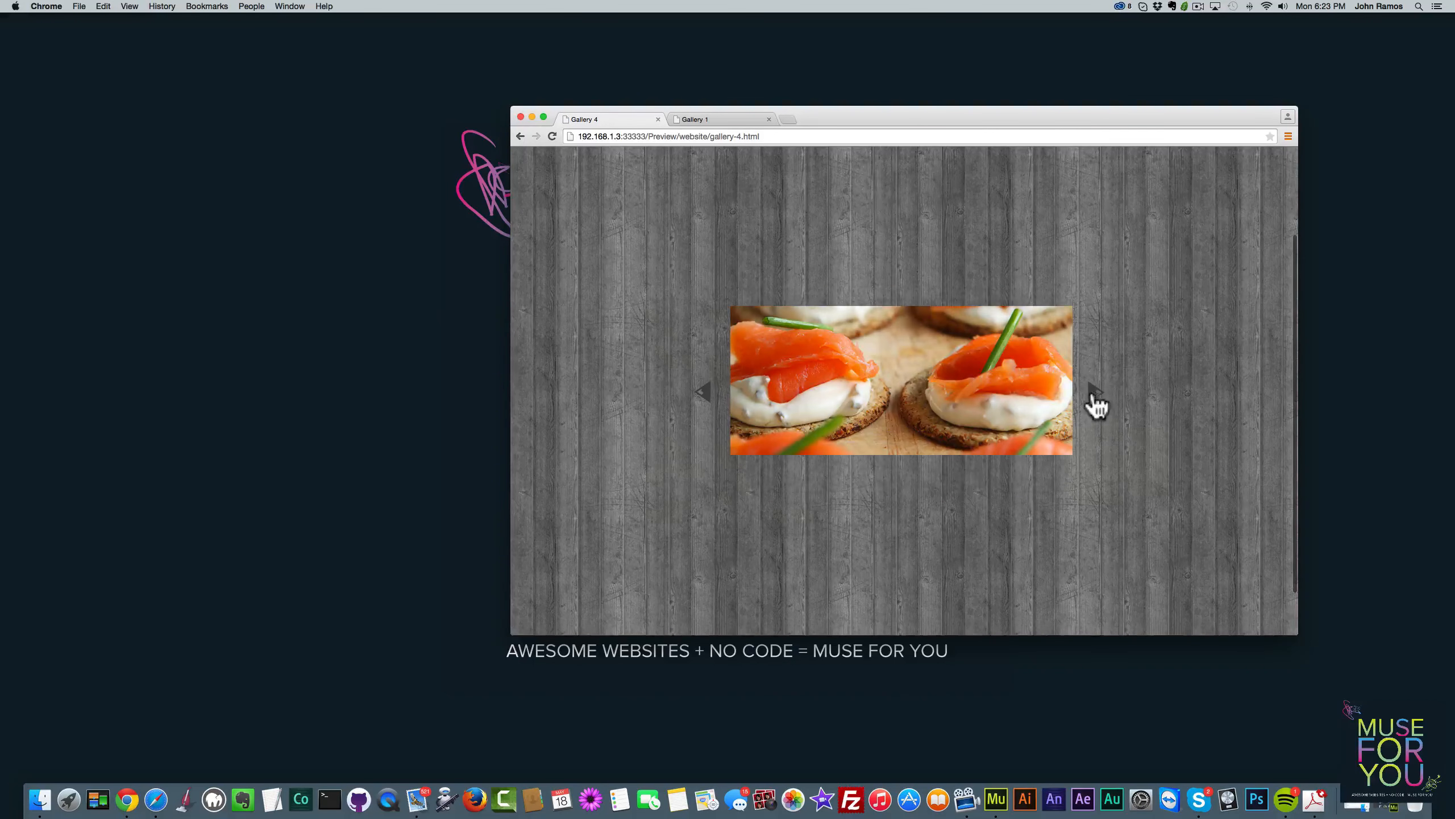
click(1096, 406)
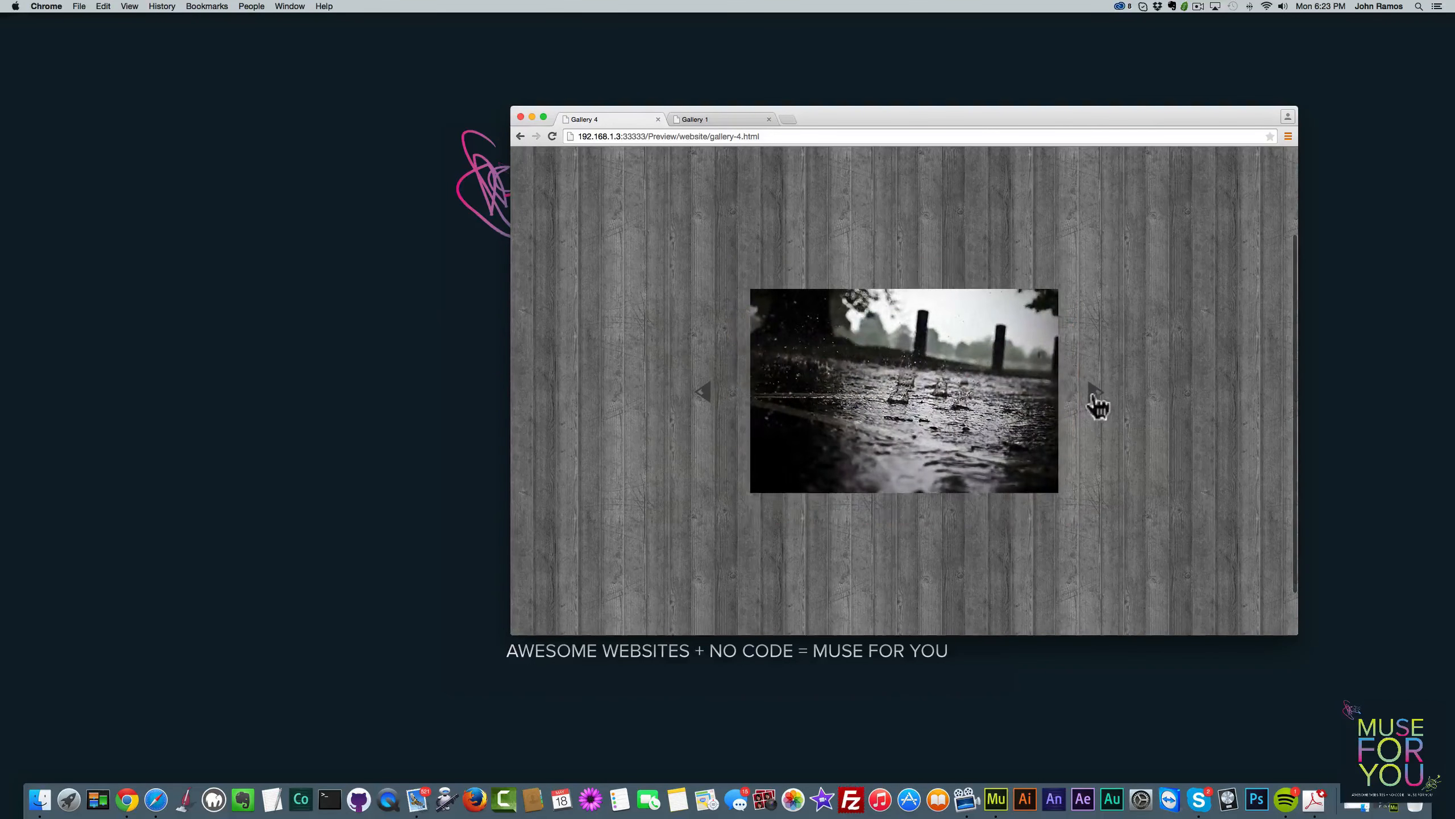
click(1098, 407)
click(1093, 400)
Page backward and forward through the Gallery Lightwood images, and close the lightbox
click(701, 395)
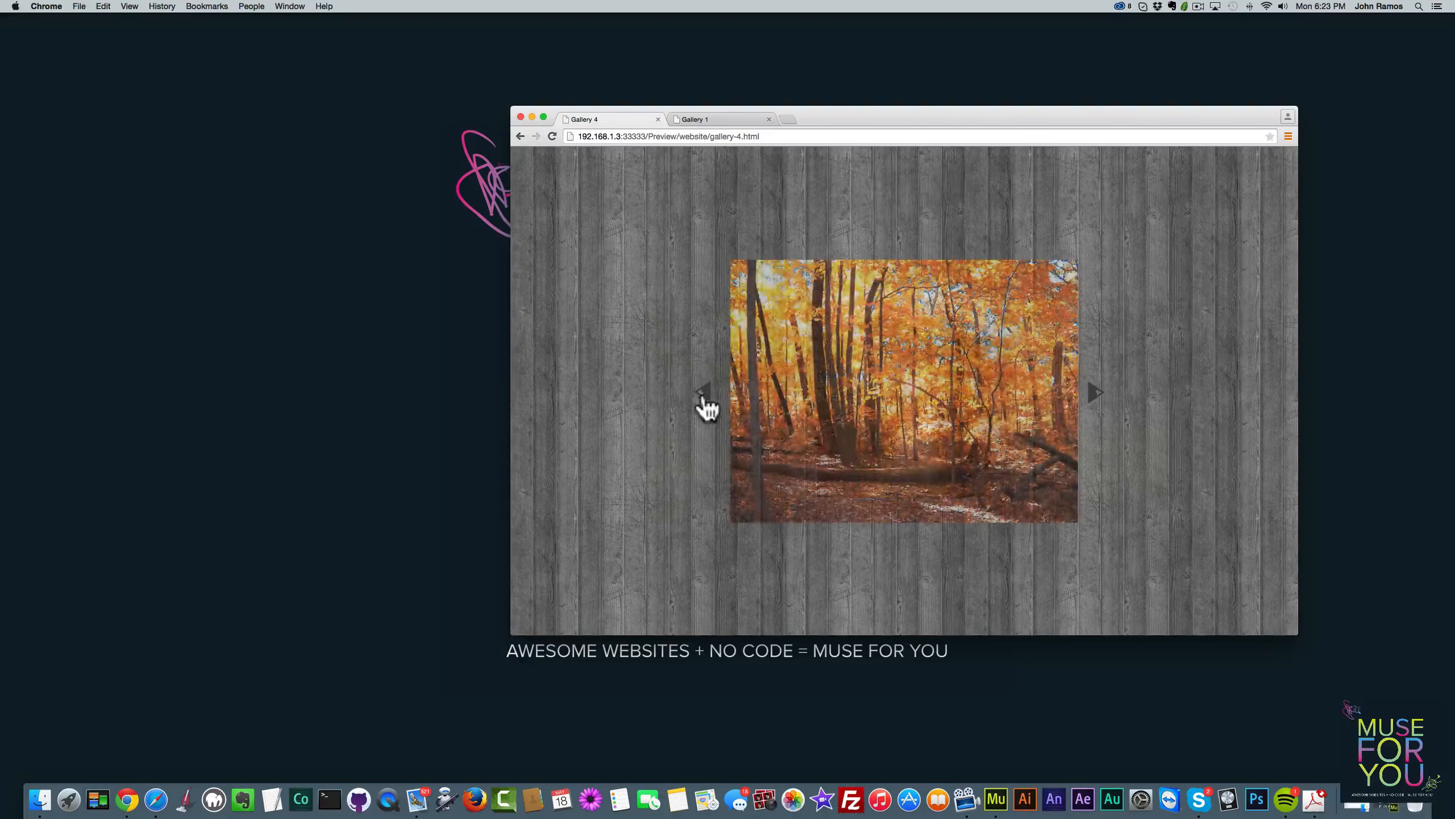
click(702, 398)
click(701, 397)
click(703, 404)
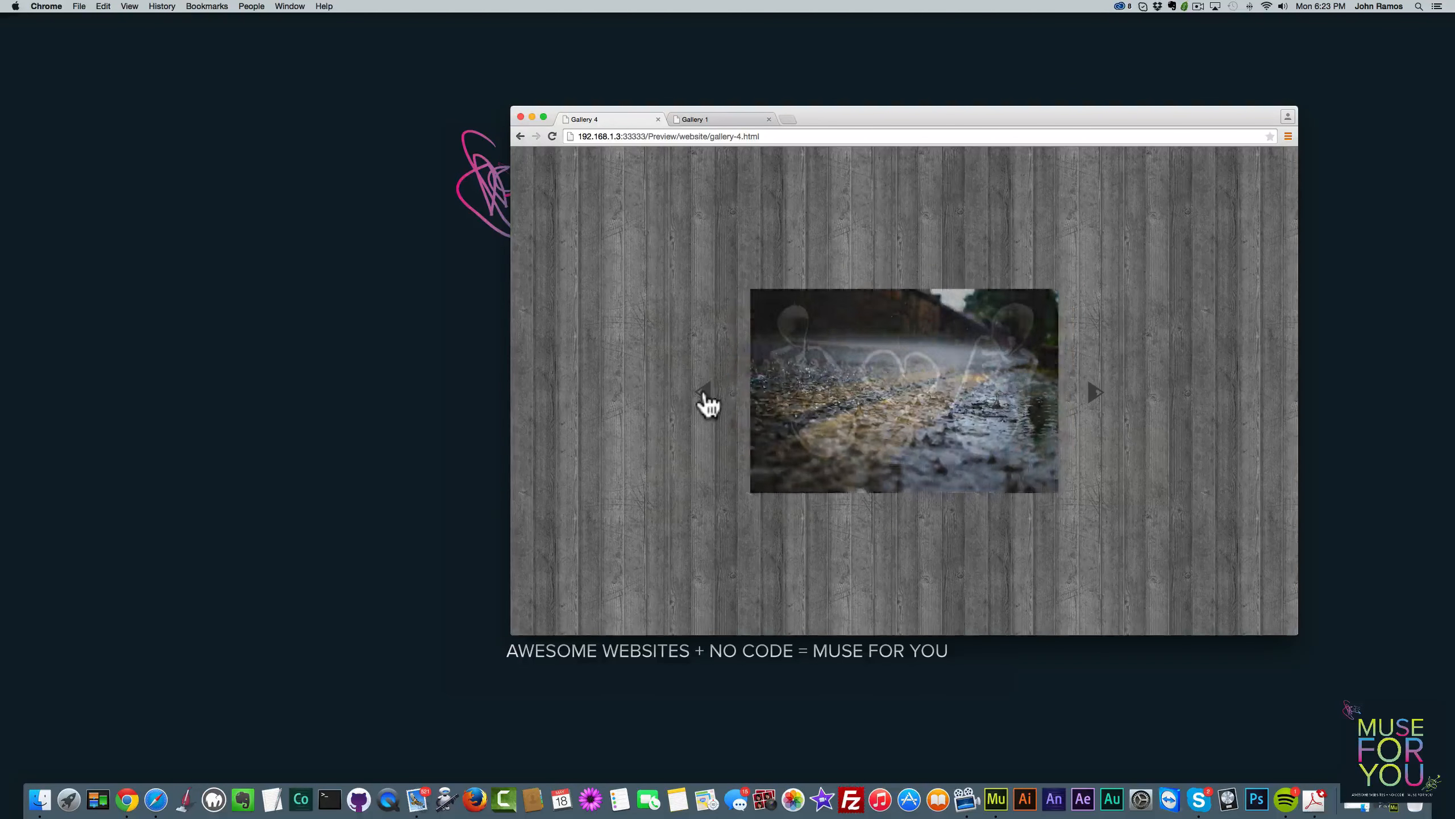
click(703, 404)
click(704, 403)
click(1105, 401)
click(1098, 406)
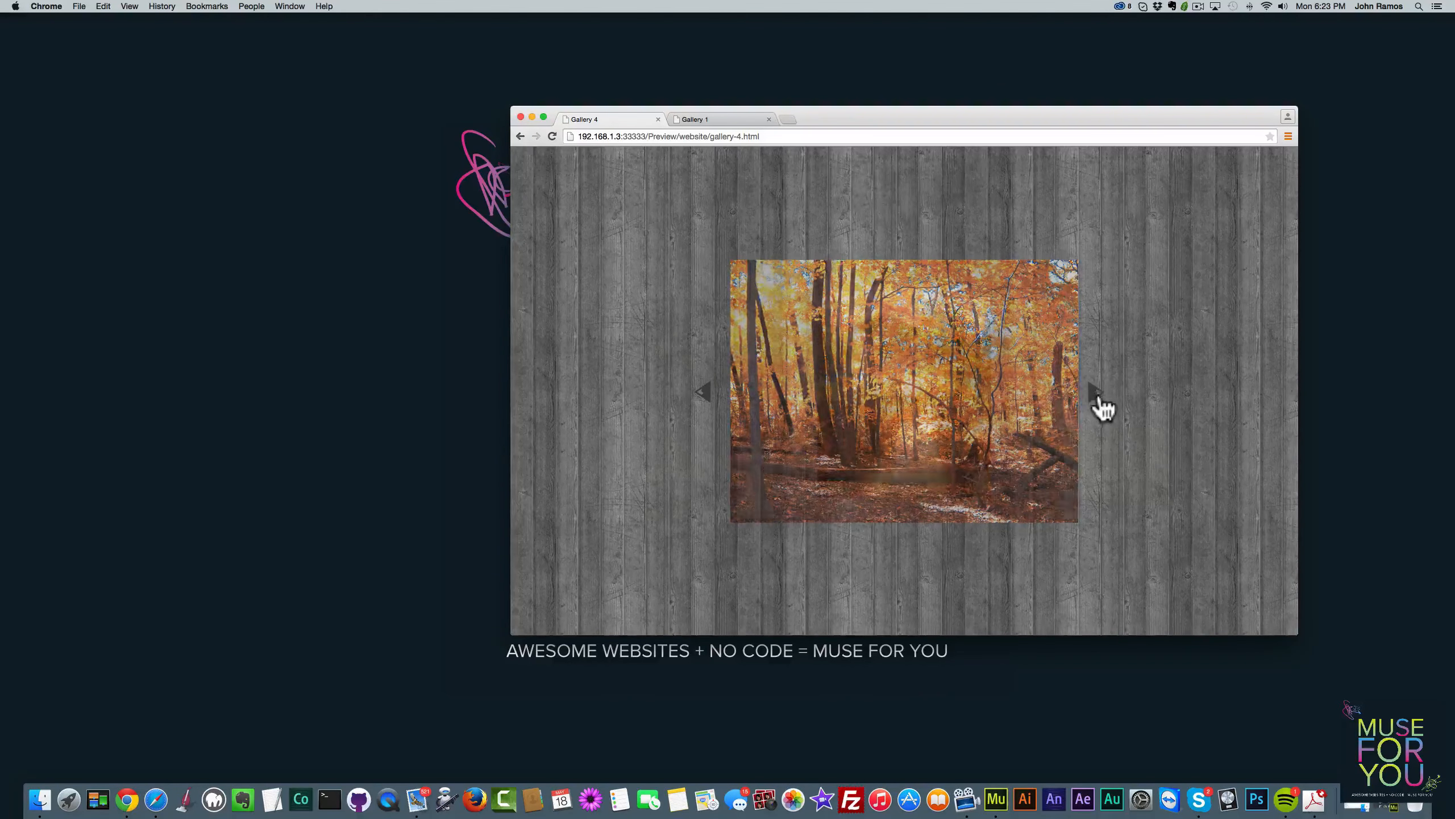
click(1096, 398)
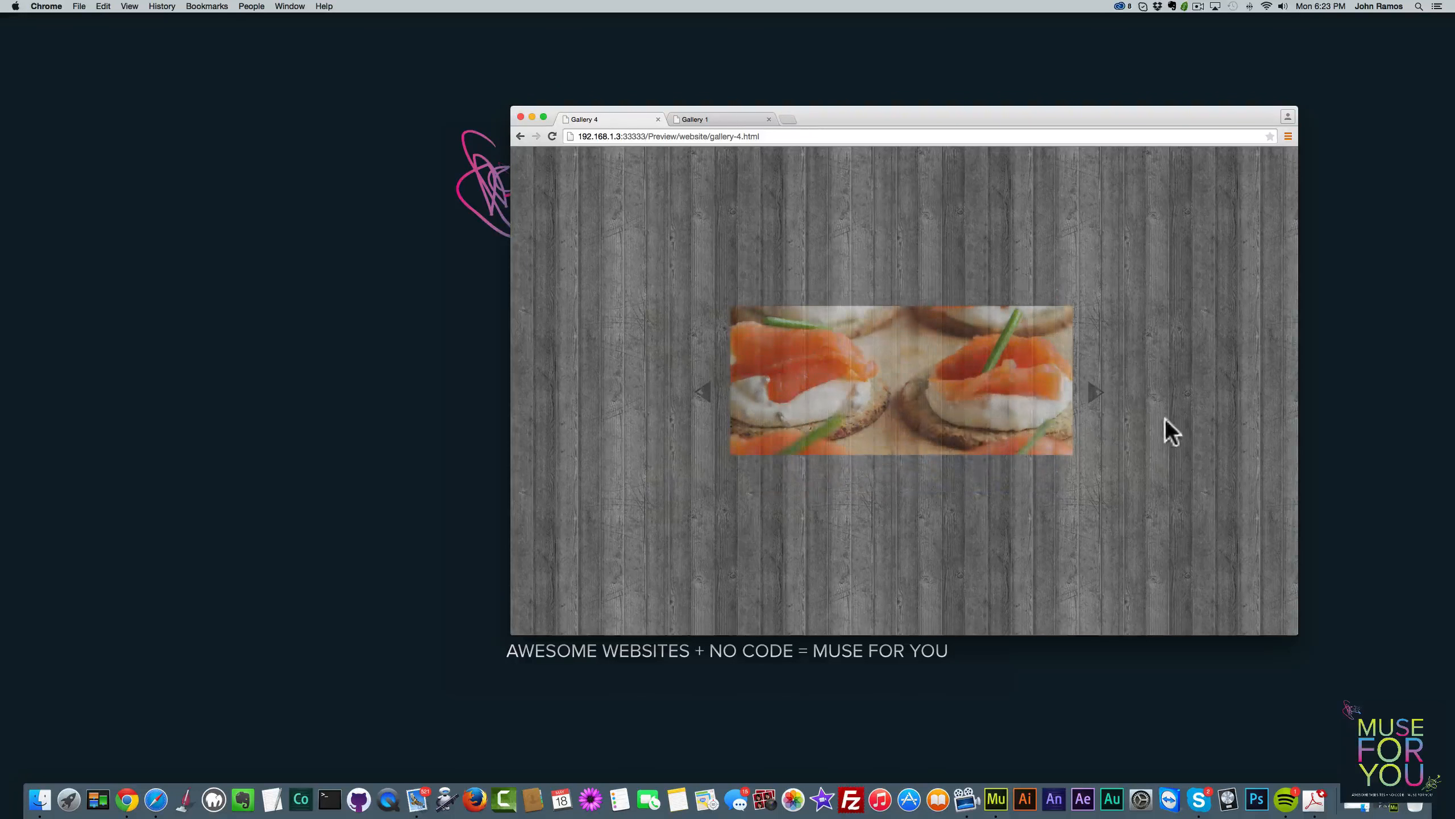
click(1164, 418)
Open the Gallery 5 page from the site menu and close the extra Gallery 1 tab
scroll(765, 246, up, 3)
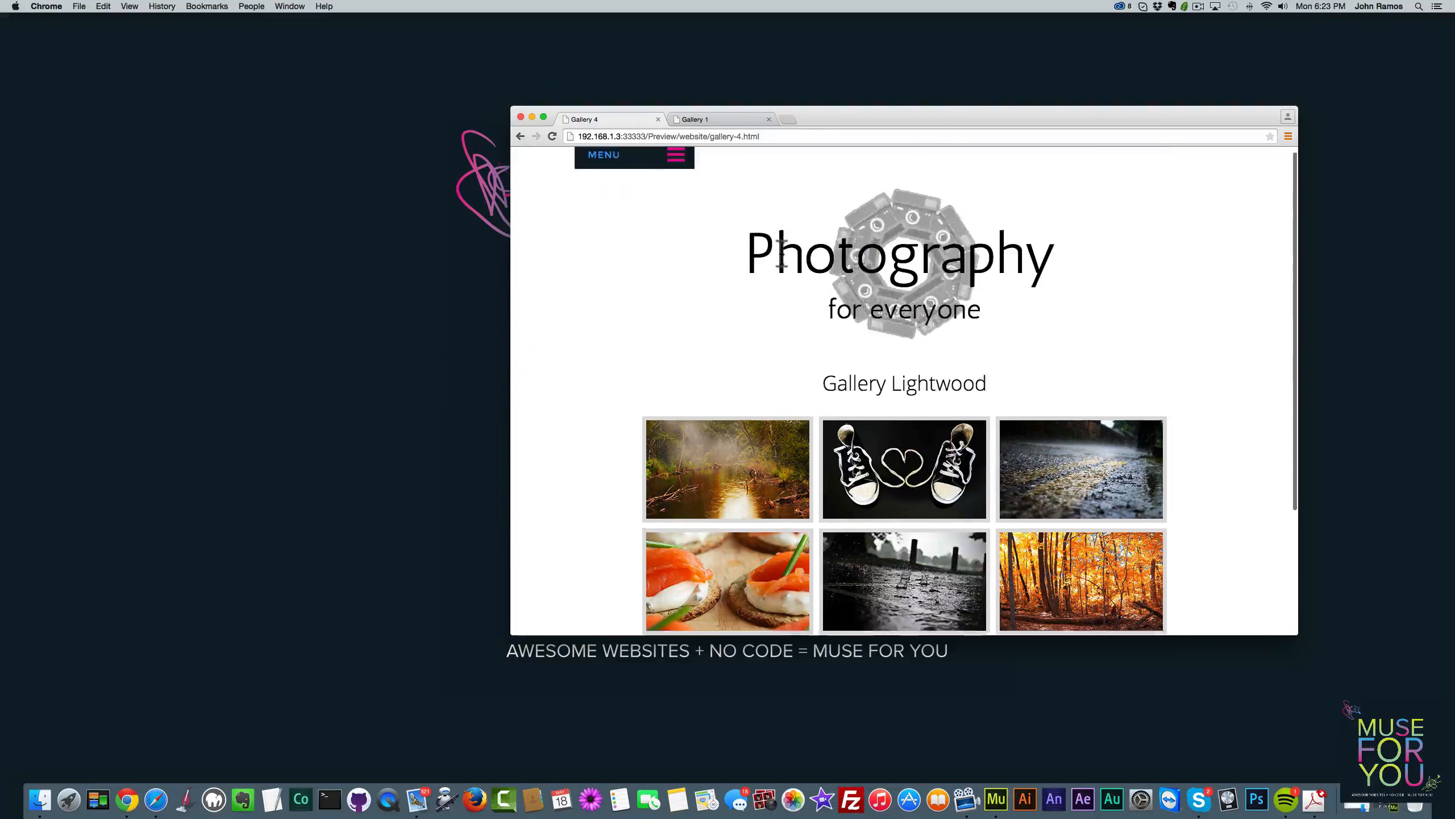
click(676, 163)
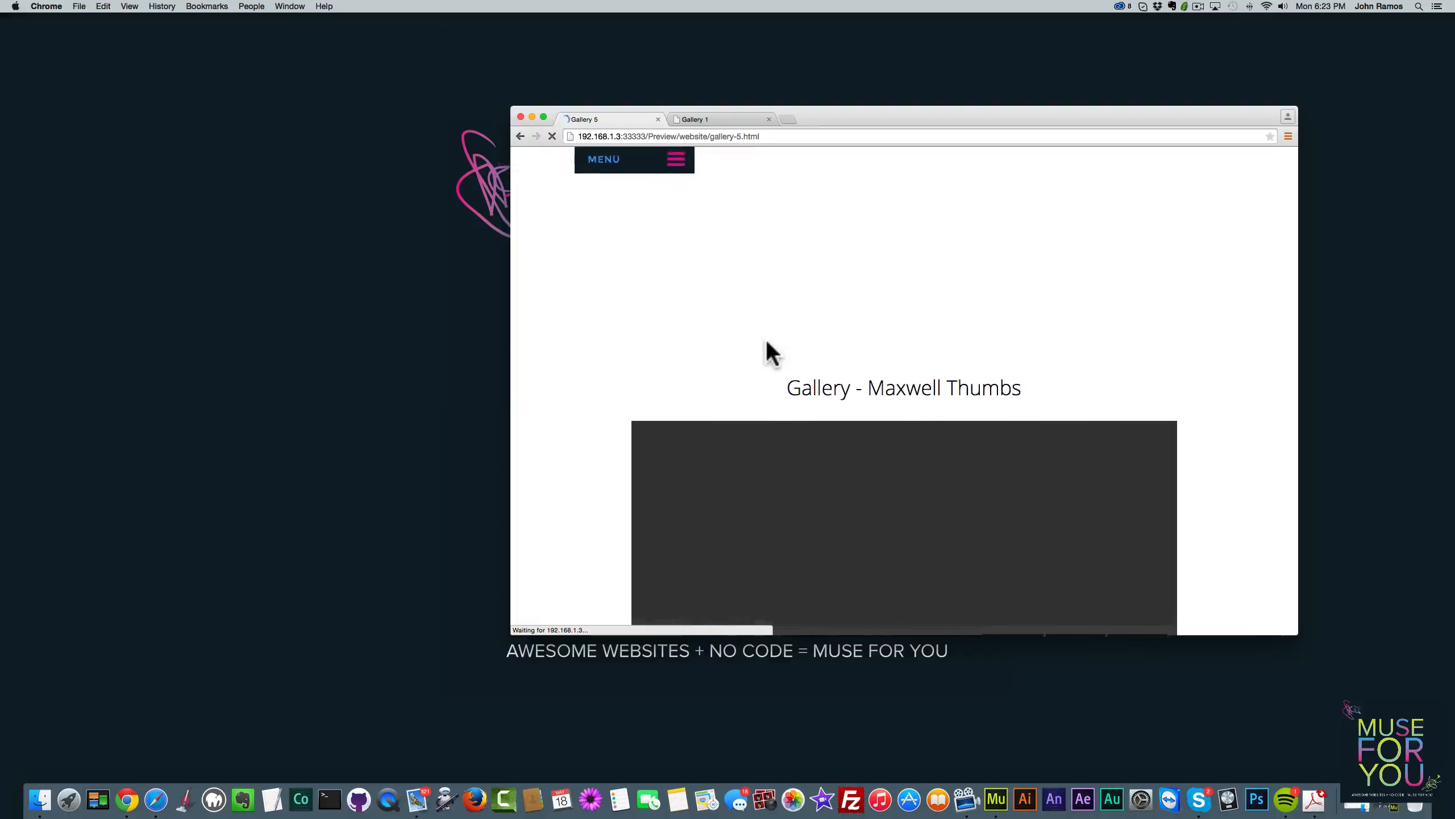
click(769, 120)
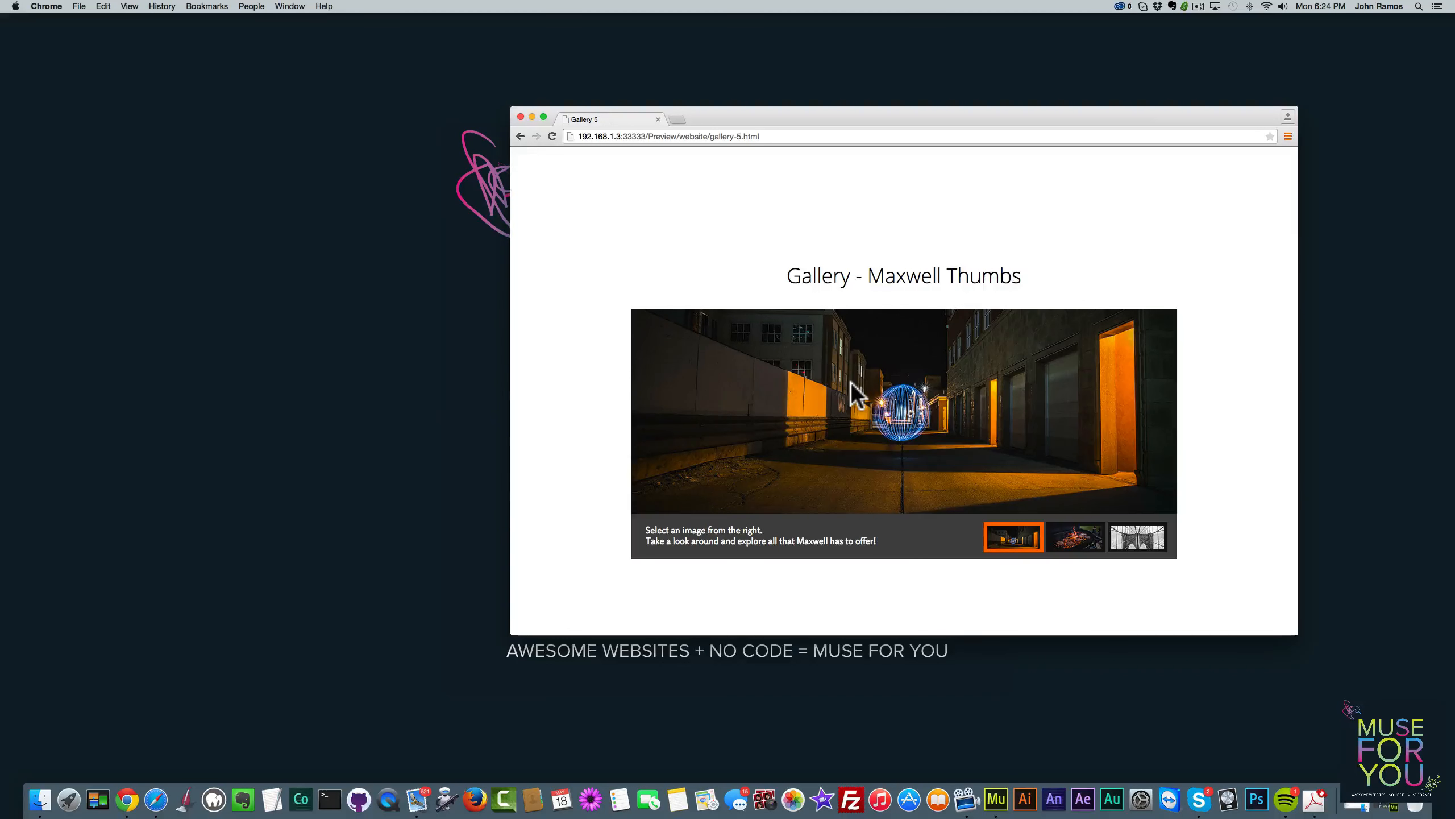
Browse the Maxwell Thumbs gallery by switching between its night alley, barbecue and bridge thumbnails
click(1058, 523)
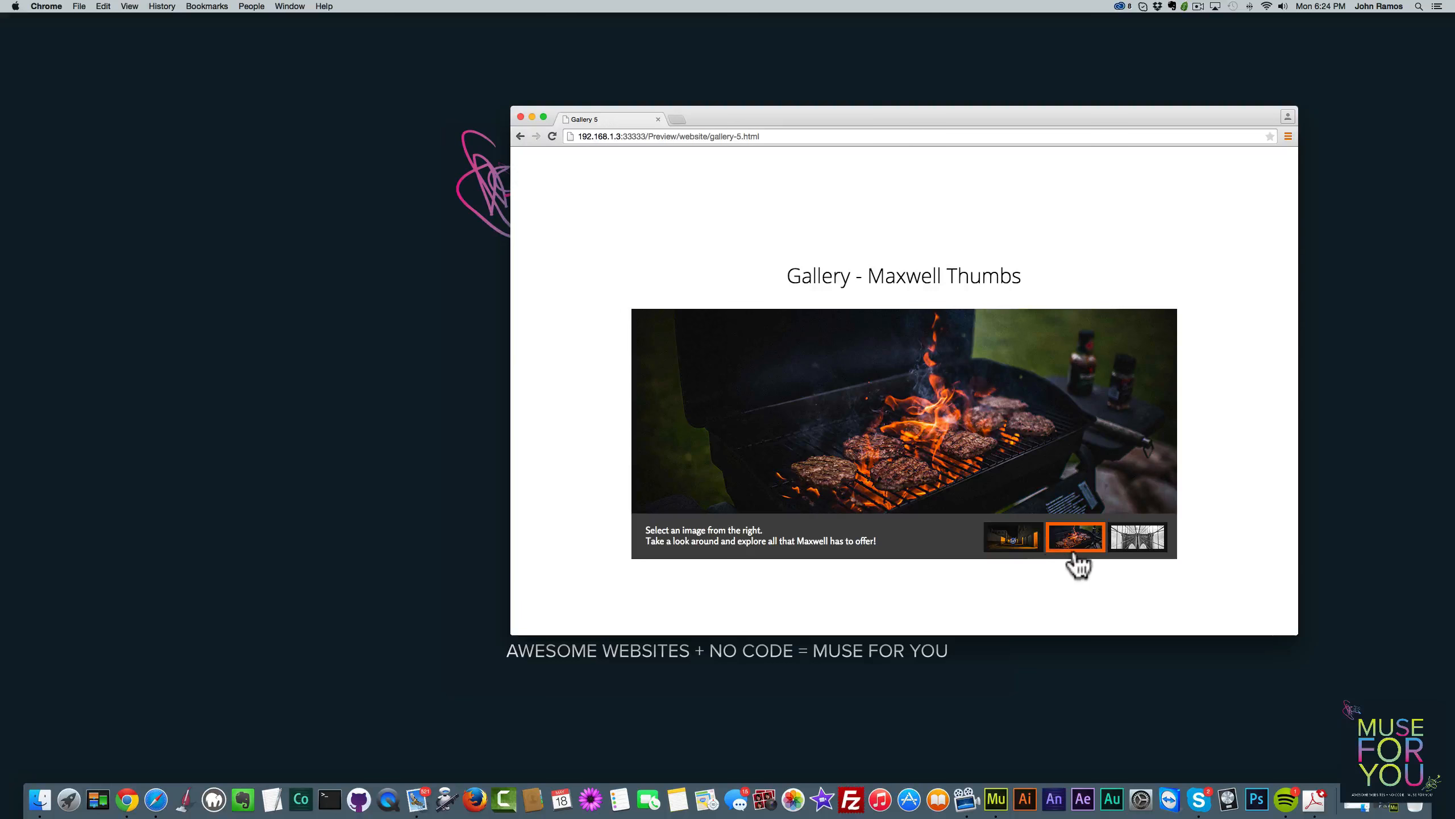
click(1139, 550)
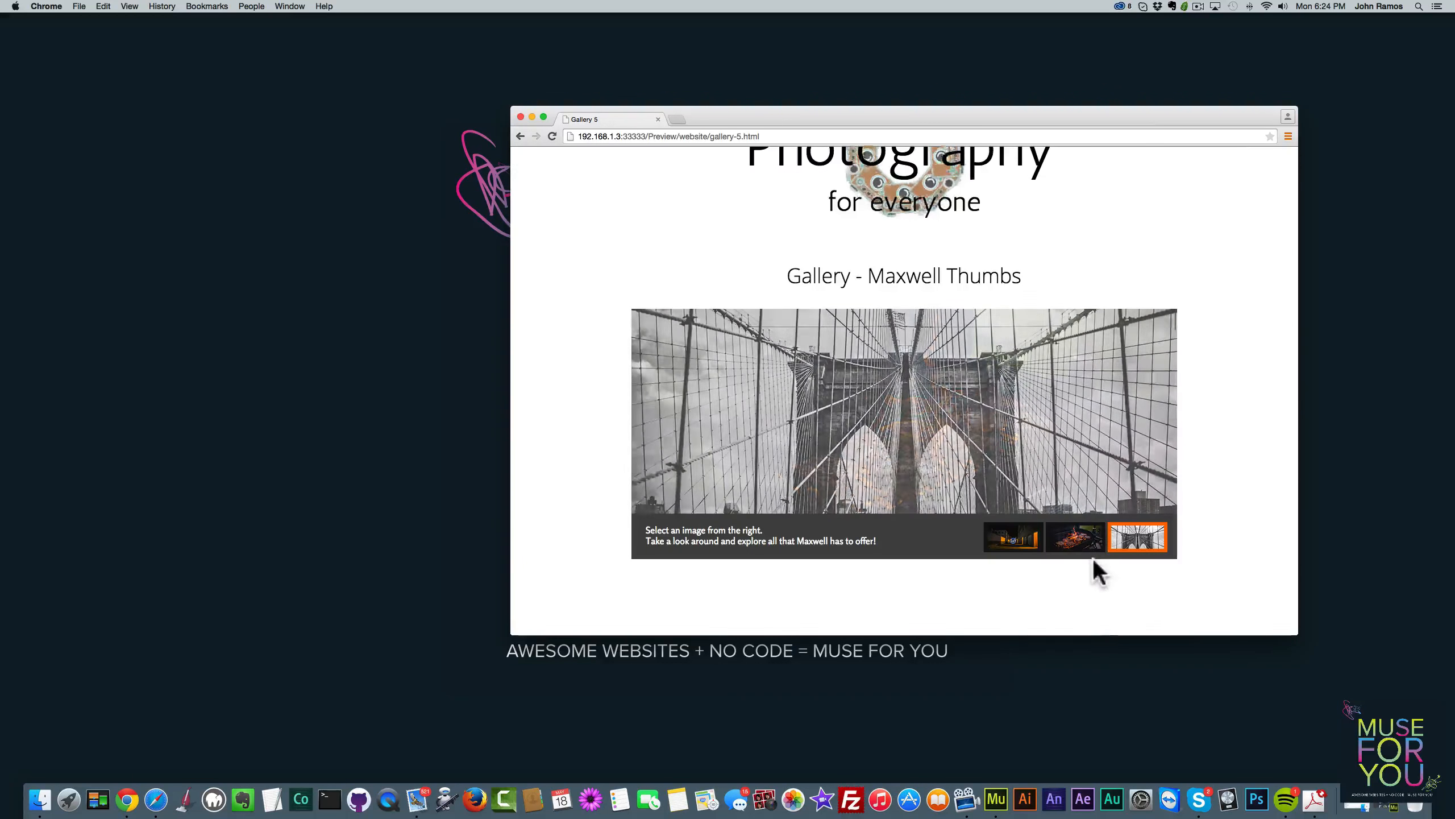
click(1028, 545)
click(1077, 545)
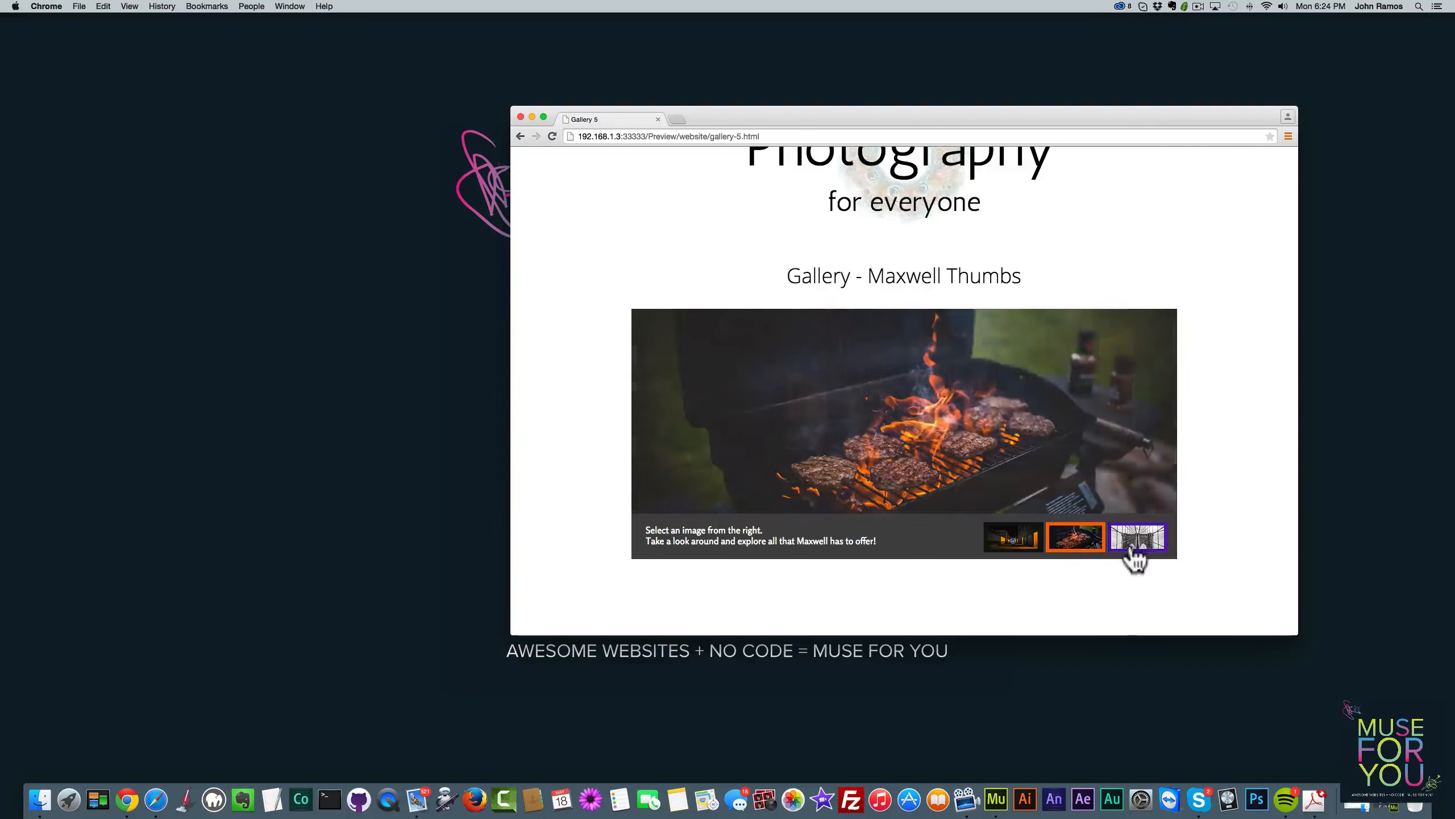
click(1131, 548)
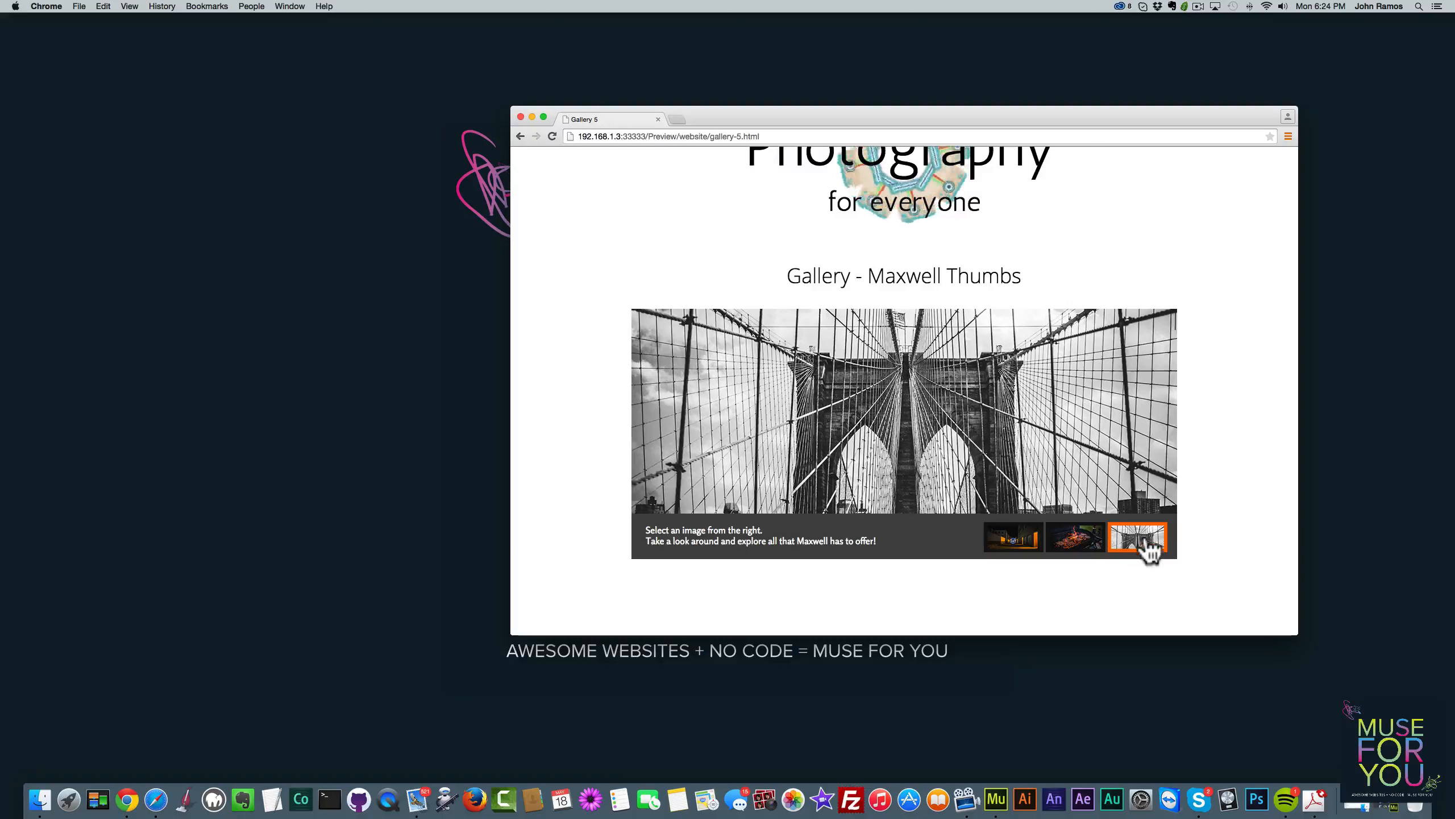
click(1077, 543)
click(1024, 548)
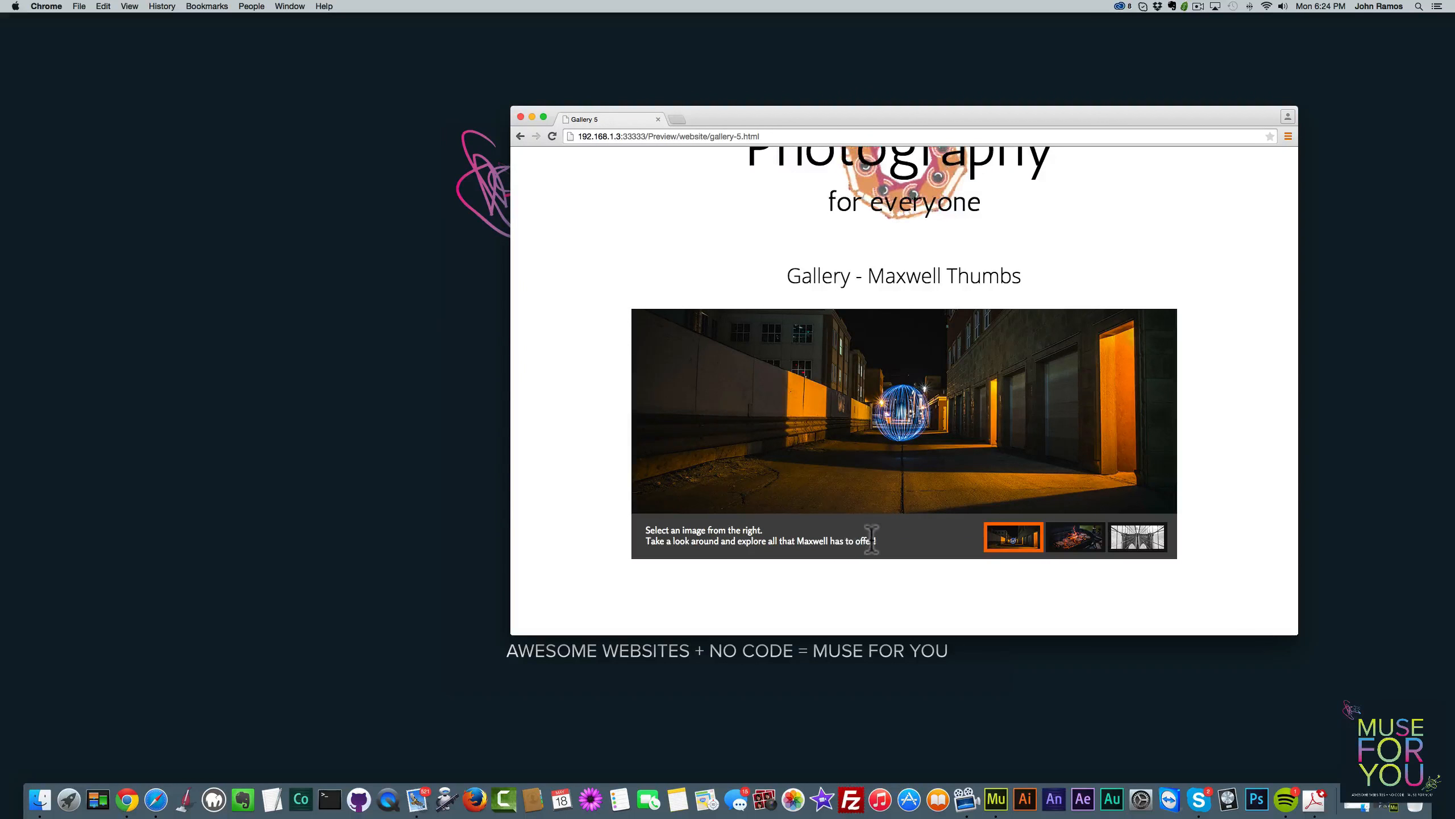
click(1137, 547)
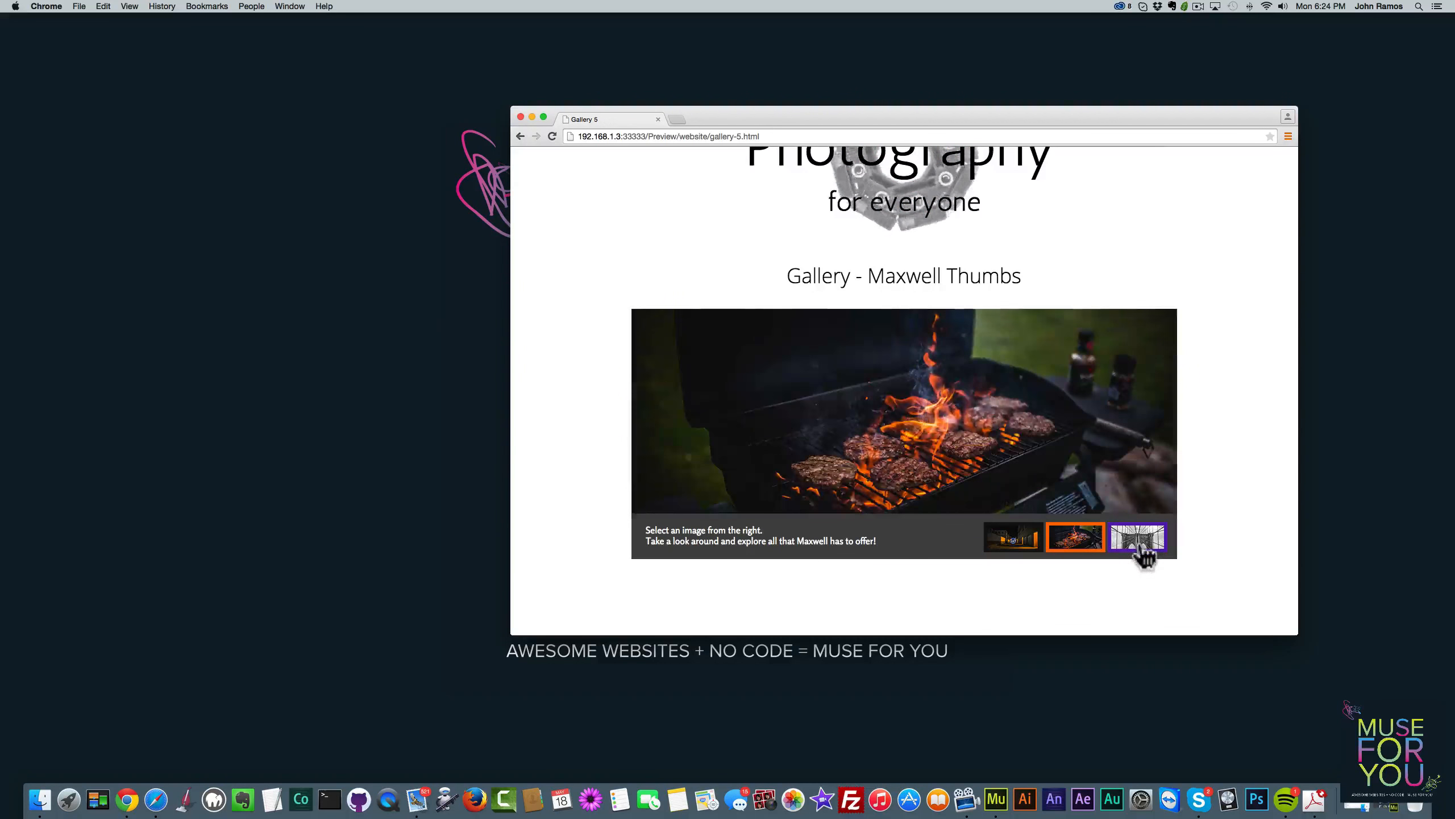
Open the Gallery 6 page from the site menu and look over the Simpleset gallery's thumbnails
scroll(675, 227, up, 5)
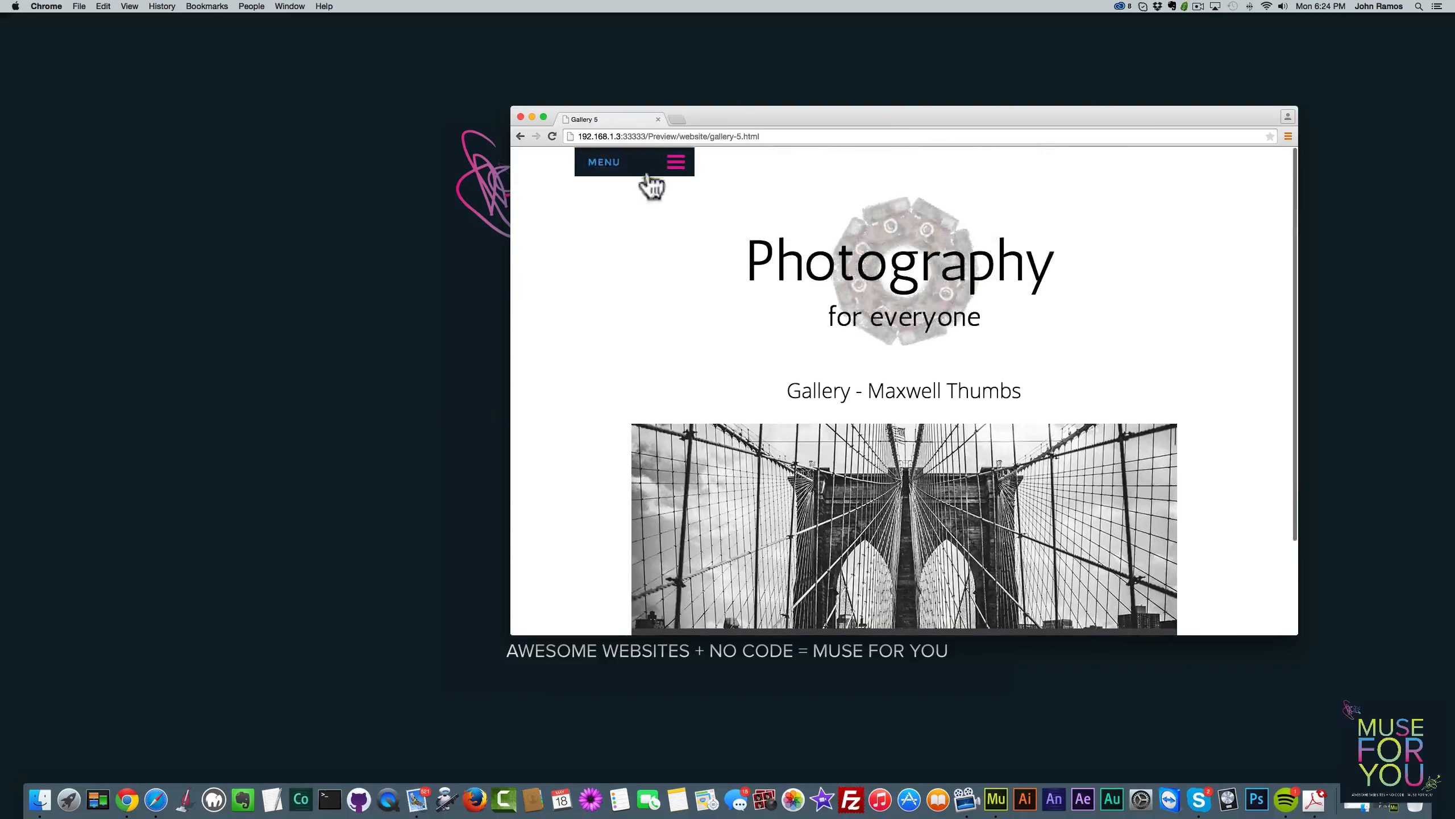
click(682, 160)
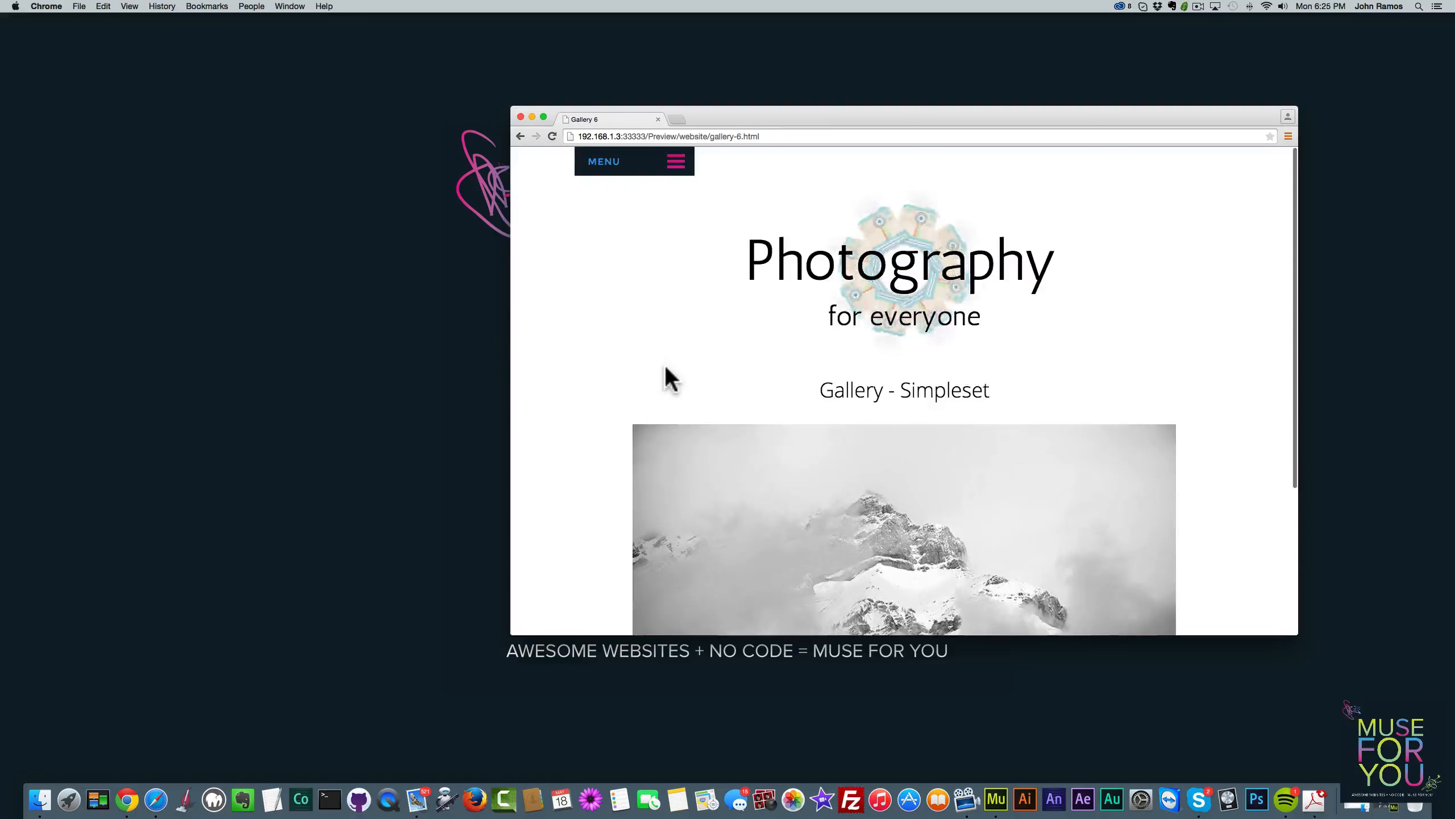
scroll(664, 370, down, 5)
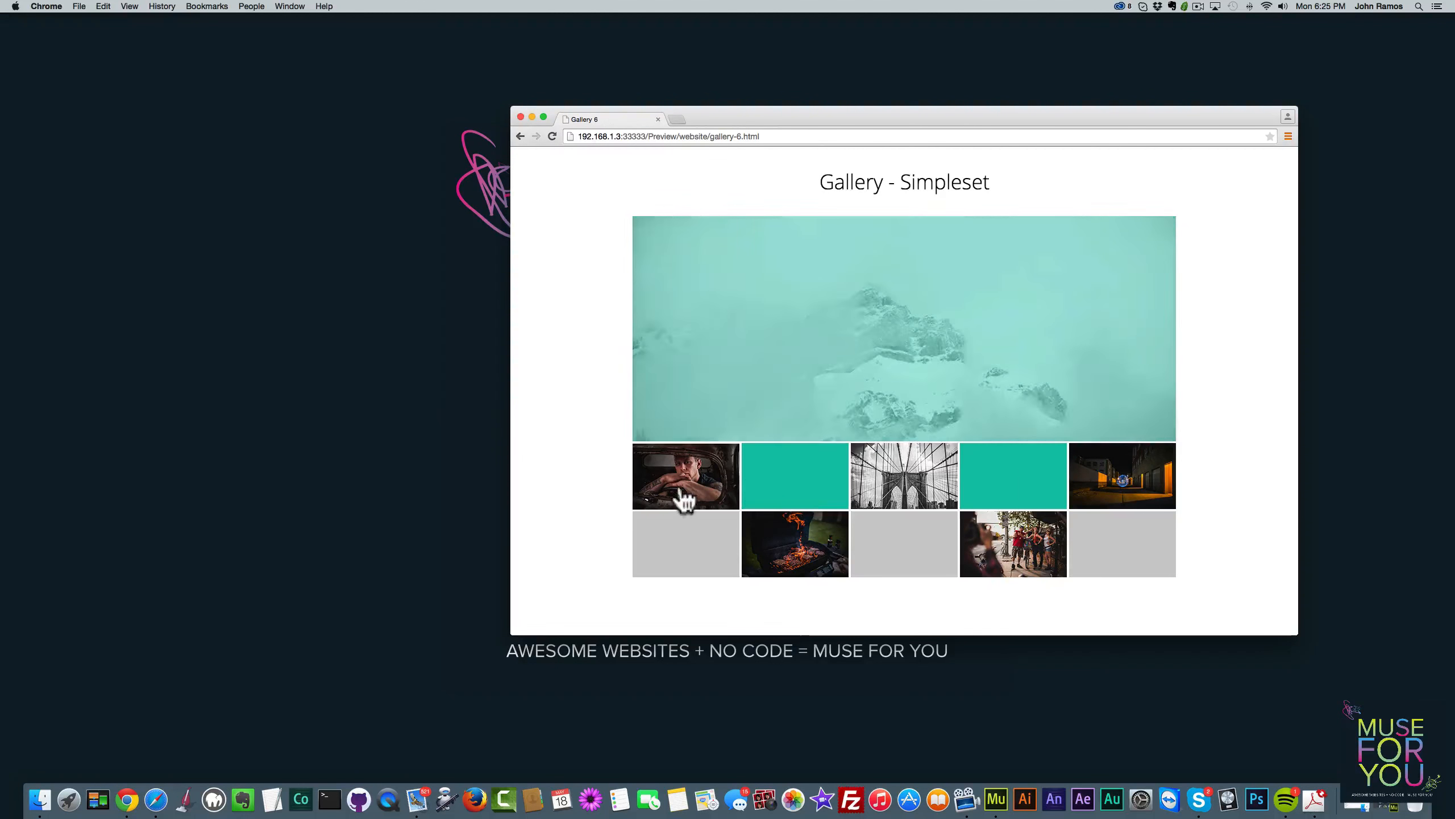
Open the Gallery 7 page from the site menu and look at its Image Reveal FX pictures
scroll(938, 562, up, 4)
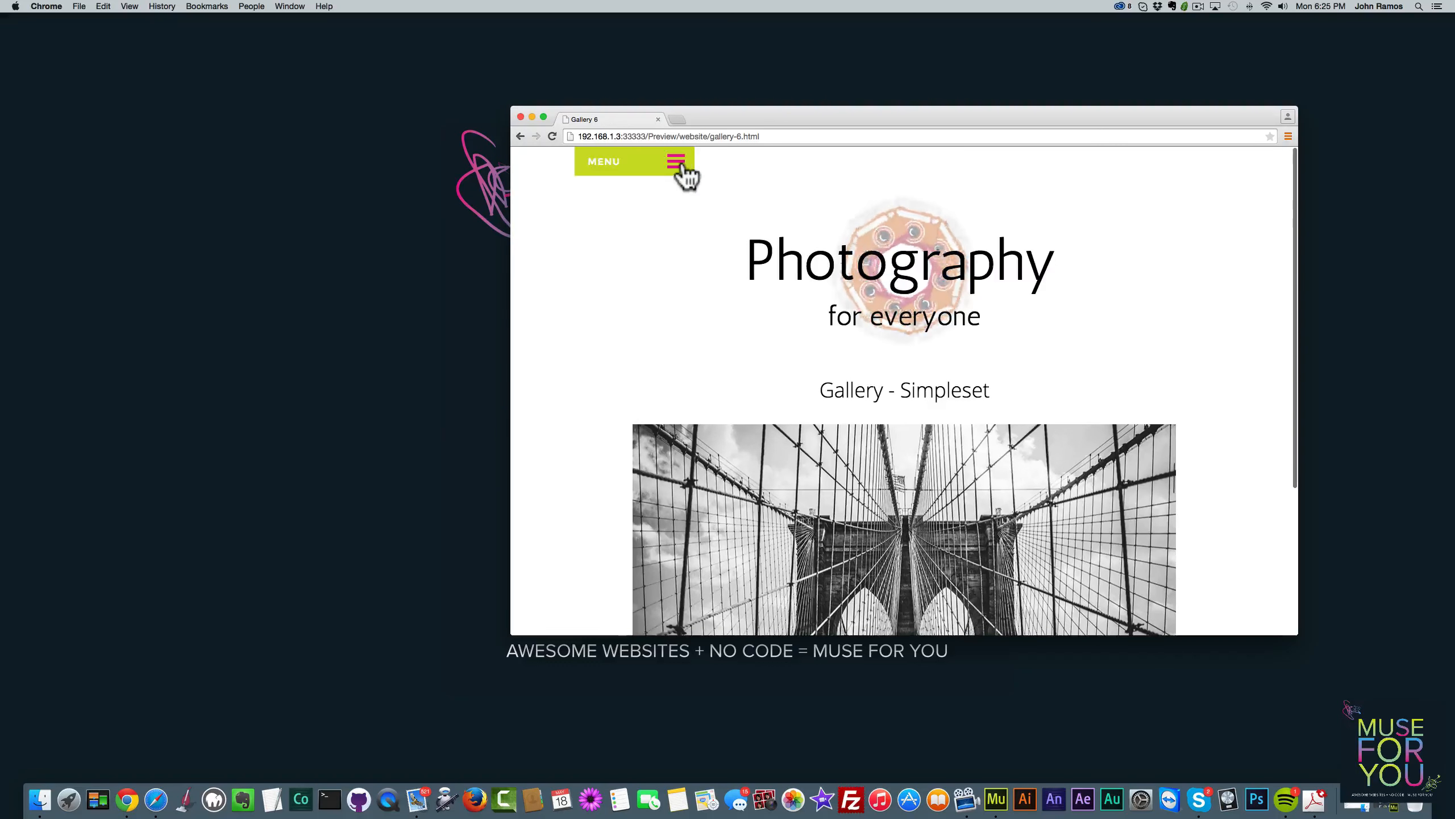
click(681, 167)
click(766, 468)
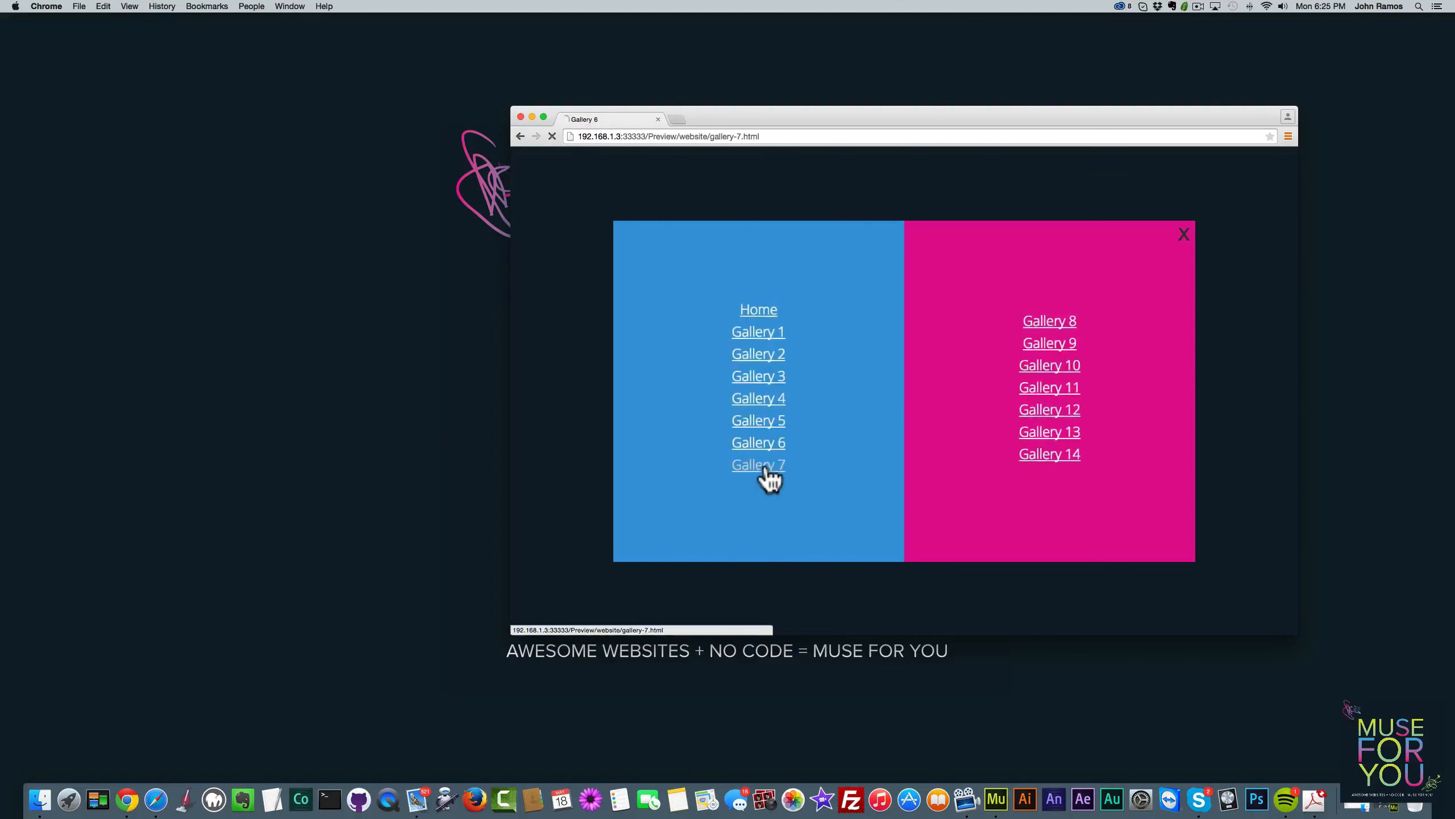
scroll(655, 341, down, 1)
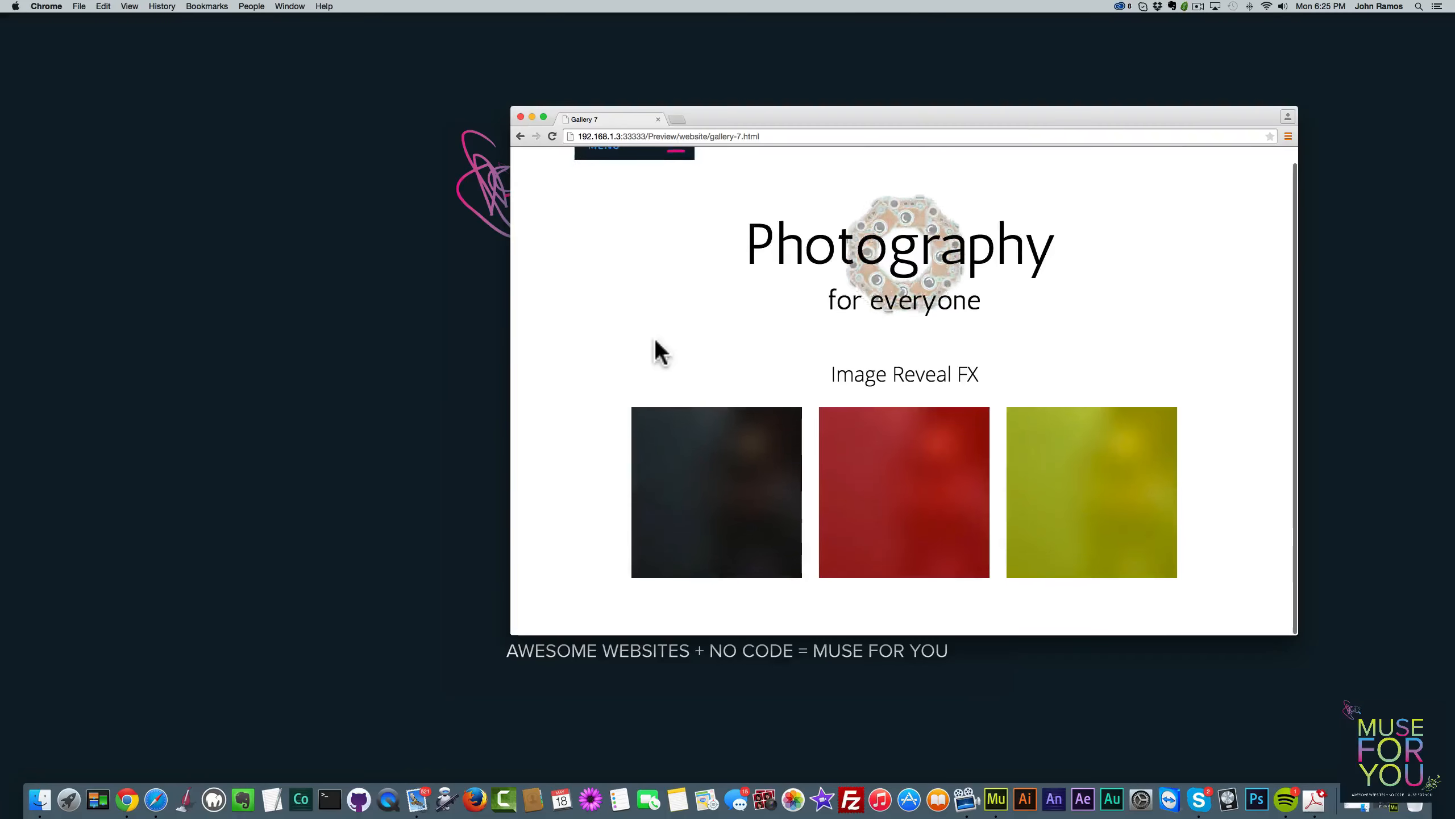
Open the Gallery 8 page from the site menu and look over the Mosaic gallery's full photo grid
scroll(576, 354, up, 1)
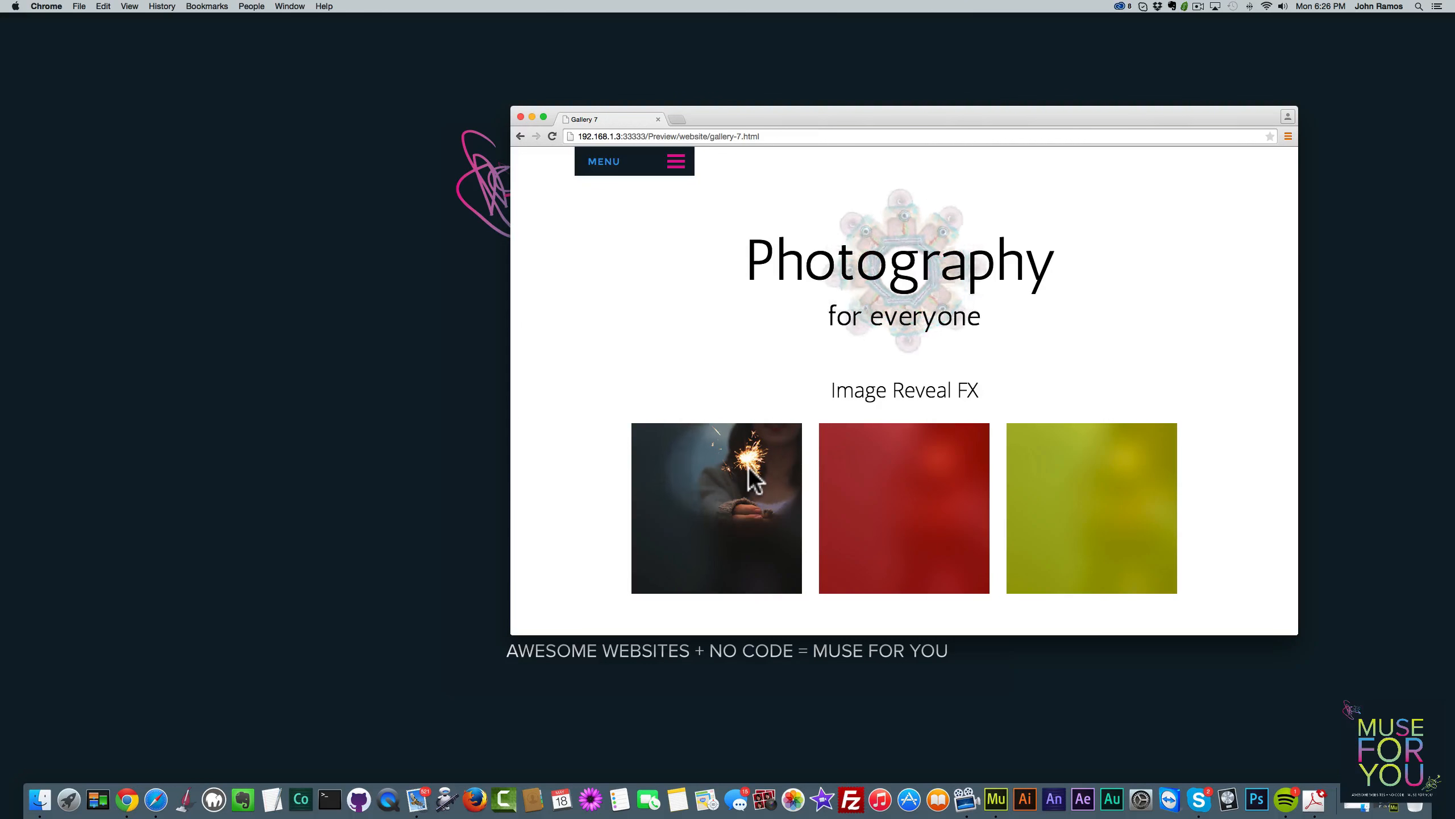
click(675, 165)
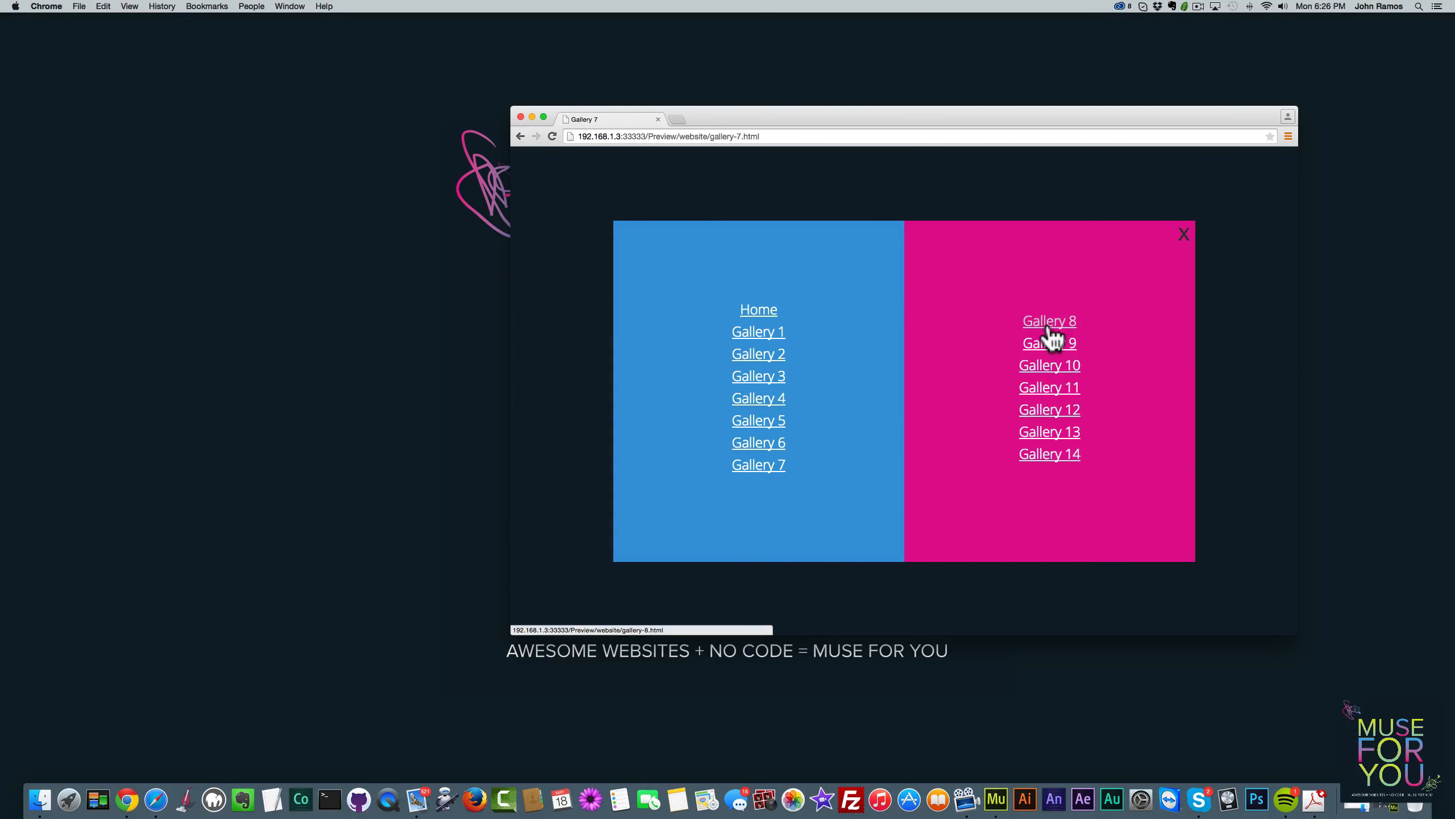
click(1049, 324)
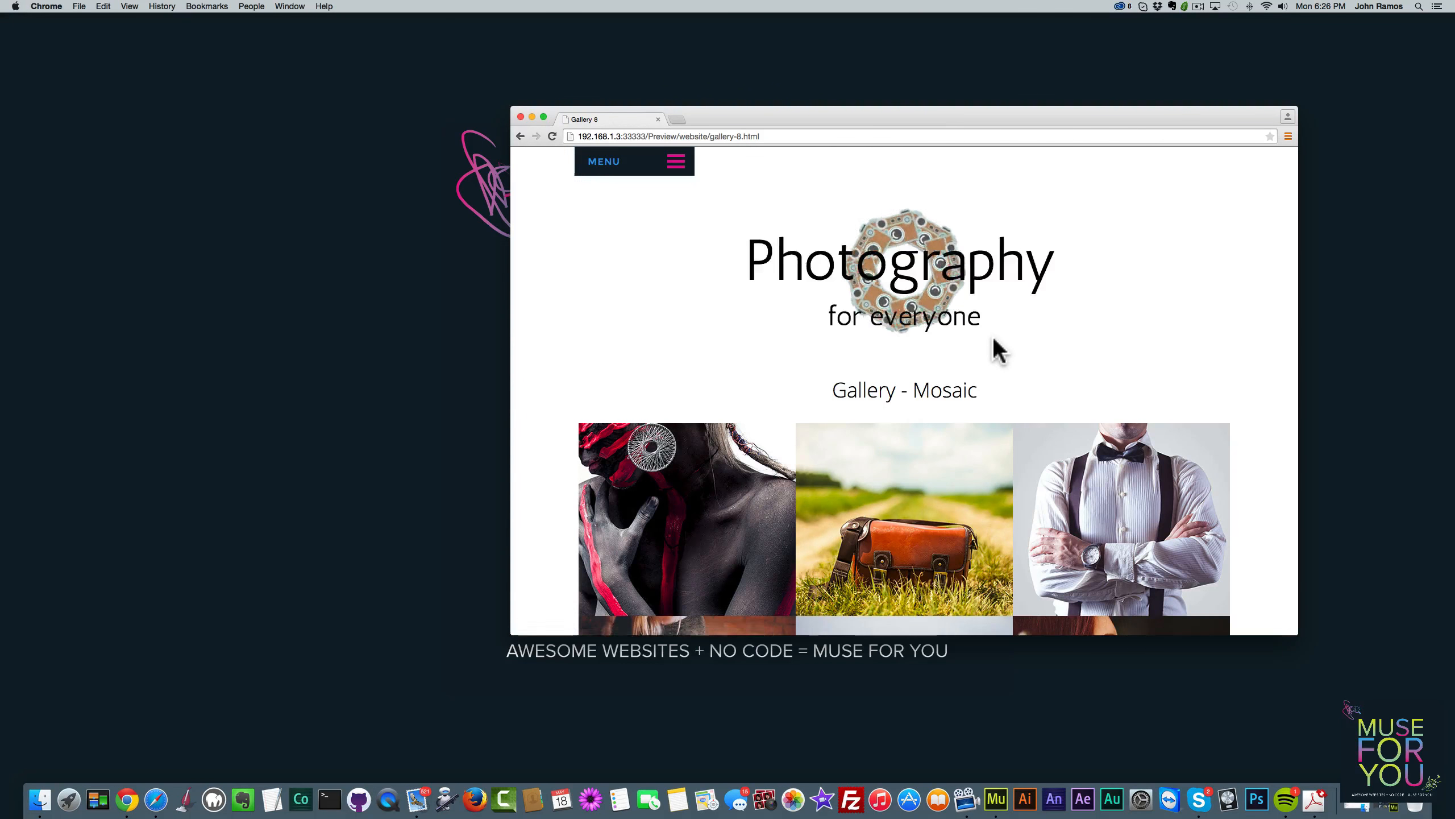
scroll(1020, 342, down, 3)
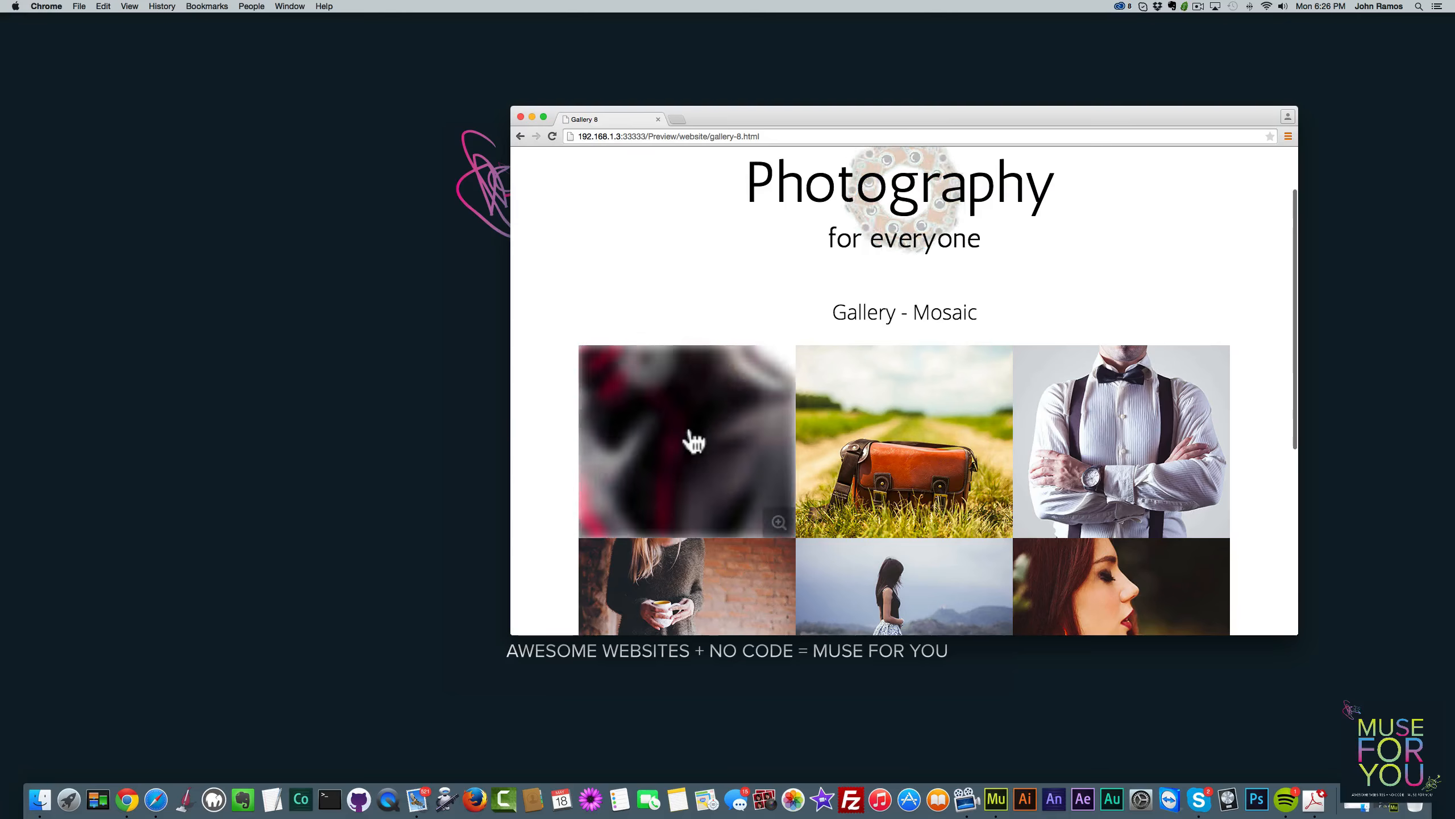
scroll(688, 424, down, 3)
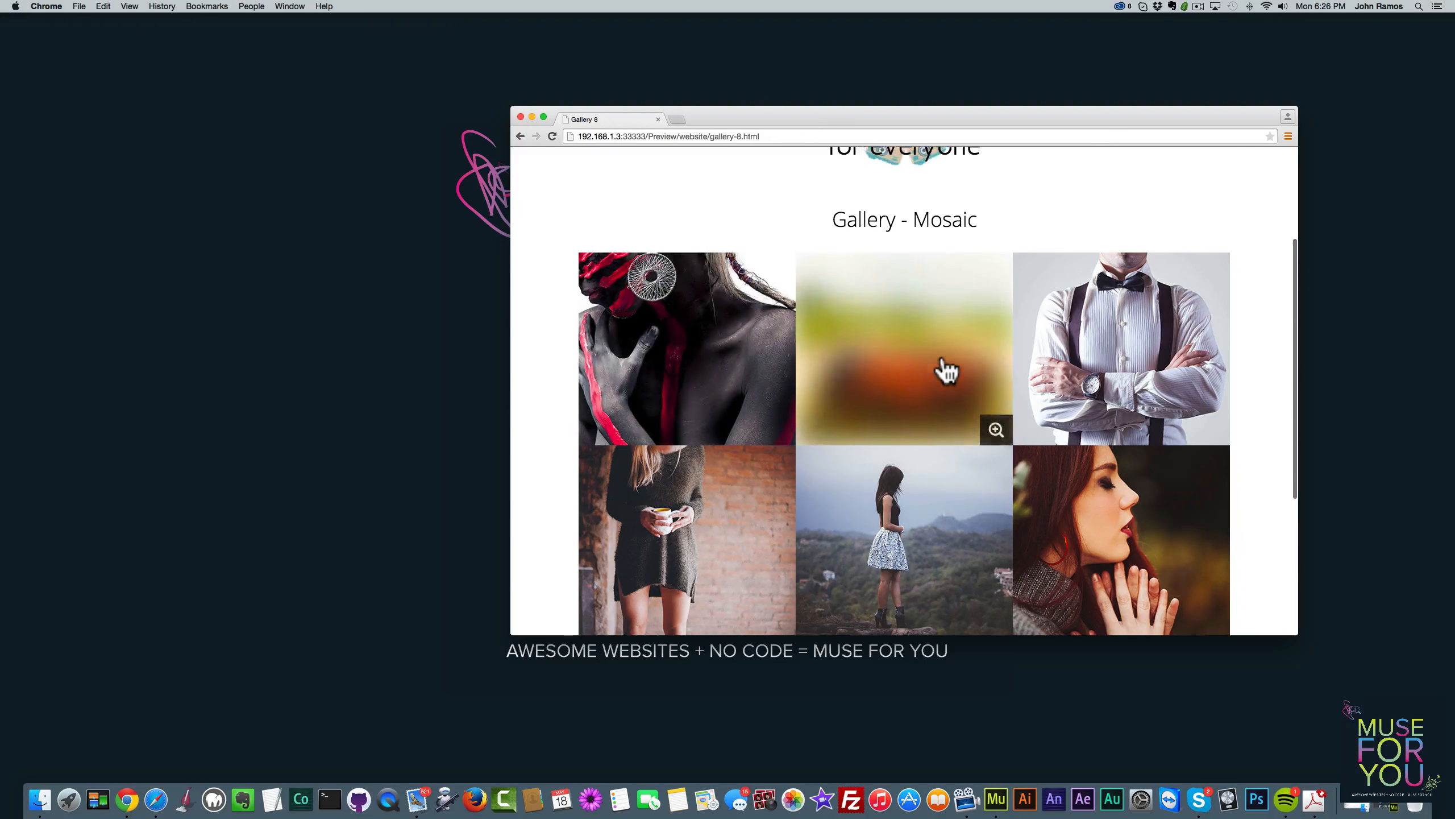
scroll(1121, 367, down, 5)
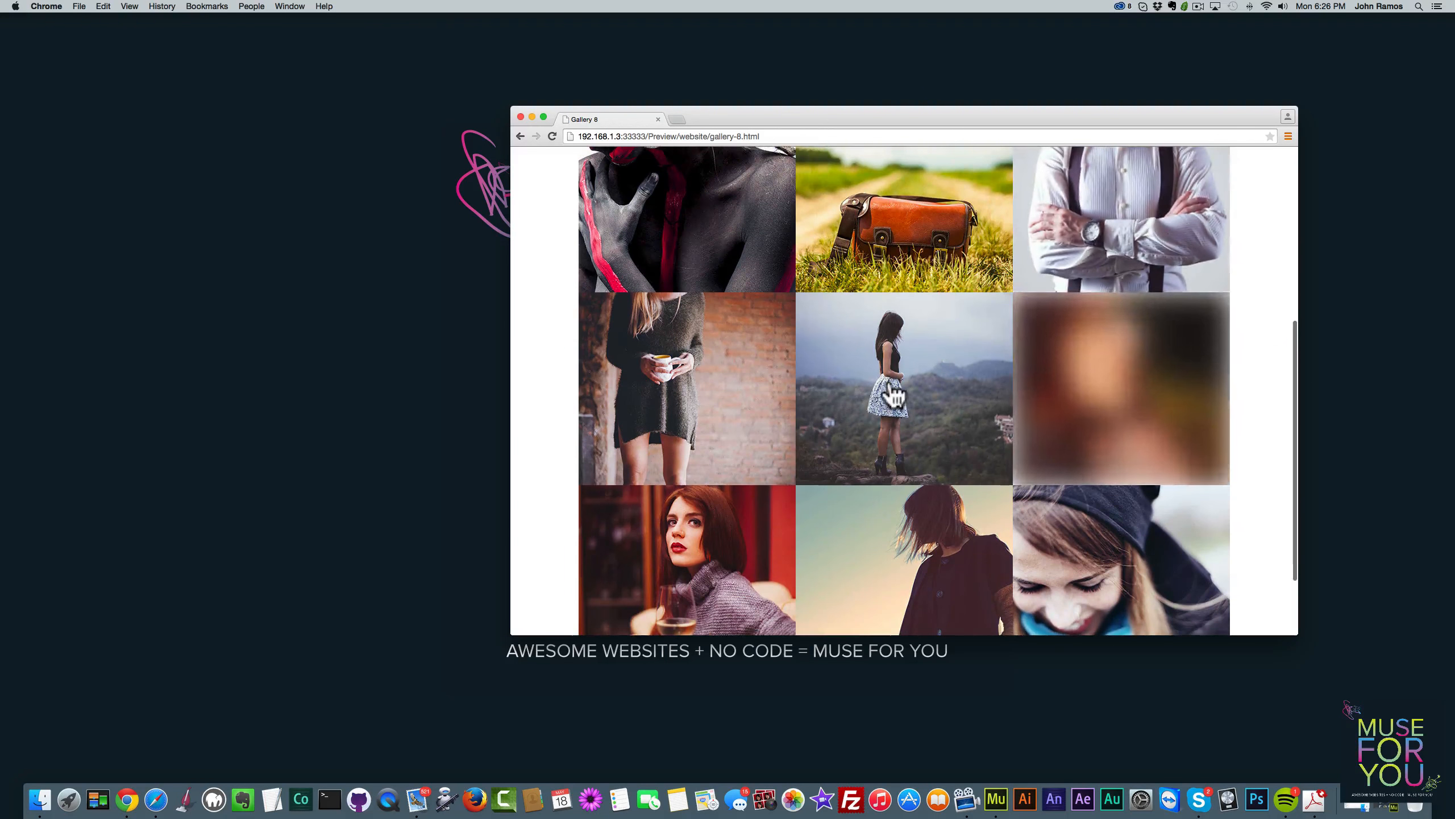
scroll(708, 418, down, 2)
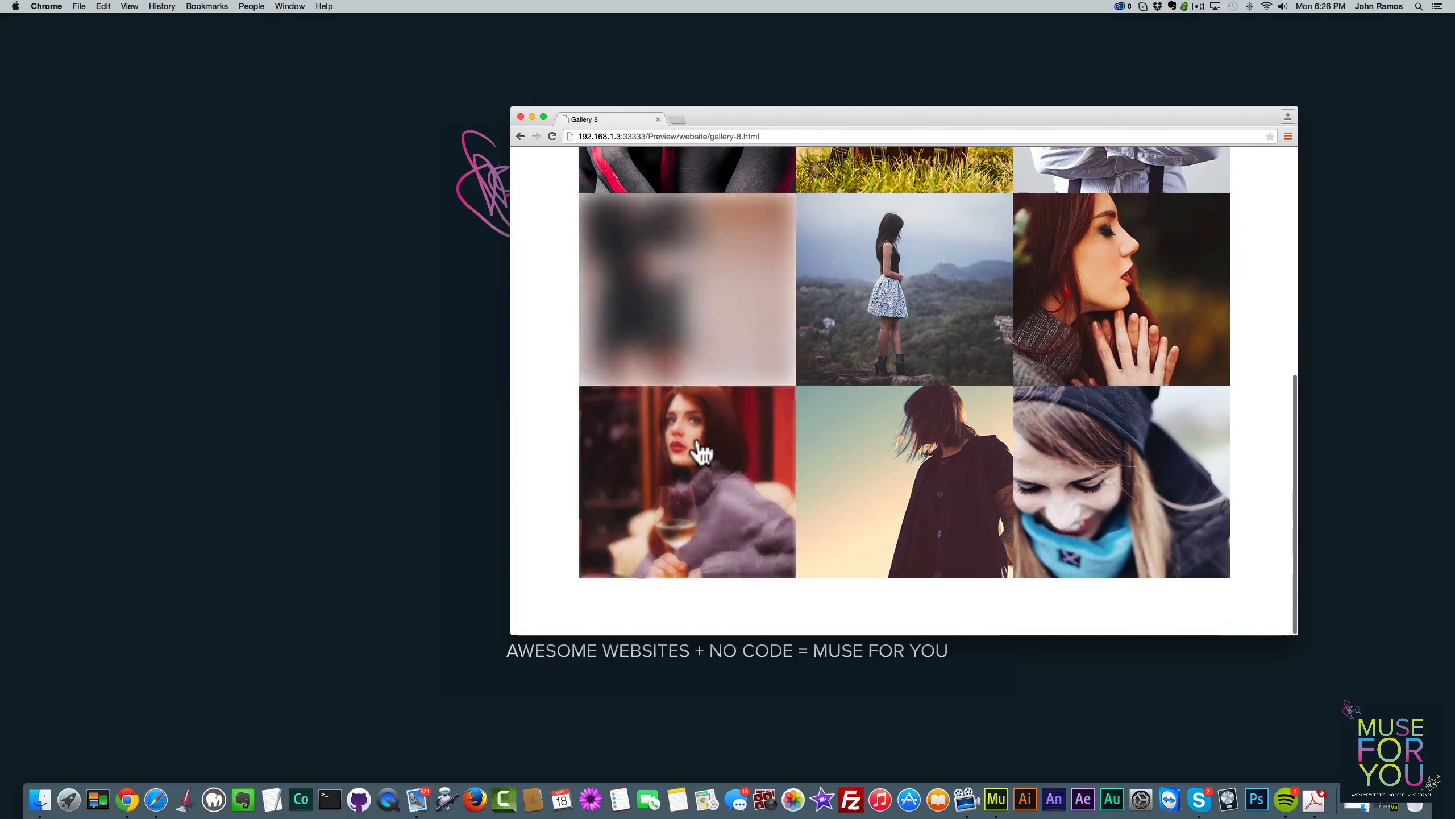
scroll(701, 450, up, 3)
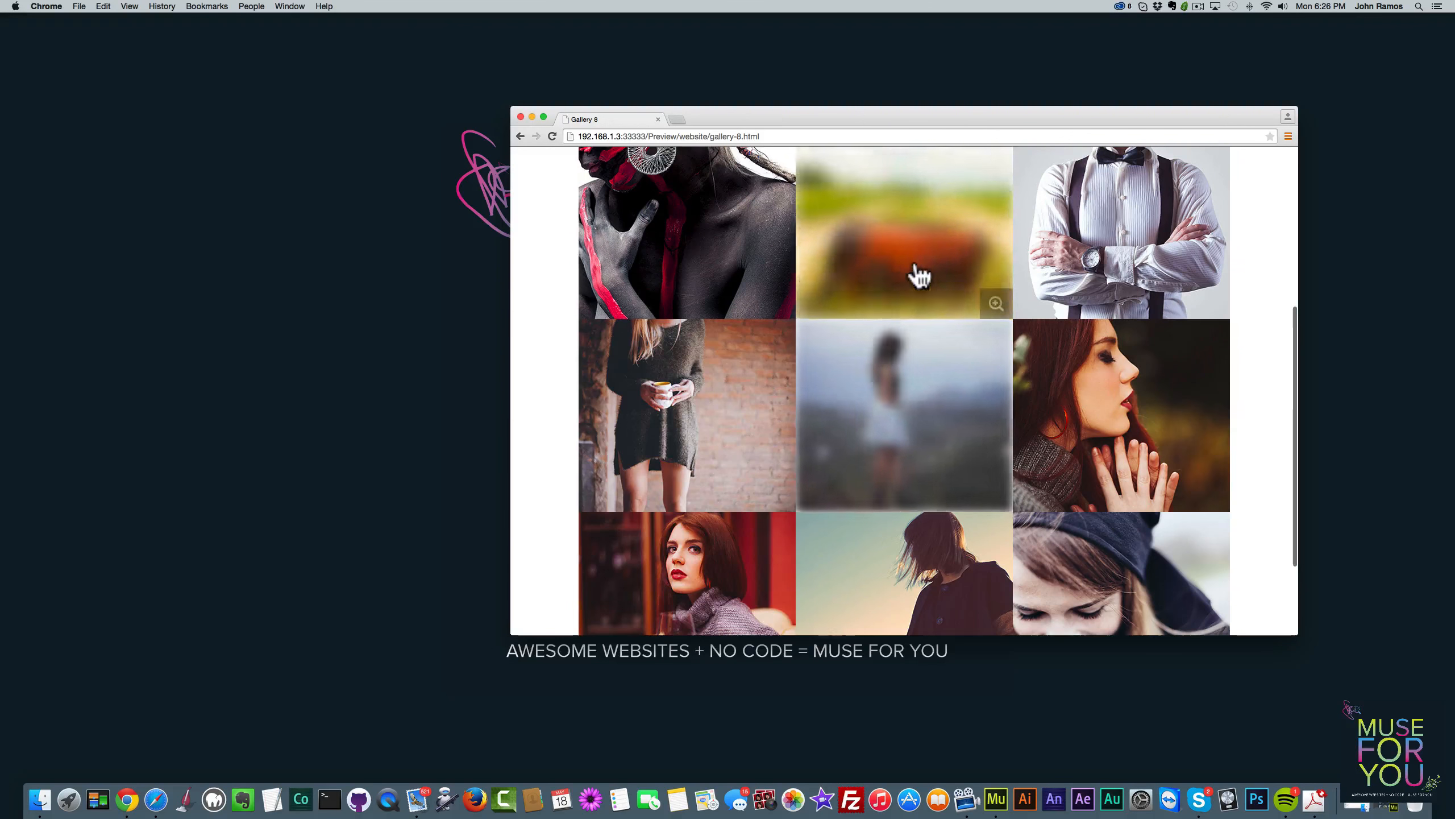
Open the body-paint photo in the Mosaic gallery's lightbox and page forward through the images
click(675, 228)
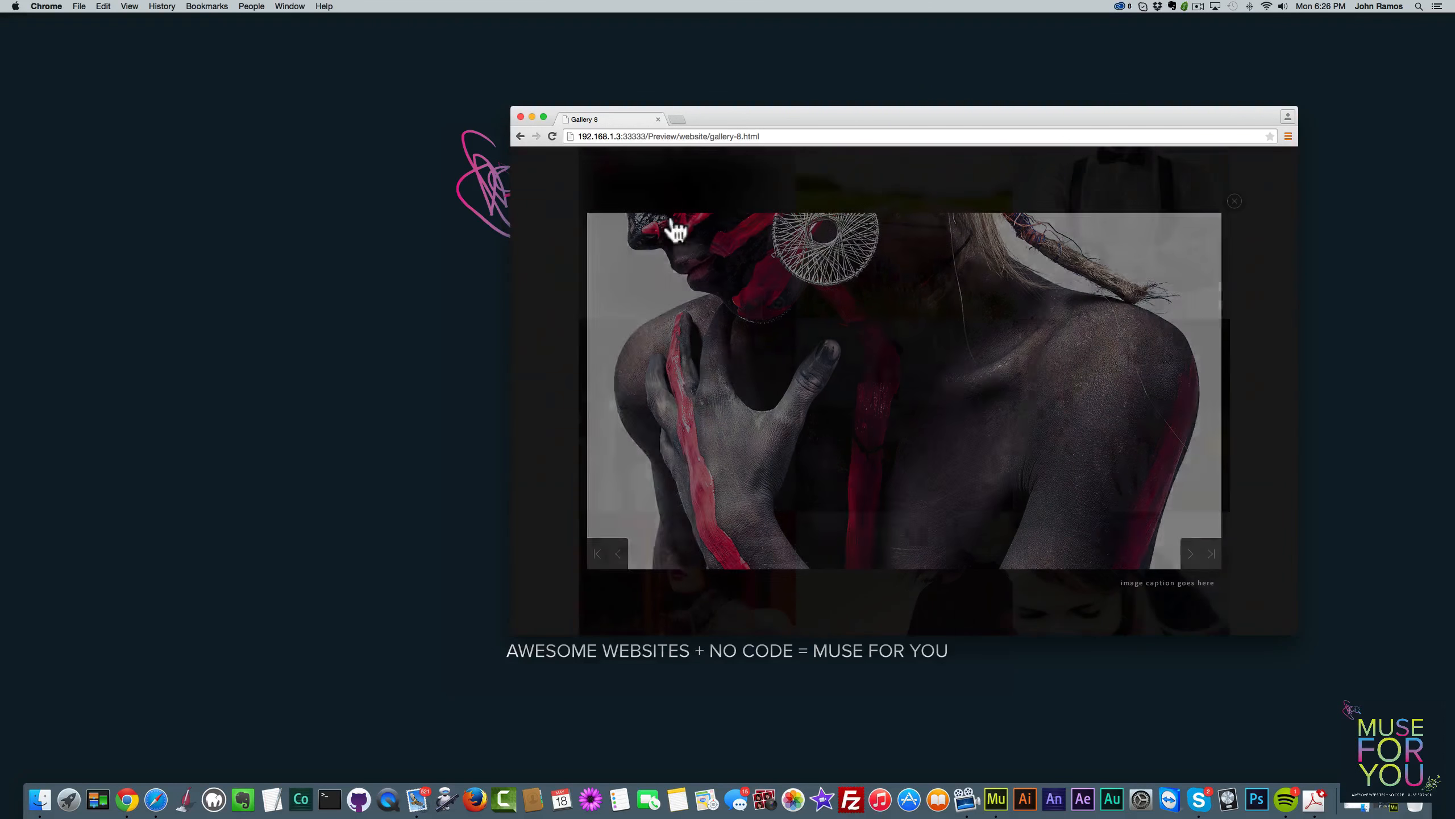
click(1190, 555)
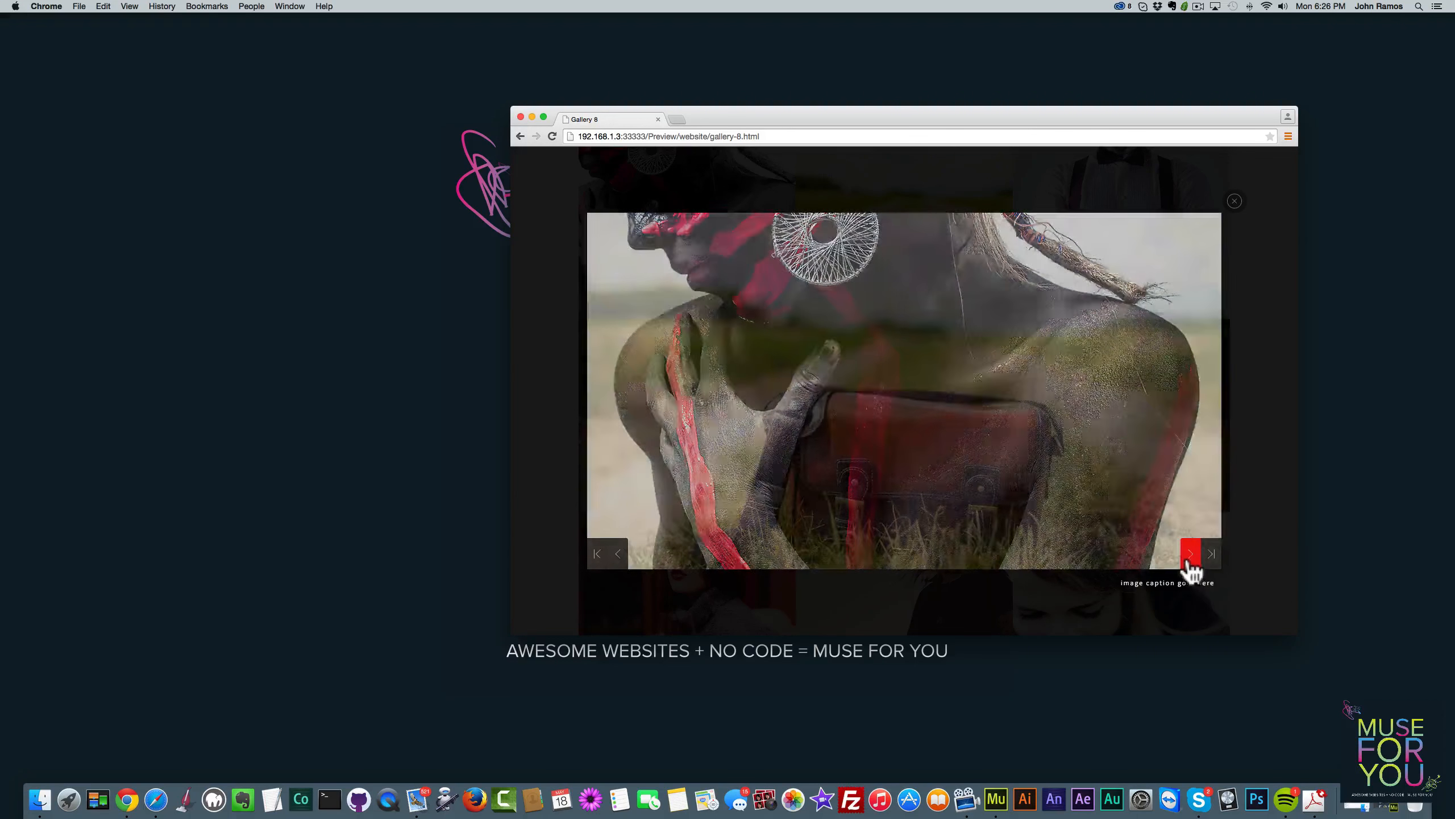
click(1191, 556)
click(1192, 559)
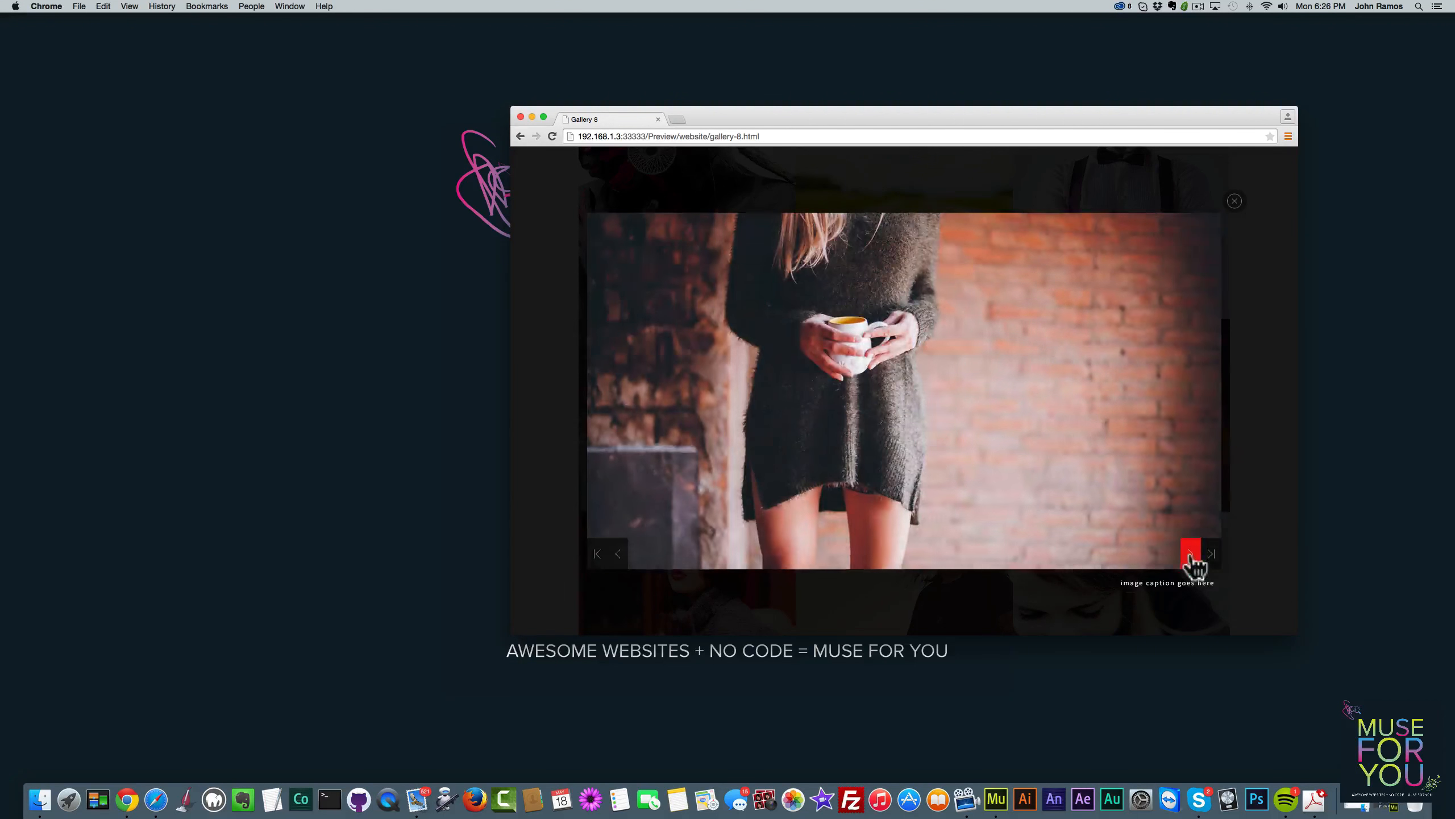
click(1191, 557)
click(1191, 559)
click(1191, 558)
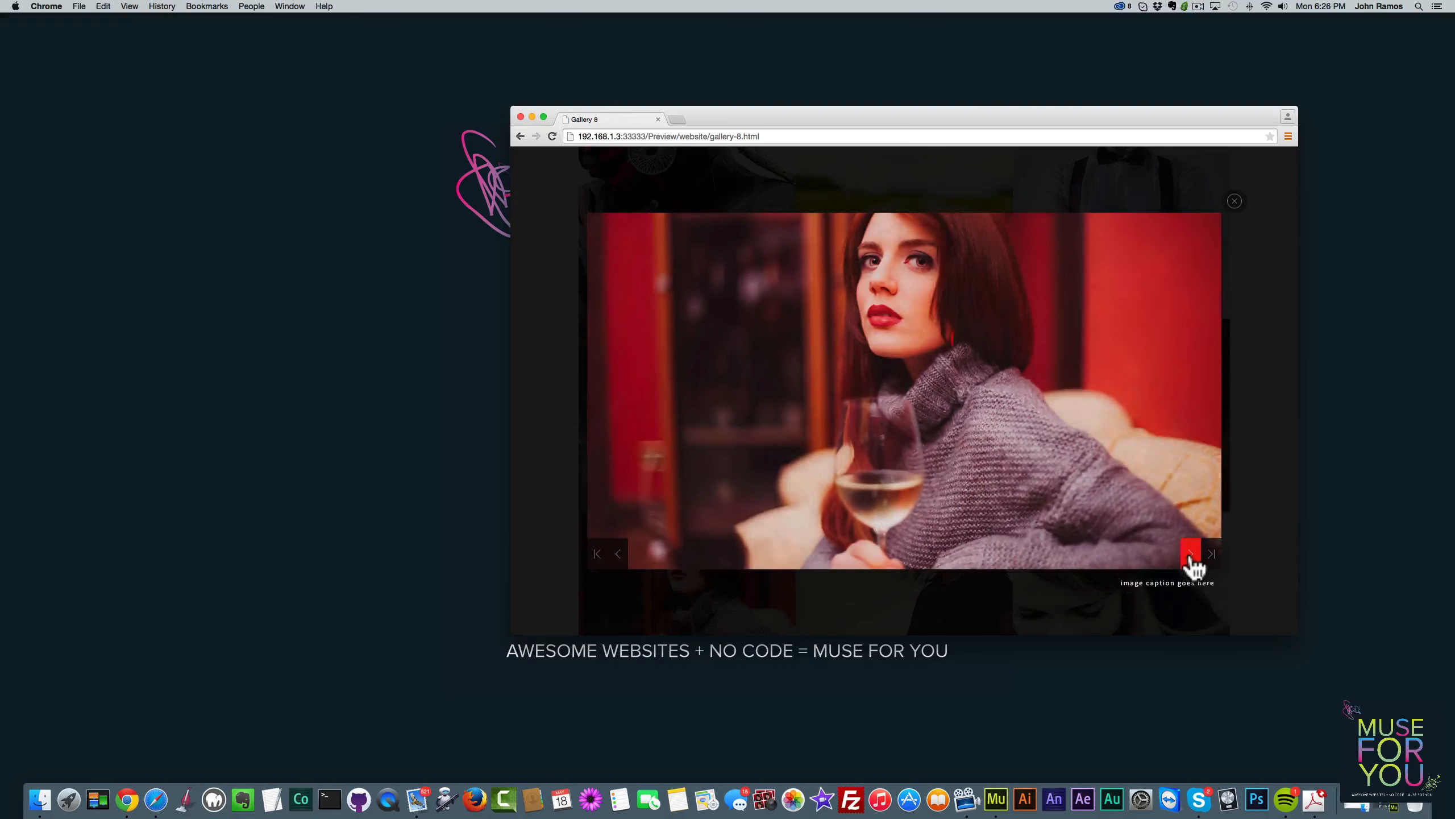
click(1191, 557)
click(1191, 557)
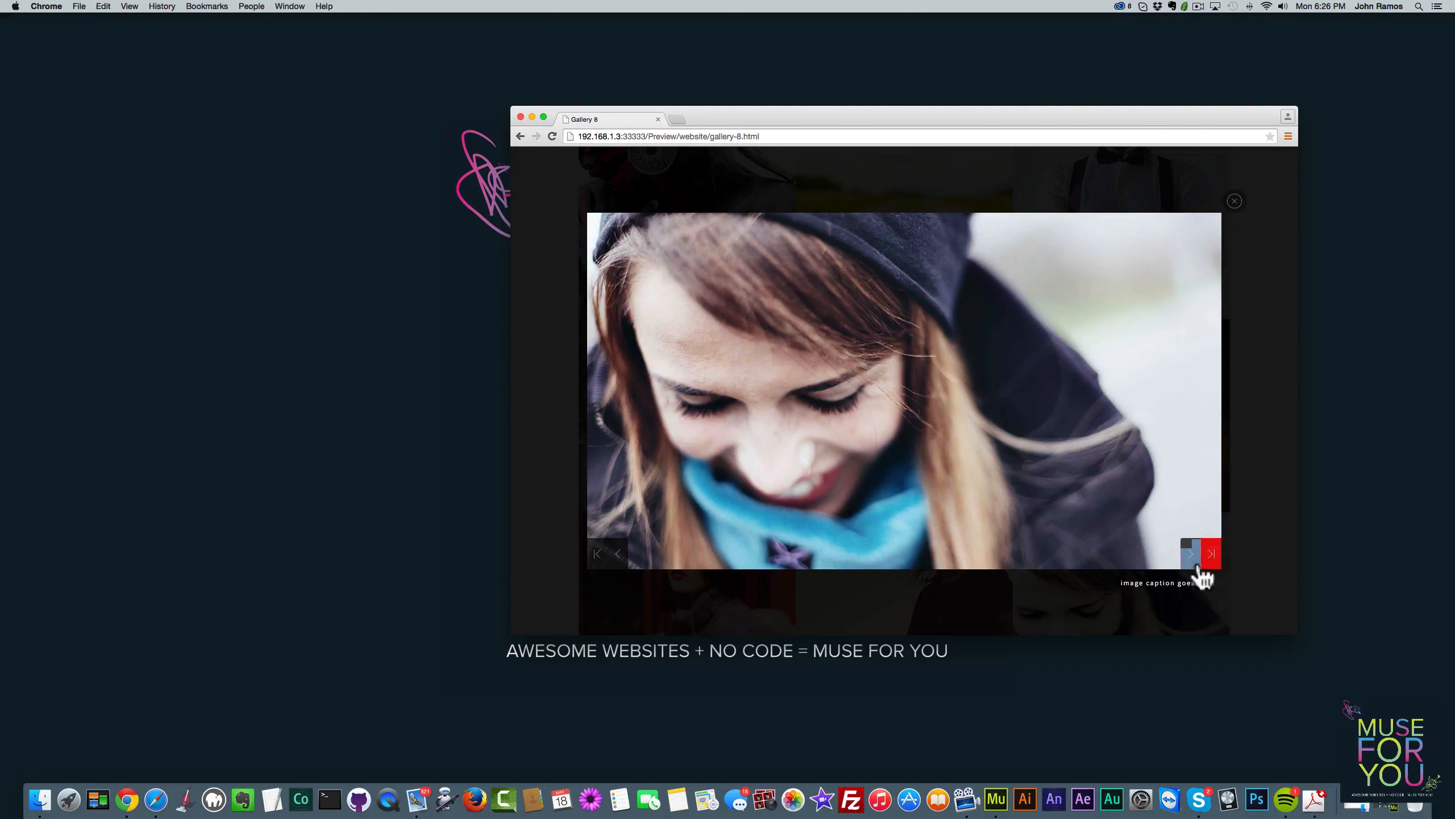
click(1193, 559)
Jump to the last and the first Mosaic image, page forward a few images, and close the lightbox
click(1208, 559)
click(598, 556)
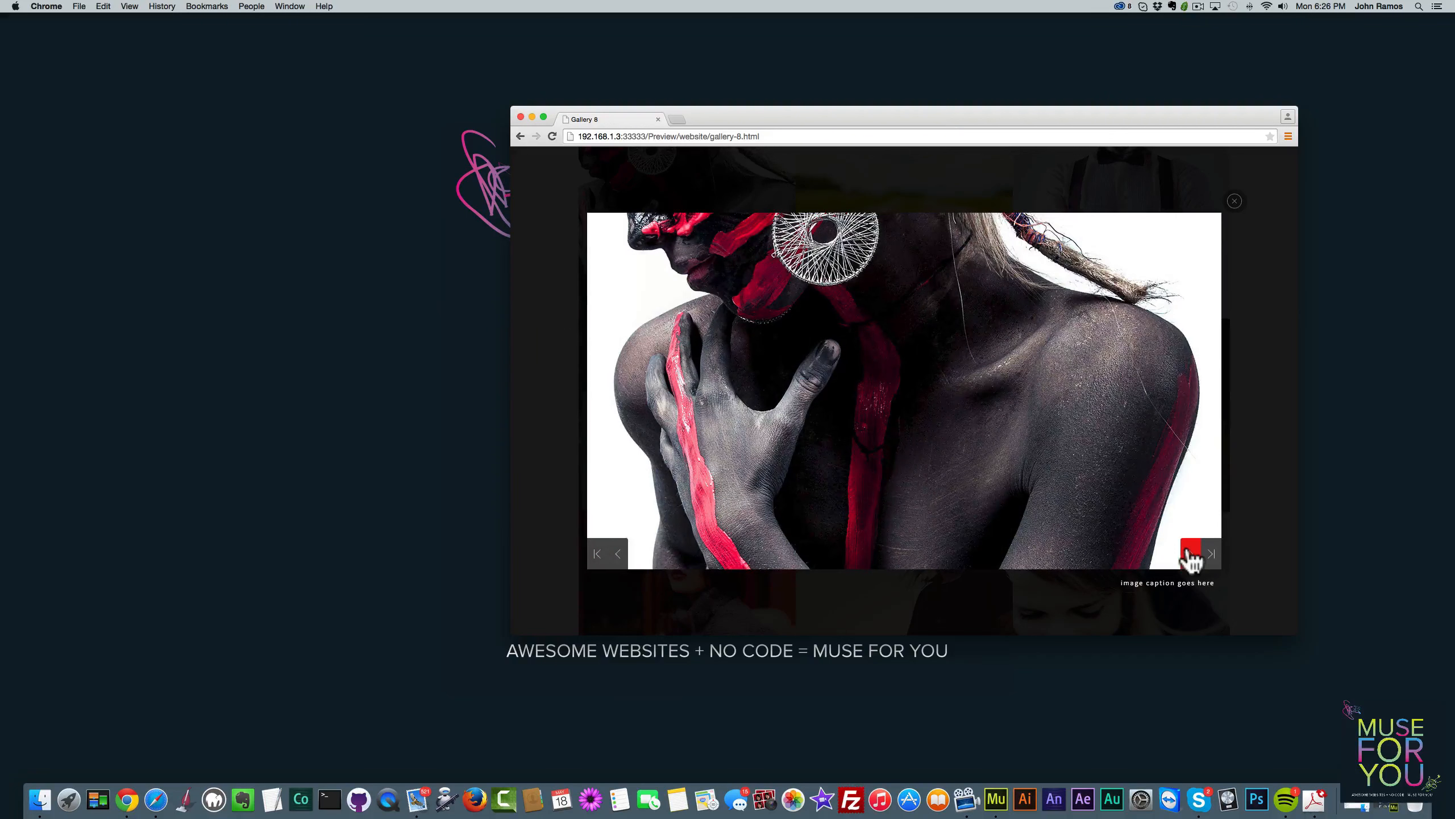
click(1191, 559)
click(1192, 558)
click(1193, 560)
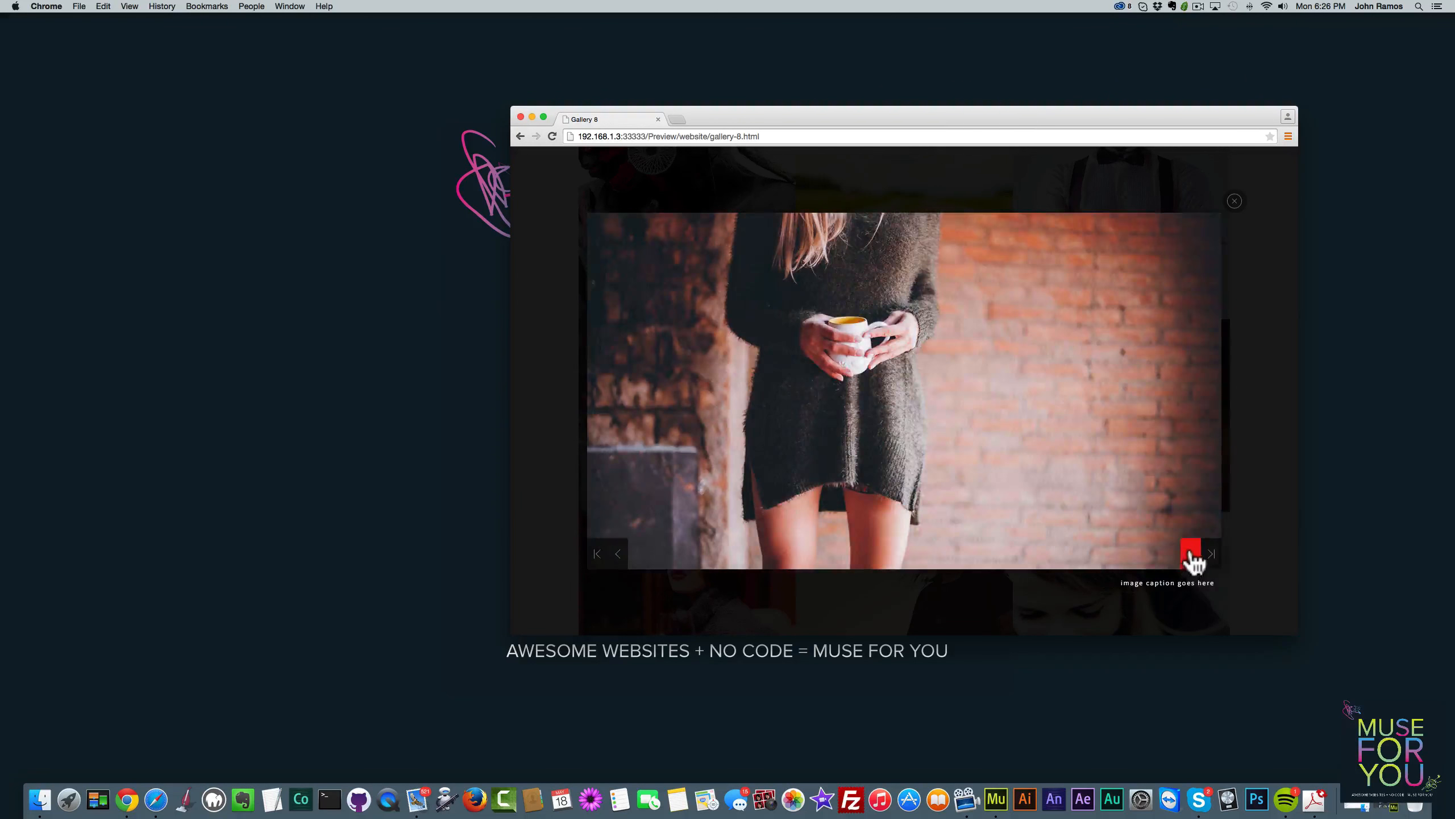
click(1192, 559)
click(1235, 201)
Open the blue-scarf photo at the end of the Mosaic grid, page forward through several images, and close the lightbox
scroll(1012, 412, down, 3)
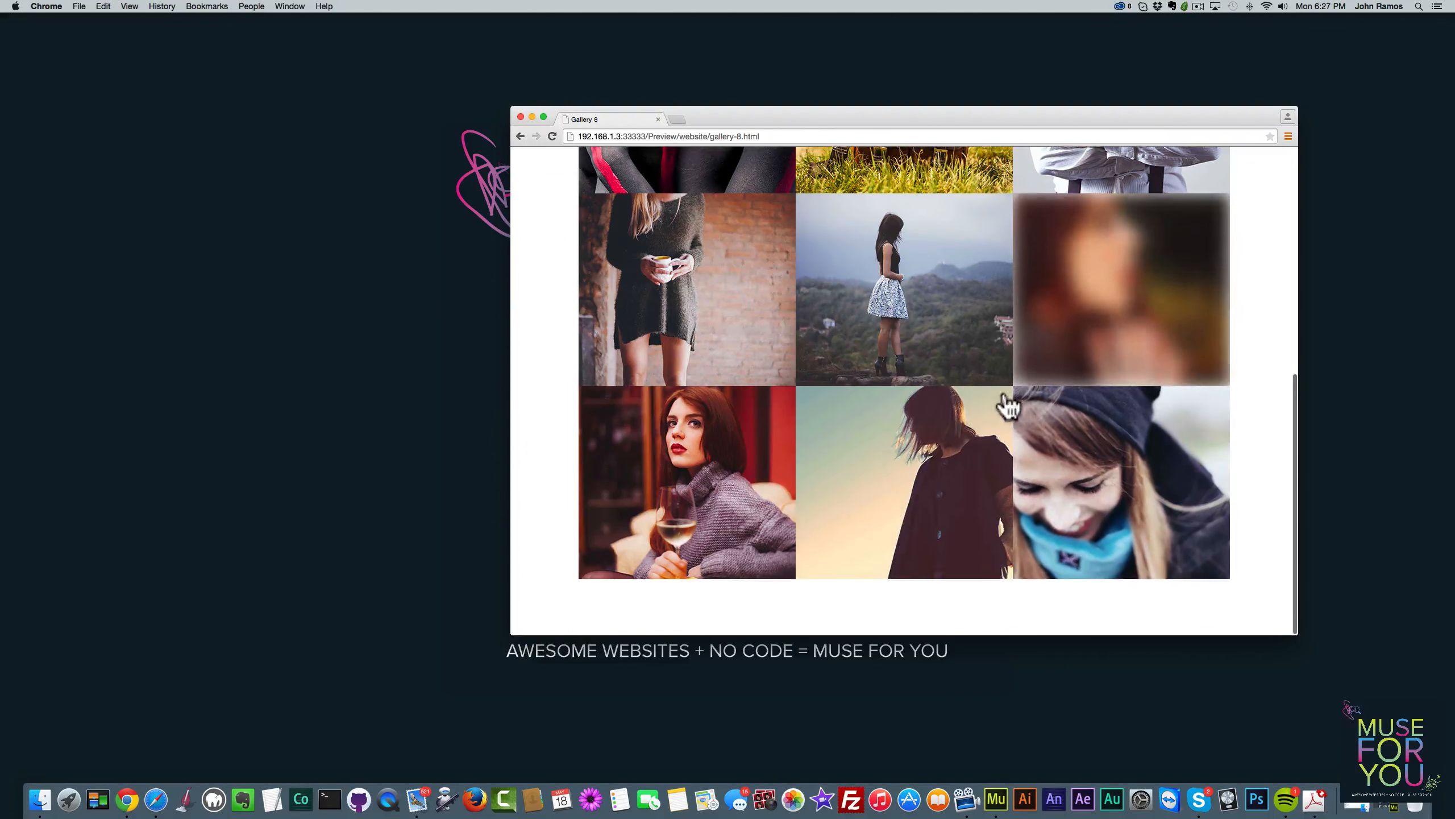
click(1066, 482)
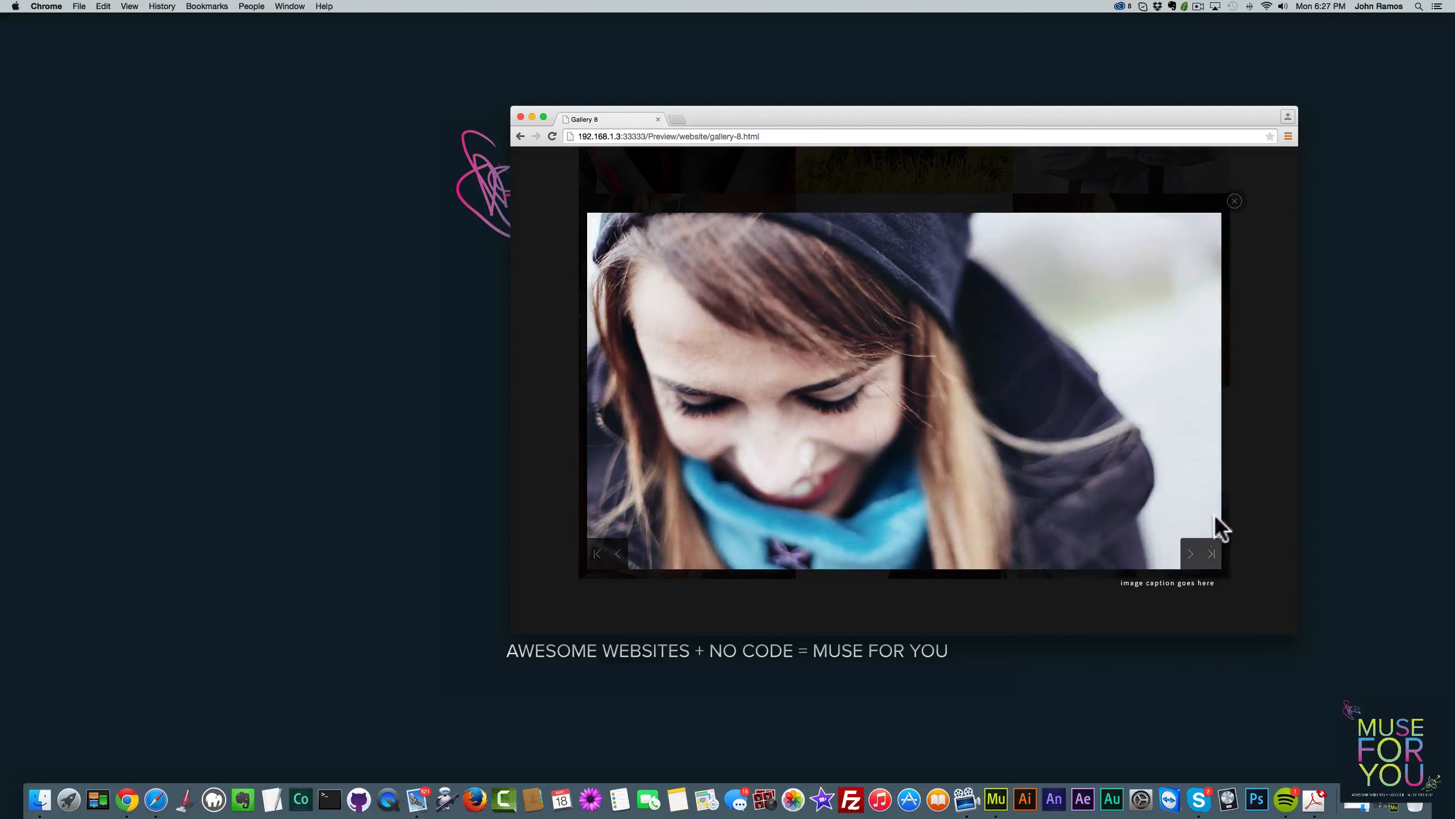
click(1191, 559)
click(1191, 559)
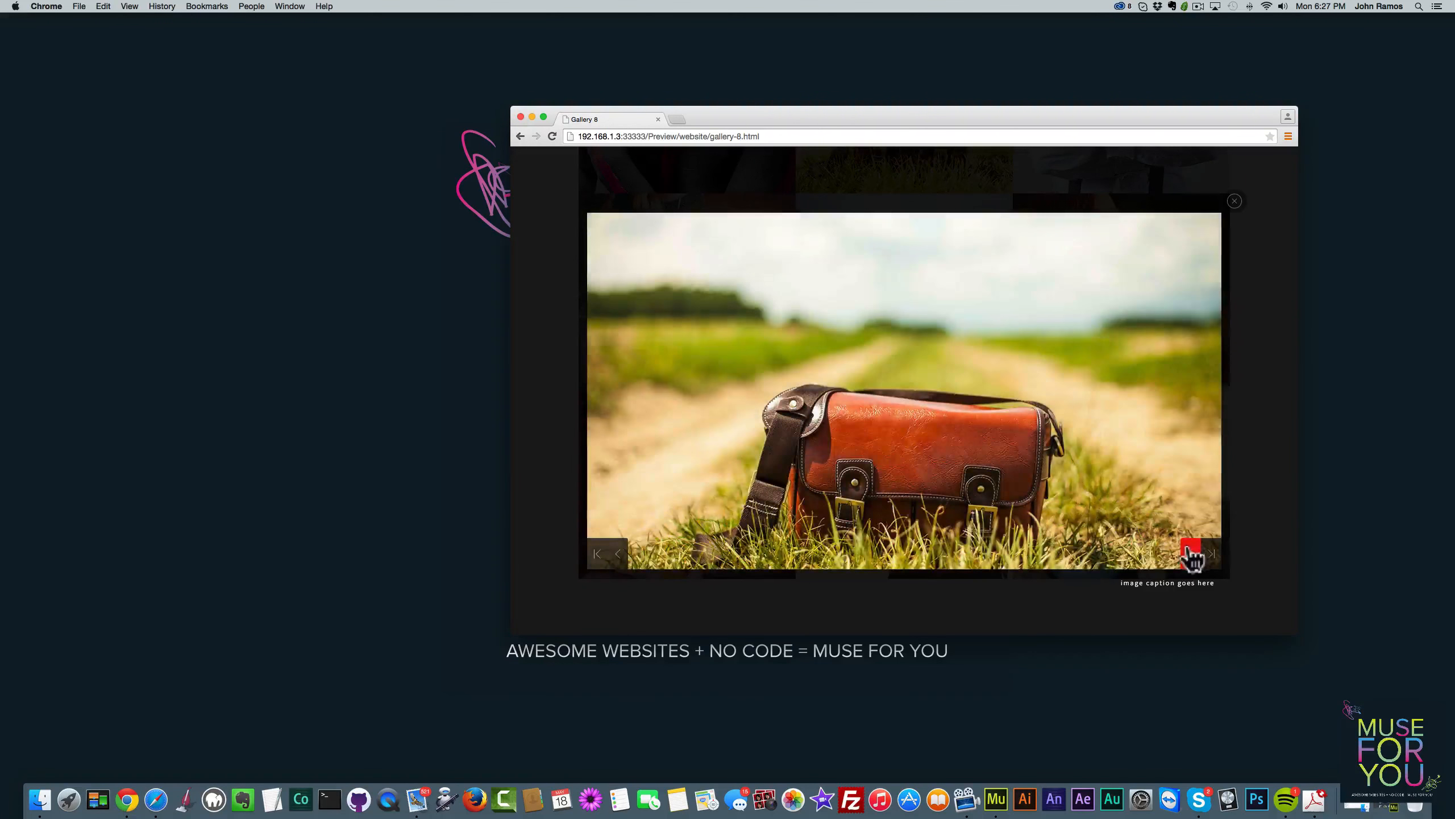
click(1192, 556)
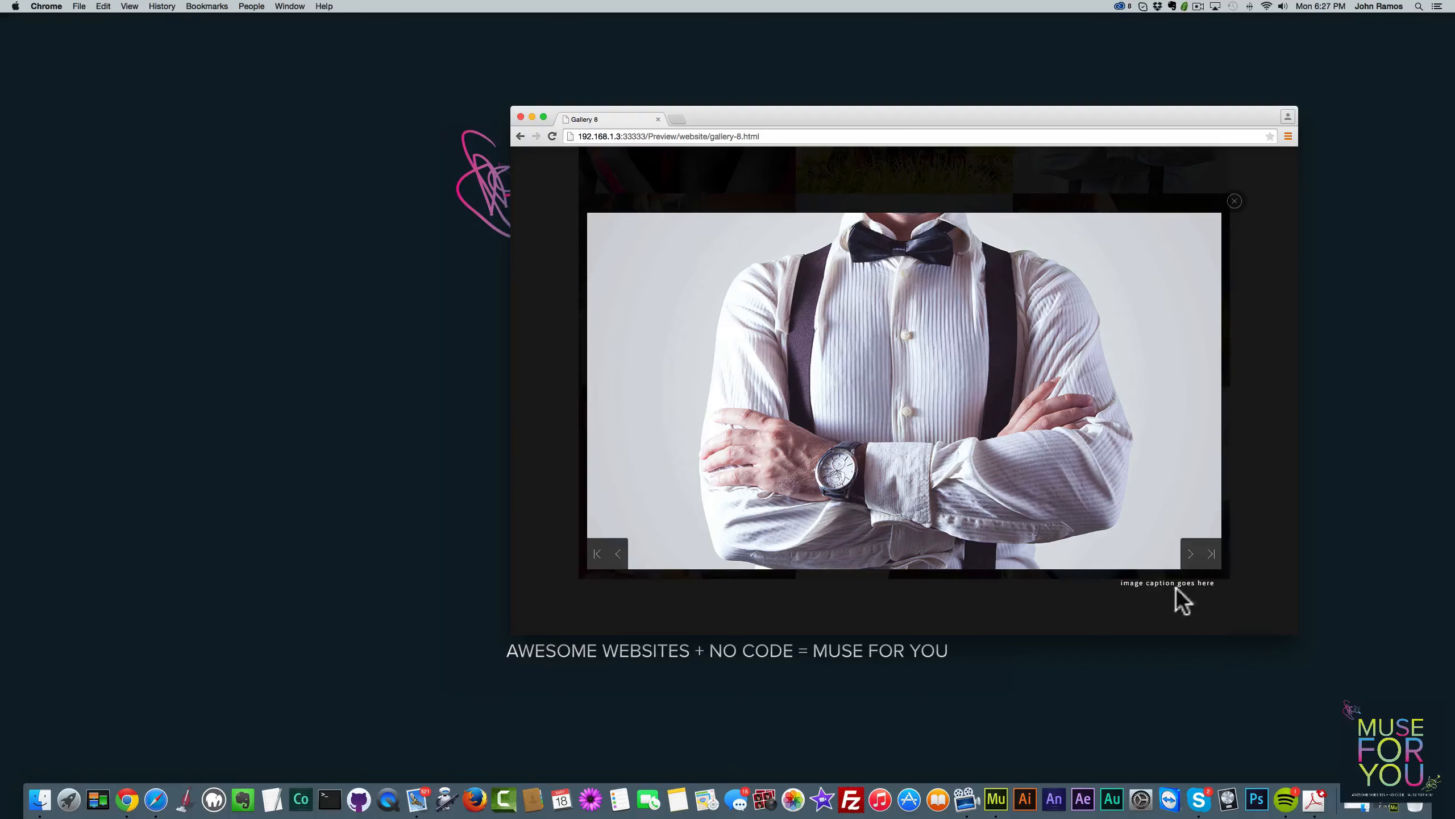
click(1191, 556)
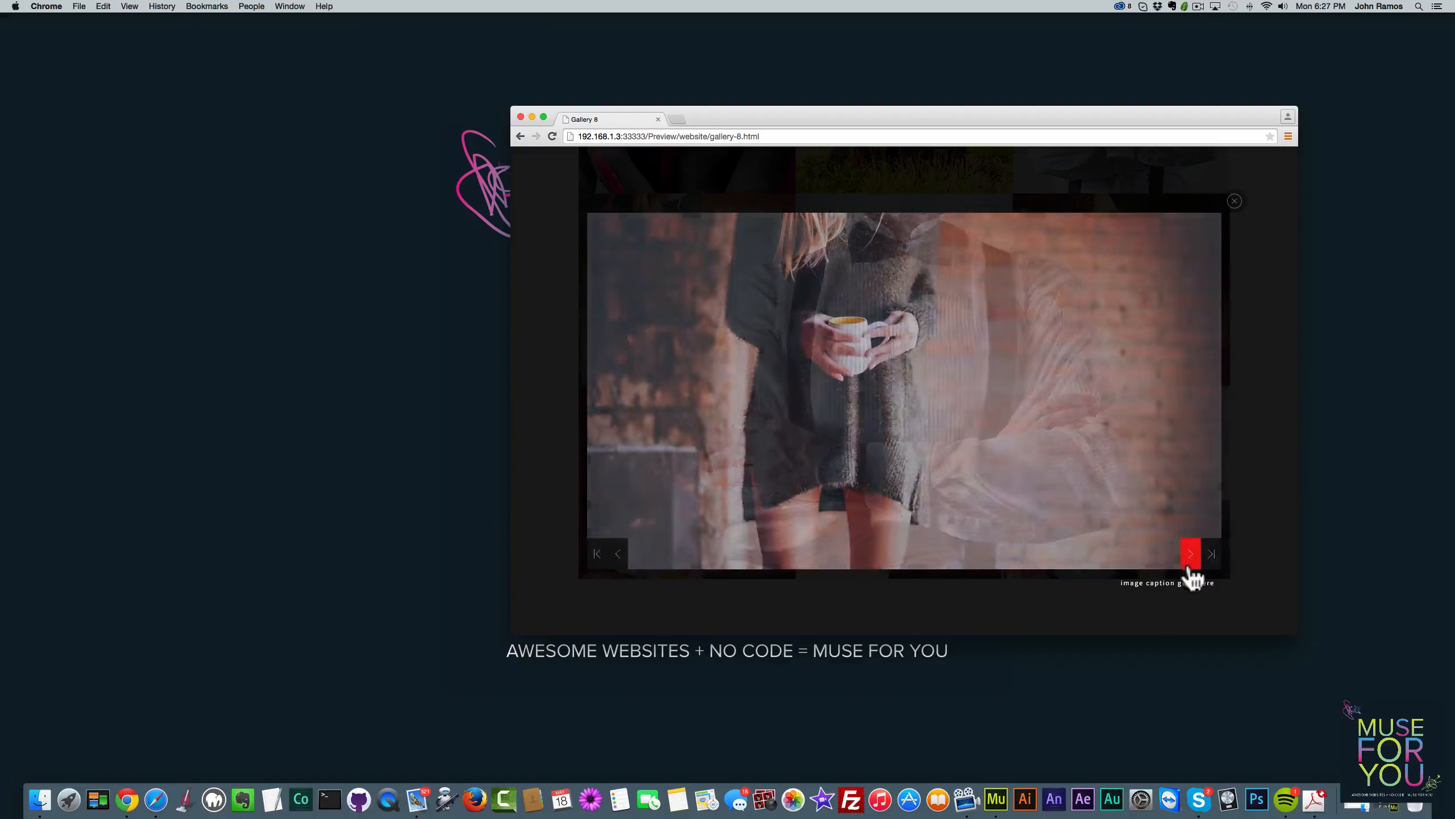
click(1236, 206)
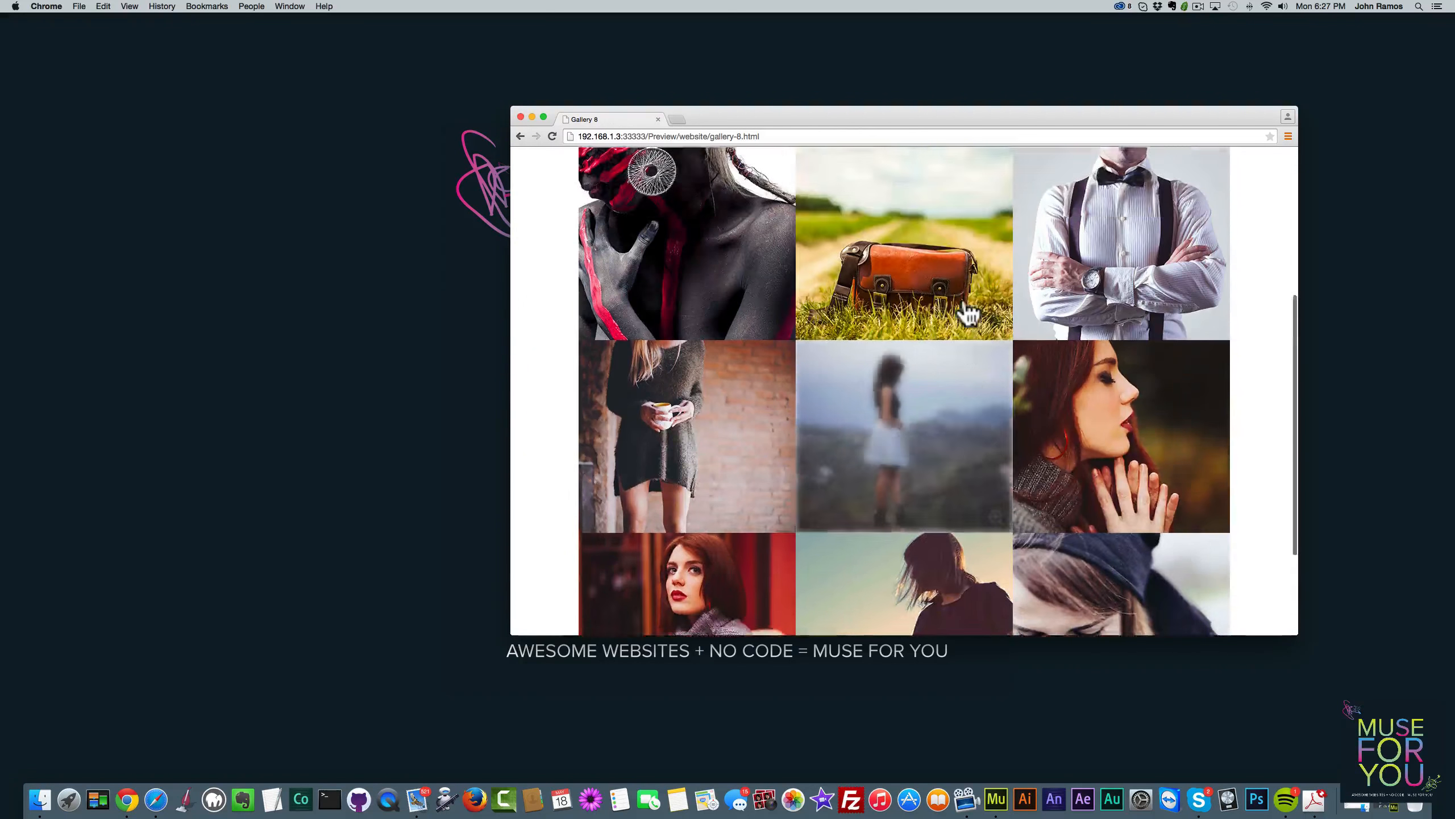
Open the Gallery 9 page from the site menu and page forward through the Fullscreen Thumbnail Gallery to image 6
scroll(968, 303, up, 5)
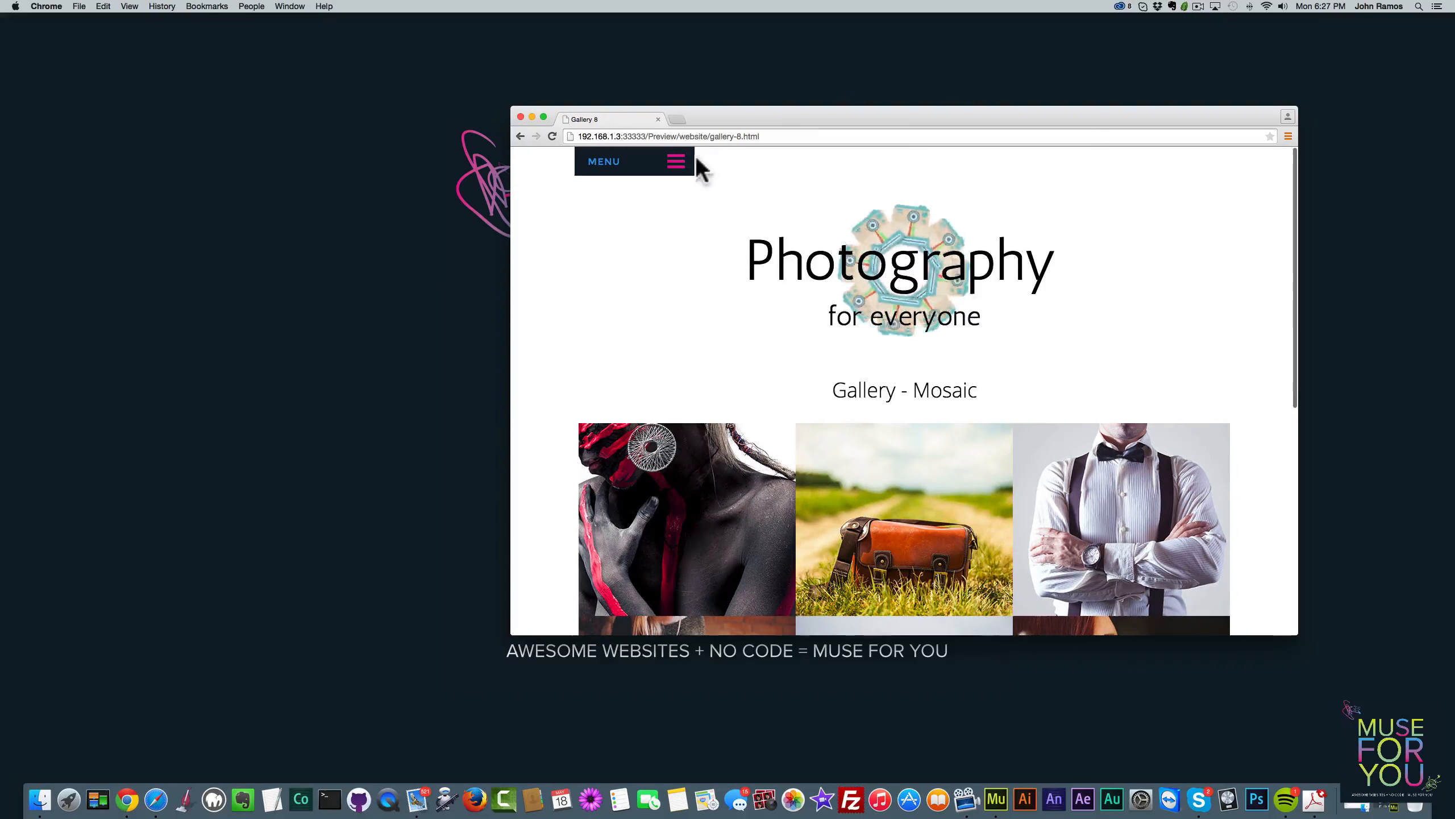
click(673, 166)
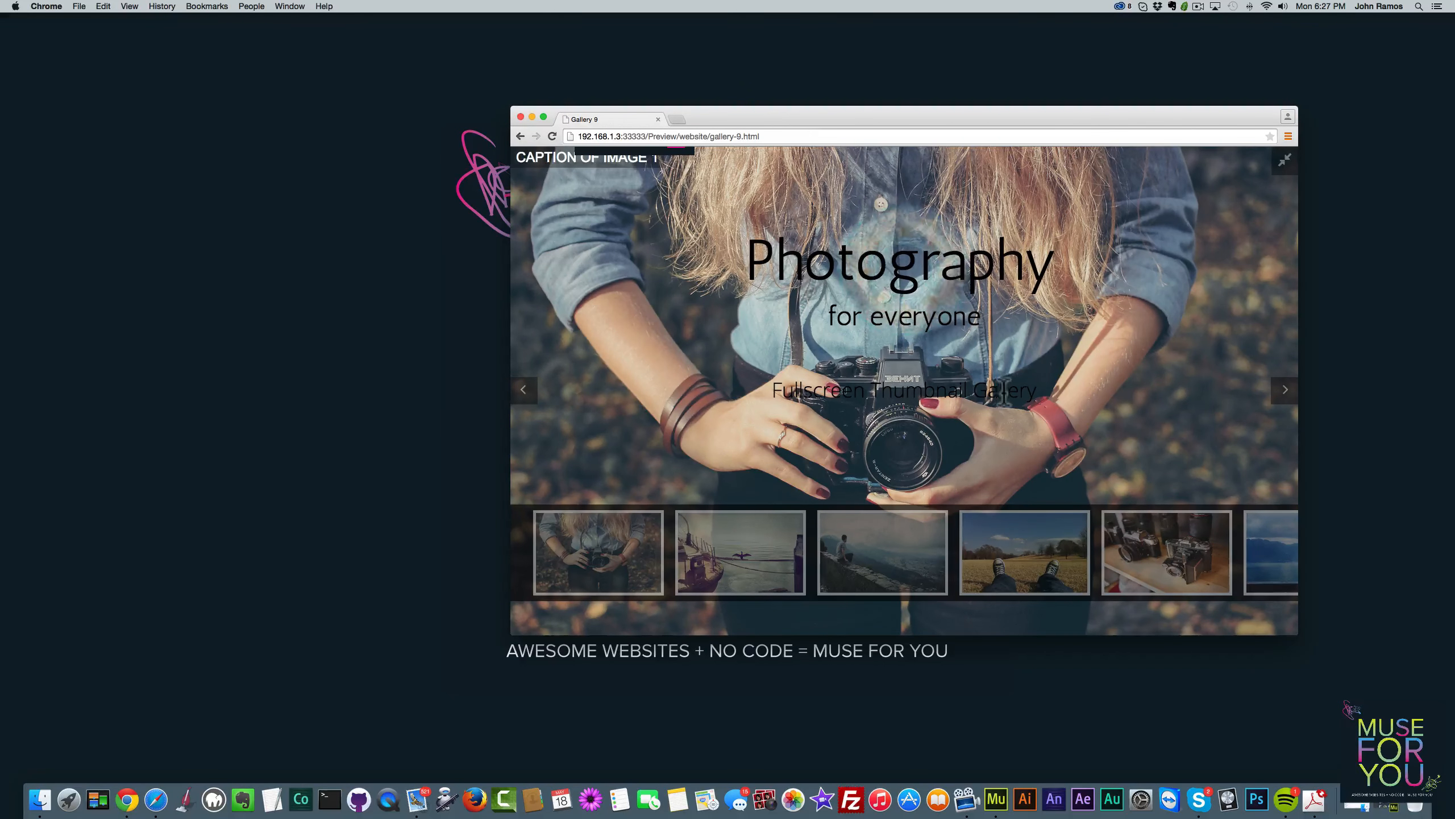
click(1287, 401)
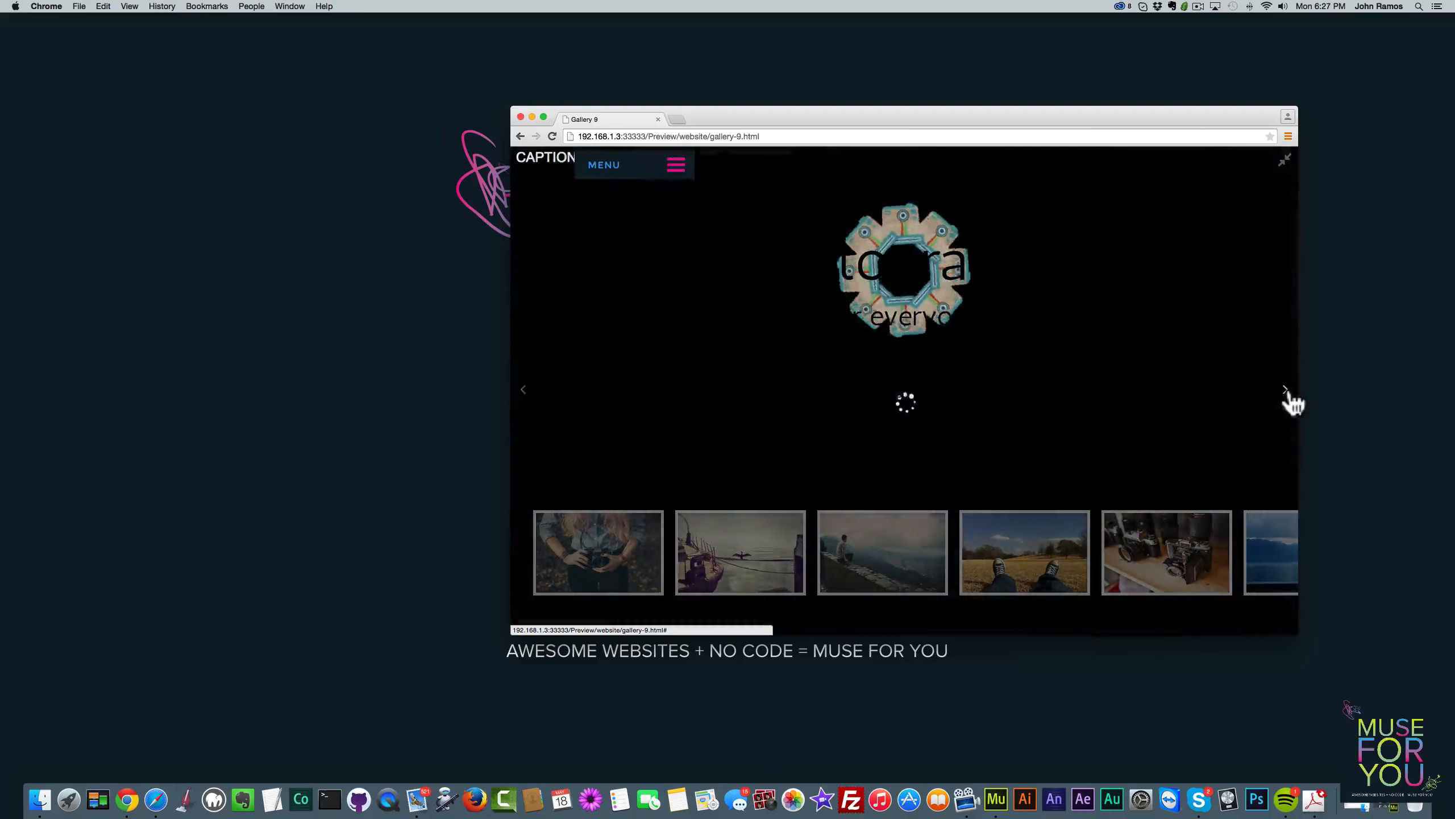
click(1287, 402)
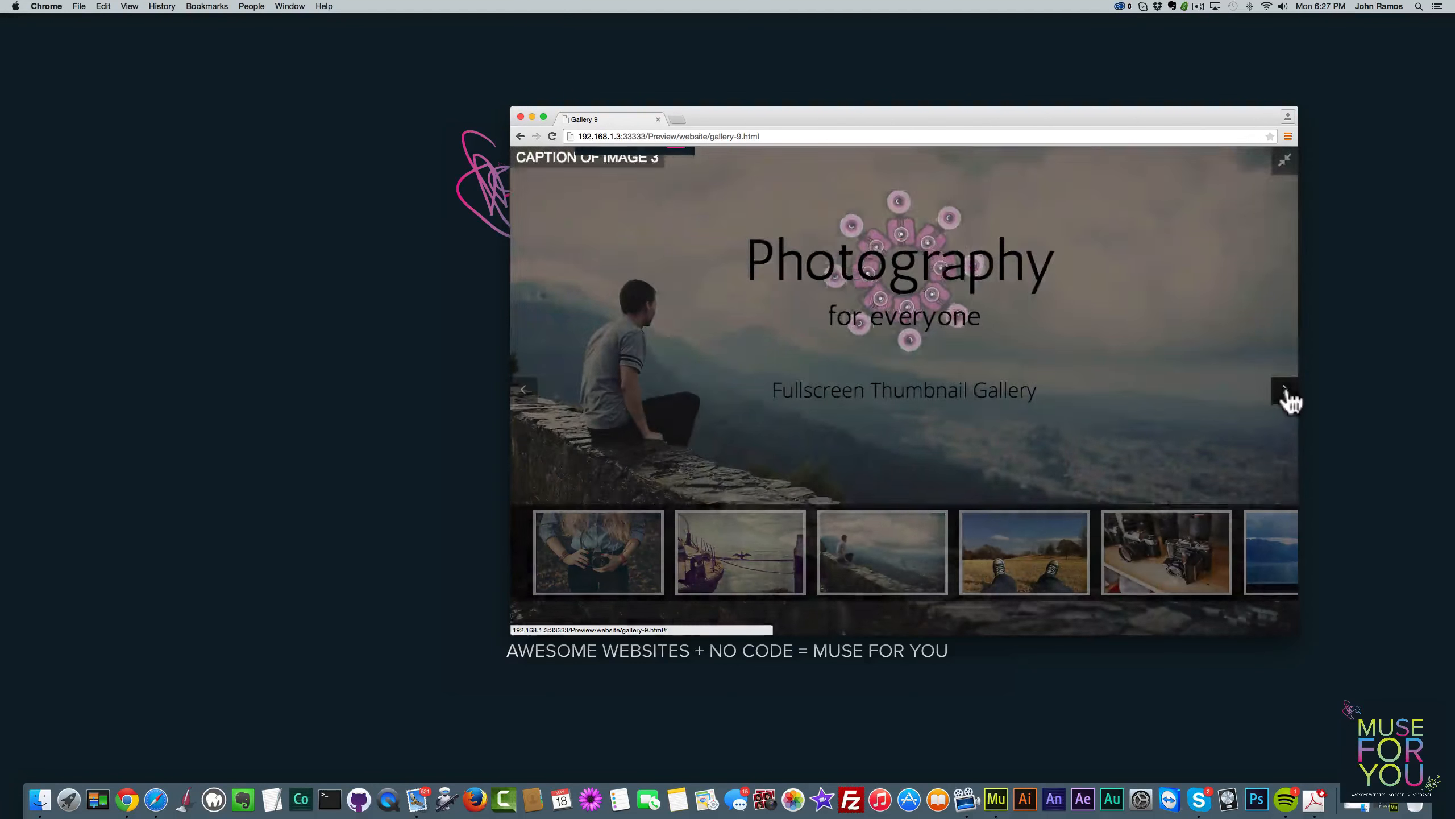
click(1289, 401)
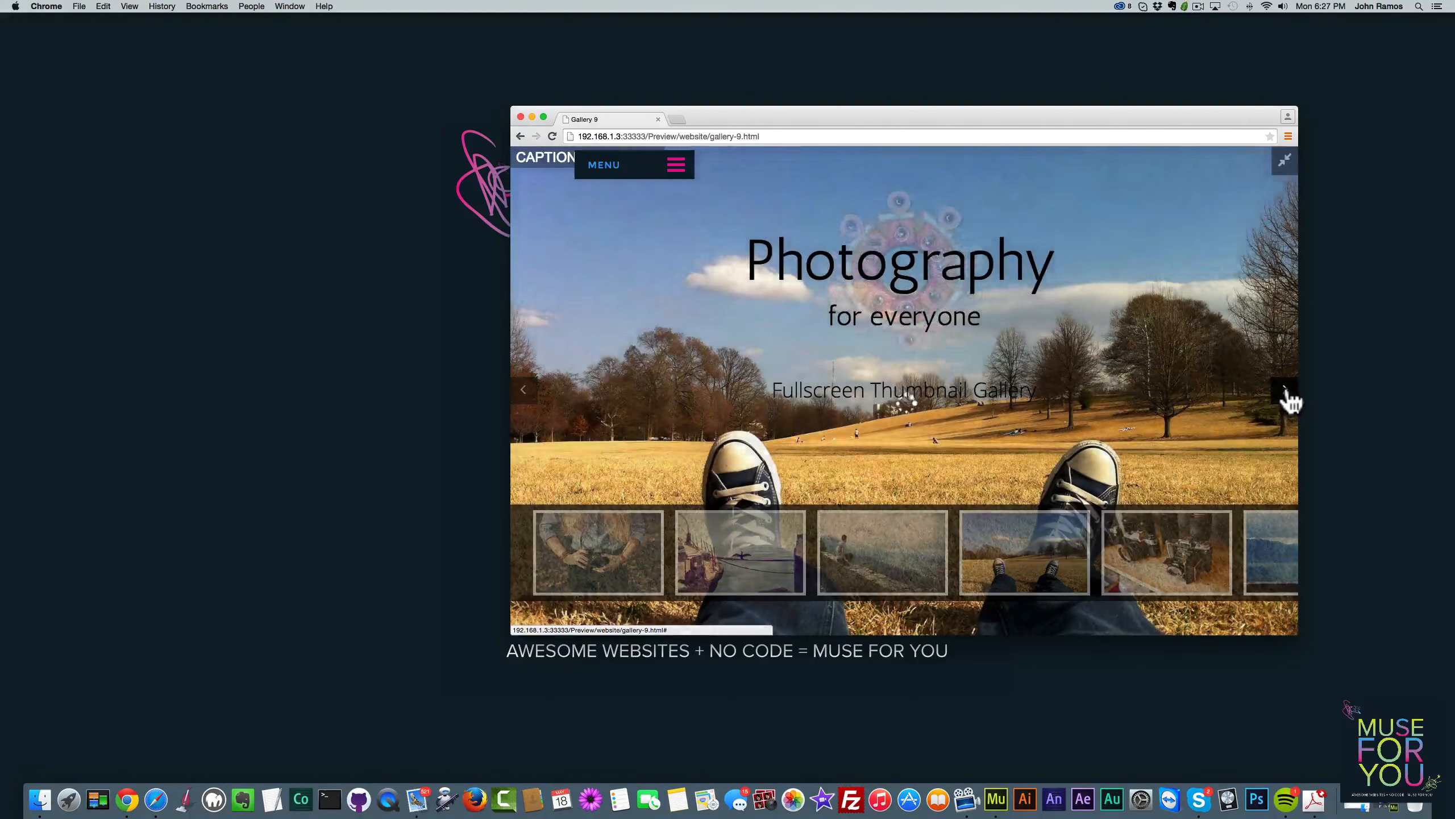
click(1288, 401)
click(1288, 401)
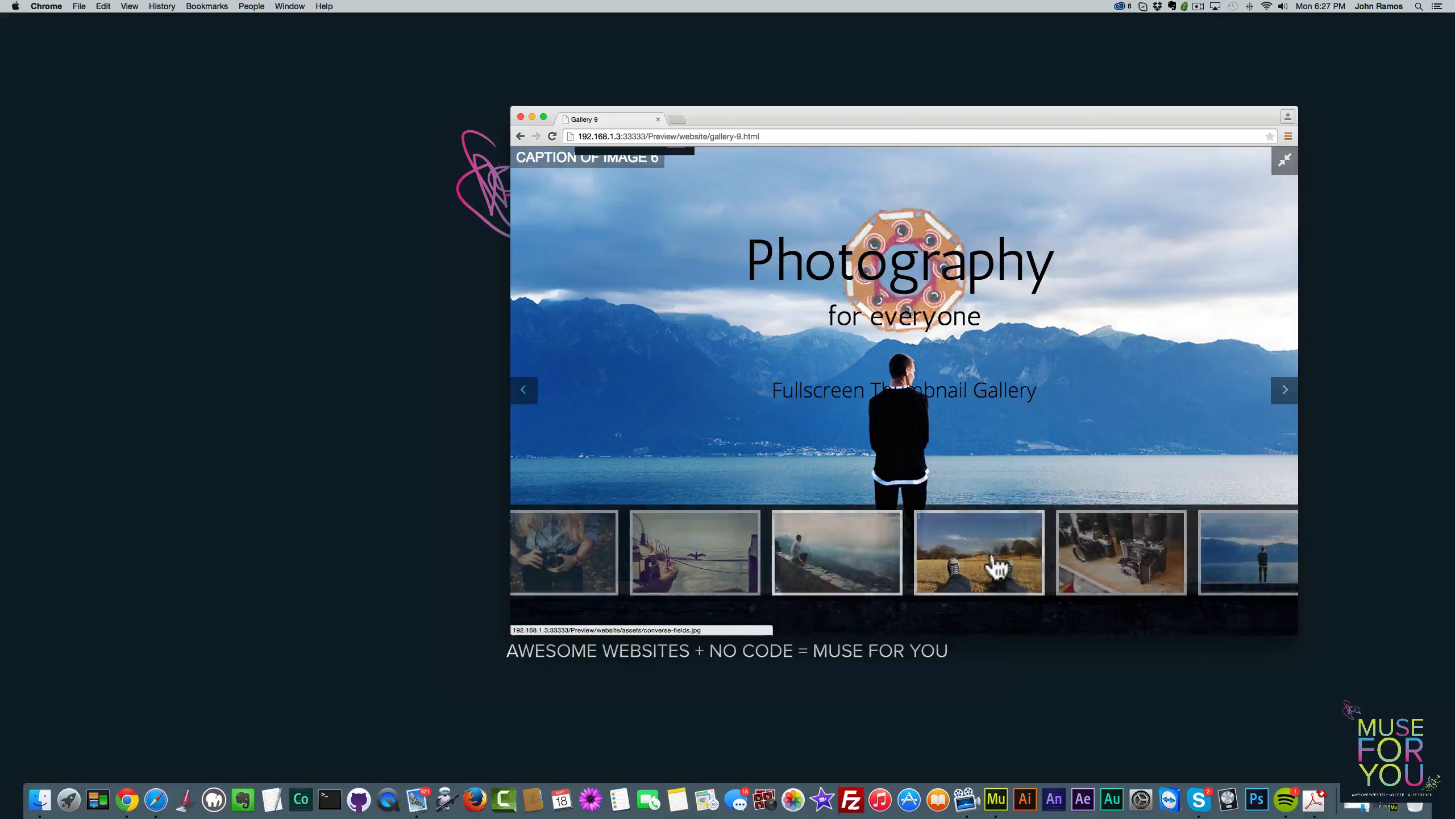
Switch between the sneakers-in-field and lakeside thumbnails in the Fullscreen Thumbnail Gallery, and return to the Gallery 8 page
click(1000, 564)
click(1222, 567)
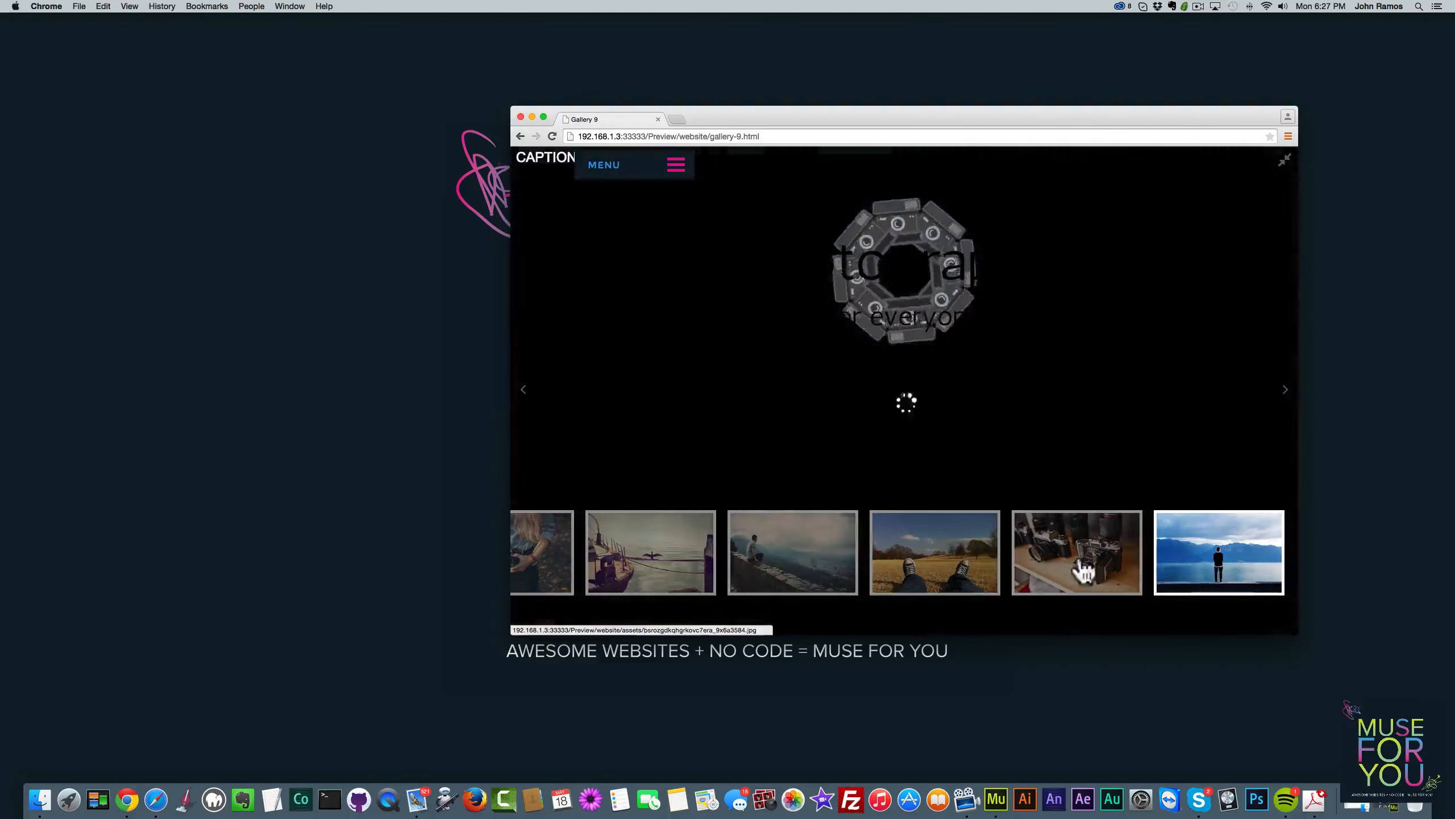
key(super+bracketleft)
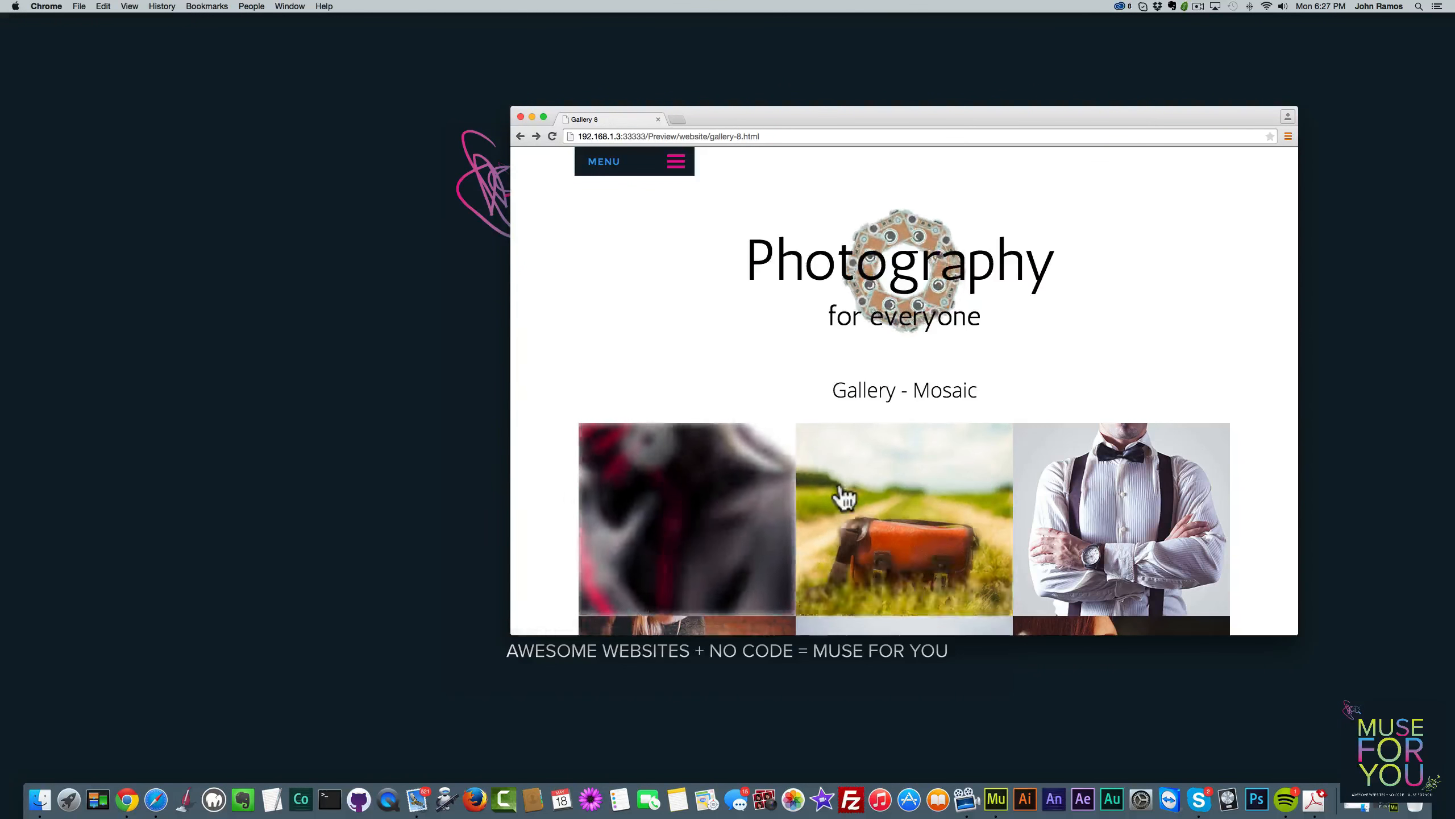
Go forward to the Gallery 9 page and view the Fullscreen Thumbnail Gallery images in turn from their thumbnails through image 6
key(super+bracketright)
click(692, 556)
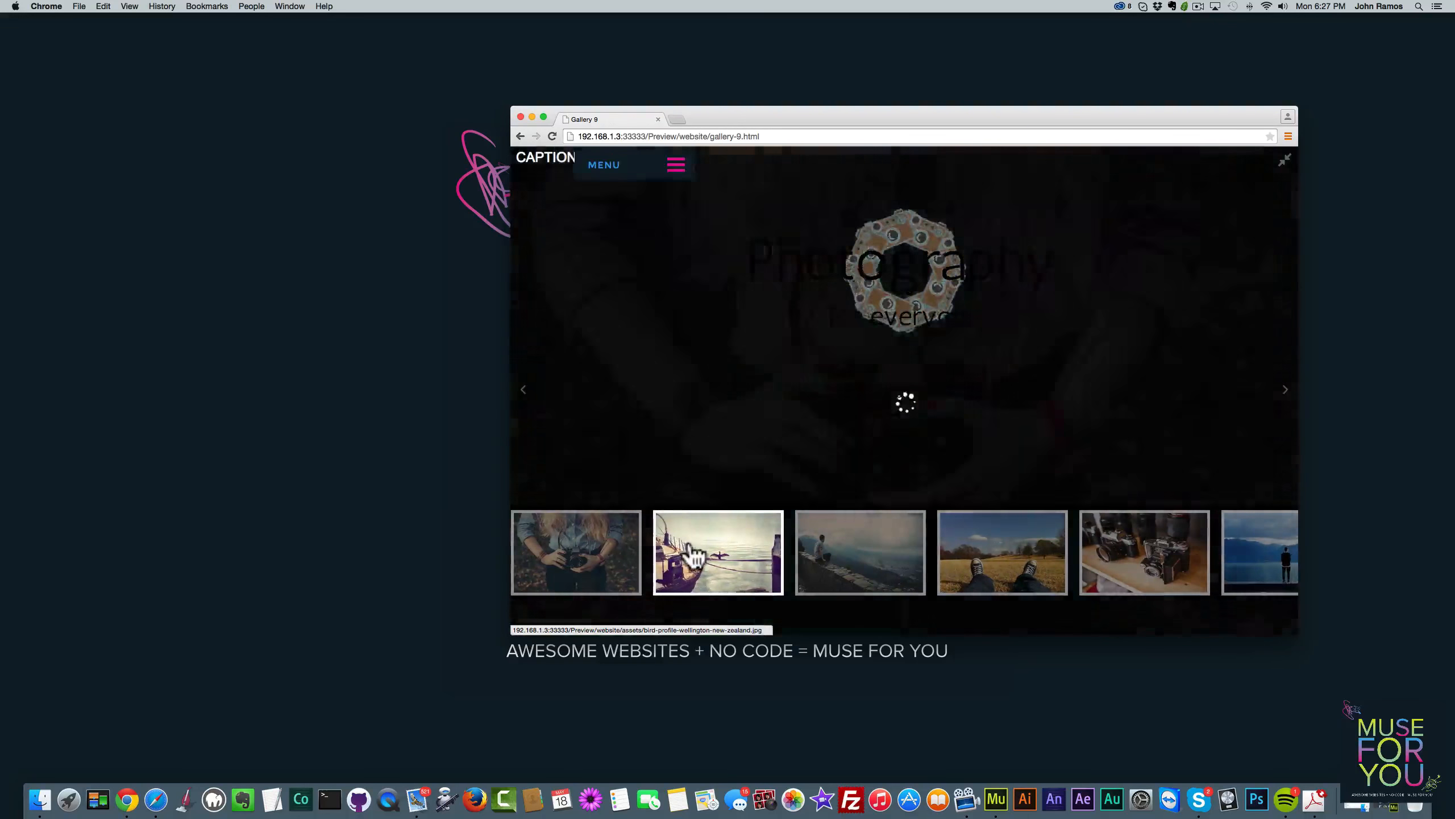
click(863, 570)
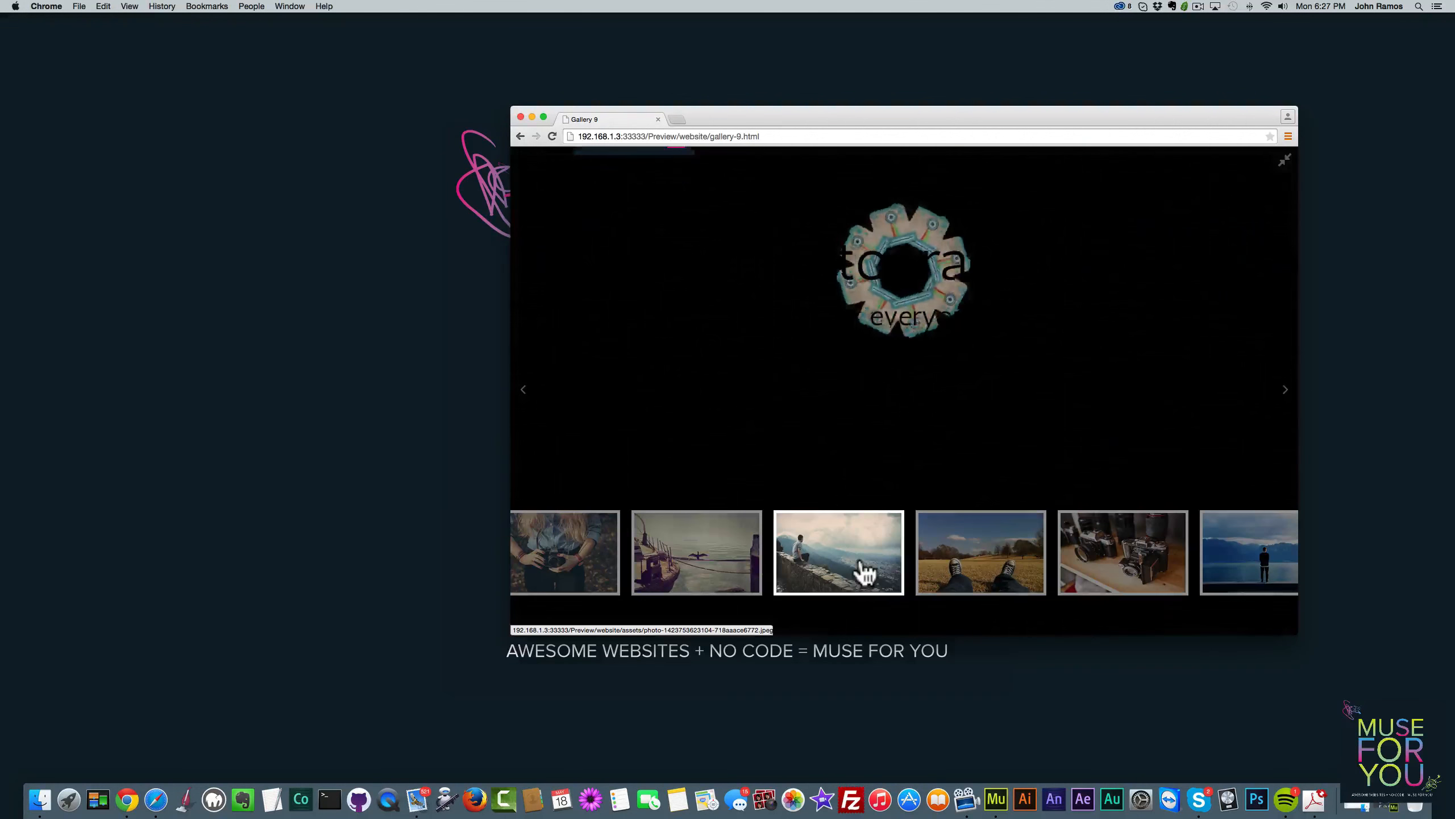
click(573, 556)
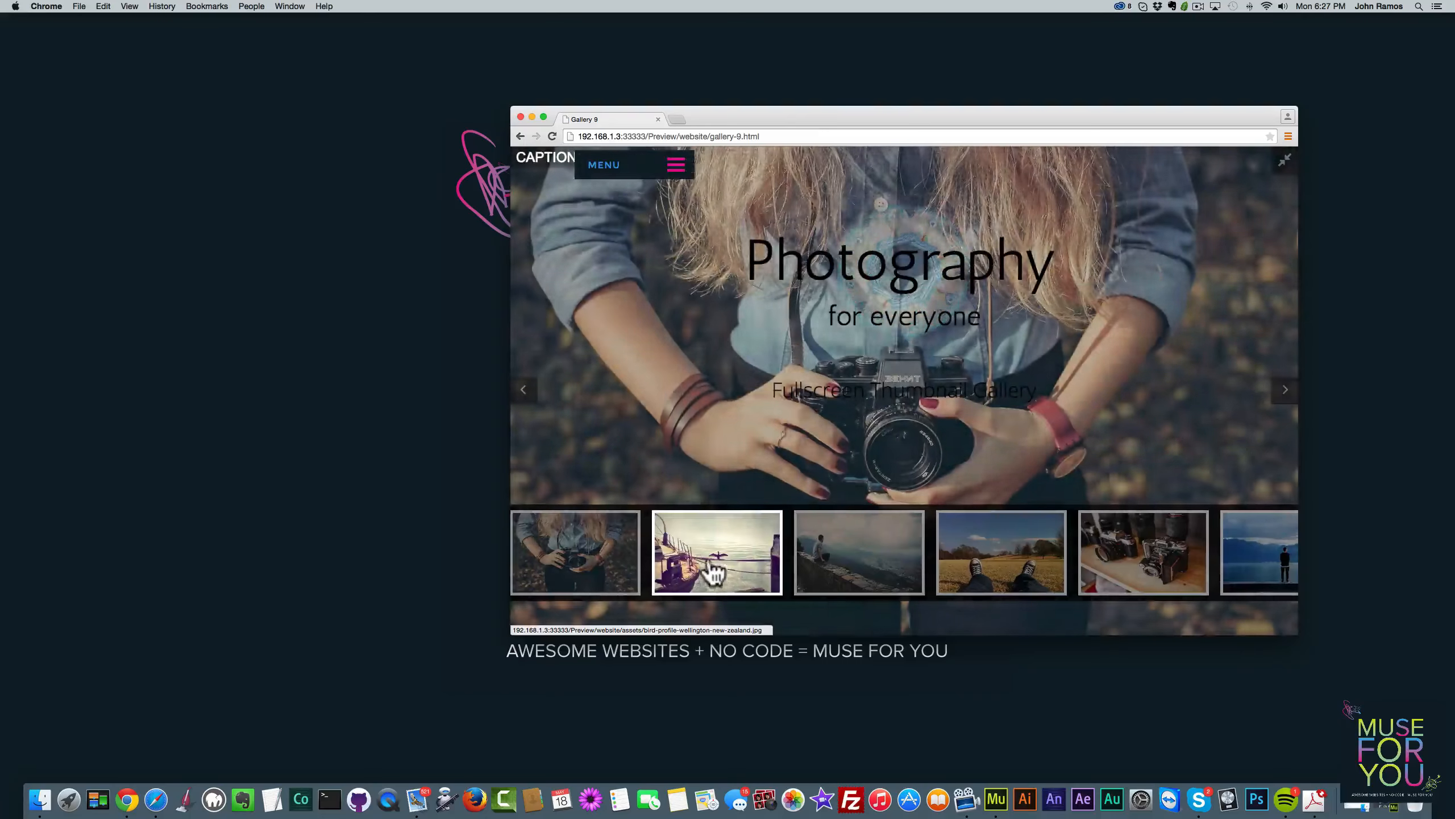
click(693, 572)
click(828, 565)
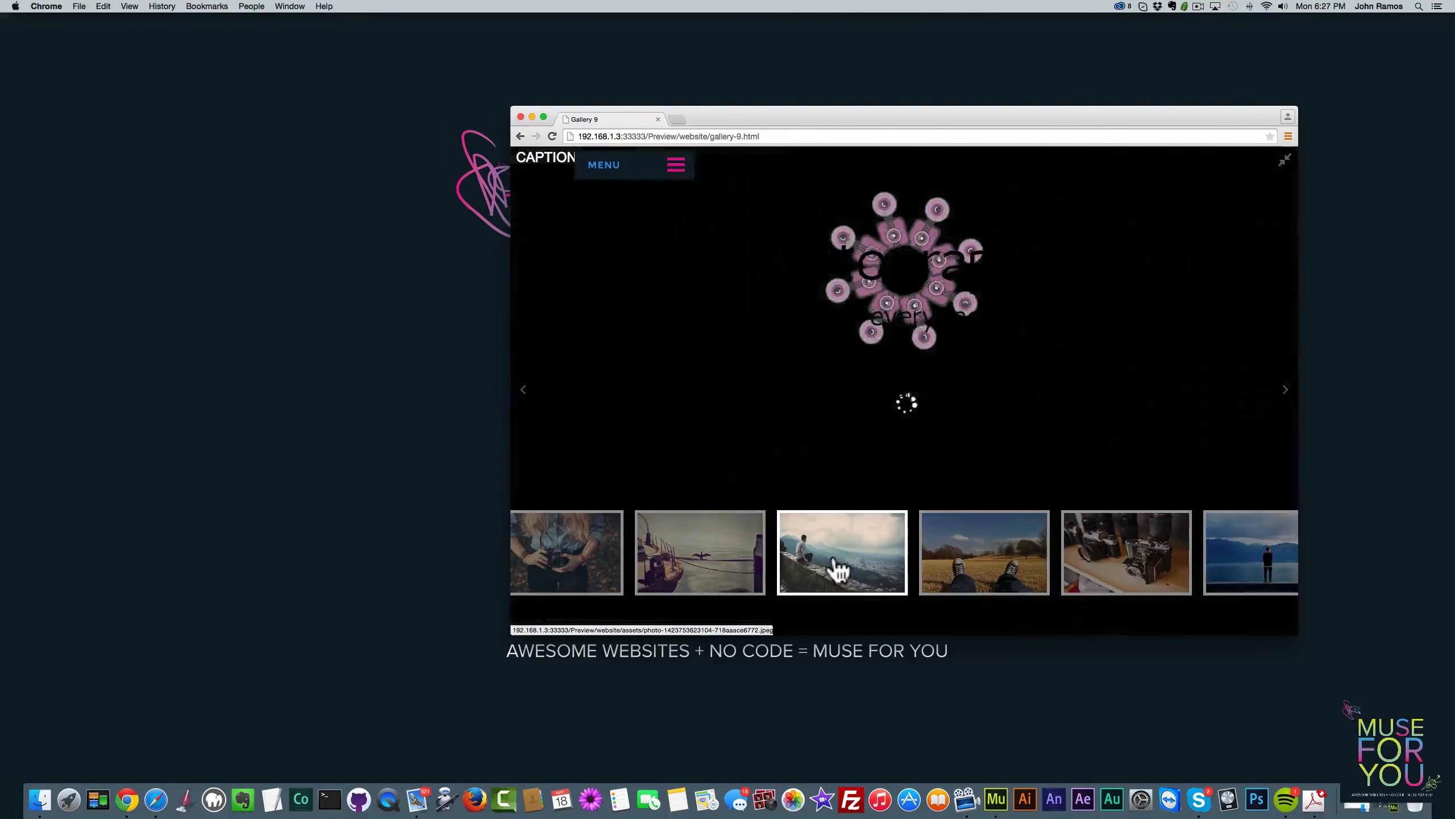
click(1014, 586)
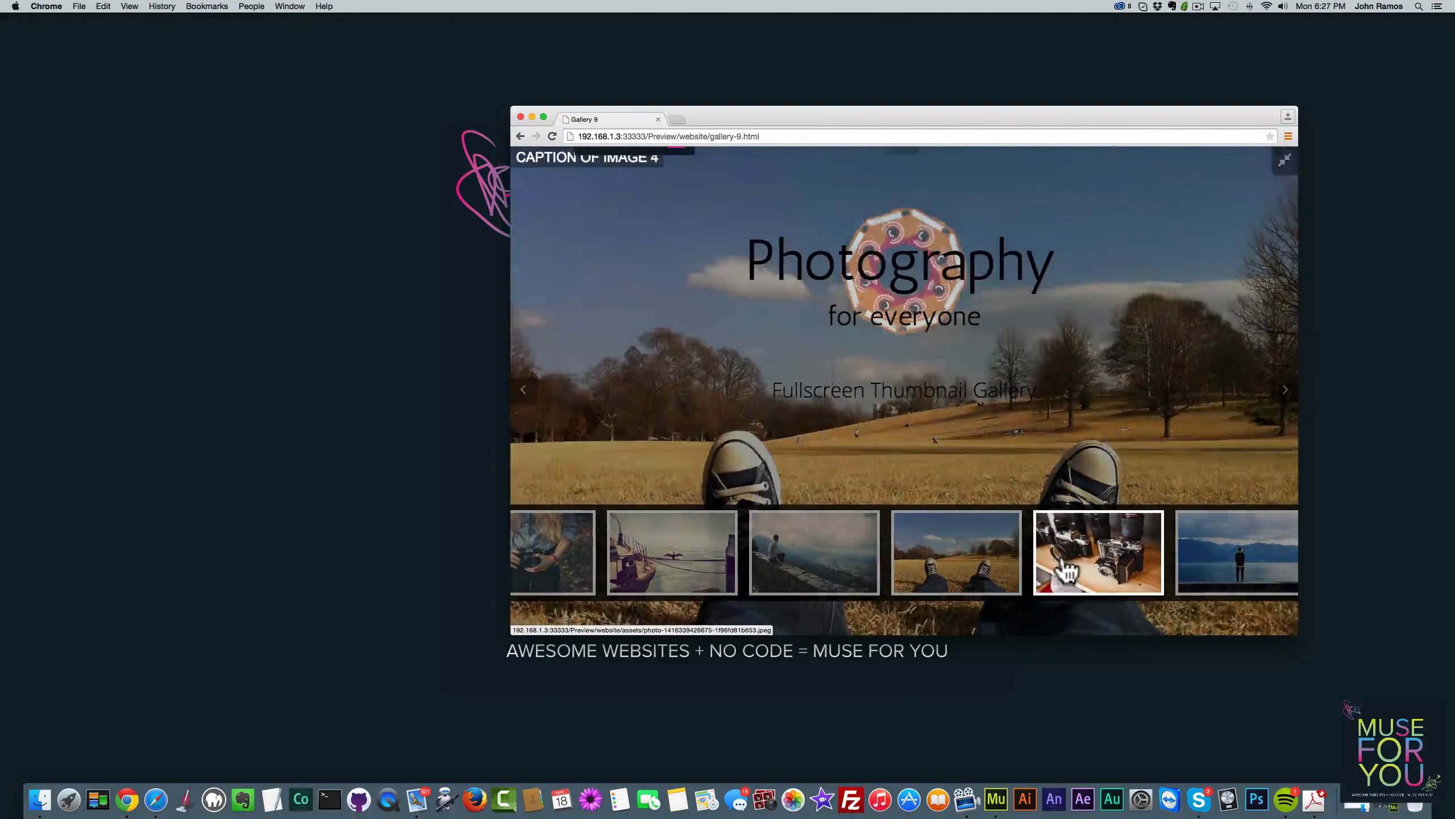
click(1089, 559)
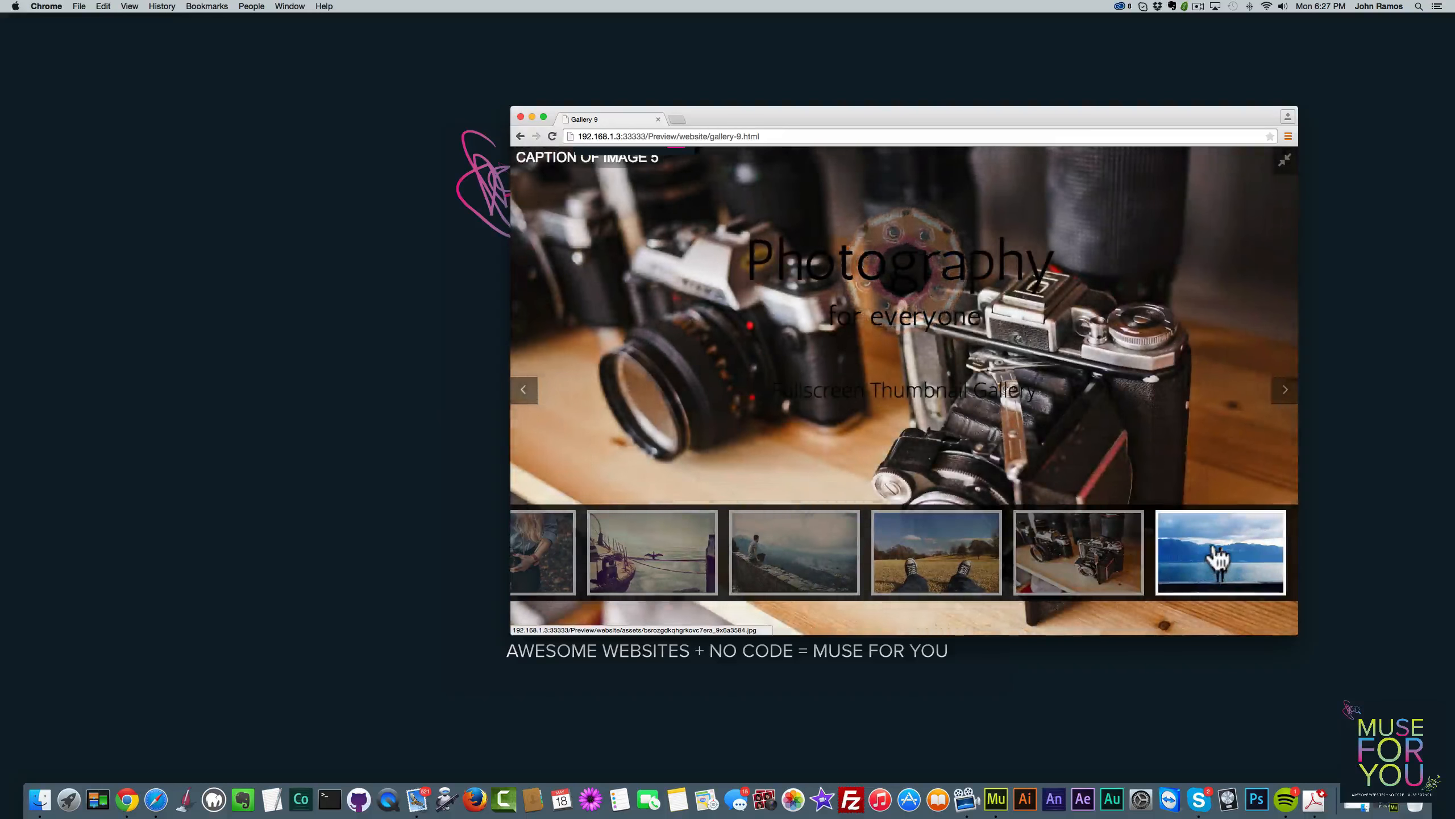
click(1217, 564)
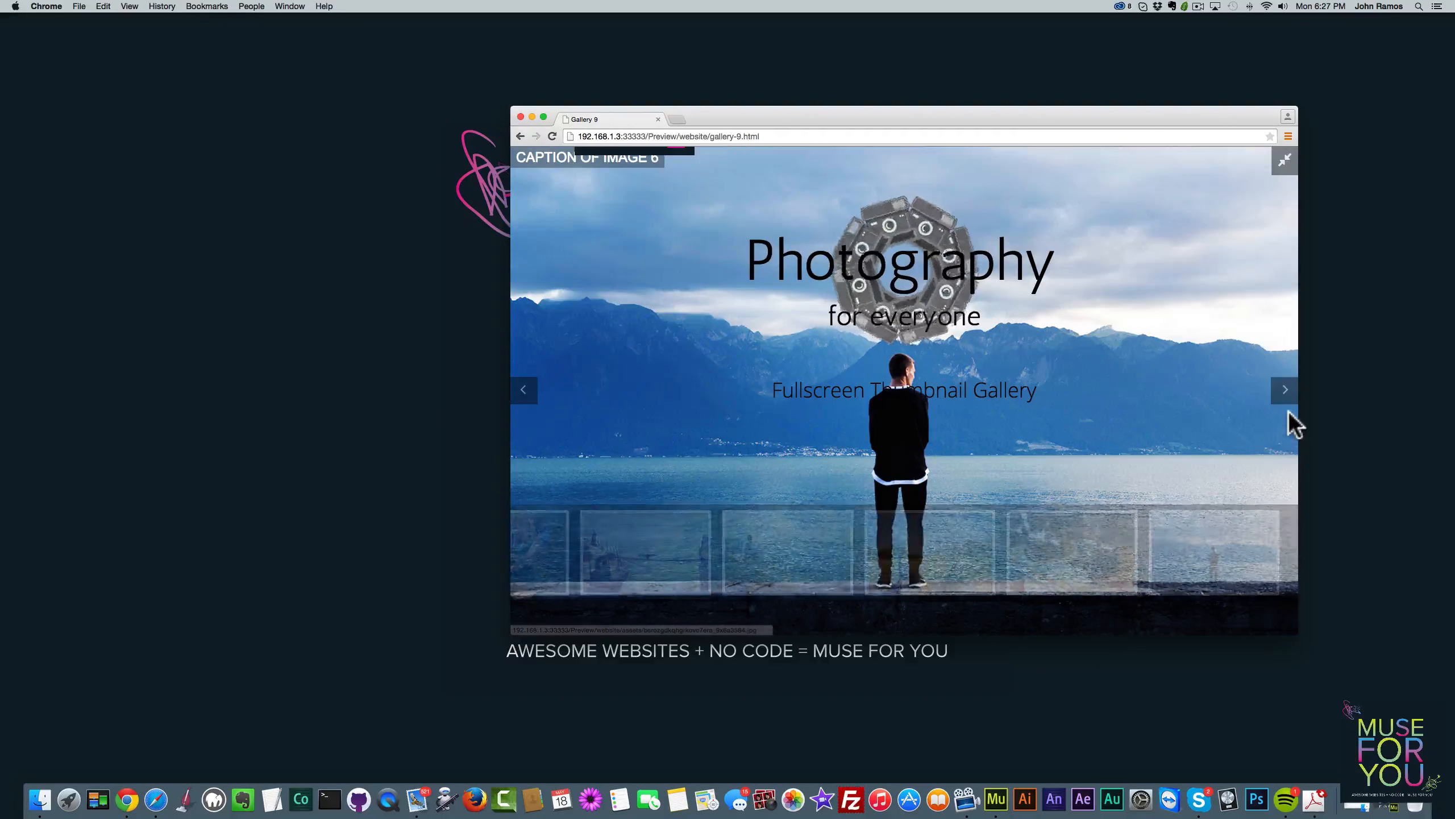
Page forward to image 1, switch the gallery to fit whole images in the window, and page forward to image 6
click(1286, 398)
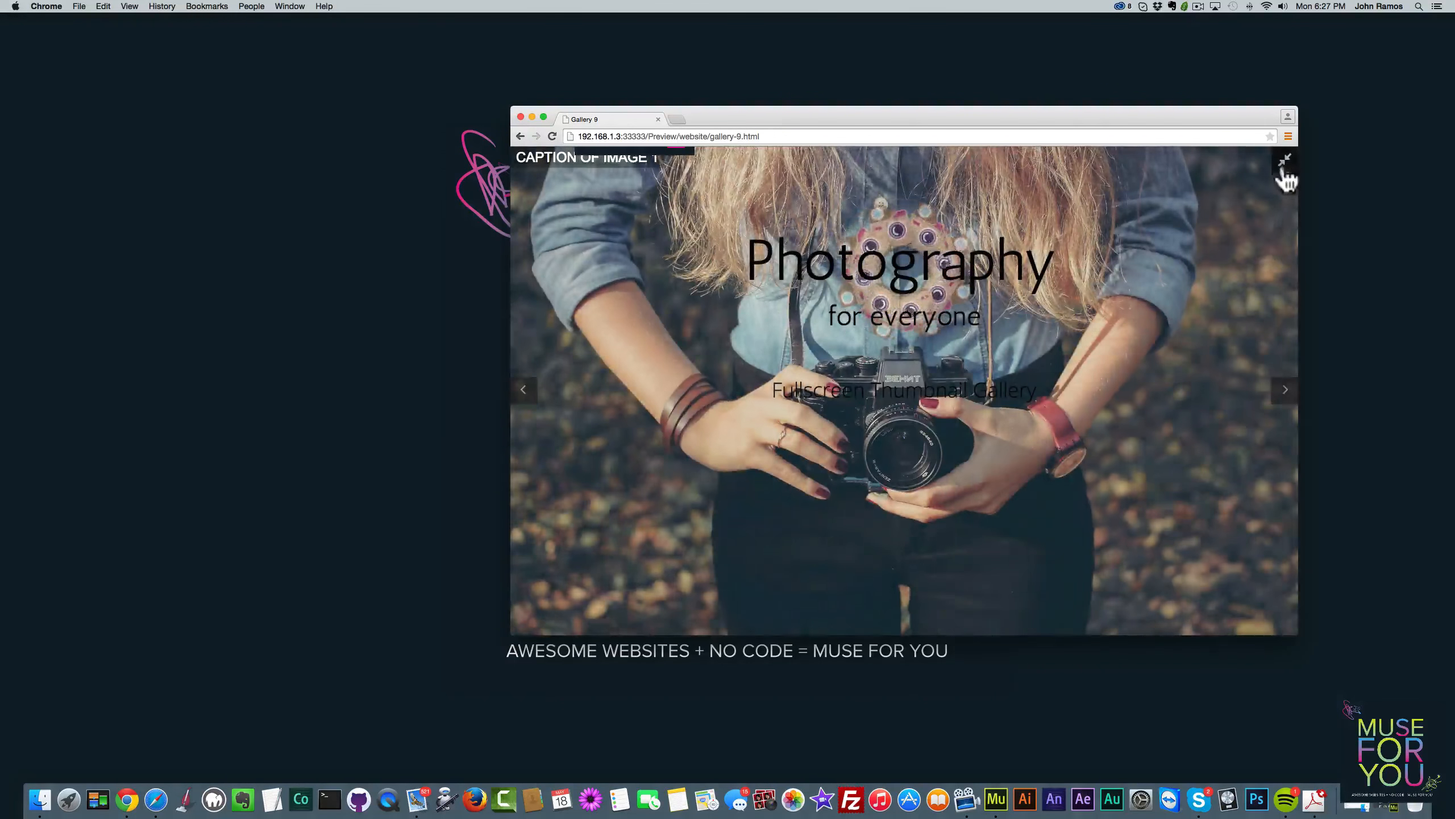
click(1285, 160)
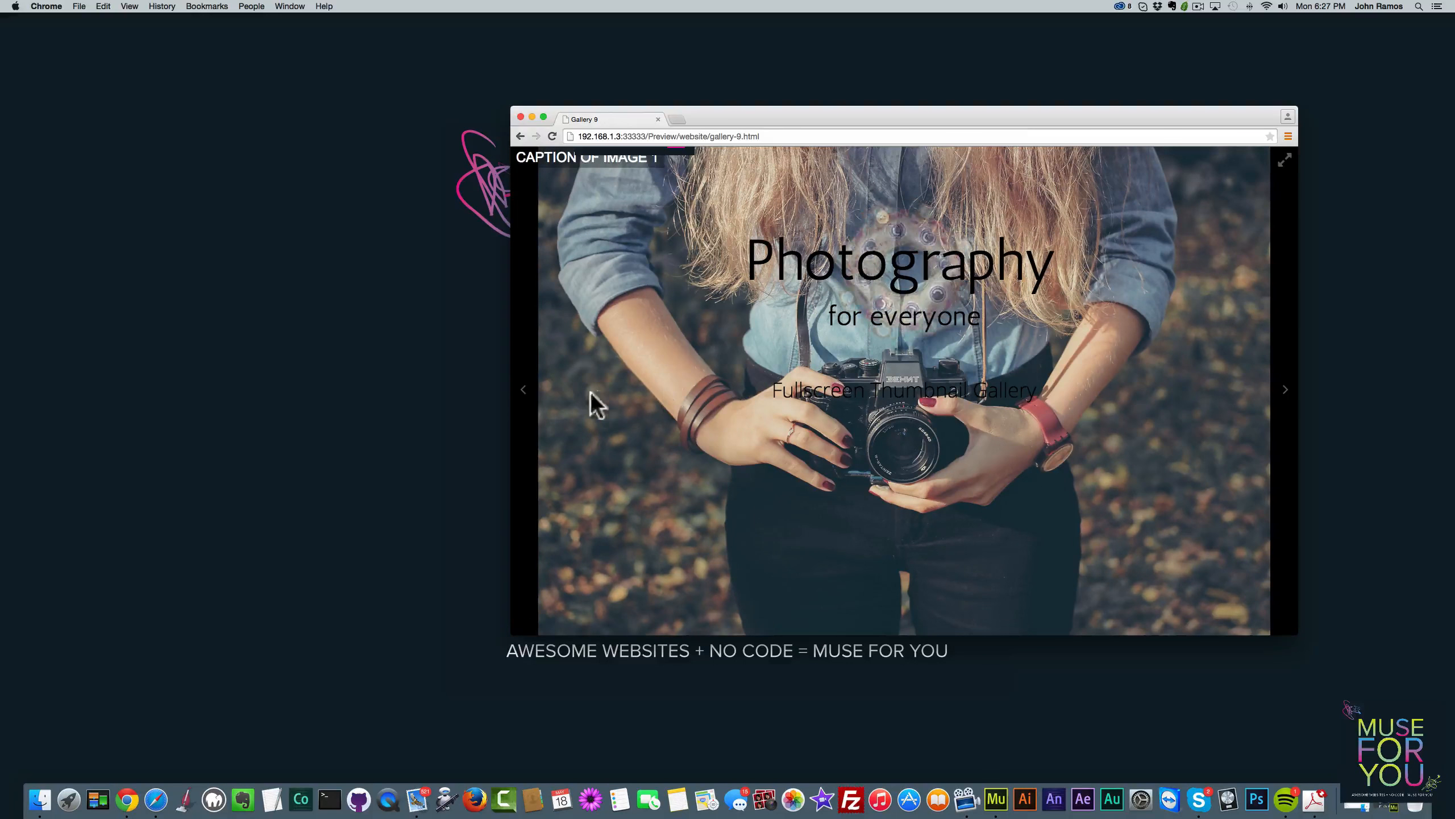
click(1286, 401)
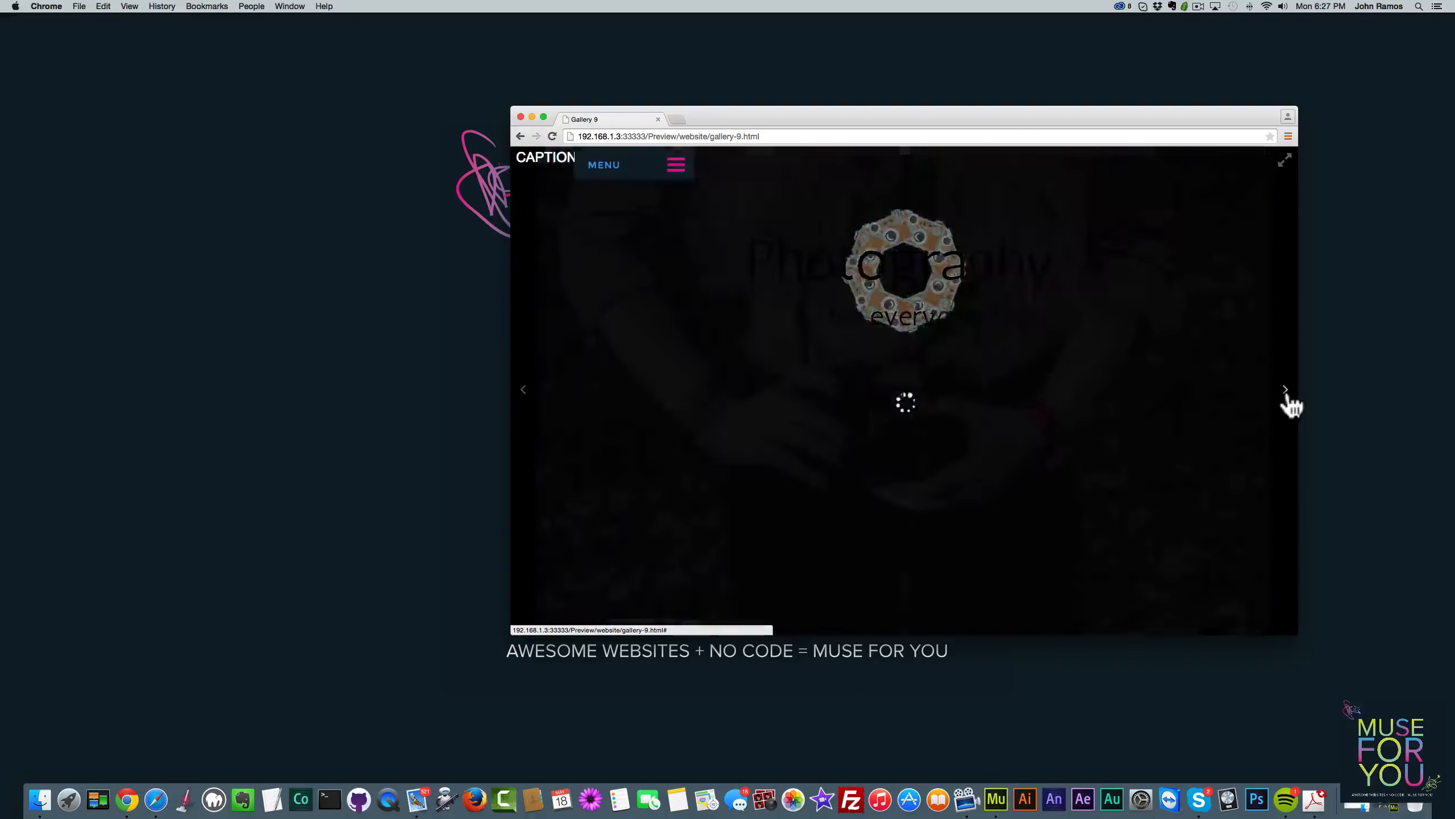
click(1287, 401)
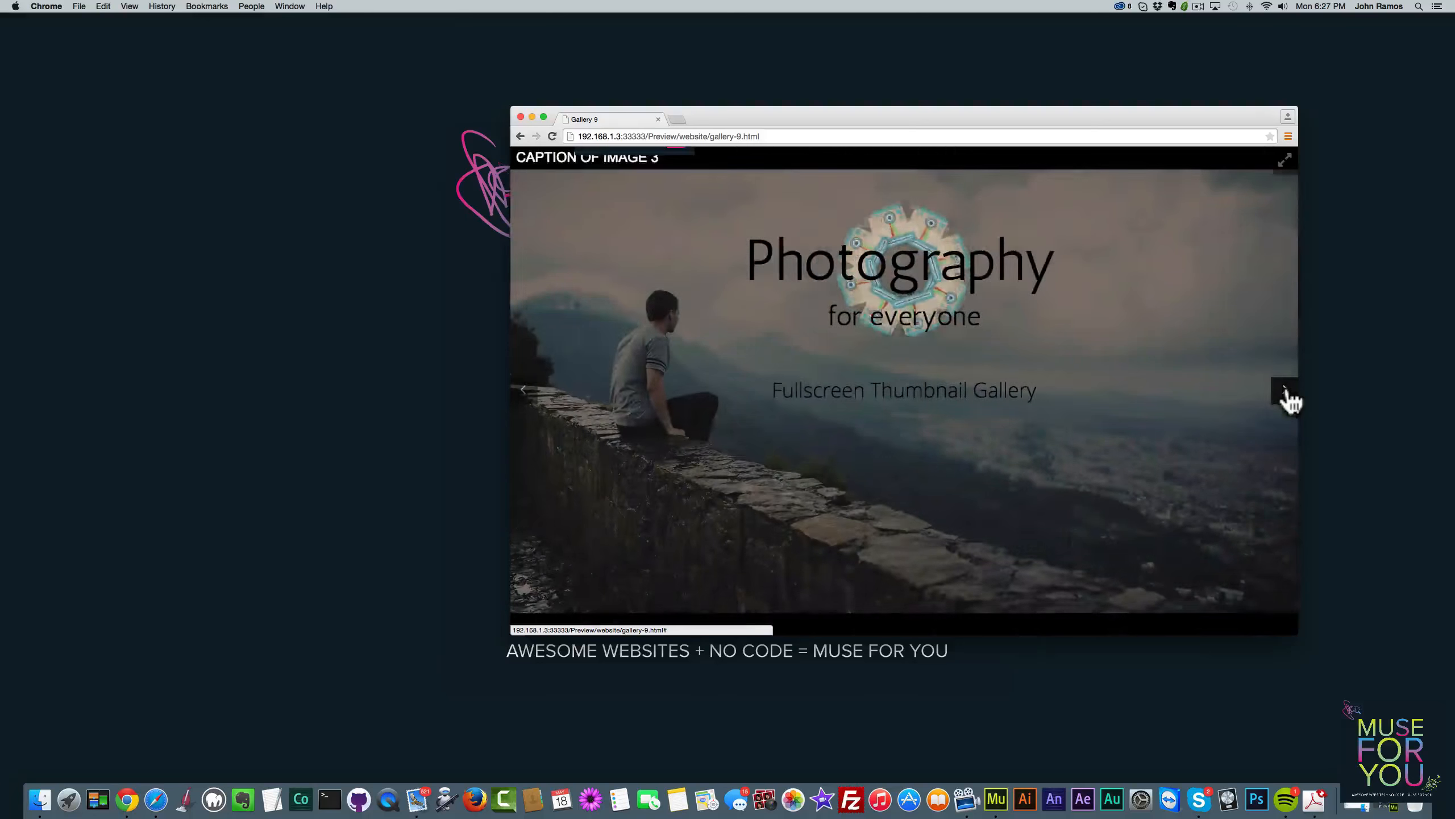
click(1287, 399)
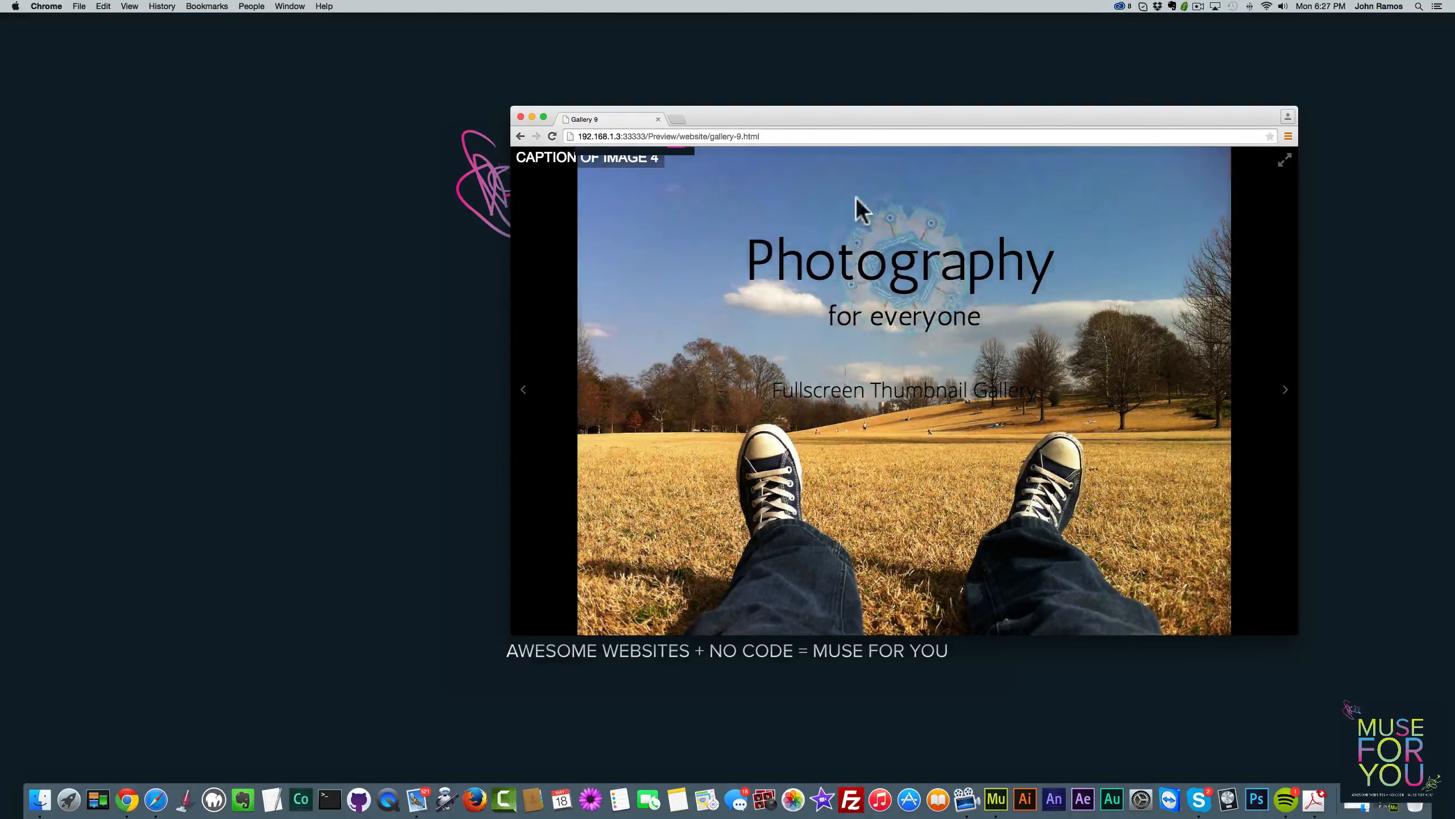
click(1284, 400)
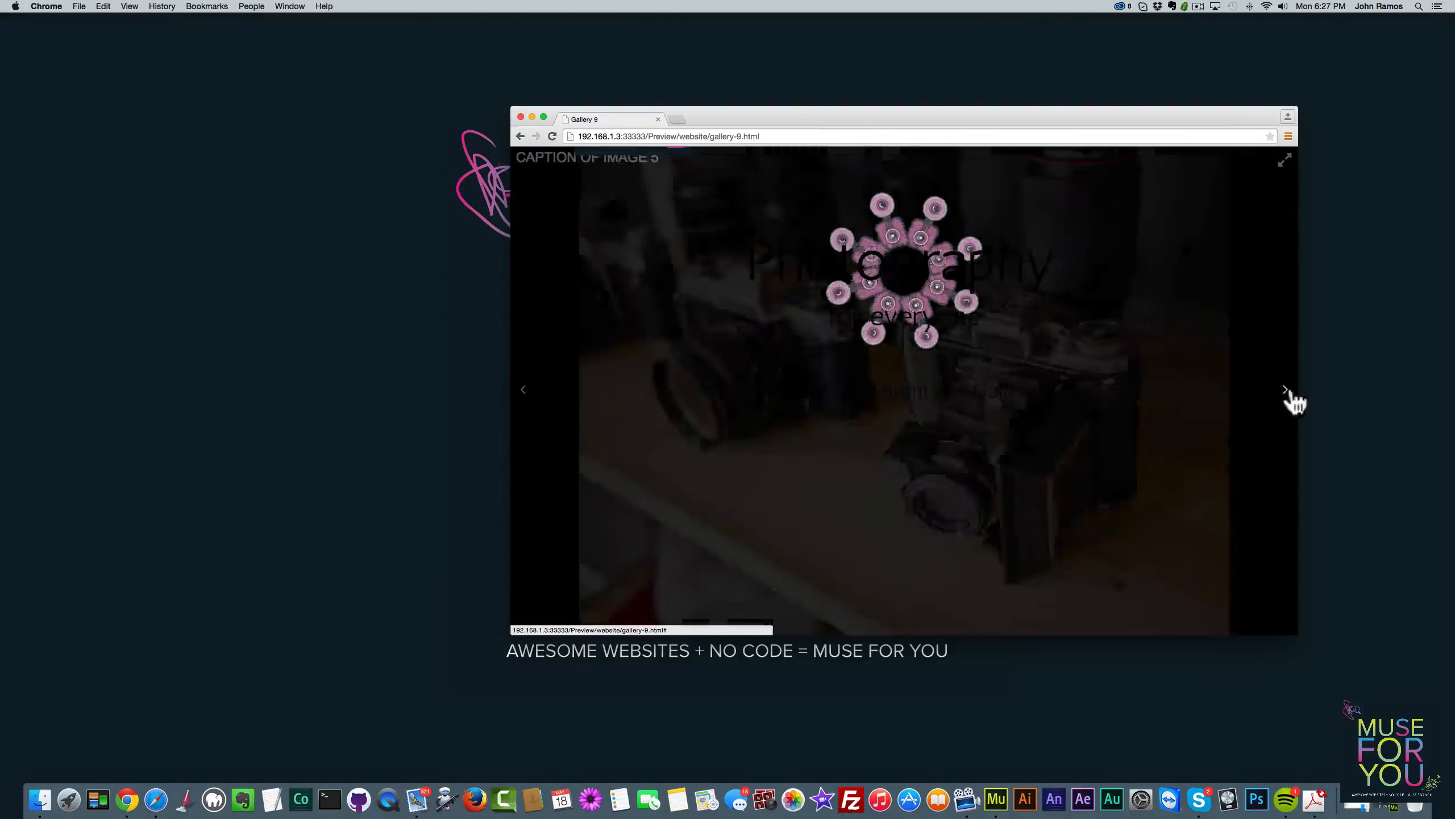
click(1287, 402)
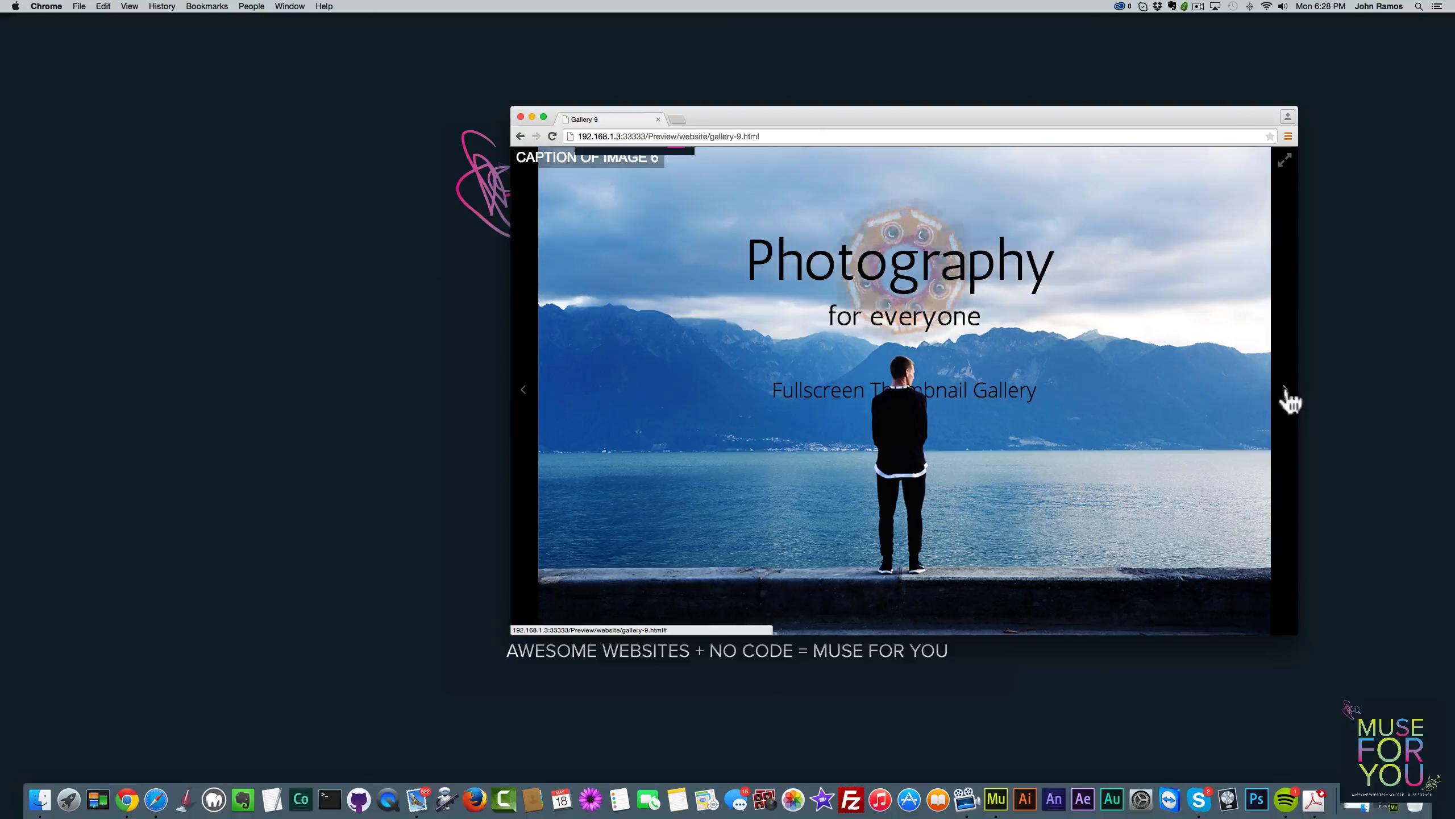
Switch to Adobe Muse and open the Gallery 9 page for design from the website's site plan
mouse_move(1223, 607)
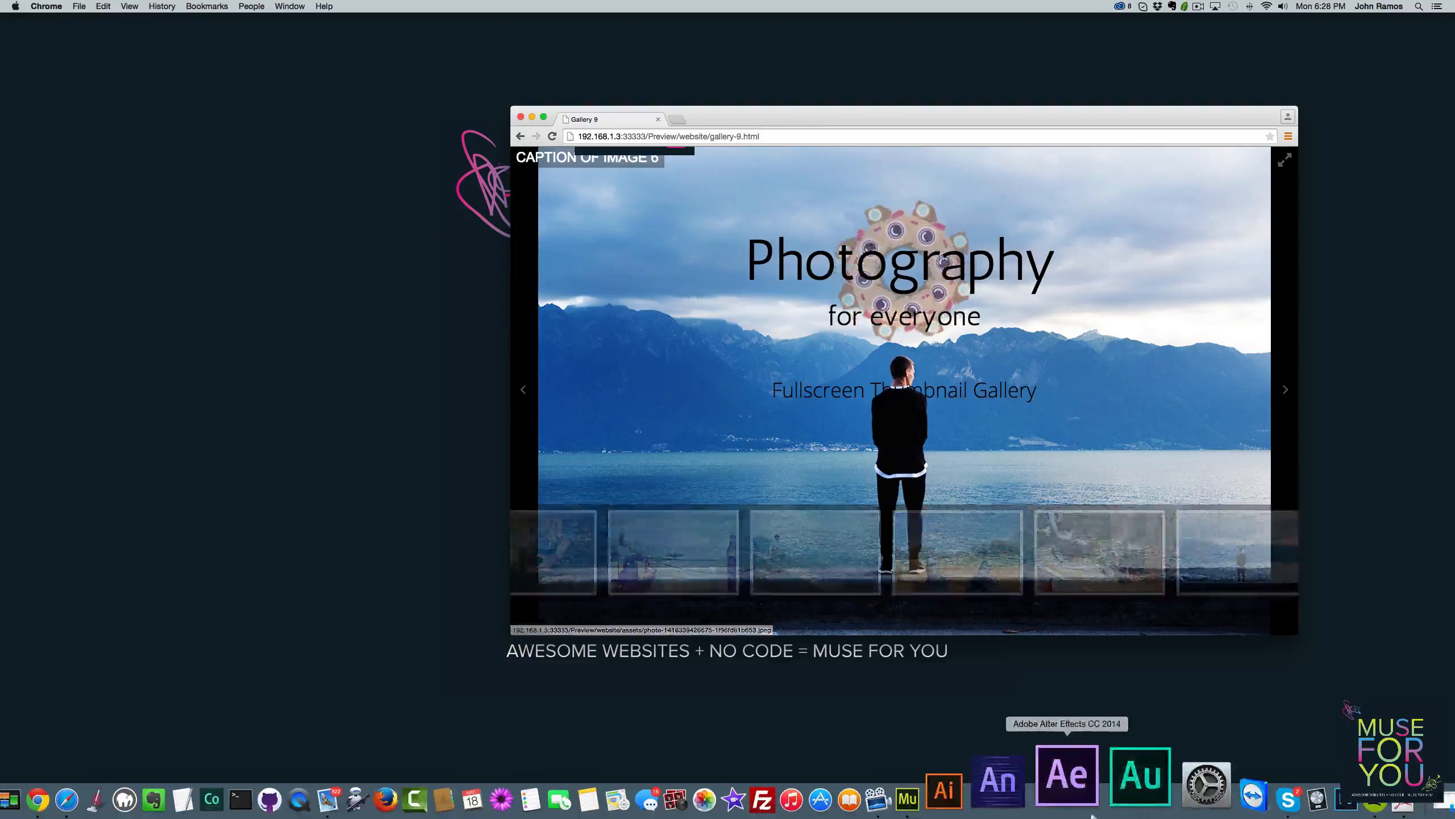
click(1010, 802)
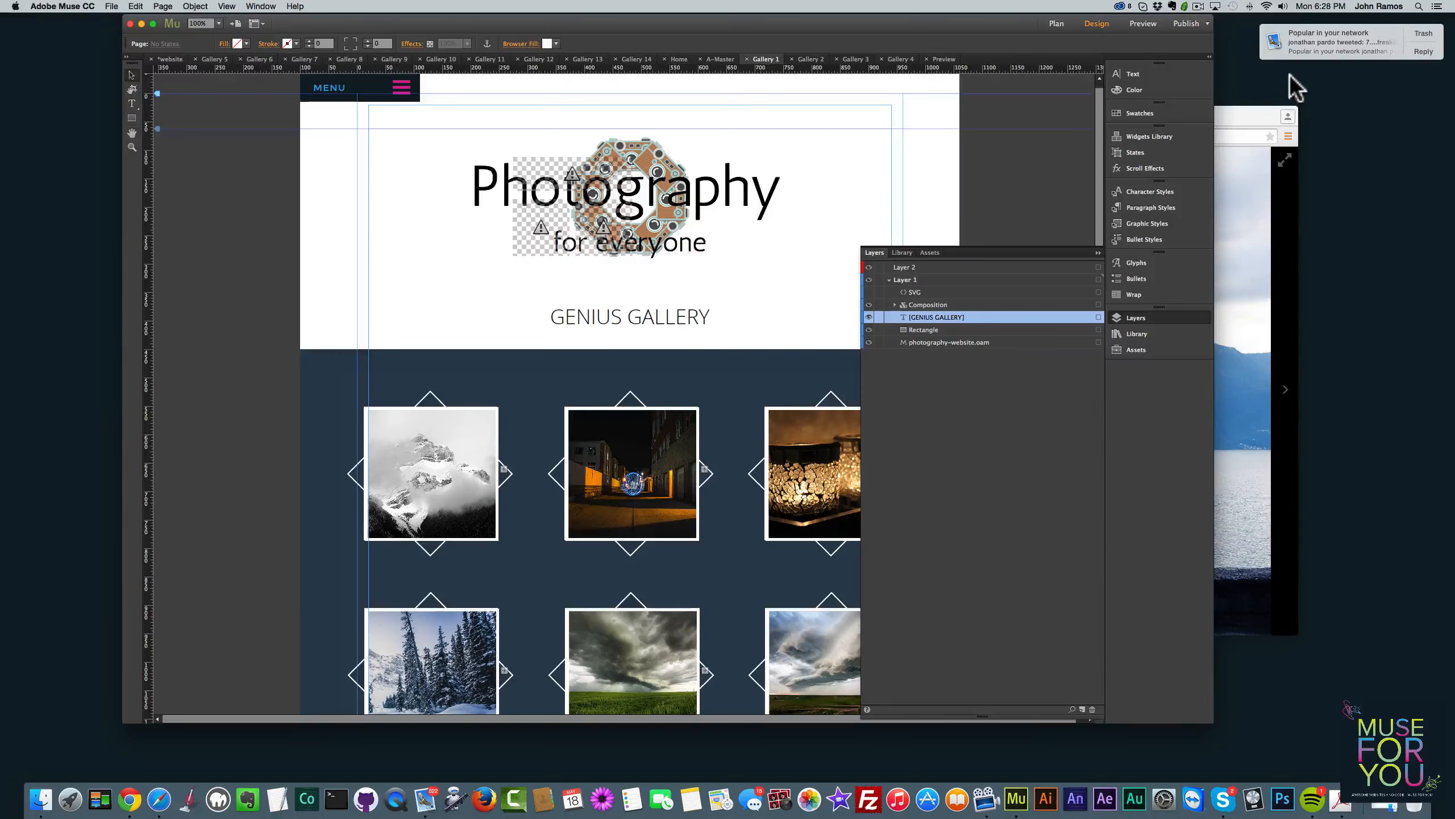
click(169, 59)
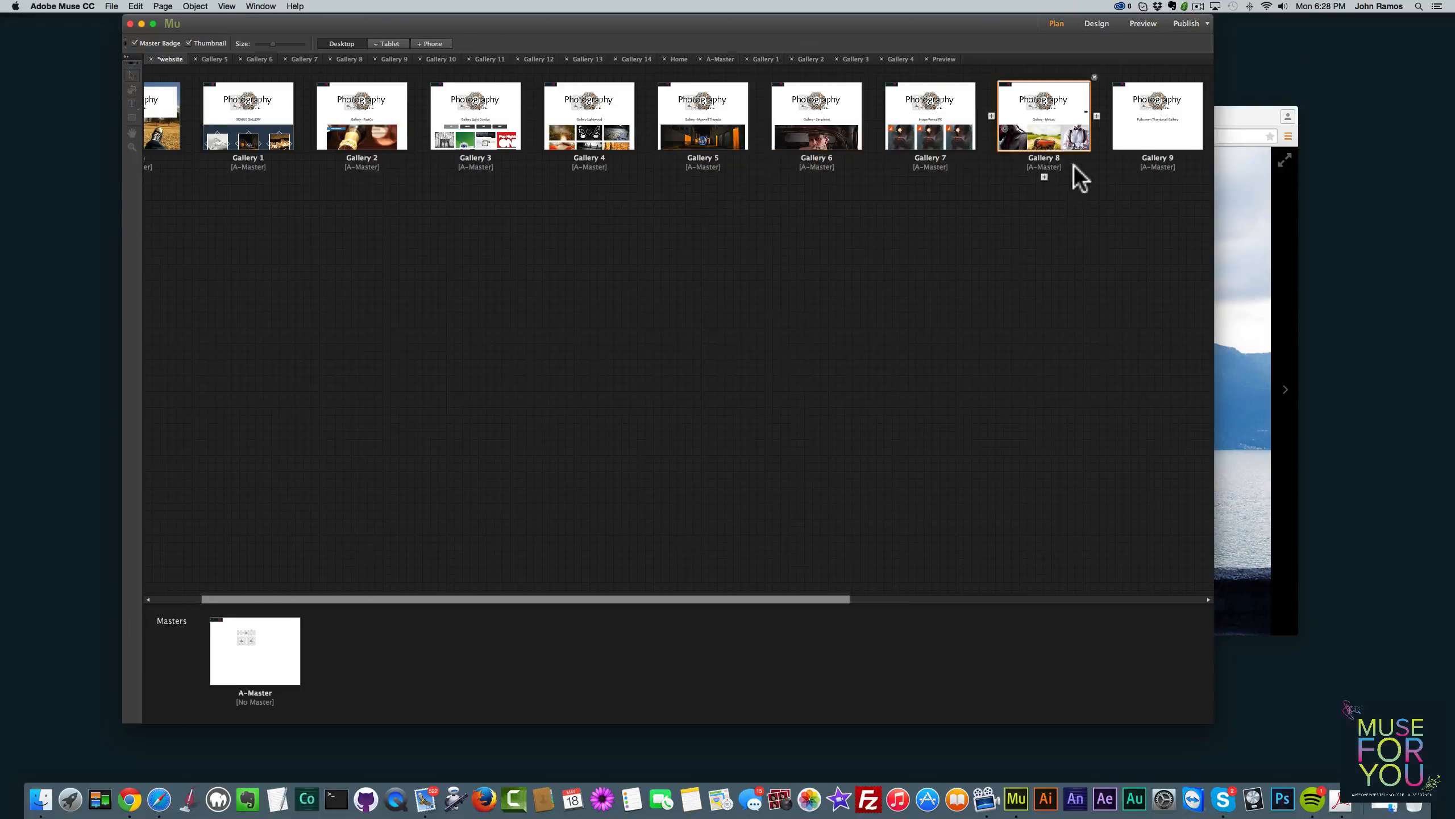
scroll(1074, 165, right, 5)
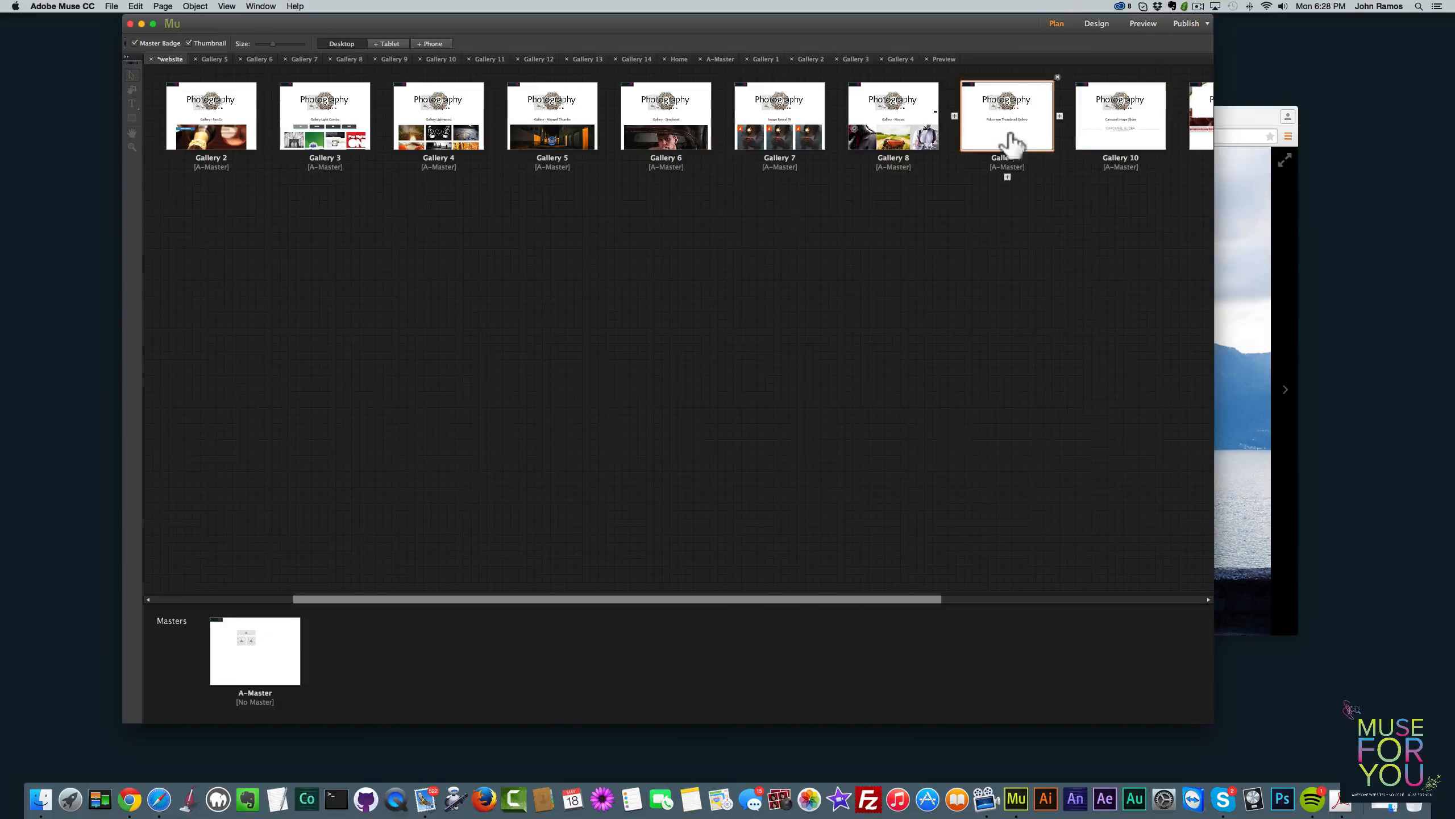
scroll(1012, 143, right, 2)
double_click(960, 119)
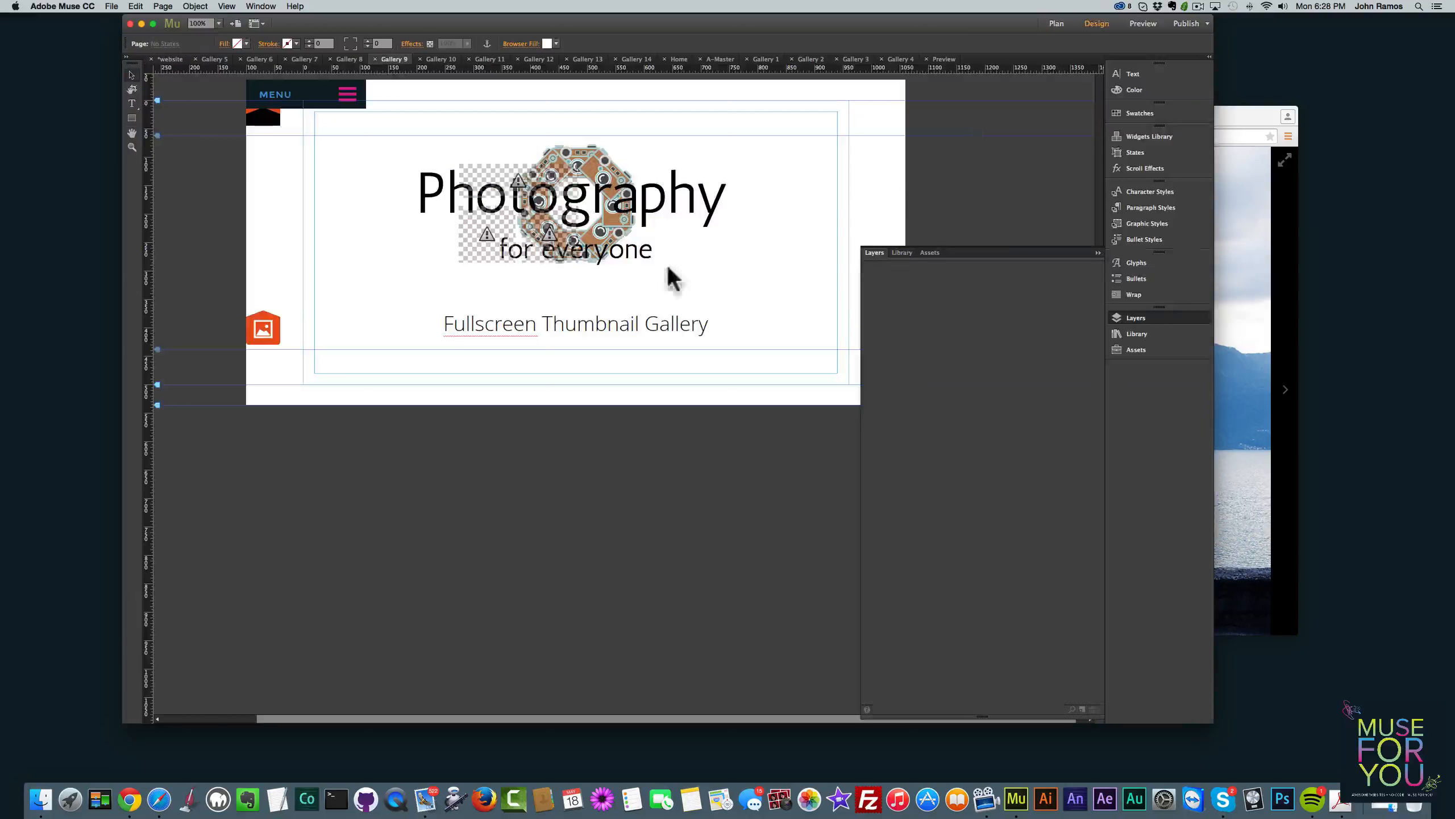
Examine the options of the thumbnail gallery's Image Loader and Gallery Controller widgets, and minimize Muse to get back to the browser
click(290, 308)
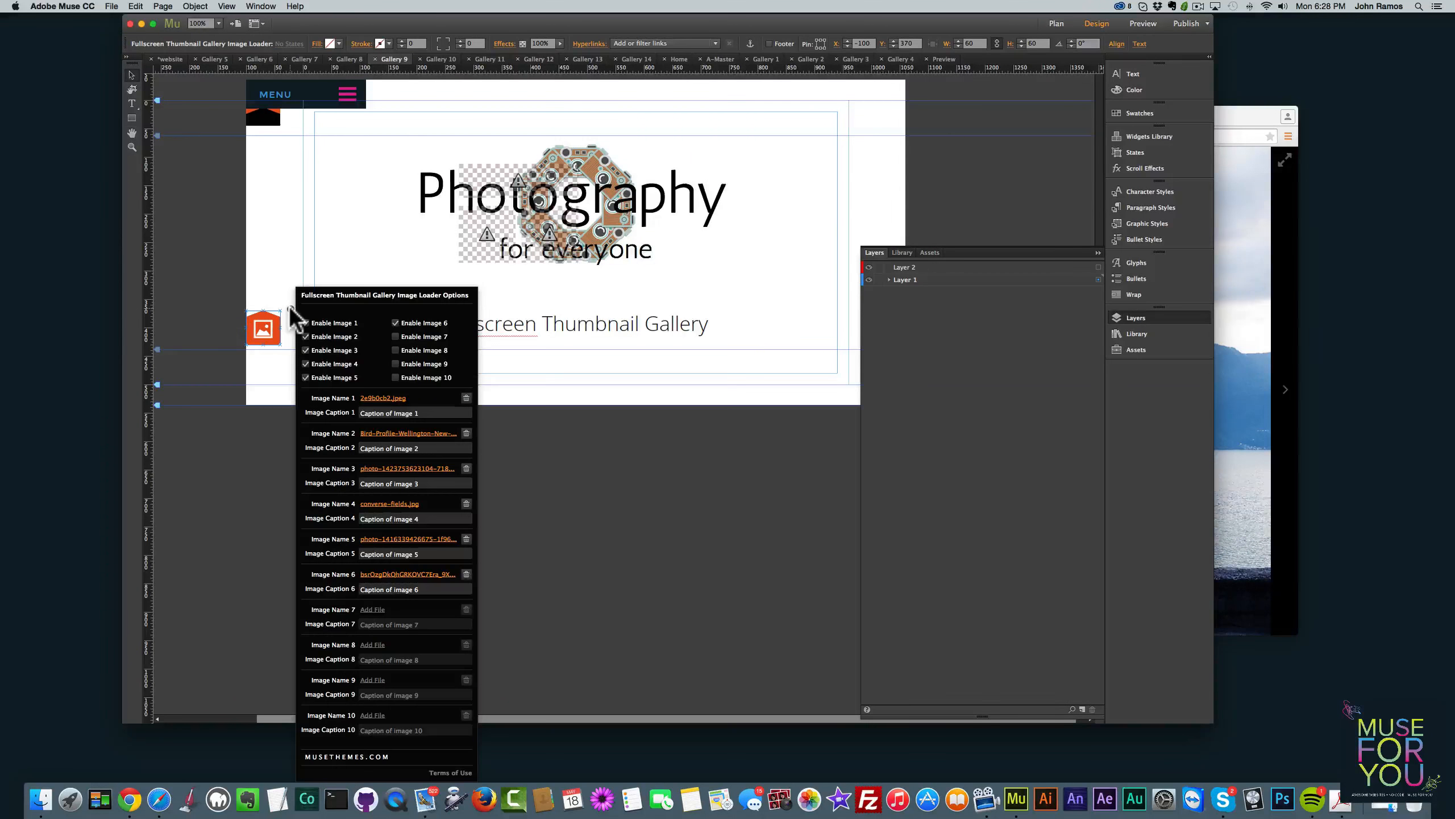
click(271, 118)
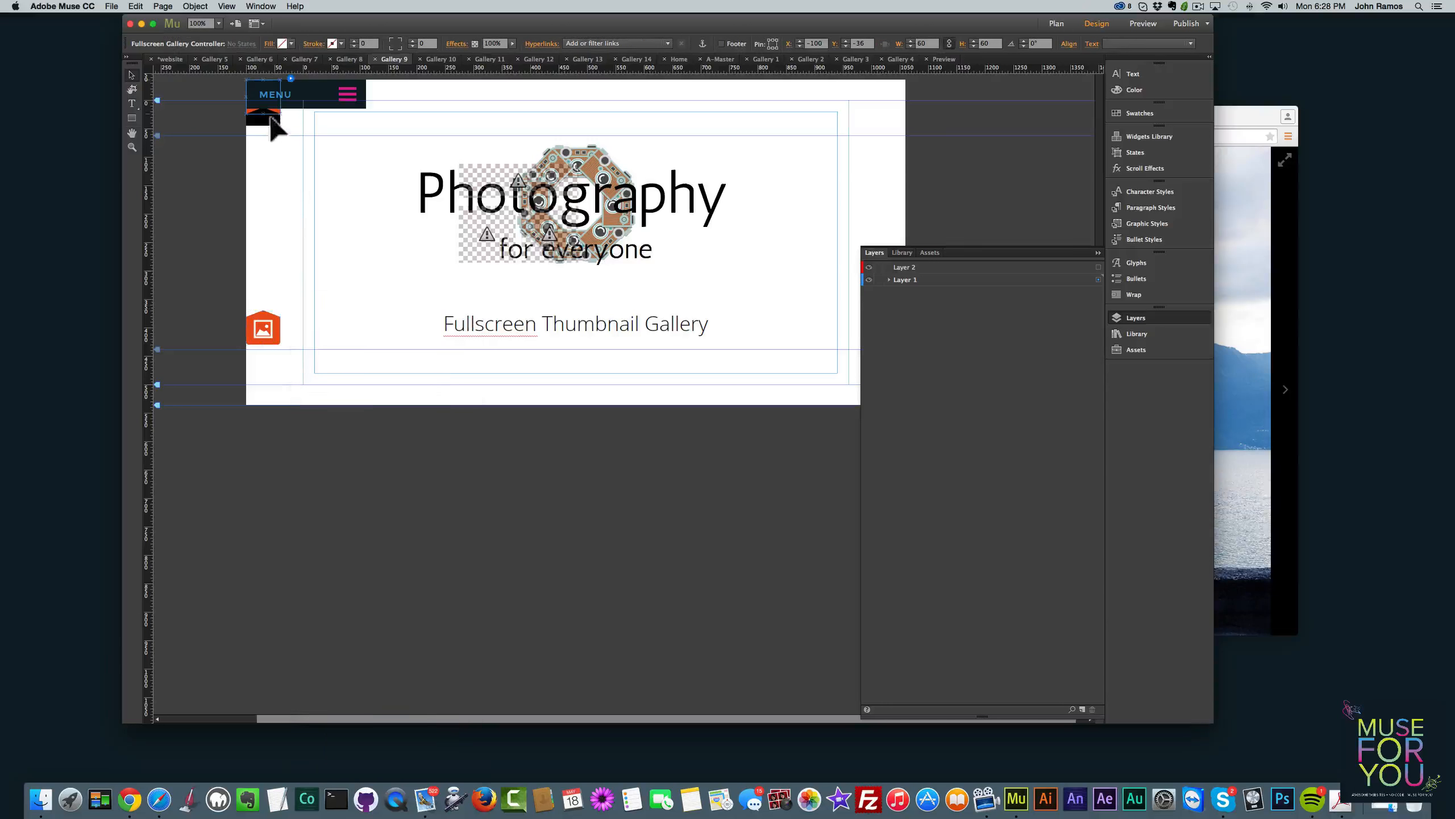
click(290, 79)
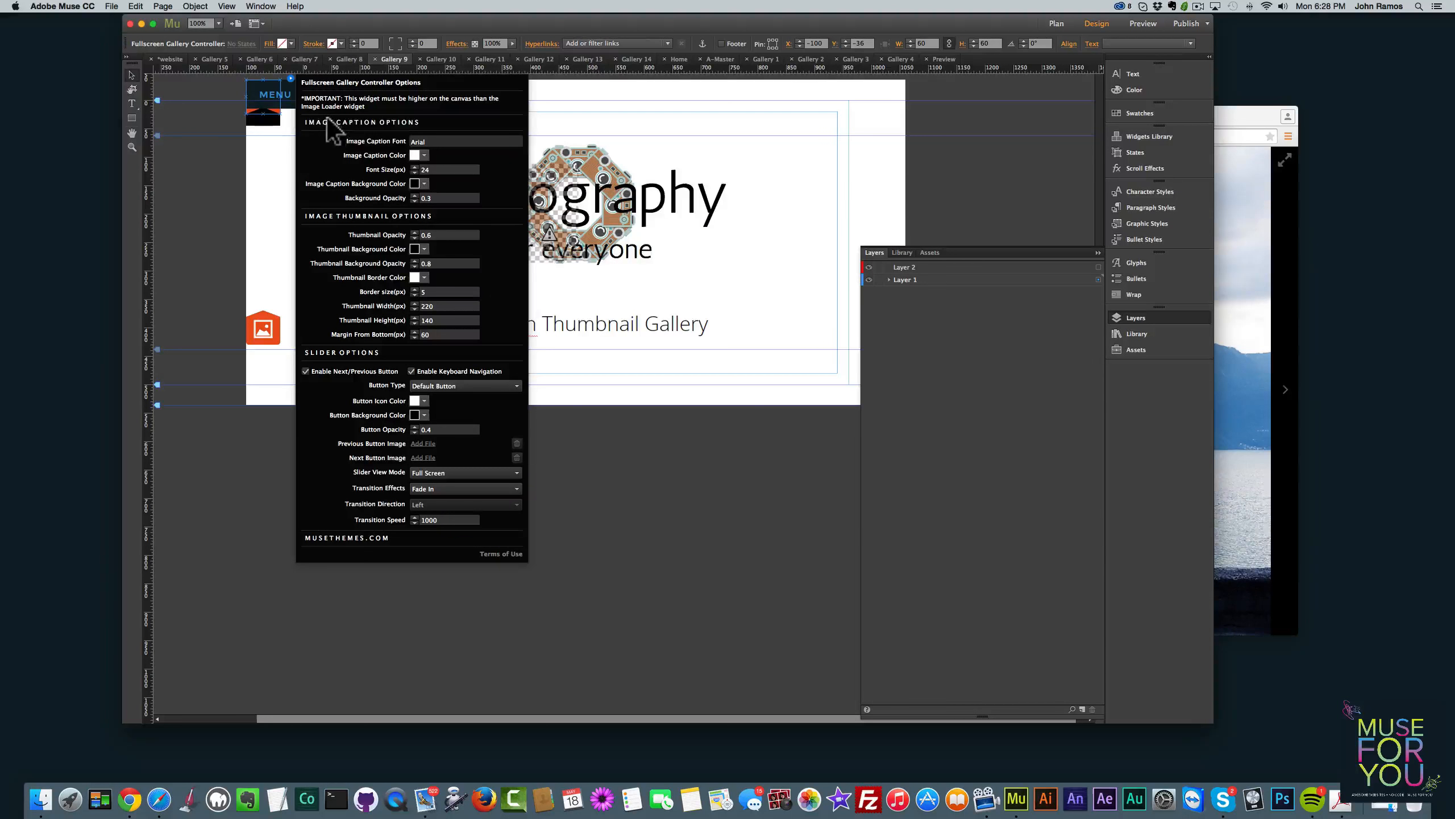
click(290, 79)
click(142, 23)
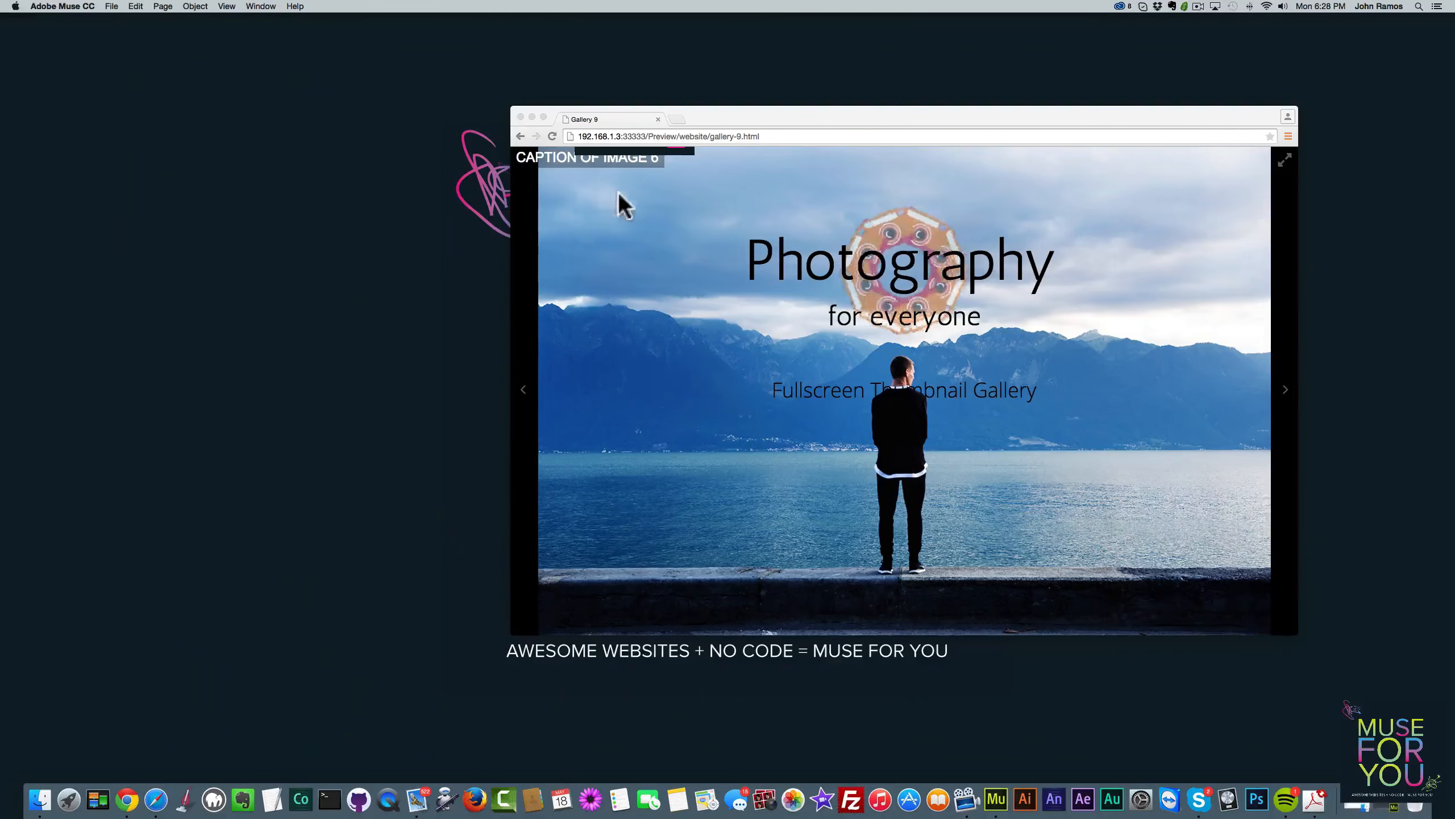
Page the fullscreen gallery forward to image 1, and revisit Gallery 9 by going back to Gallery 8 and forward again
click(1287, 393)
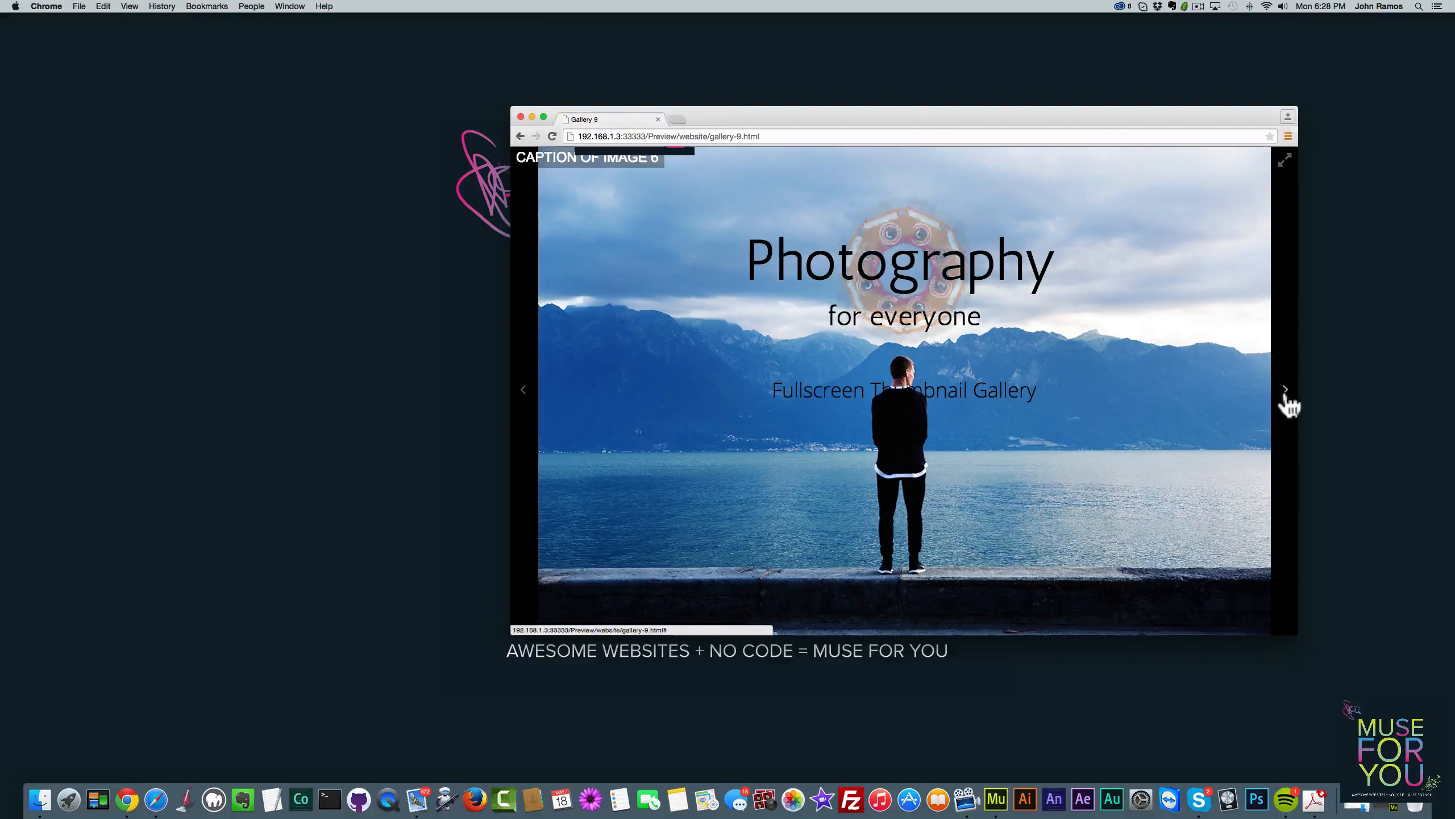
click(1286, 402)
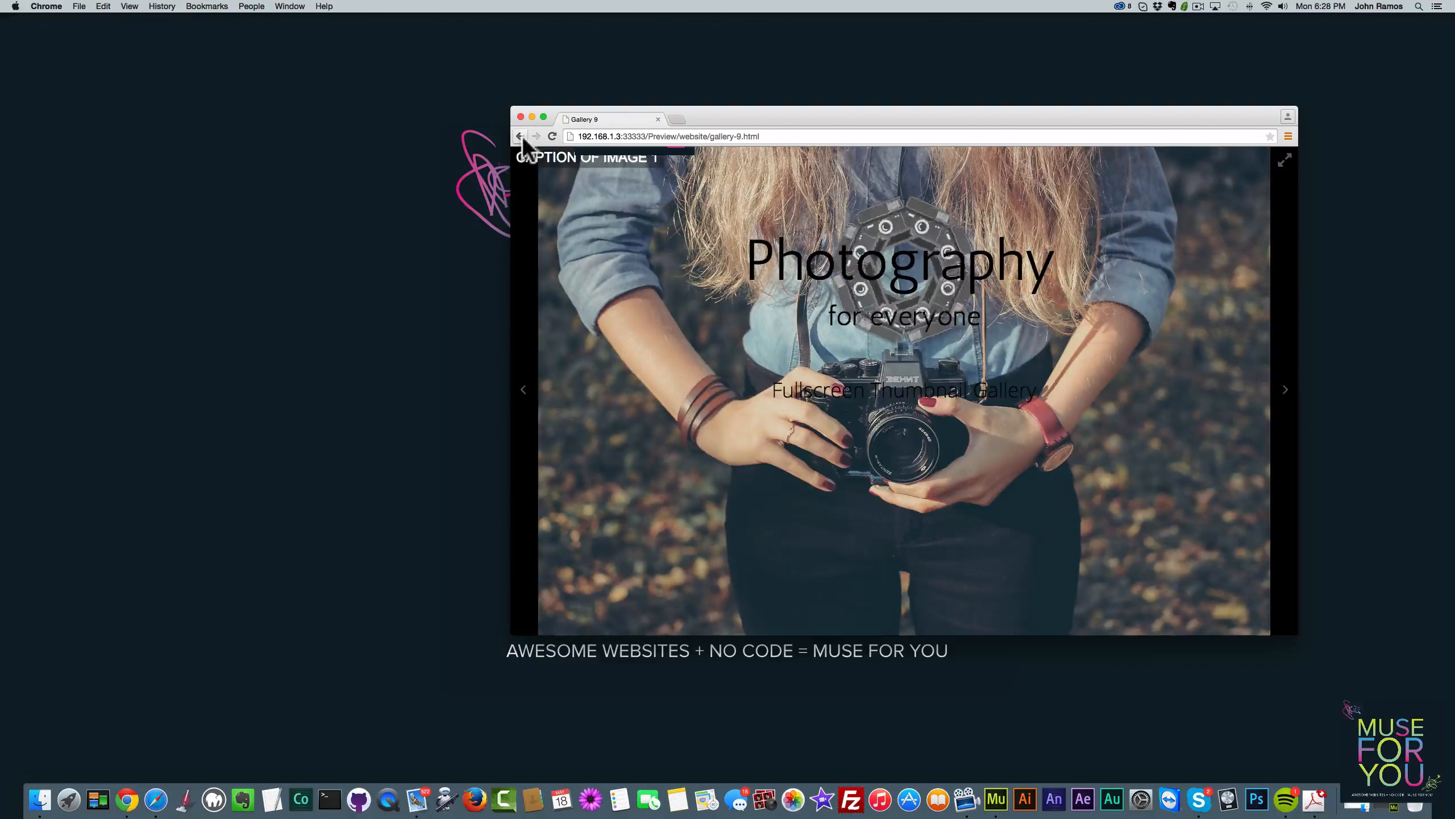
click(521, 136)
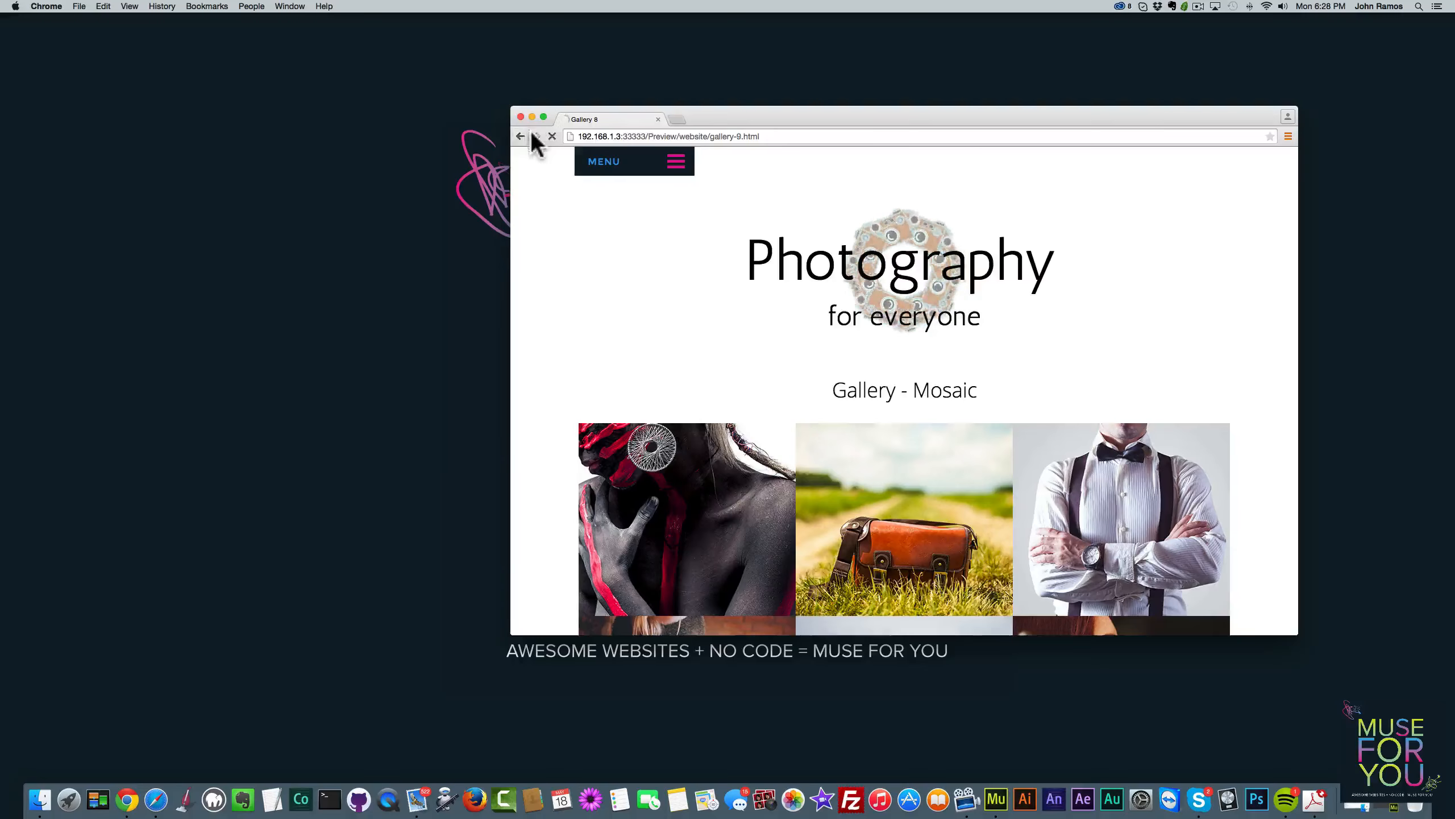
click(536, 136)
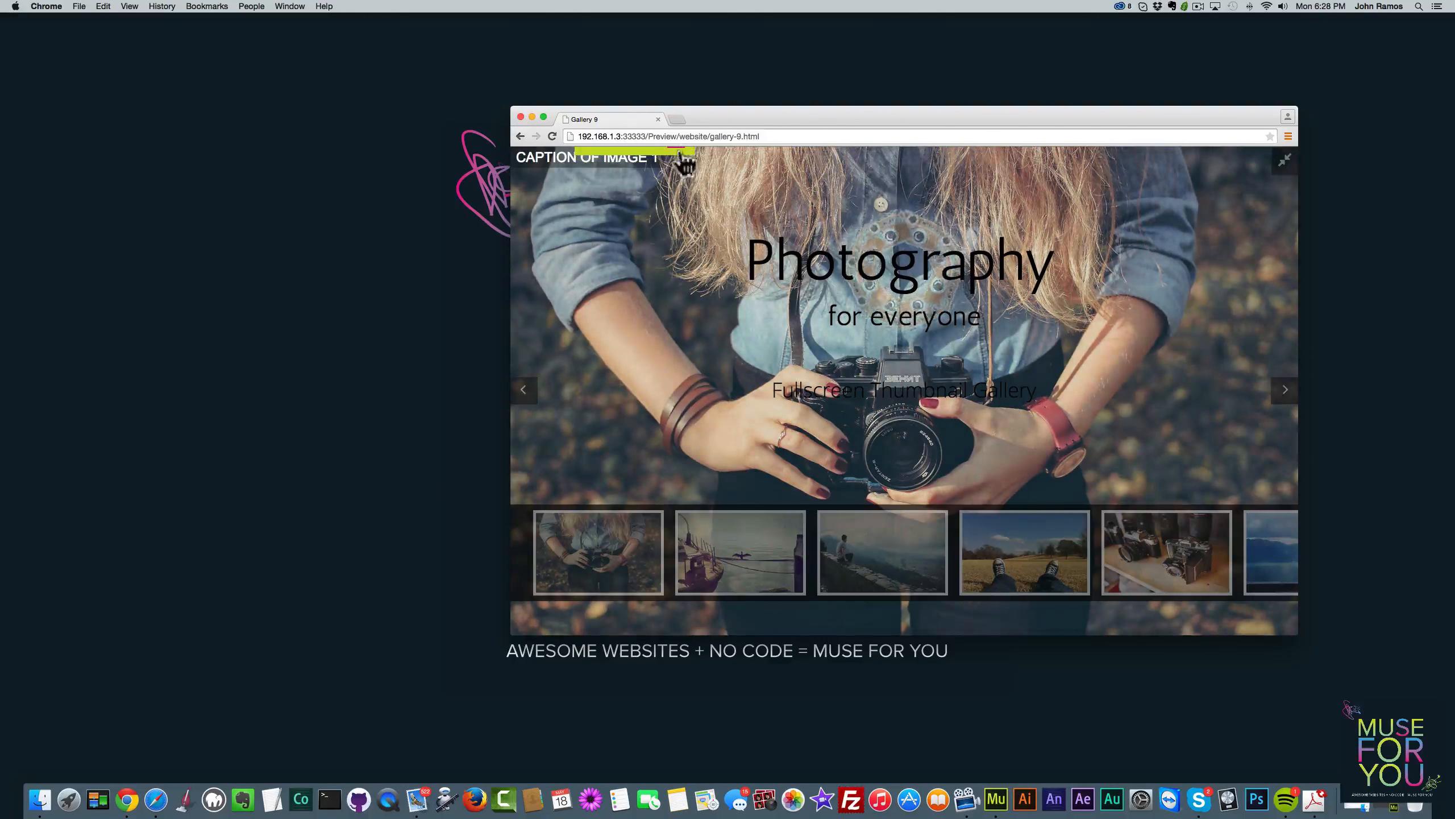
Open the Gallery 10 page from the site menu
click(685, 161)
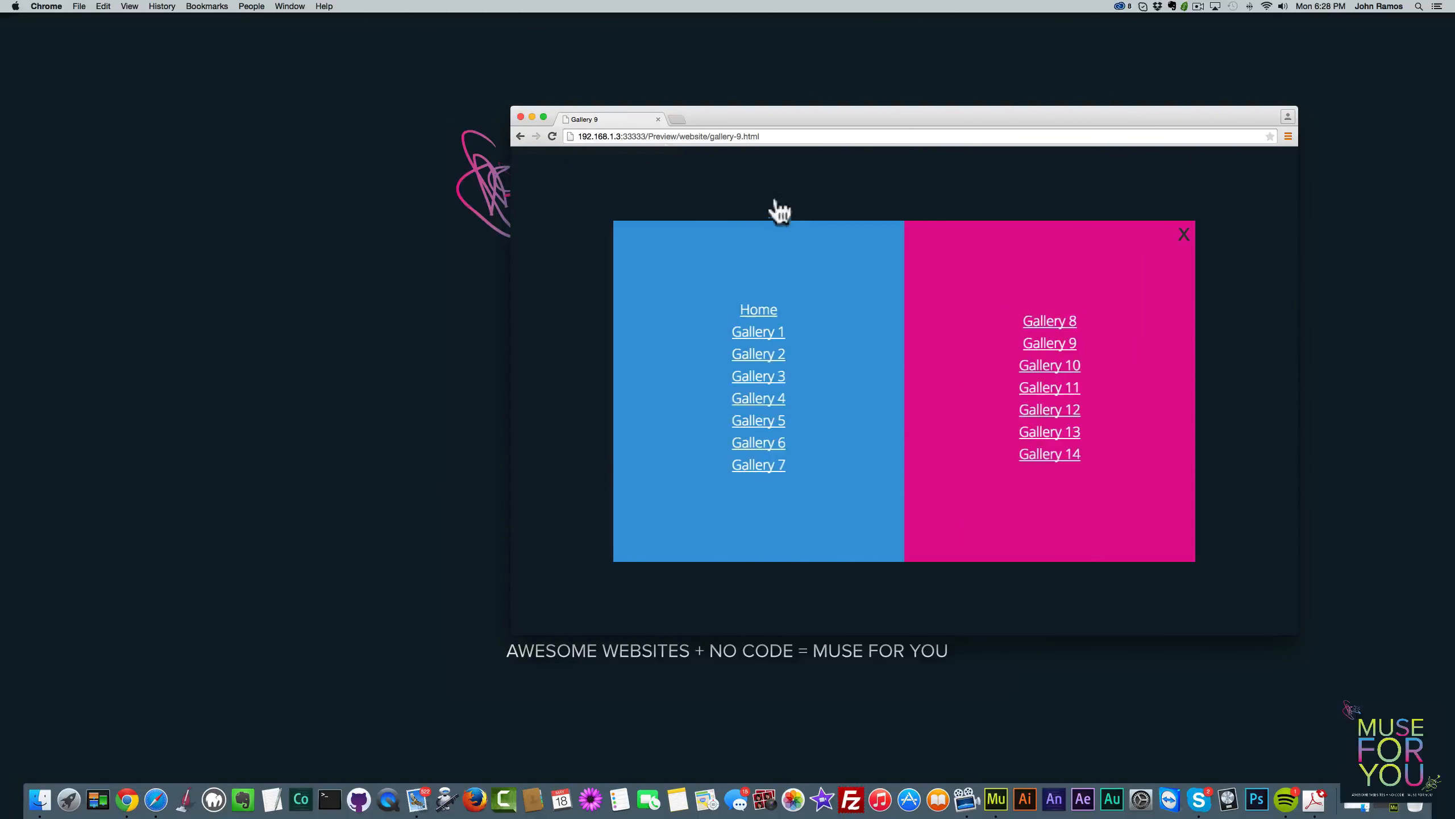
click(1061, 372)
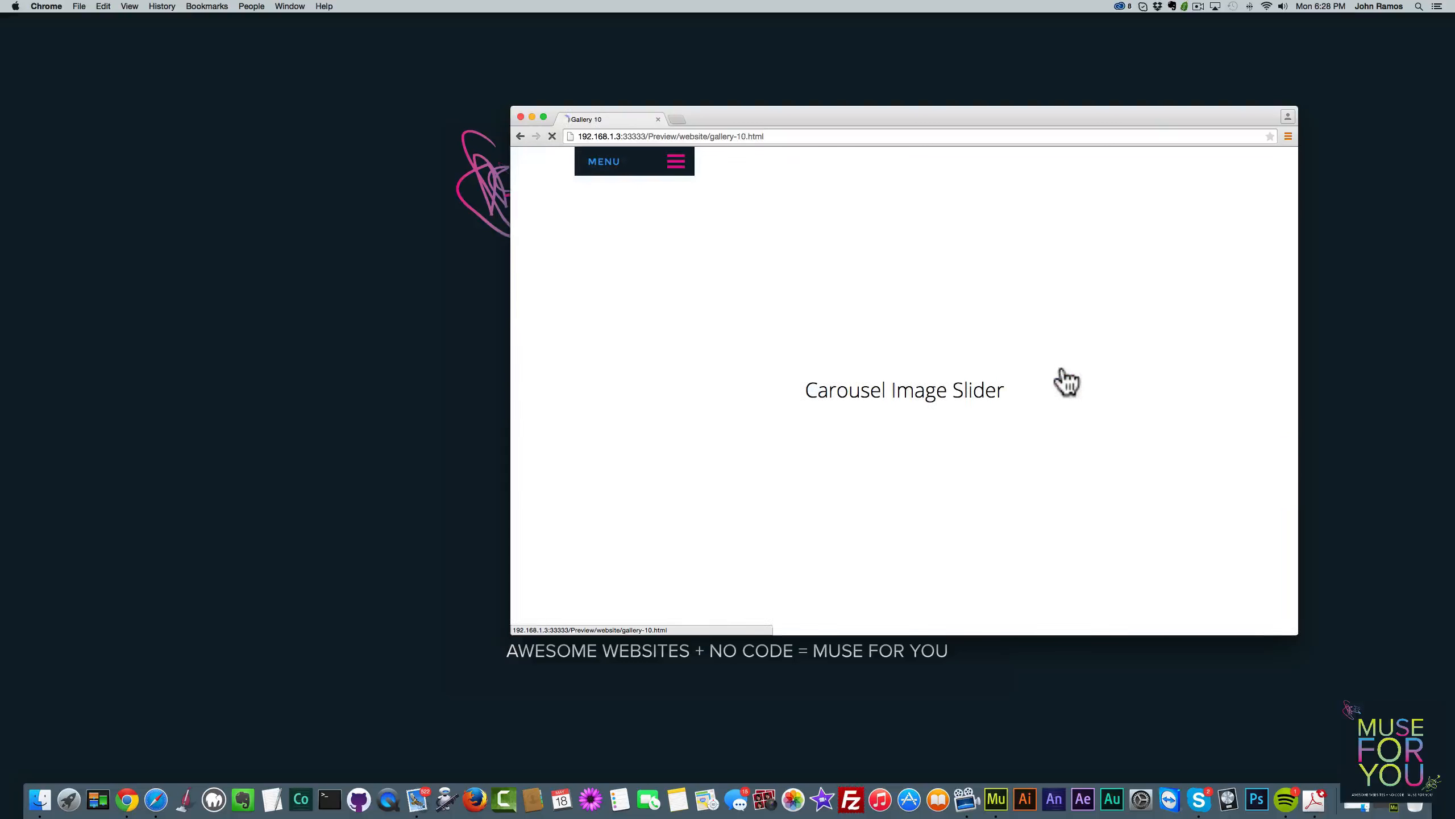
click(670, 166)
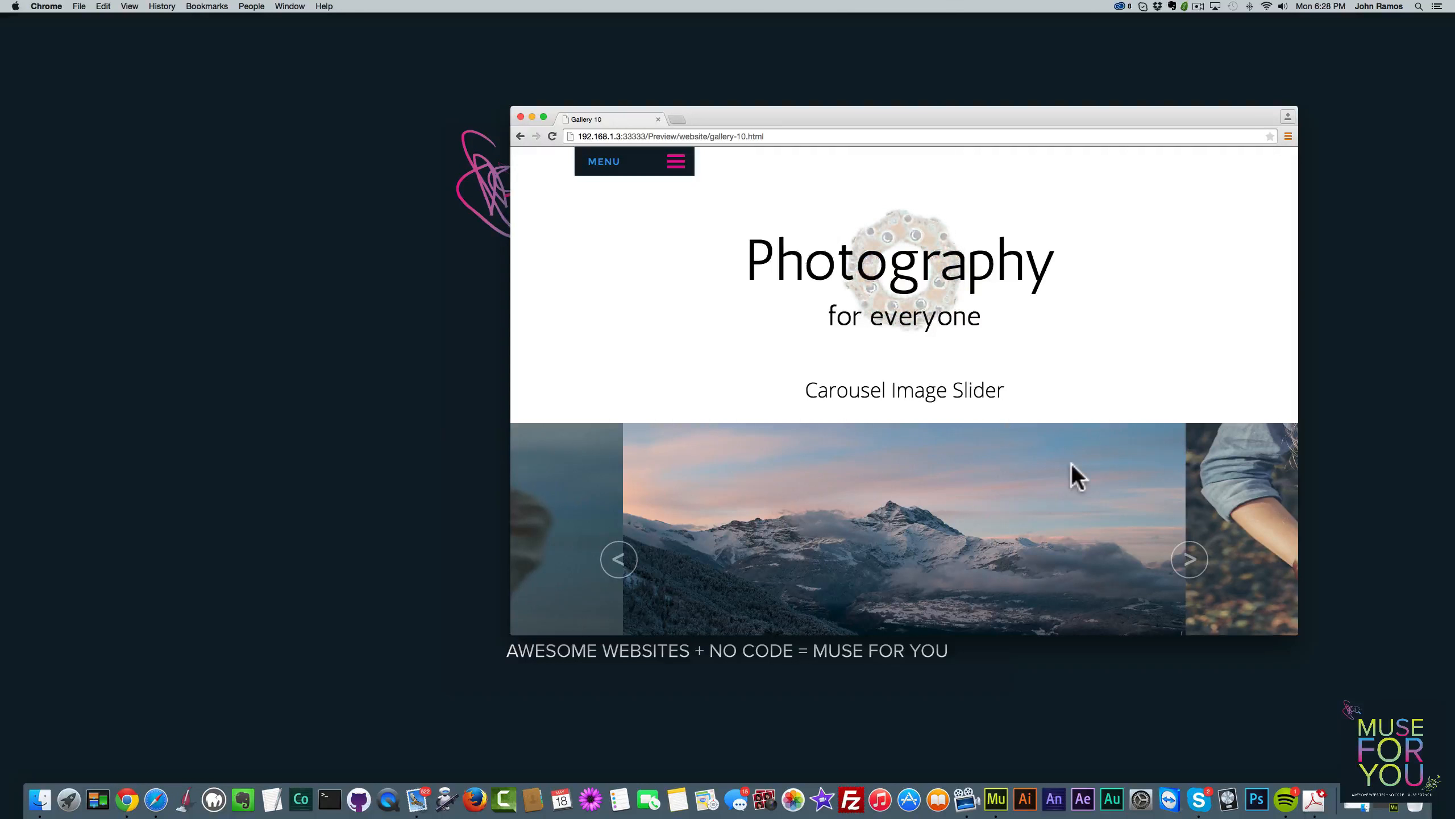
Page forward repeatedly through the three slides of the Carousel Image Slider using its next arrow
scroll(1071, 463, down, 3)
click(1190, 441)
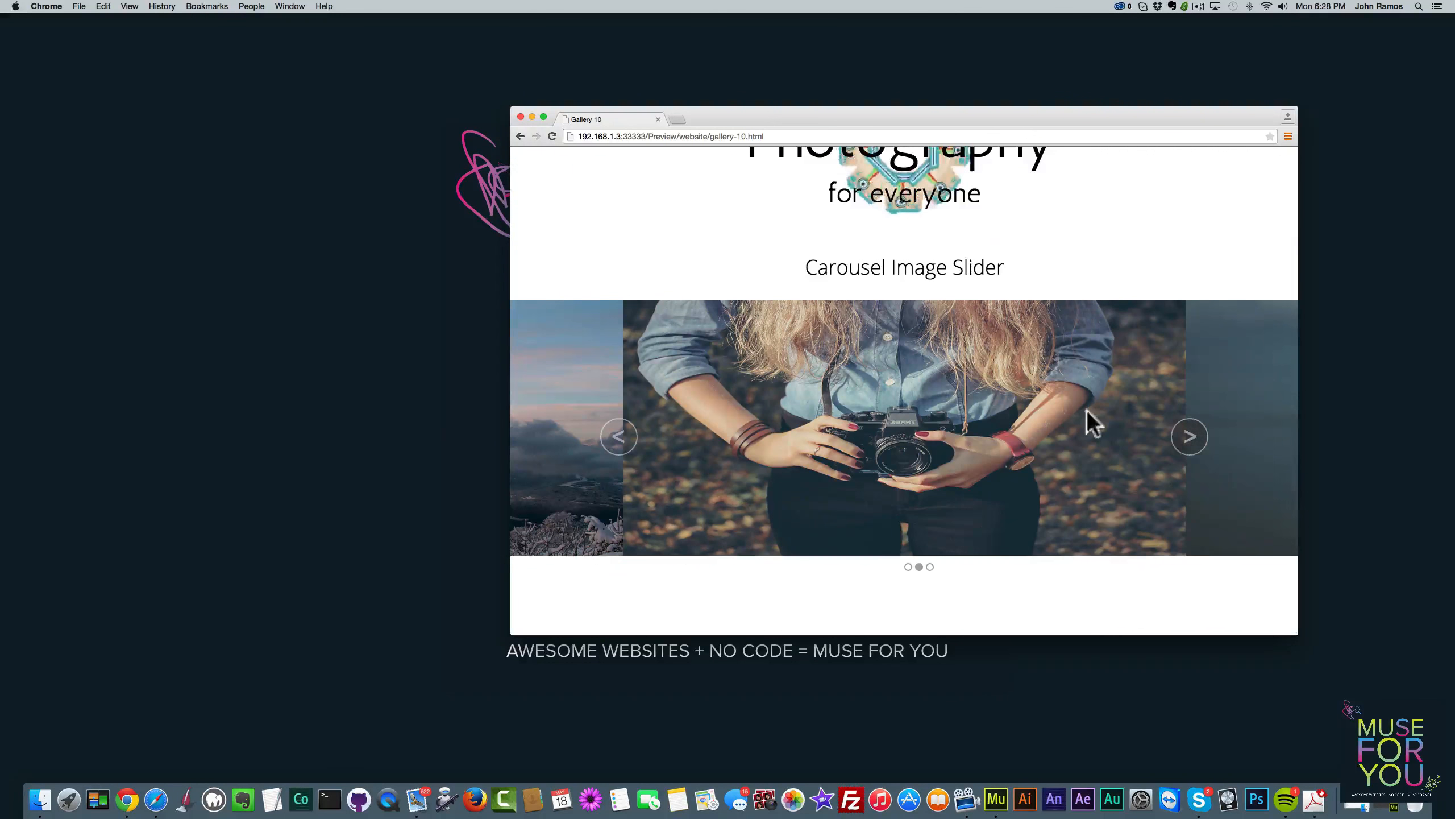
click(1183, 443)
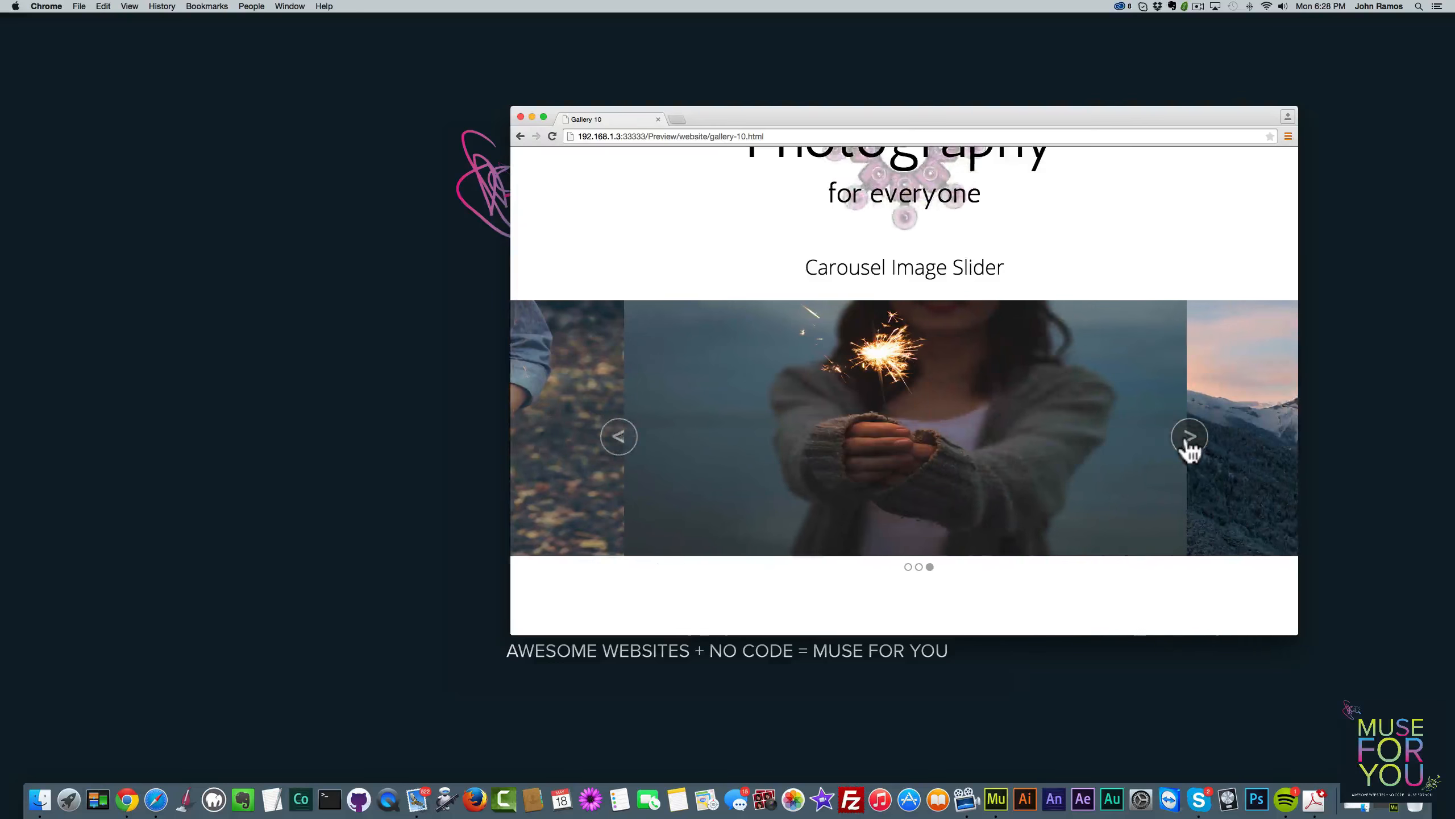
click(1189, 442)
click(1190, 441)
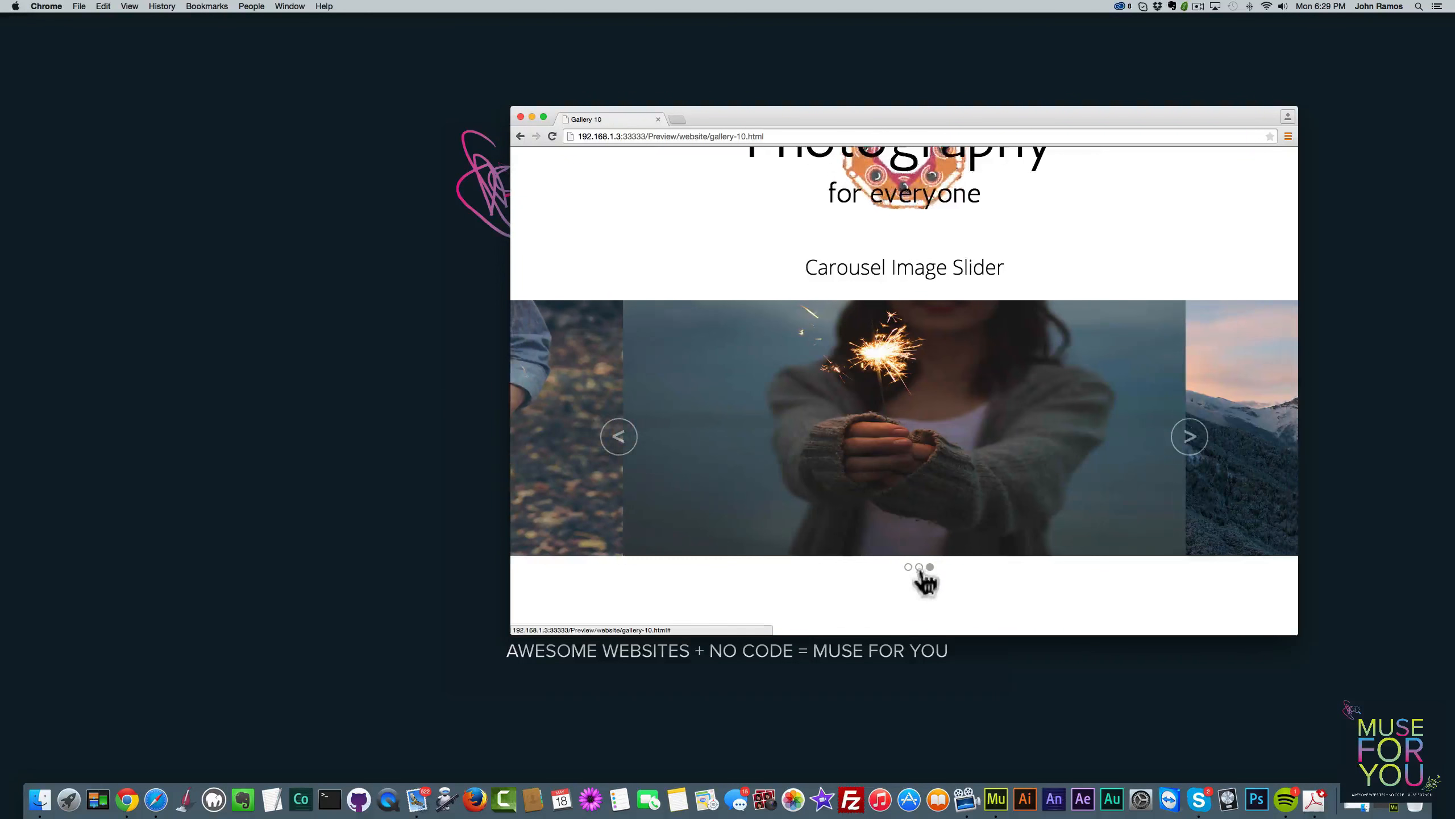
Jump between the mountain, camera and sparkler slides of the carousel using its pagination dots
click(915, 567)
click(908, 567)
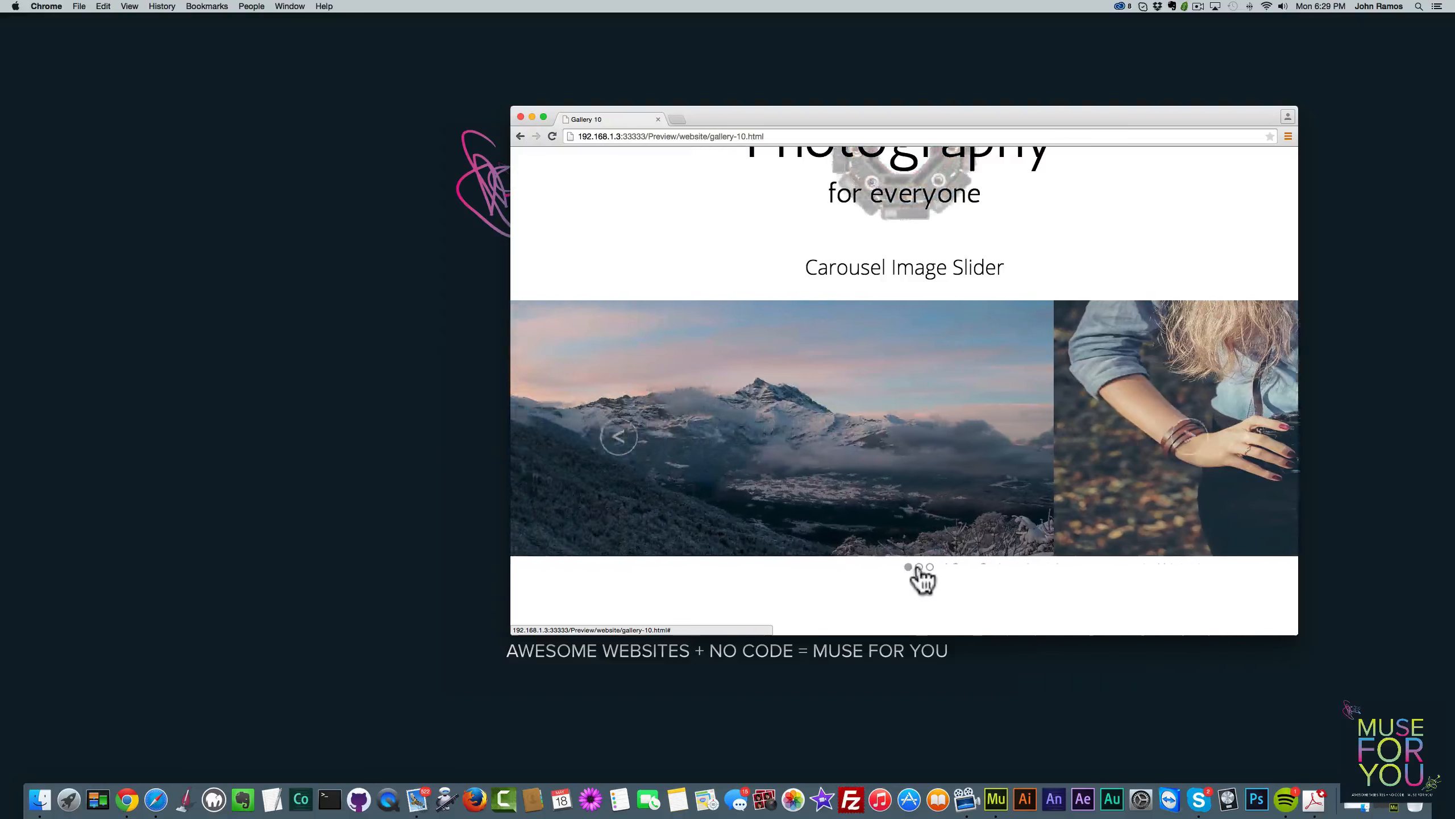
click(930, 568)
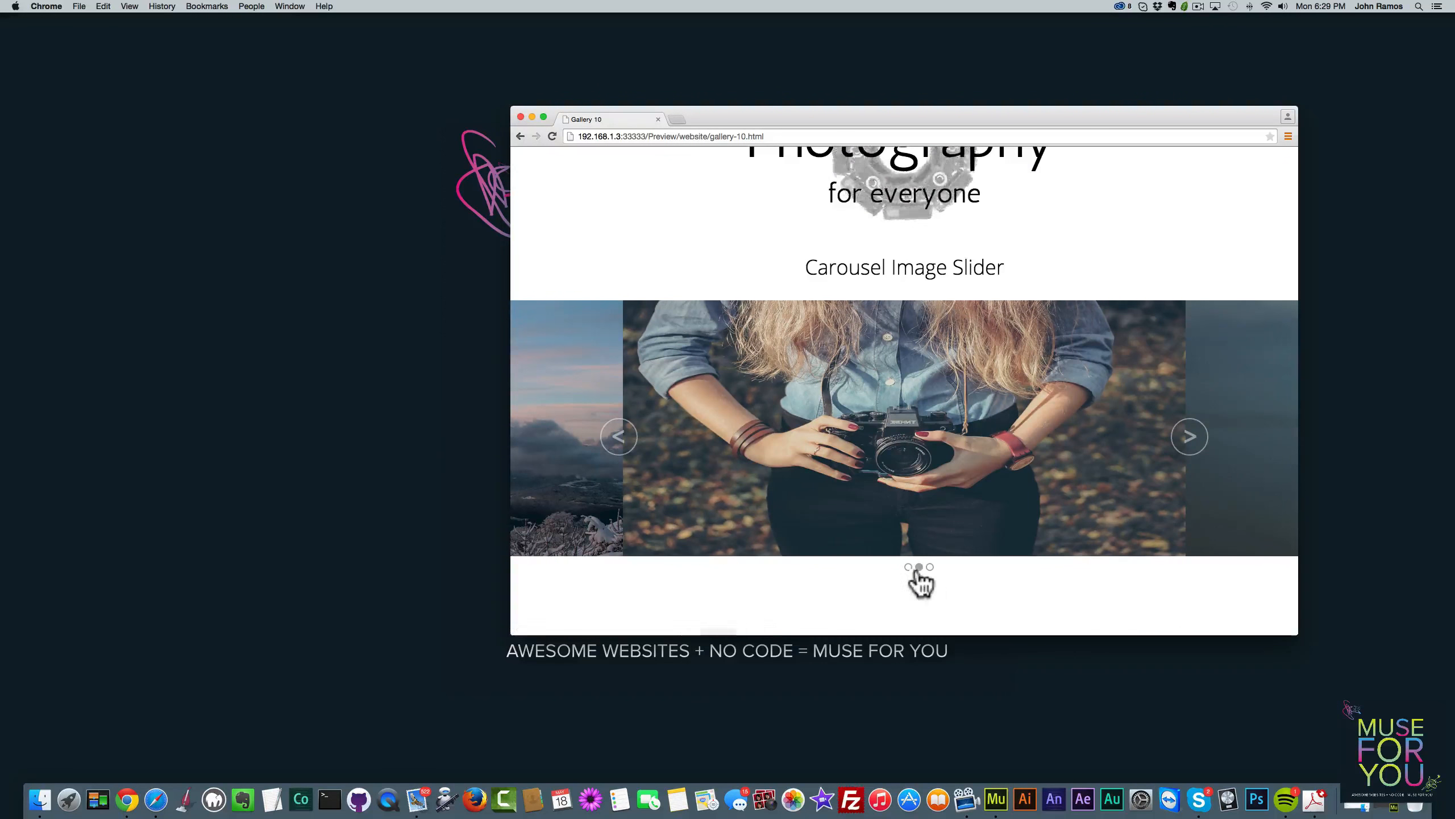
Cycle the carousel through its sparkler, camera and mountain slides once more with the pagination dots, ending on the mountain
click(930, 567)
click(919, 568)
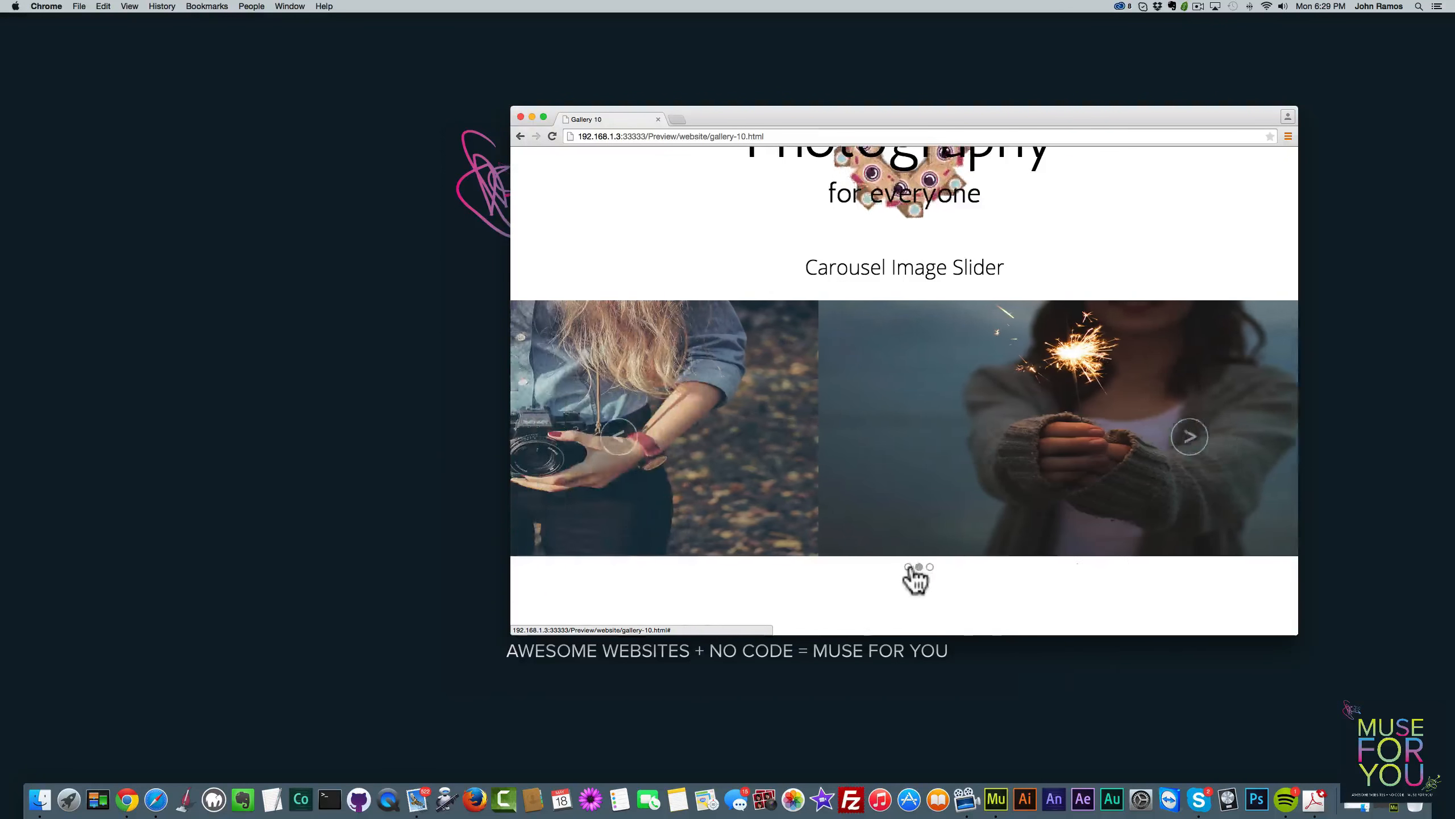
click(908, 567)
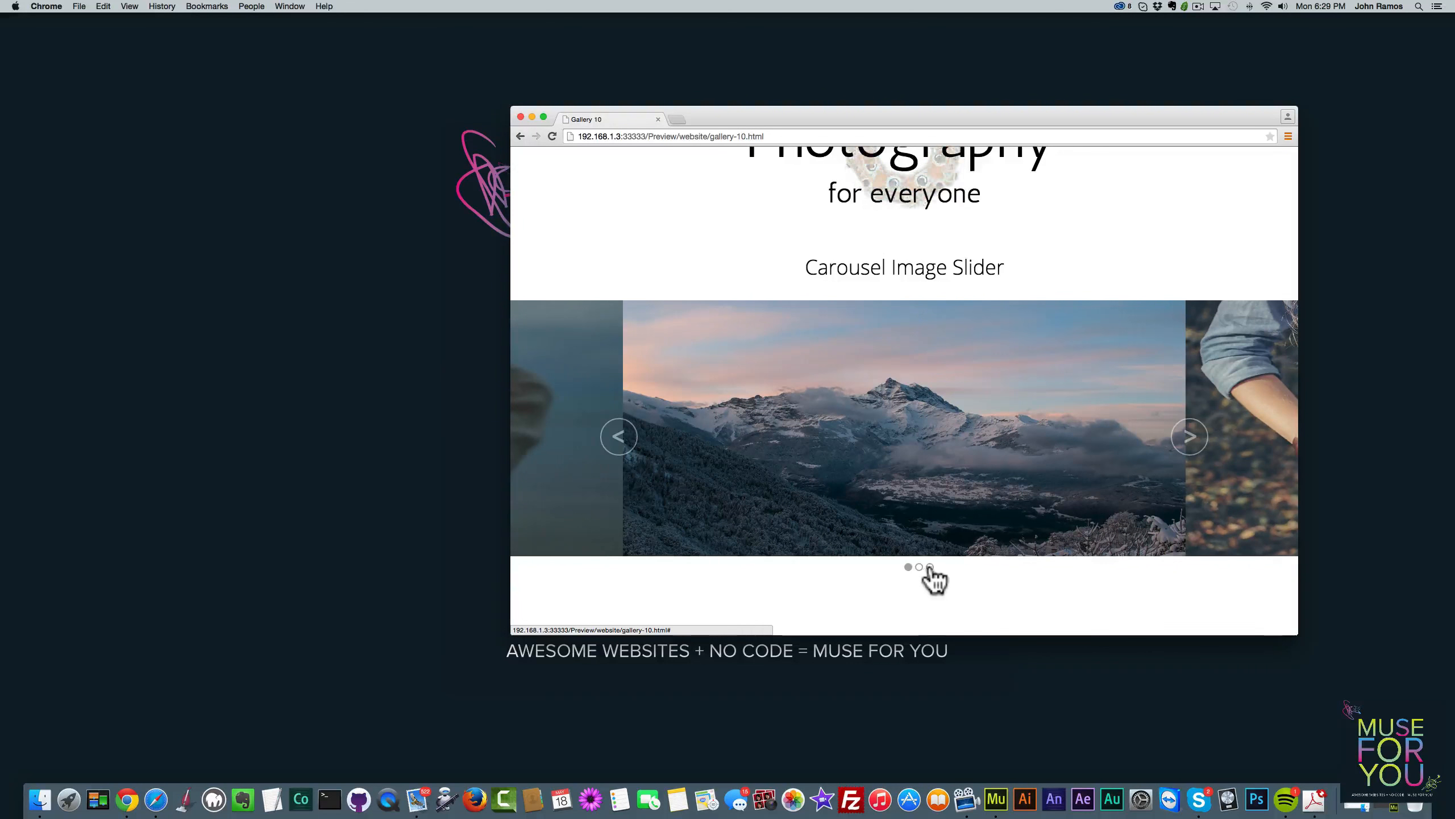
click(930, 567)
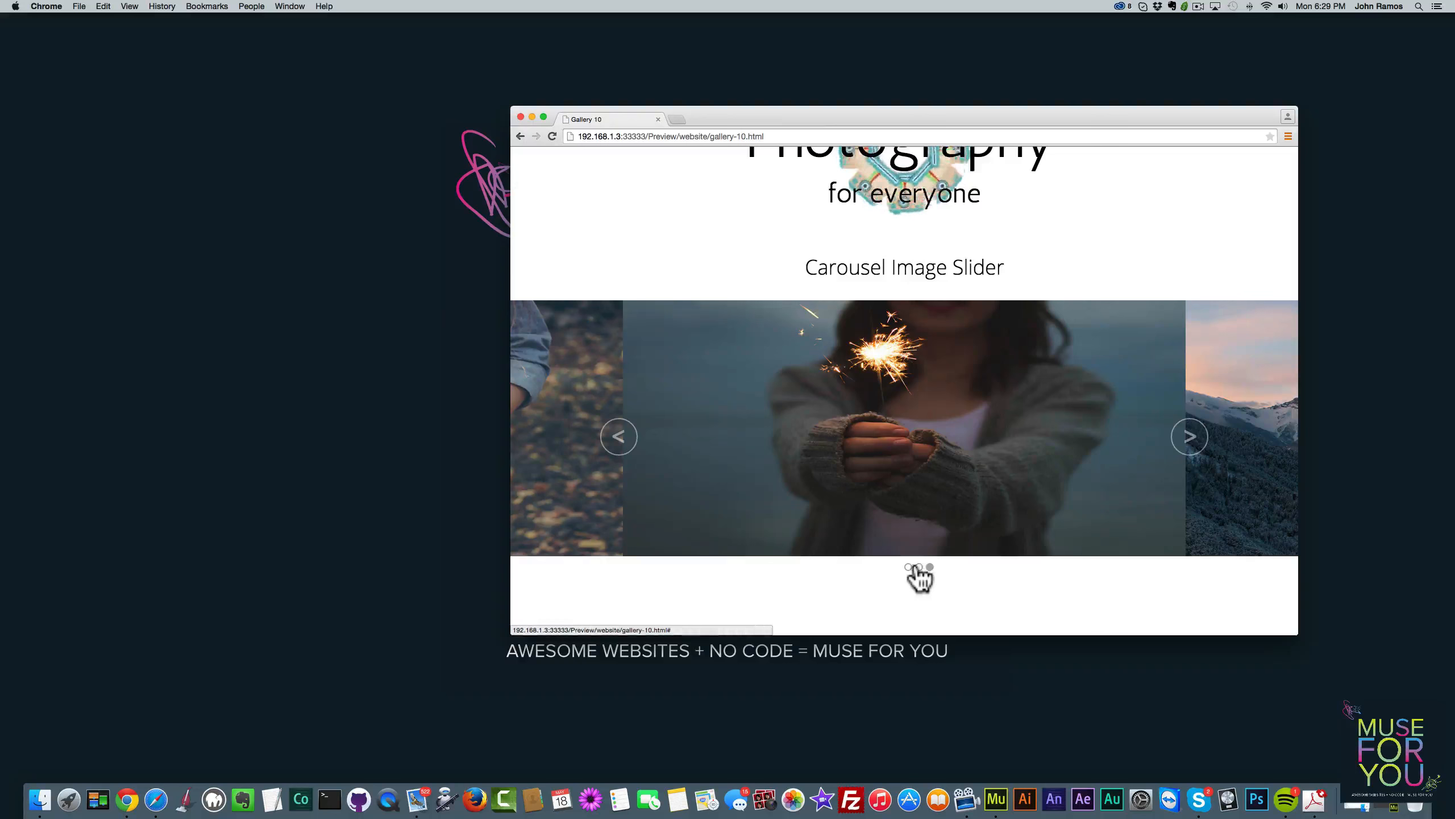
click(919, 568)
click(908, 567)
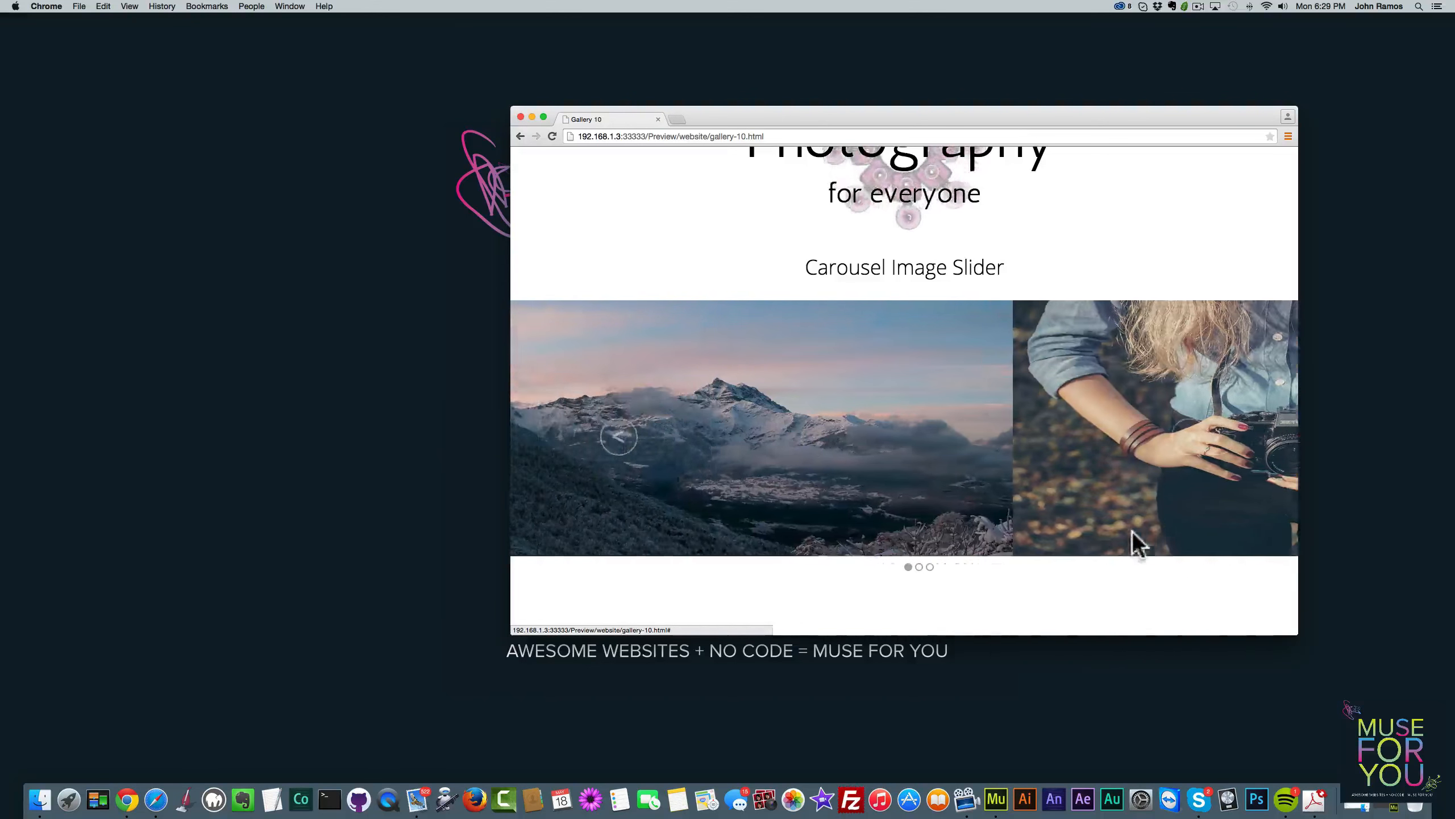
Advance the Carousel Image Slider from the mountain slide around the full loop to the sparkler slide using its next arrow
click(1191, 440)
scroll(1162, 424, up, 3)
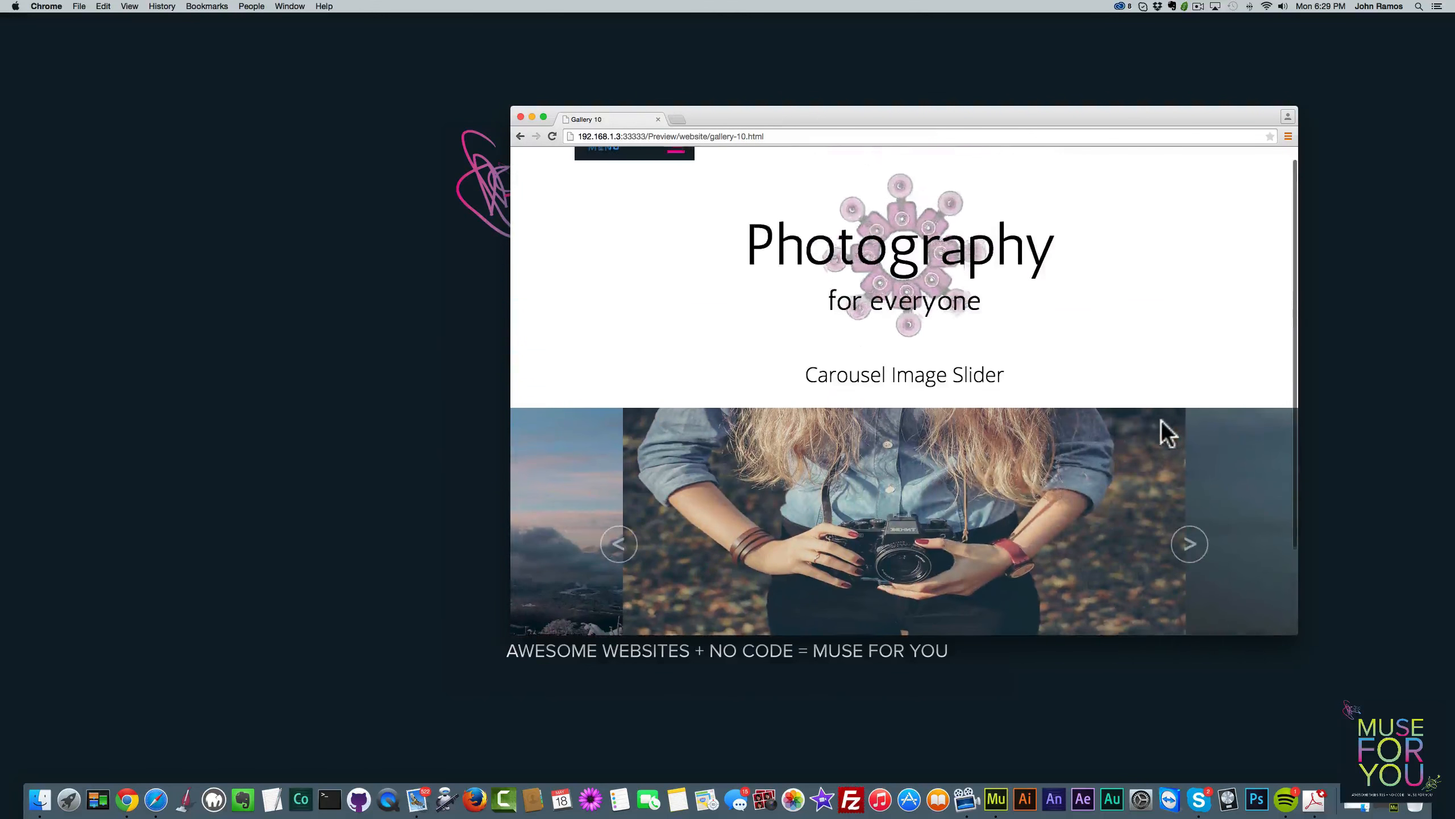
scroll(1146, 446, down, 2)
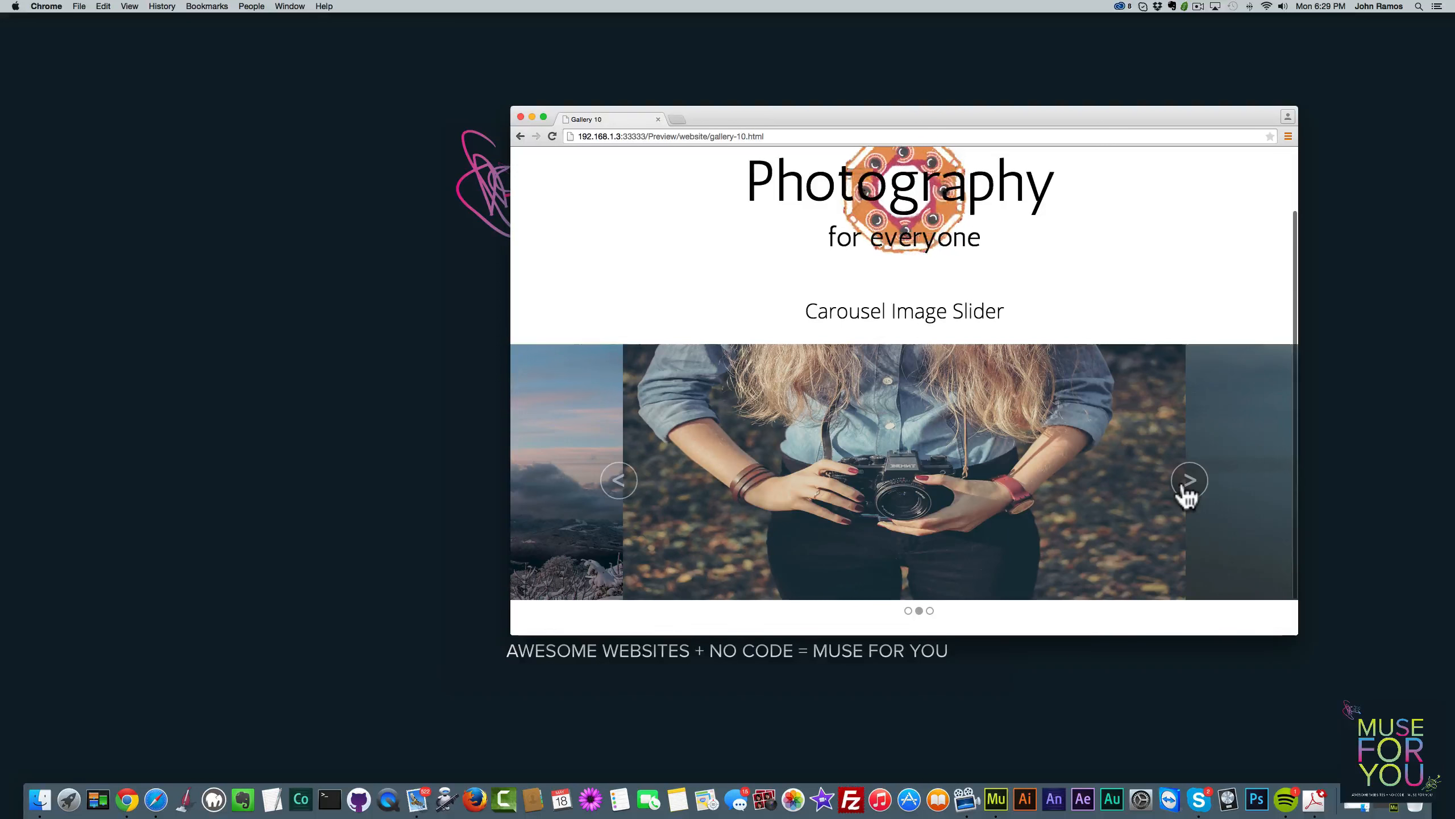
click(1185, 489)
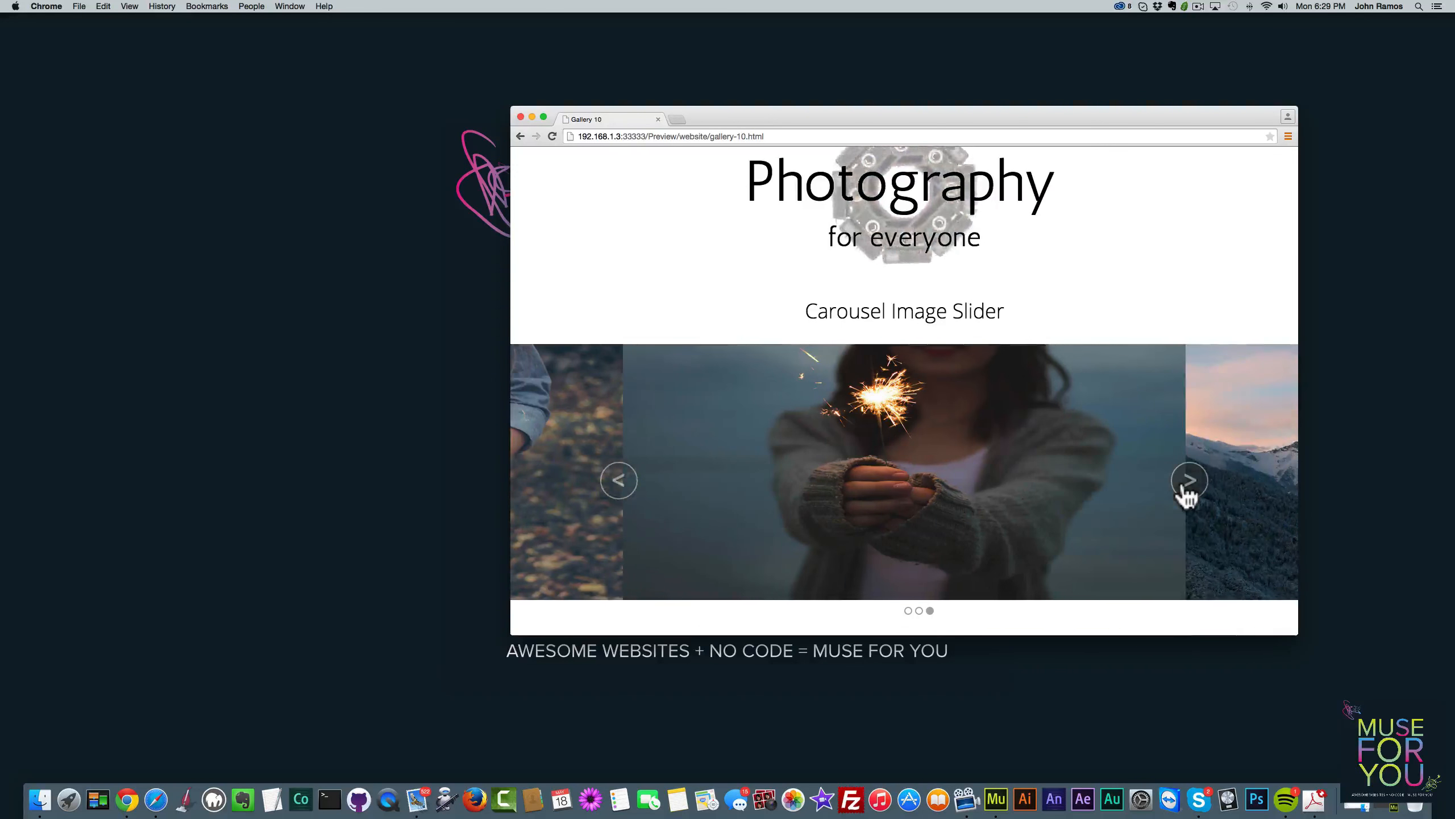
click(1191, 488)
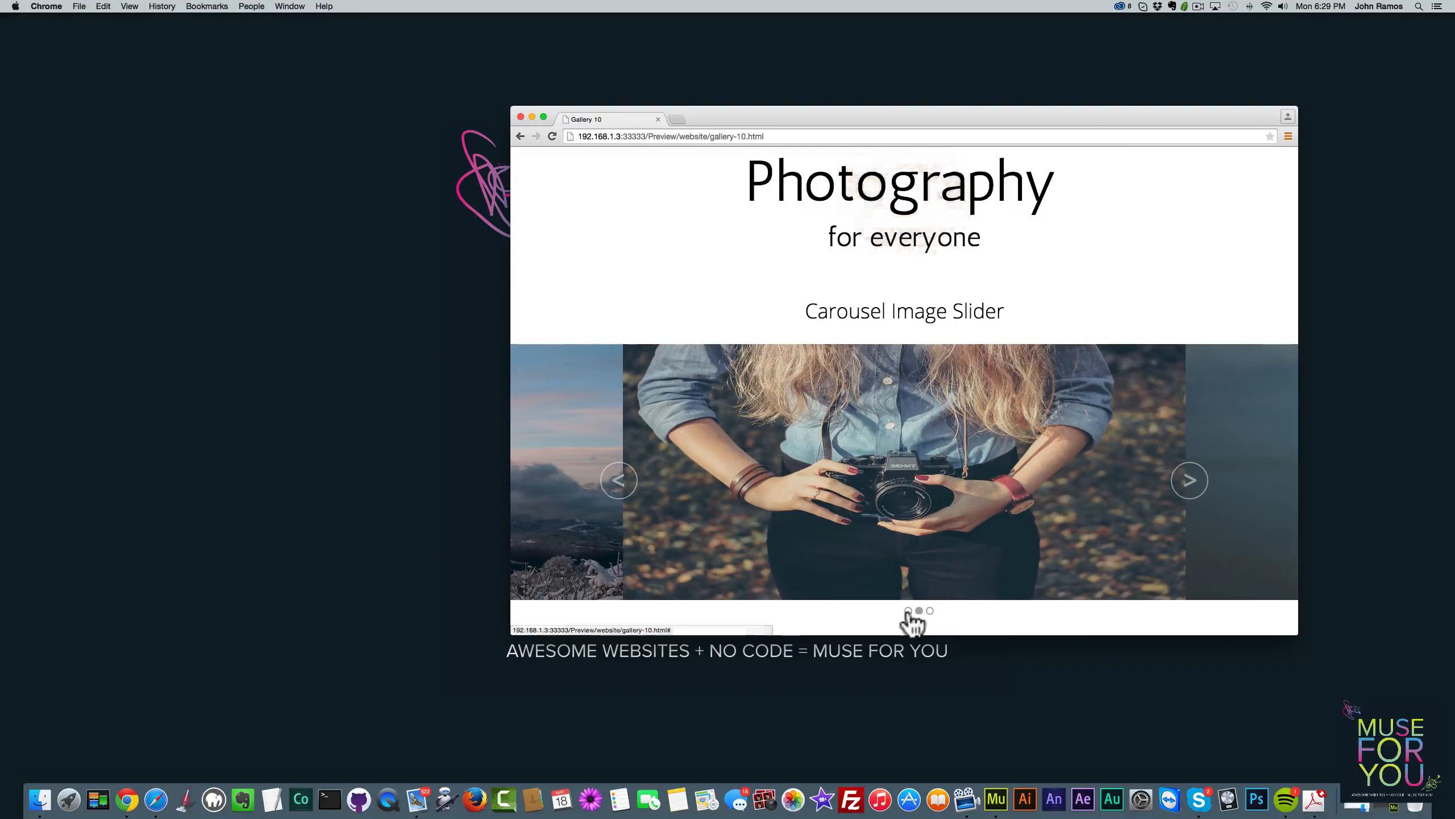
click(1190, 491)
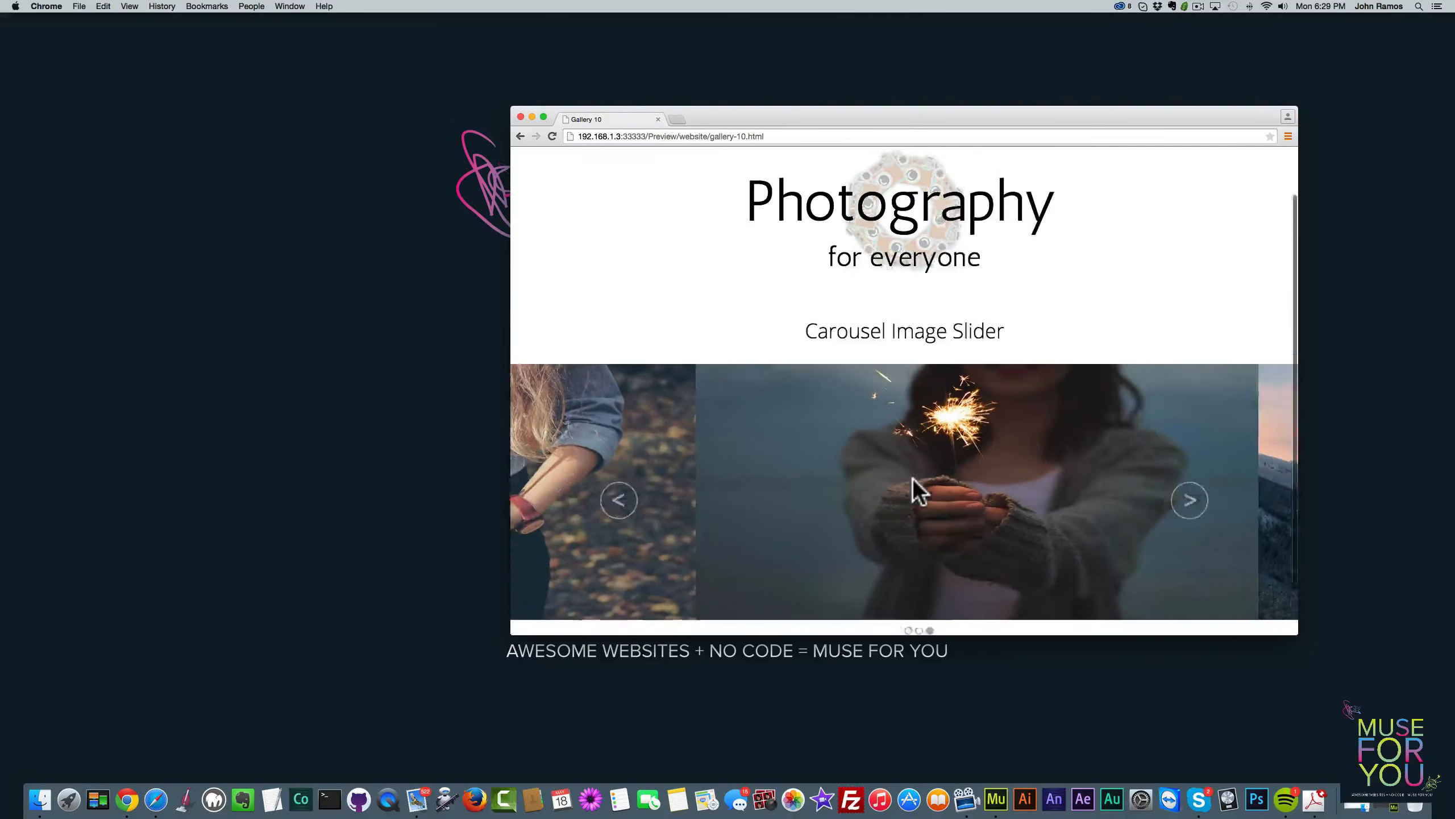
Open the Gallery 11 page from the site menu and advance its horizontal fullscreen fruit gallery to the raspberries
scroll(912, 477, up, 2)
click(677, 163)
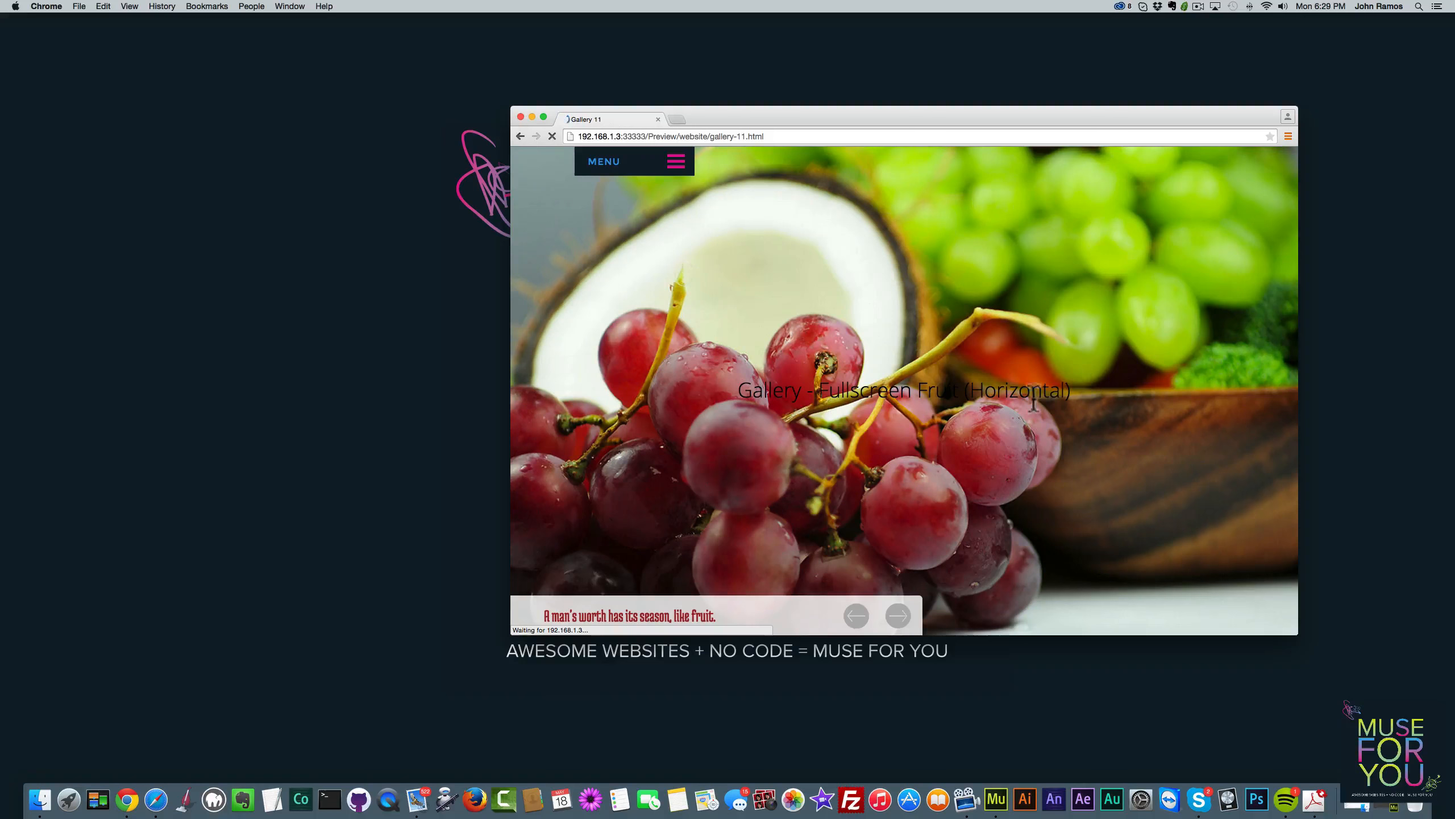
click(898, 616)
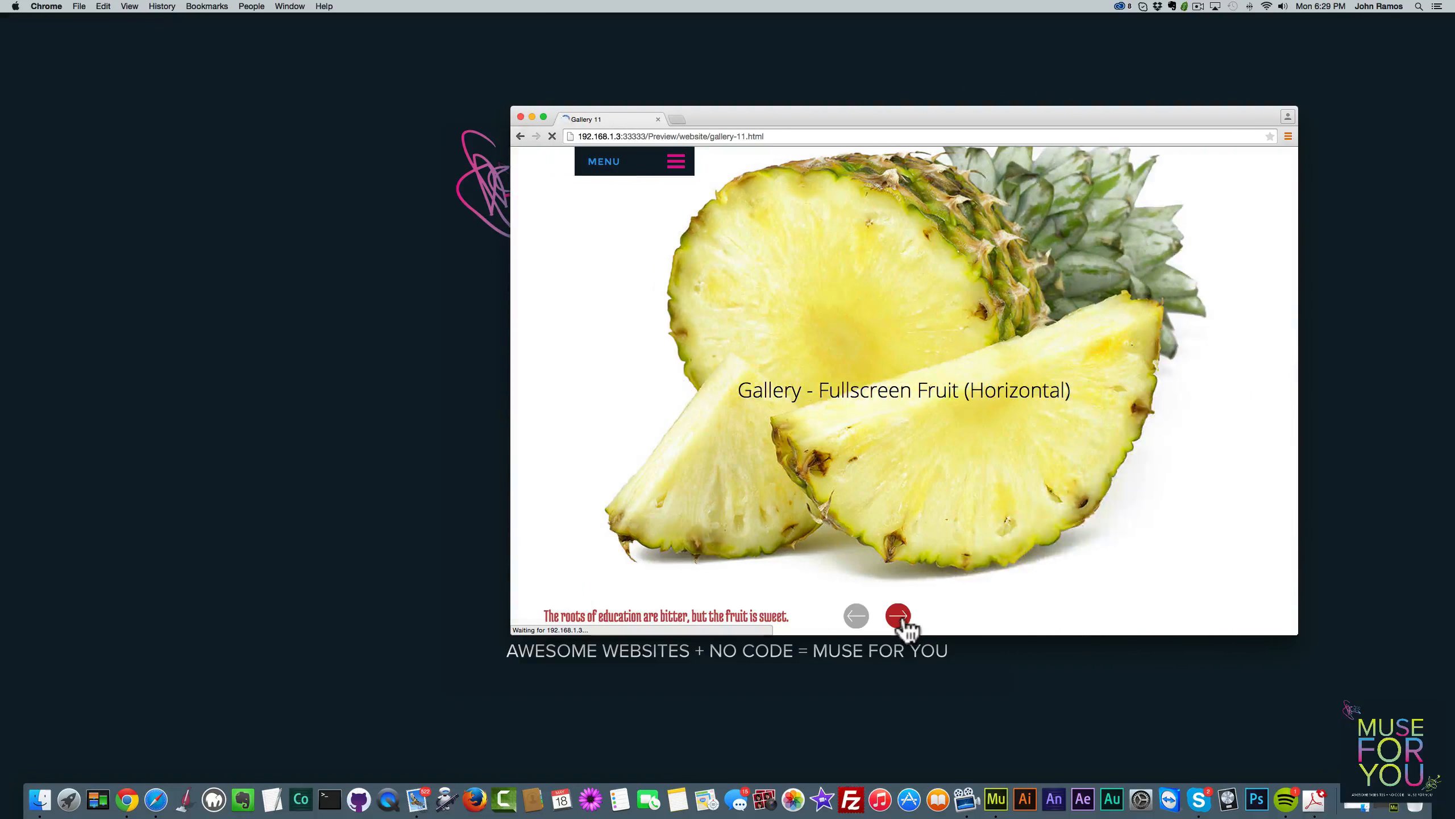
click(898, 616)
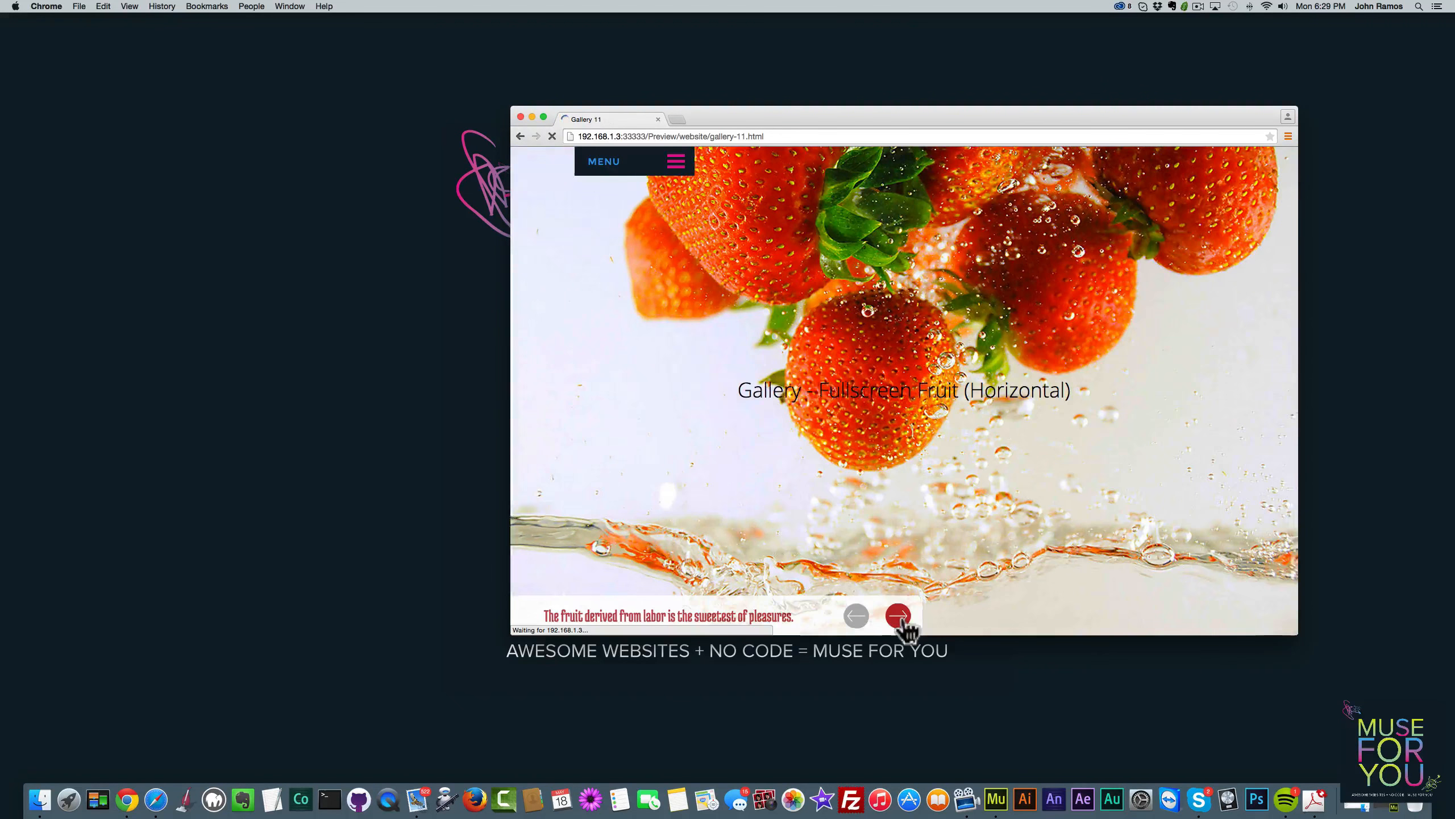
click(898, 616)
click(898, 616)
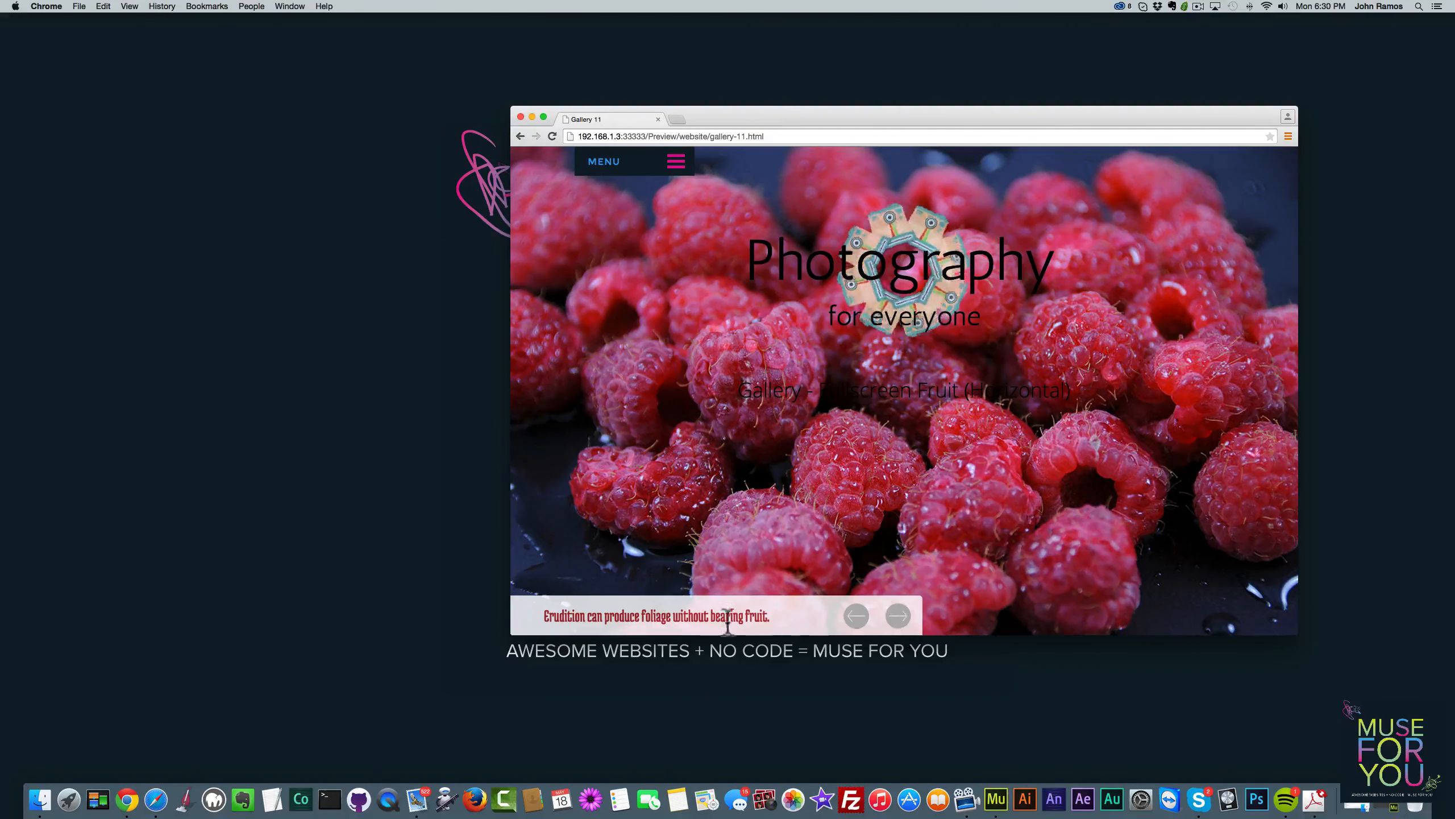
Advance the horizontal fruit gallery through grapes, pineapple, strawberries and lemons back to the raspberries, viewing each caption
click(891, 621)
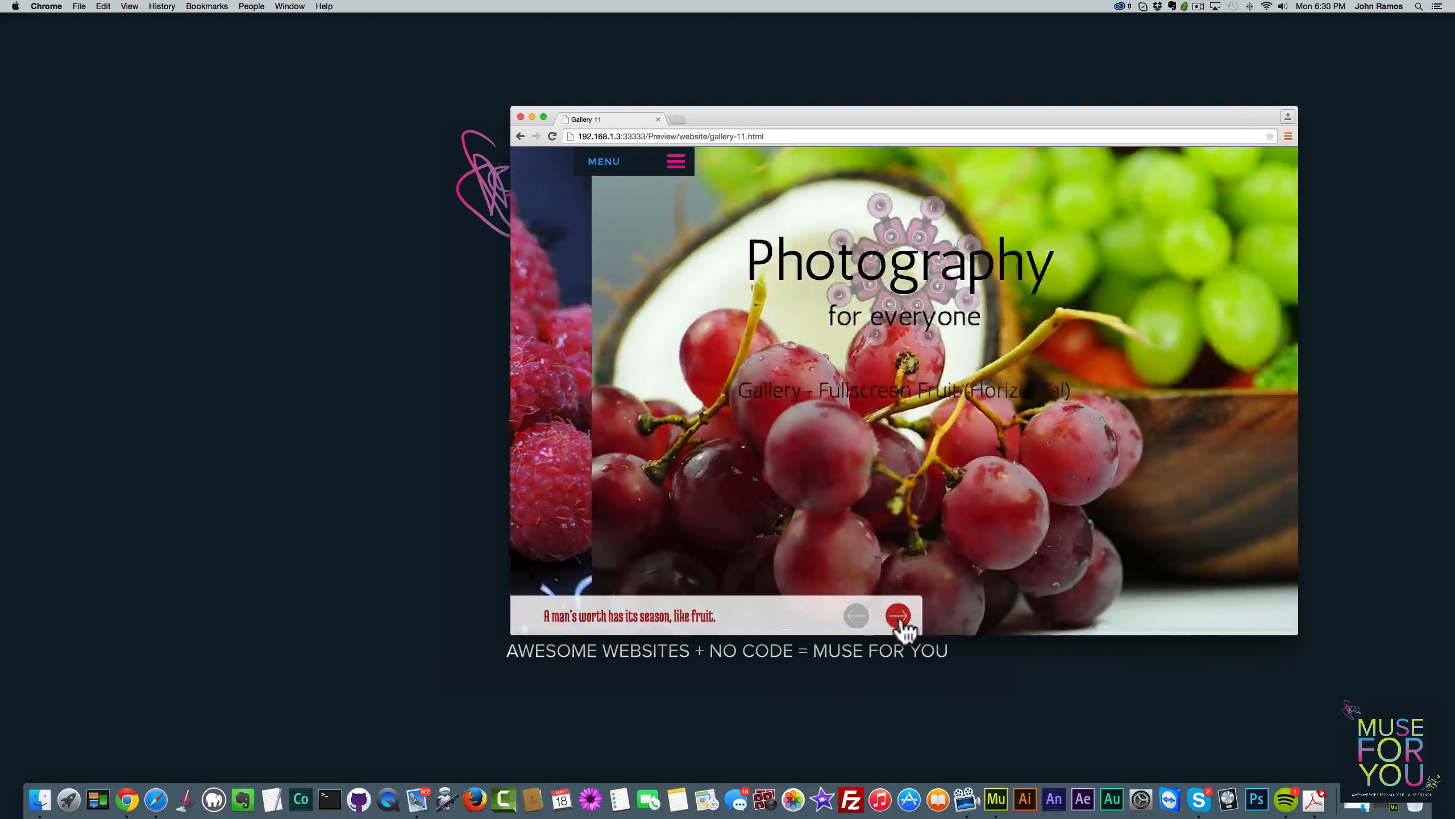
click(900, 618)
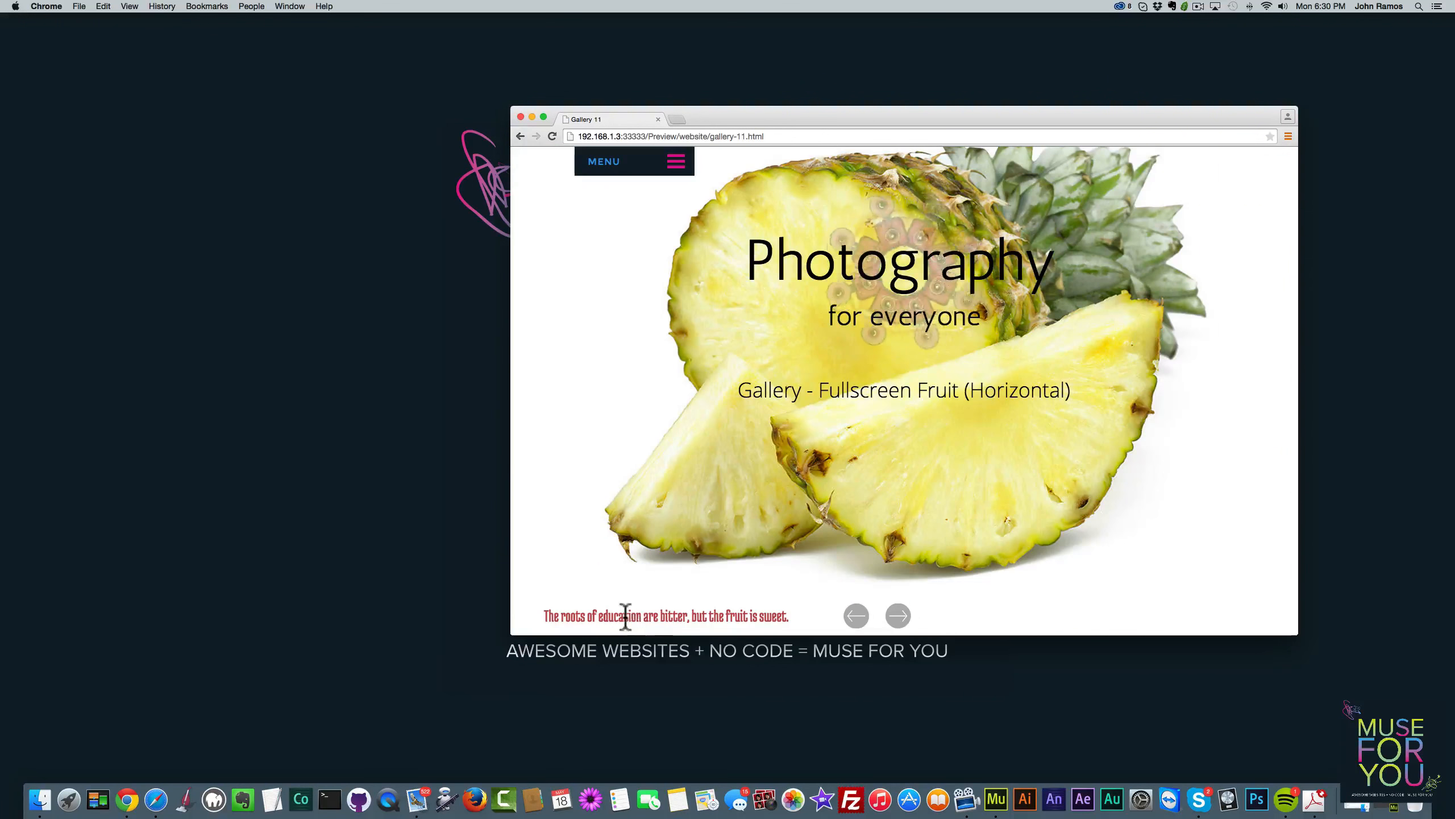
click(899, 617)
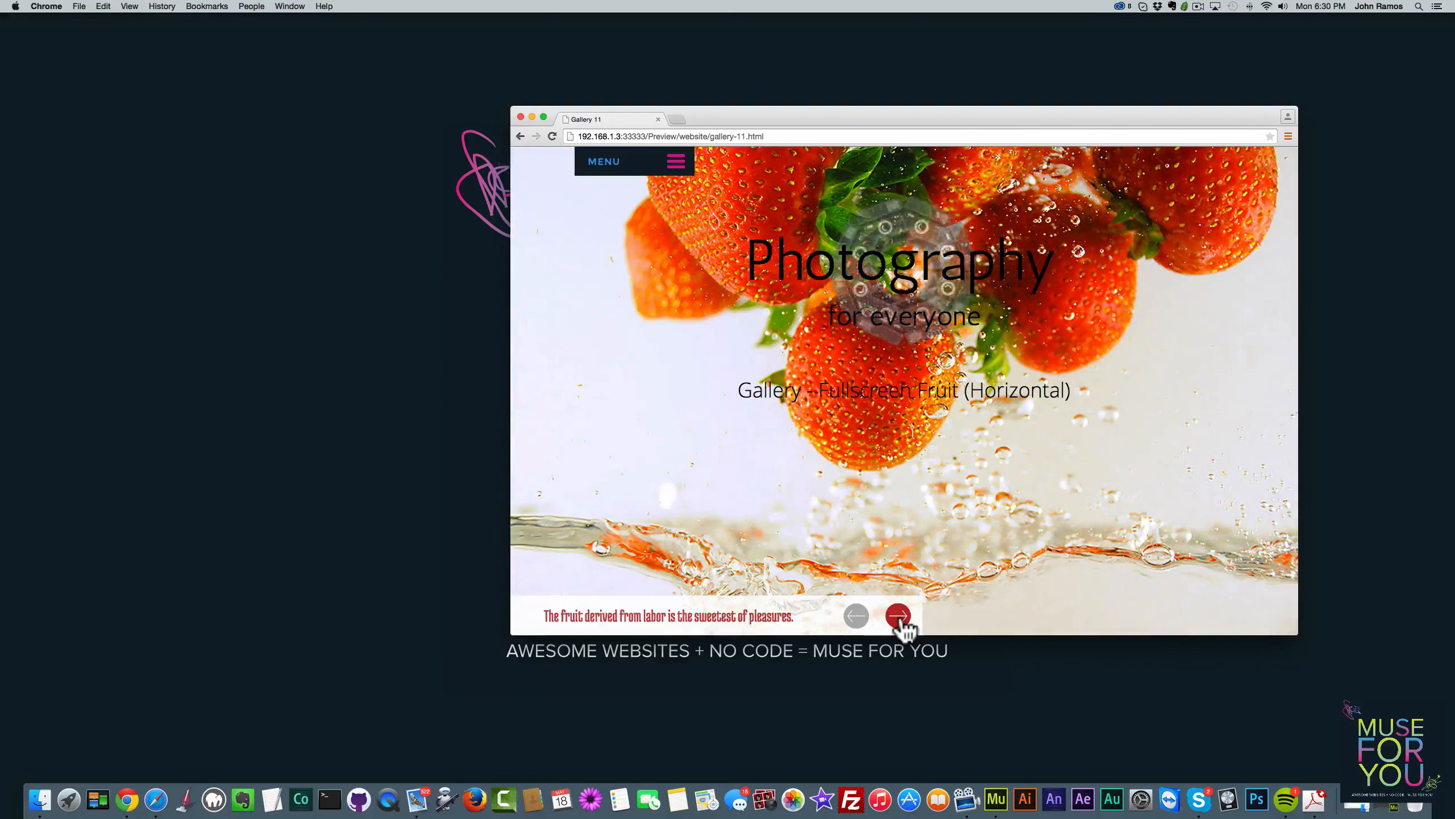
click(898, 618)
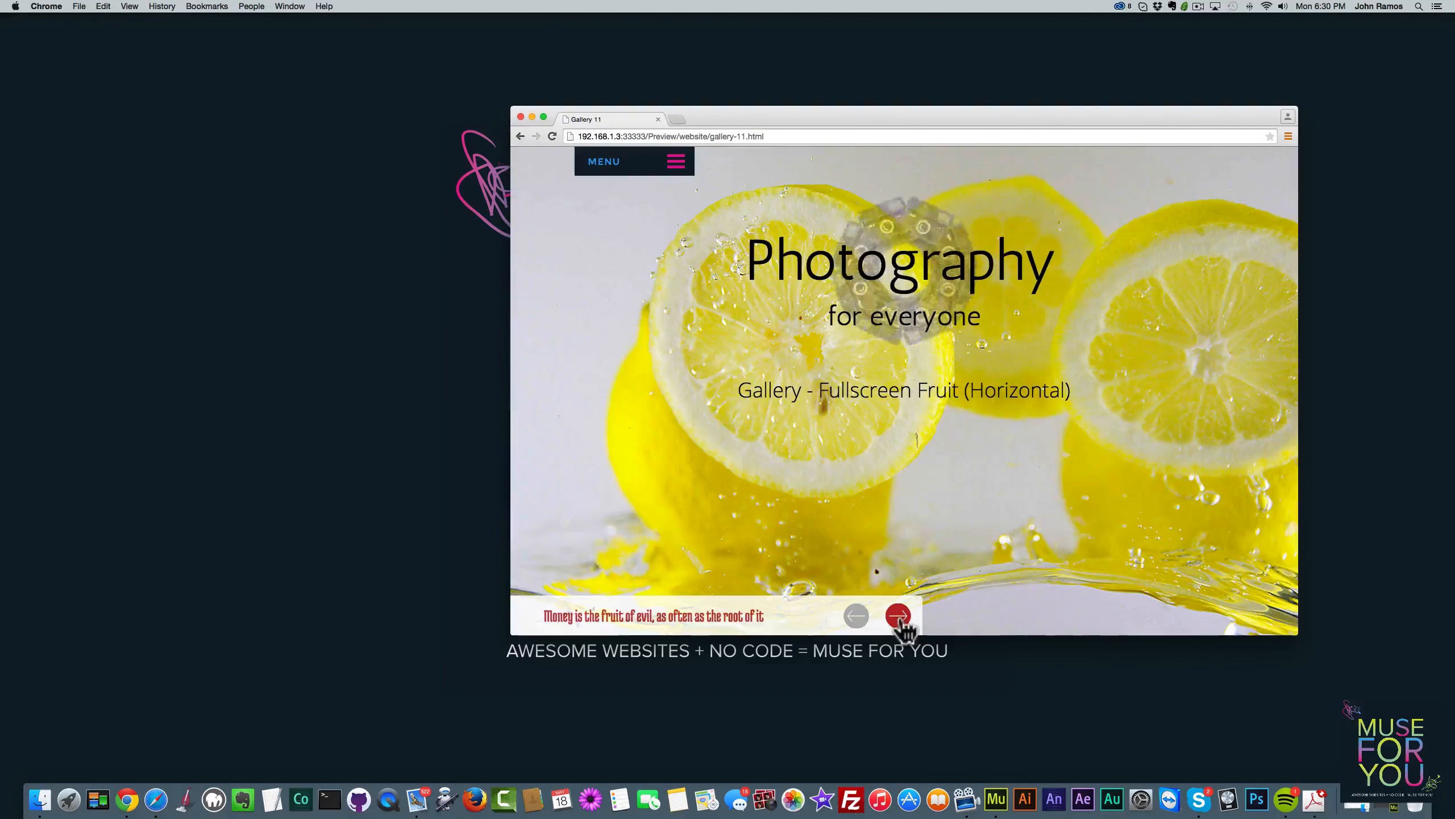
click(898, 617)
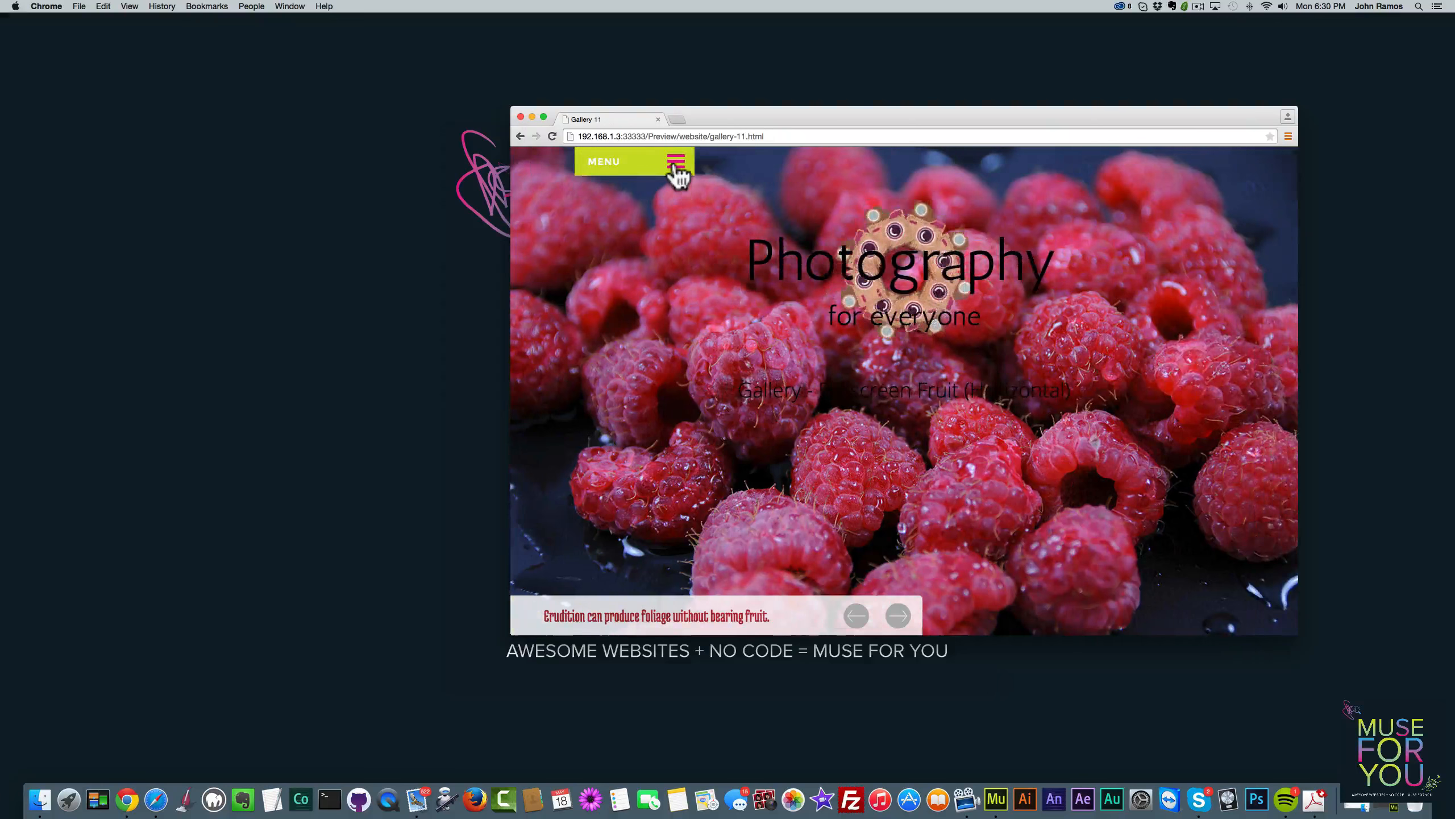
Open the Gallery 12 page from the site menu and advance its vertical fullscreen fruit gallery to the raspberries
click(677, 166)
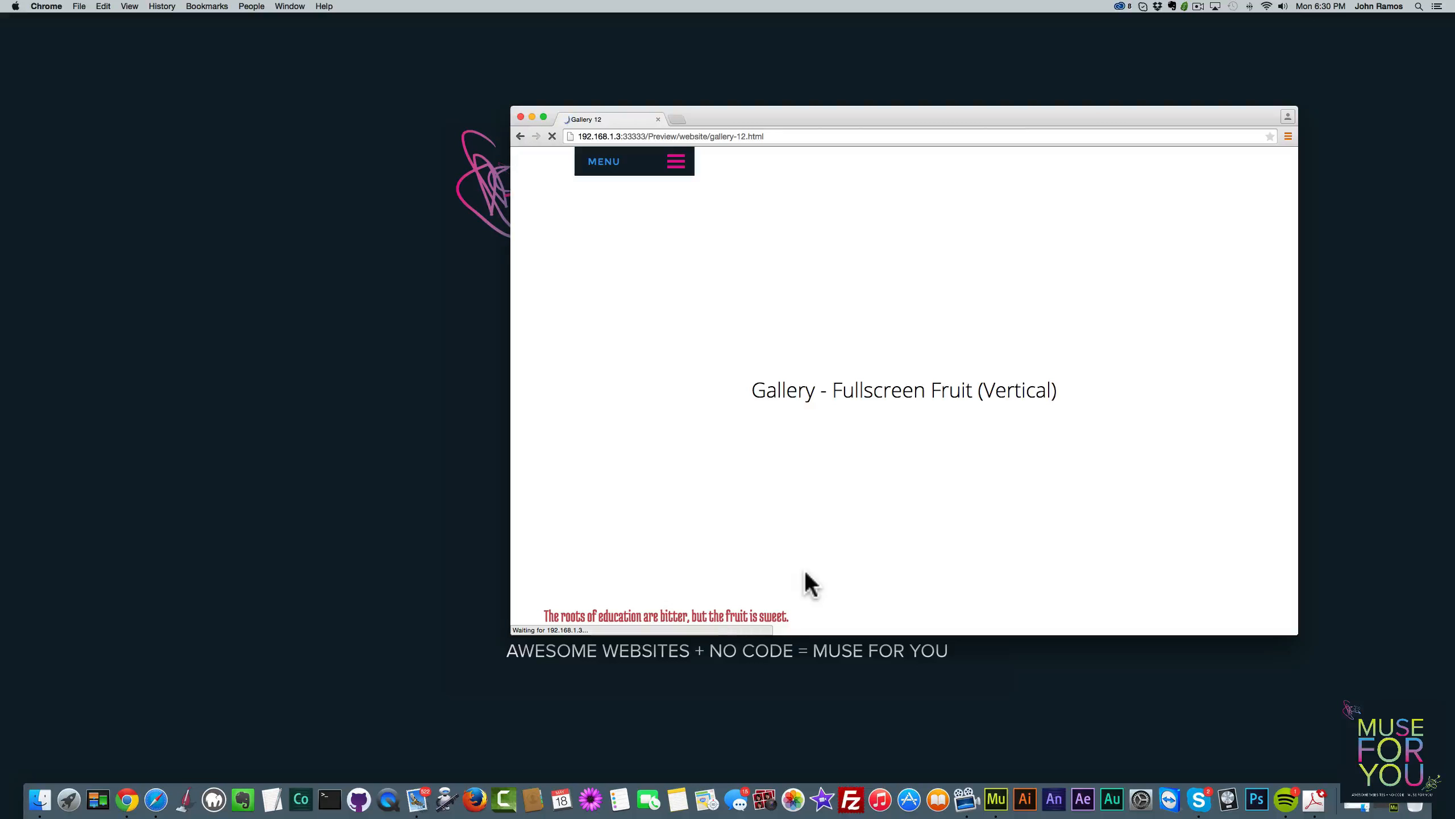
click(899, 616)
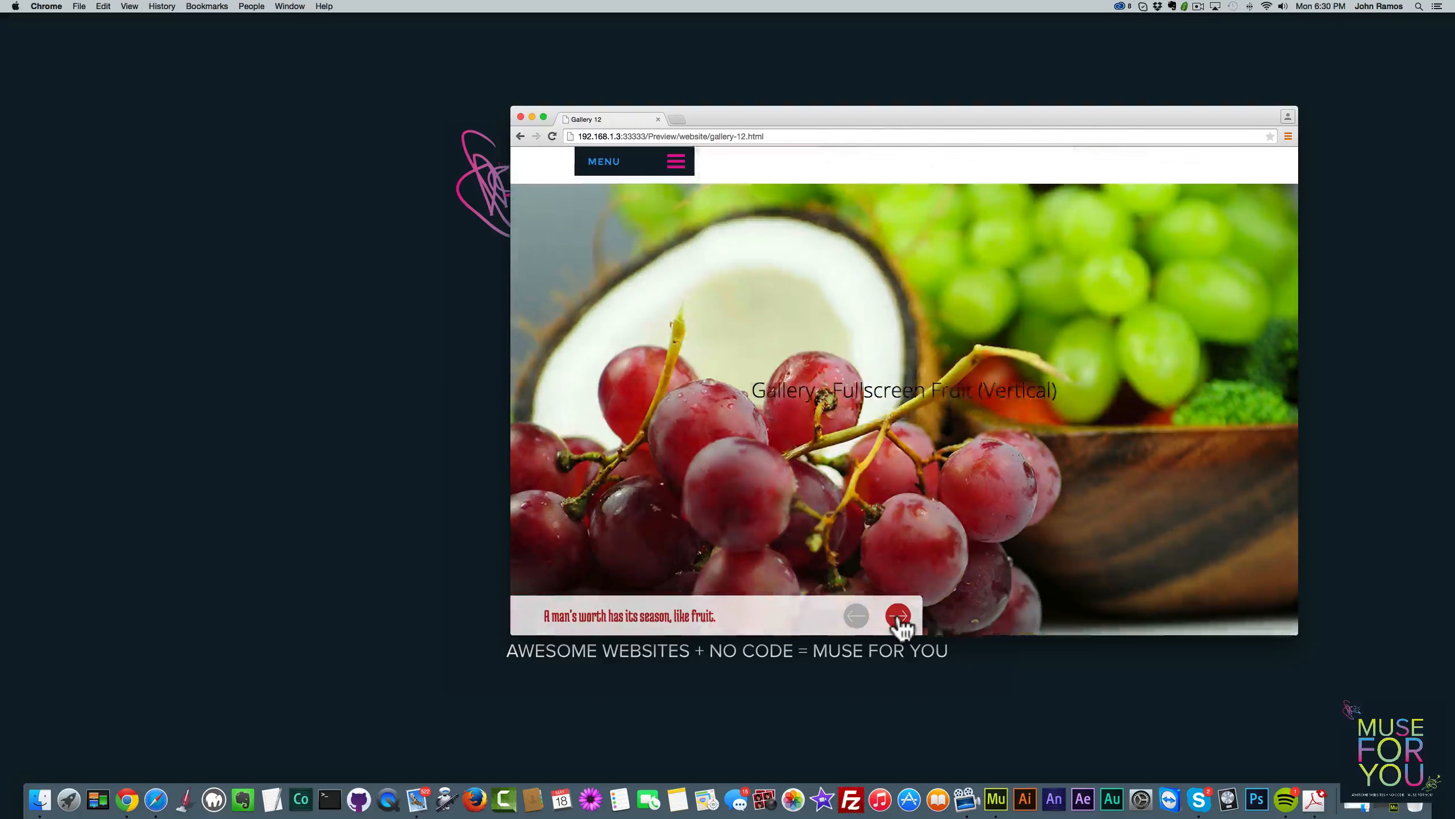
click(898, 616)
click(898, 615)
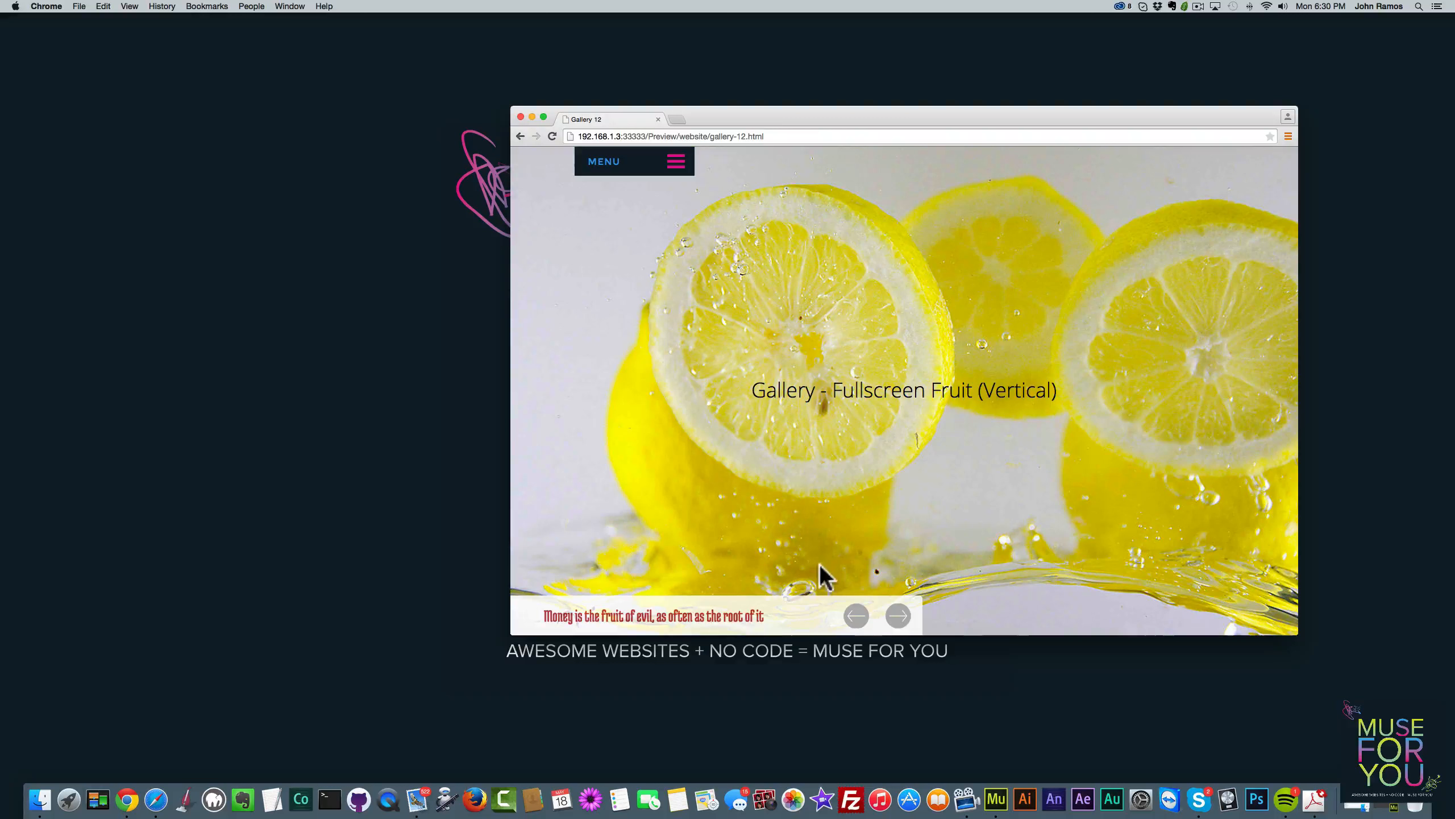
click(899, 623)
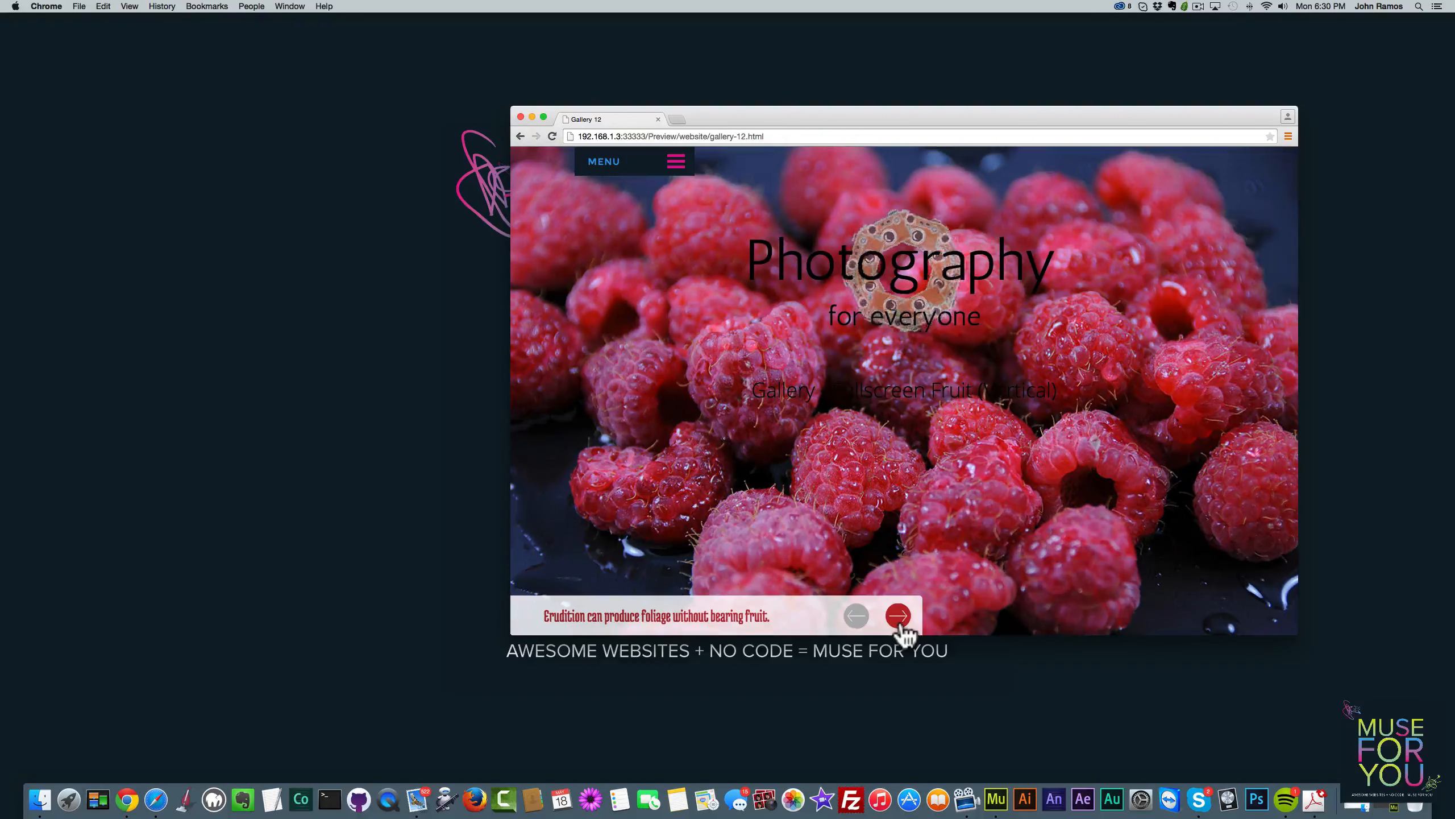
Cycle the vertical fruit gallery forward through all its images again until the raspberries return
click(899, 623)
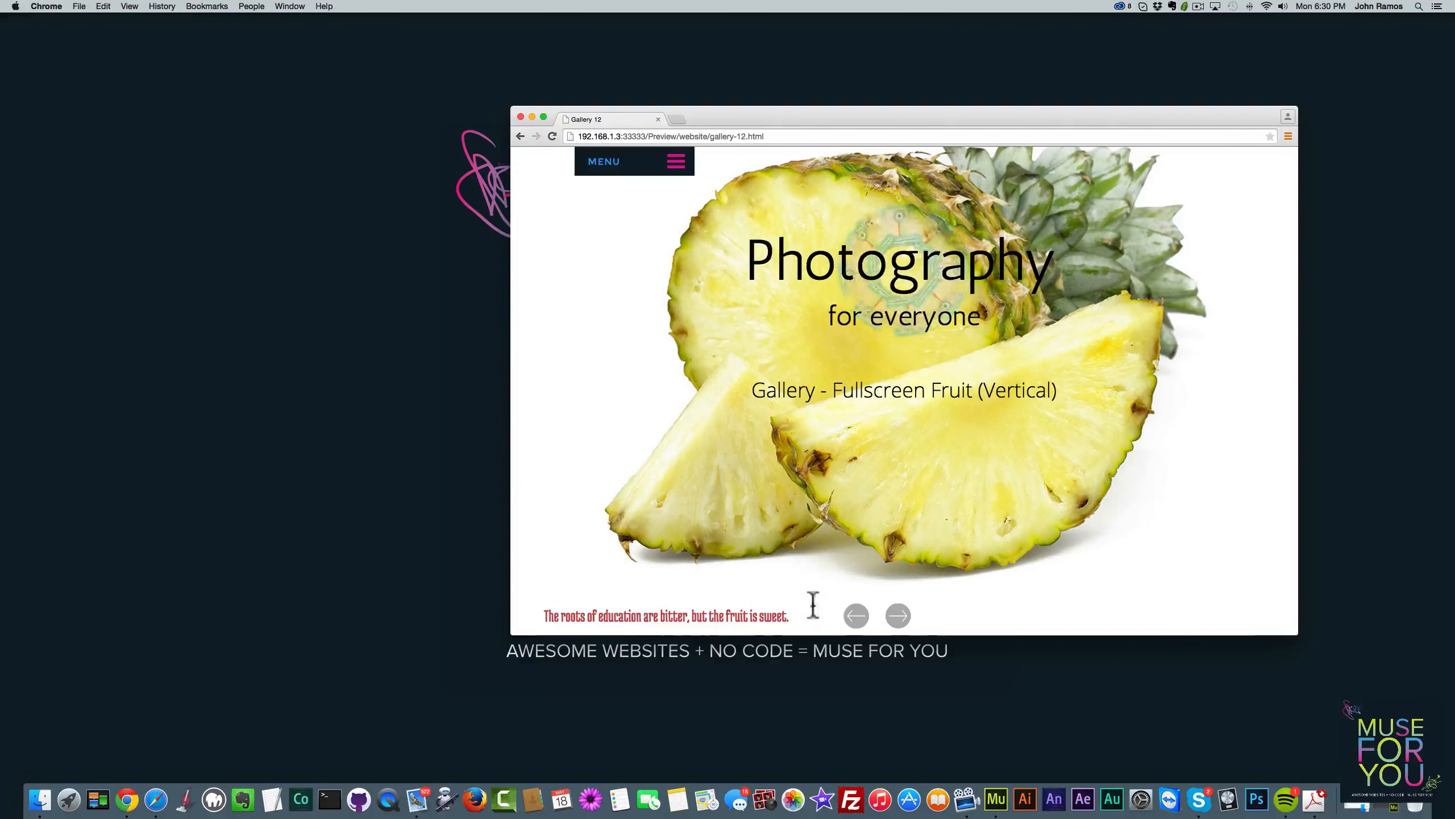
click(898, 615)
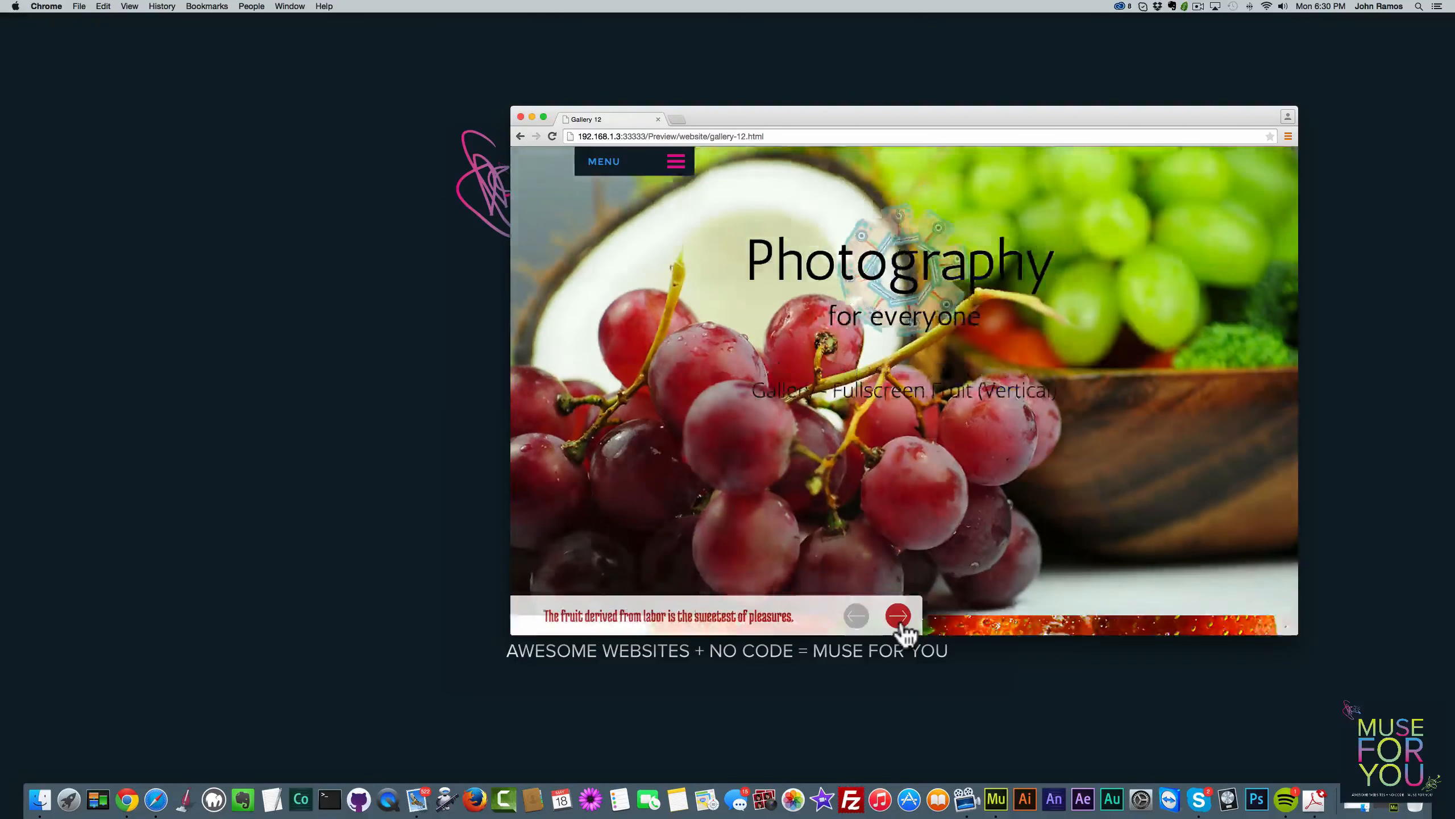
click(899, 616)
click(898, 616)
click(898, 616)
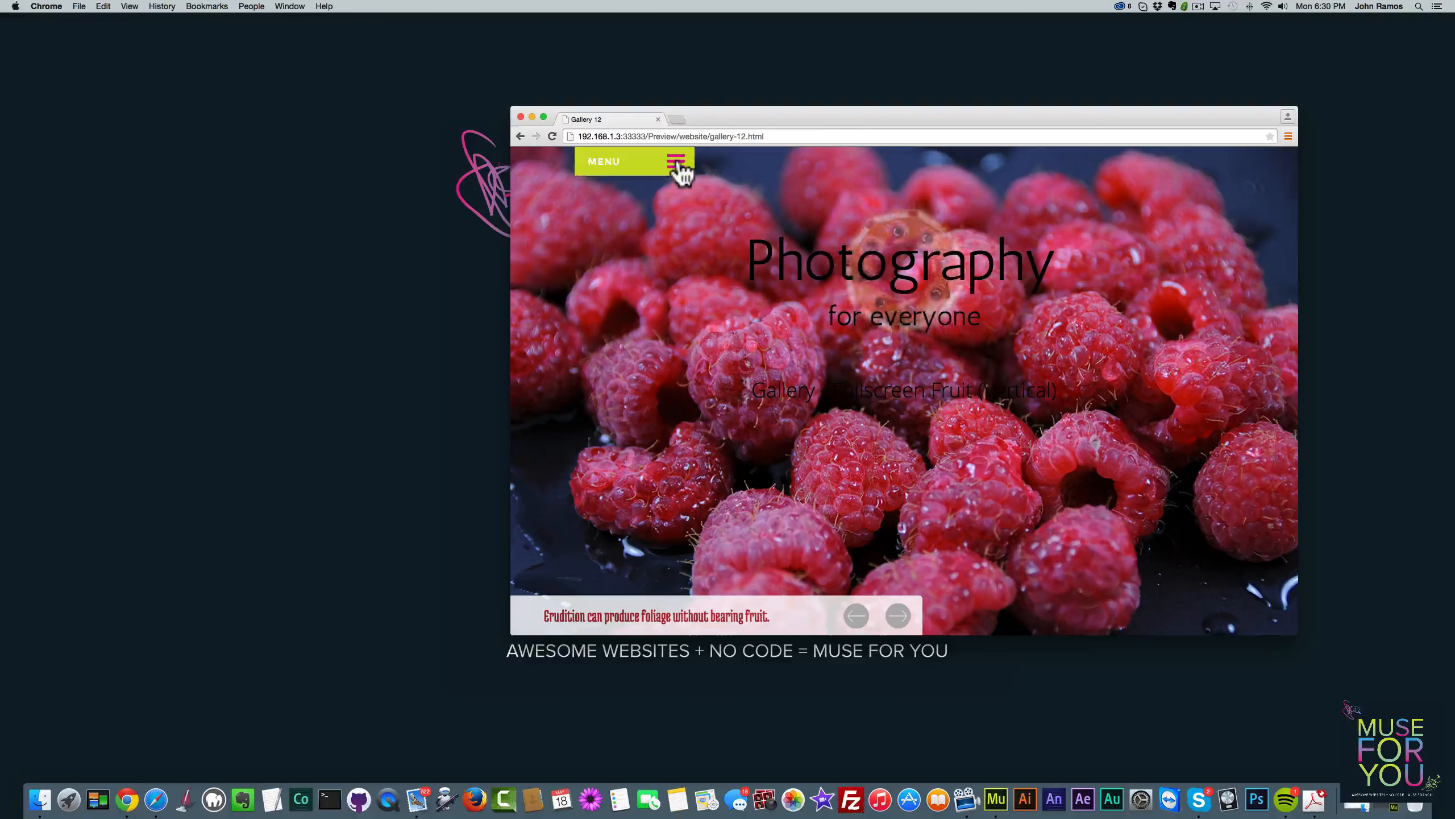
Open the Gallery 13 page from the site menu and bring the full Wood Frame thumbnail grid into view
click(675, 167)
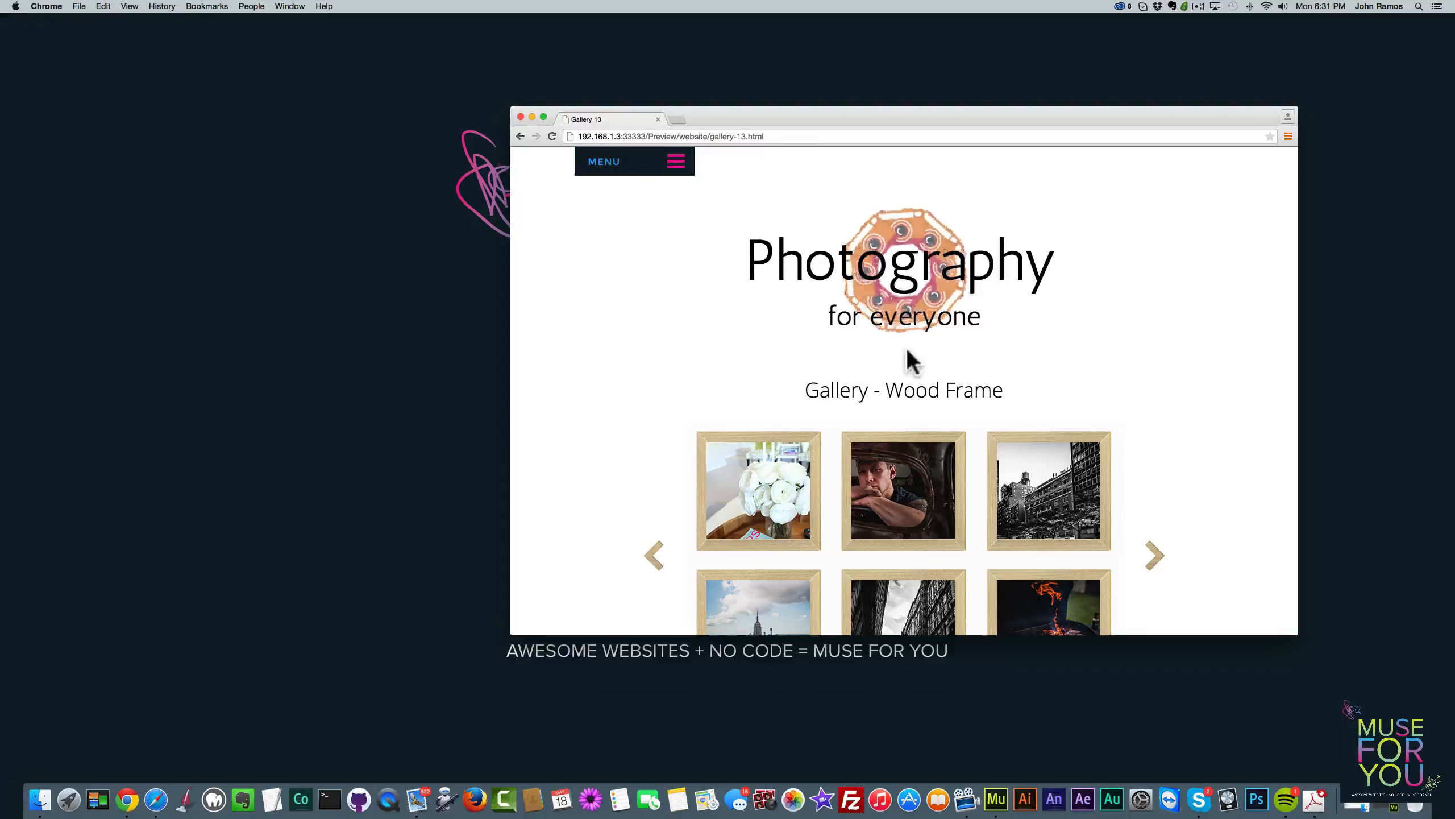
scroll(911, 361, down, 2)
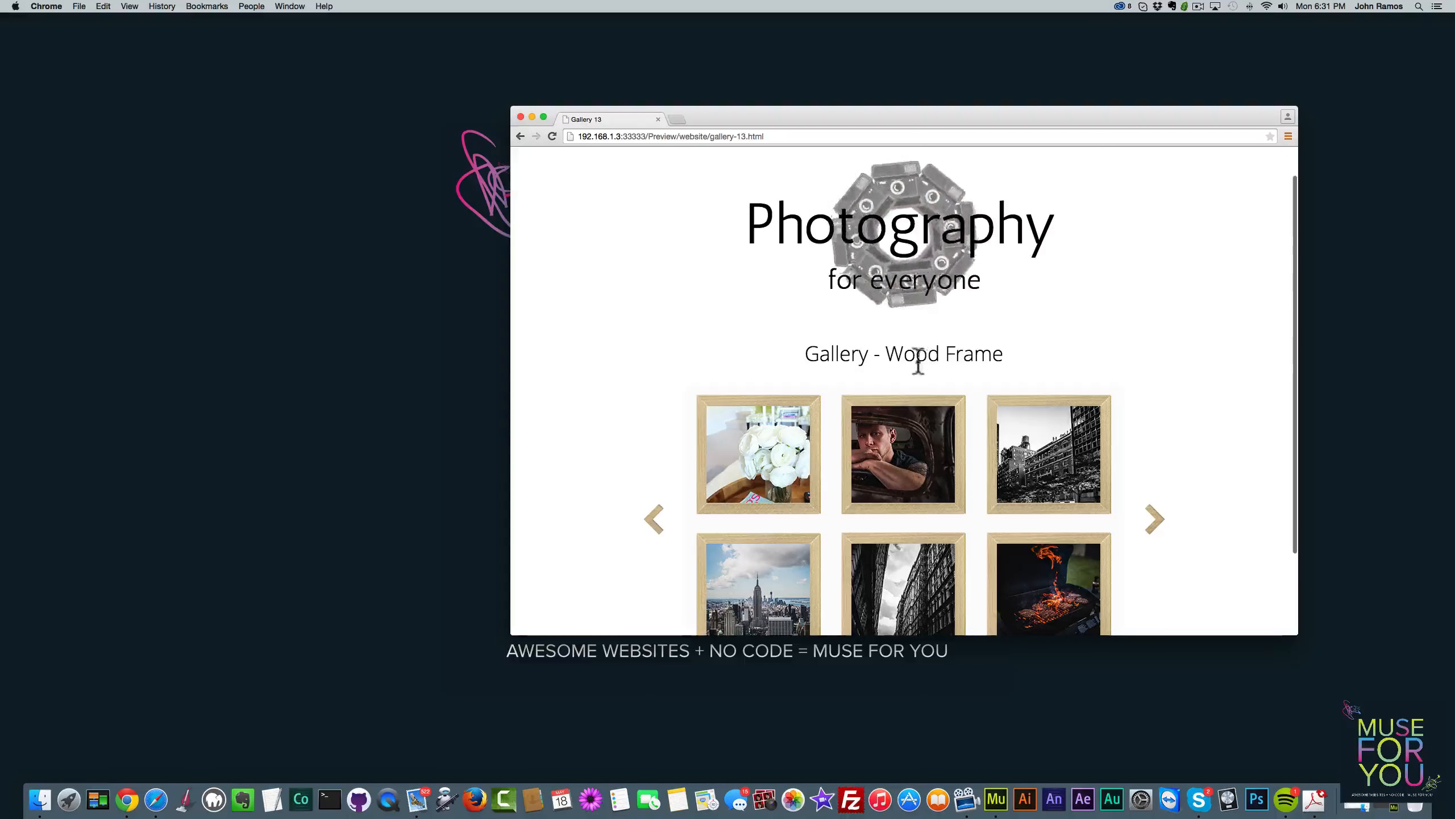
scroll(905, 361, down, 1)
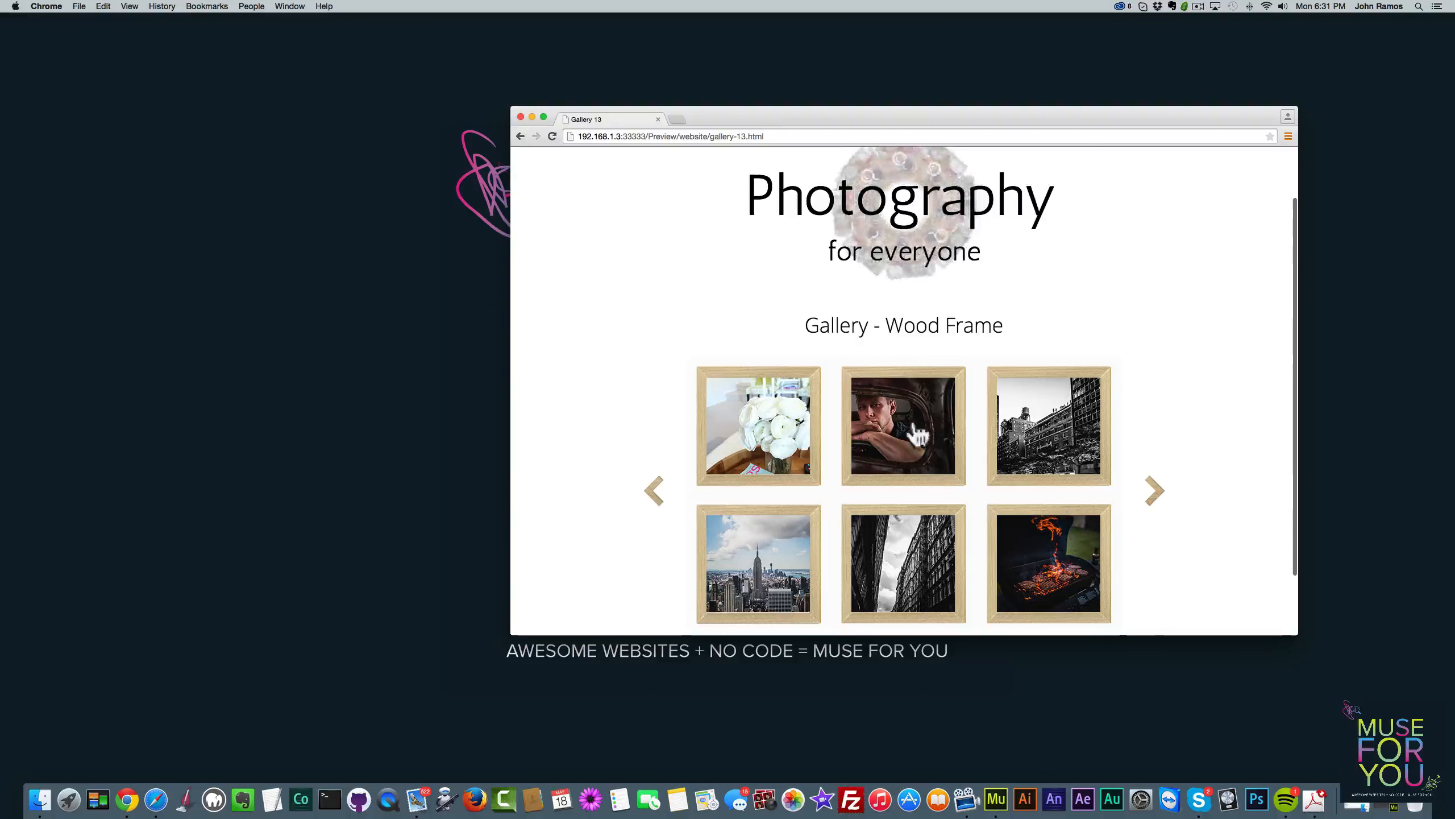
scroll(1037, 427, down, 2)
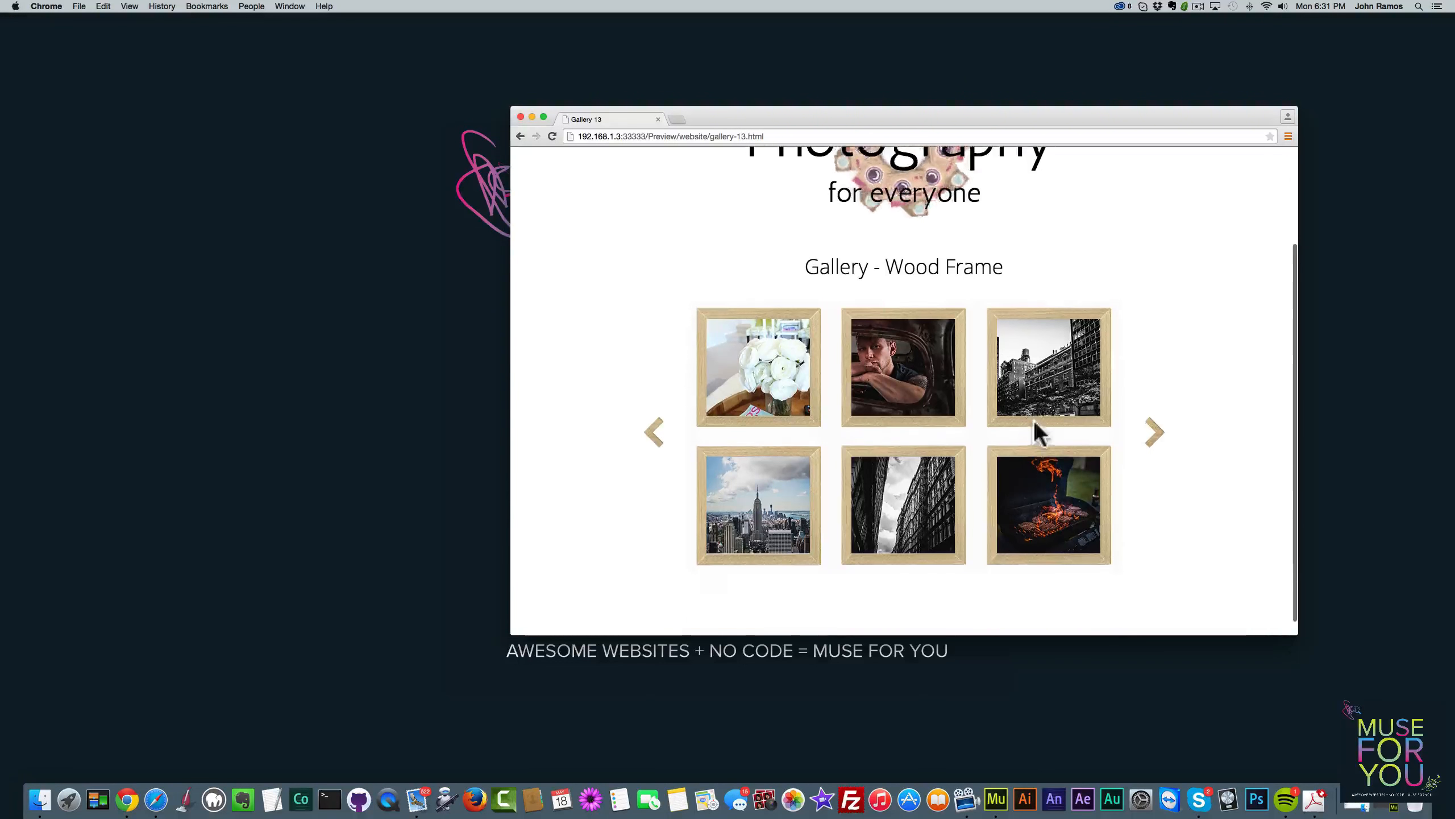
View the enlarged white flowers and storm clouds photos with their captions in the Wood Frame gallery, and close the enlarged view
click(779, 362)
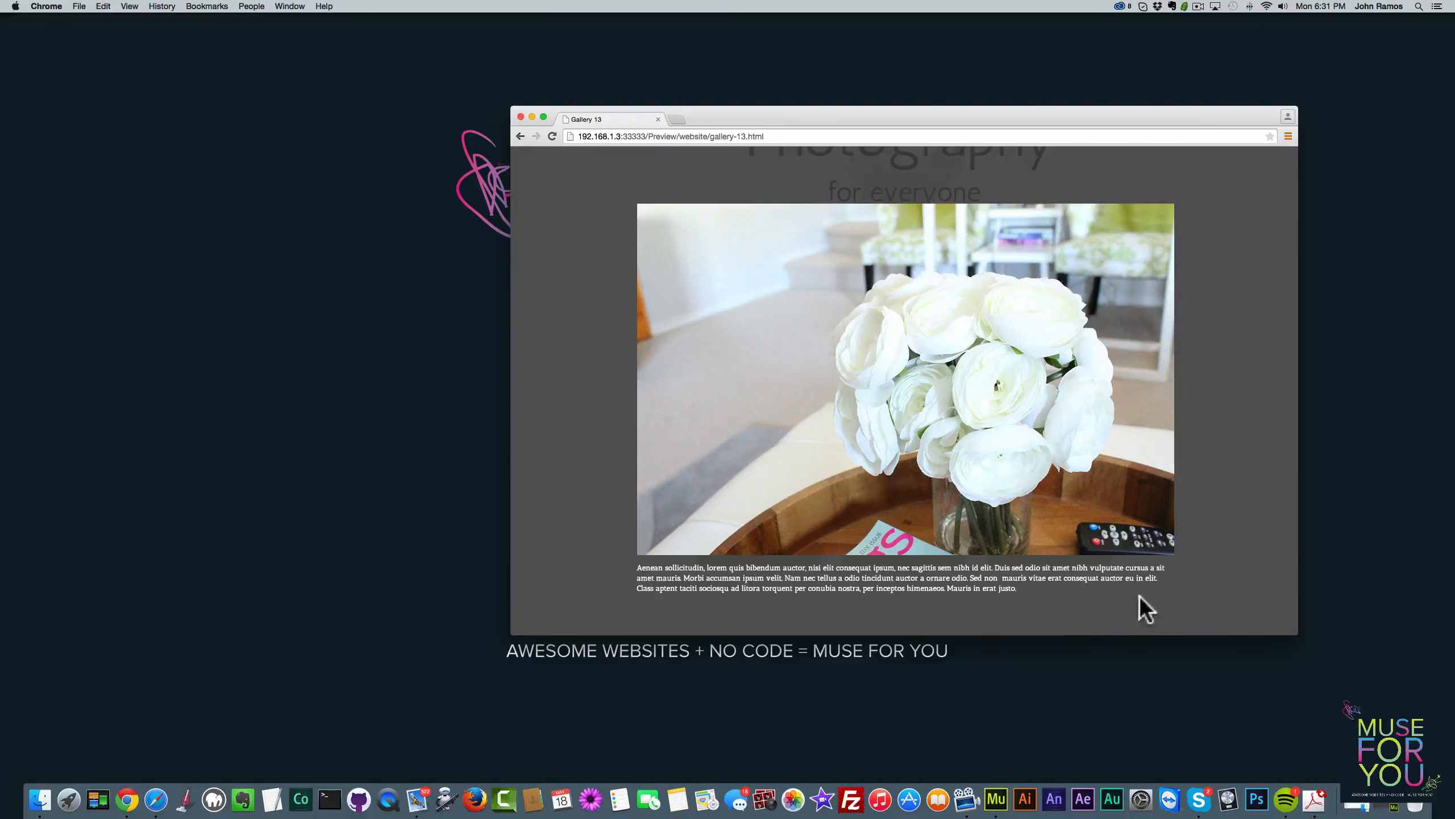
click(1184, 429)
click(1077, 395)
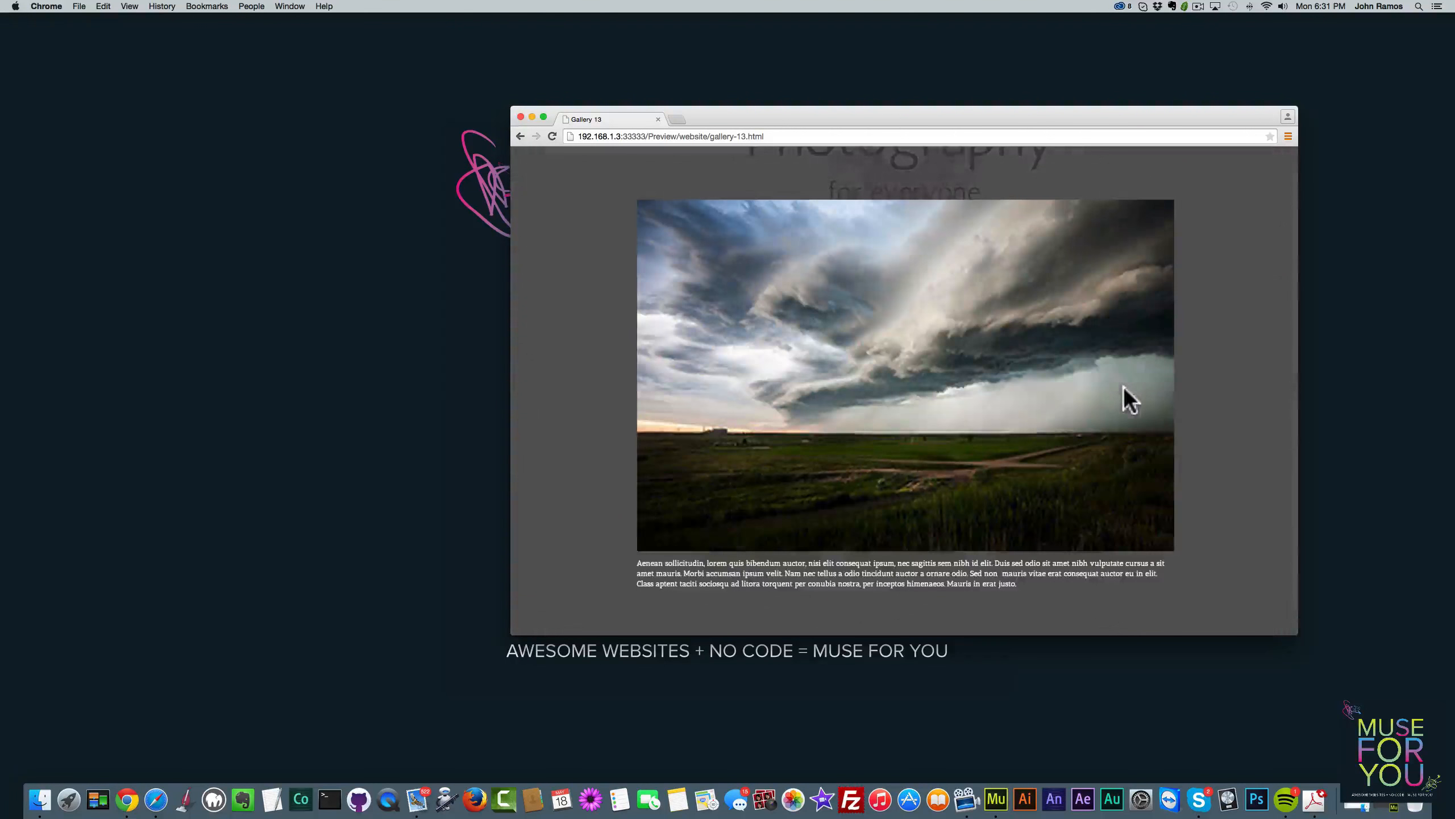
click(1290, 355)
Page the wood-framed thumbnails forward repeatedly, and enlarge and close the group photo in the lower row
click(1154, 436)
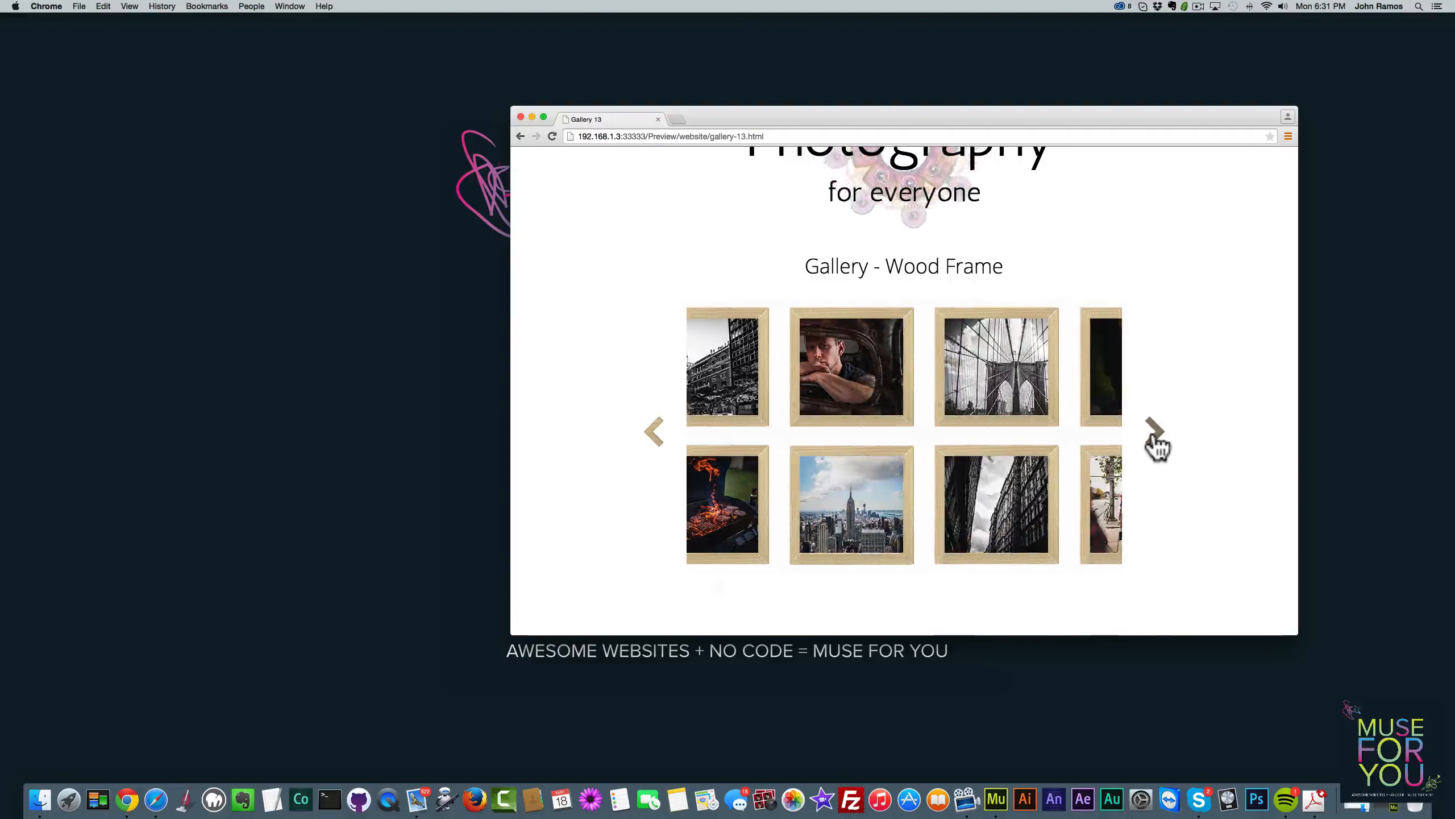
click(1152, 437)
click(1153, 437)
click(1153, 436)
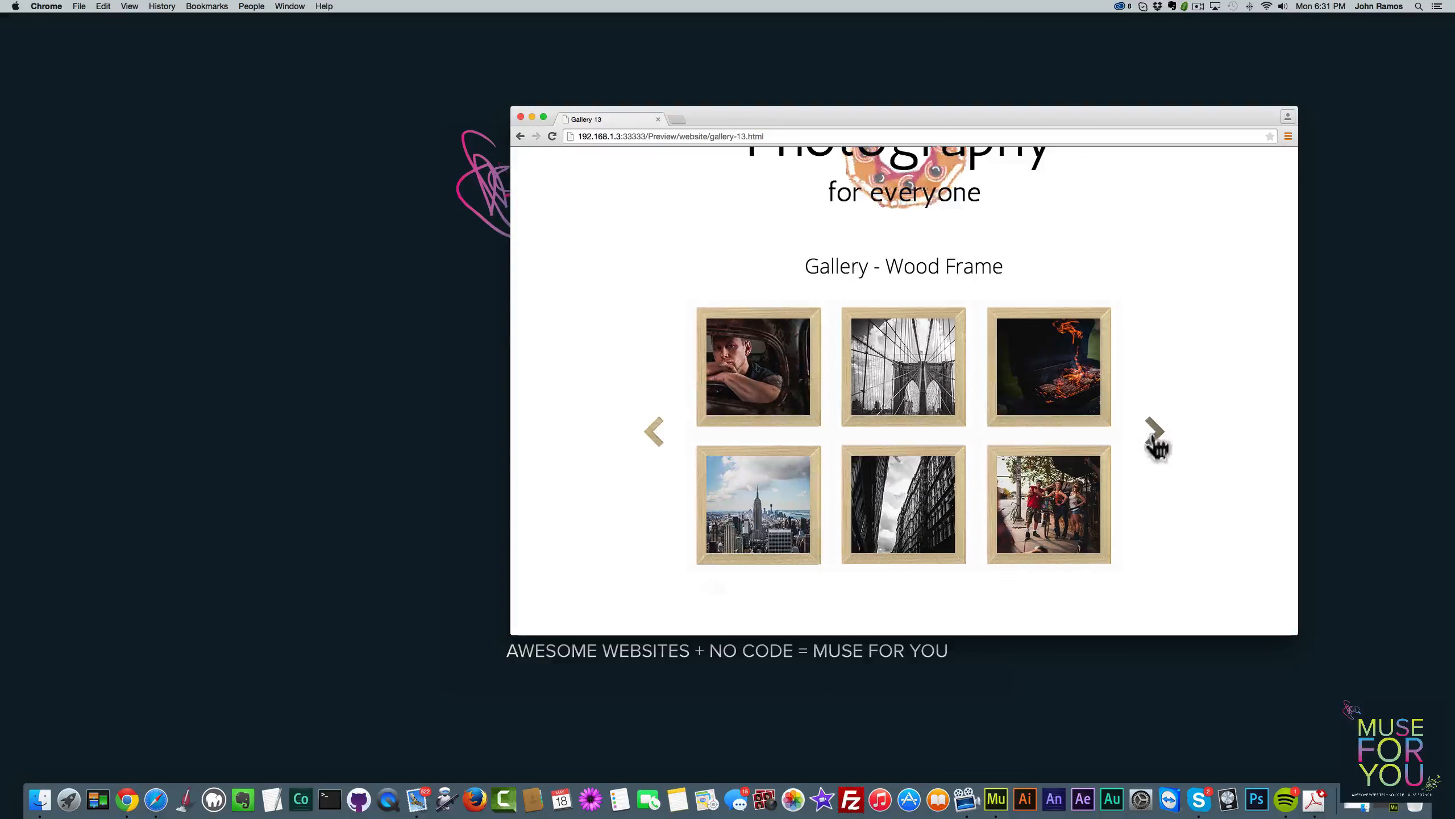
click(1156, 441)
click(1089, 494)
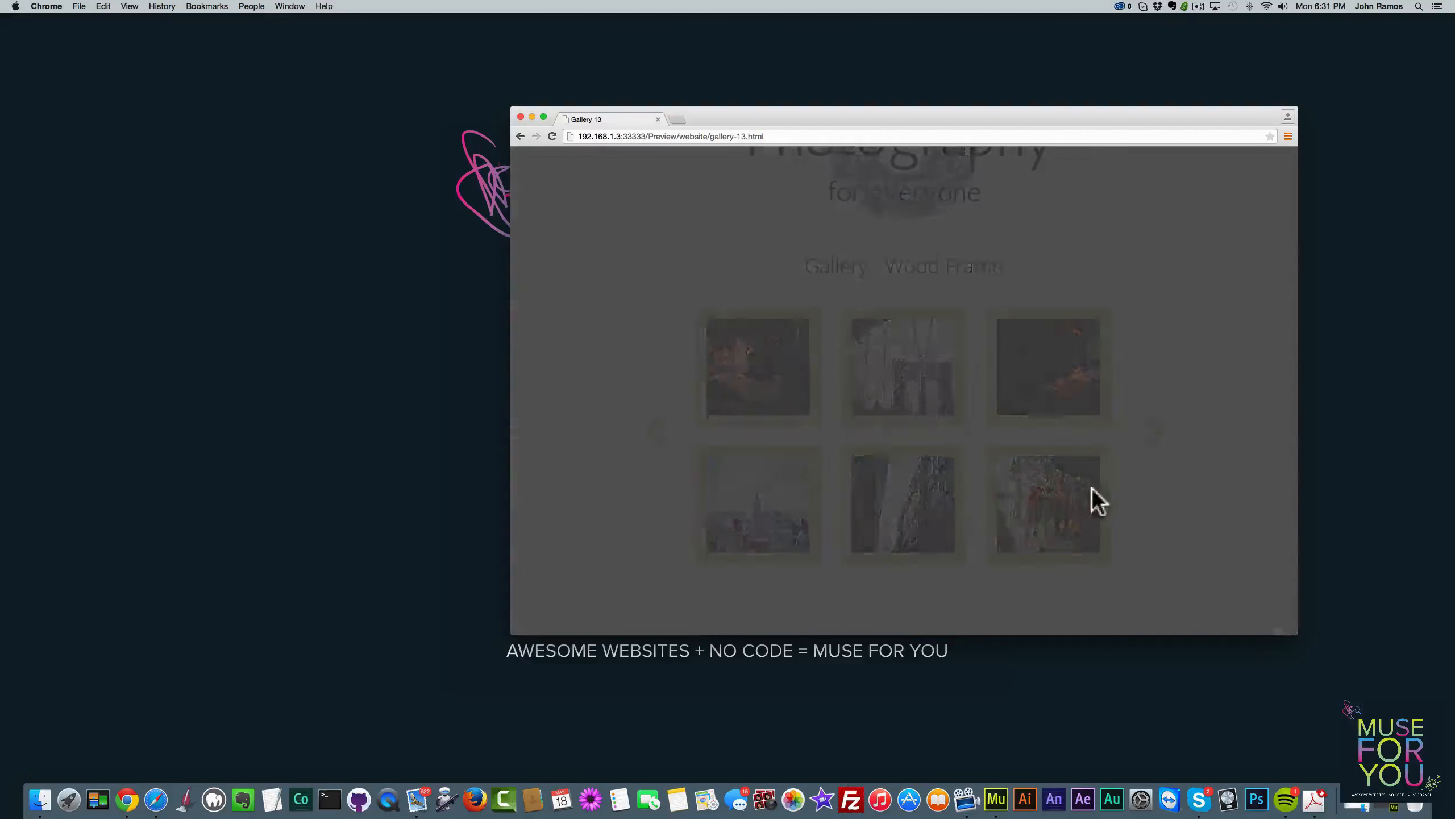
click(1290, 423)
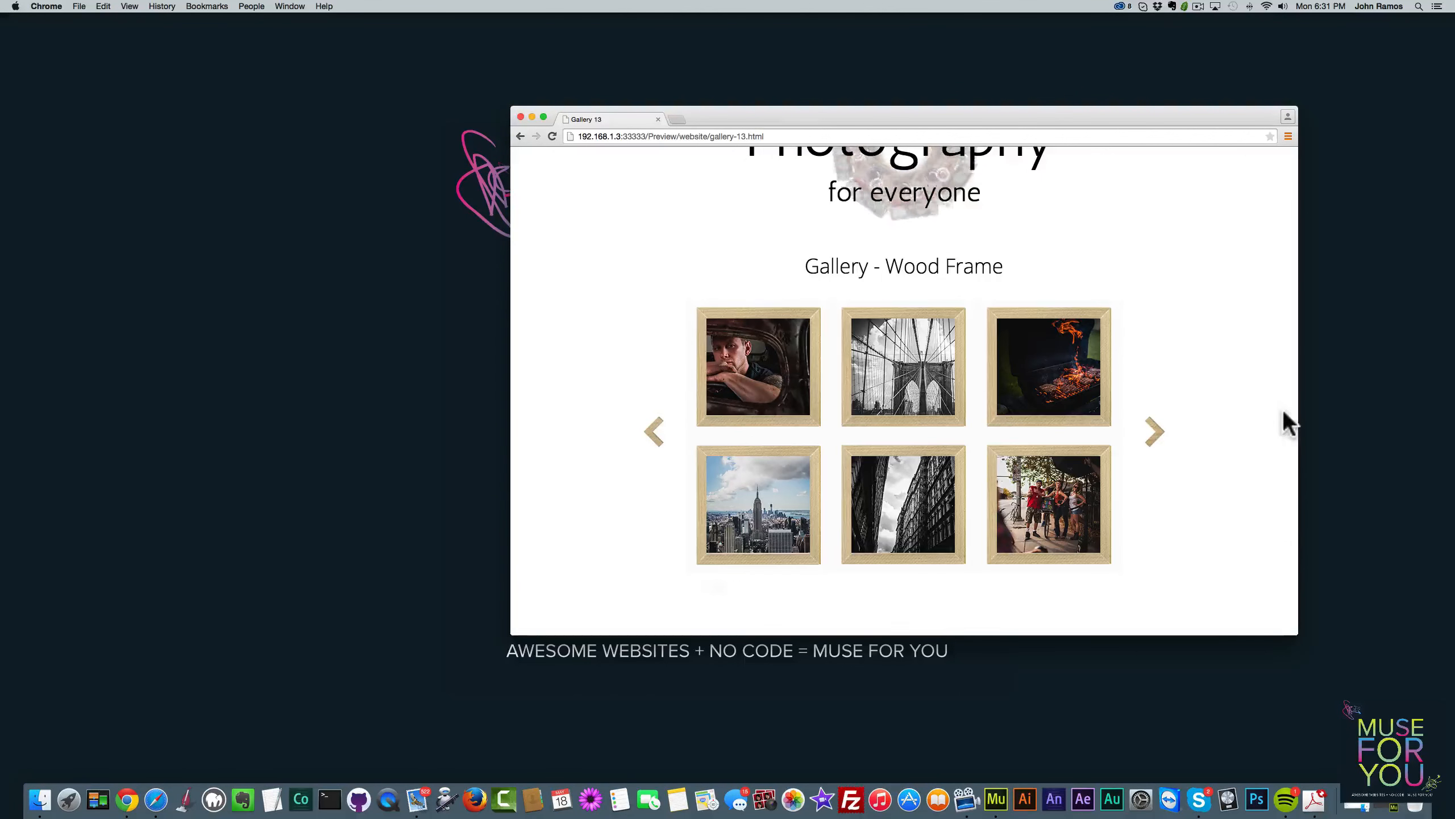
Page the wood-framed thumbnails forward, enlarge the city skyline thumbnail in the lower row, and close the enlarged view
click(1157, 439)
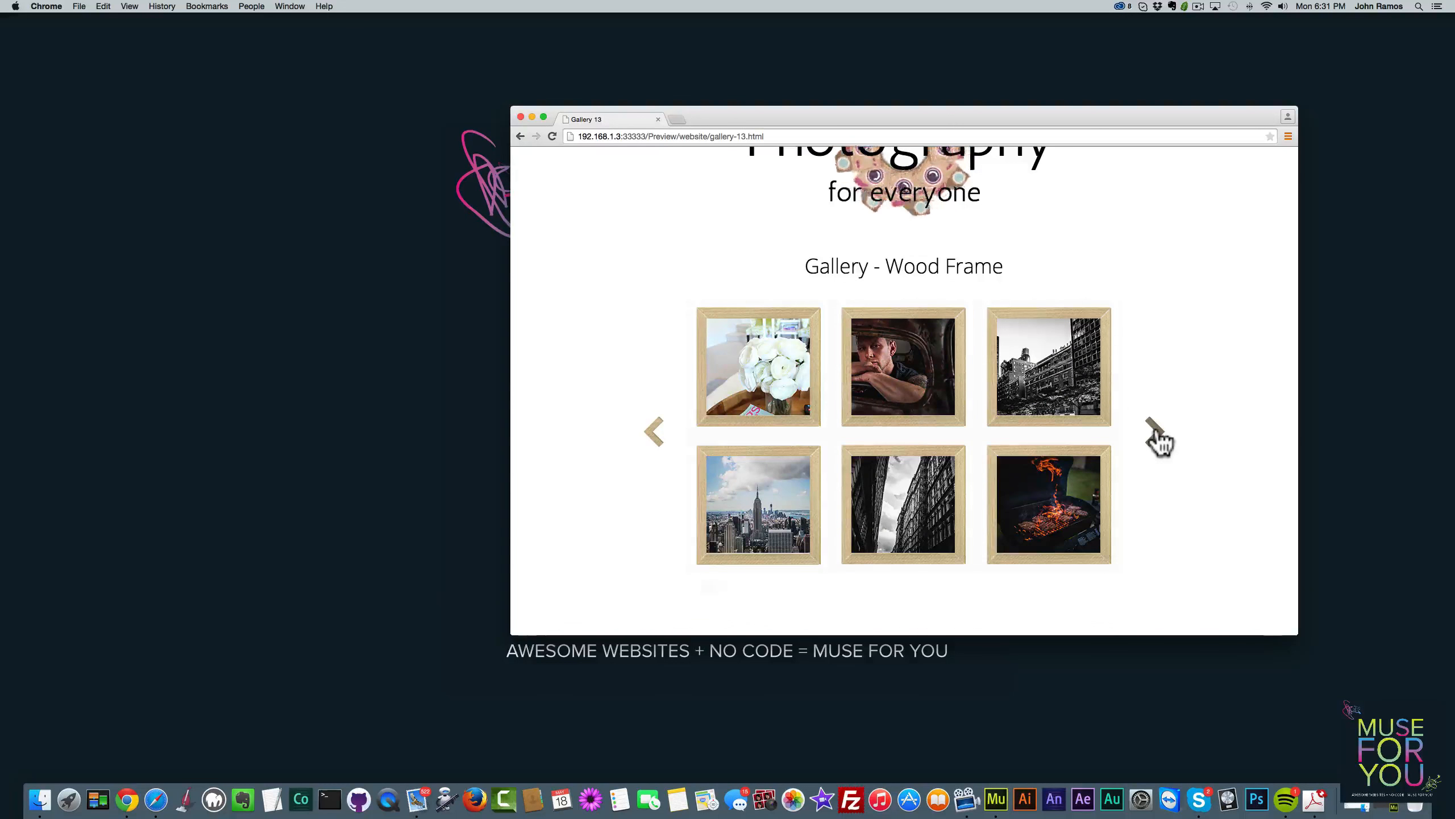
click(1156, 439)
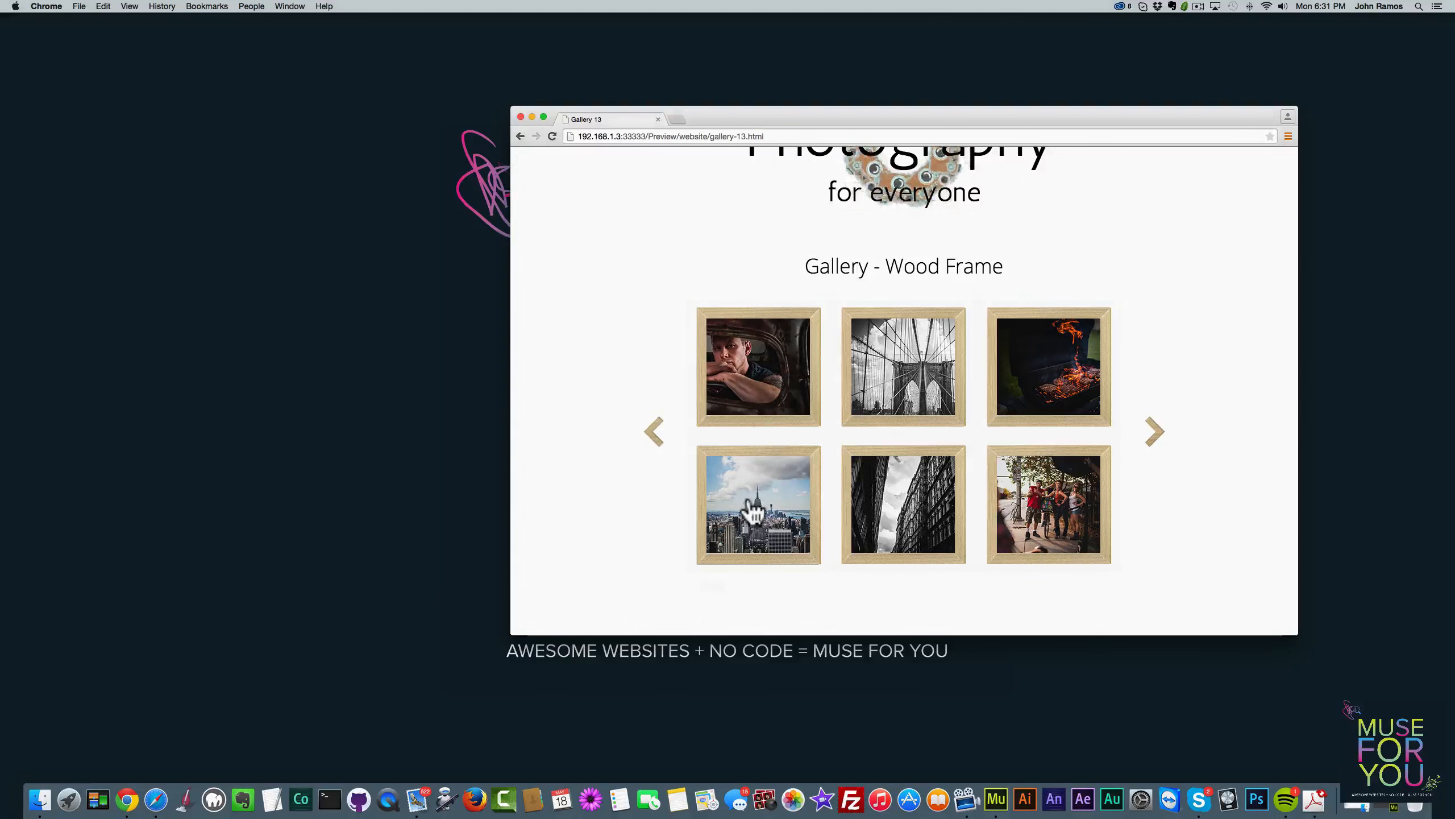
click(754, 513)
click(1166, 187)
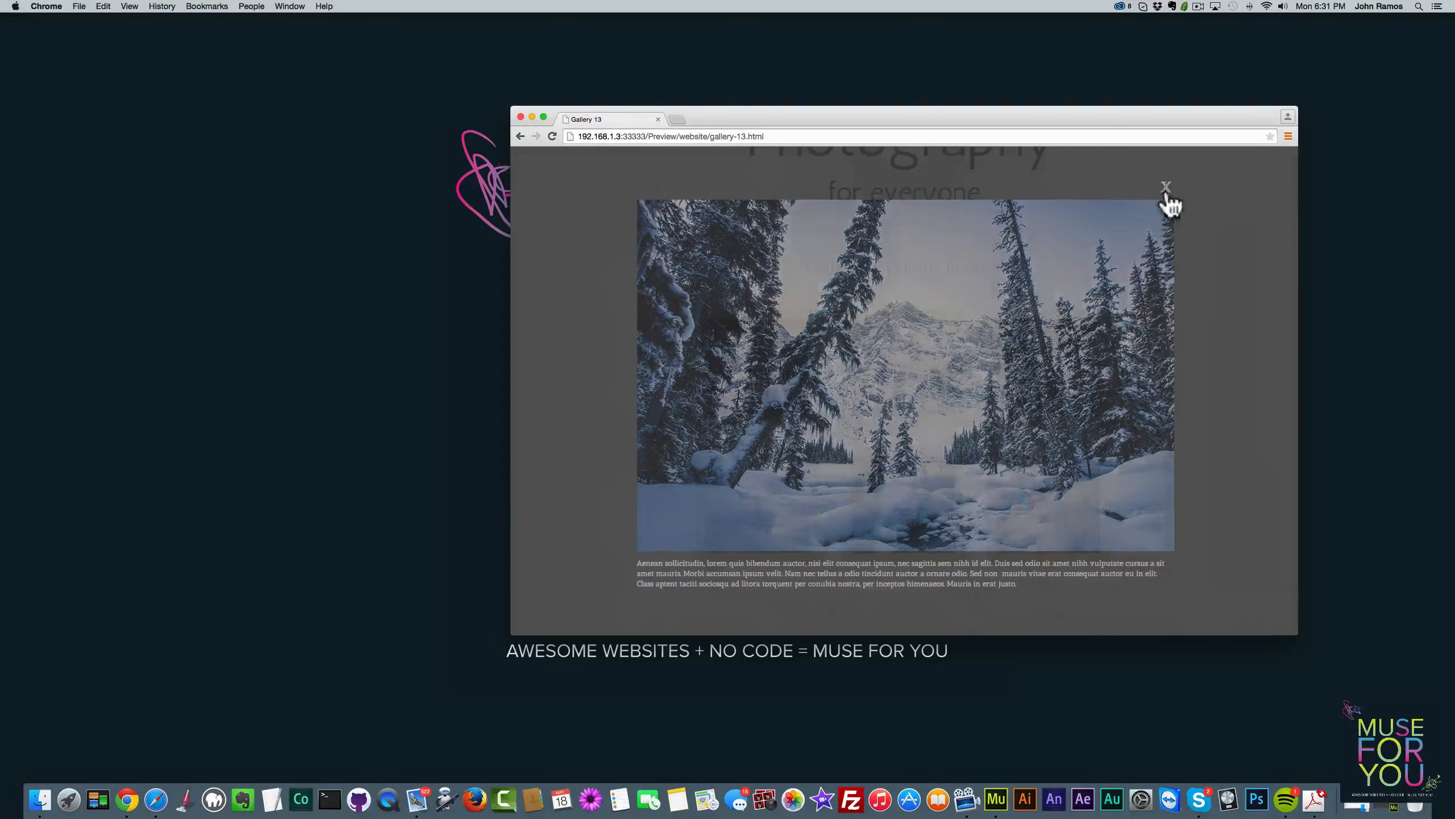
Enlarge and close the upper-row fire thumbnail, page the Wood Frame gallery forward, and view and dismiss another enlarged upper-row photo
click(1078, 379)
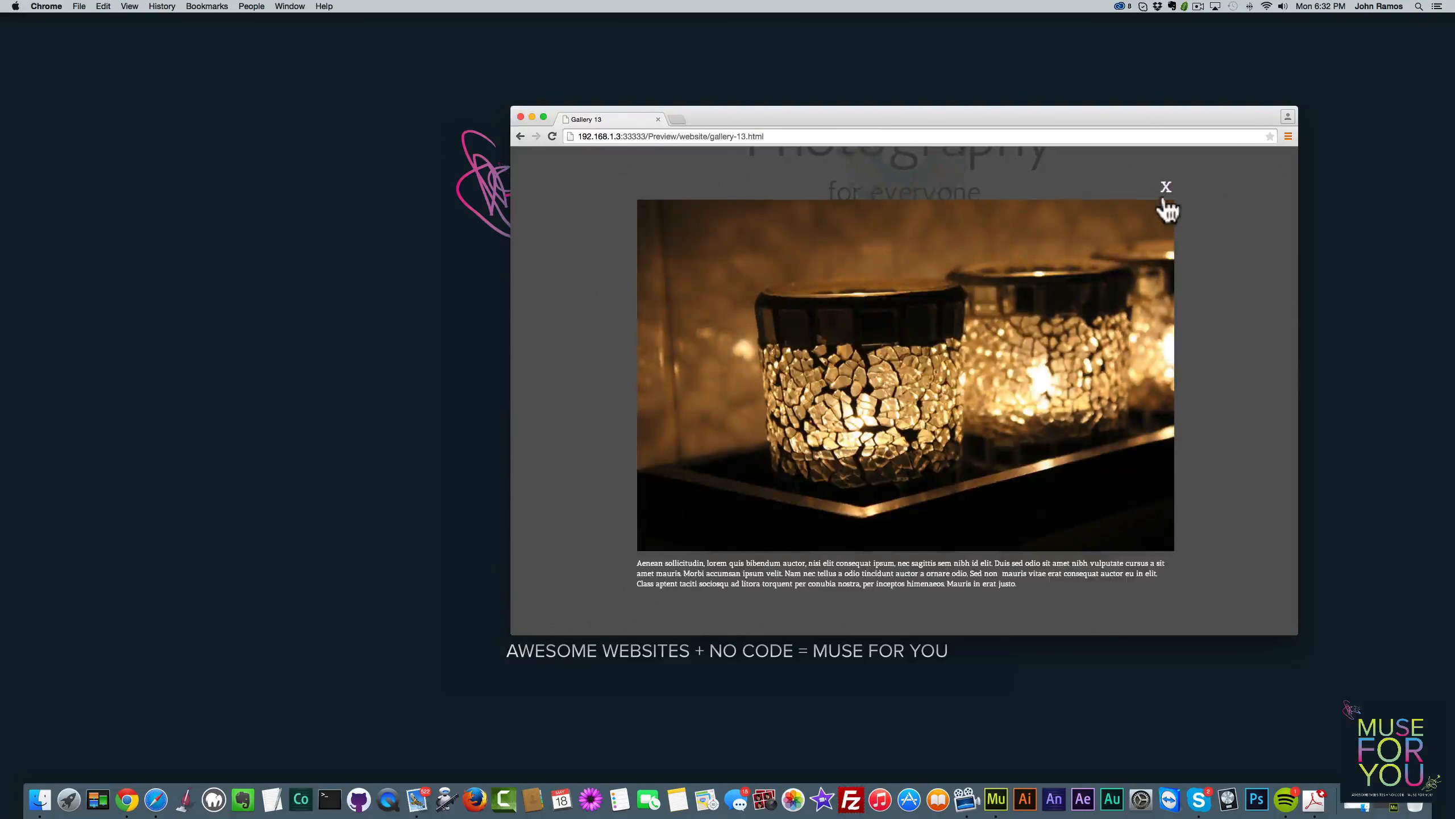
click(1166, 190)
click(1158, 438)
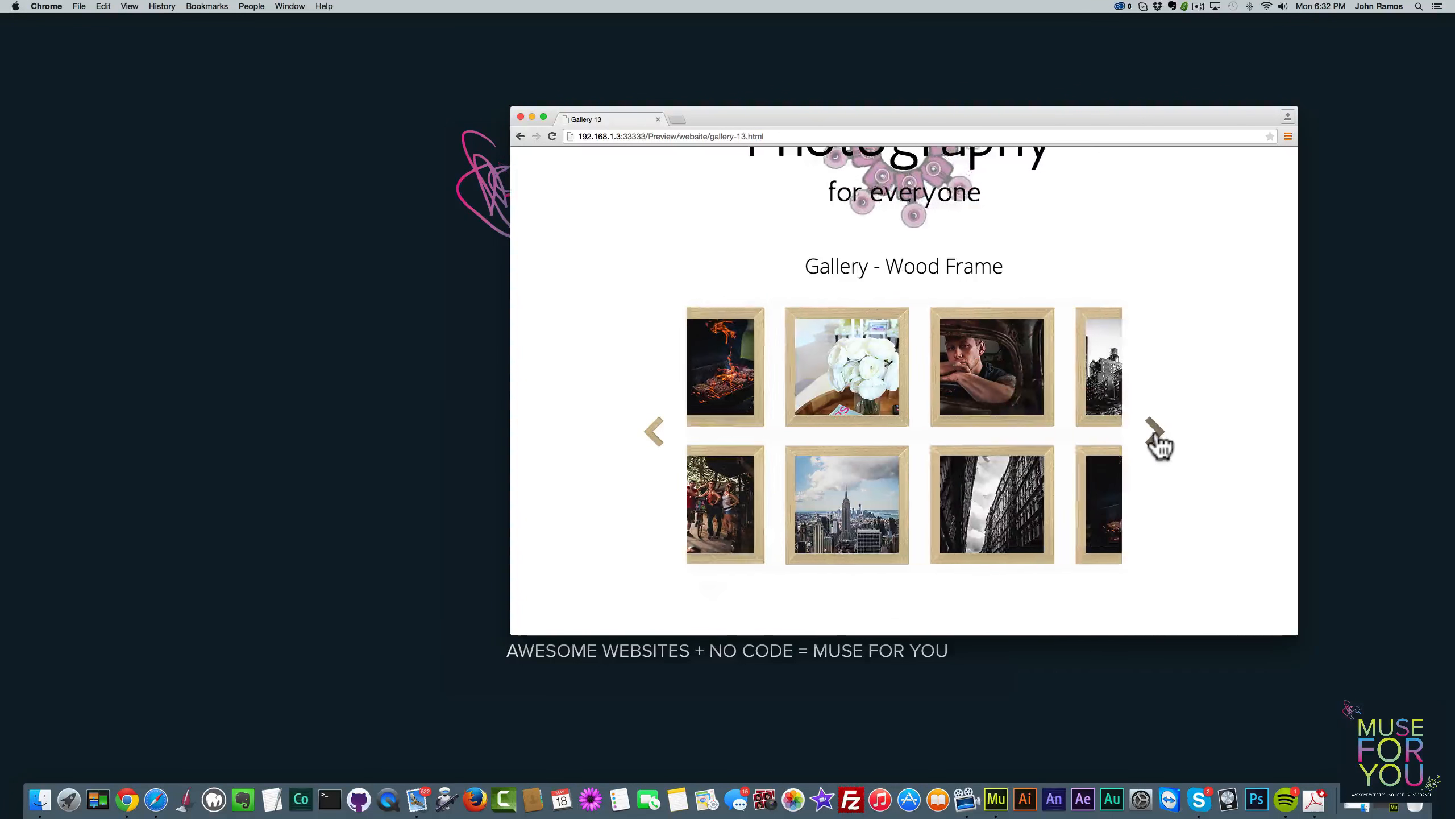
click(1039, 377)
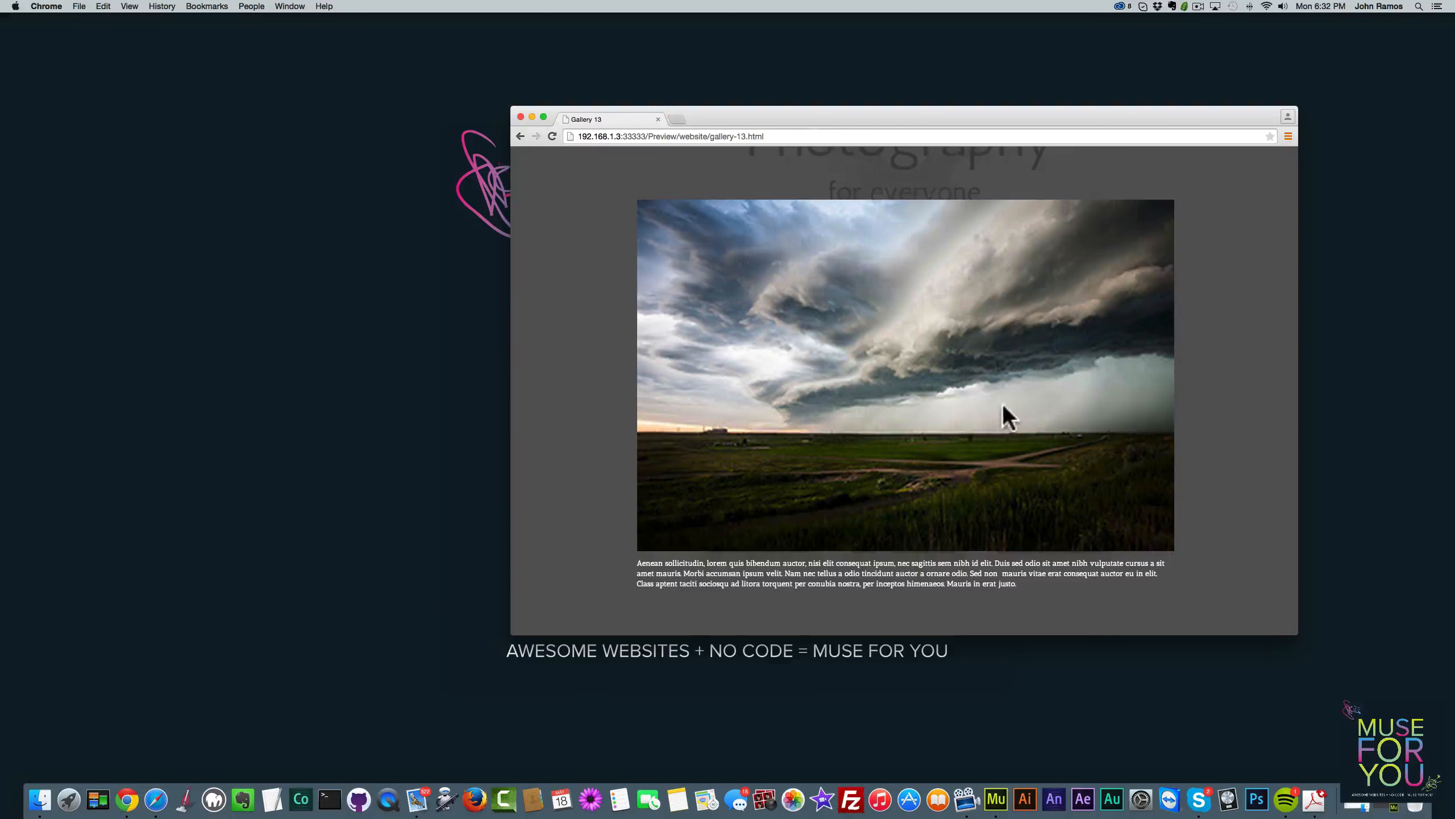
click(1249, 438)
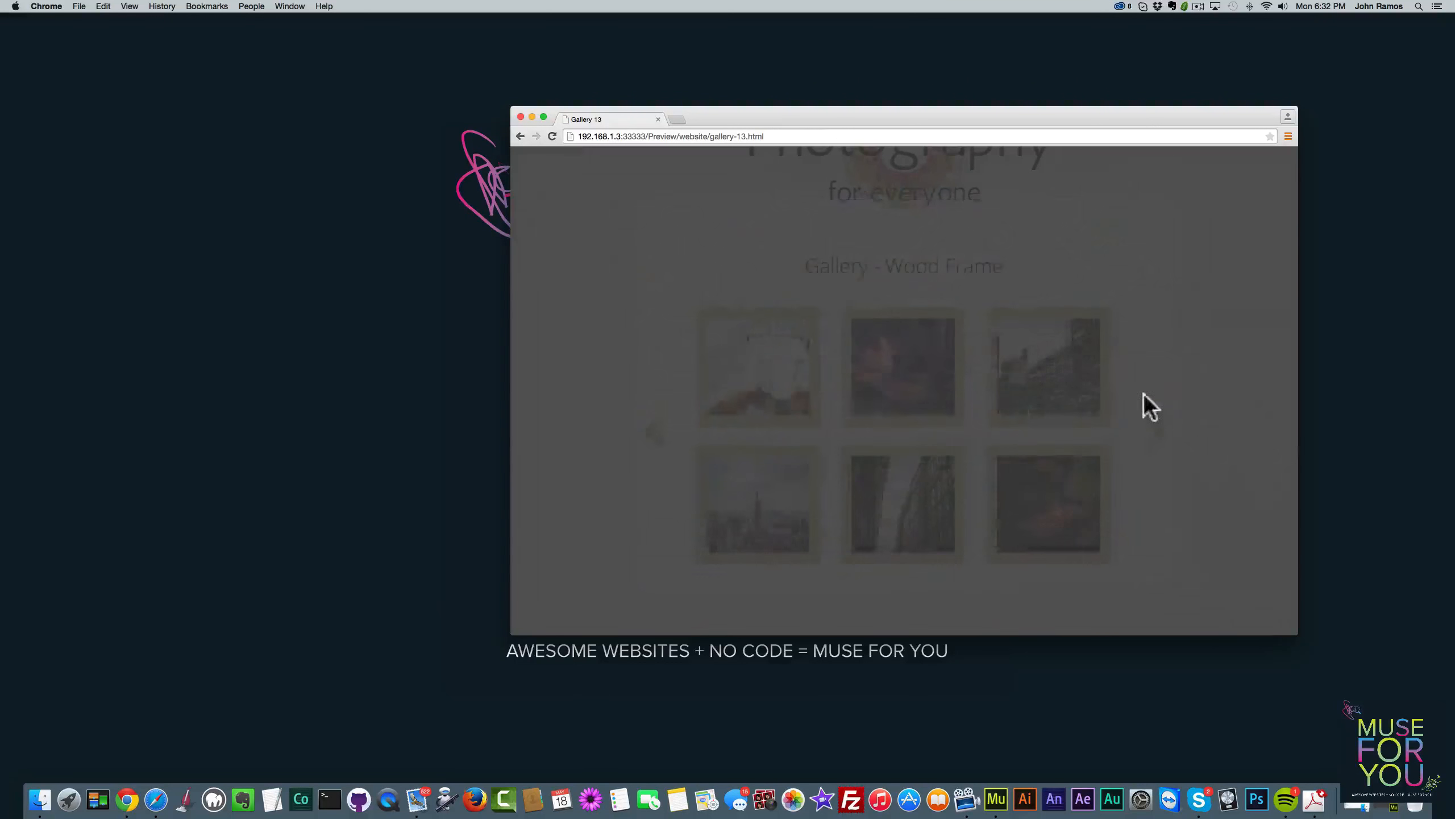
Open the Gallery 14 page from the site menu and bring the Slick Stack image cards and captions into view
scroll(896, 437, up, 3)
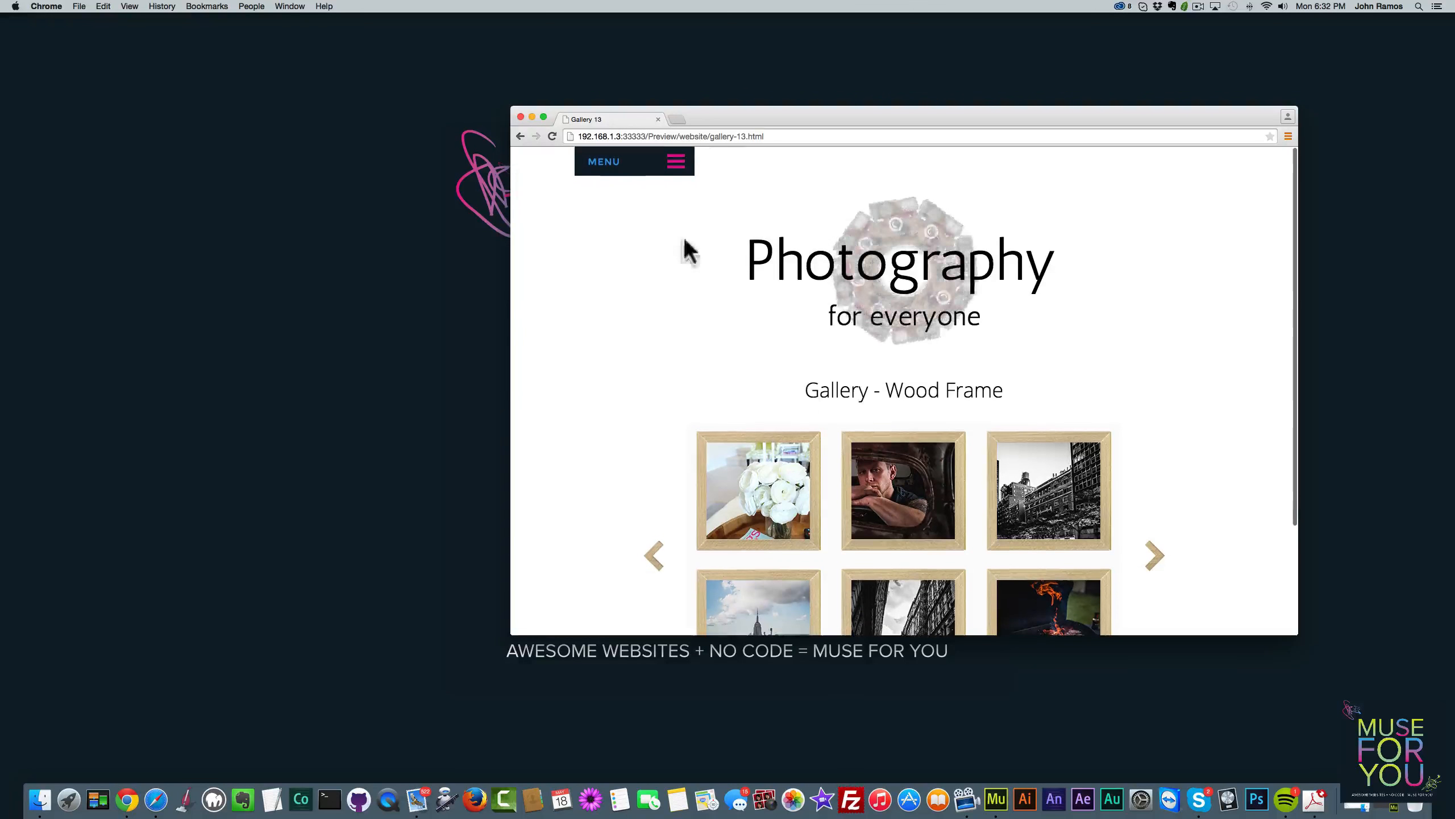
click(676, 165)
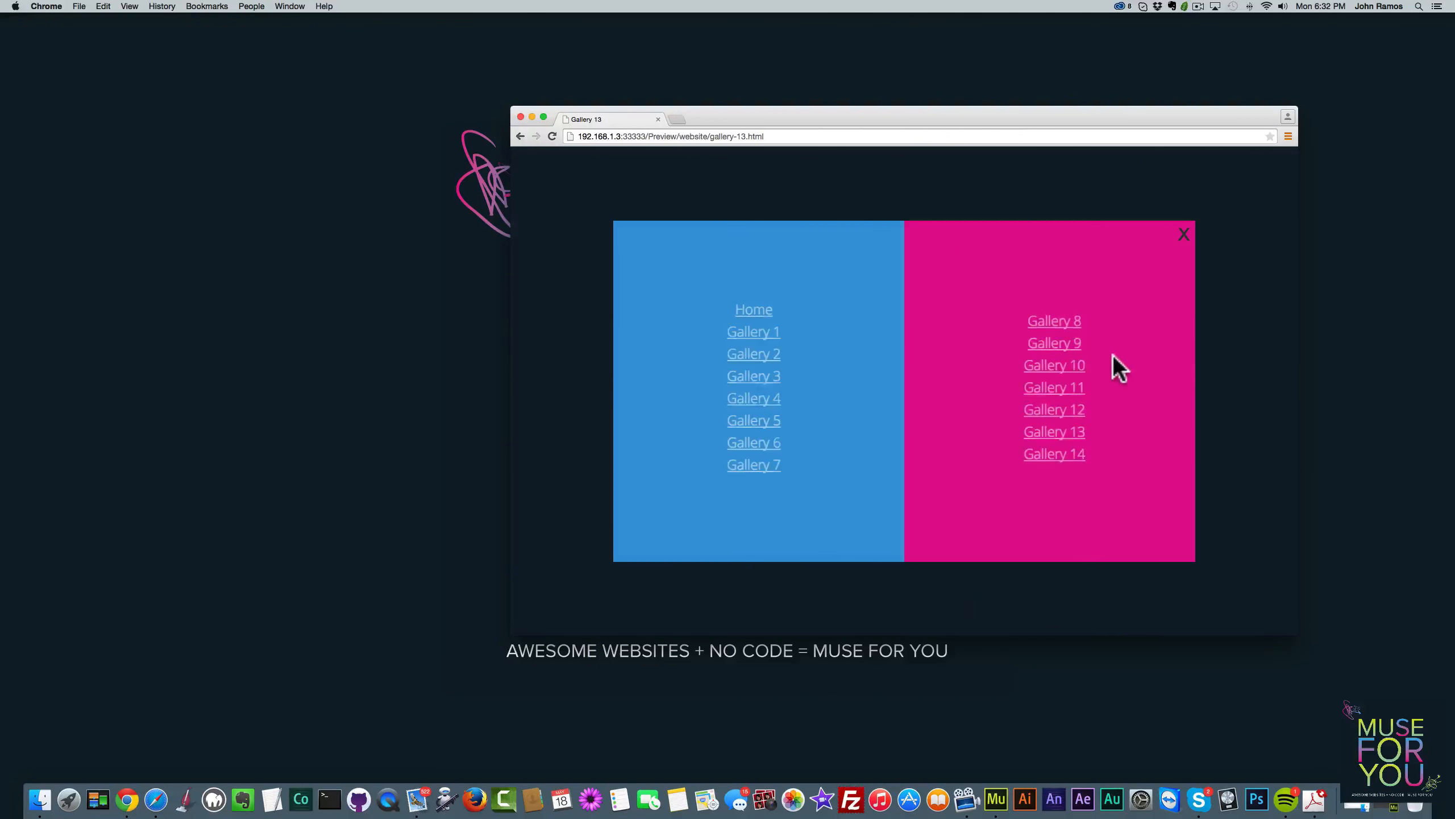
click(1060, 469)
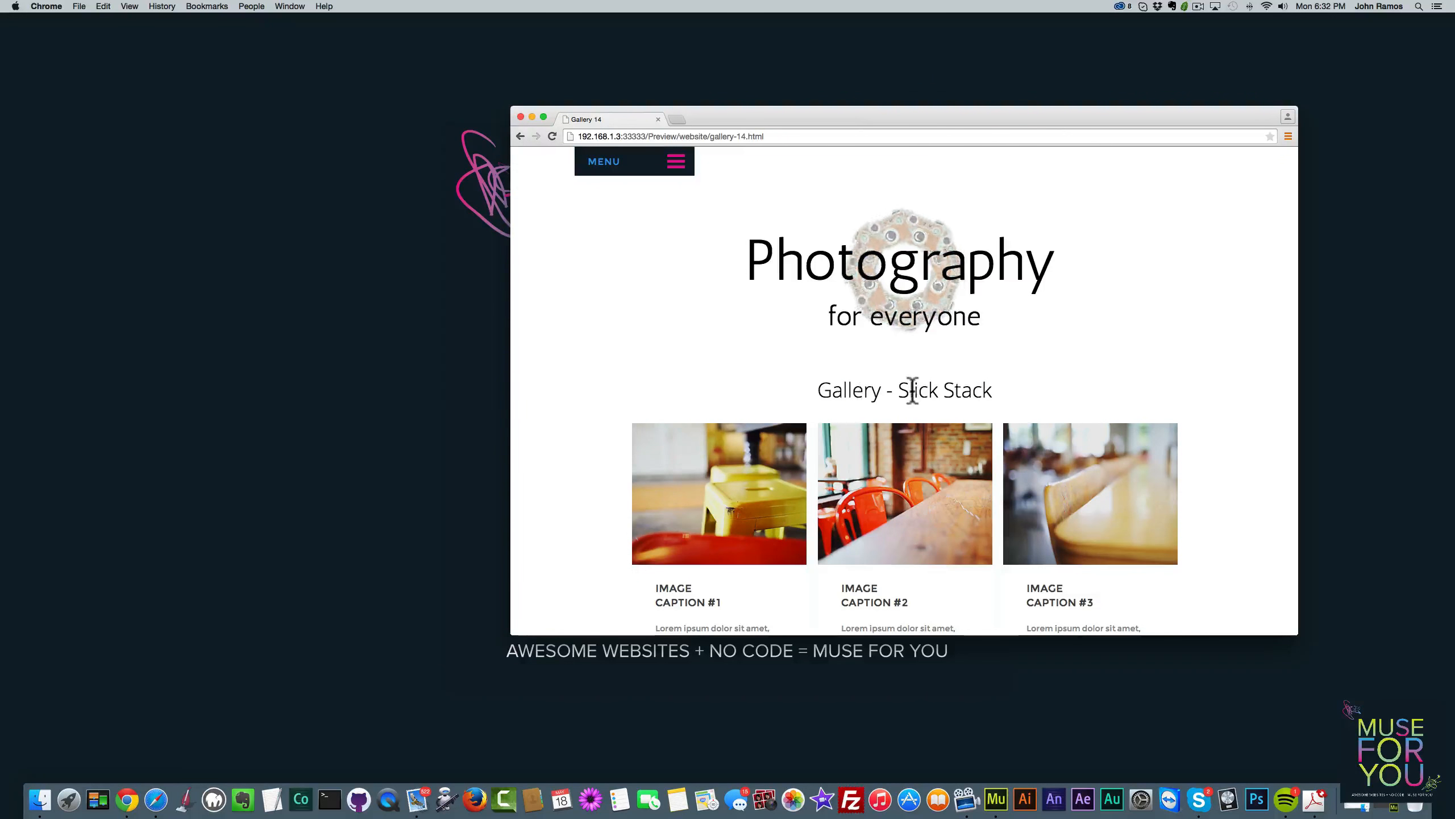
scroll(871, 382, down, 3)
scroll(771, 373, down, 2)
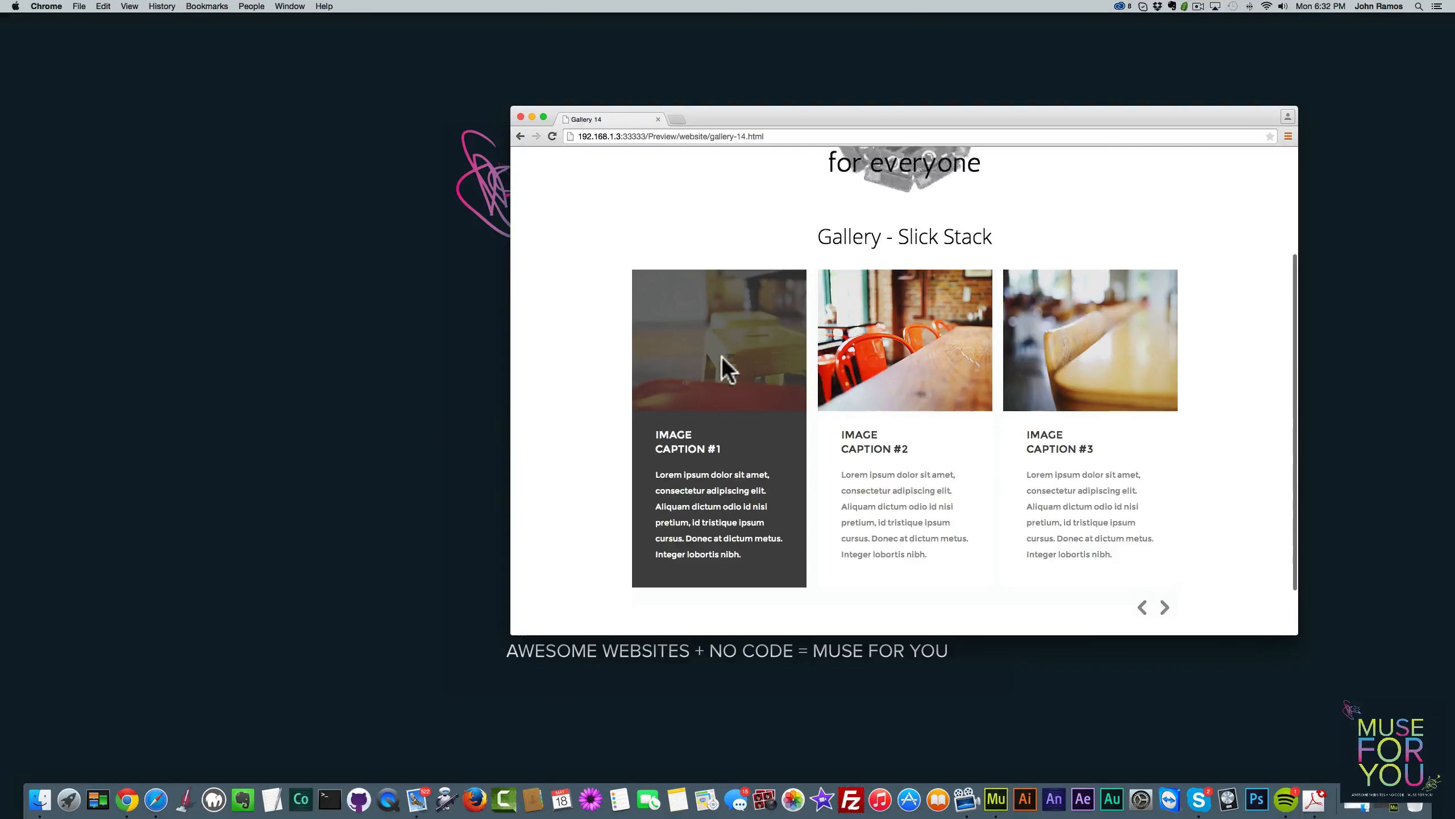
Examine the rollover effect on the three captioned Slick Stack cards and page the gallery forward repeatedly
scroll(1094, 363, down, 2)
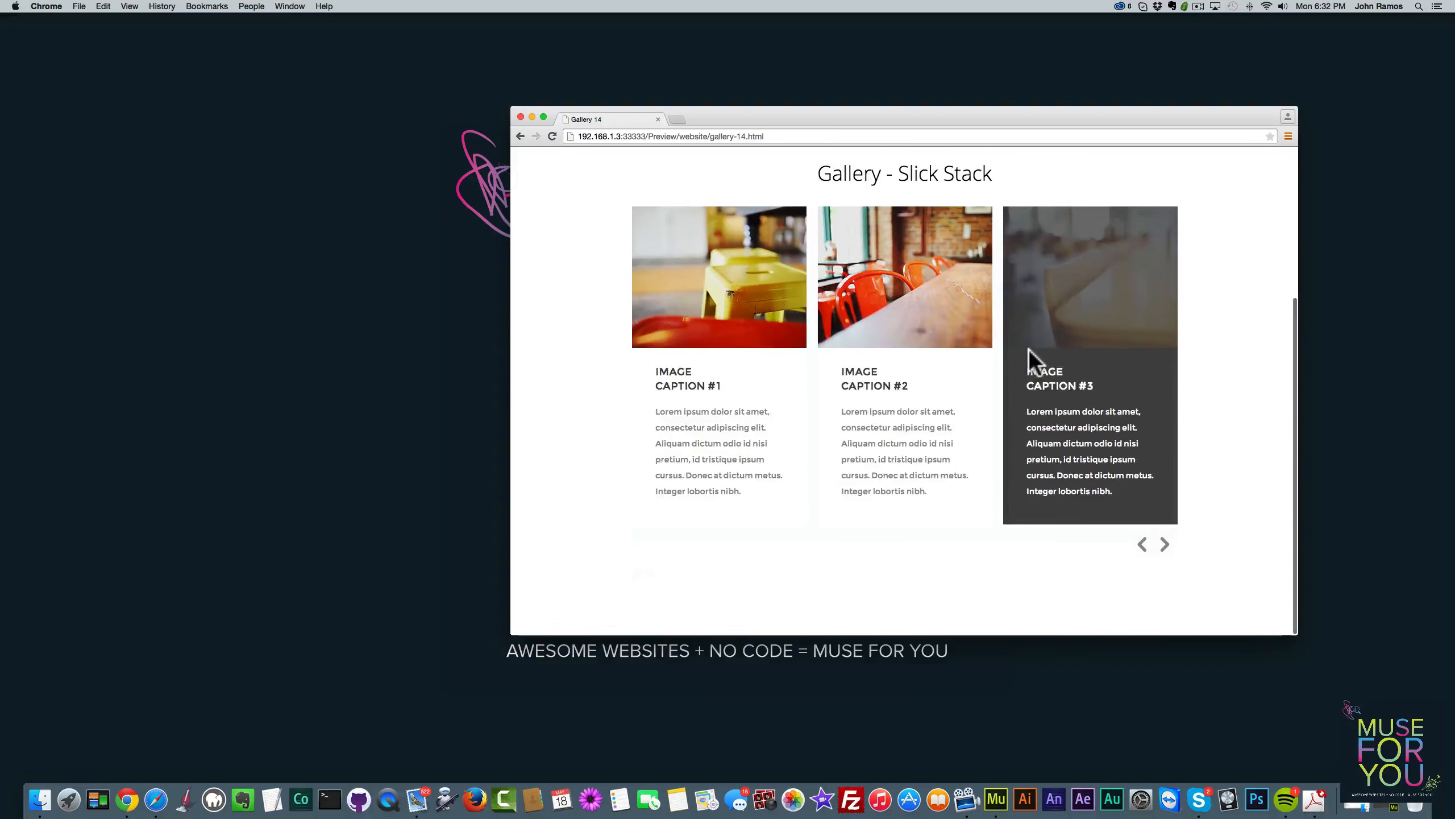
scroll(1030, 360, up, 3)
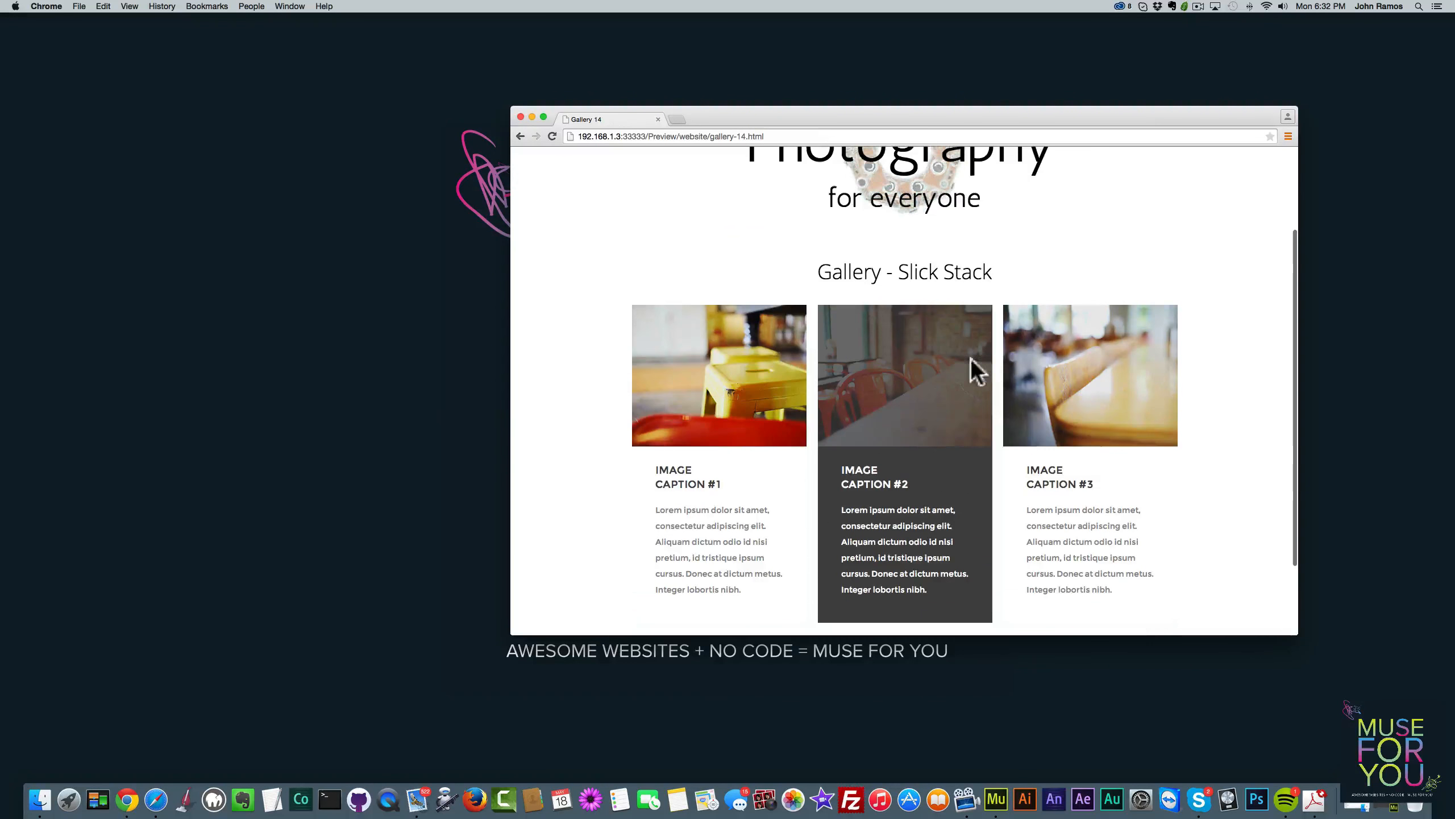
scroll(751, 379, down, 2)
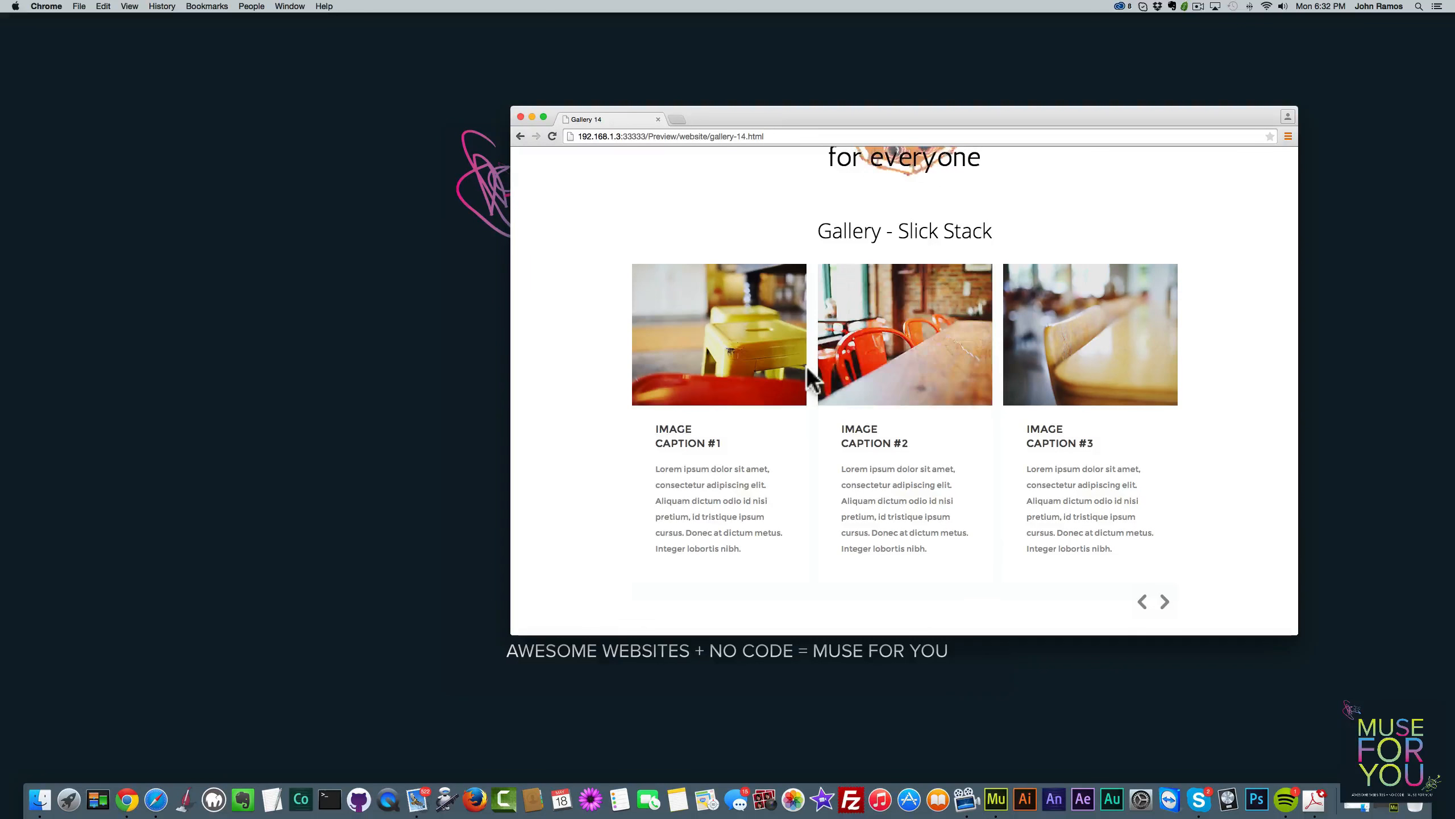
scroll(1189, 401, down, 3)
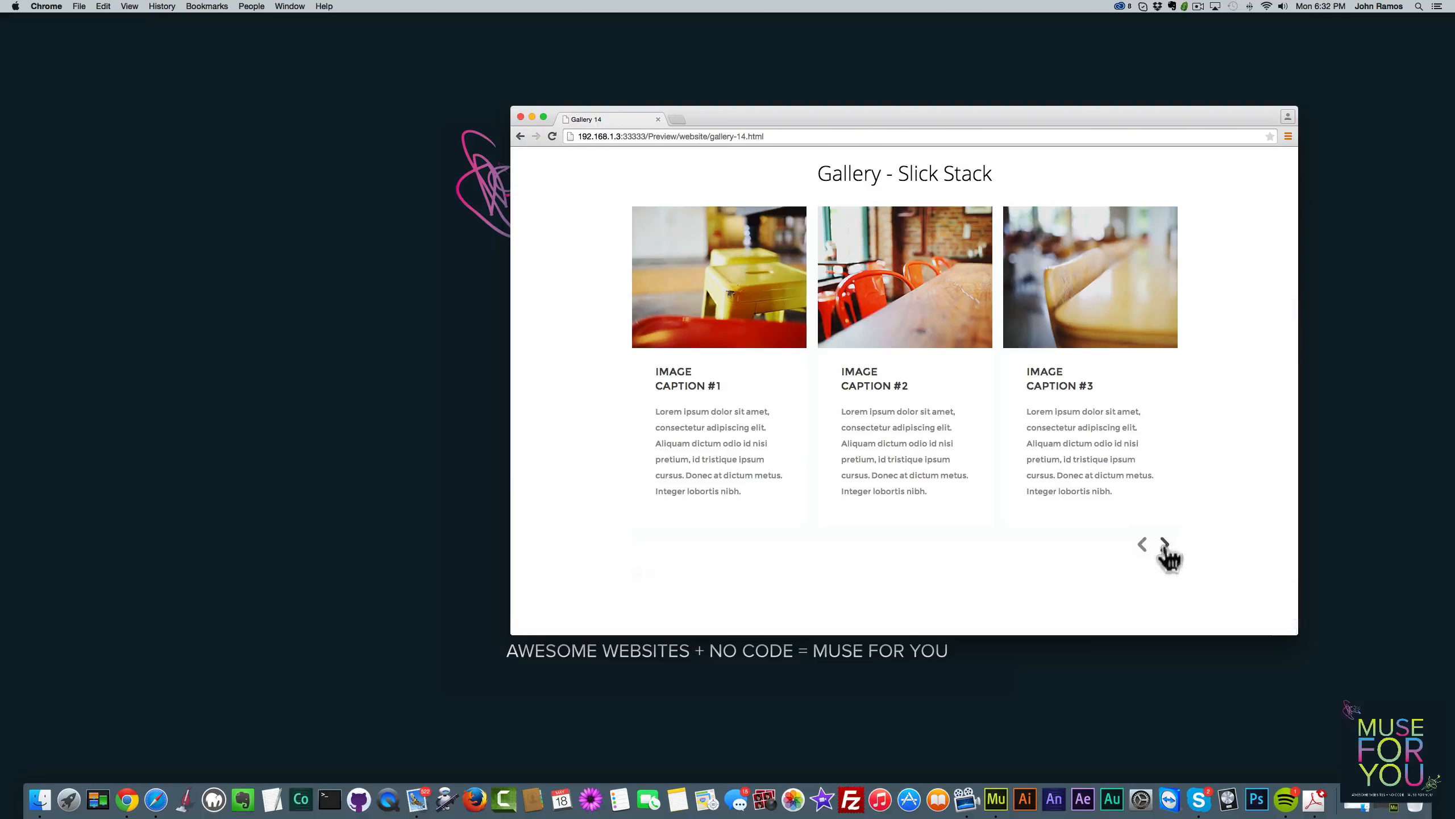
click(1164, 548)
click(1164, 549)
click(1168, 552)
click(1168, 551)
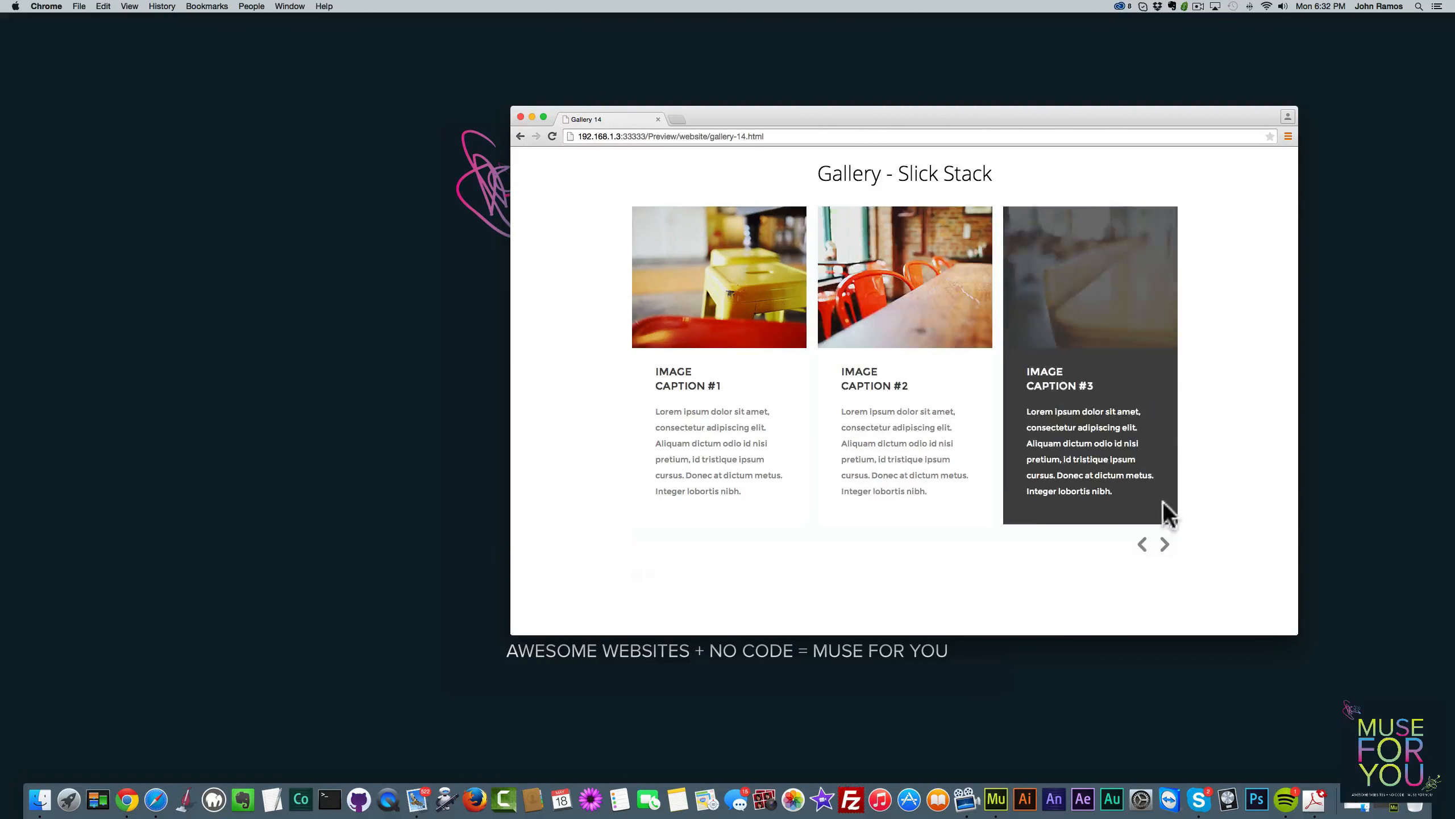
click(1165, 552)
click(1165, 552)
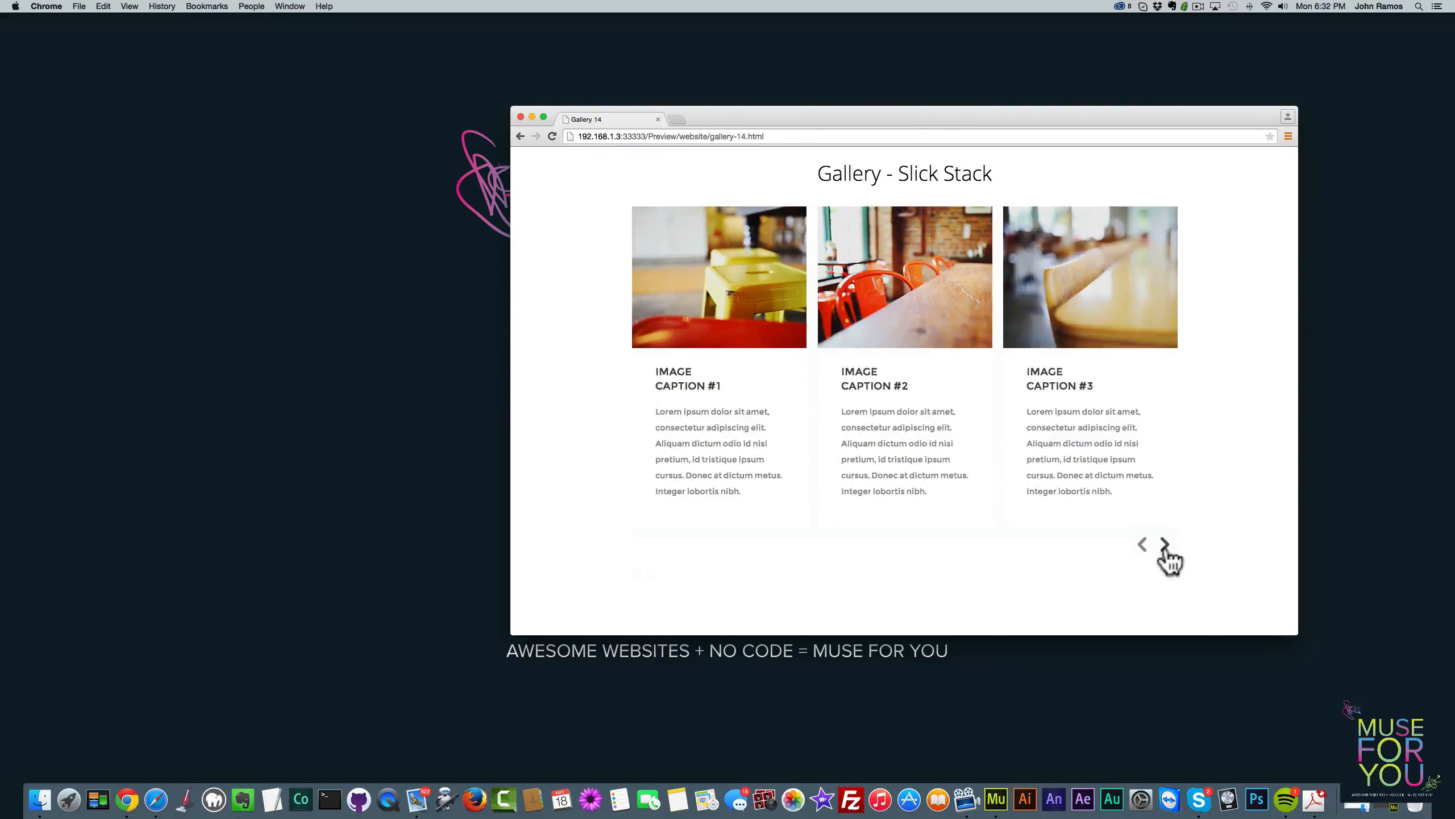
scroll(750, 302, up, 5)
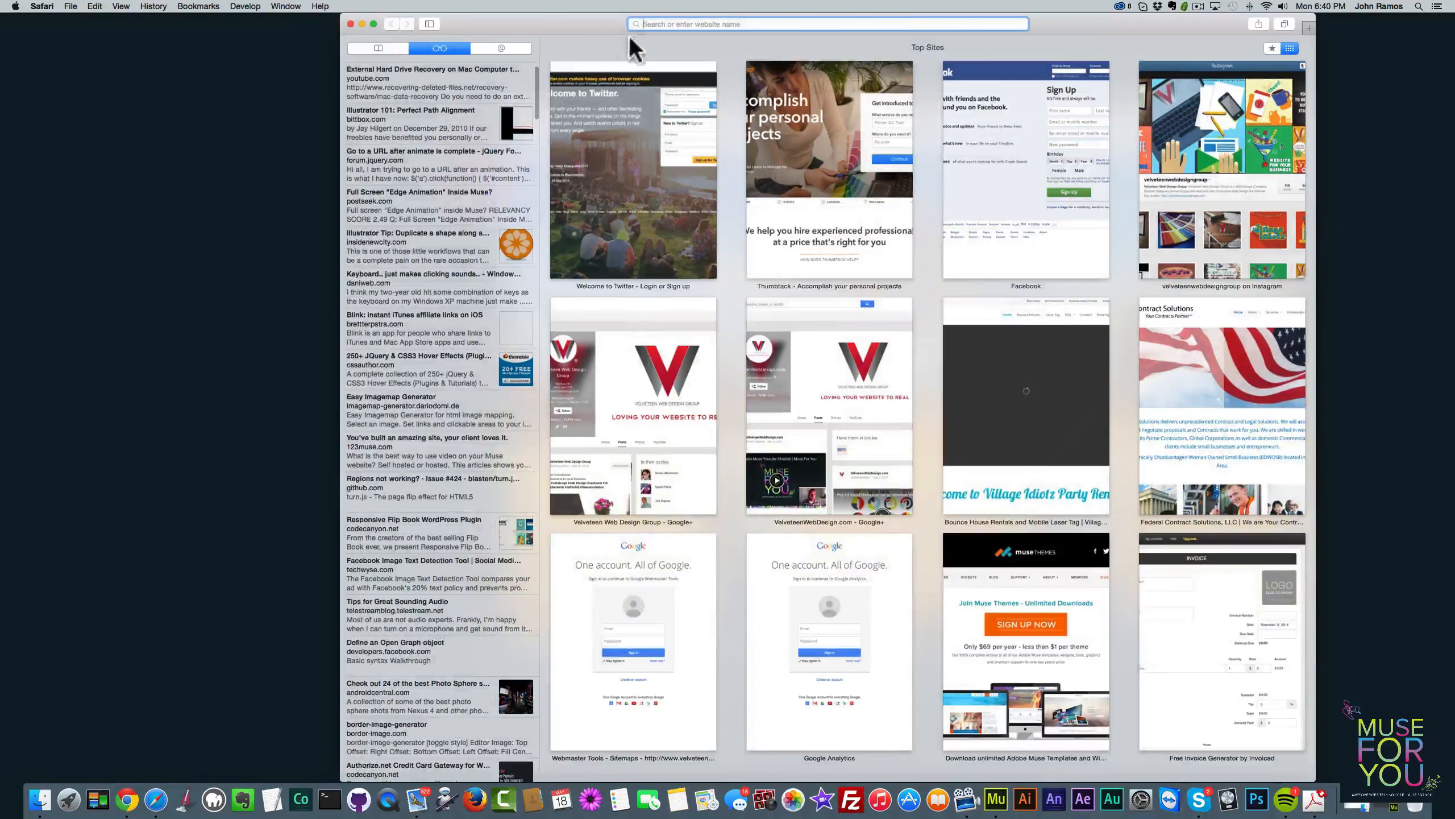
Search freepik.com in Safari for "photography cameras" and download the Loving Photo vintage cameras vector with the free license
text(freepik.com)
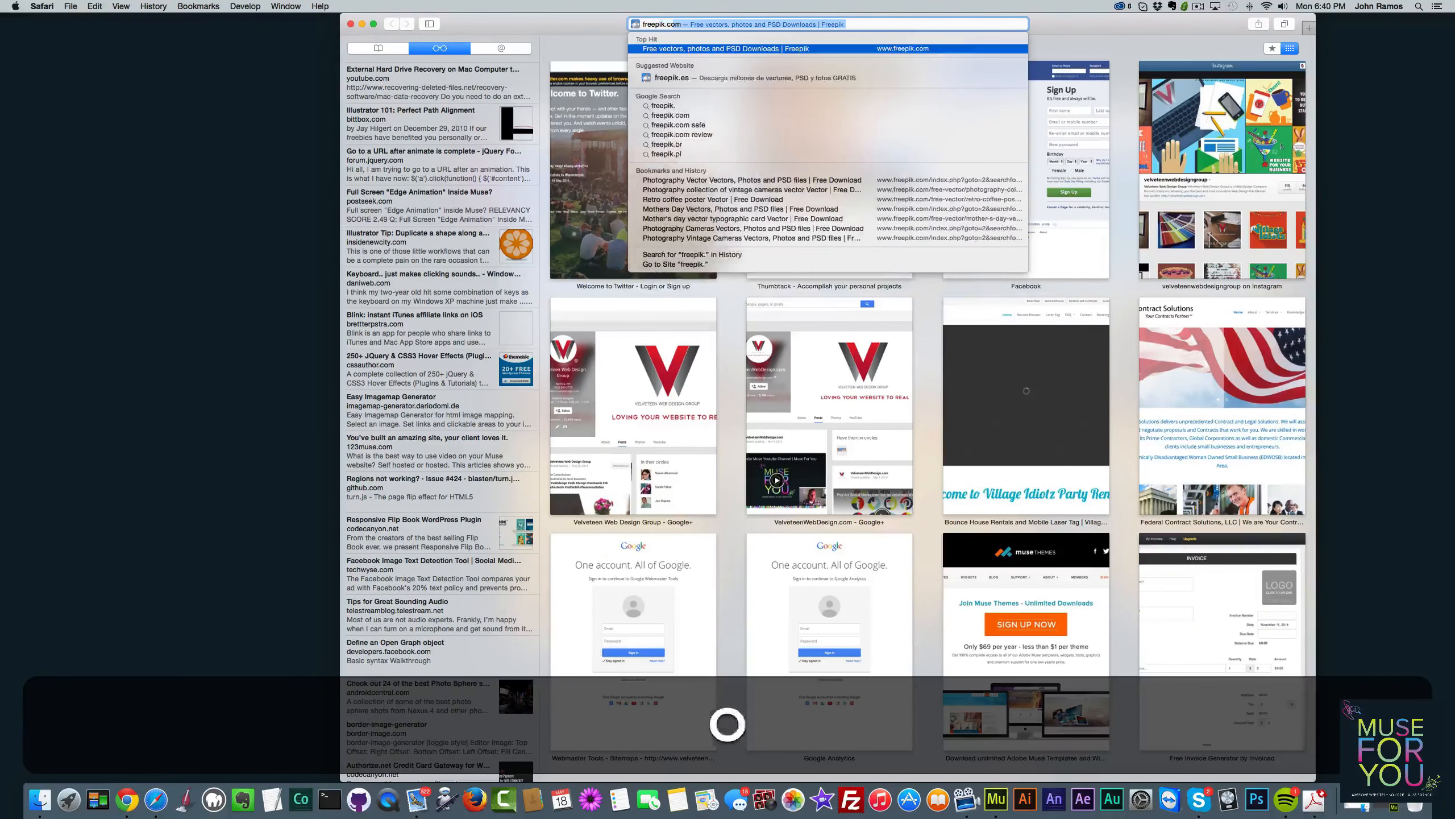
key(Return)
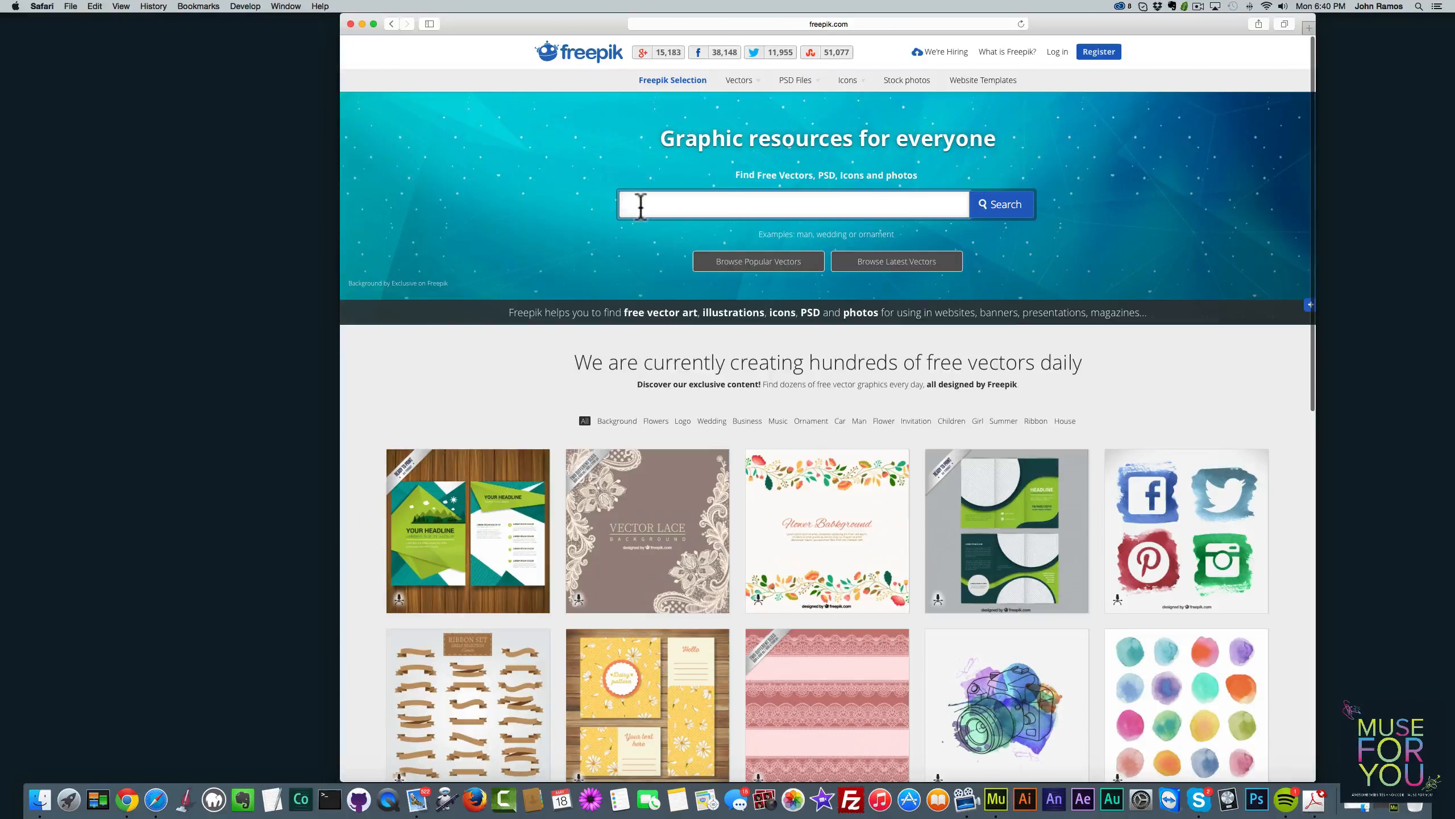
text(photography cameras)
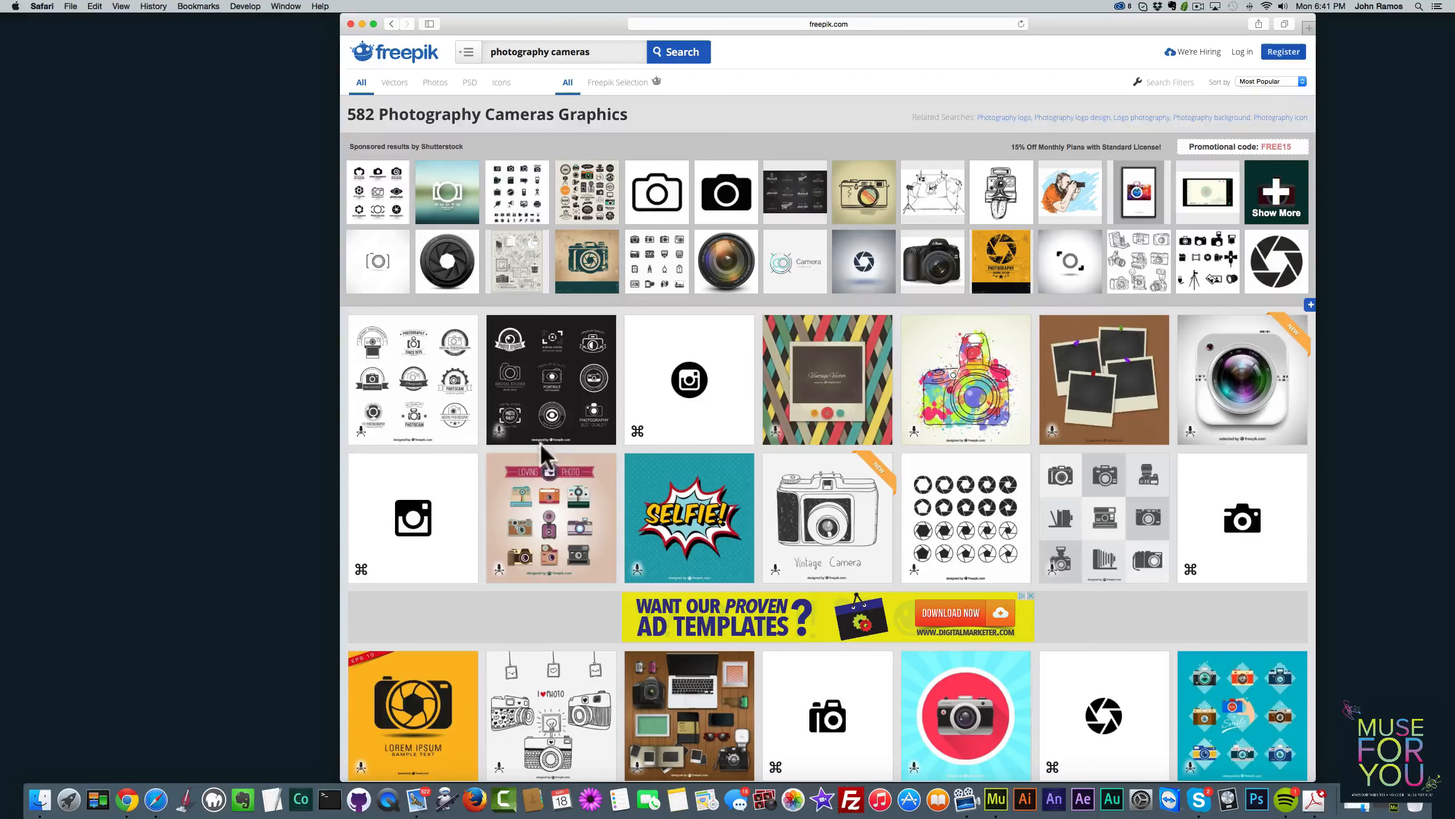
click(543, 522)
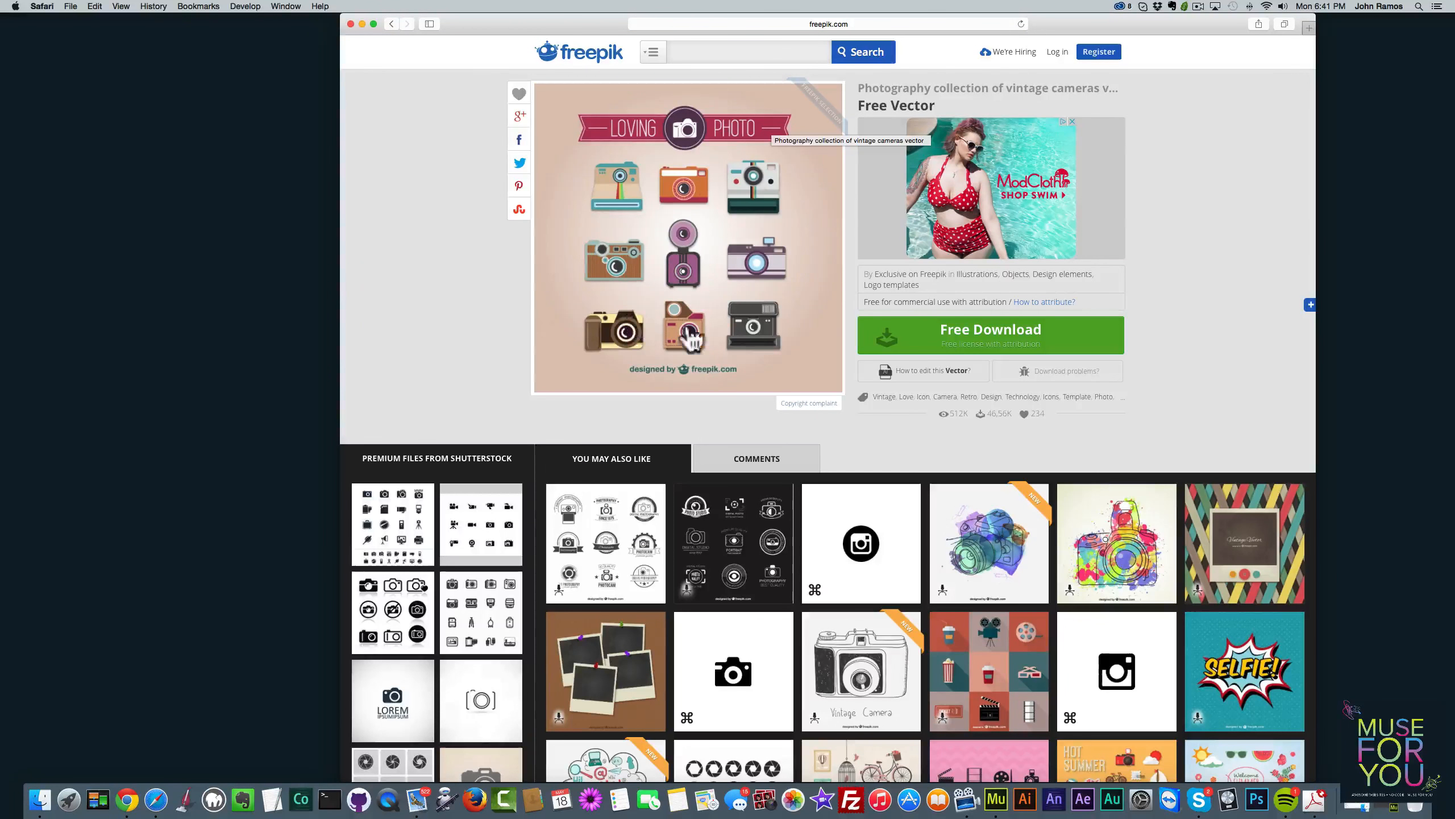
click(979, 335)
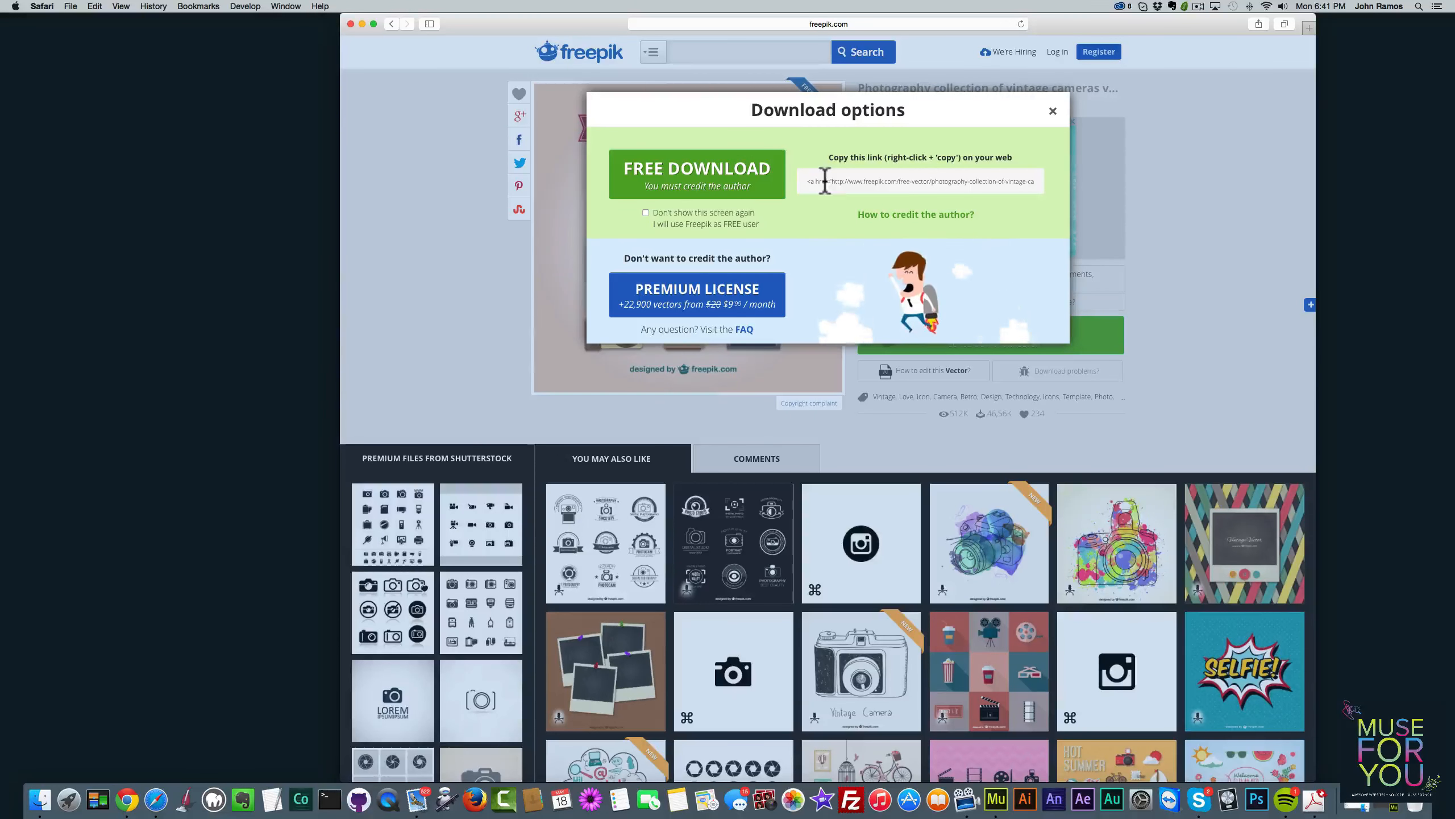
click(698, 182)
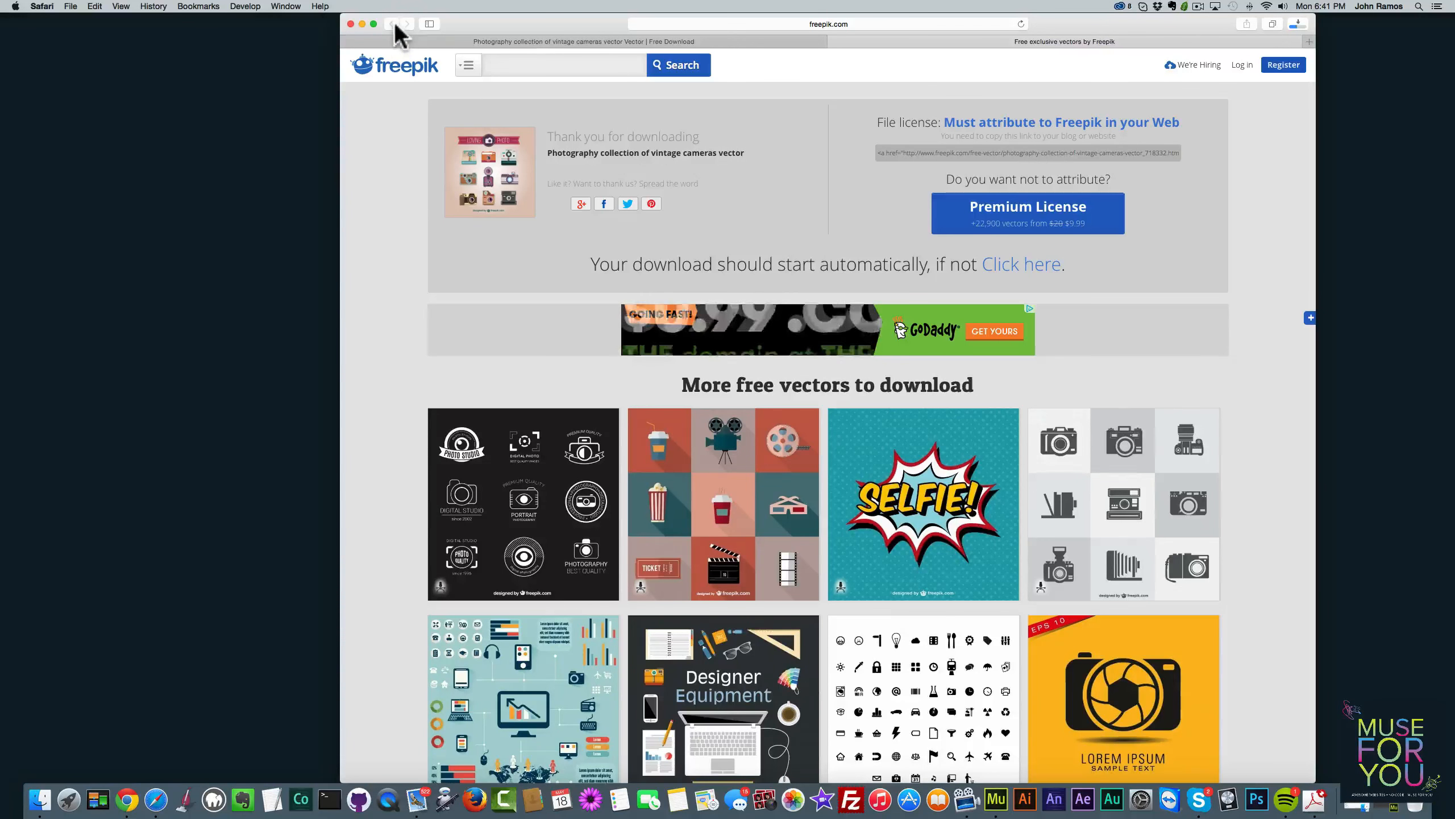
Check the author attribution link in the vintage cameras vector's download options, and return to the download confirmation page
click(545, 38)
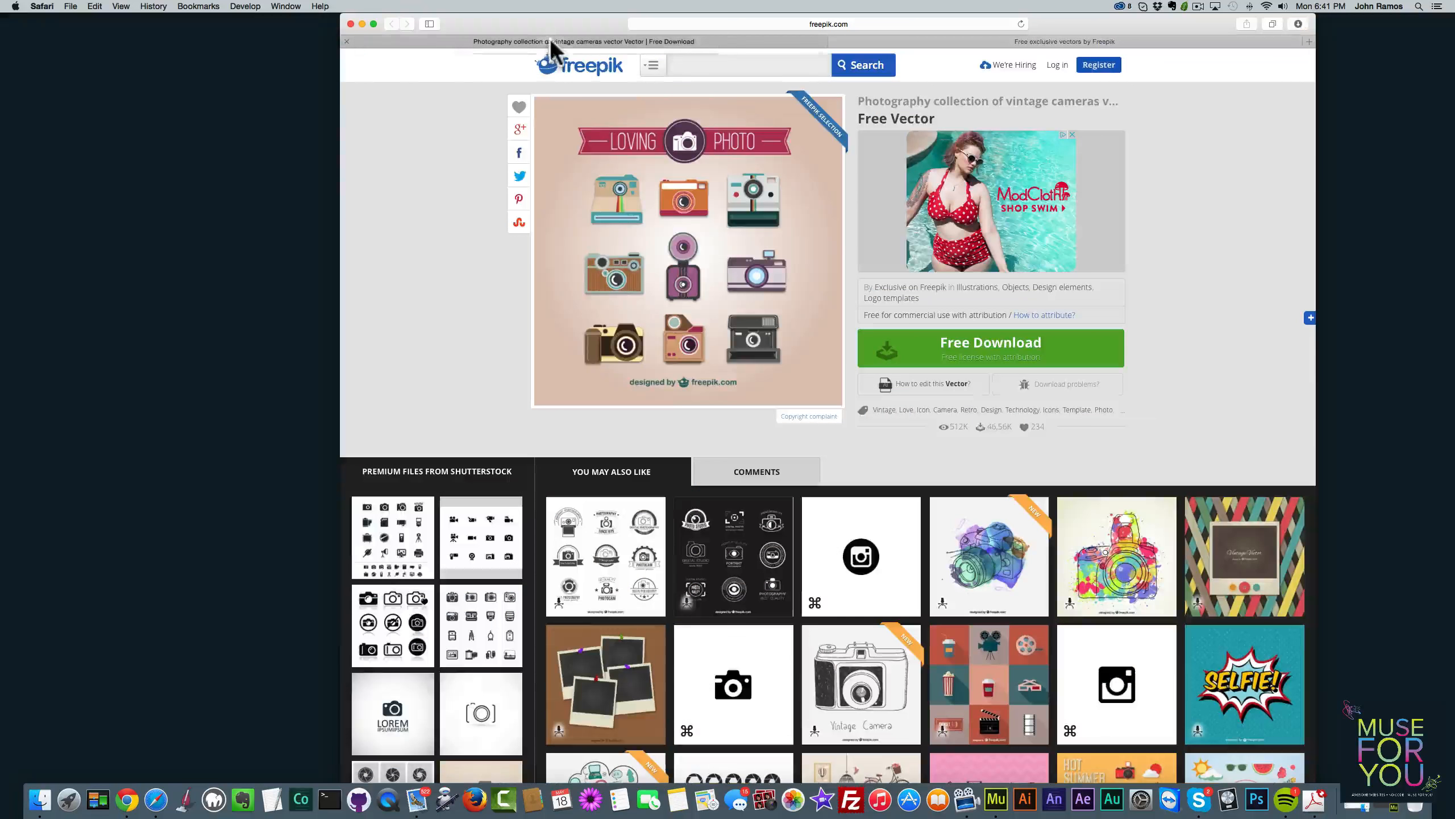
click(955, 357)
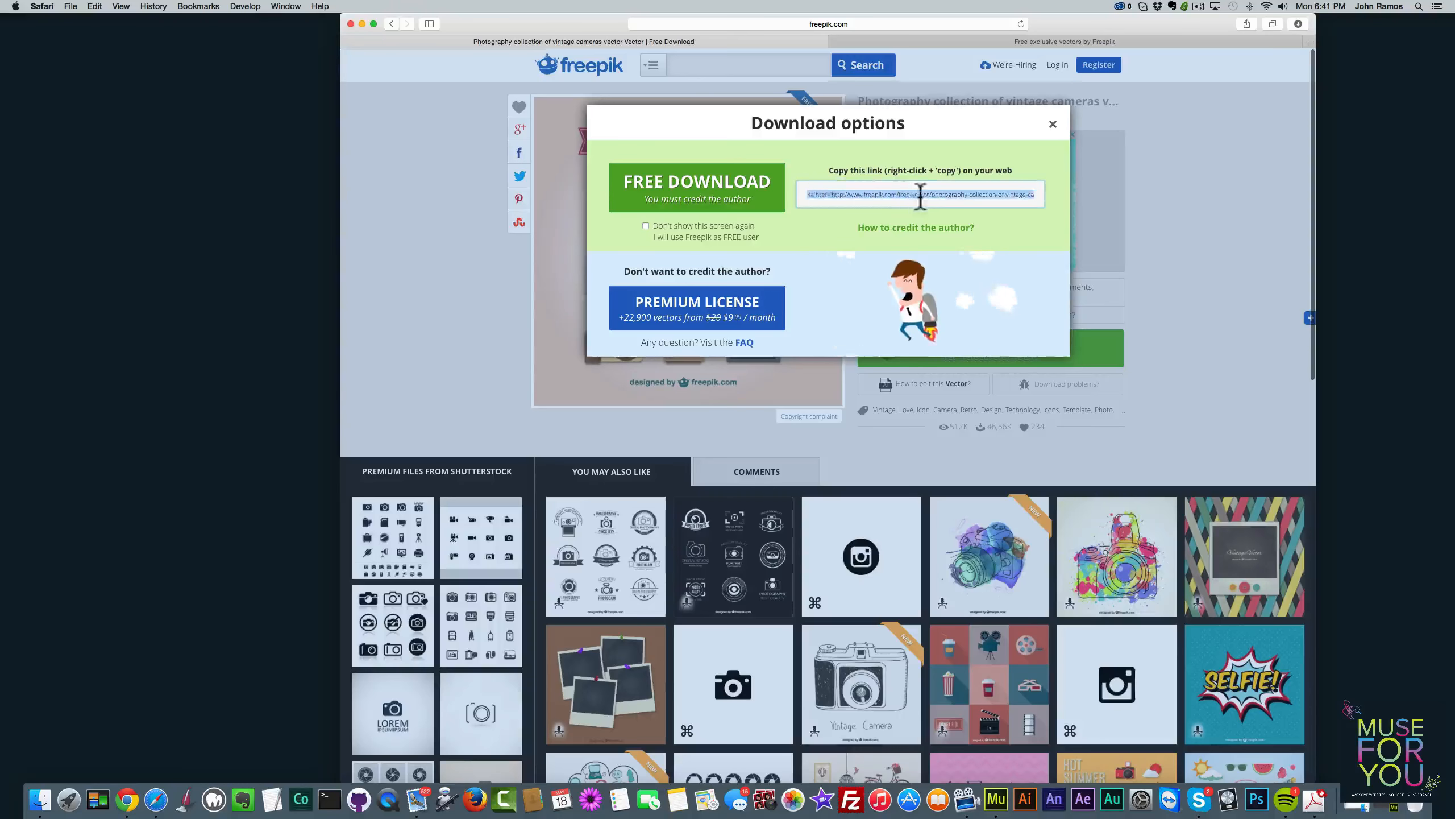
click(1051, 124)
click(1029, 41)
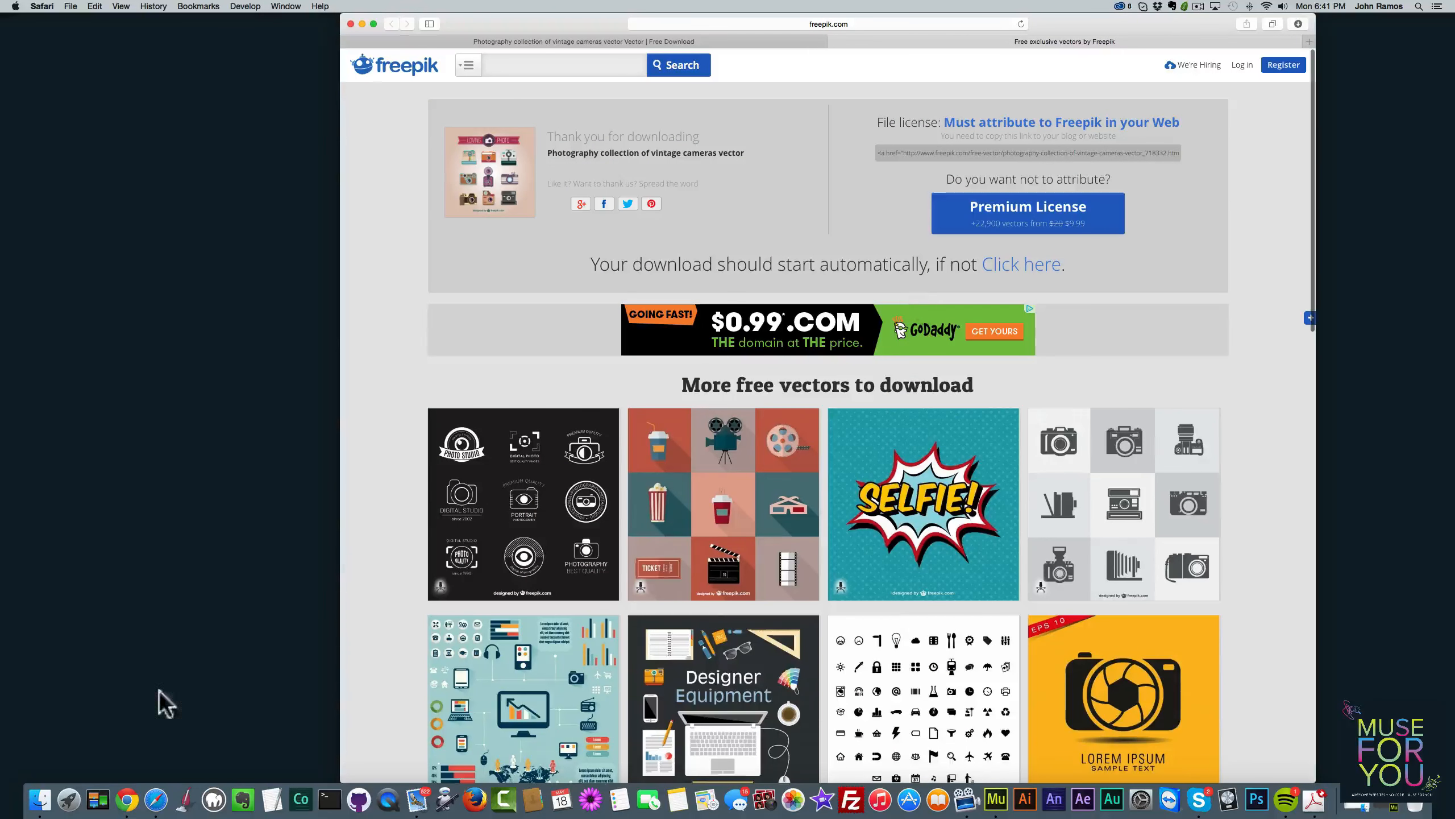
Switch to Finder and open the vintage cameras vector folder inside the Photography Website project's images folder
click(38, 800)
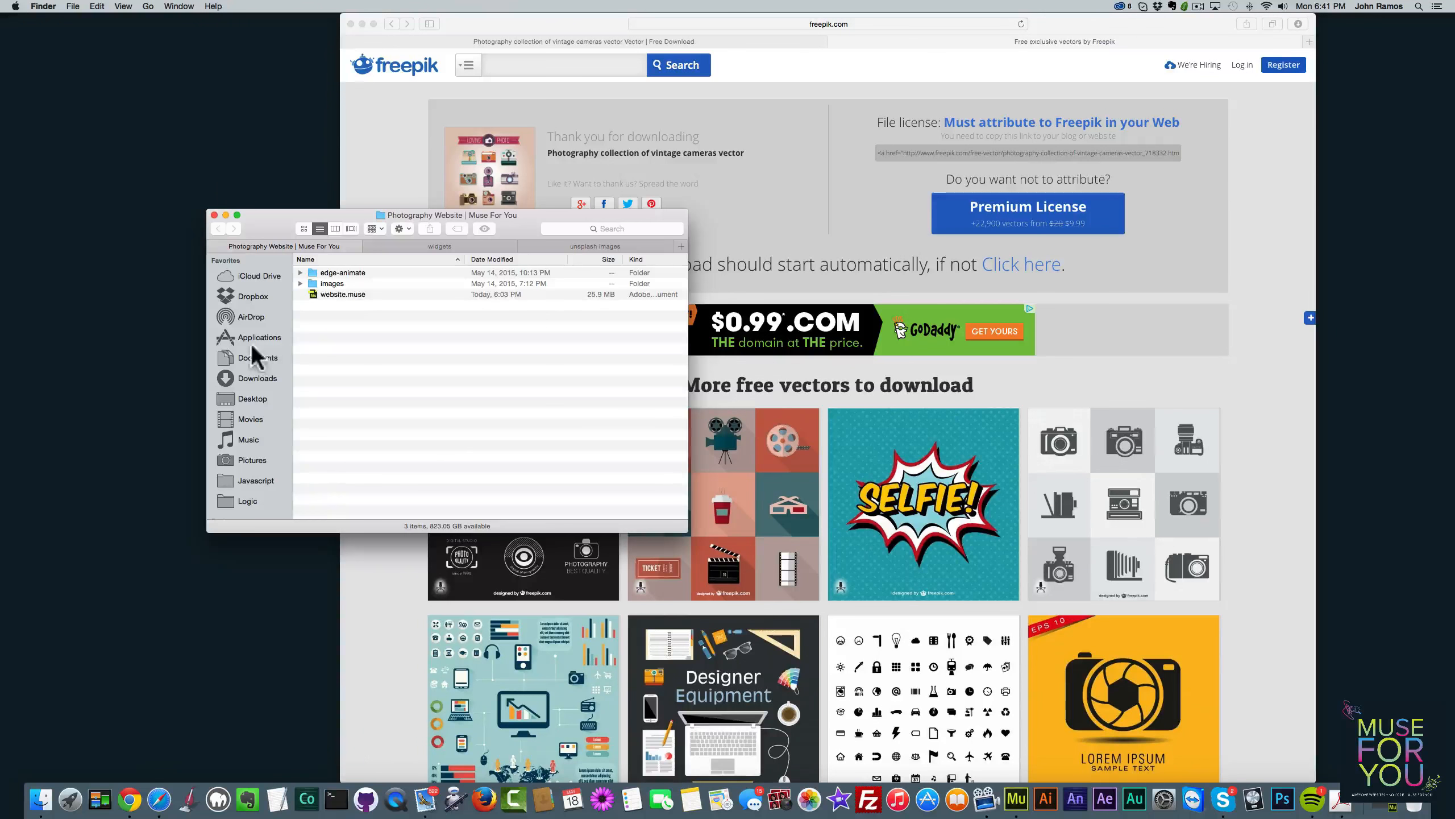
click(311, 283)
double_click(330, 282)
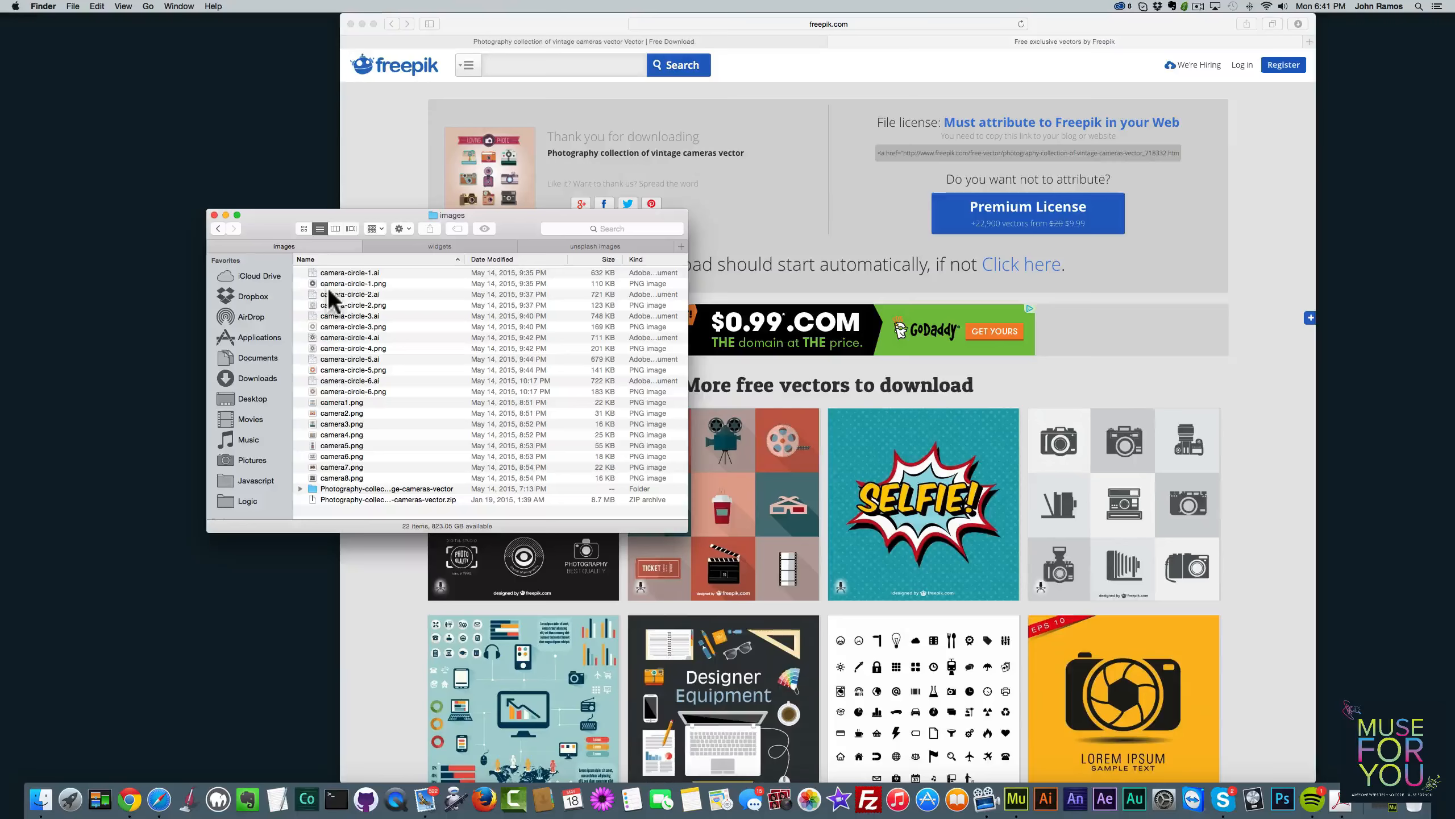
click(358, 488)
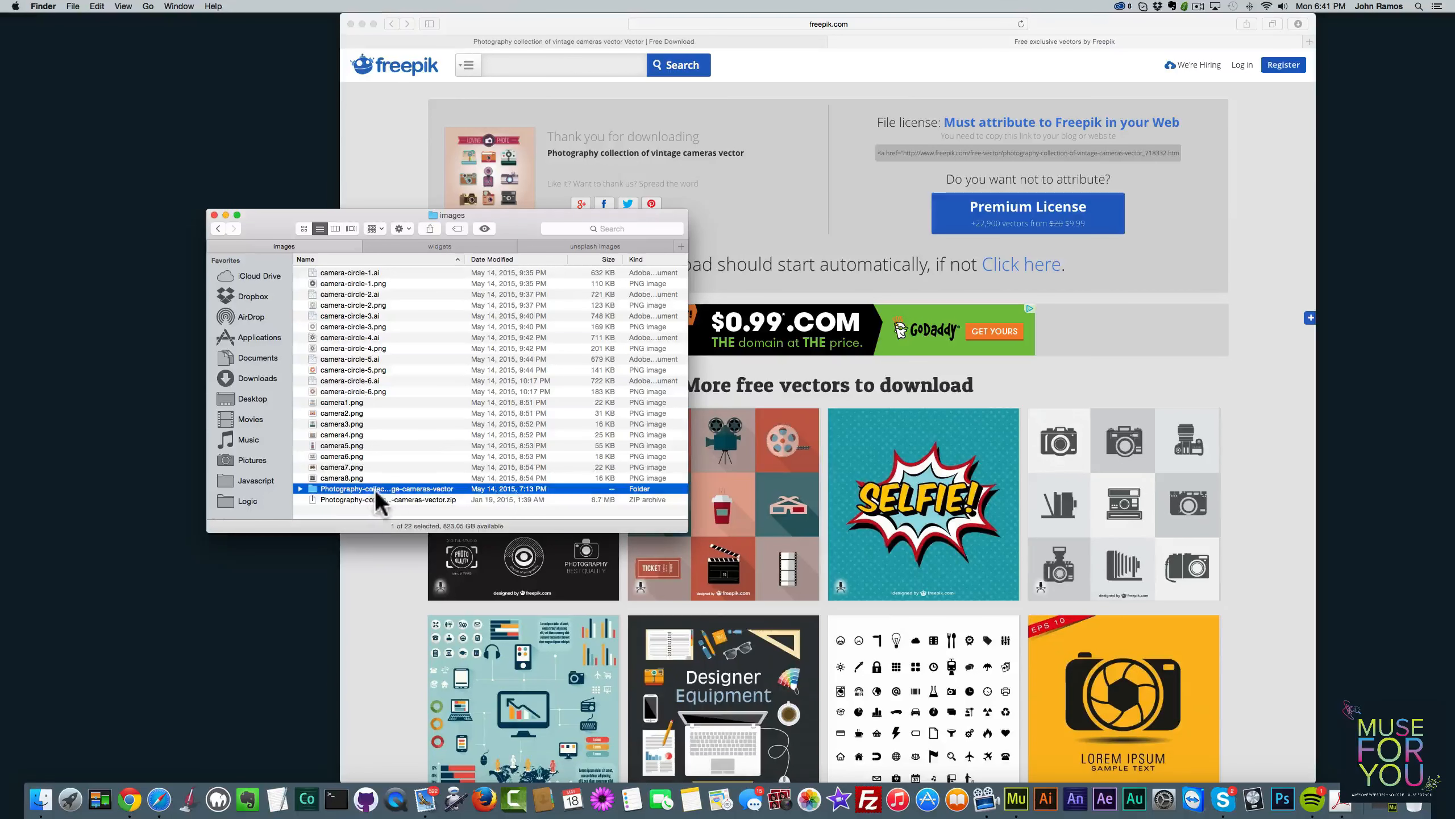
double_click(357, 488)
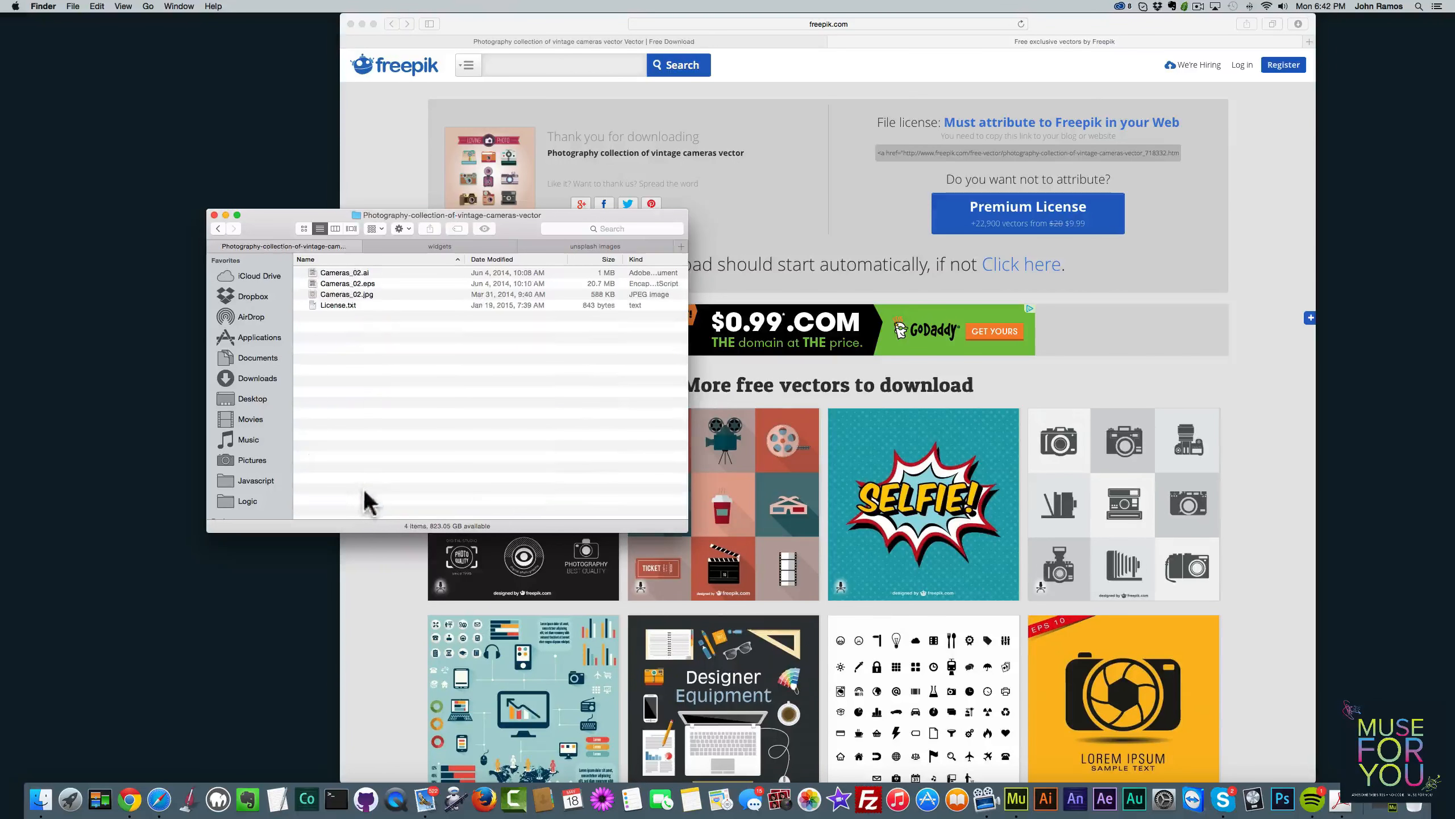
Go back to the images folder, reopen the vintage cameras vector folder, and select Cameras_02.ai
click(217, 228)
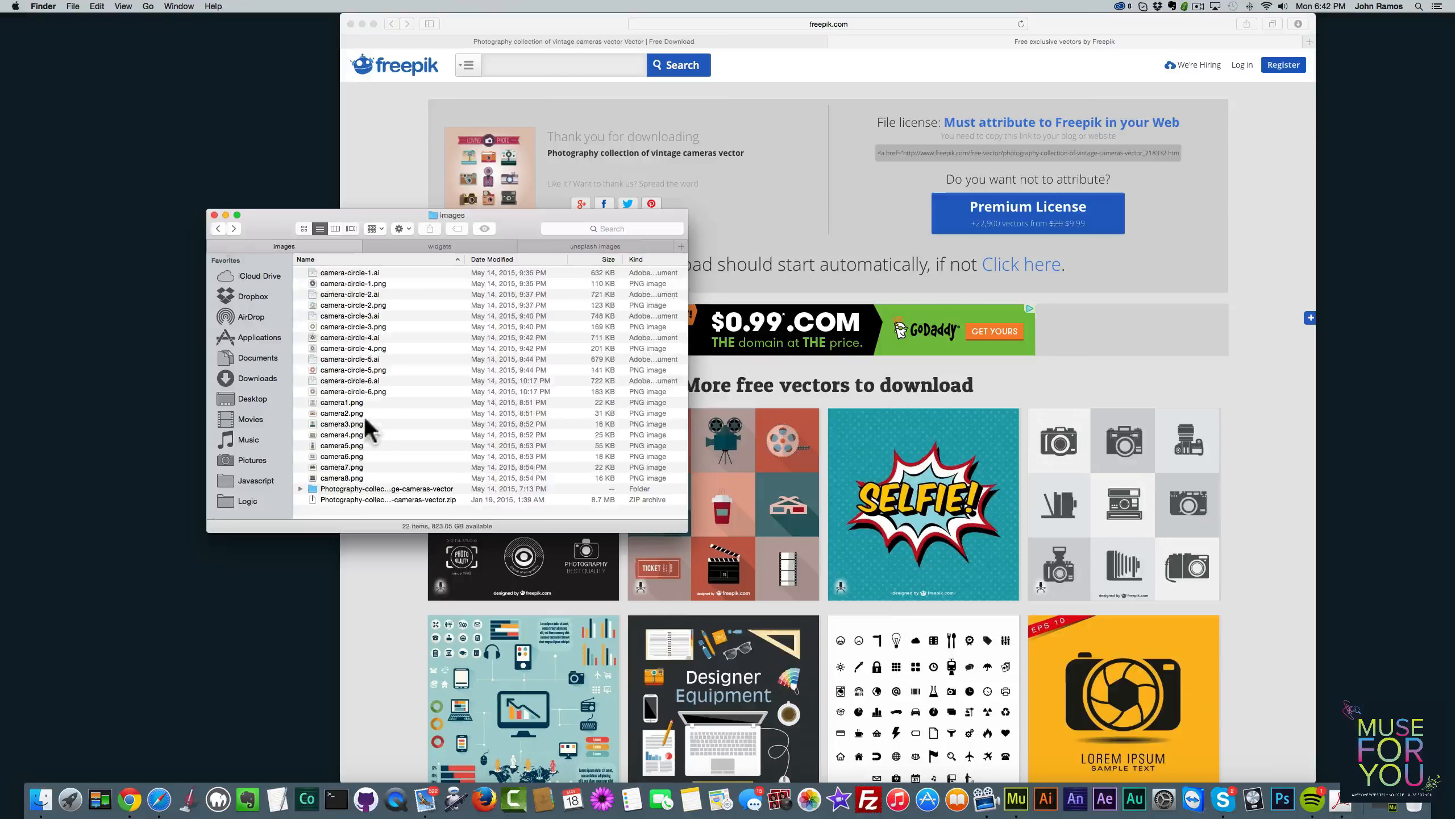
click(387, 487)
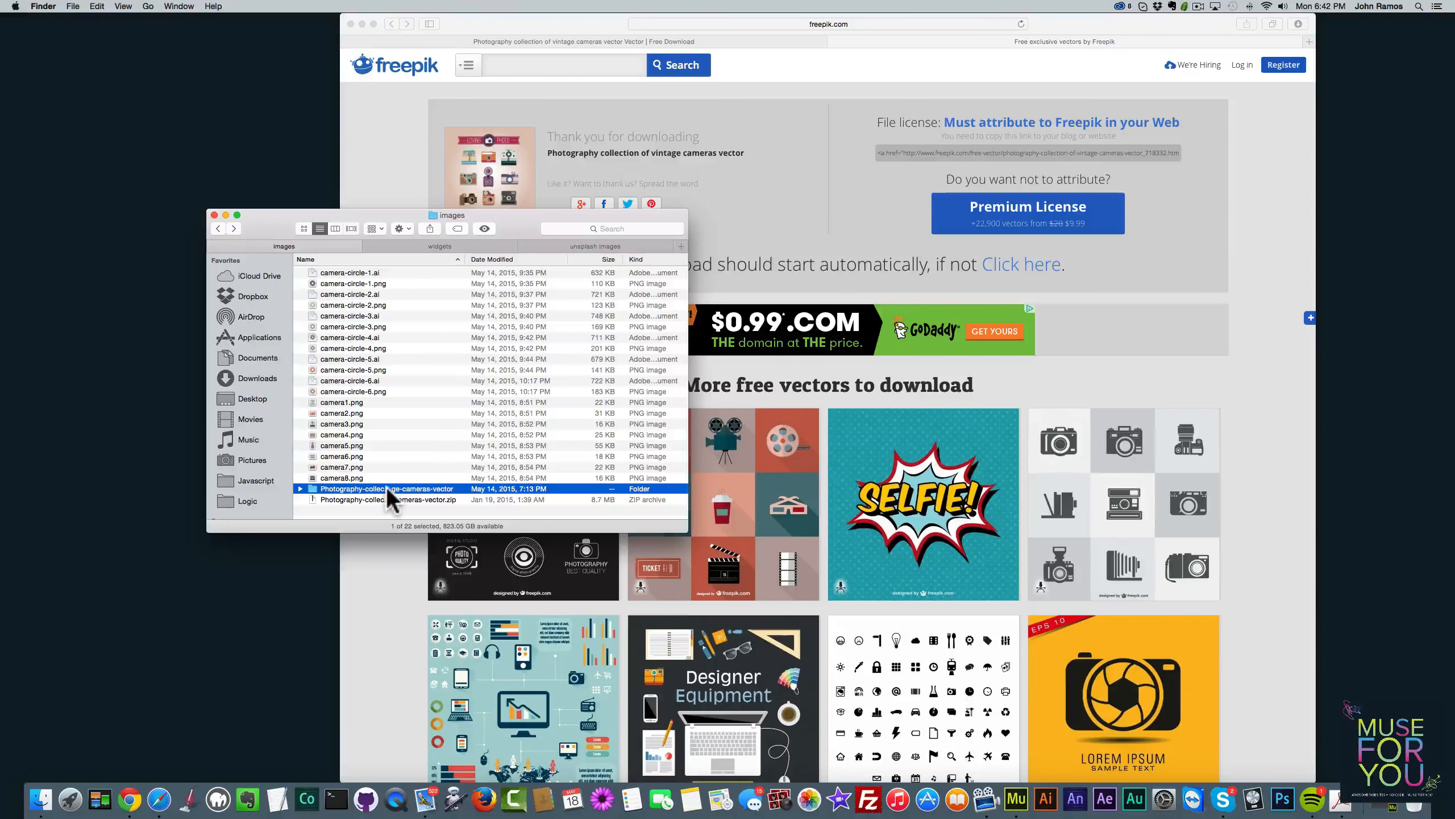
double_click(387, 488)
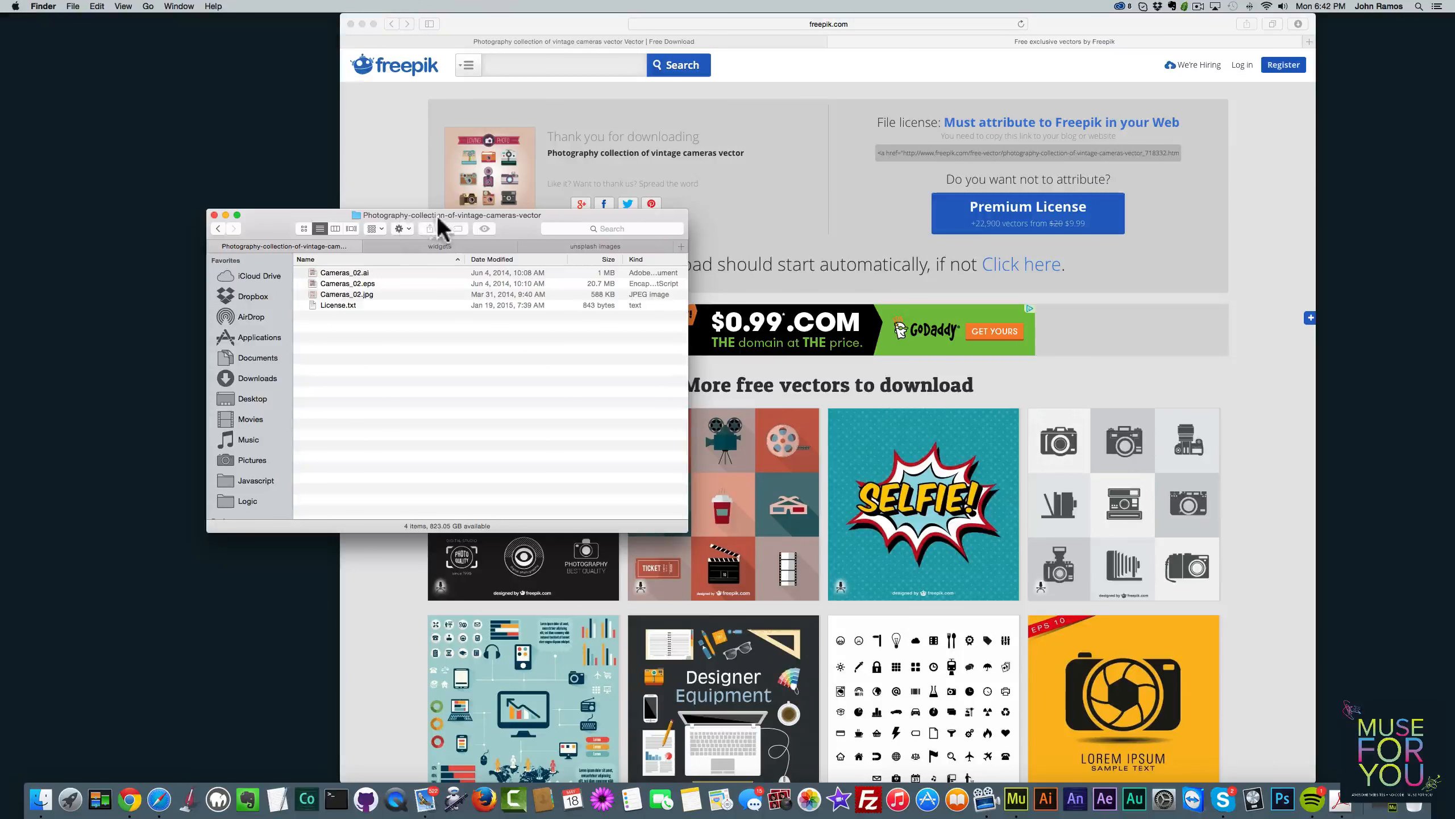
click(352, 274)
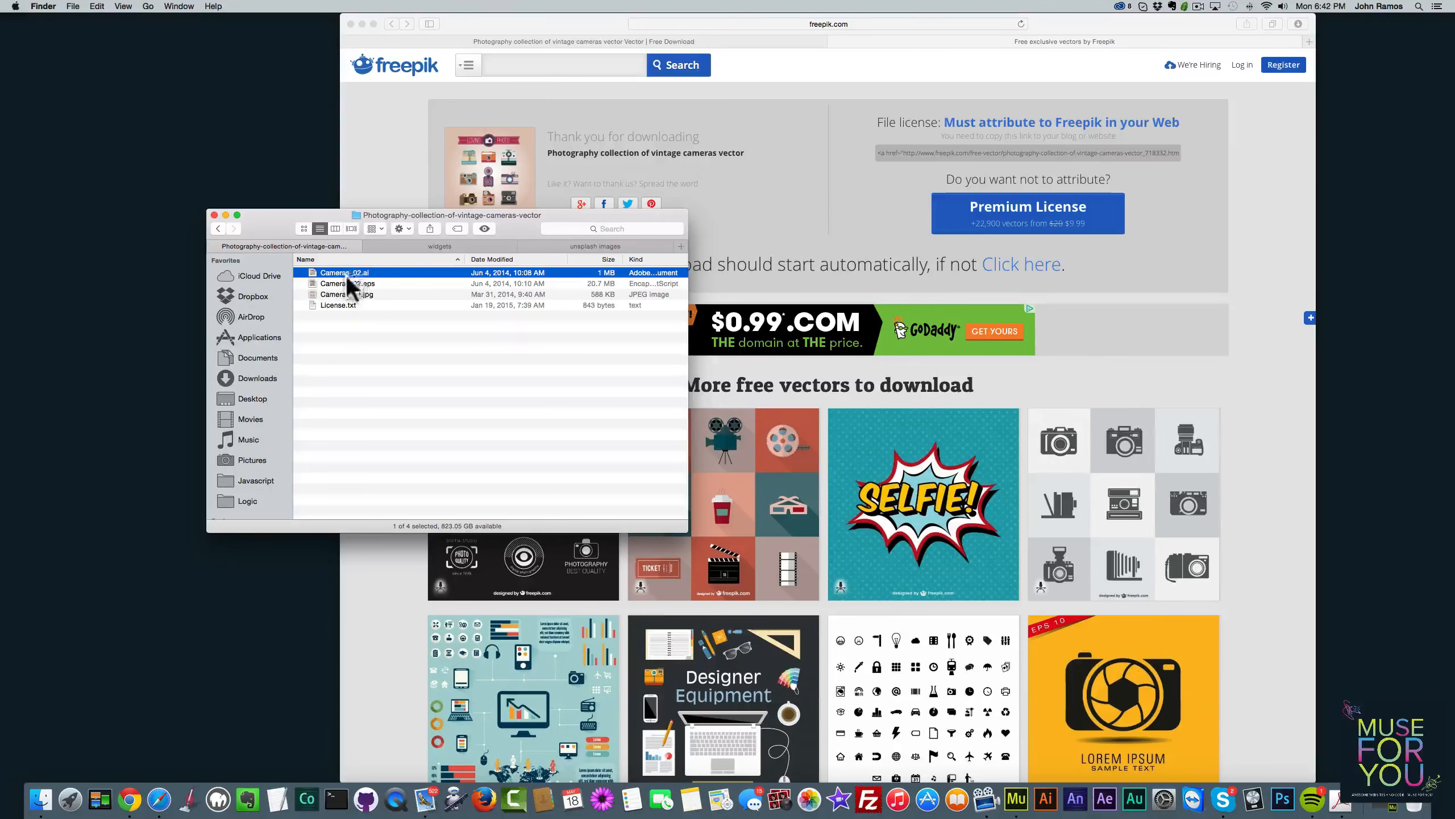
Open Cameras_02.ai in Illustrator and select several of the camera illustrations one at a time to inspect them as separate groups
double_click(346, 272)
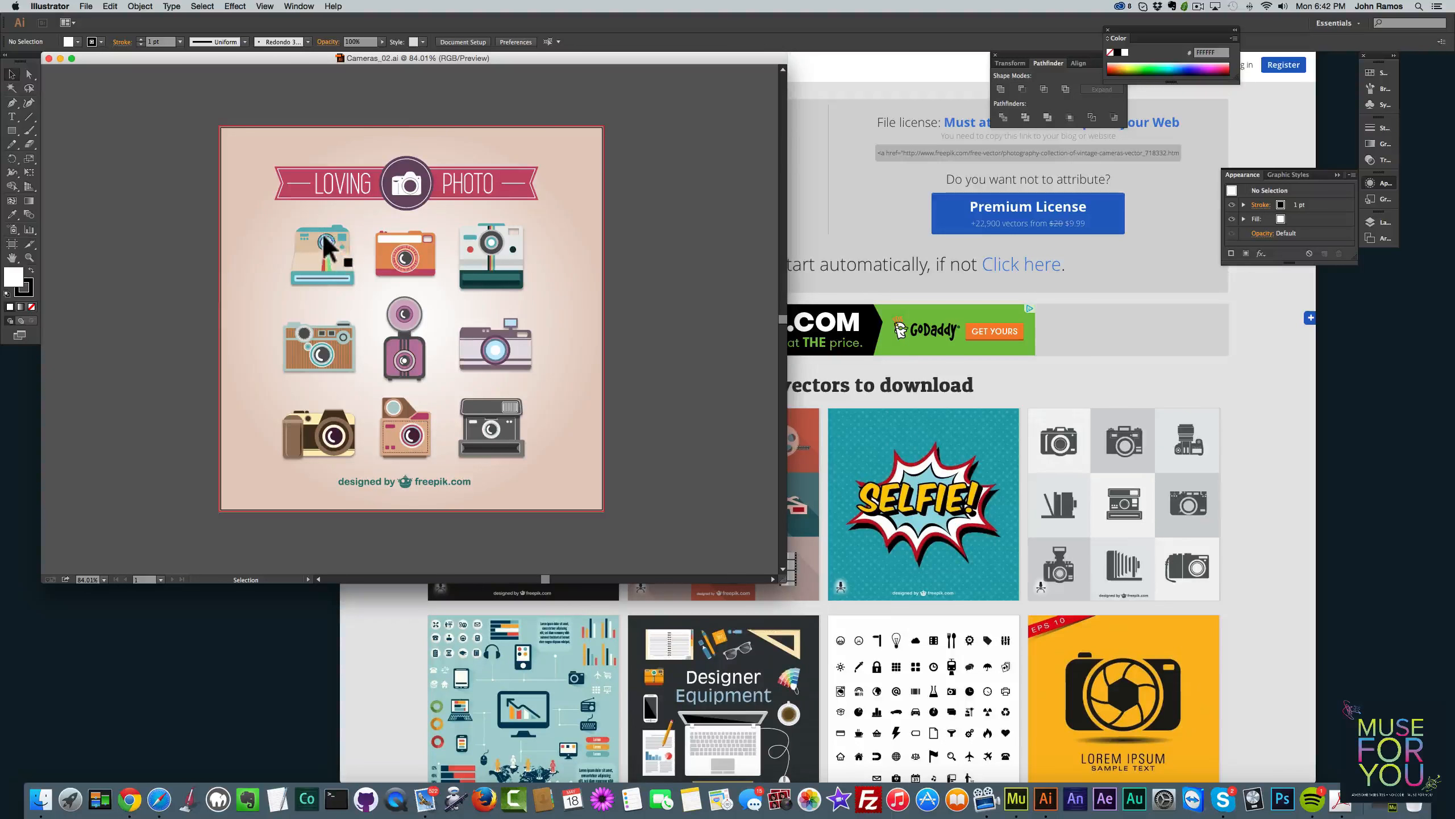
click(387, 245)
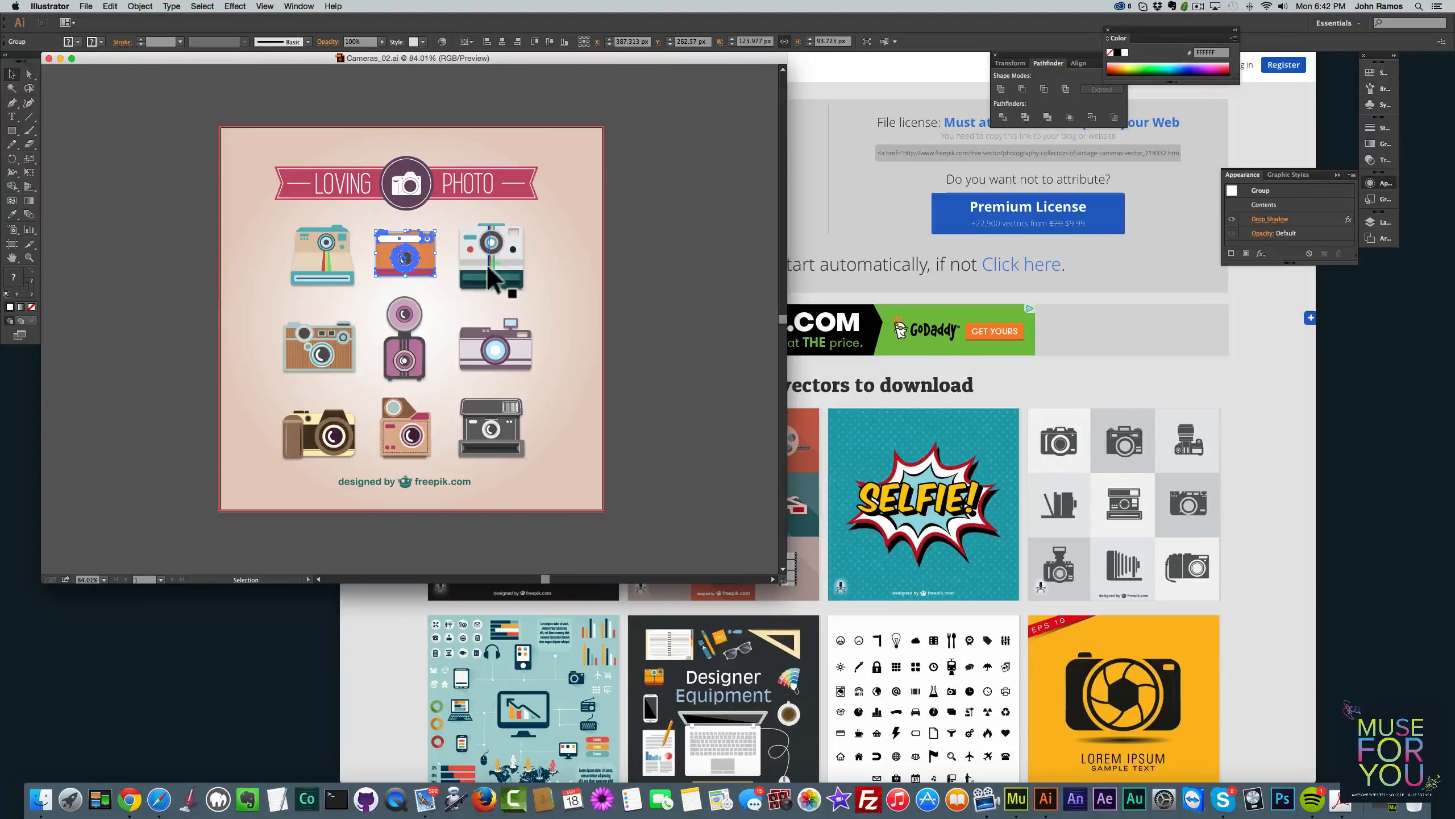
click(342, 347)
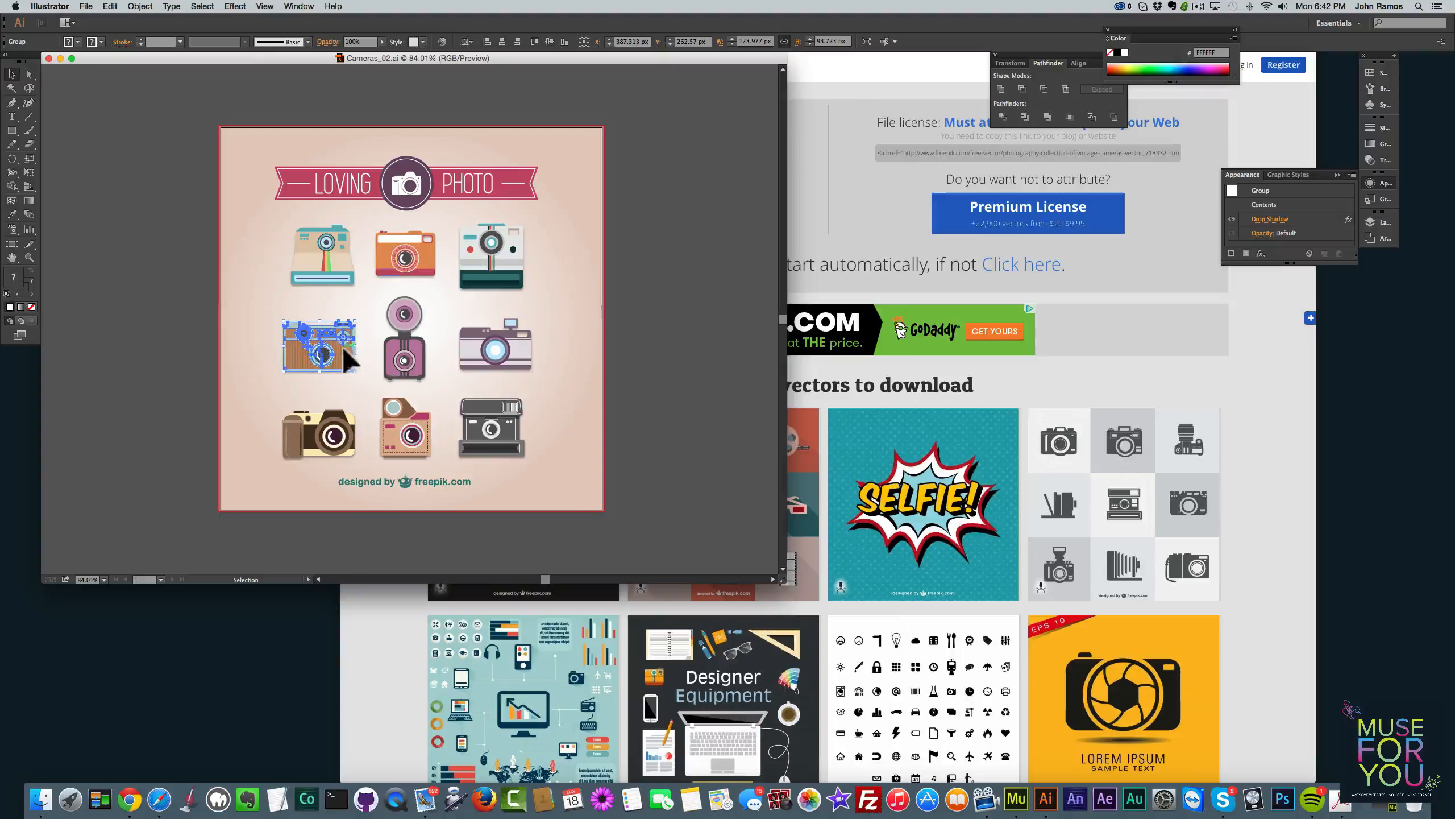
click(415, 353)
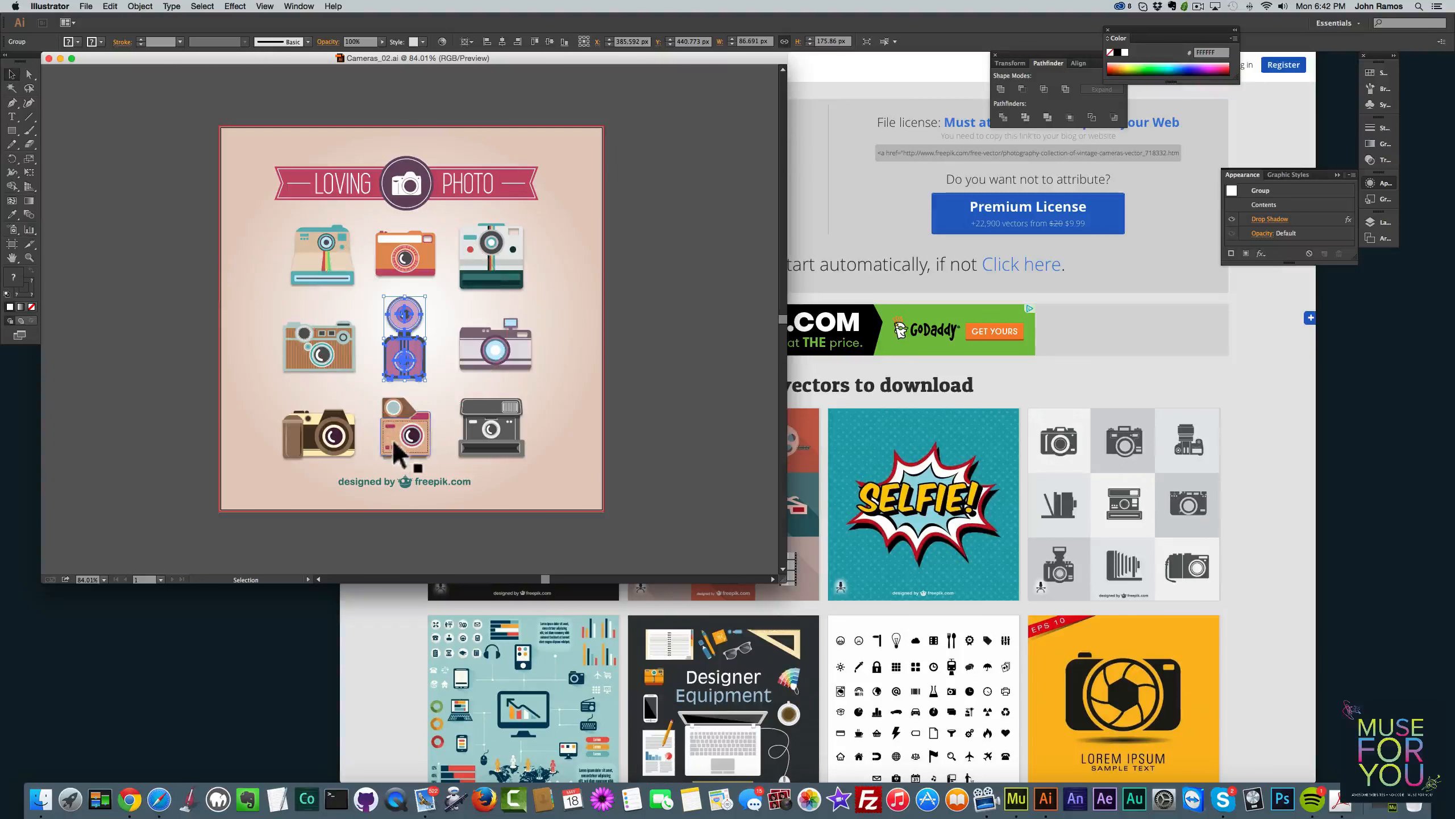
click(490, 434)
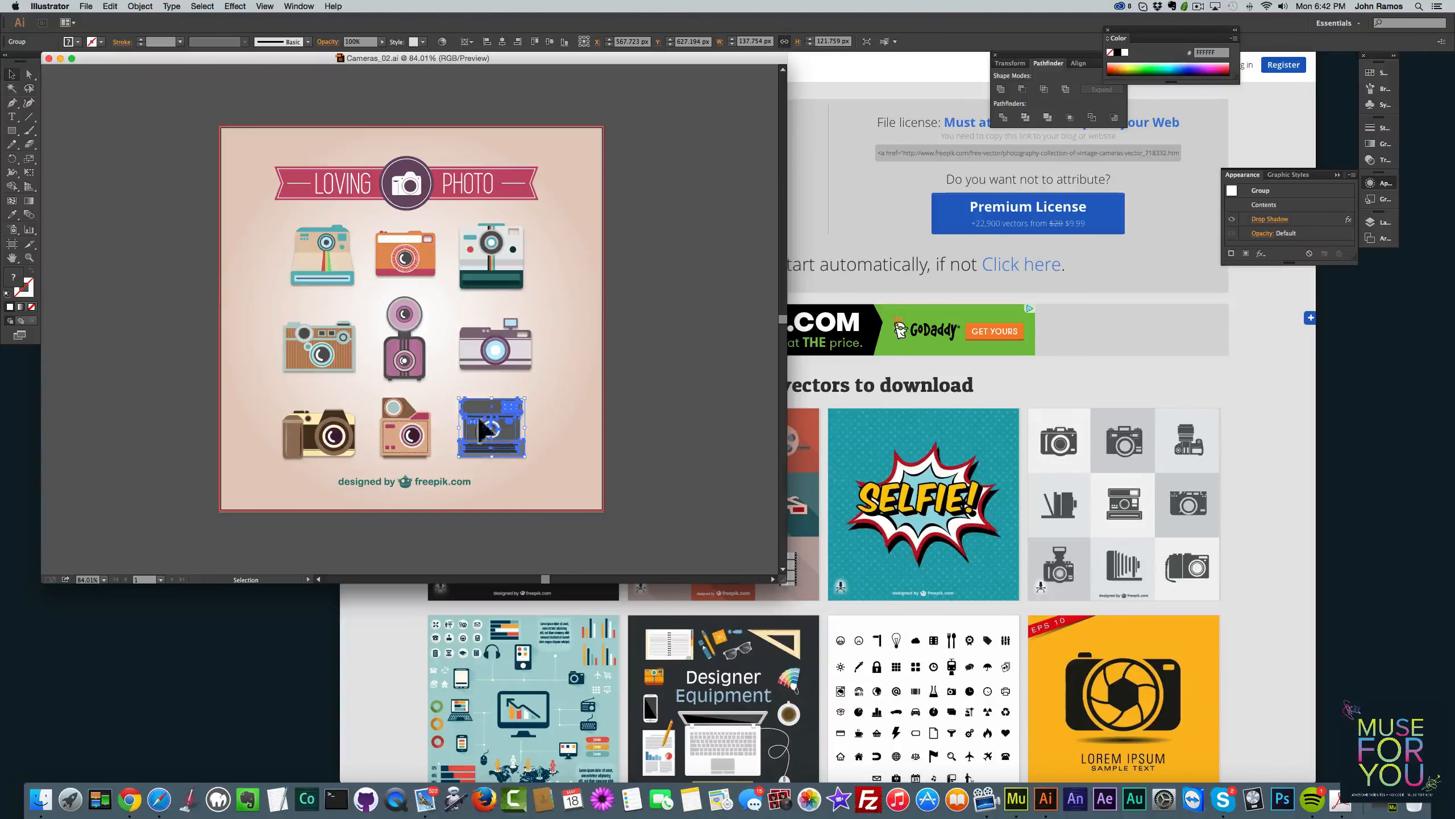
click(409, 268)
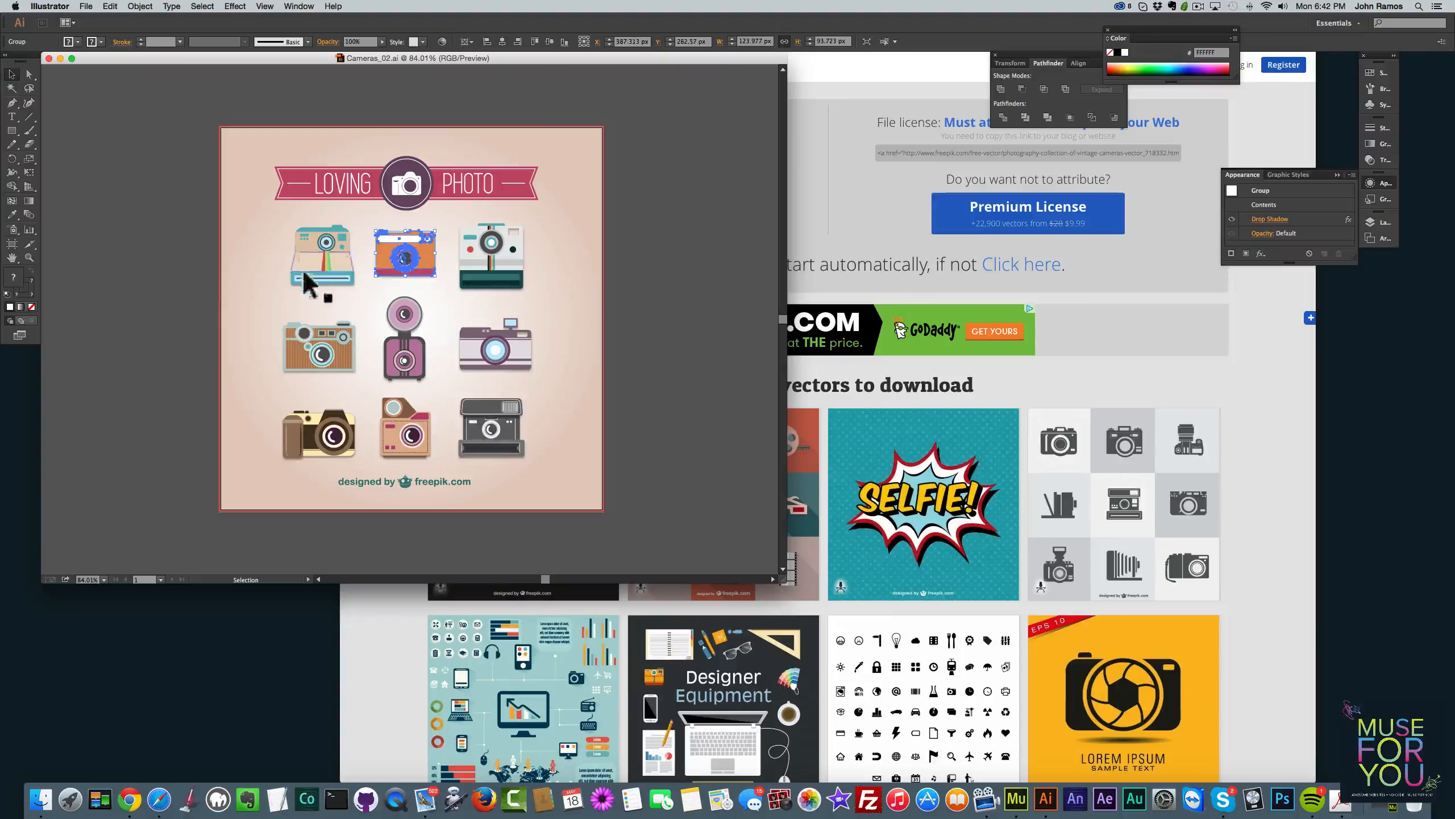
Copy the teal and beige instant camera from the artwork and paste it into a new 2560 x 1440 px RGB document
click(344, 260)
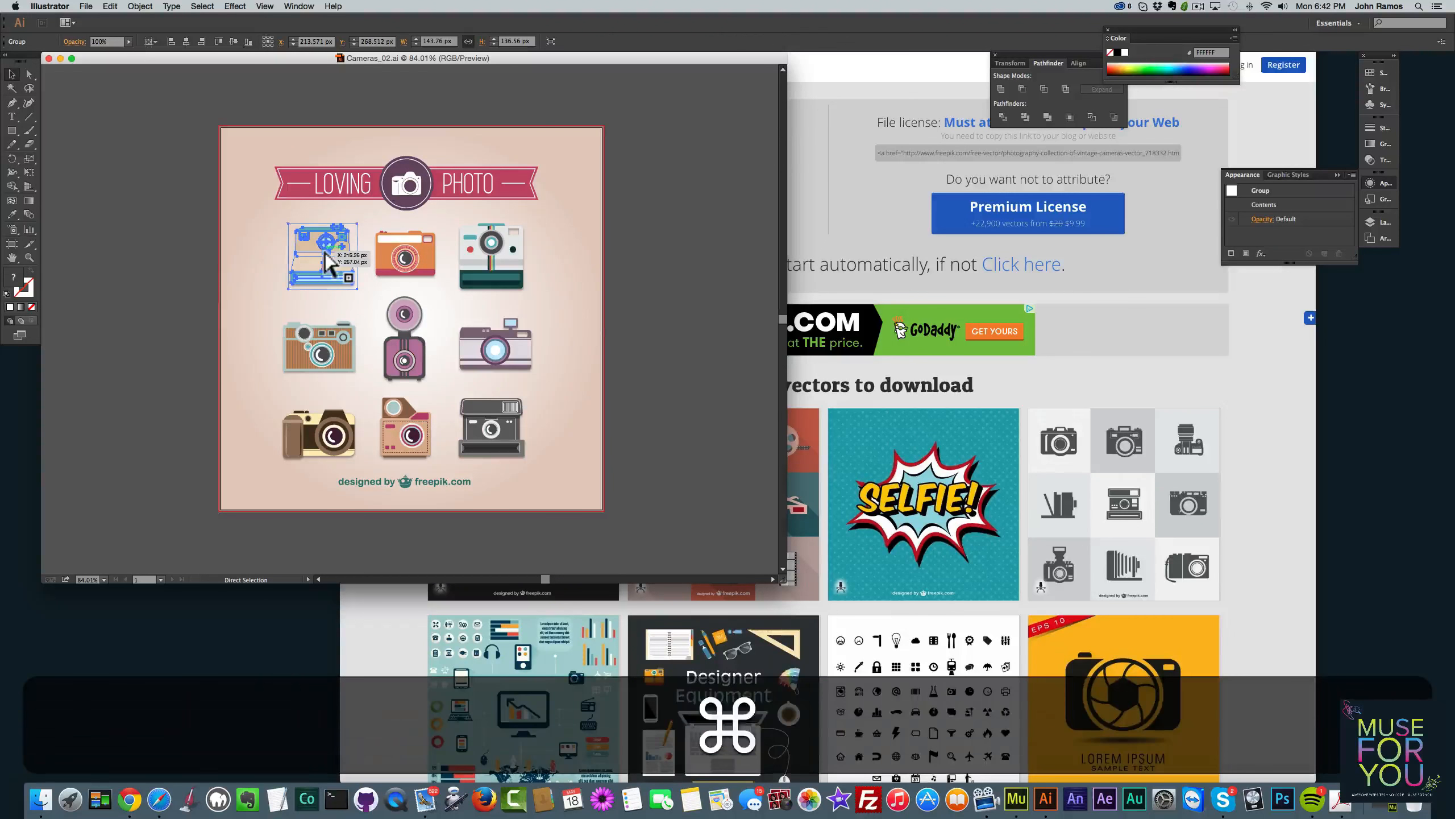
key(super+c)
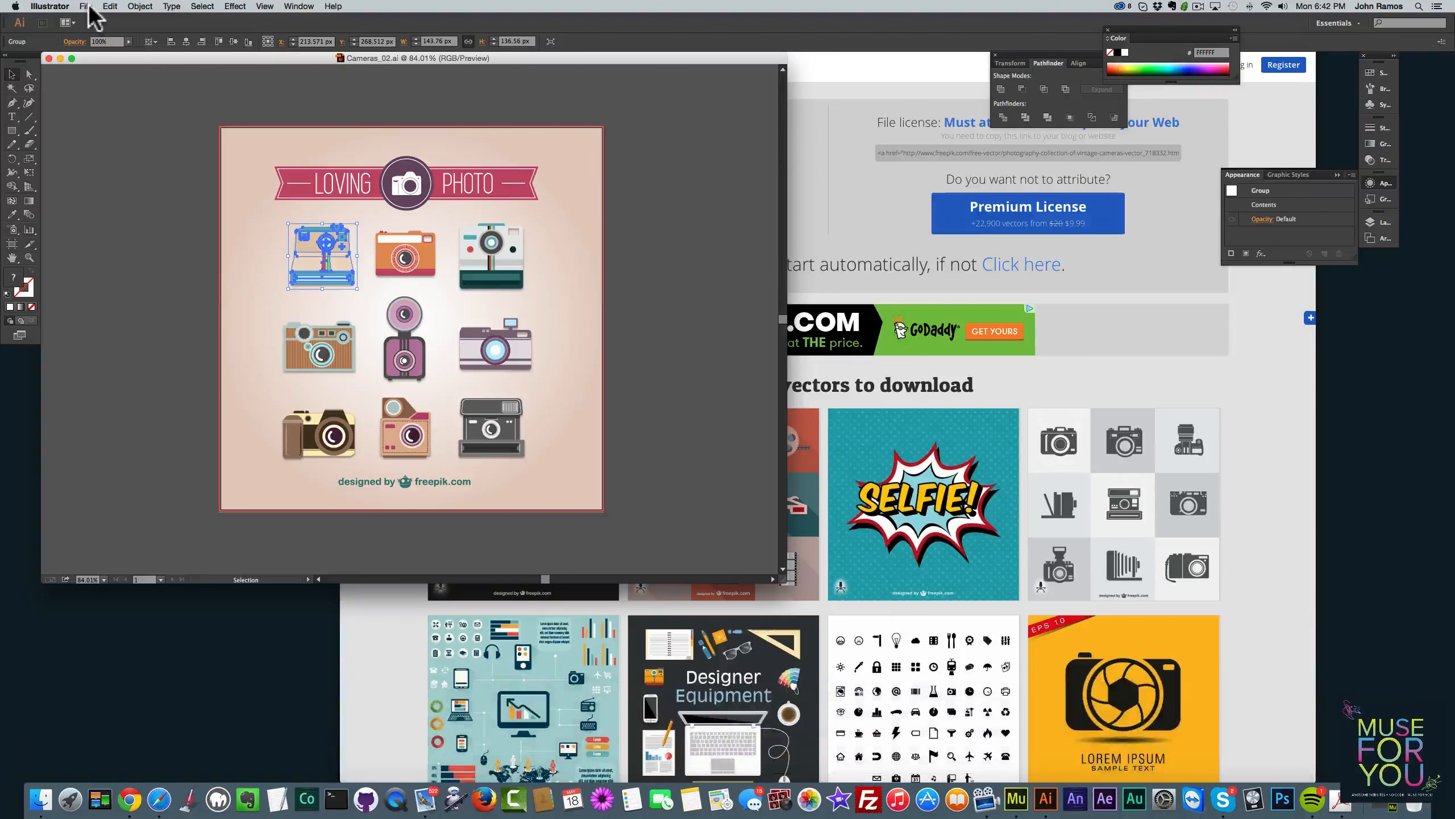
click(86, 6)
click(96, 21)
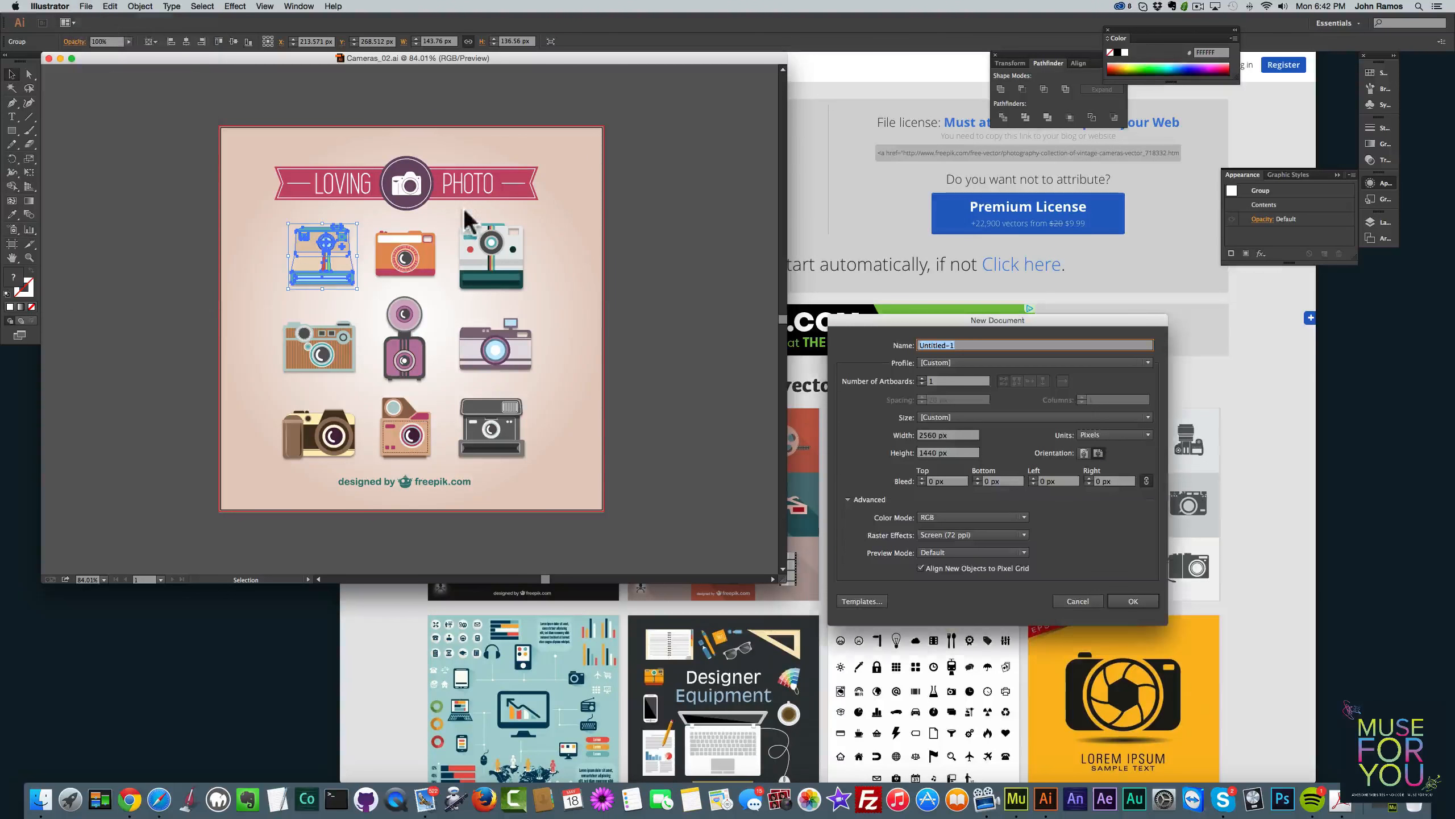
click(1133, 599)
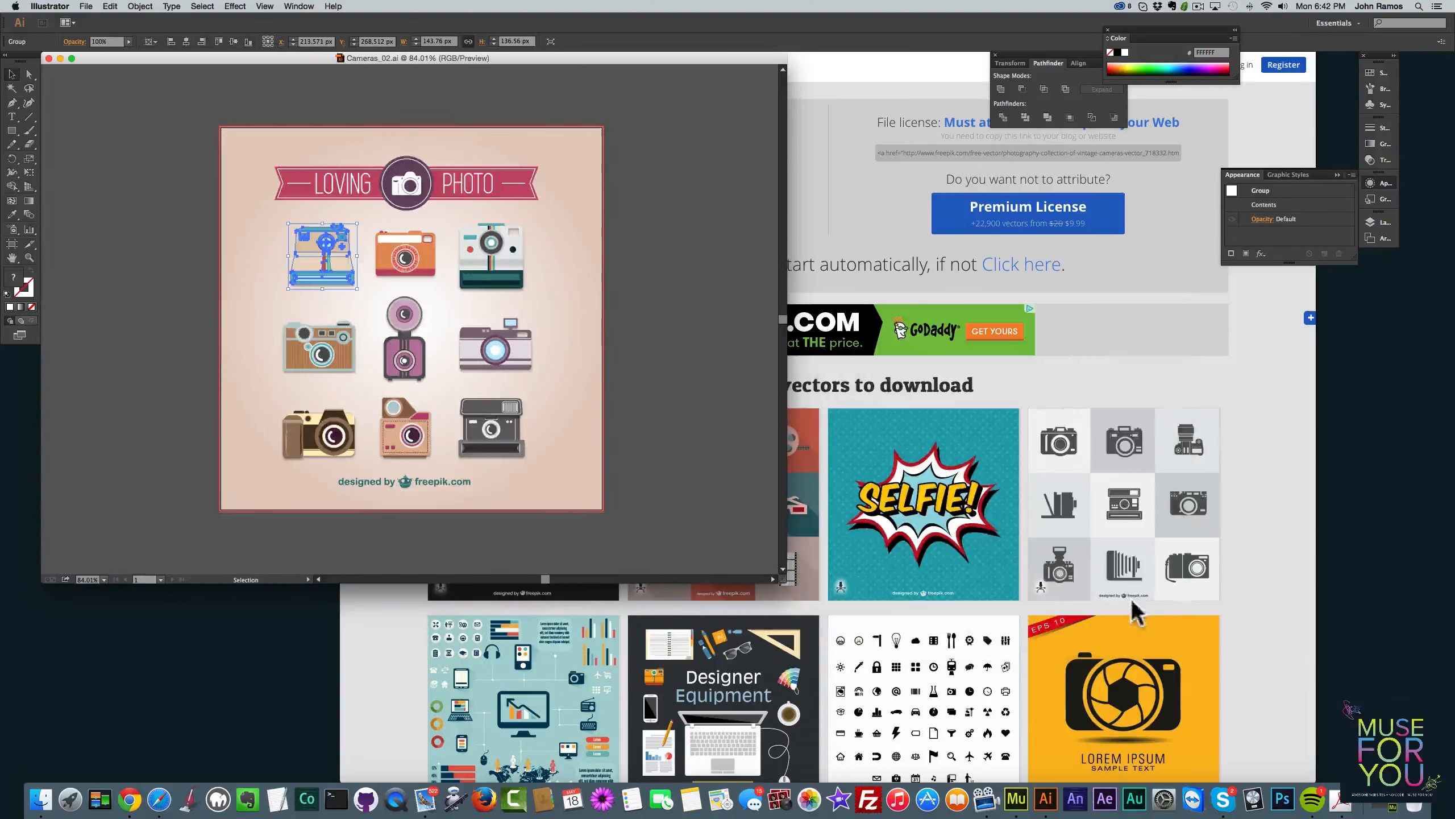
key(super+v)
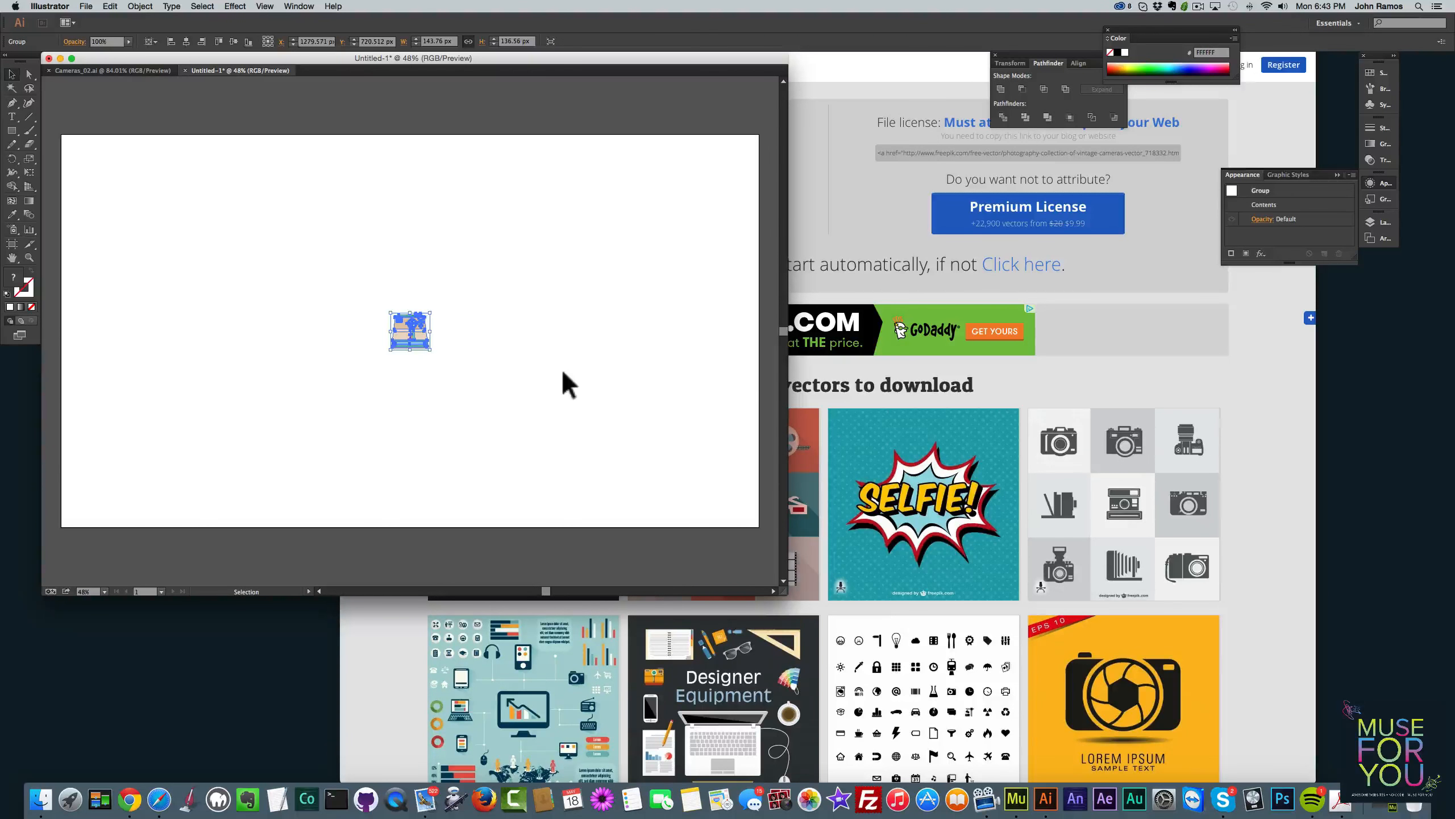
Move the pasted camera group up the artboard to about X 1269 px, Y 398 px, and deselect it
click(384, 299)
drag(384, 300, 477, 393)
click(468, 384)
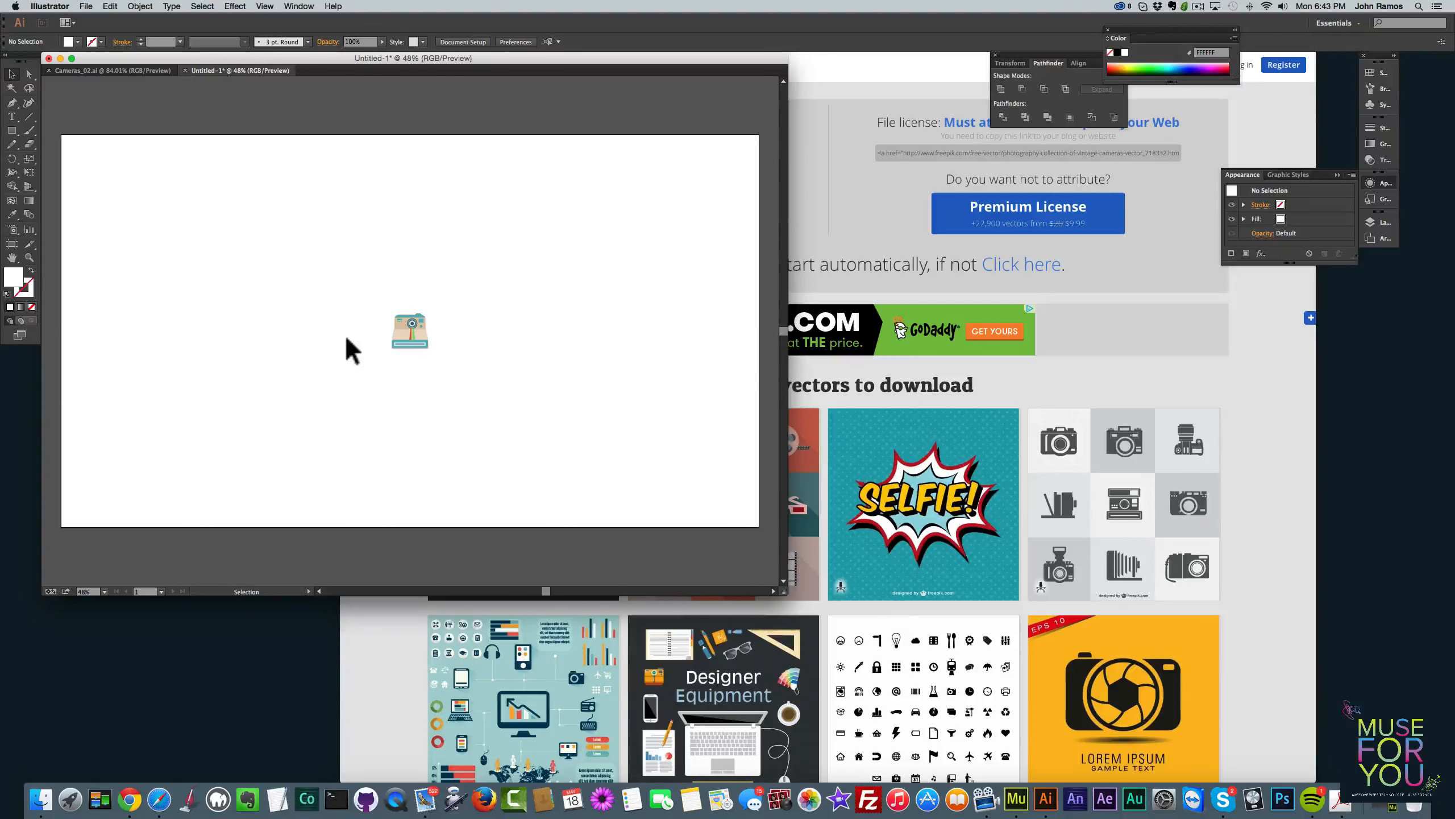
drag(450, 371, 450, 371)
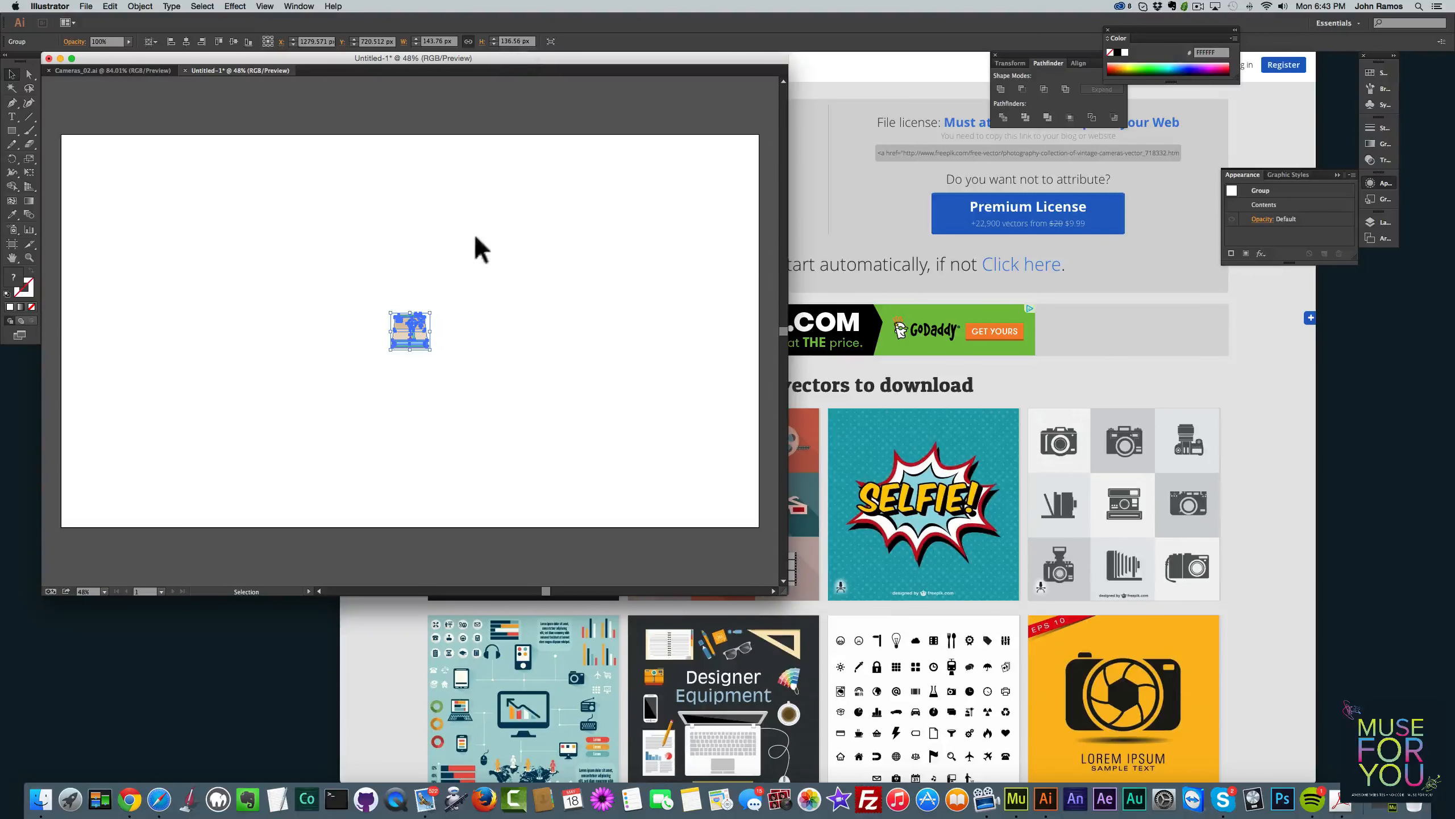
drag(348, 266, 491, 389)
drag(426, 349, 423, 261)
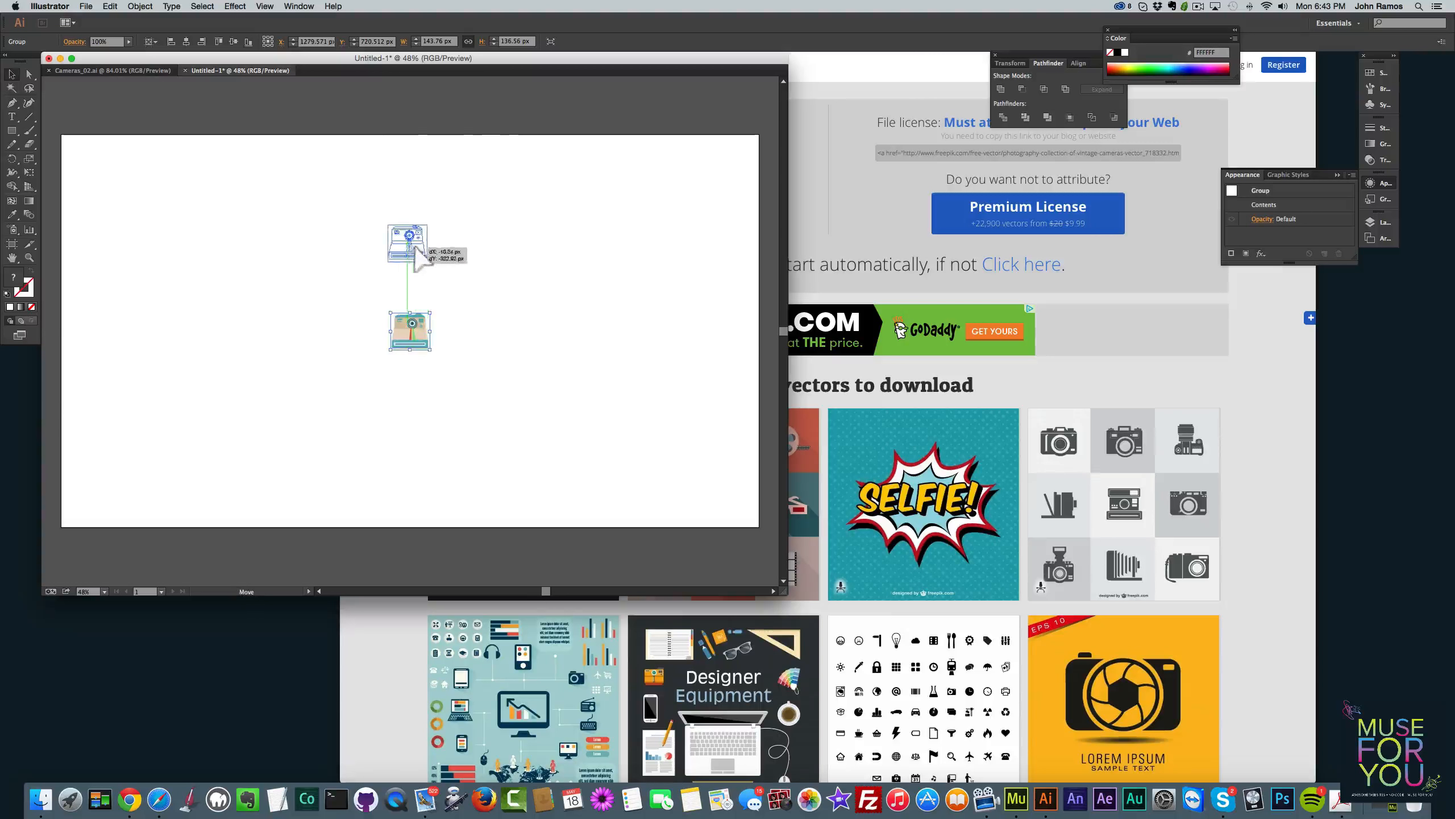
click(357, 217)
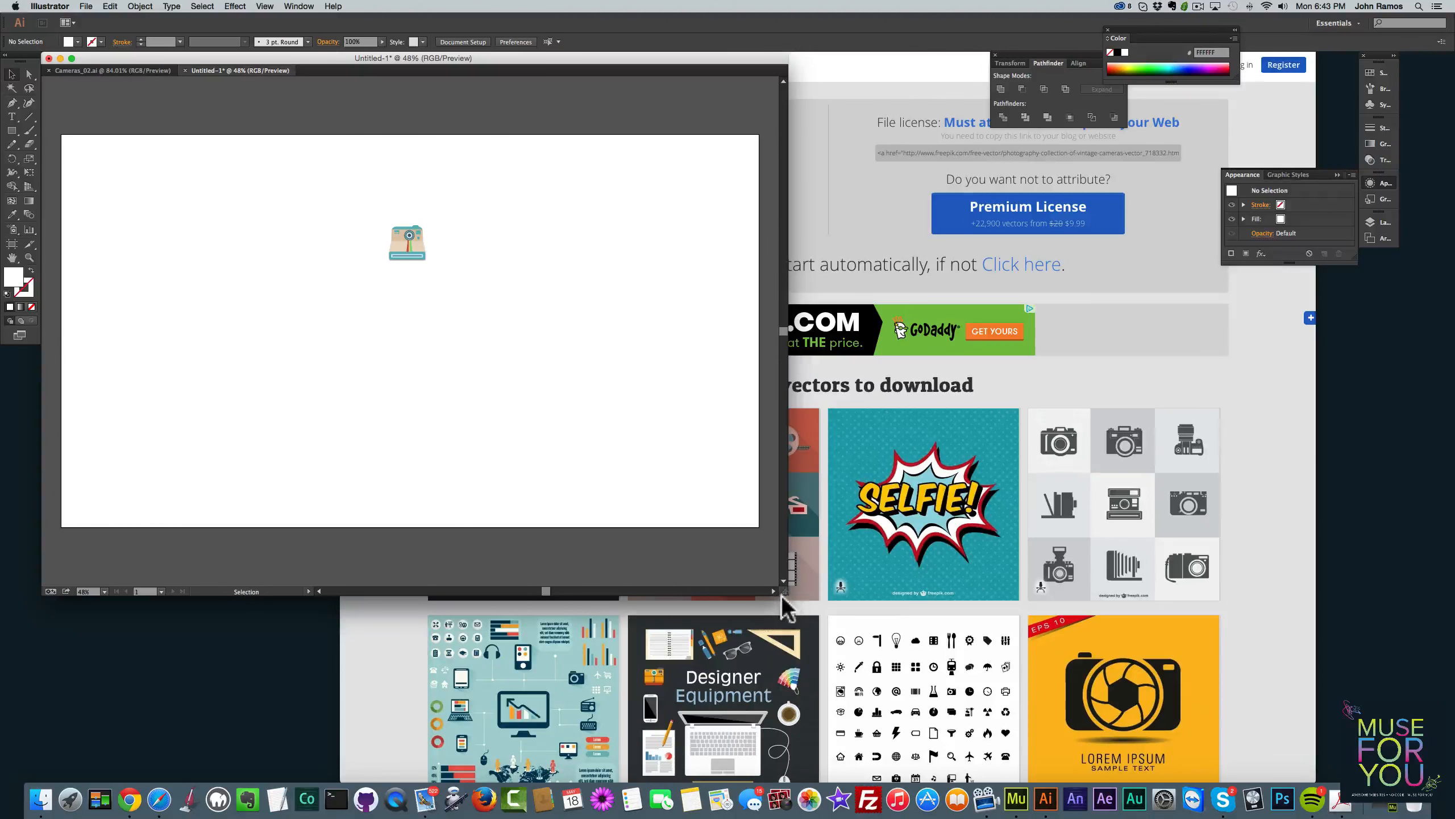
Enlarge the document window and examine the camera on its artboard at several zoom levels
drag(782, 592, 1023, 649)
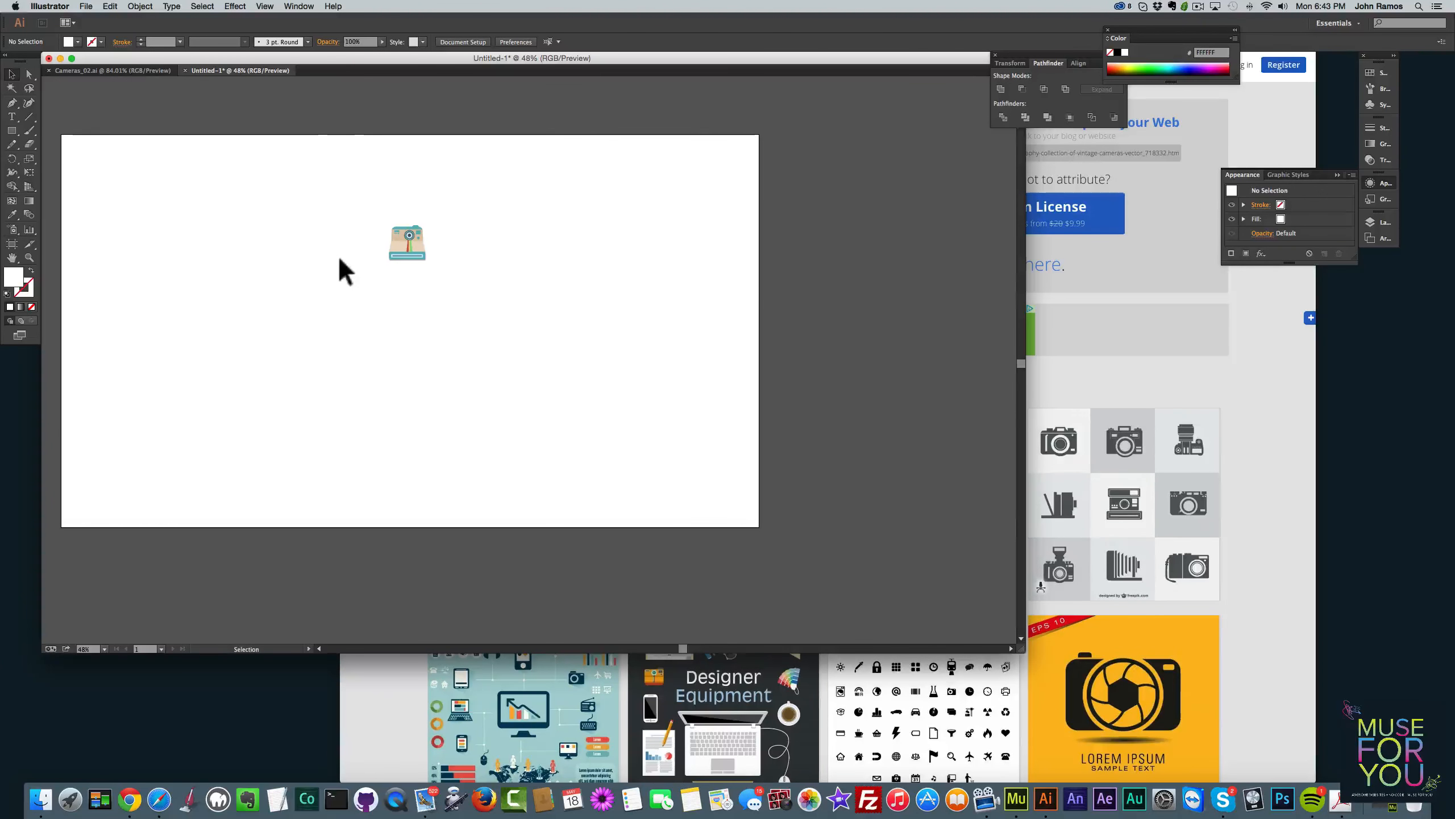
scroll(333, 218, up, 7)
scroll(333, 218, down, 10)
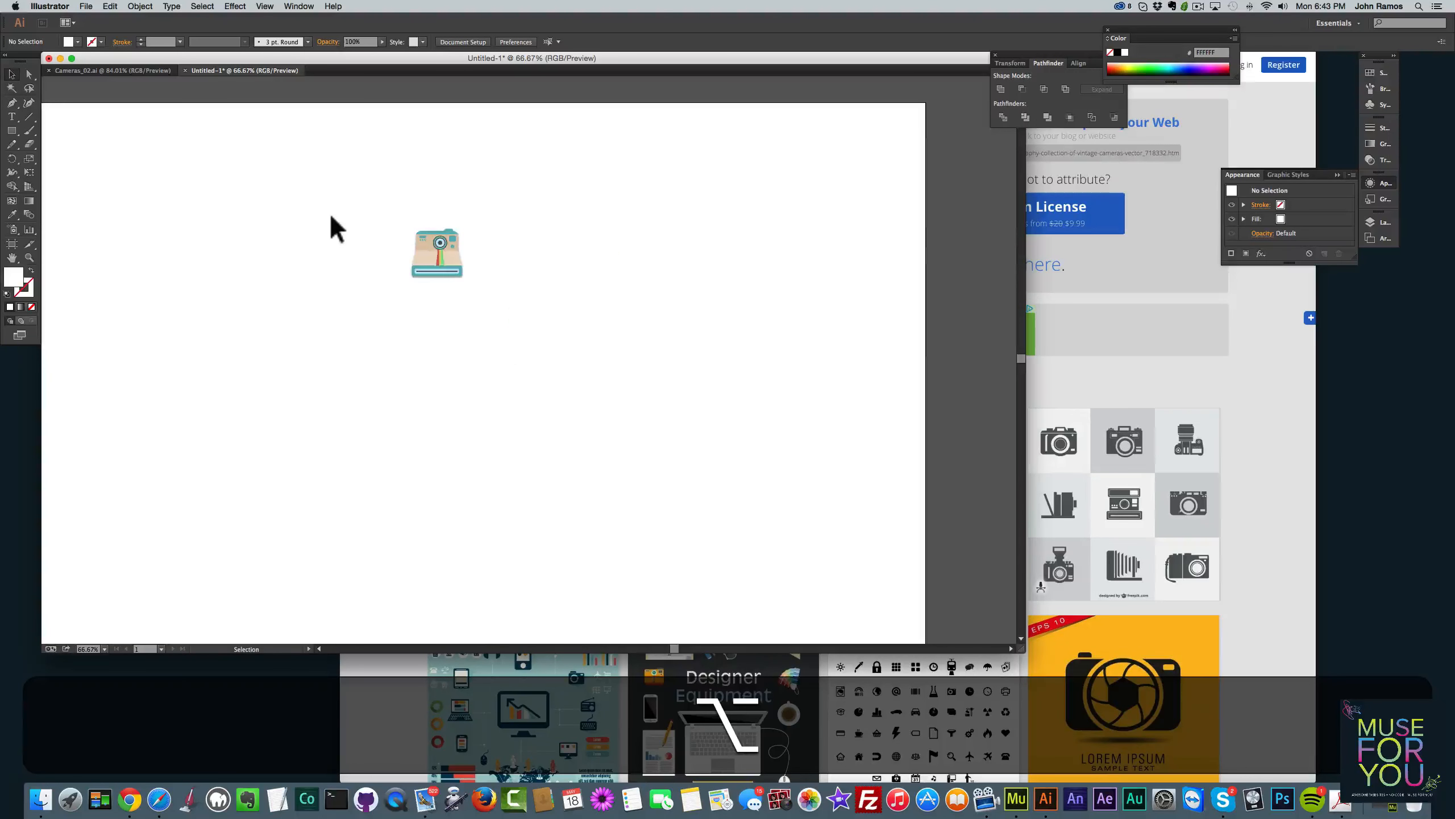
scroll(332, 218, left, 3)
scroll(331, 218, up, 1)
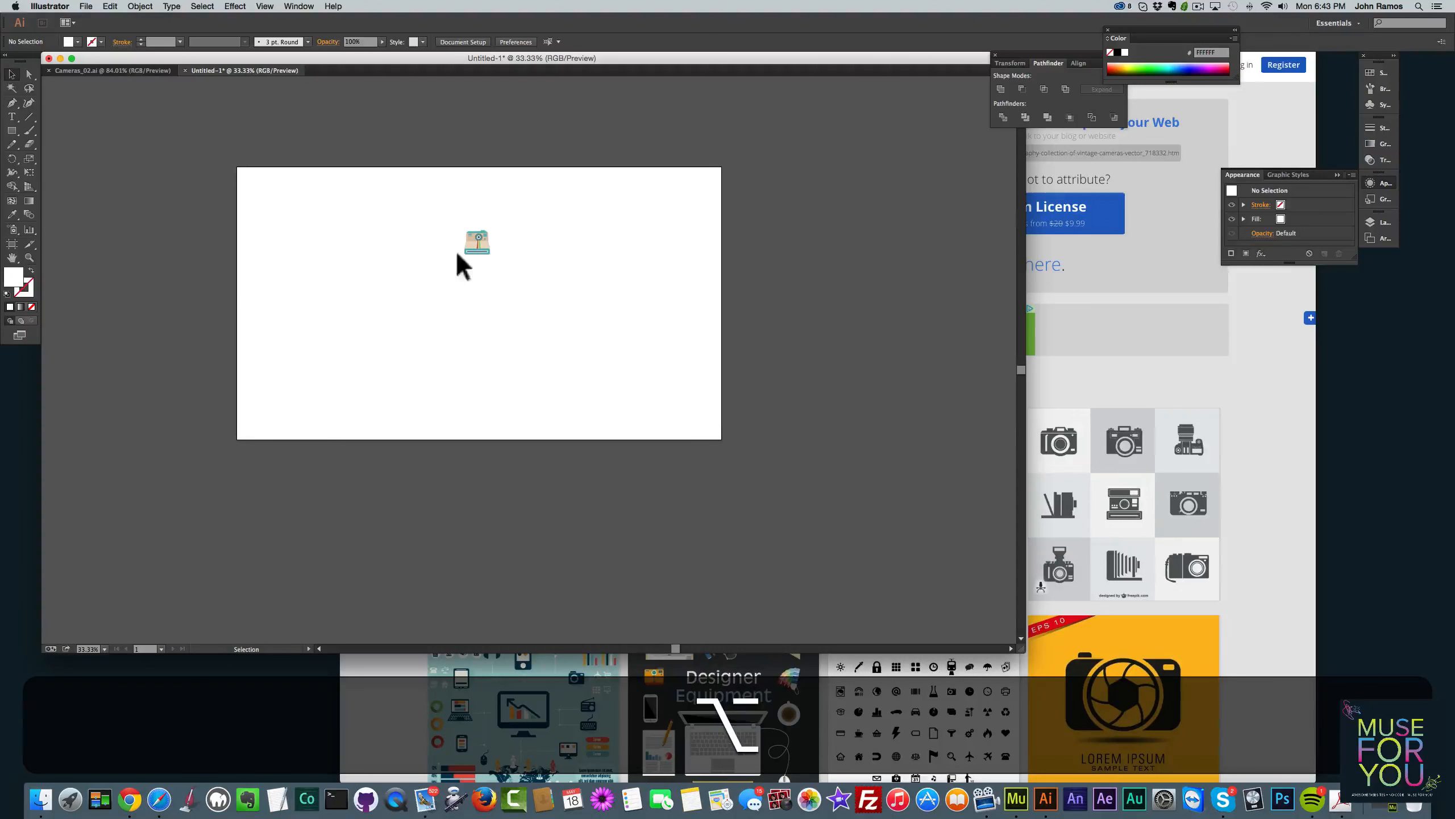
scroll(474, 251, up, 3)
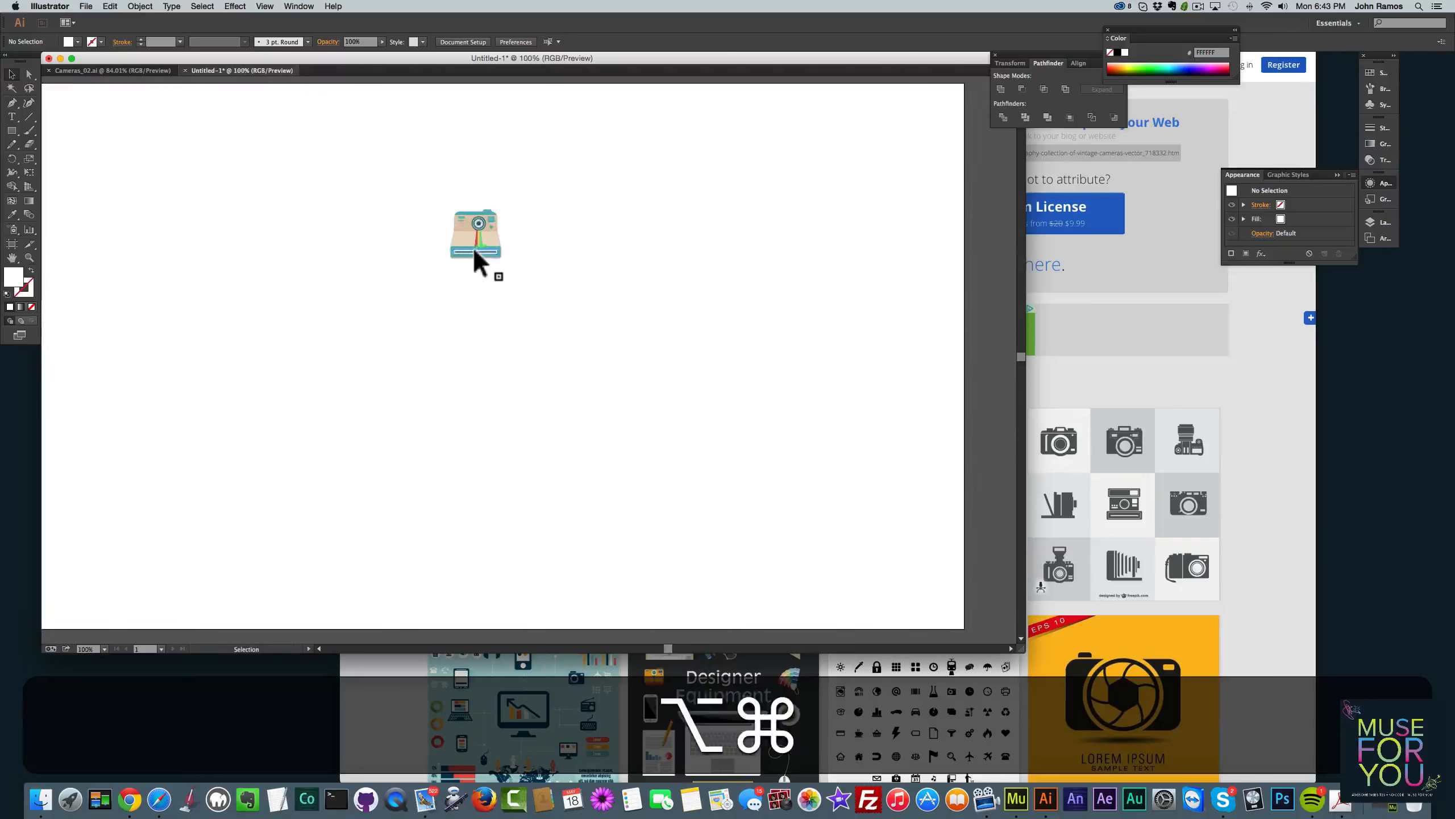
scroll(474, 250, down, 3)
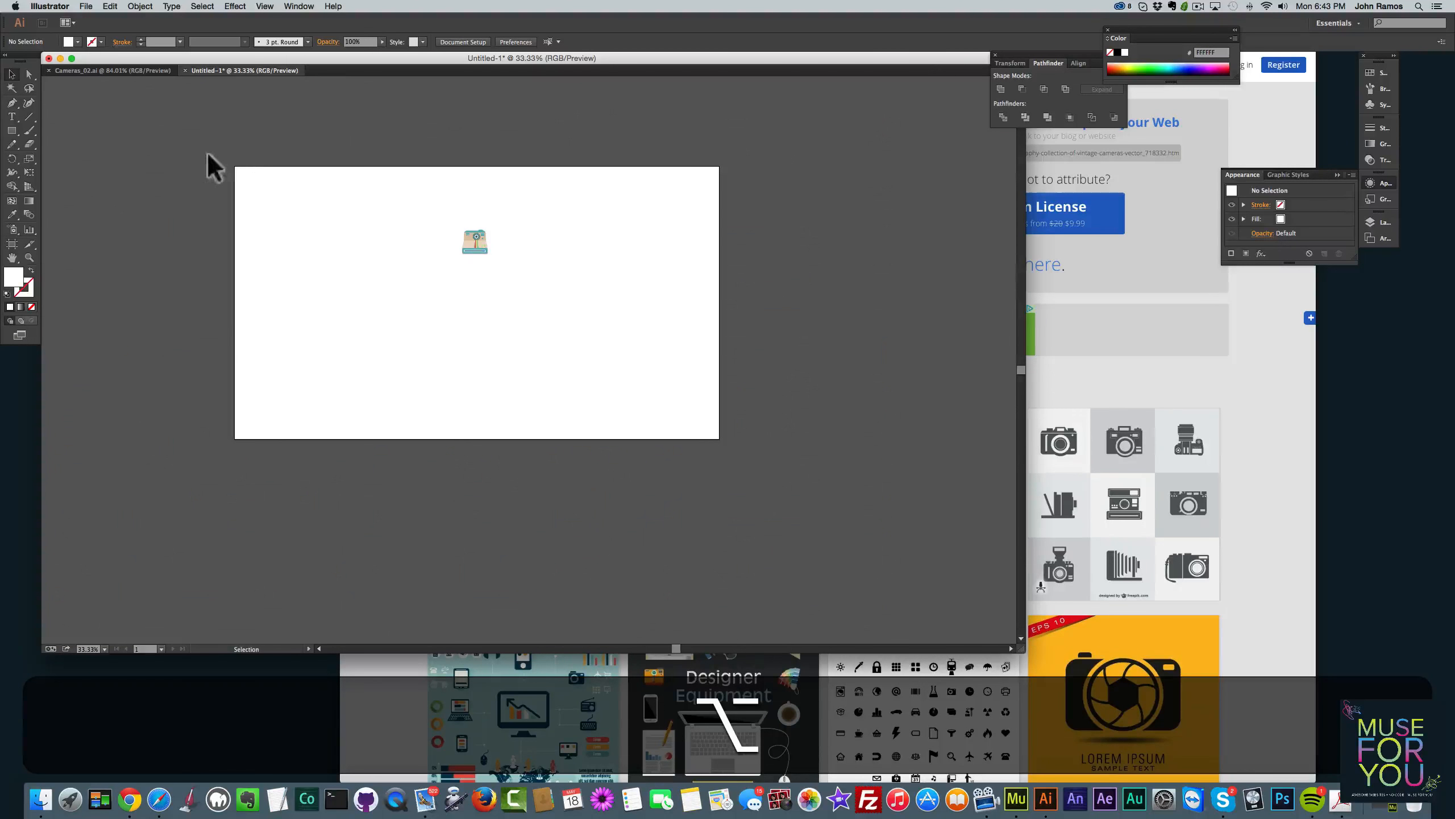
click(29, 257)
click(487, 265)
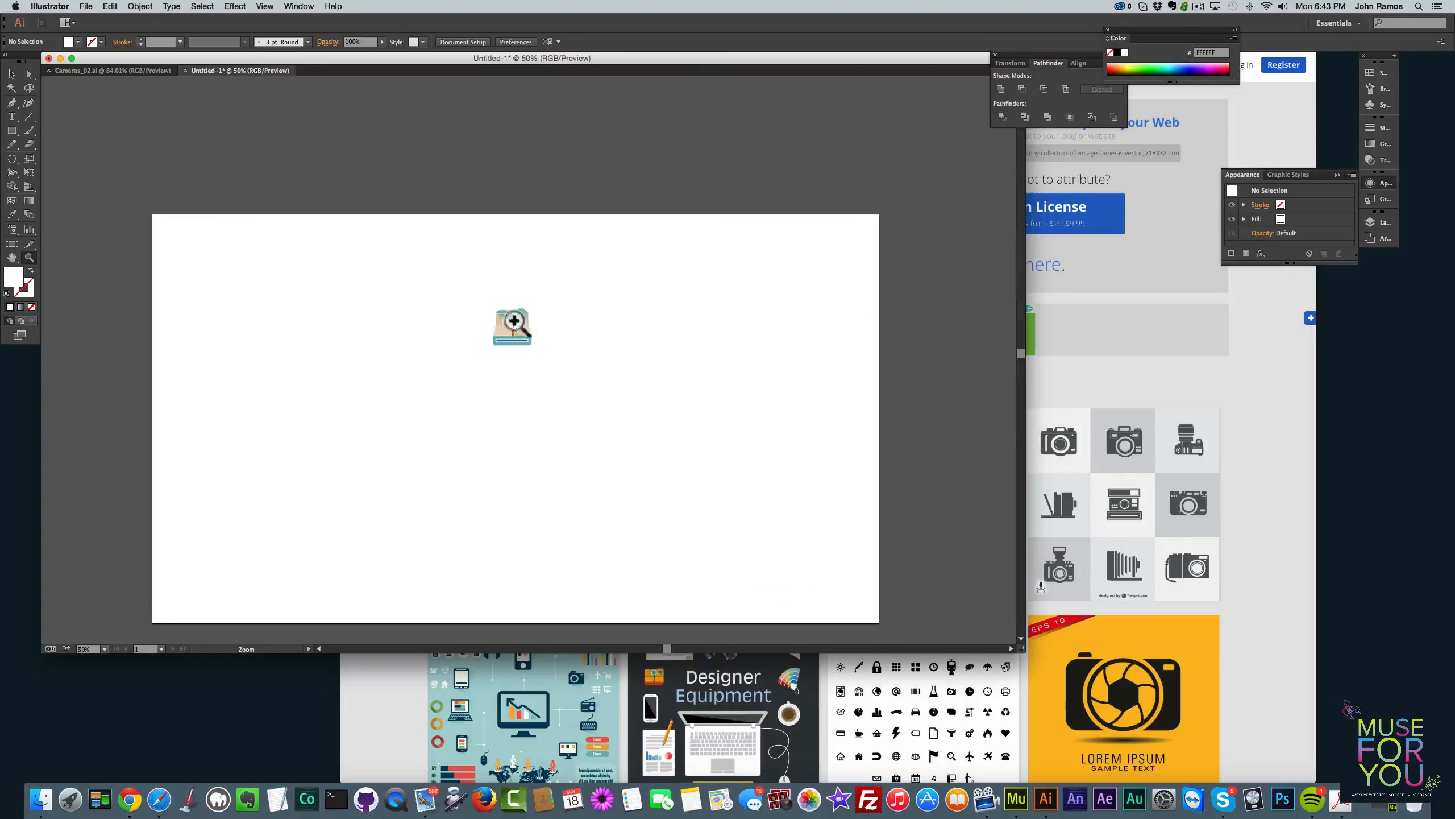
click(531, 349)
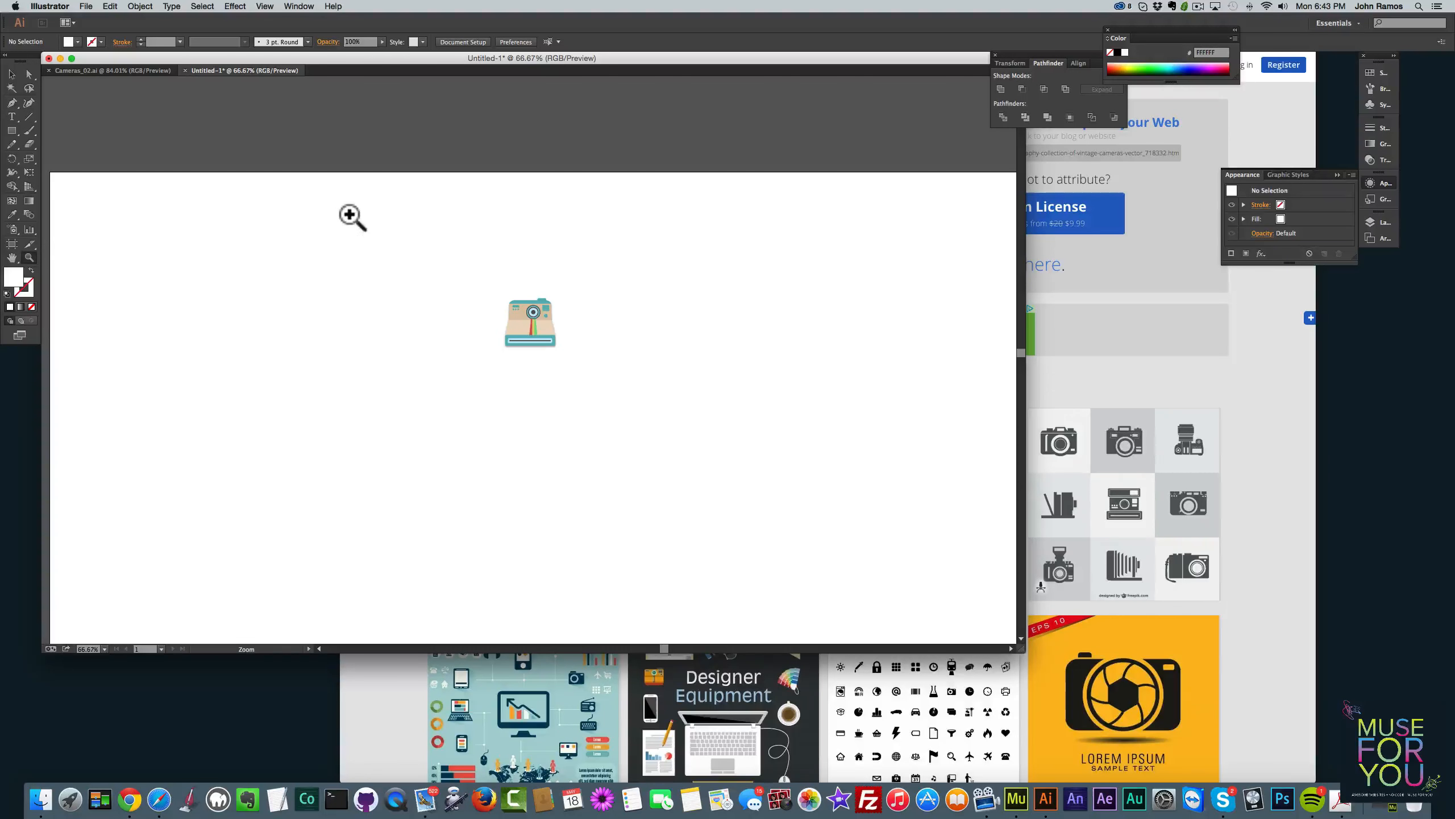
alt+click(423, 234)
scroll(289, 246, down, 4)
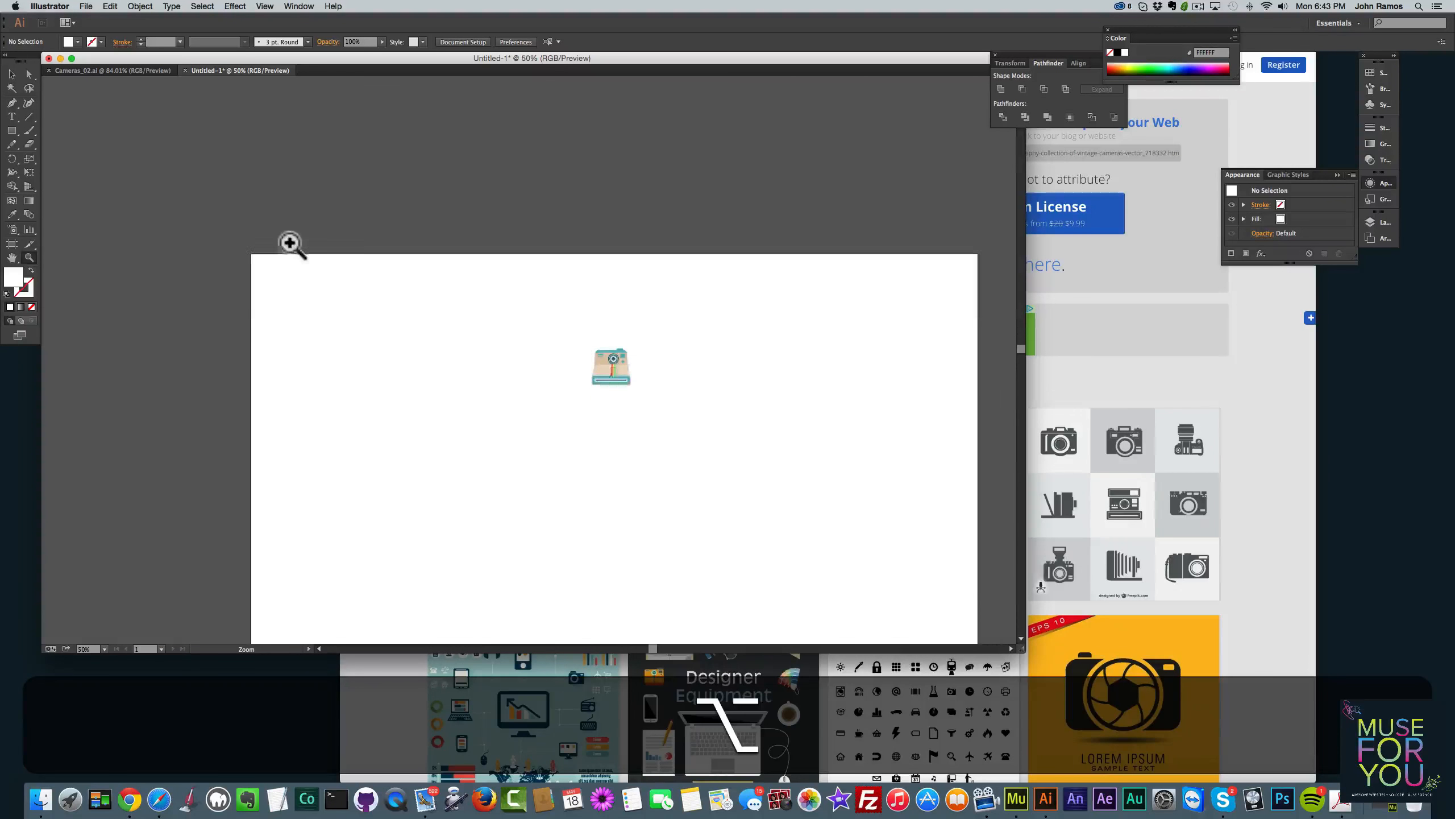
Try scaling the camera to a width of 300 px, and undo the resize
click(12, 74)
click(606, 333)
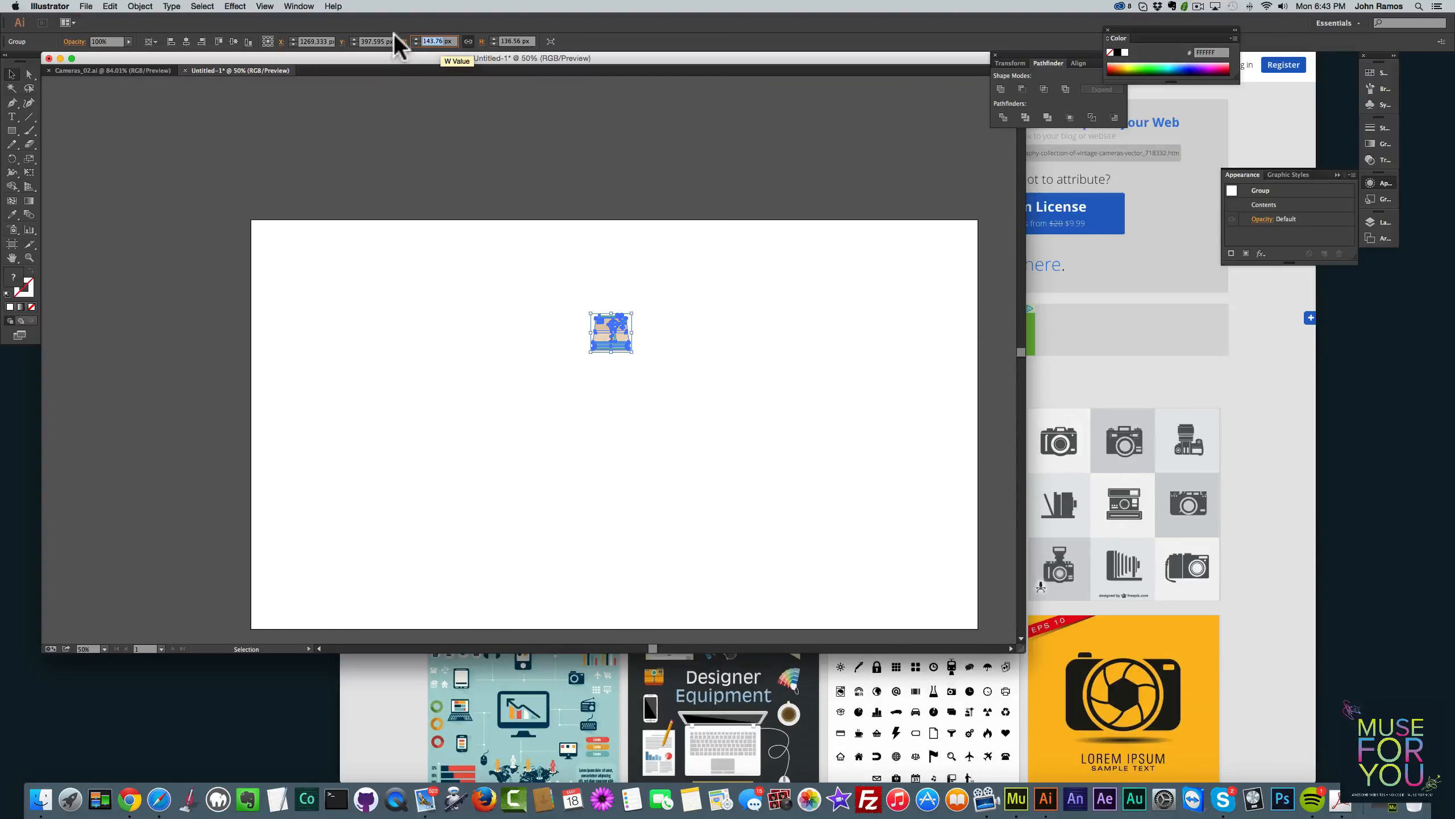
text(300)
key(Return)
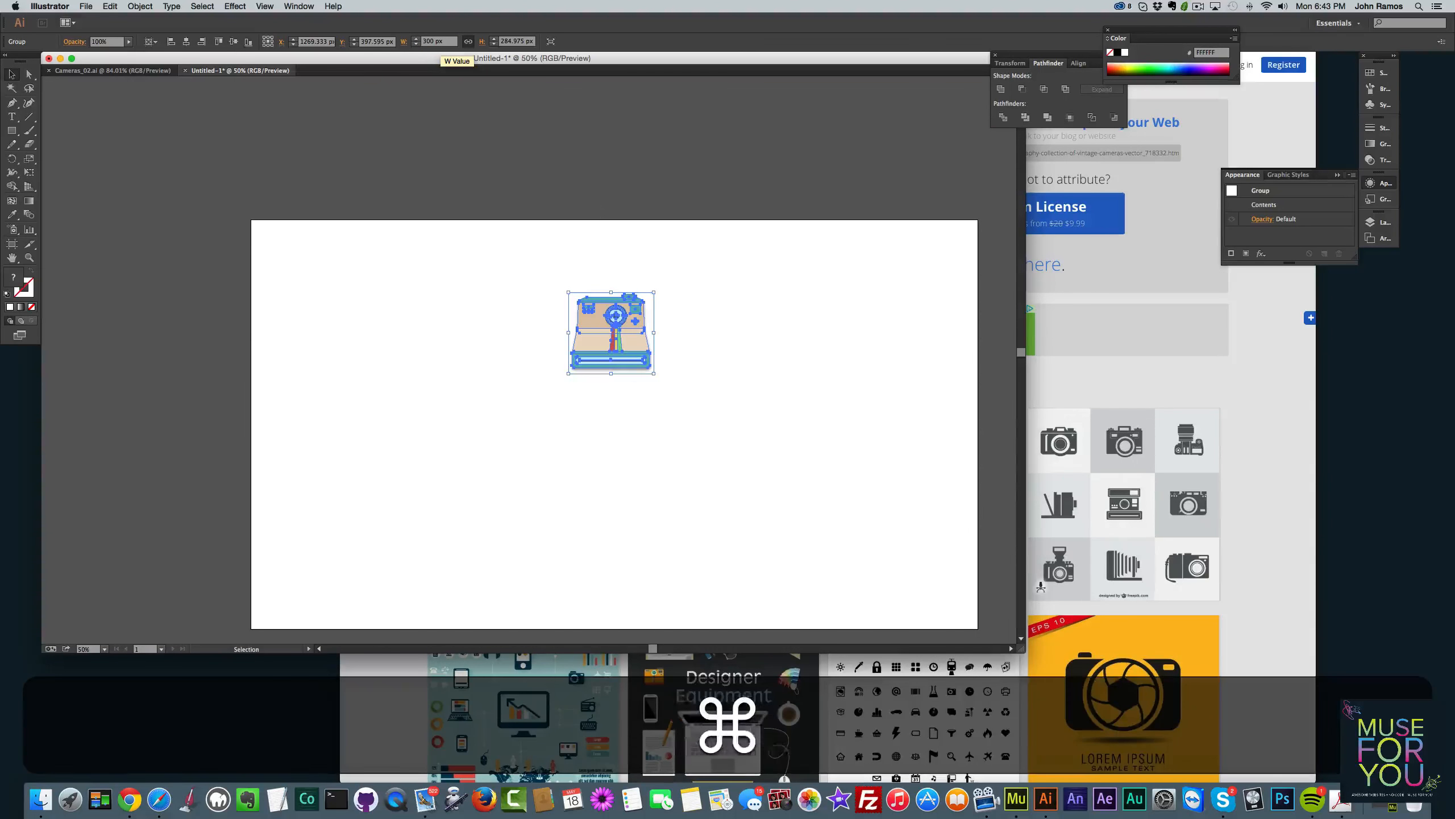
key(super+z)
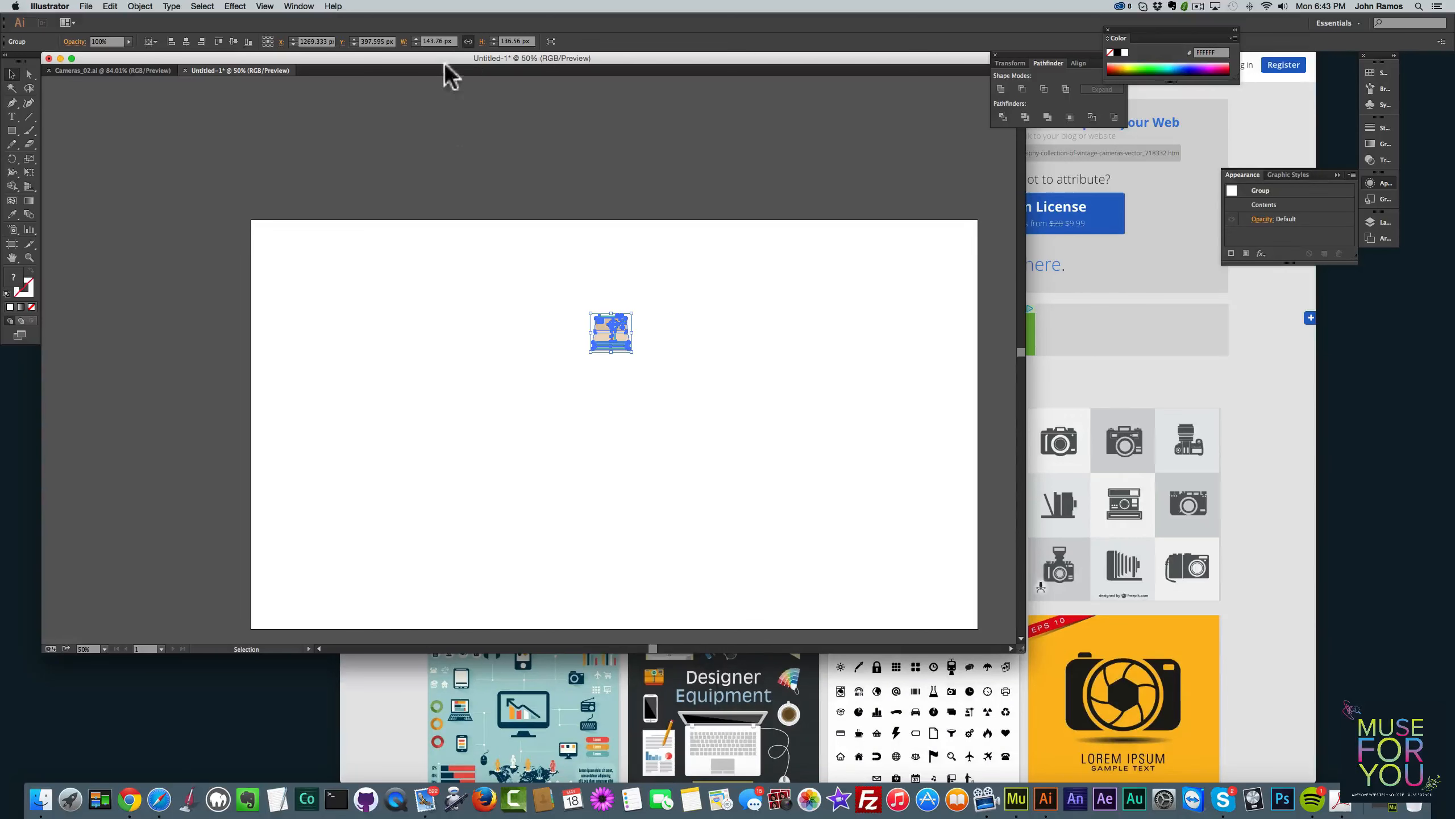
Try a width of 150 px for the camera, reselect it, and undo the change
text(150)
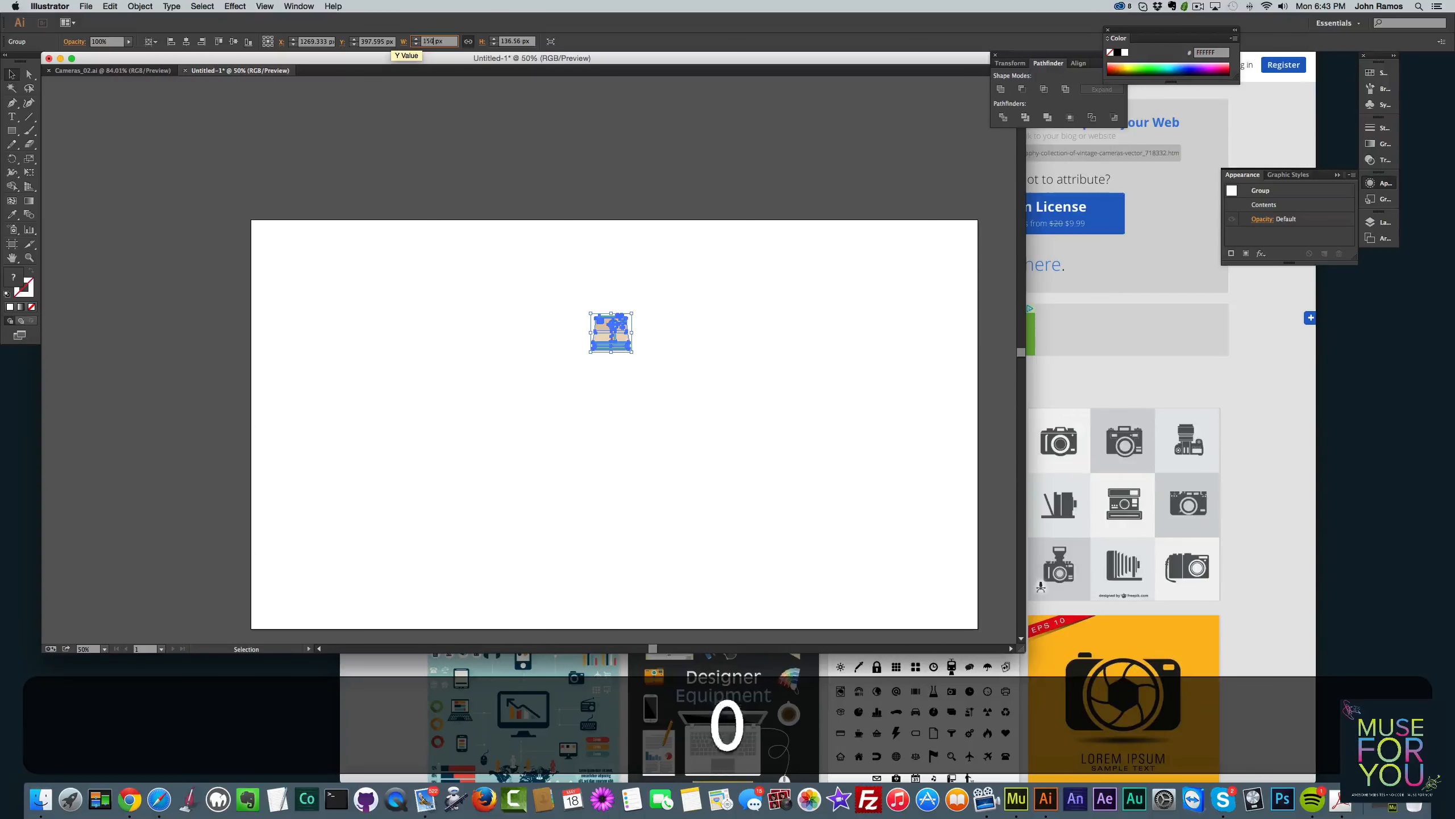
key(Return)
click(601, 390)
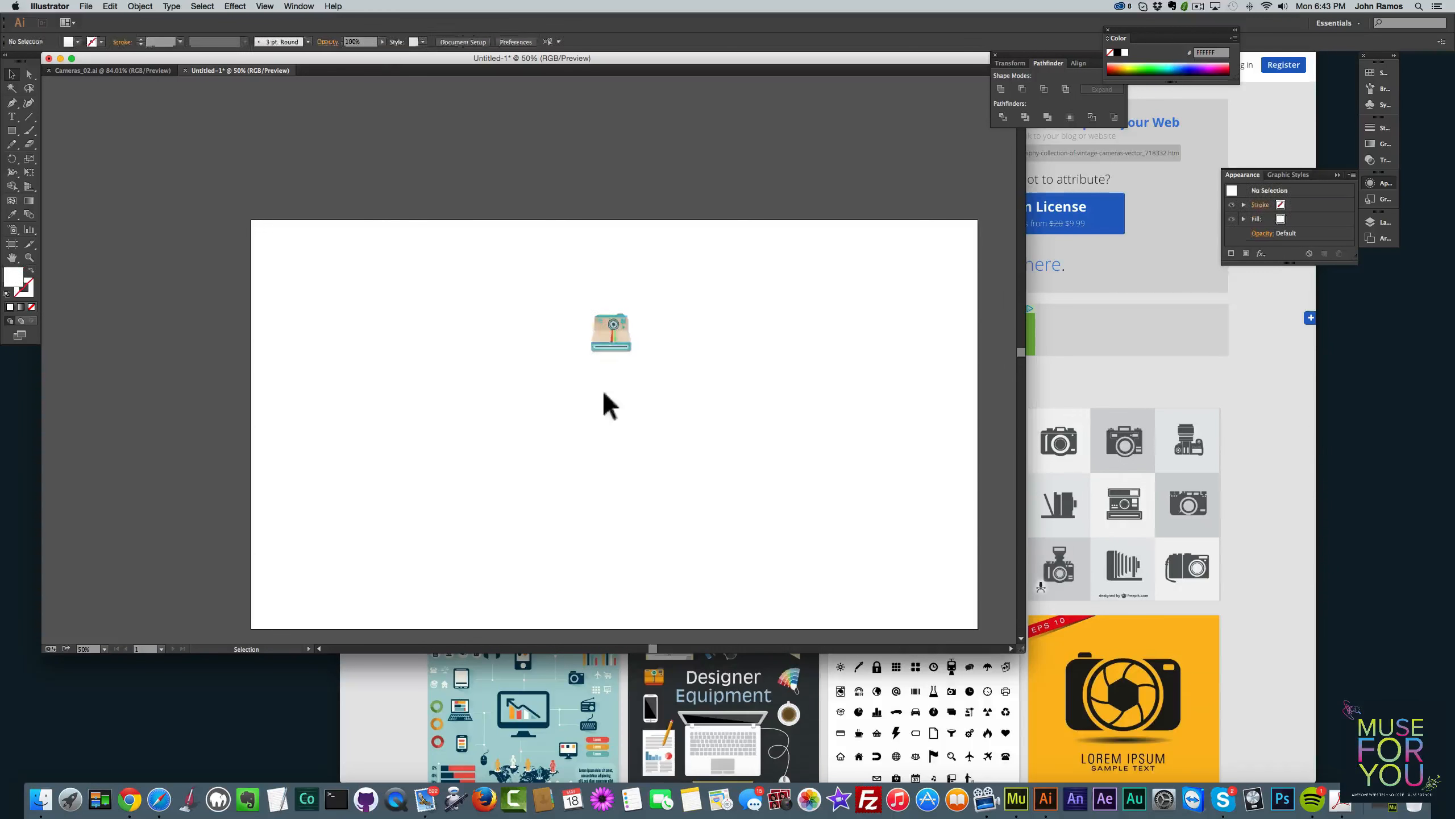
drag(565, 404, 684, 277)
key(super+z)
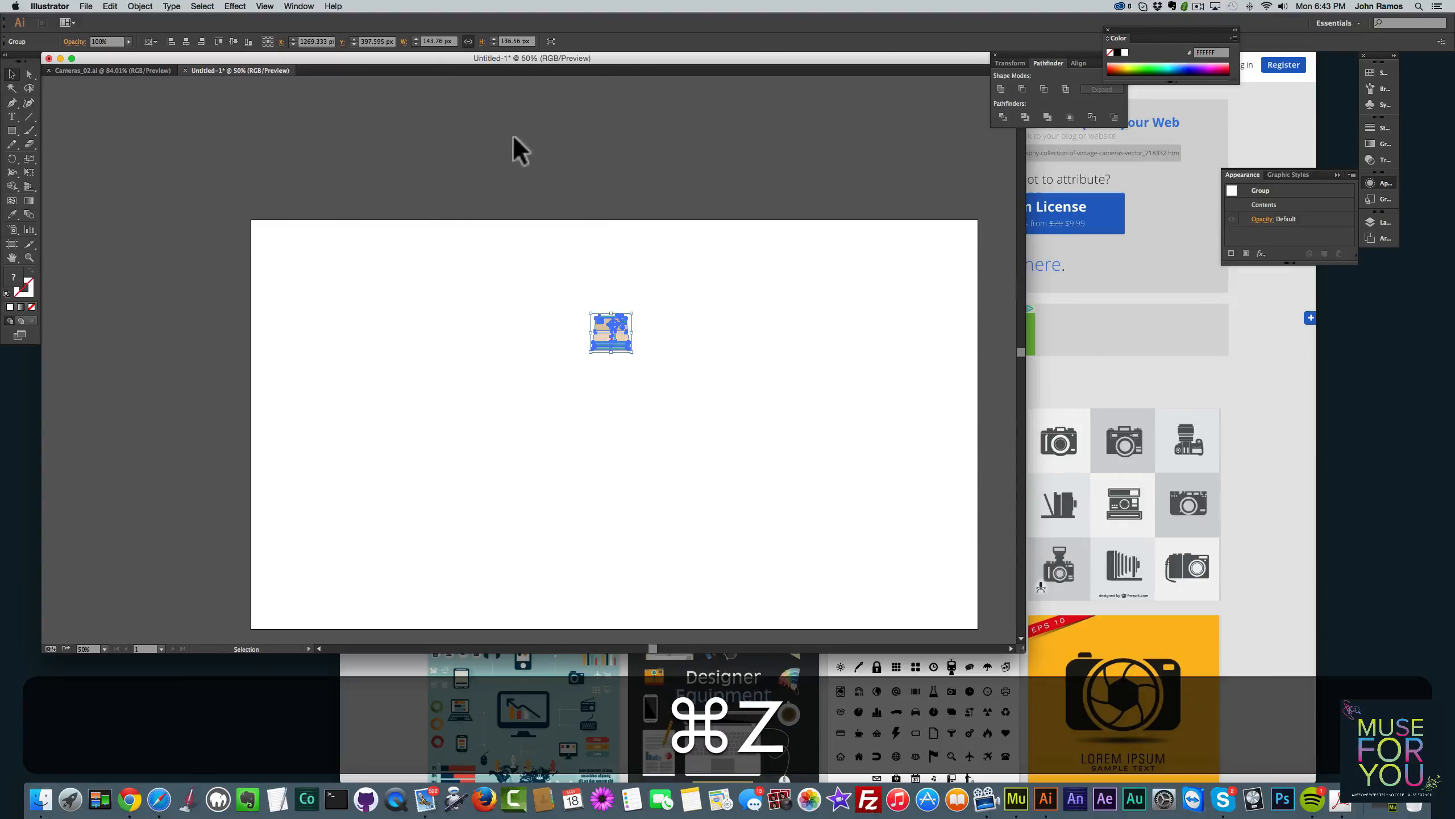
Set the selected camera's width to 150 px and deselect it
click(441, 39)
text(150)
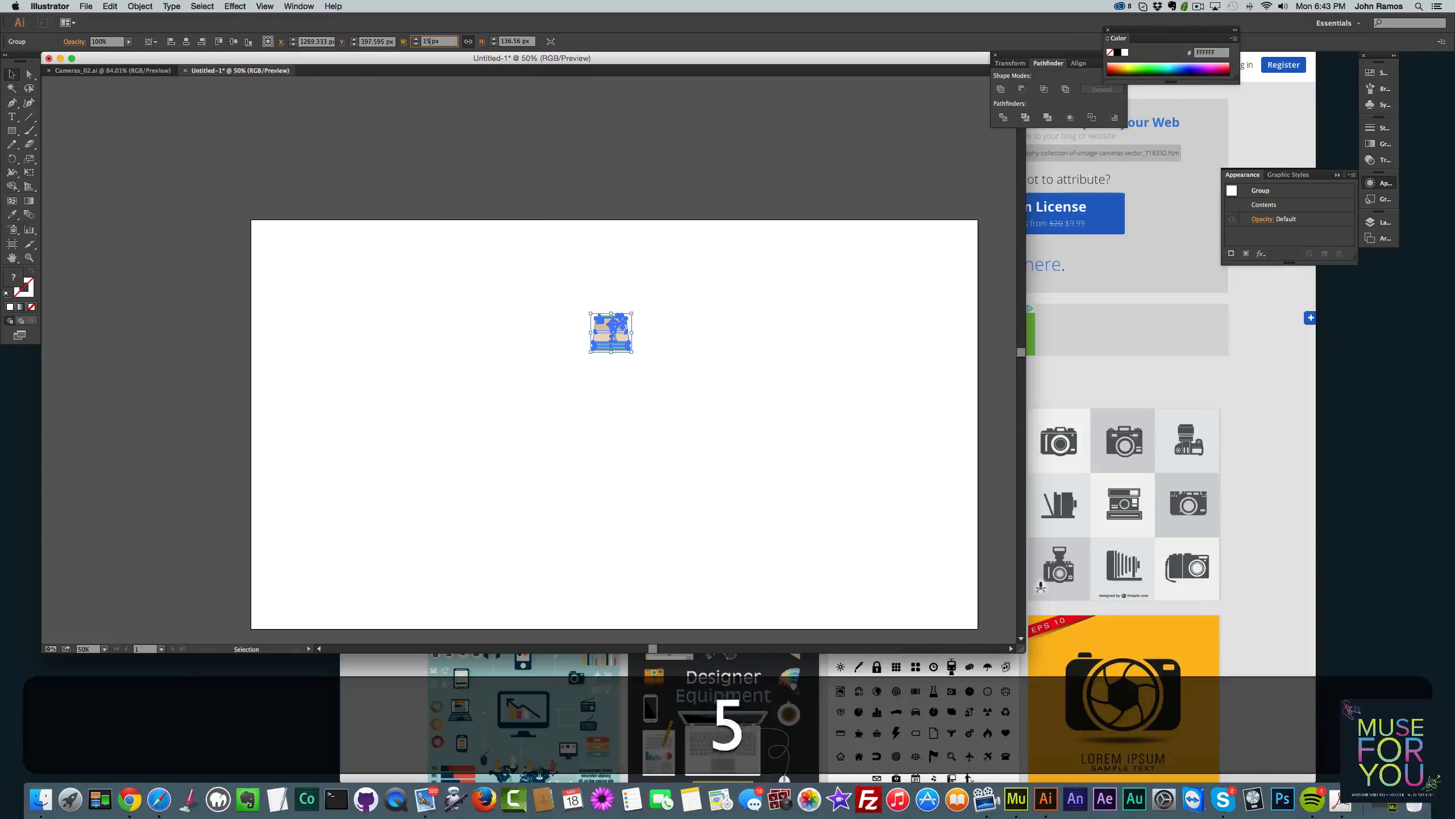
key(Return)
click(544, 316)
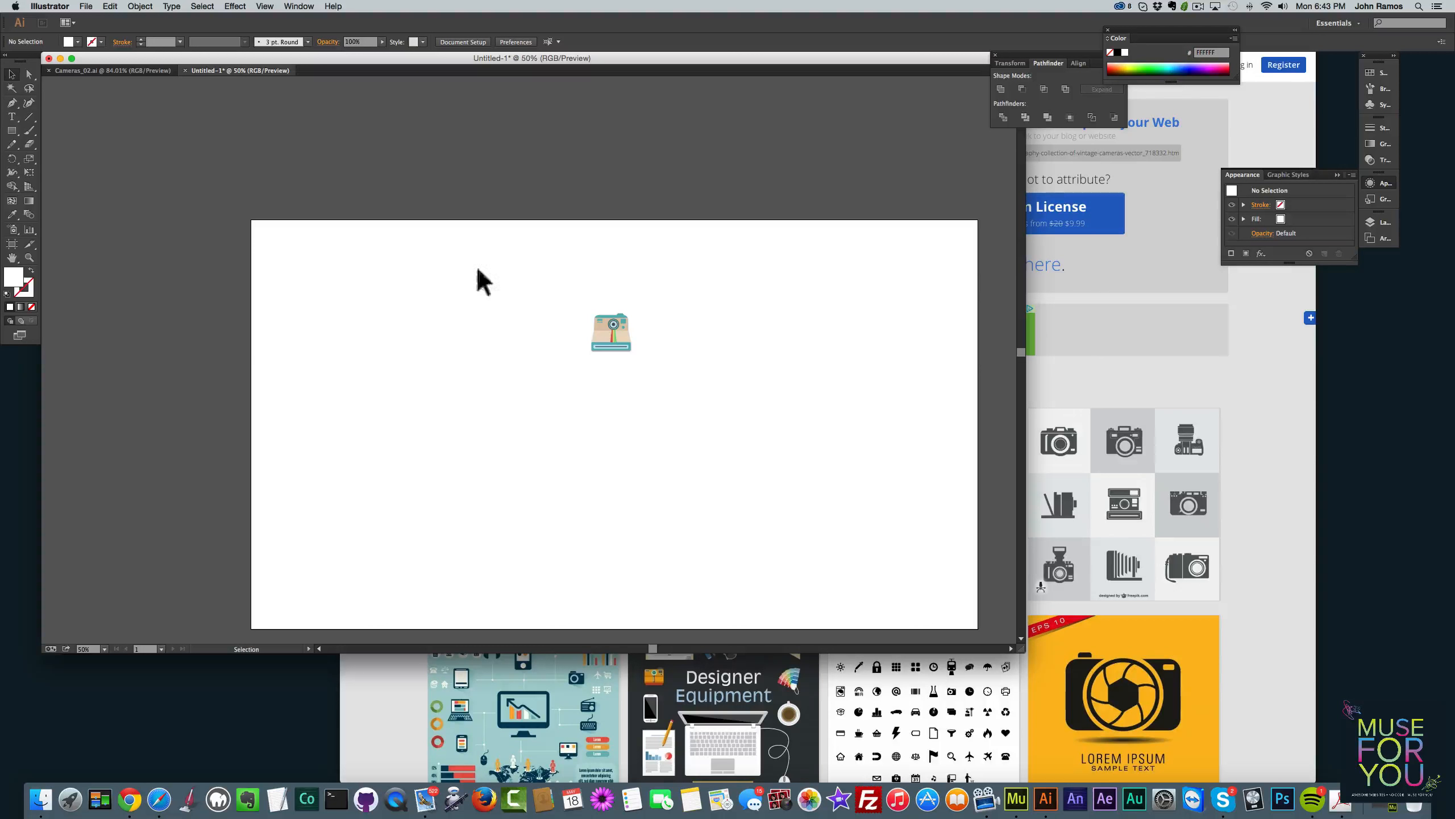
Draw a white, strokeless circle about 210 px across on the artboard below the camera with the Ellipse tool
click(11, 131)
drag(13, 134, 53, 155)
mouse_move(548, 396)
mouse_down()
mouse_move(613, 470)
mouse_move(607, 457)
mouse_up()
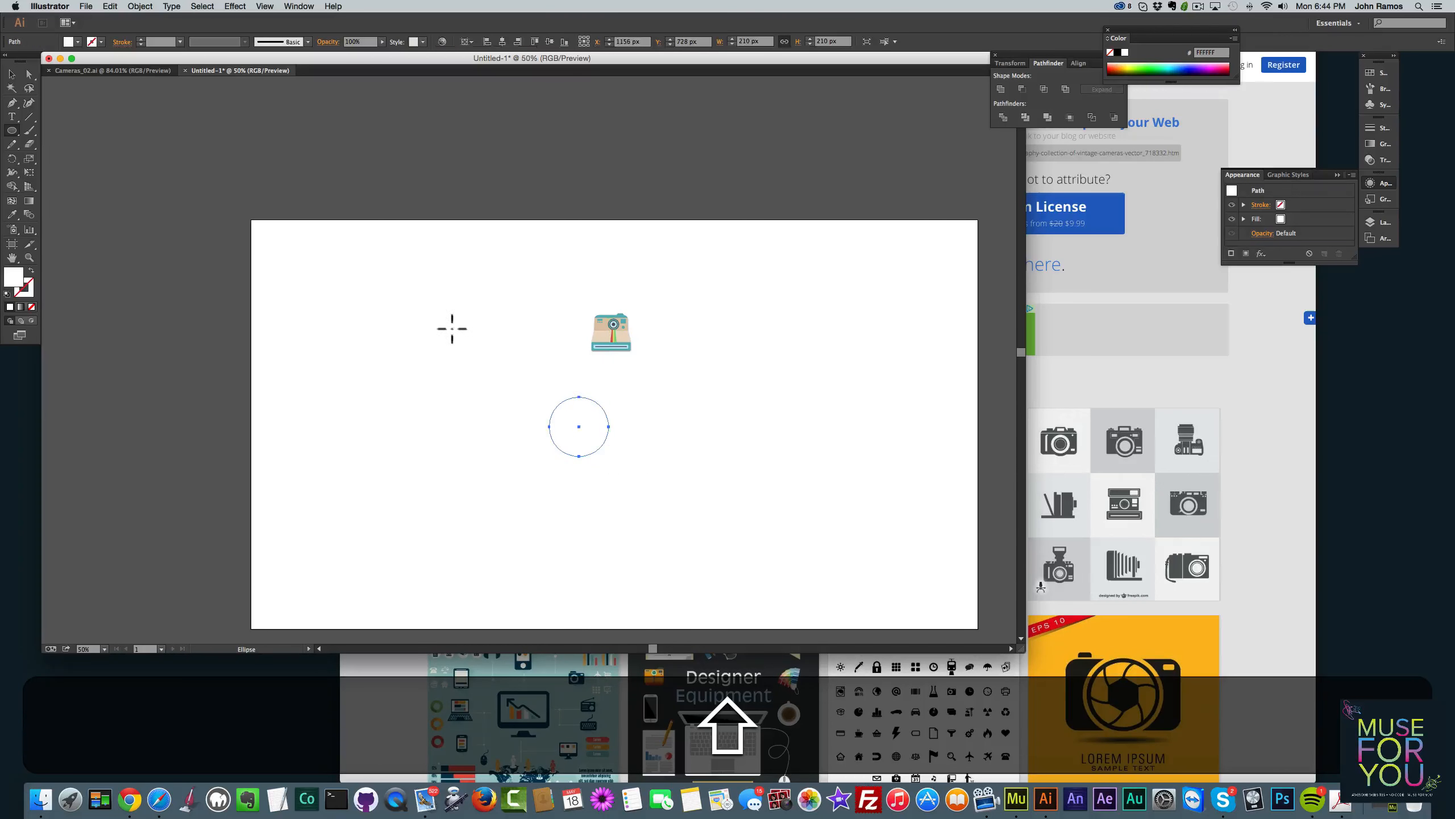
Set the circle's width to 200 px and deselect it
click(11, 74)
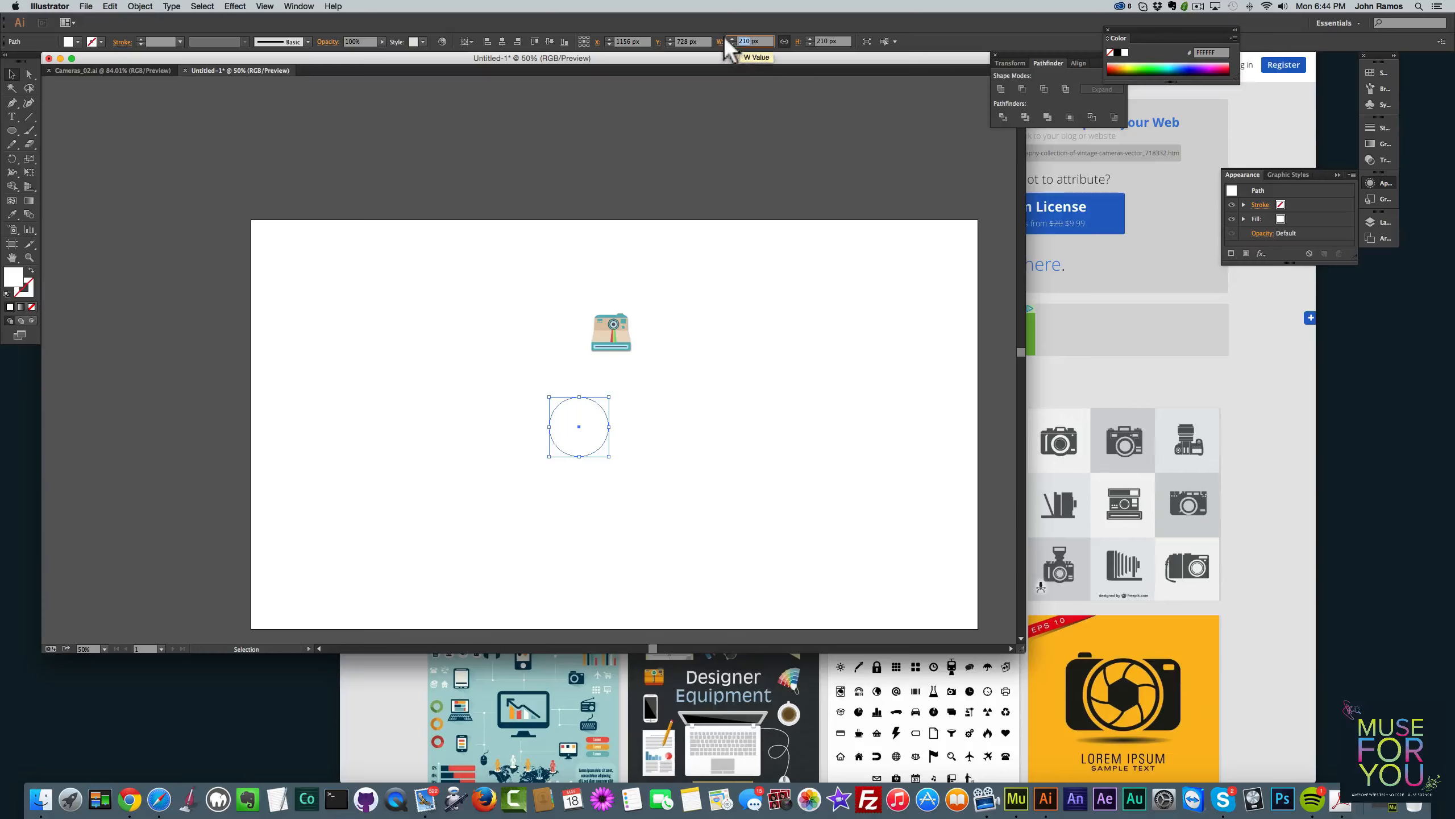
double_click(744, 42)
text(200)
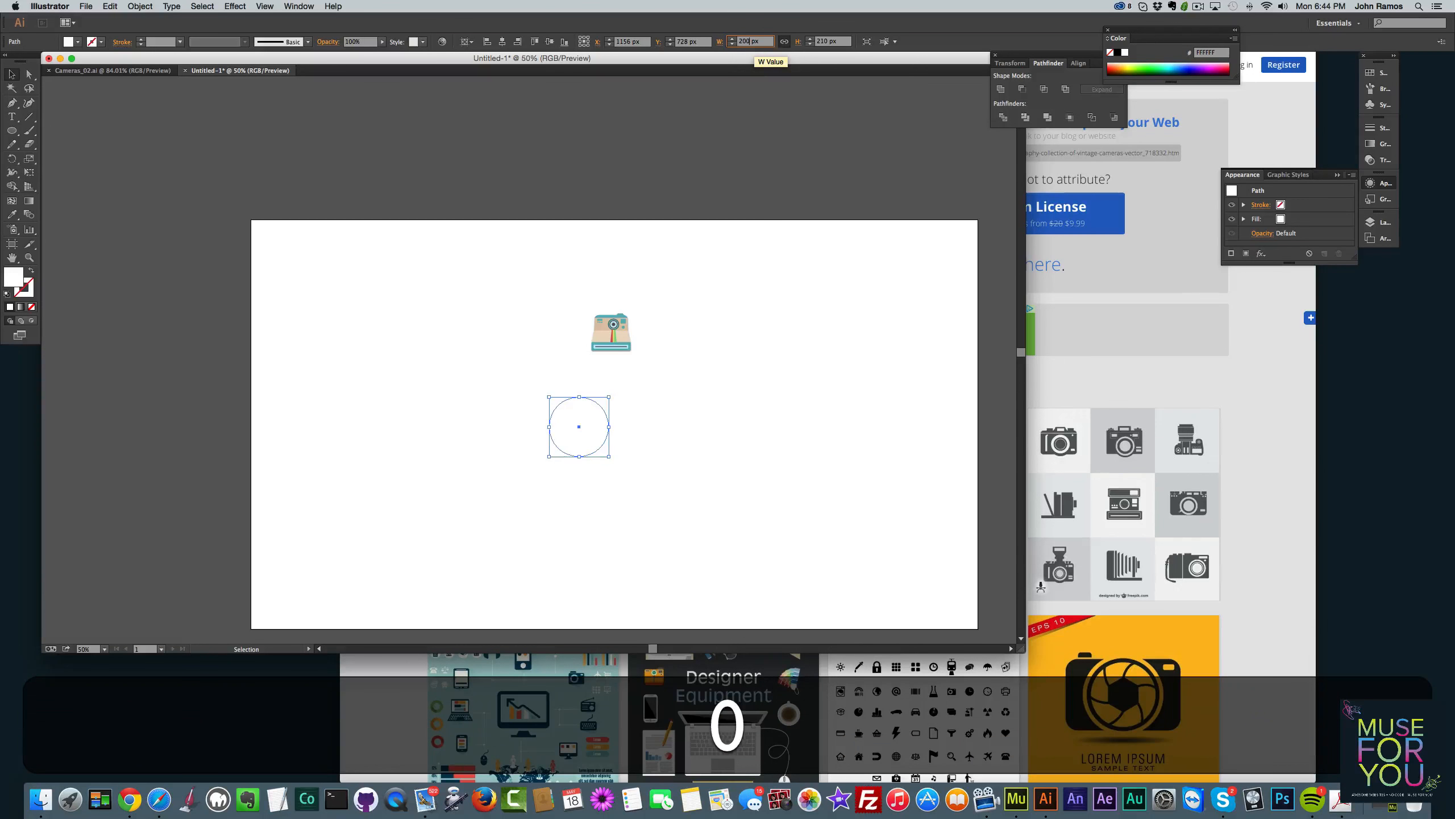
key(Return)
click(695, 396)
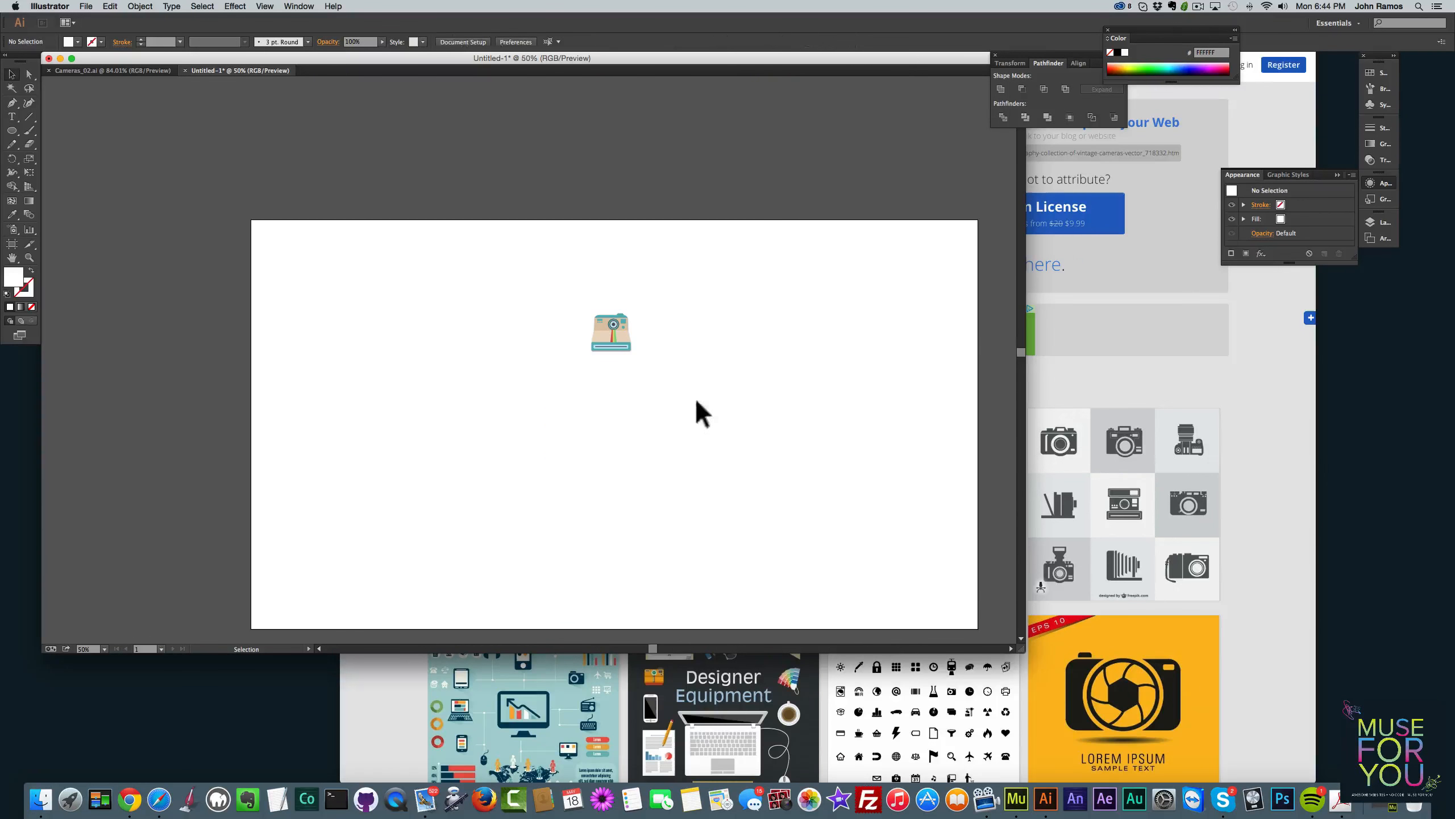
Place the white circle directly below the camera and ungroup the camera artwork
click(574, 427)
drag(574, 444, 606, 415)
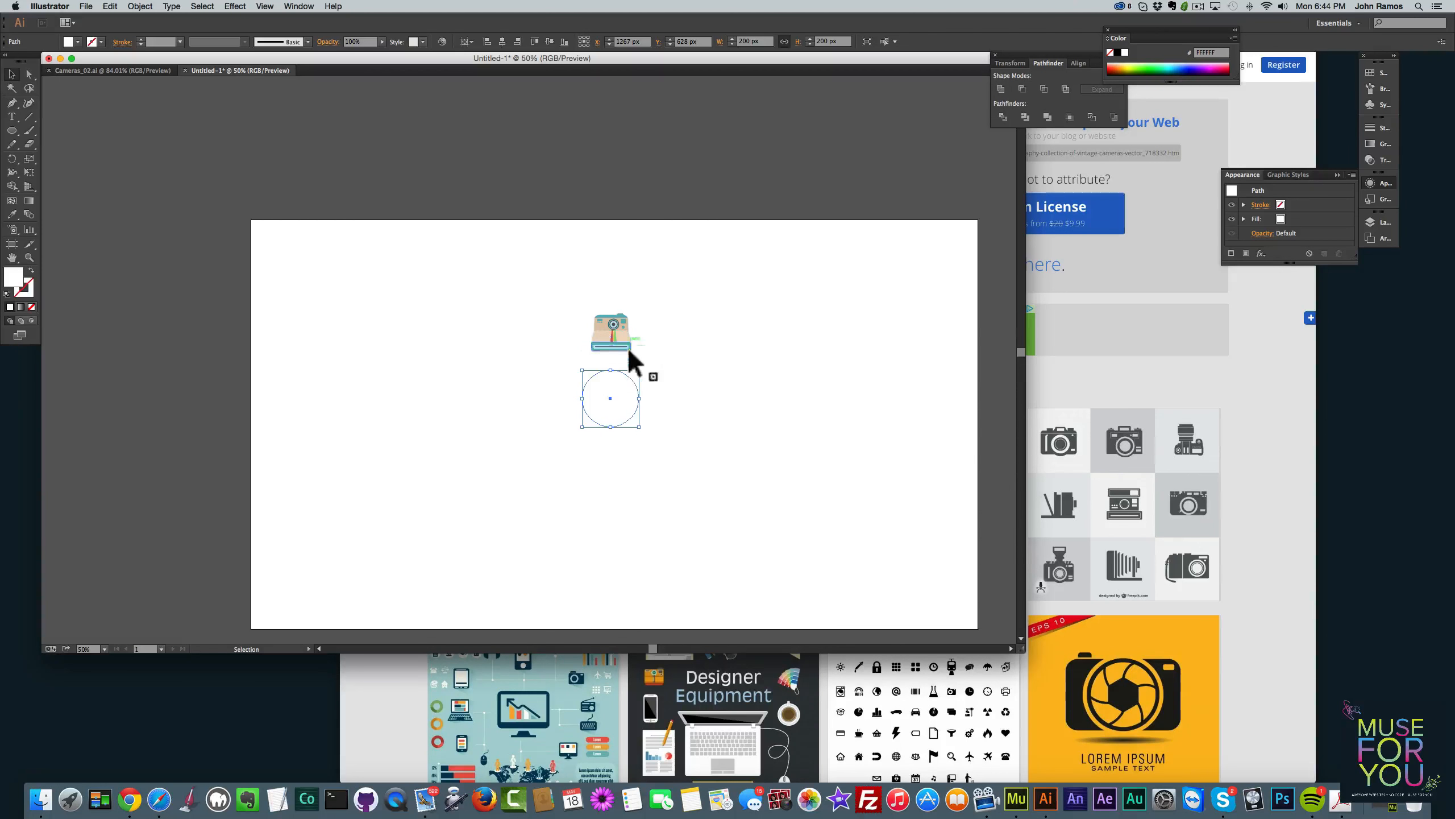
drag(651, 308, 557, 360)
right_click(617, 331)
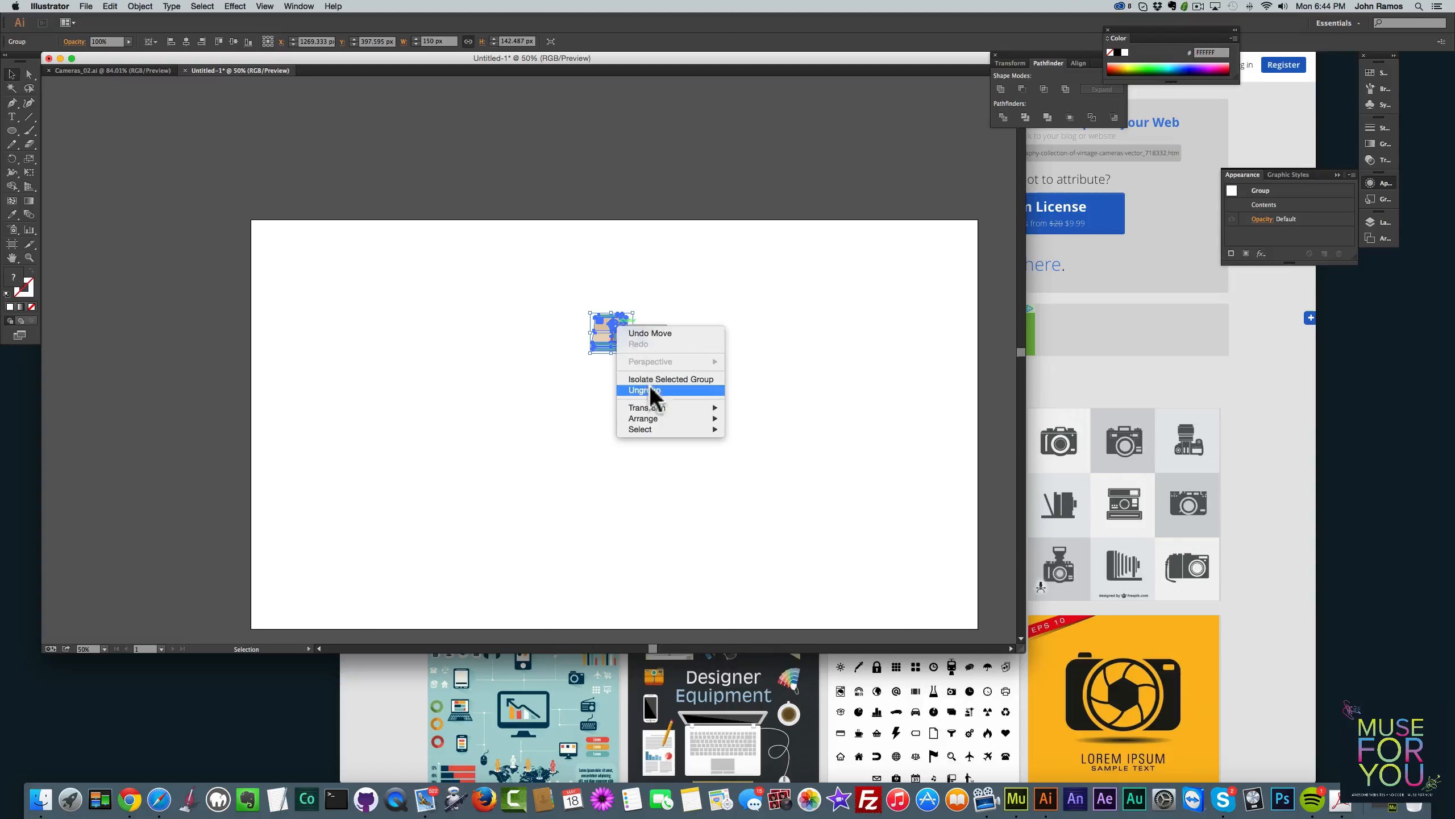
click(649, 388)
click(551, 380)
click(628, 342)
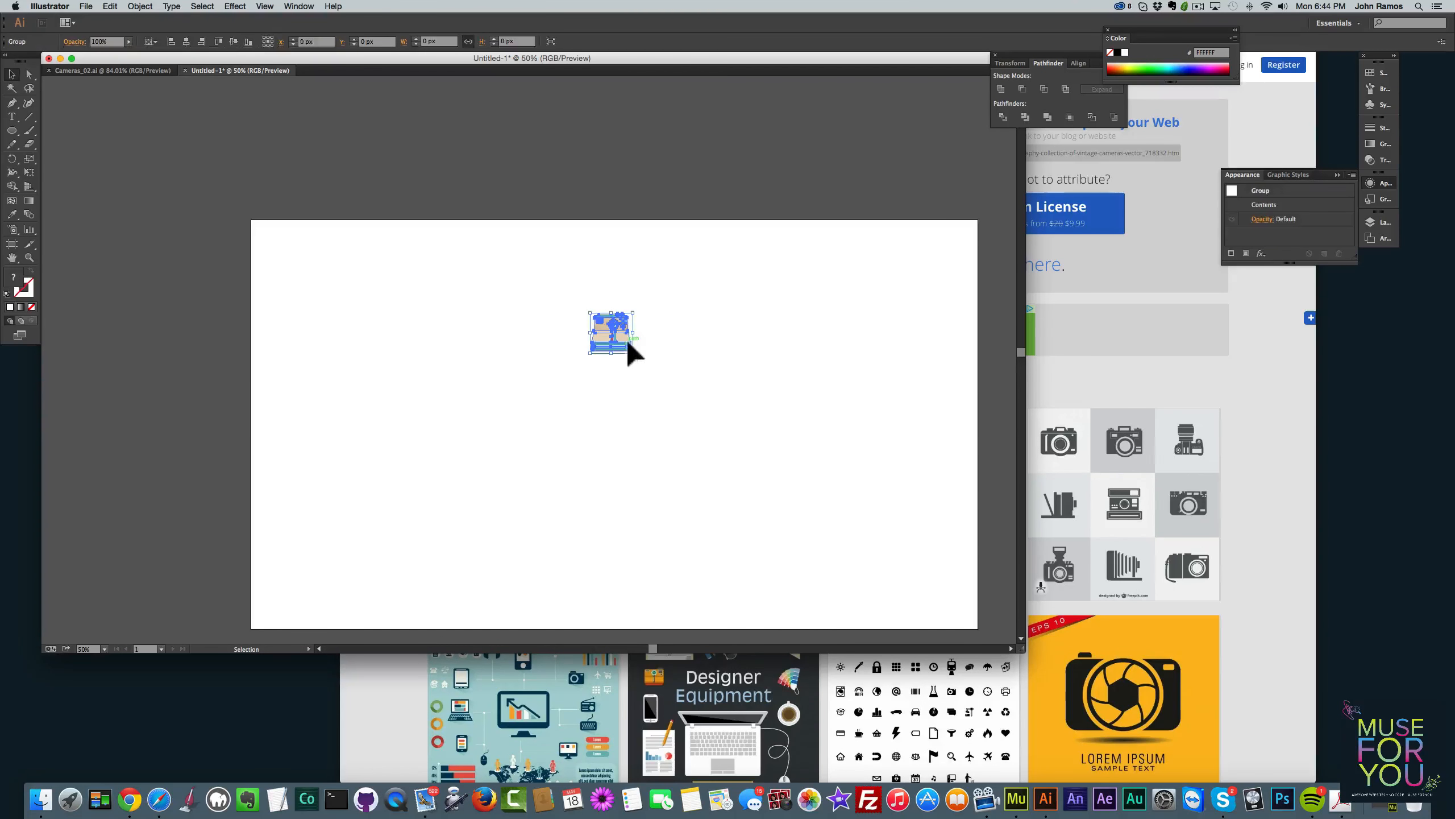
Give the circle a 0.25 pt stroke and deselect it
click(620, 395)
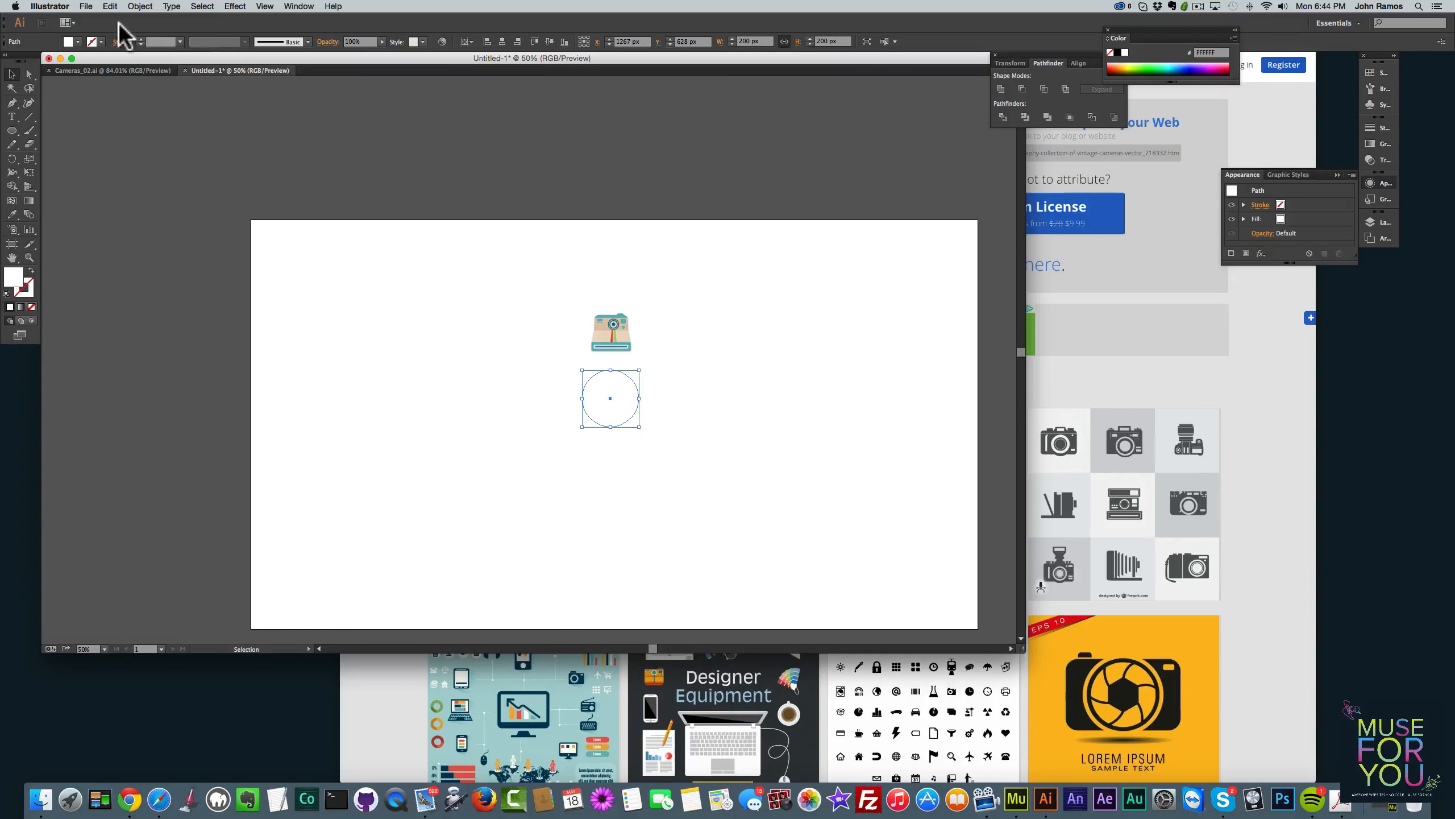
click(178, 42)
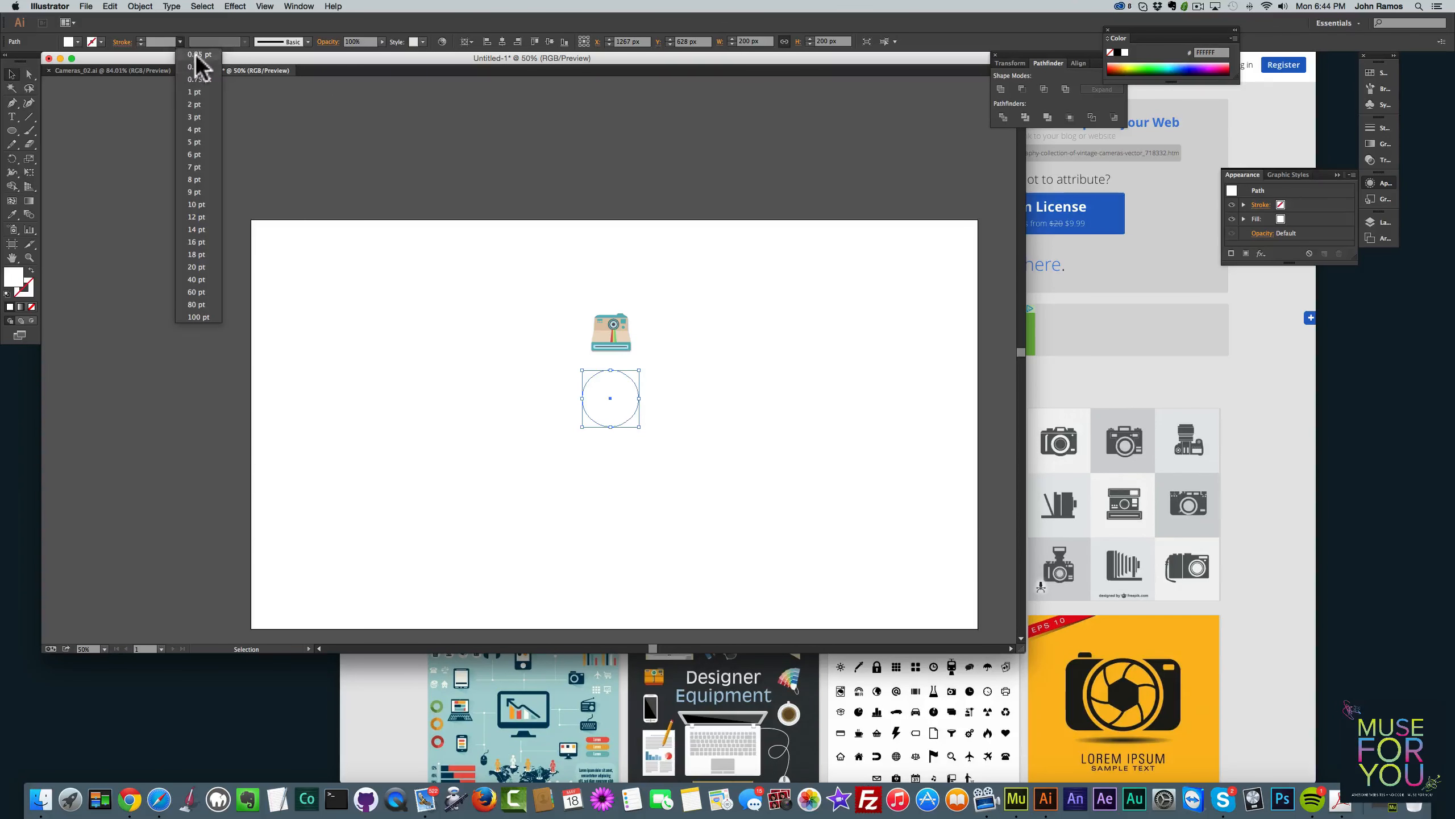
click(198, 56)
click(378, 269)
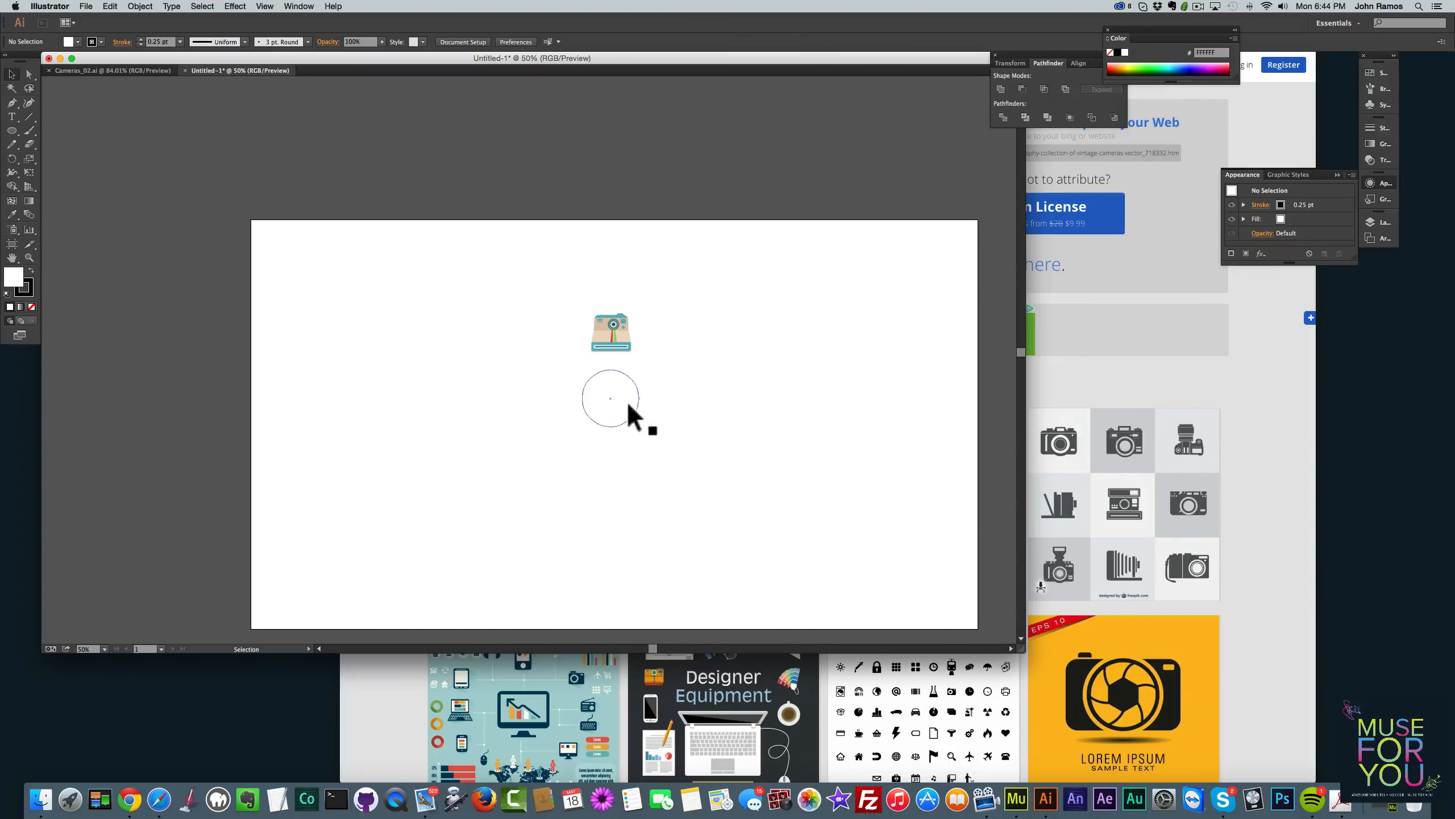
Move the circle up close beneath the camera and center both objects horizontally on the artboard
click(593, 375)
drag(607, 417, 558, 326)
click(676, 461)
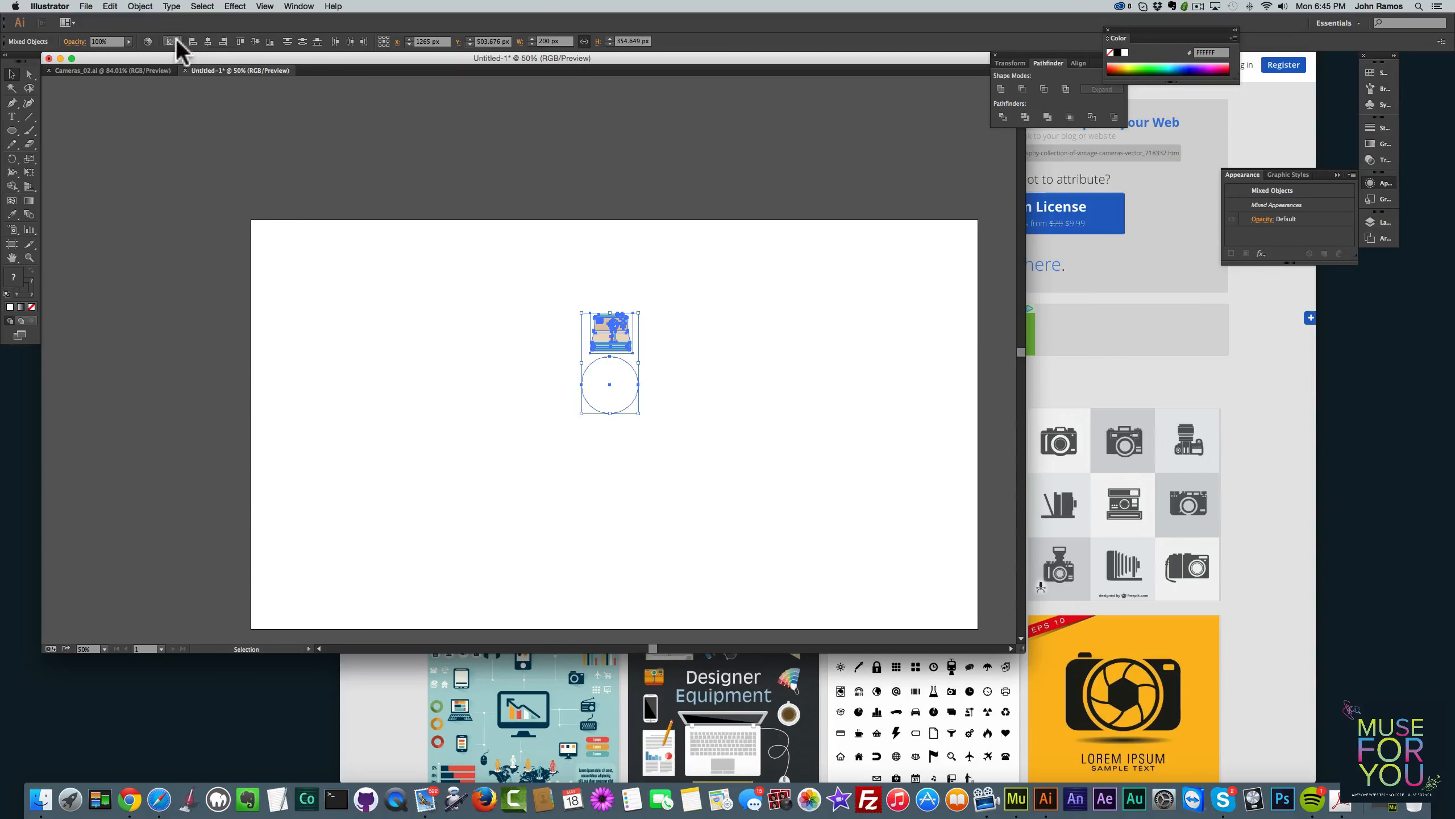
click(207, 40)
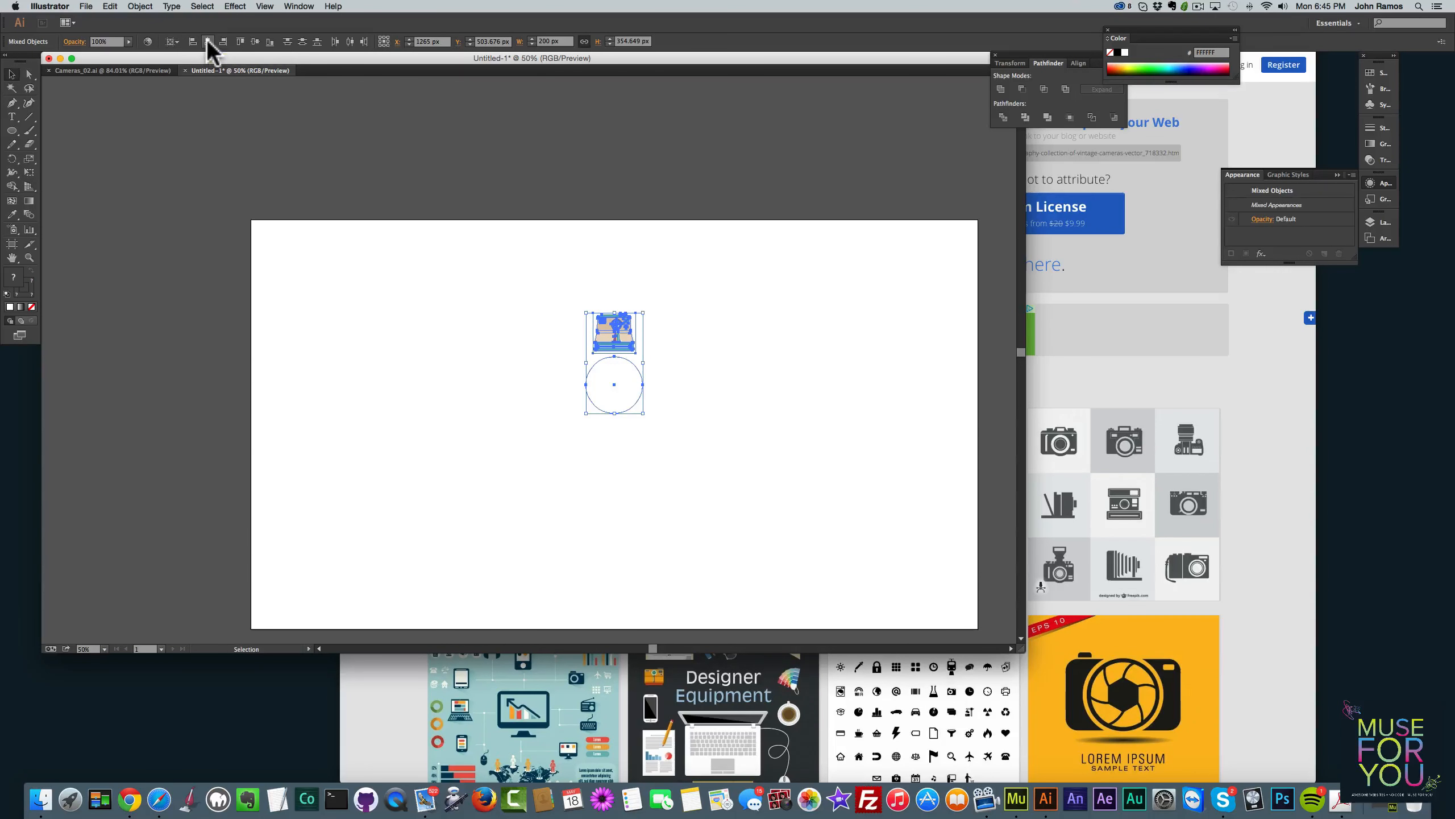
click(447, 260)
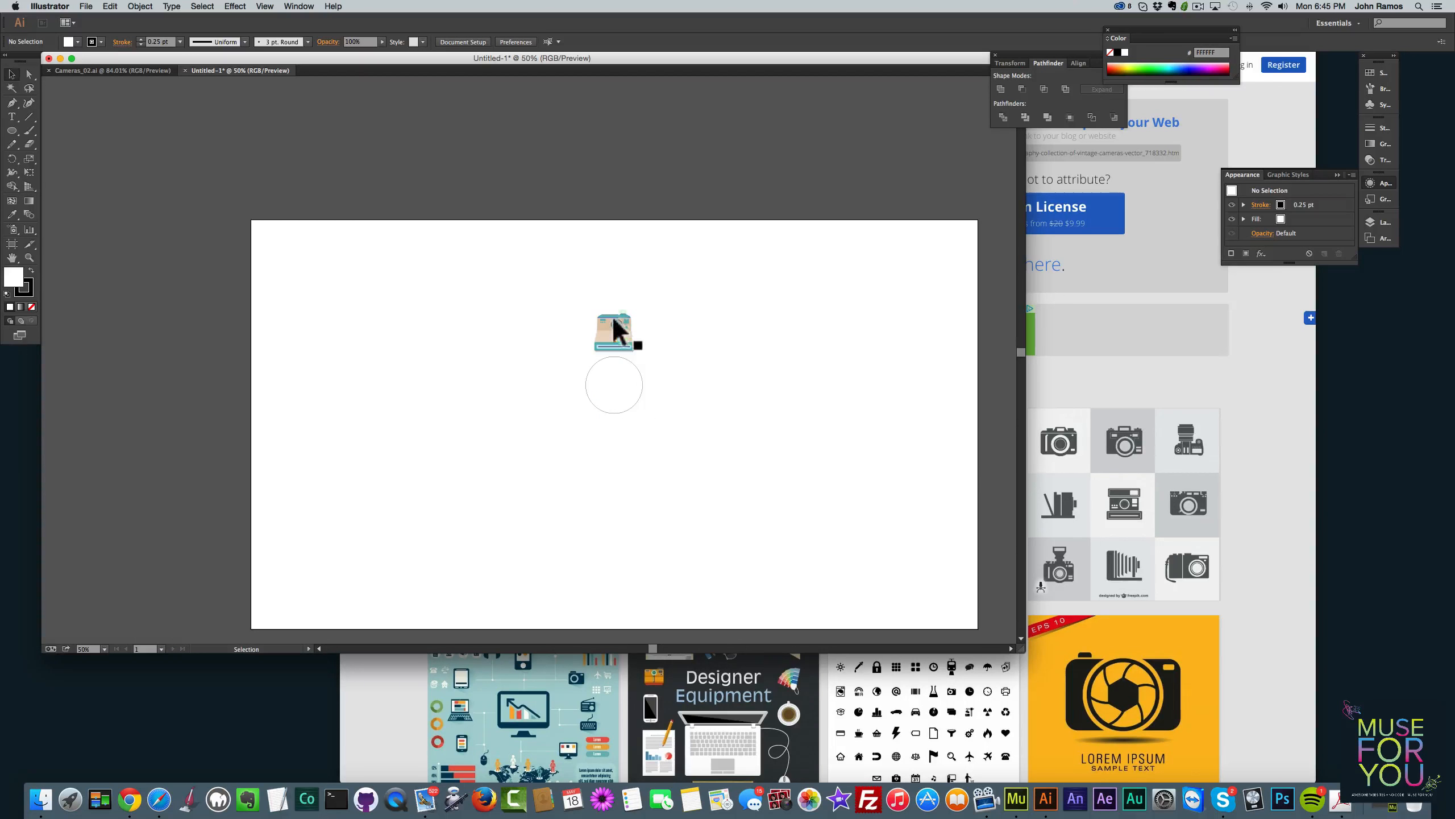
Nudge only the circle upward in small increments until it meets the camera's base, and deselect it
drag(617, 397, 615, 396)
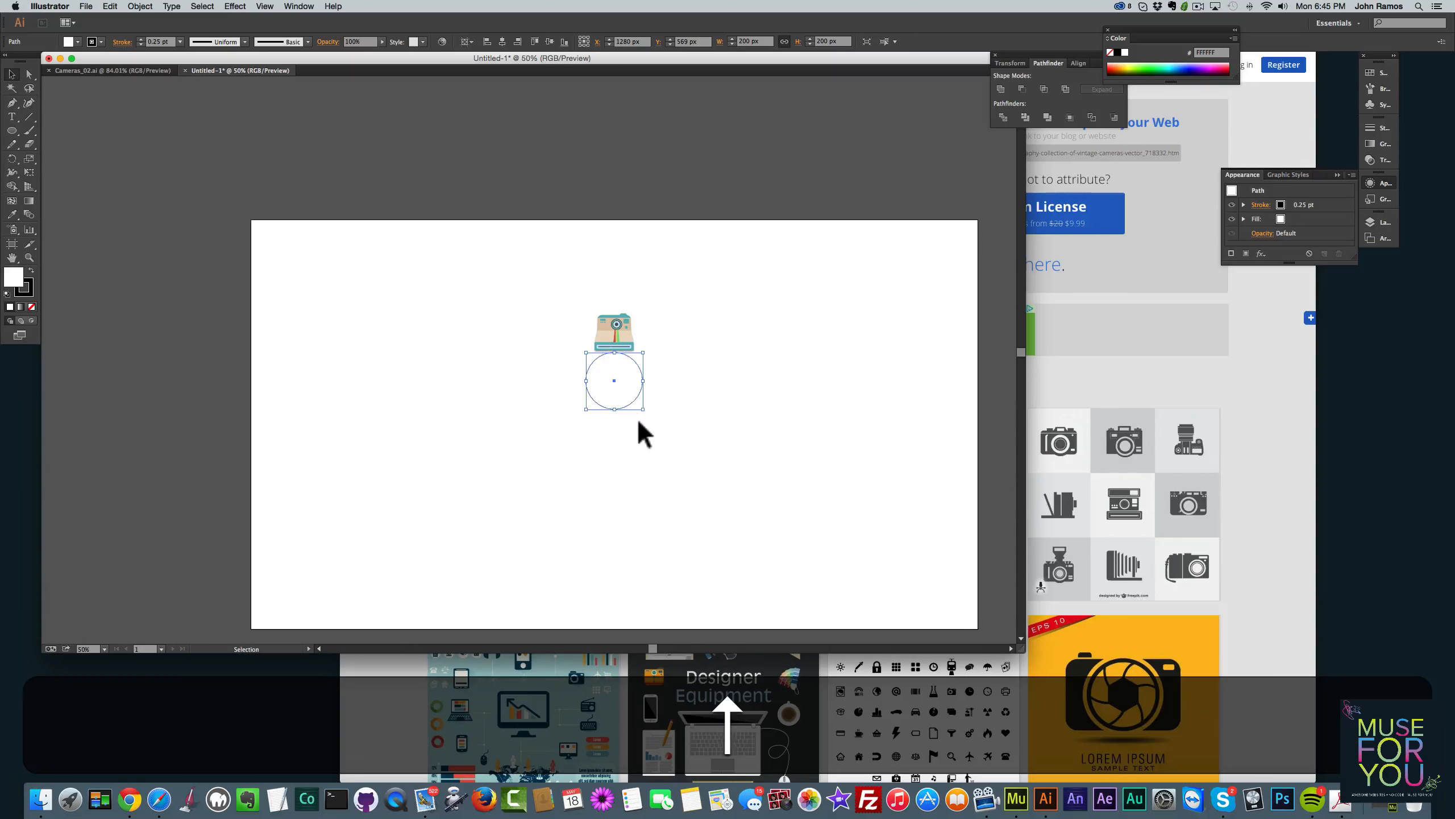
key(Up)
key(Up)
key(Up)
key(Up)
key(Up)
key(Up)
key(Up)
key(Down)
key(Up)
click(633, 427)
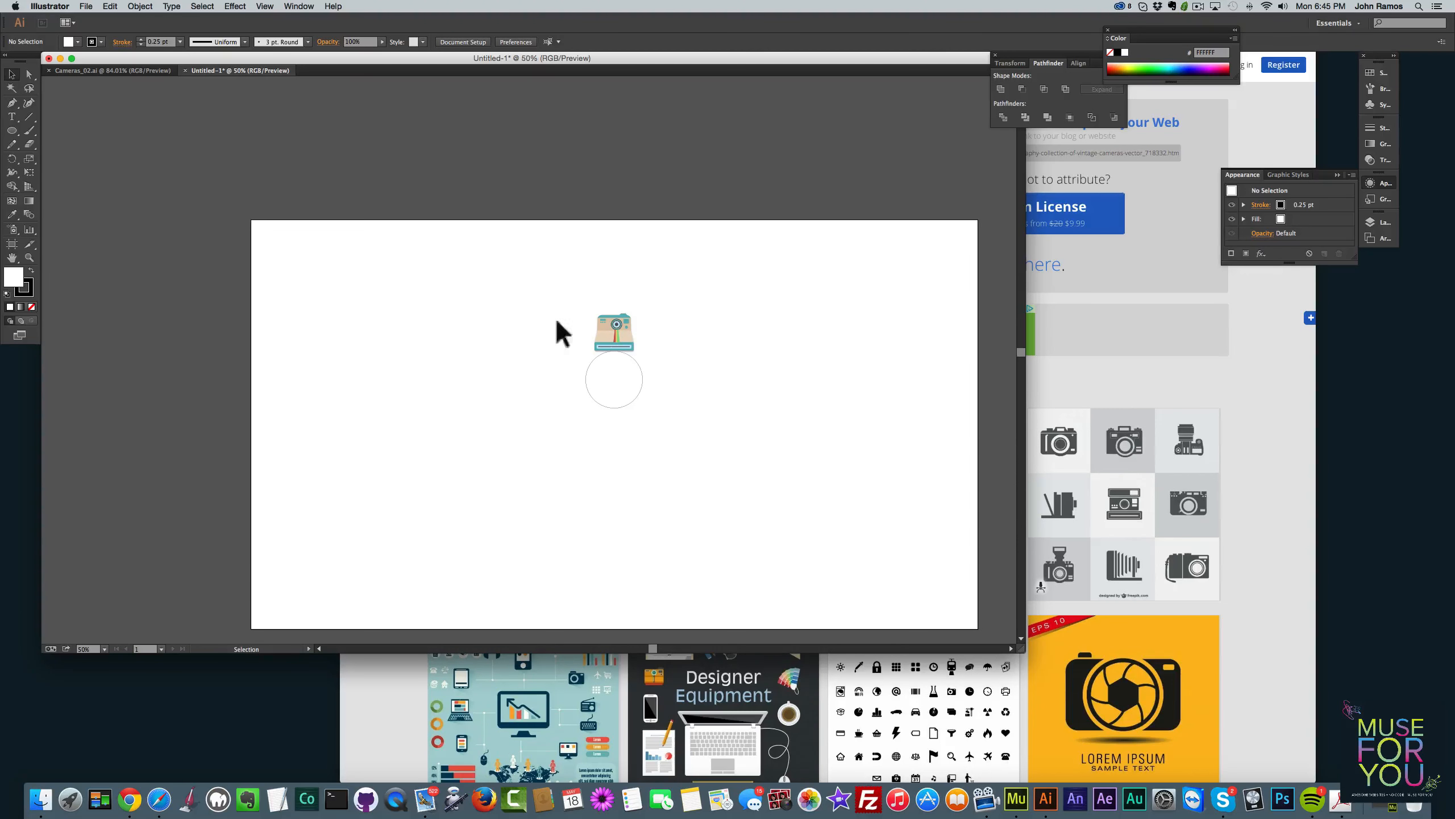
Select the camera and the circle together and activate the Rotate tool
mouse_move(541, 284)
mouse_down()
mouse_move(620, 351)
mouse_move(684, 453)
mouse_move(546, 309)
mouse_up()
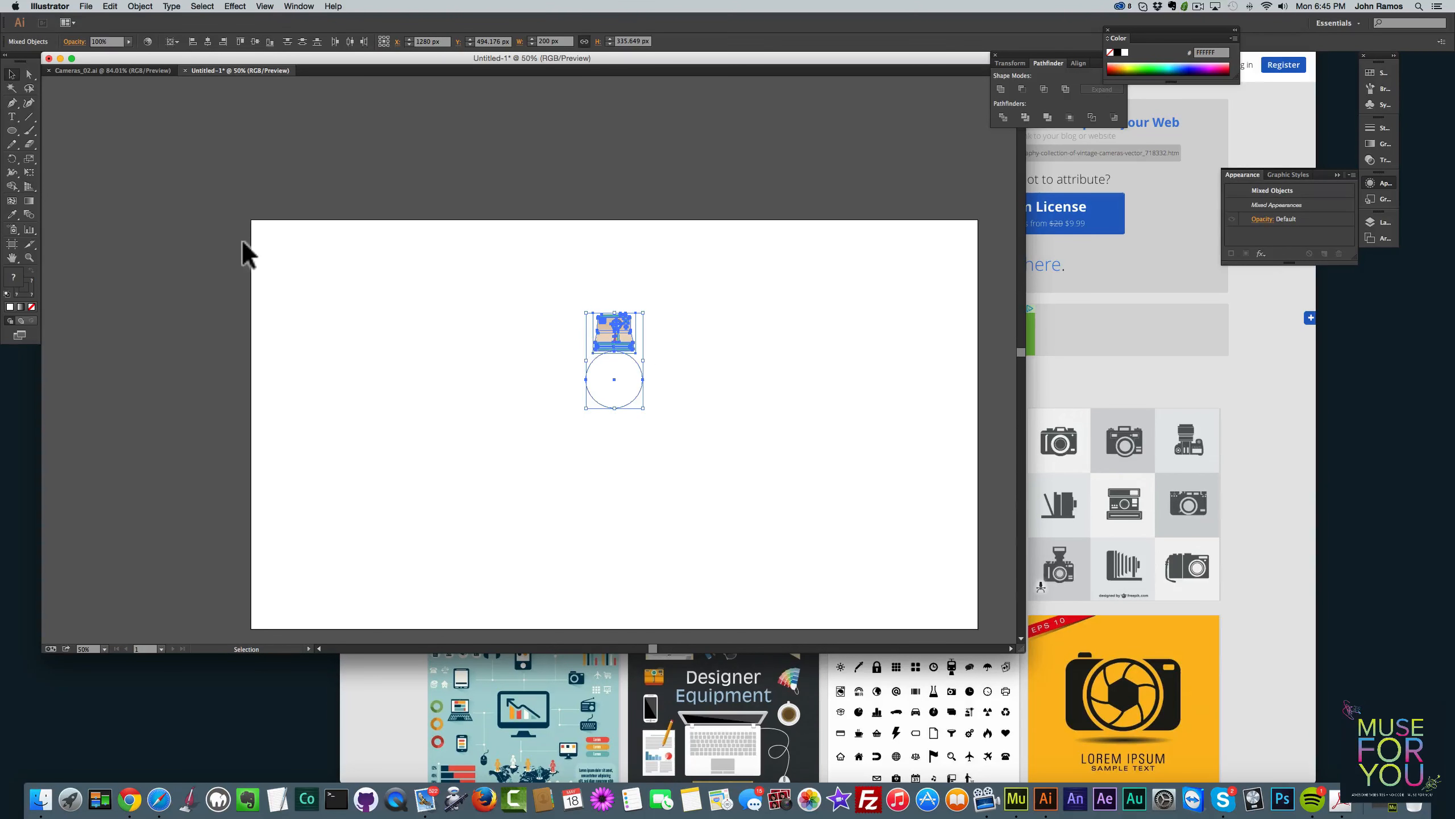
click(11, 159)
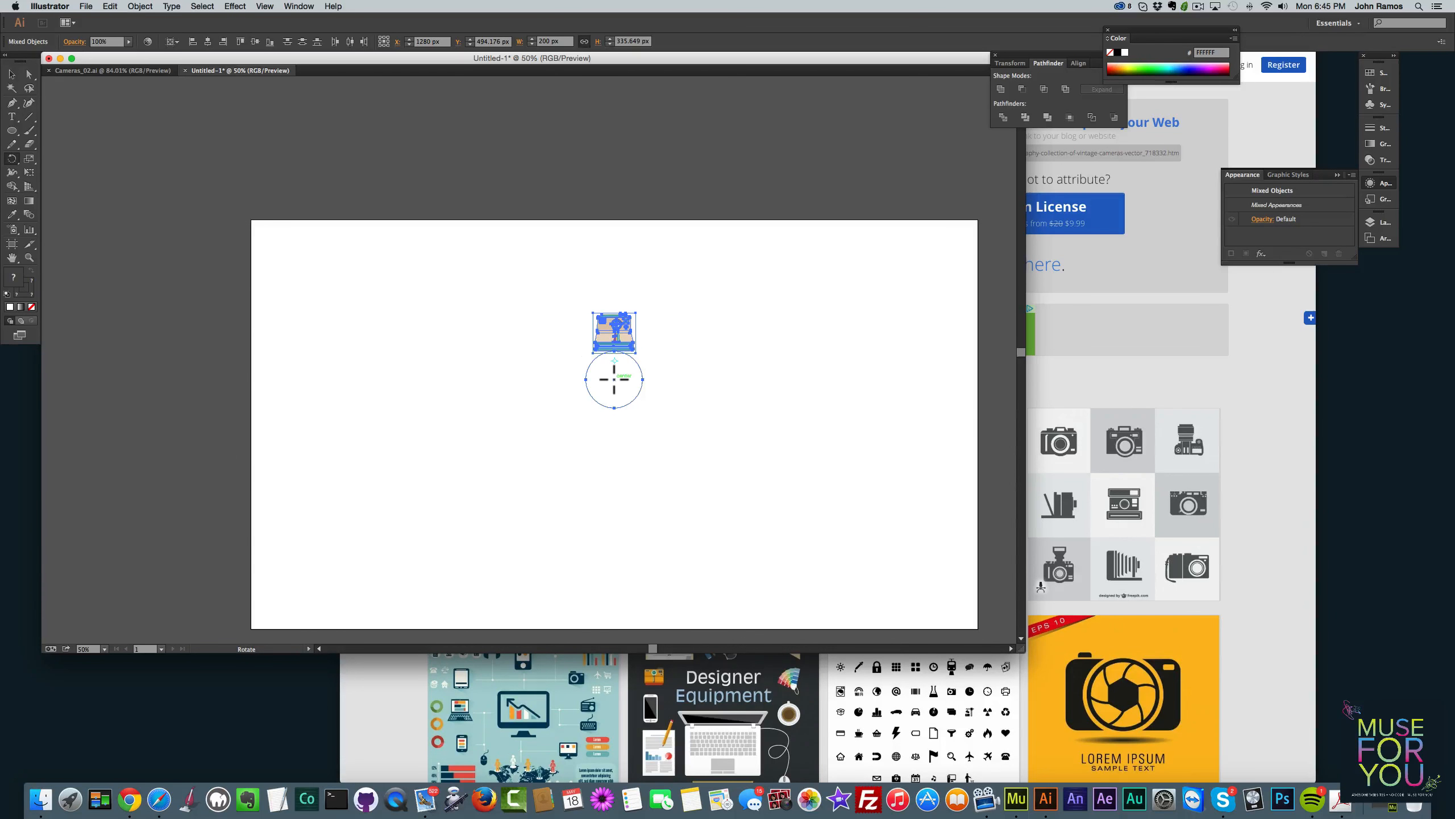
key(alt)
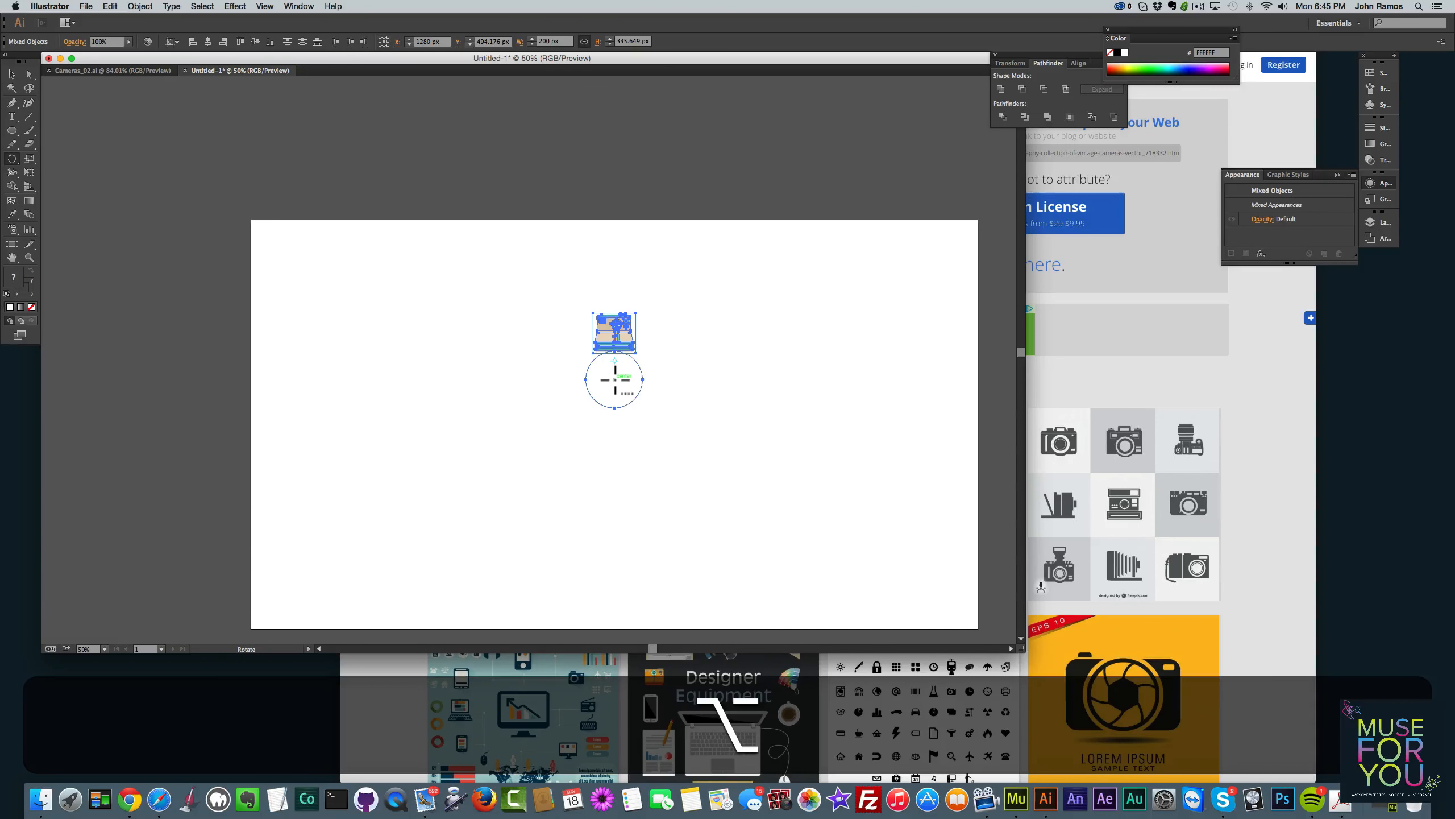
Try rotating the selection itself by 360/8 degrees about the circle's center, and undo the rotation
alt+click(614, 380)
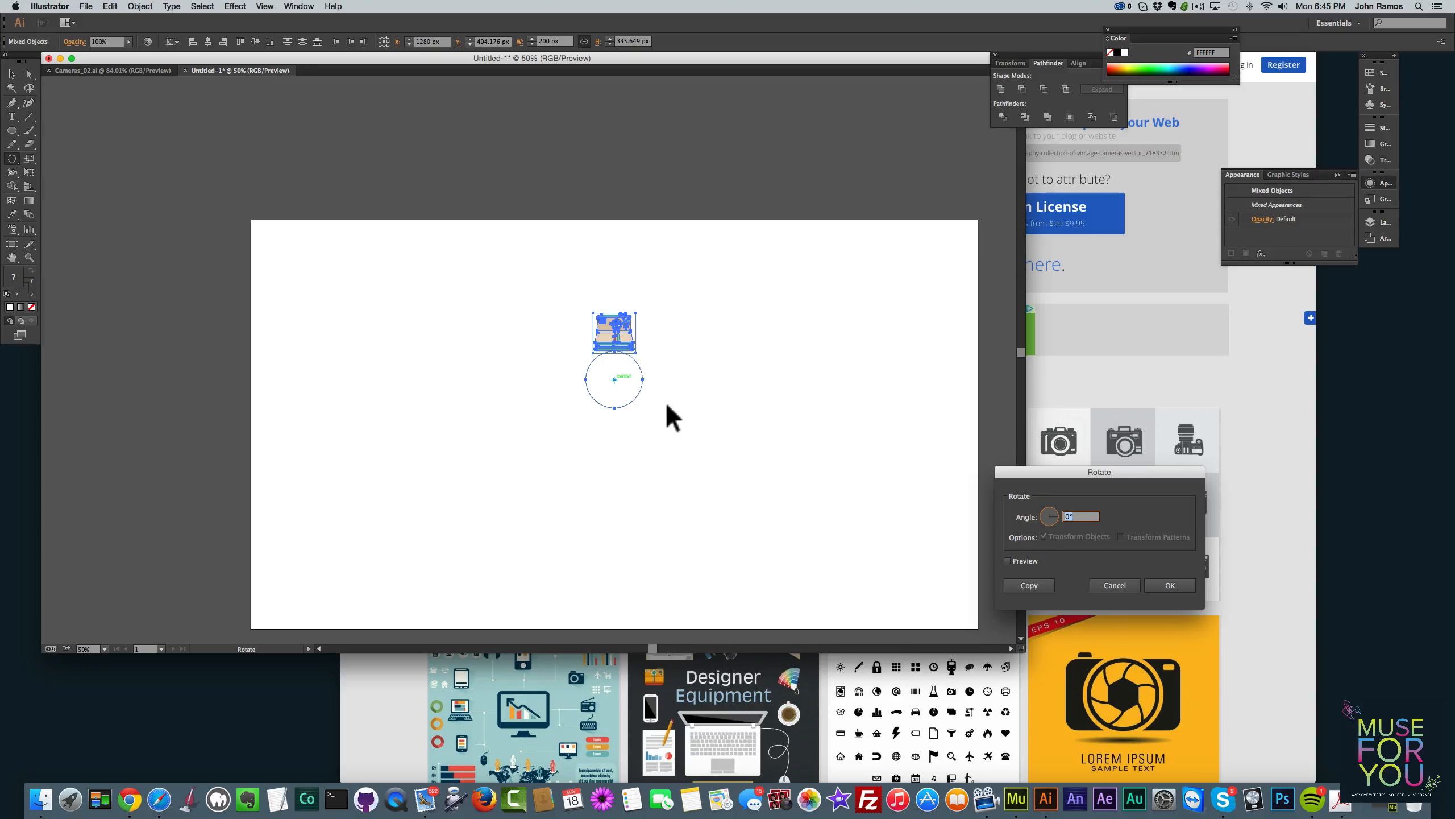
drag(1098, 478, 857, 393)
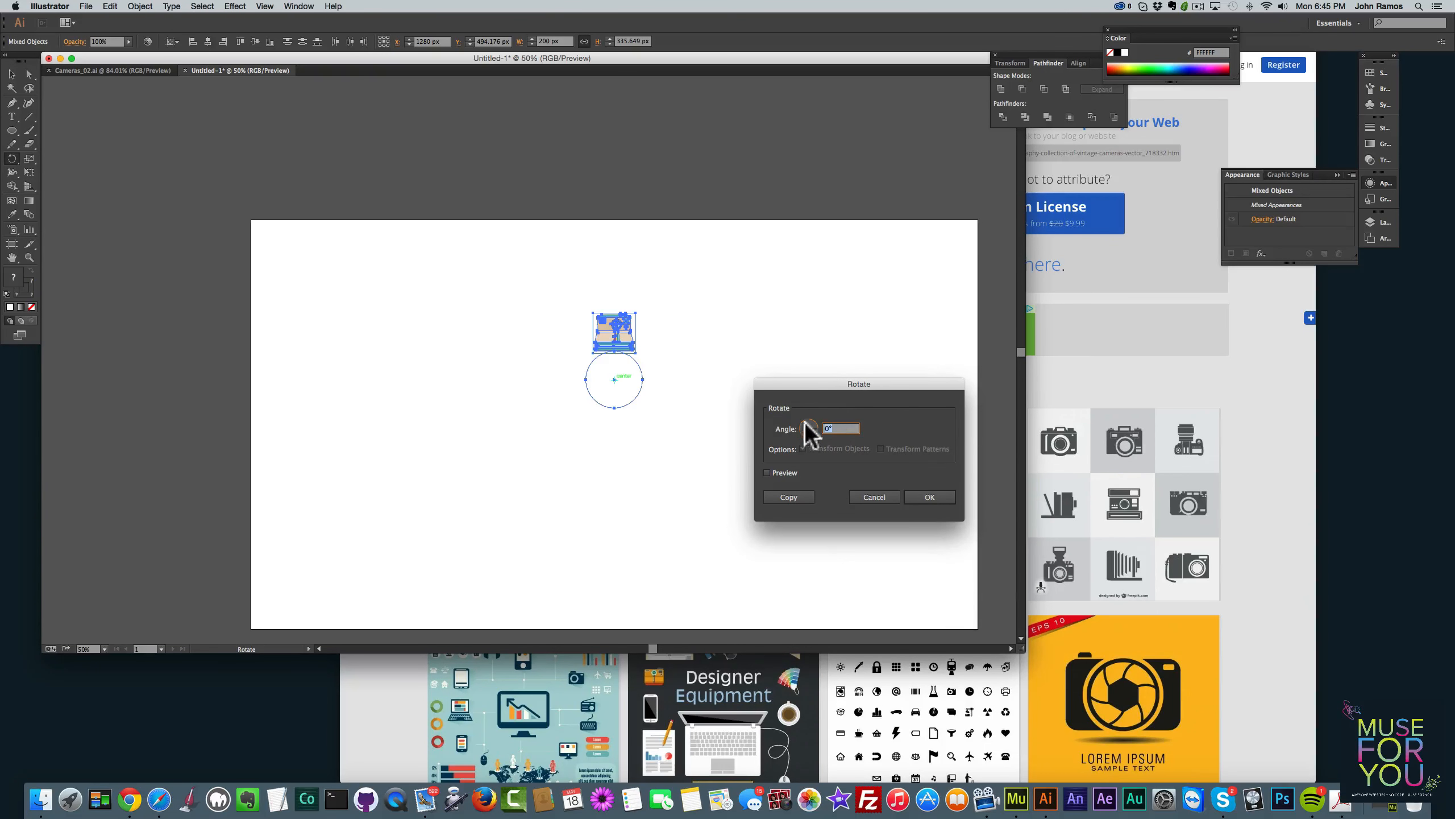
text(369)
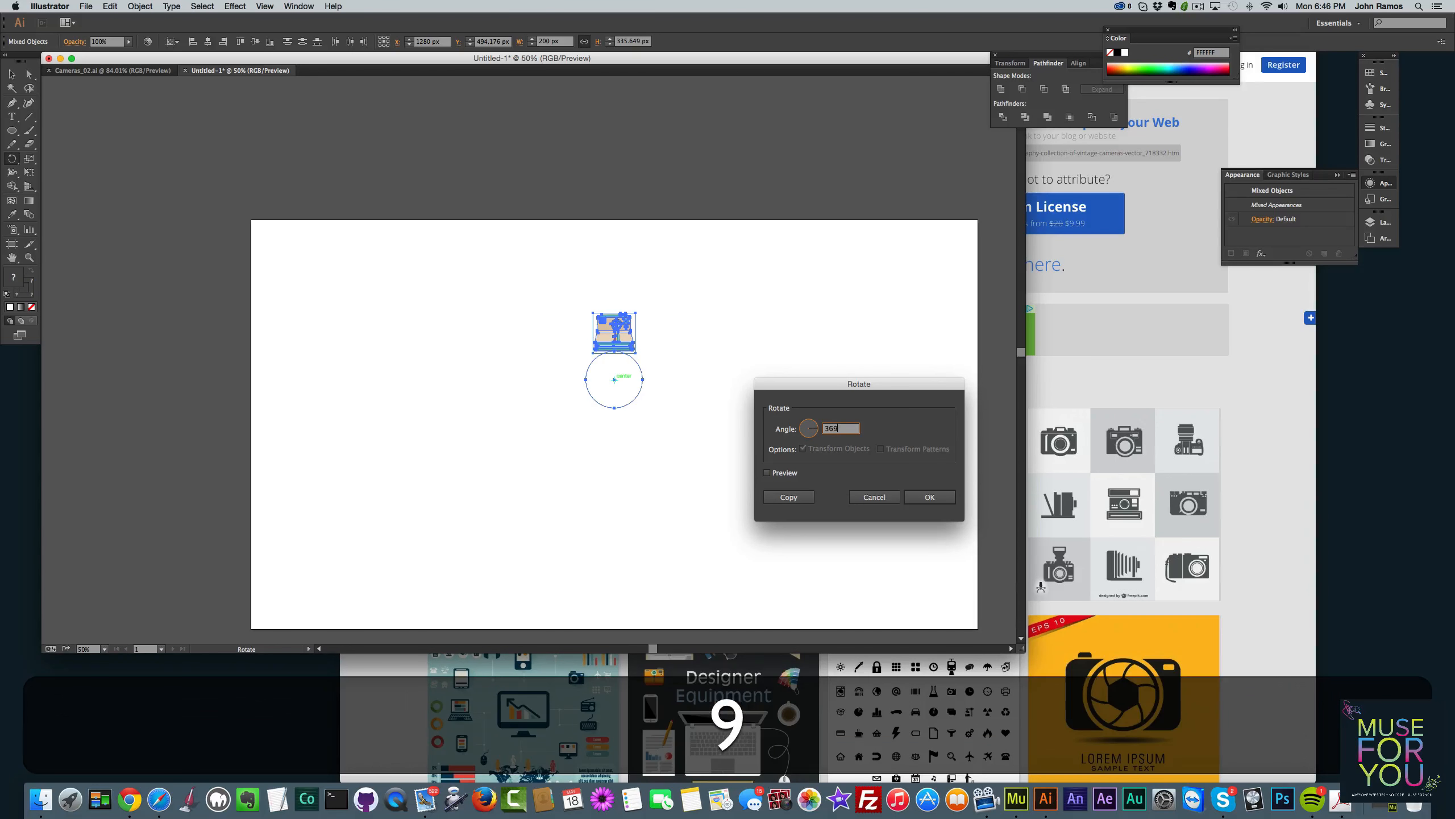
key(BackSpace)
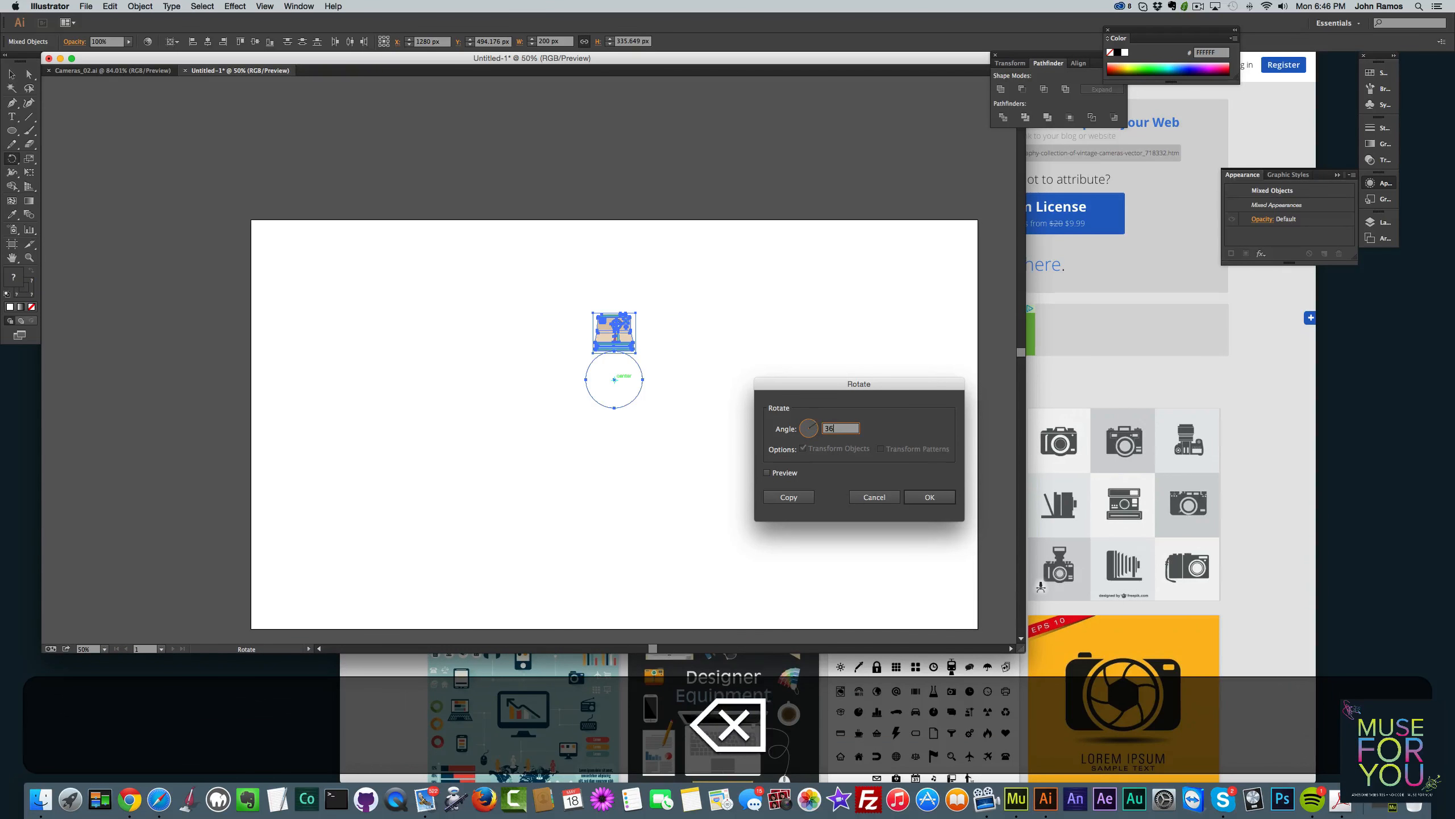
text(0/8)
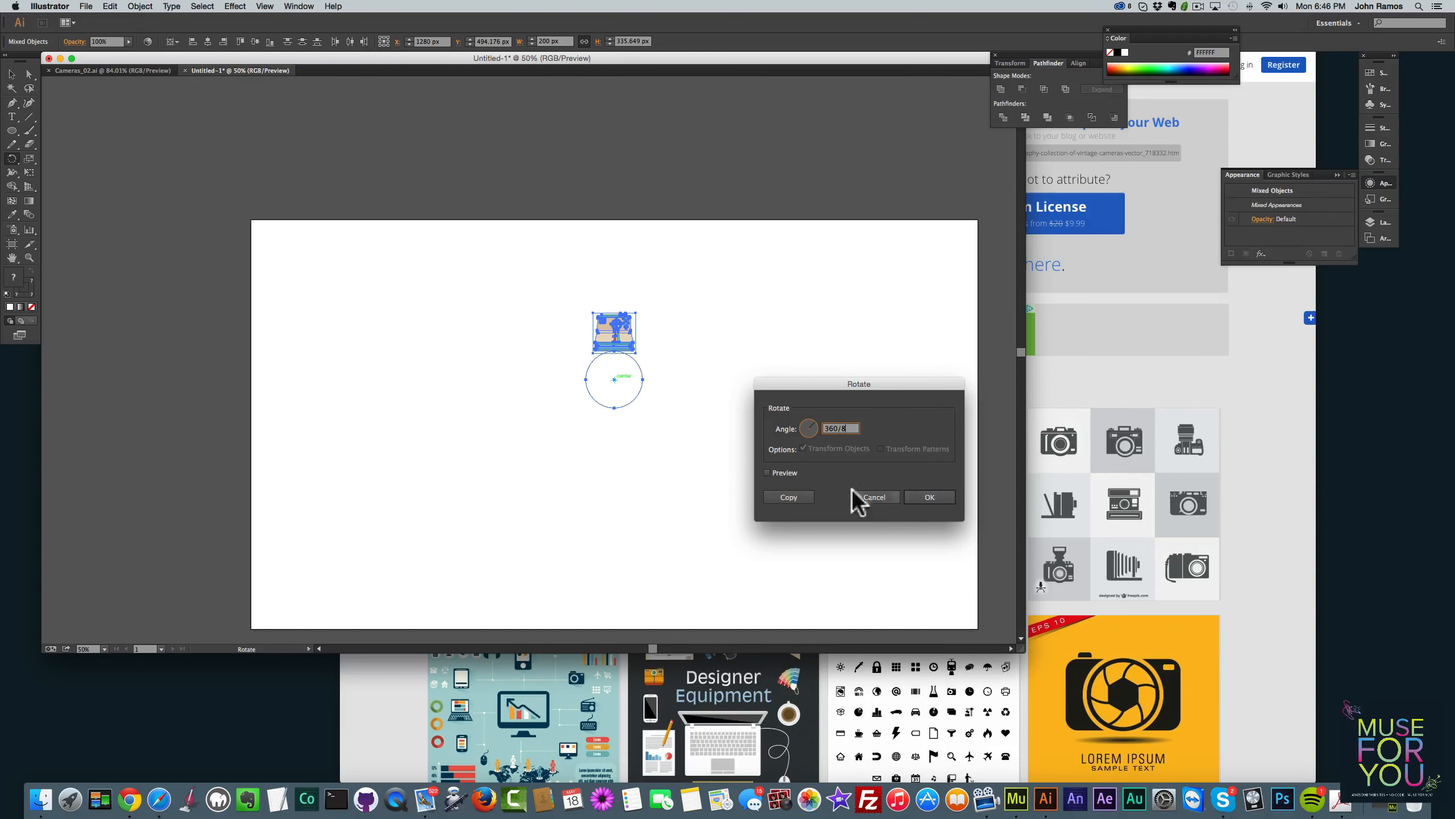
click(927, 498)
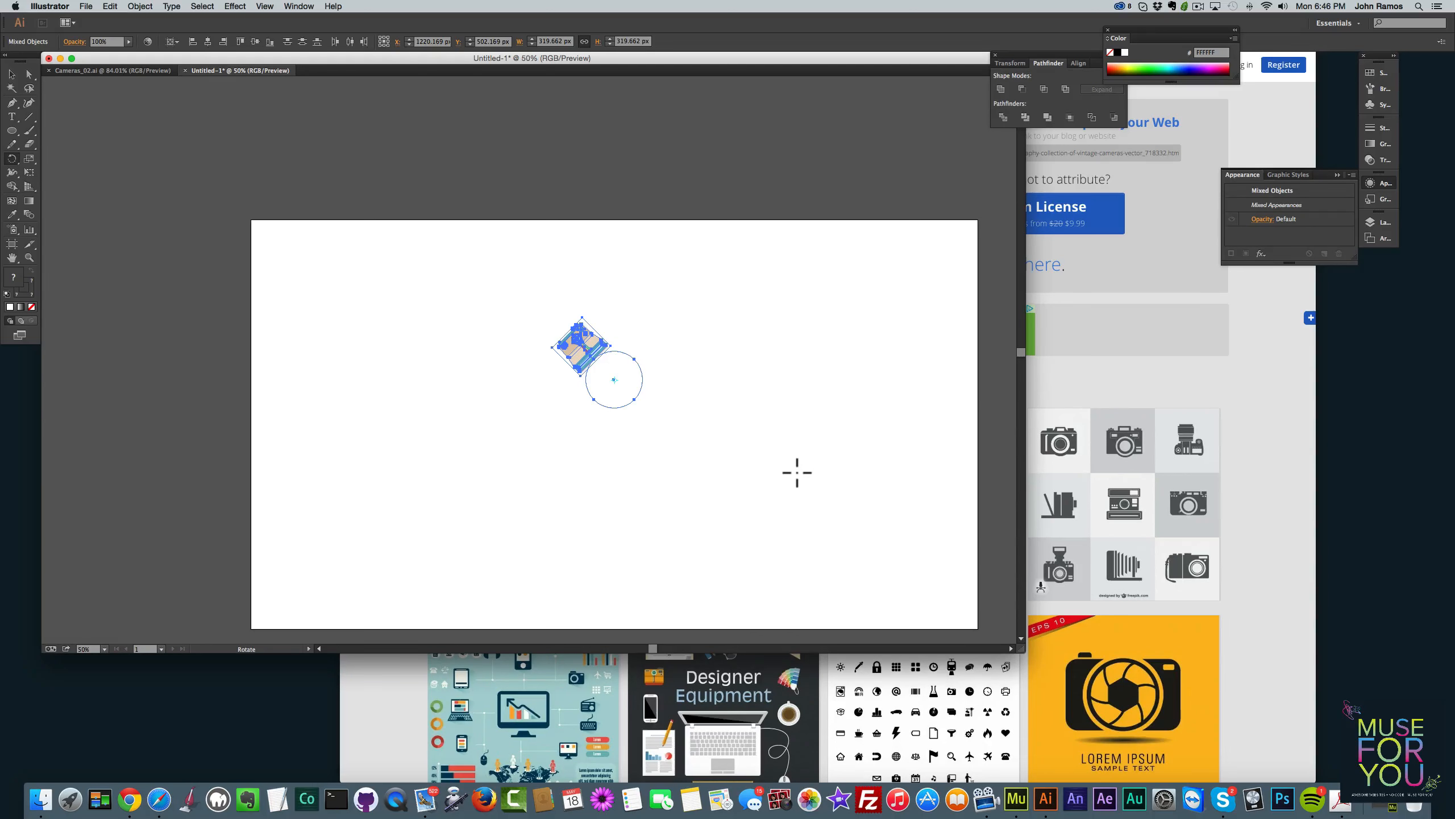
key(super+z)
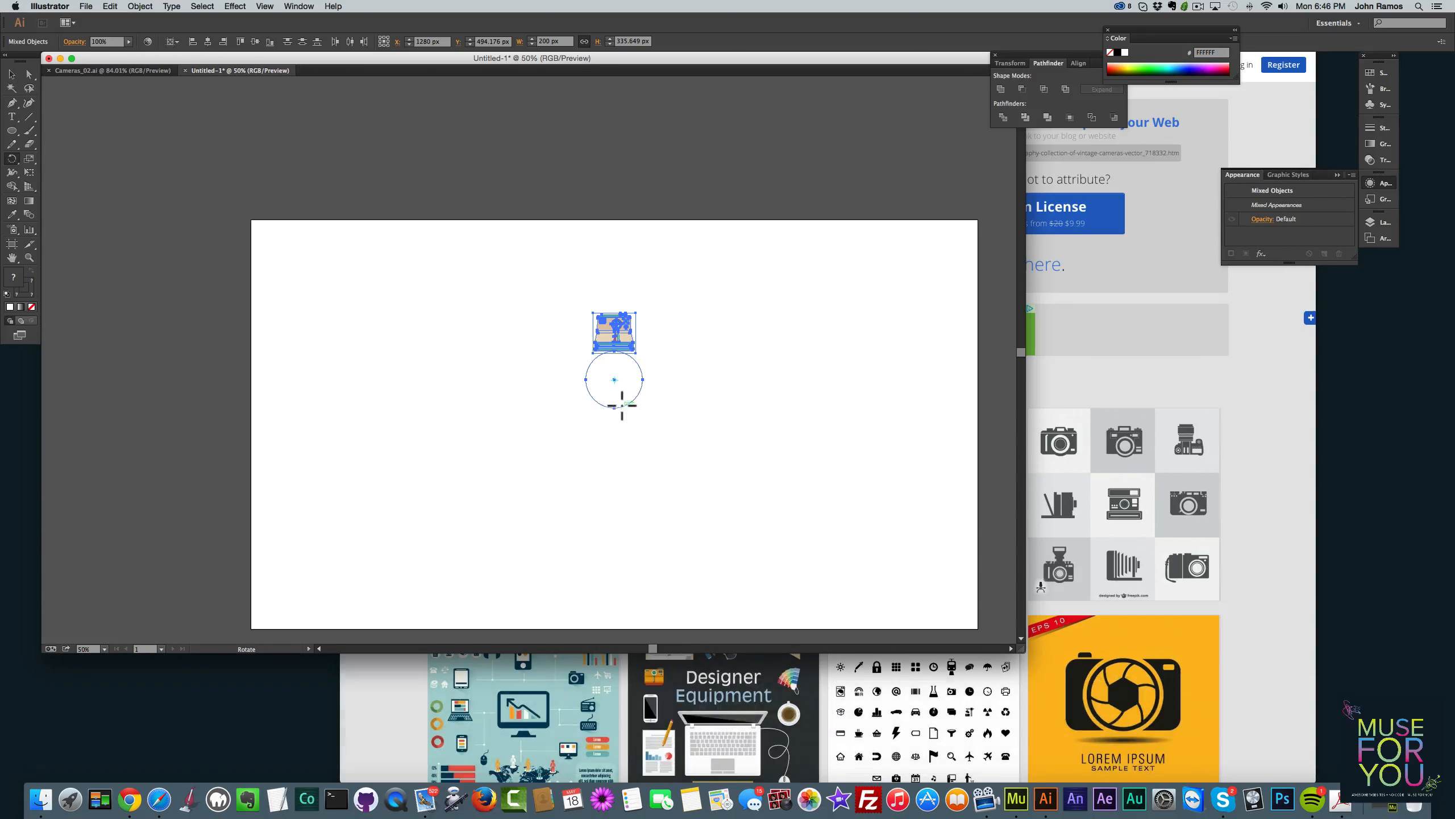
Create a copy of the camera and circle rotated by 360/8 degrees about the circle's center
alt+click(614, 380)
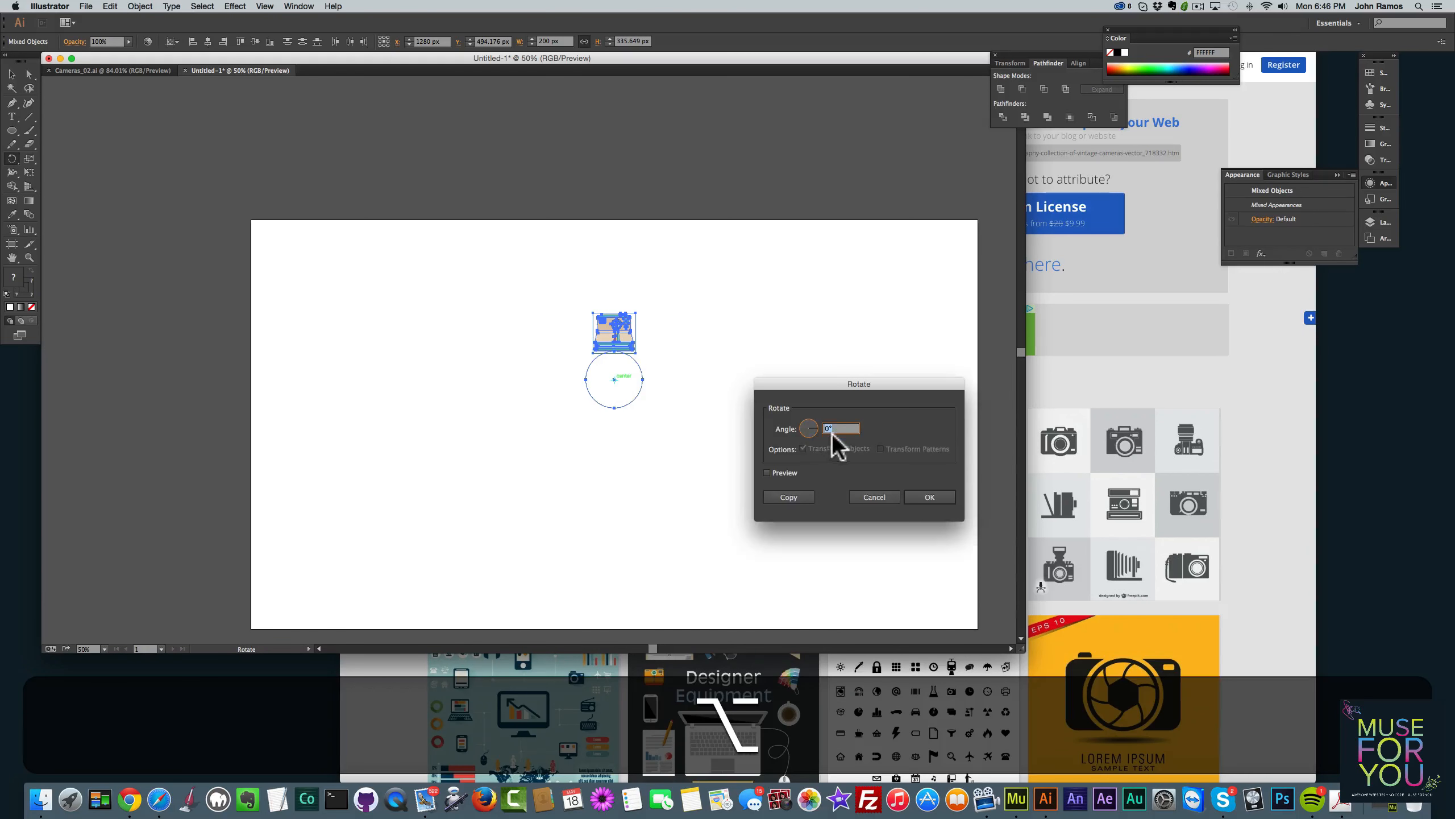
text(360)
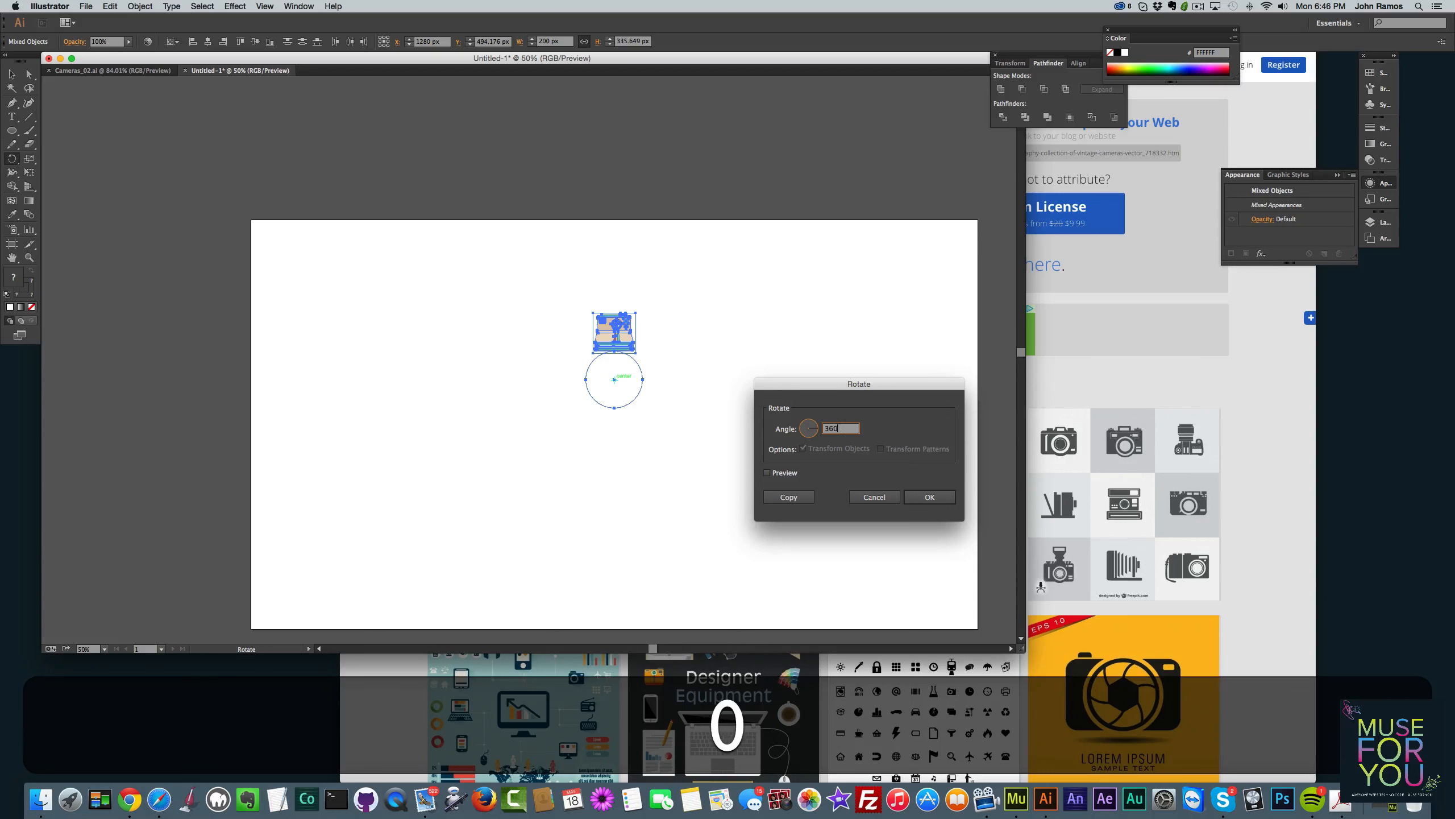
text(/8)
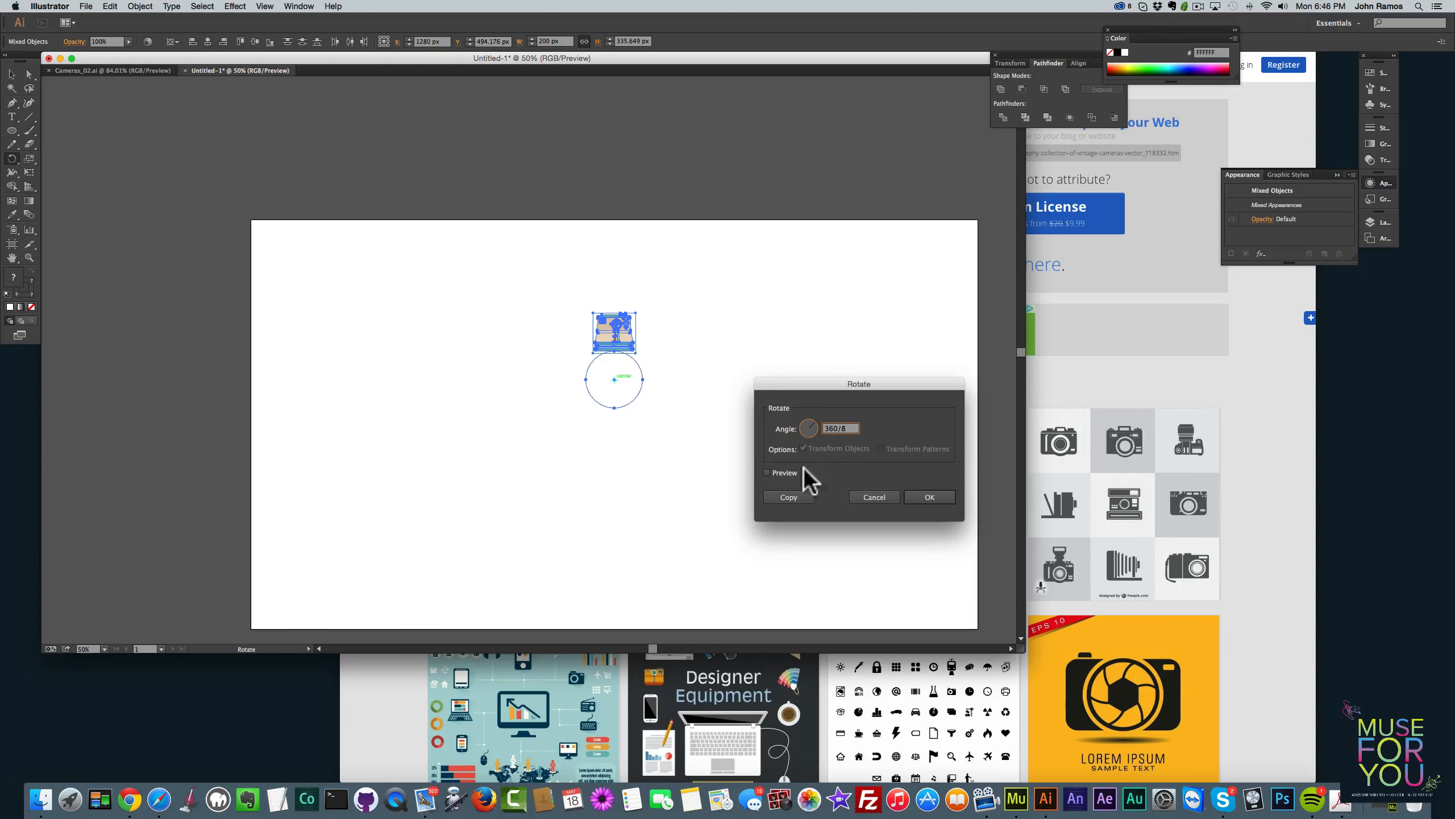
click(798, 497)
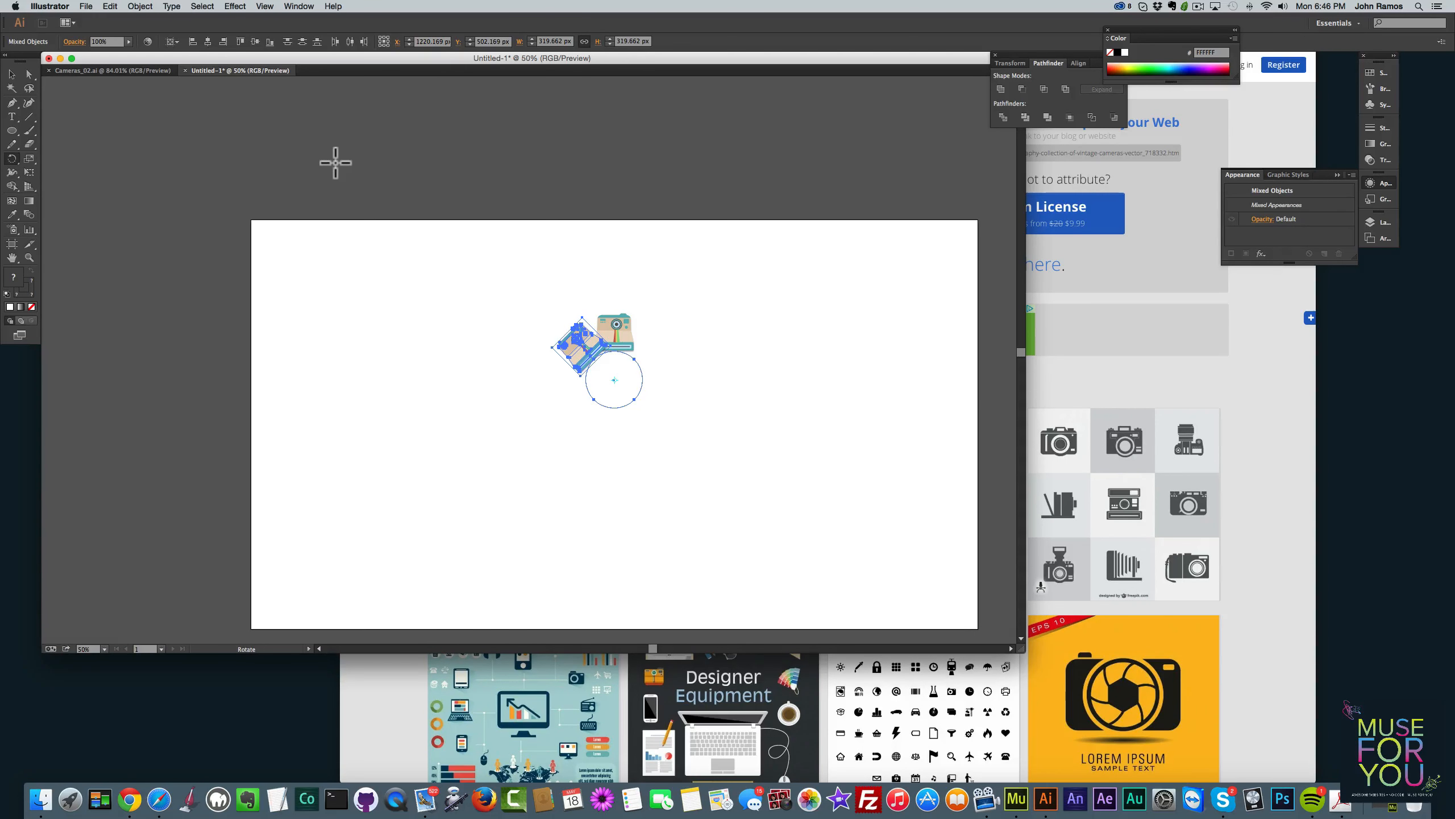
Repeat the rotated copy six more times to complete a ring of eight cameras, and deselect everything
key(super+d)
key(super+d)
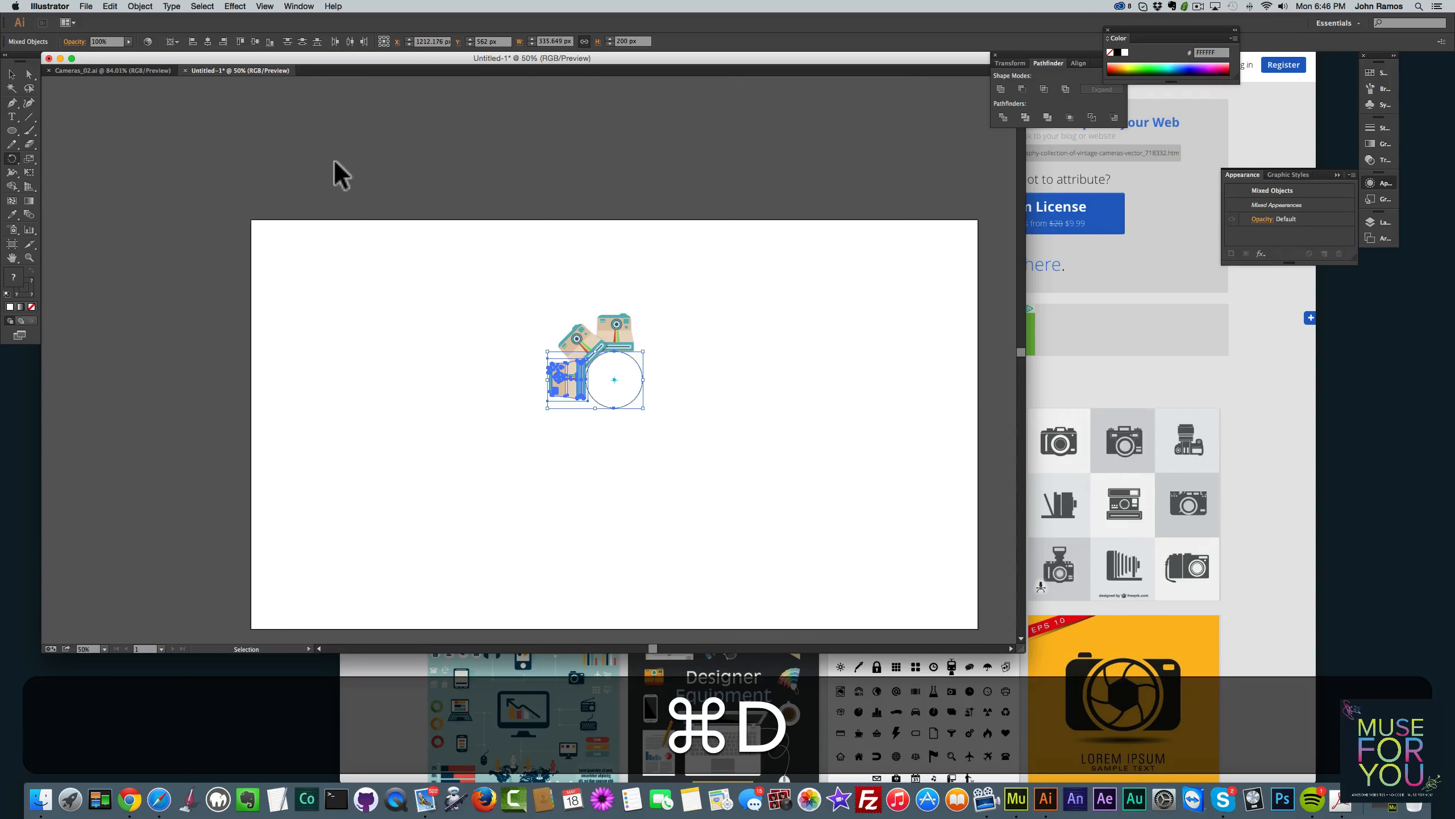
key(super+d)
key(super+d)
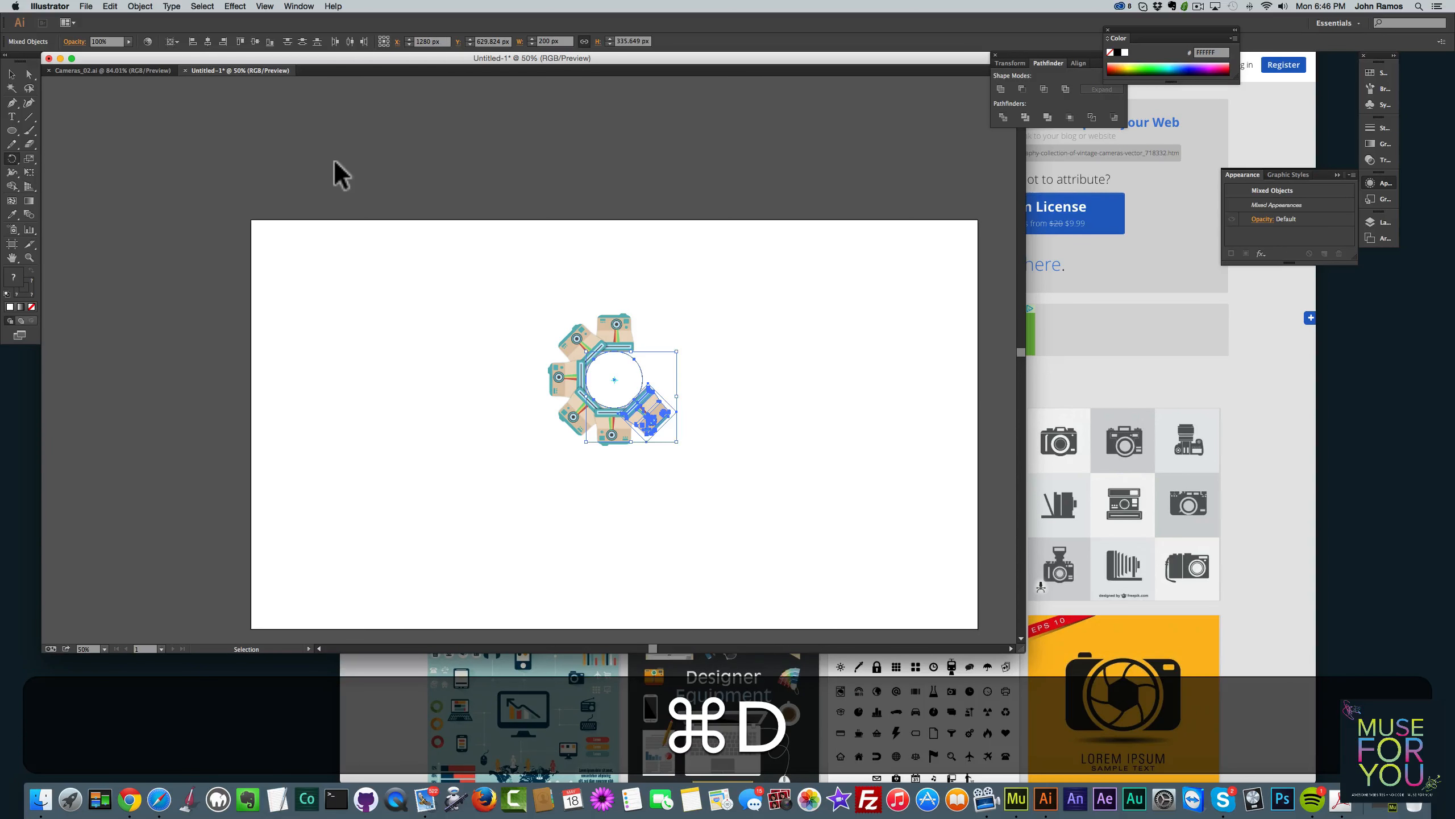
key(super+d)
key(super+d)
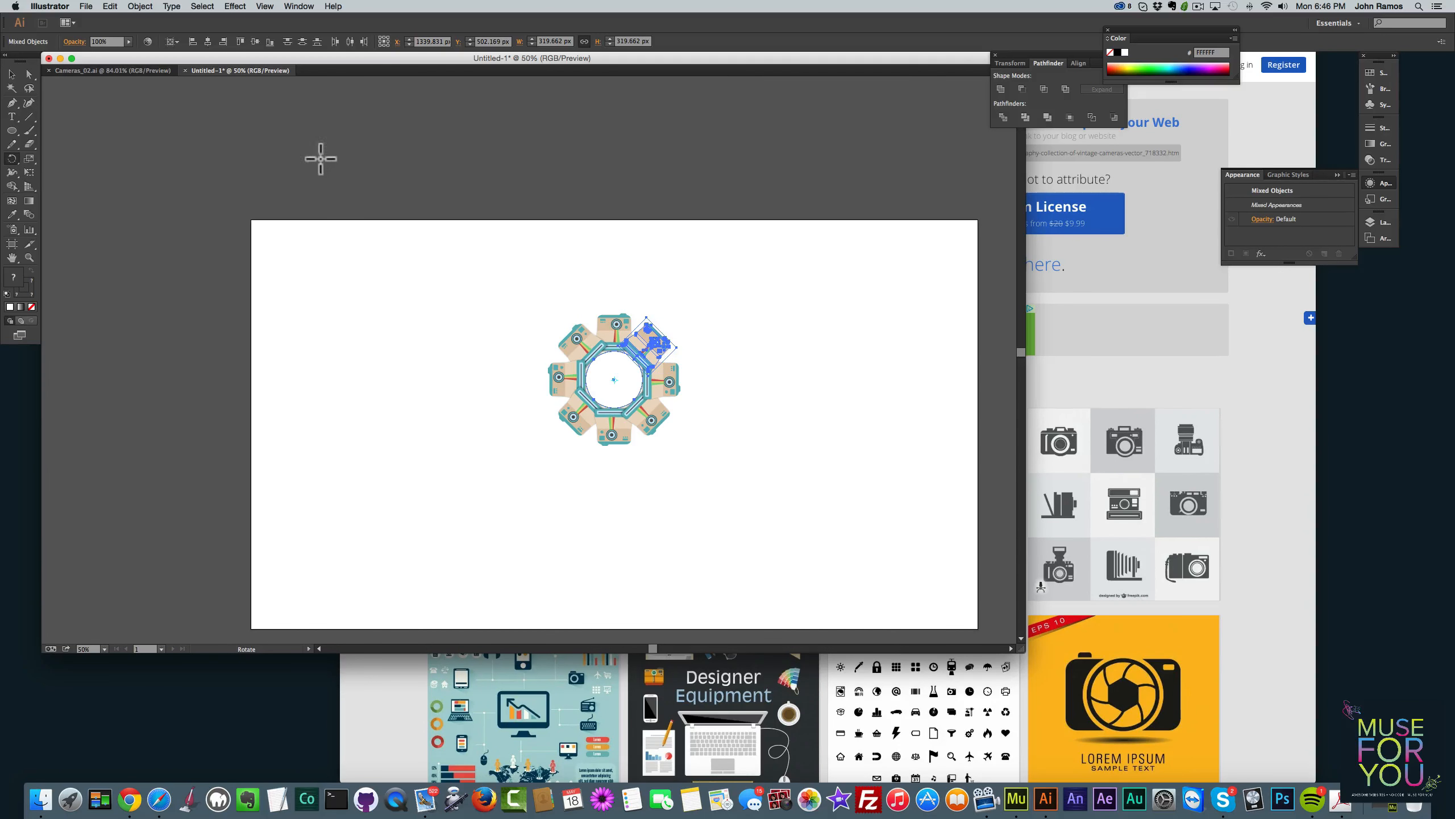
click(12, 74)
click(313, 257)
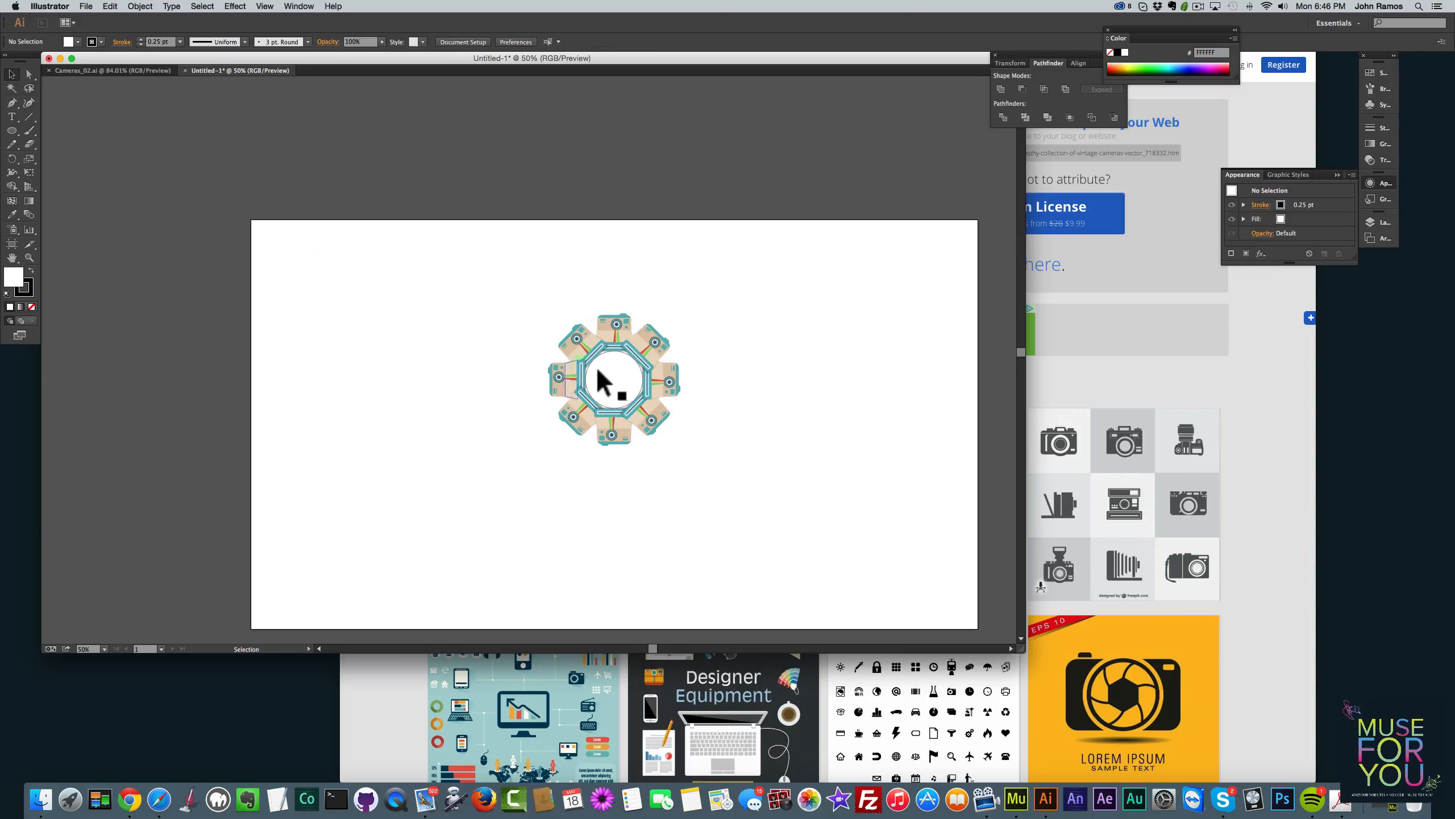
Delete the circle in the middle of the camera ring and fit the artboard to the artwork bounds
click(598, 365)
key(BackSpace)
click(139, 6)
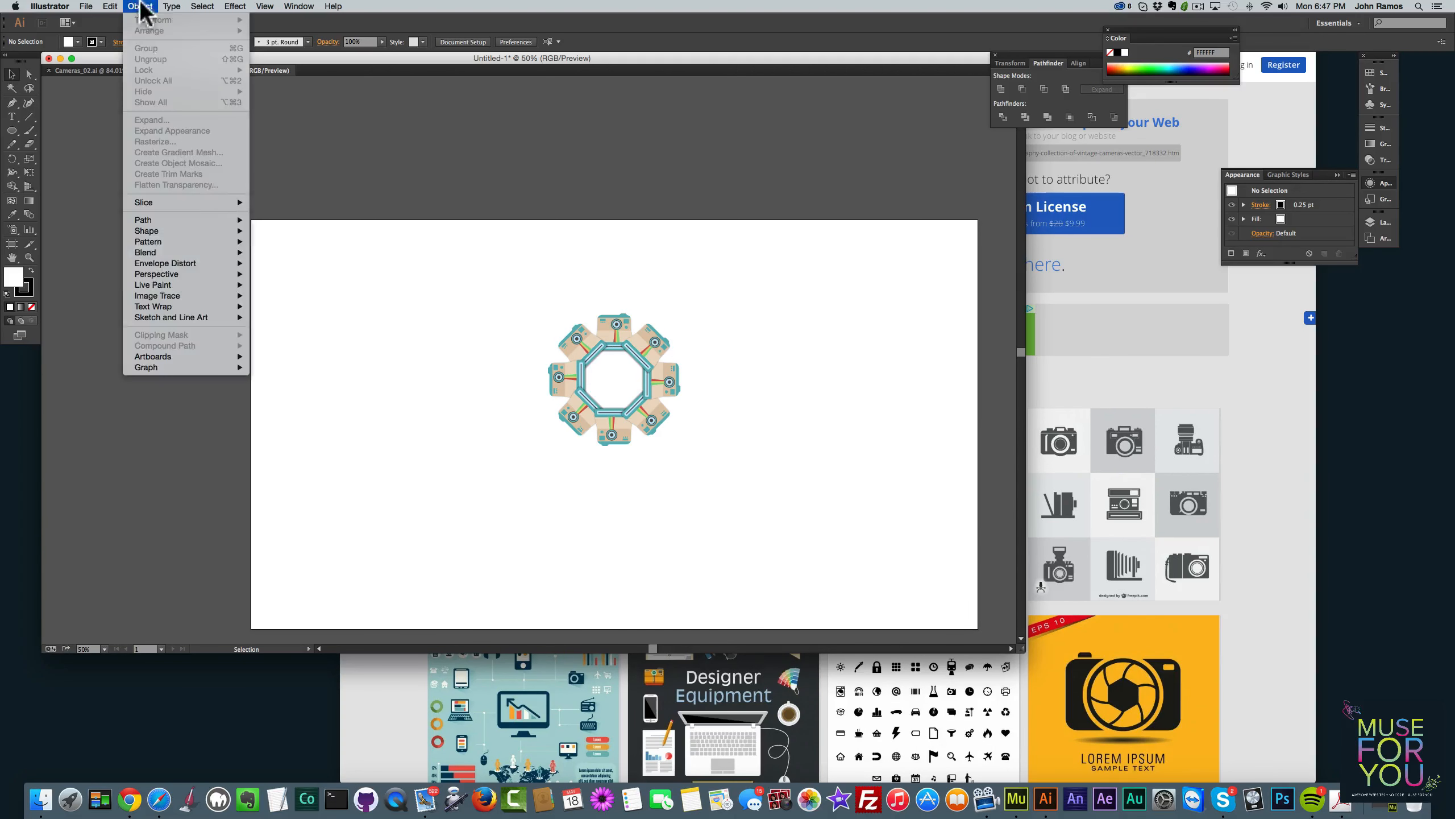
mouse_move(252, 355)
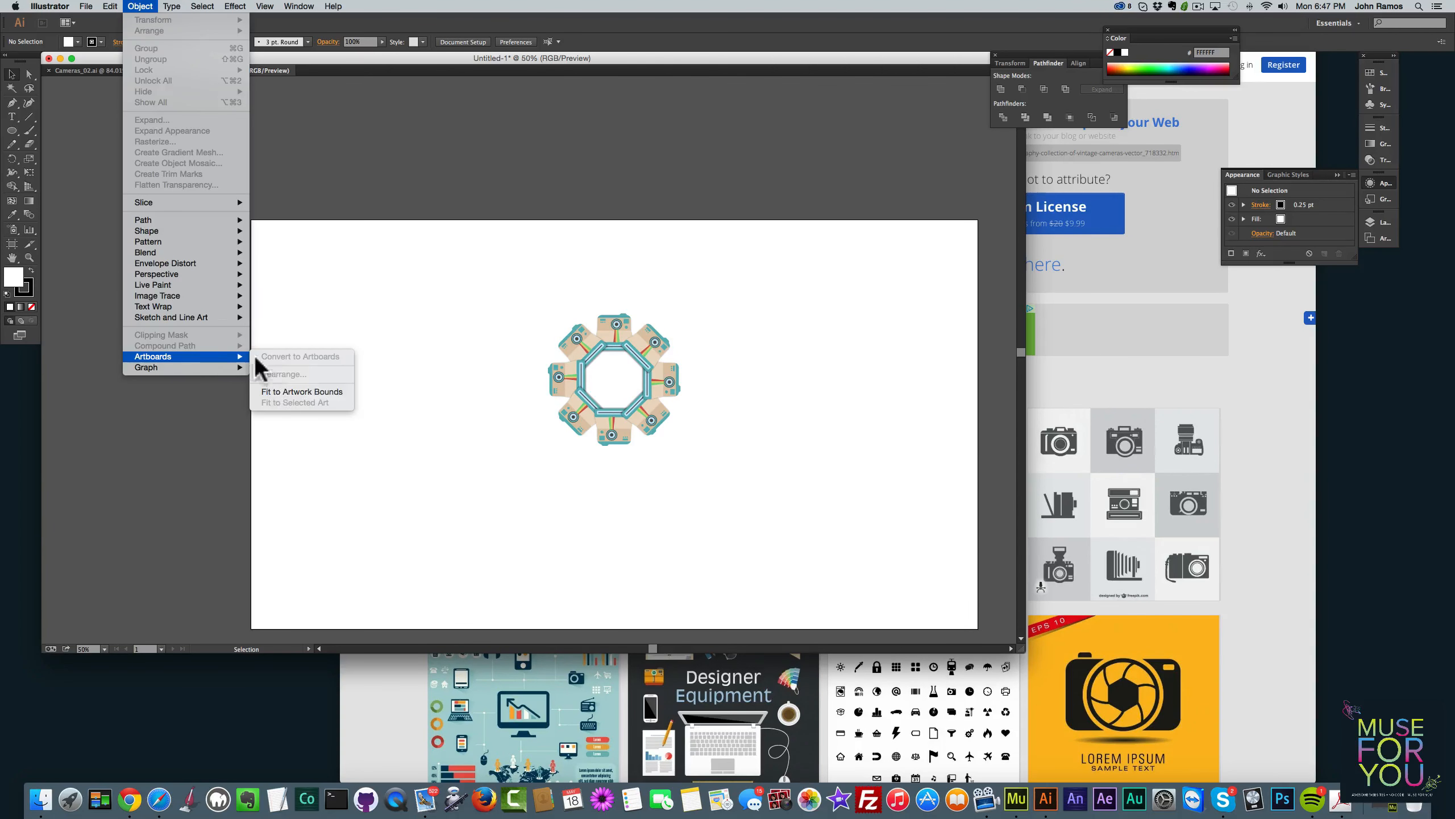
click(276, 388)
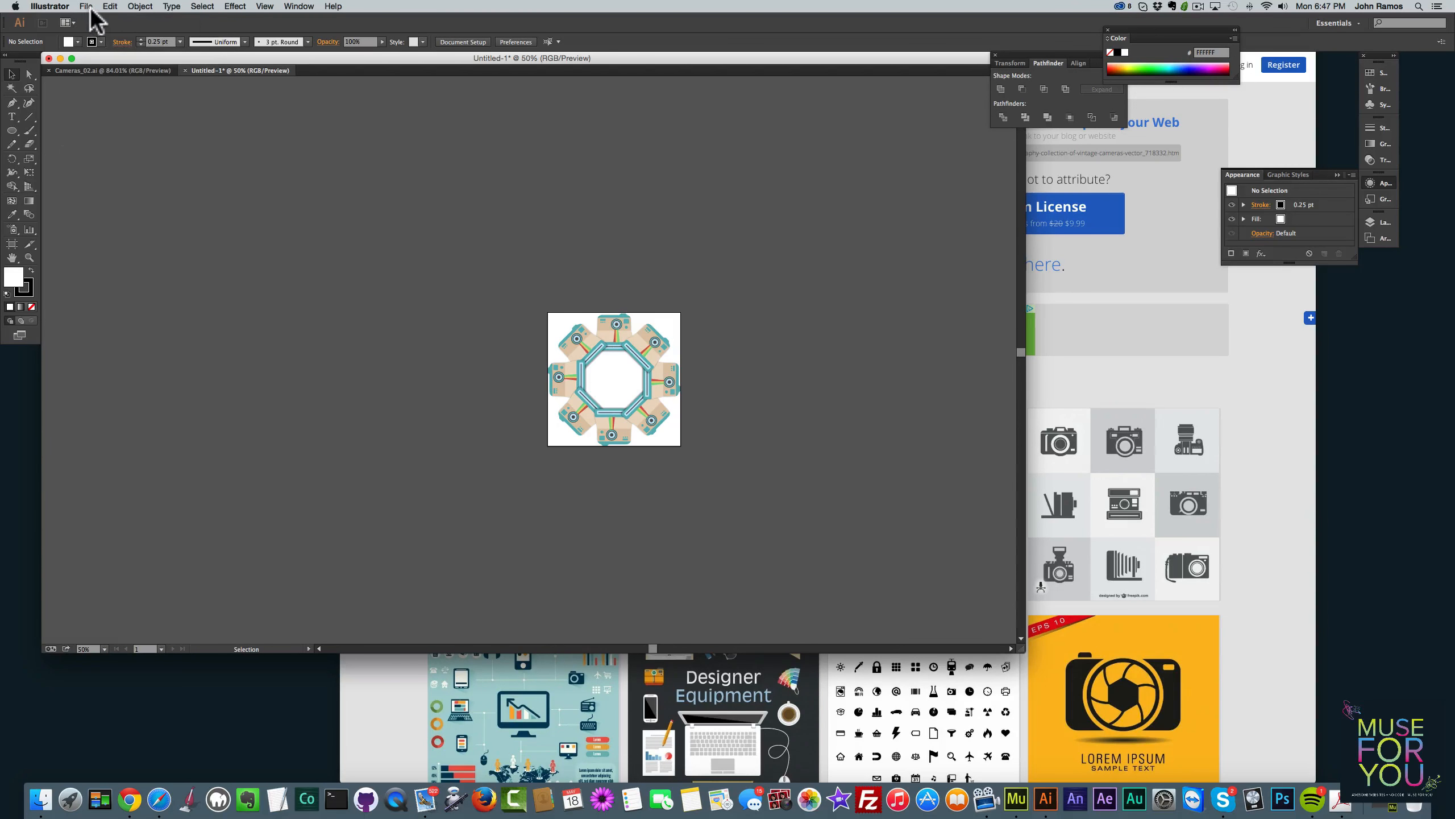
Open the ring in Save for Web and enable transparency for the PNG-24 format
click(87, 7)
click(137, 132)
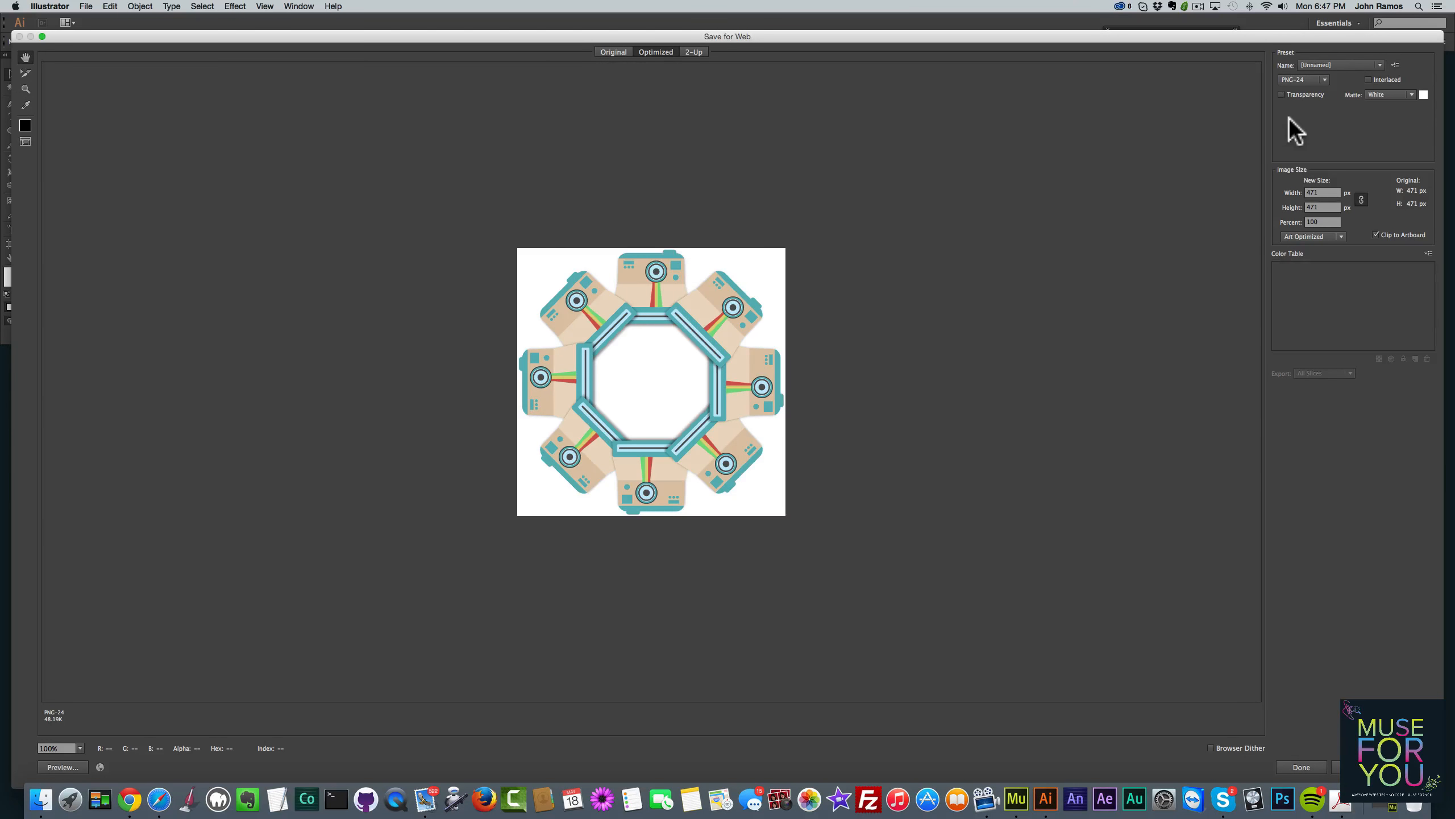
click(1282, 94)
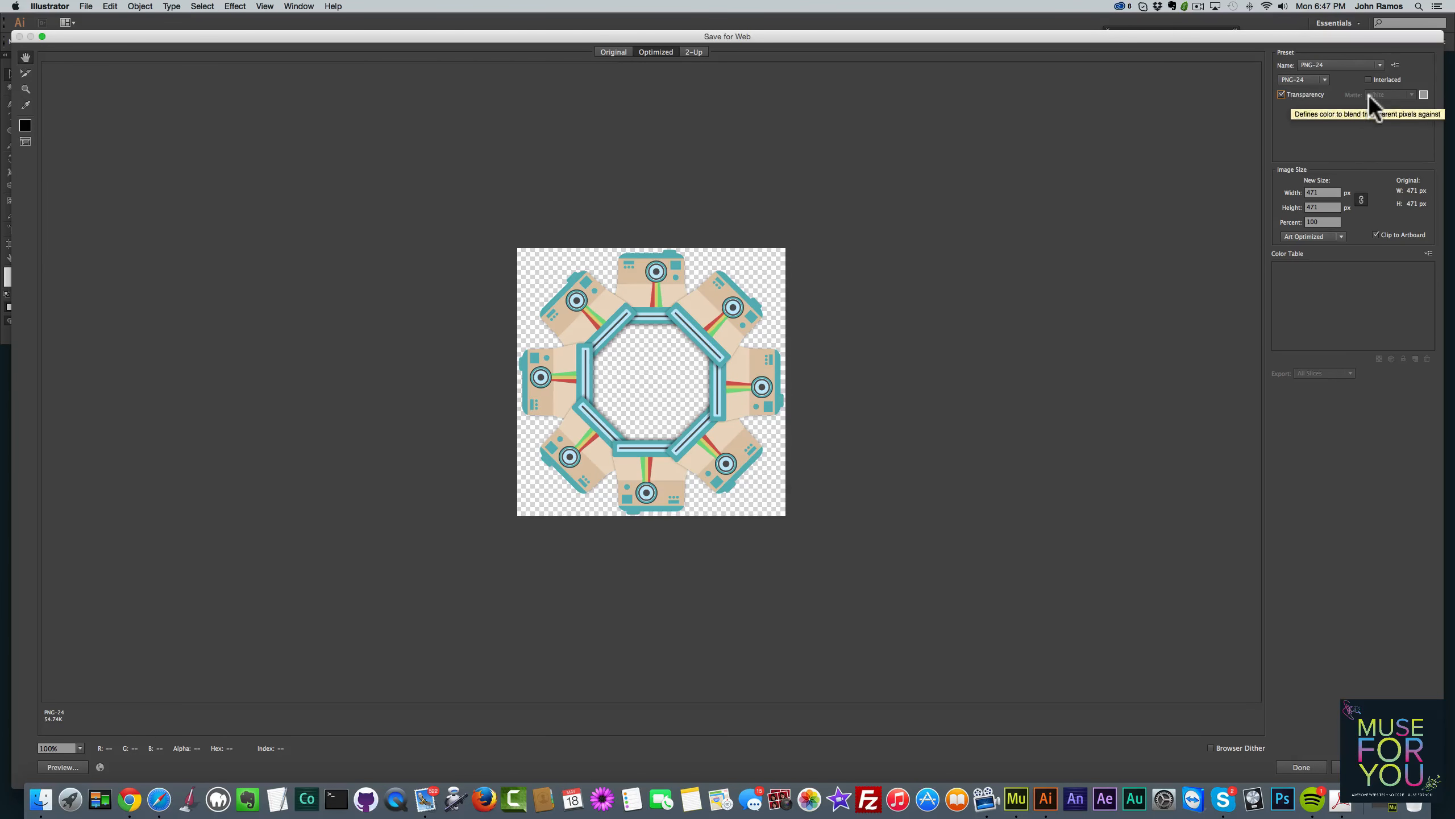
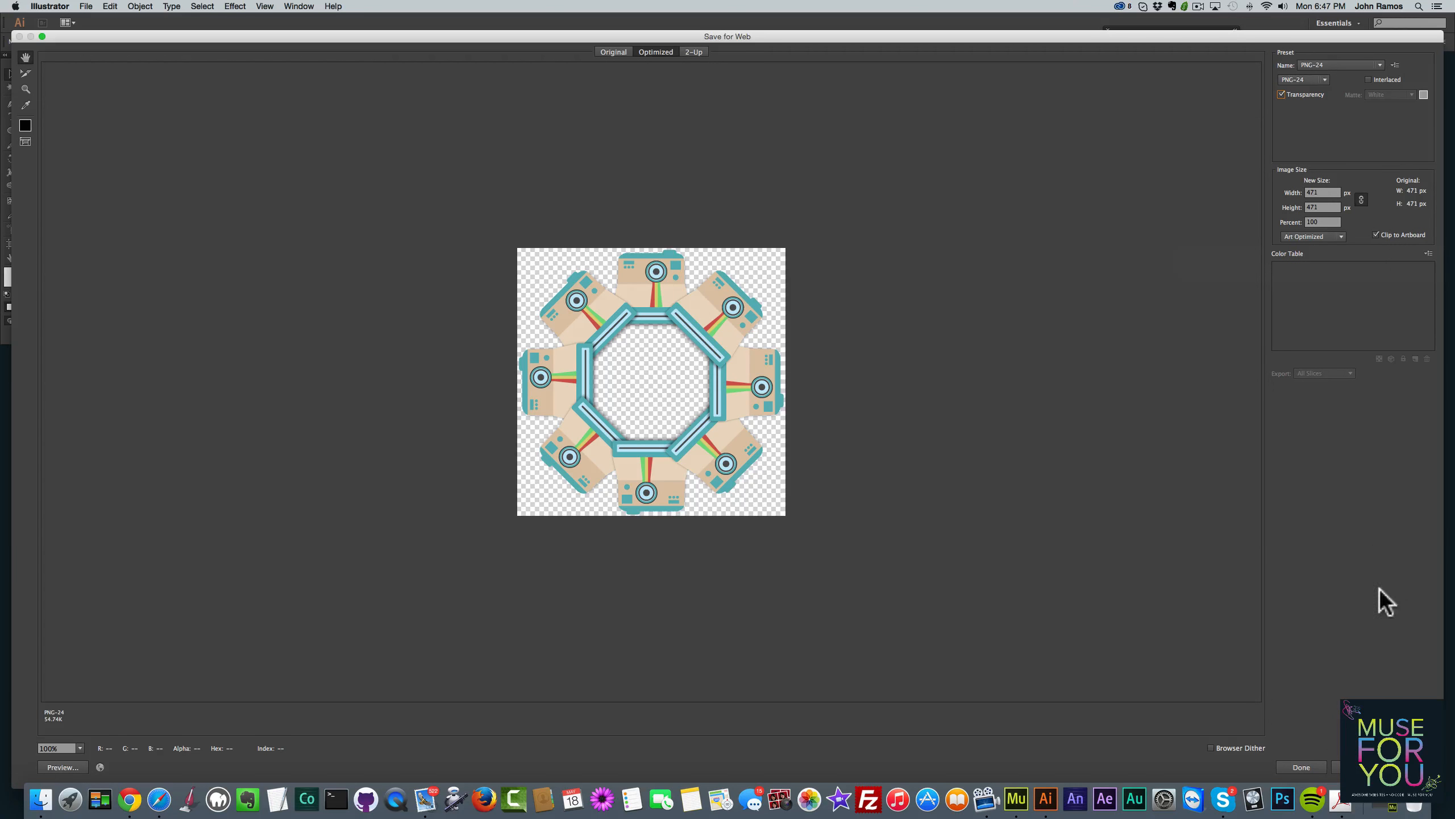
Start saving the optimized PNG and choose the website's images folder, which holds the other camera-circle files, as the destination
click(1411, 766)
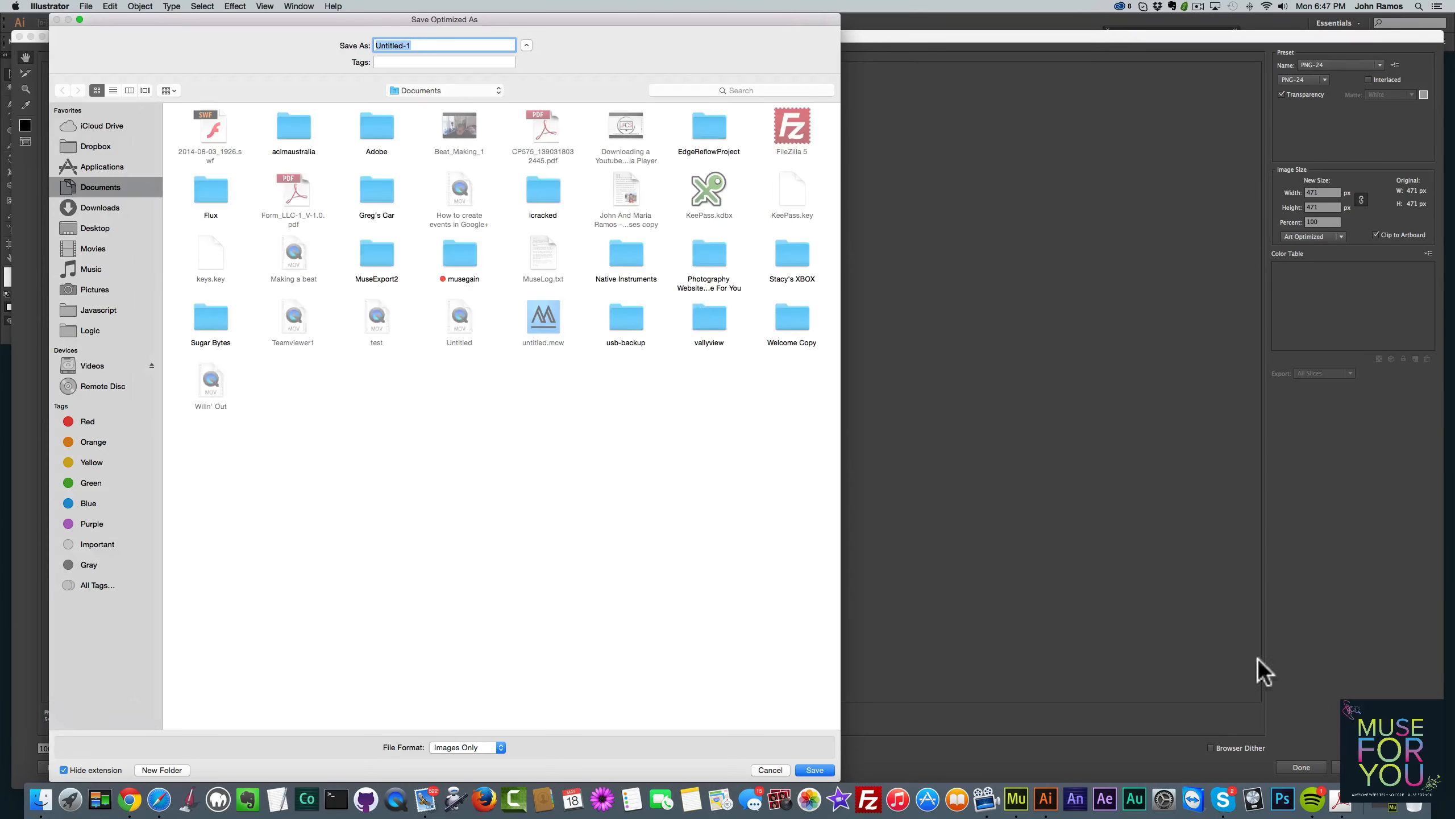
click(459, 90)
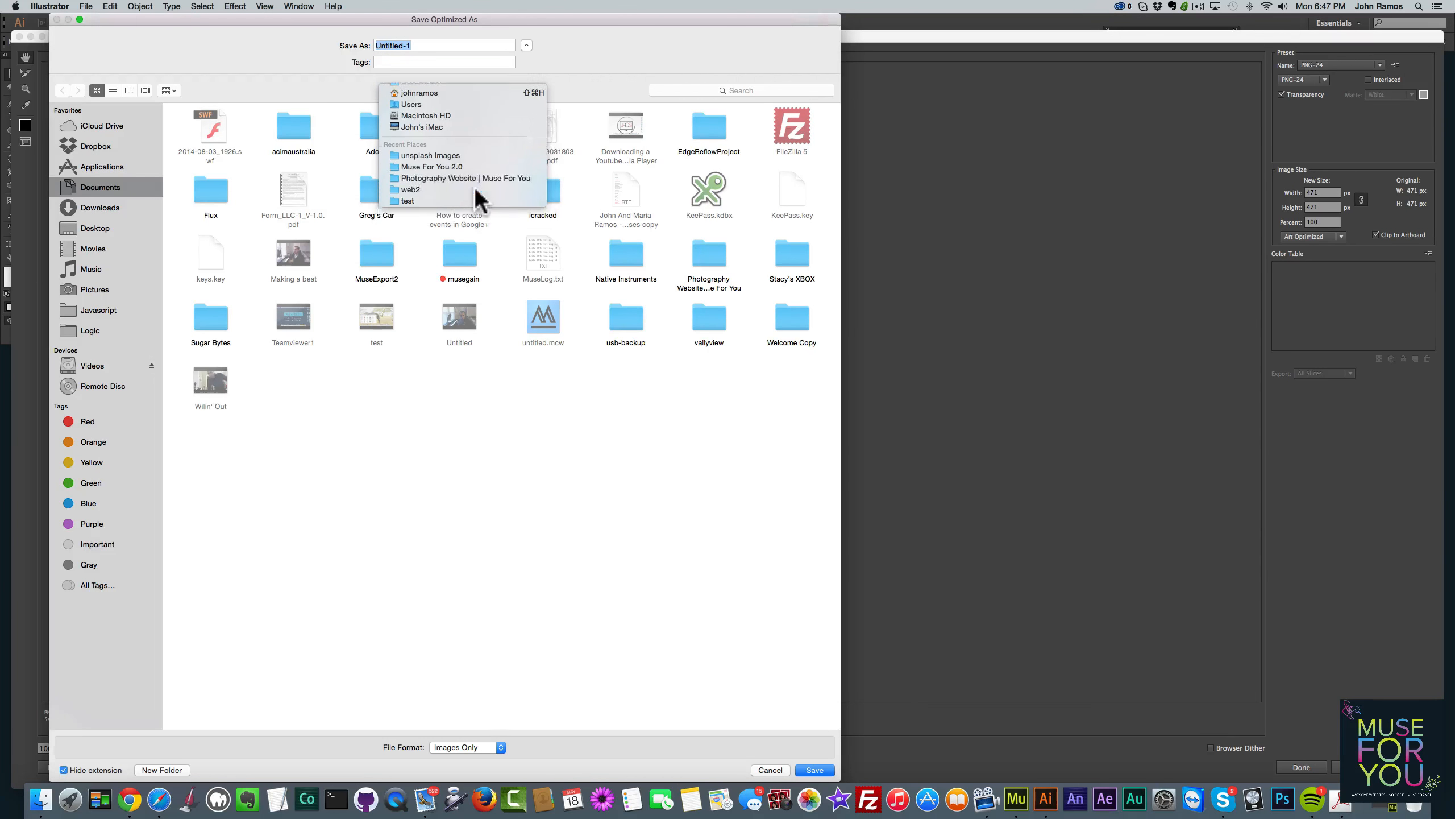
click(479, 189)
double_click(285, 138)
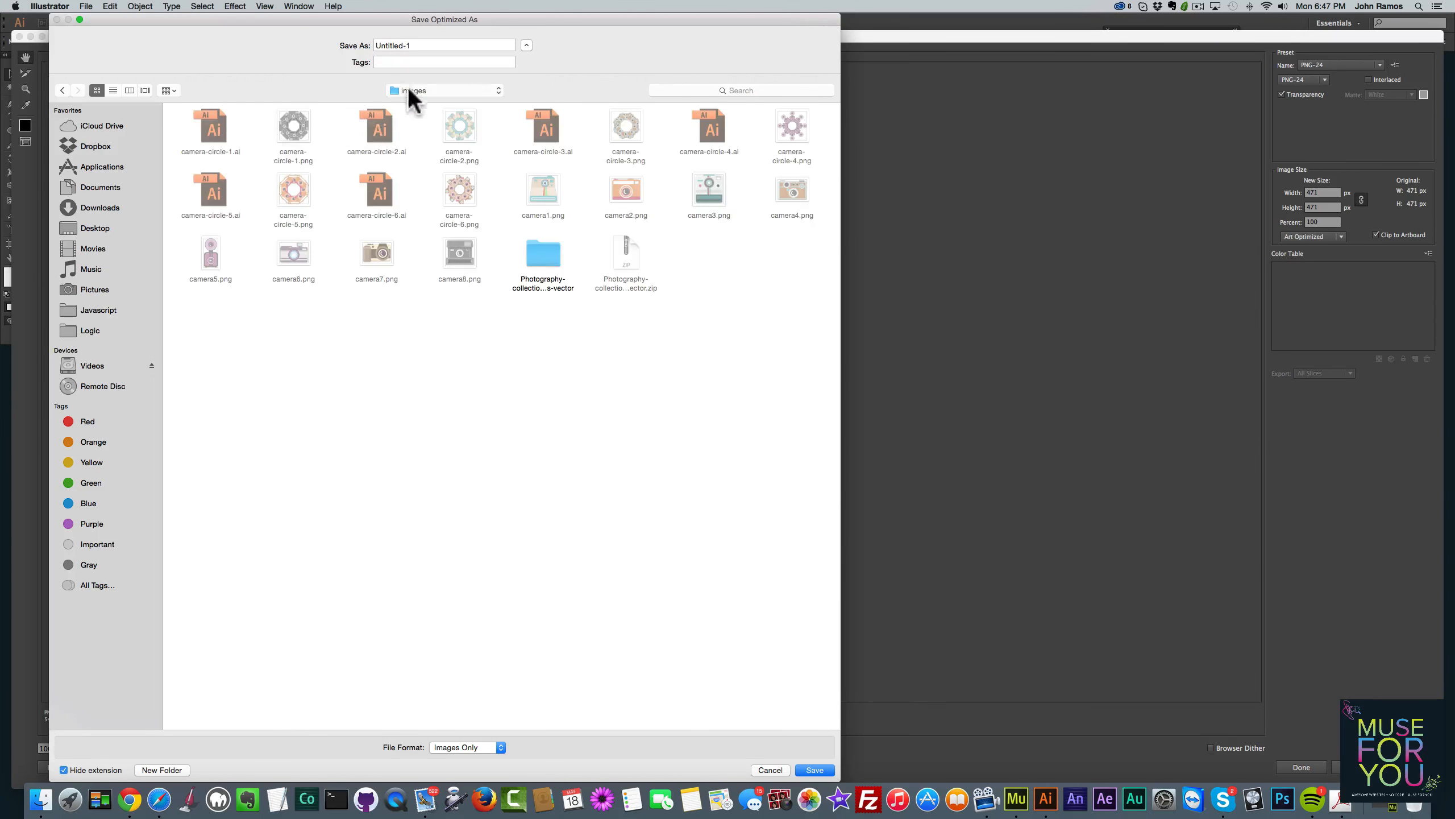
Name the exported image camera-circle10 and save it
drag(413, 47, 329, 31)
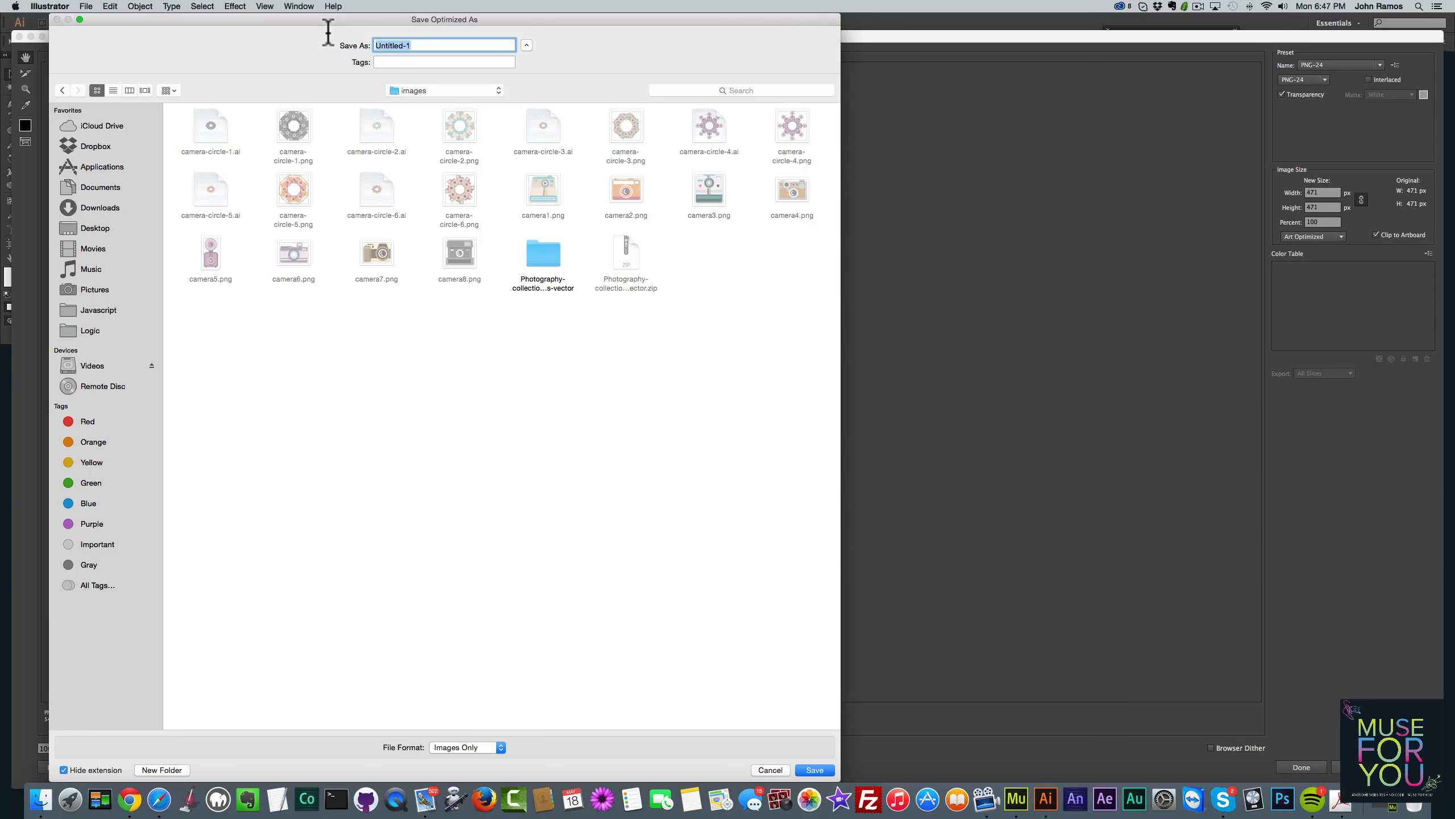
text(camera)
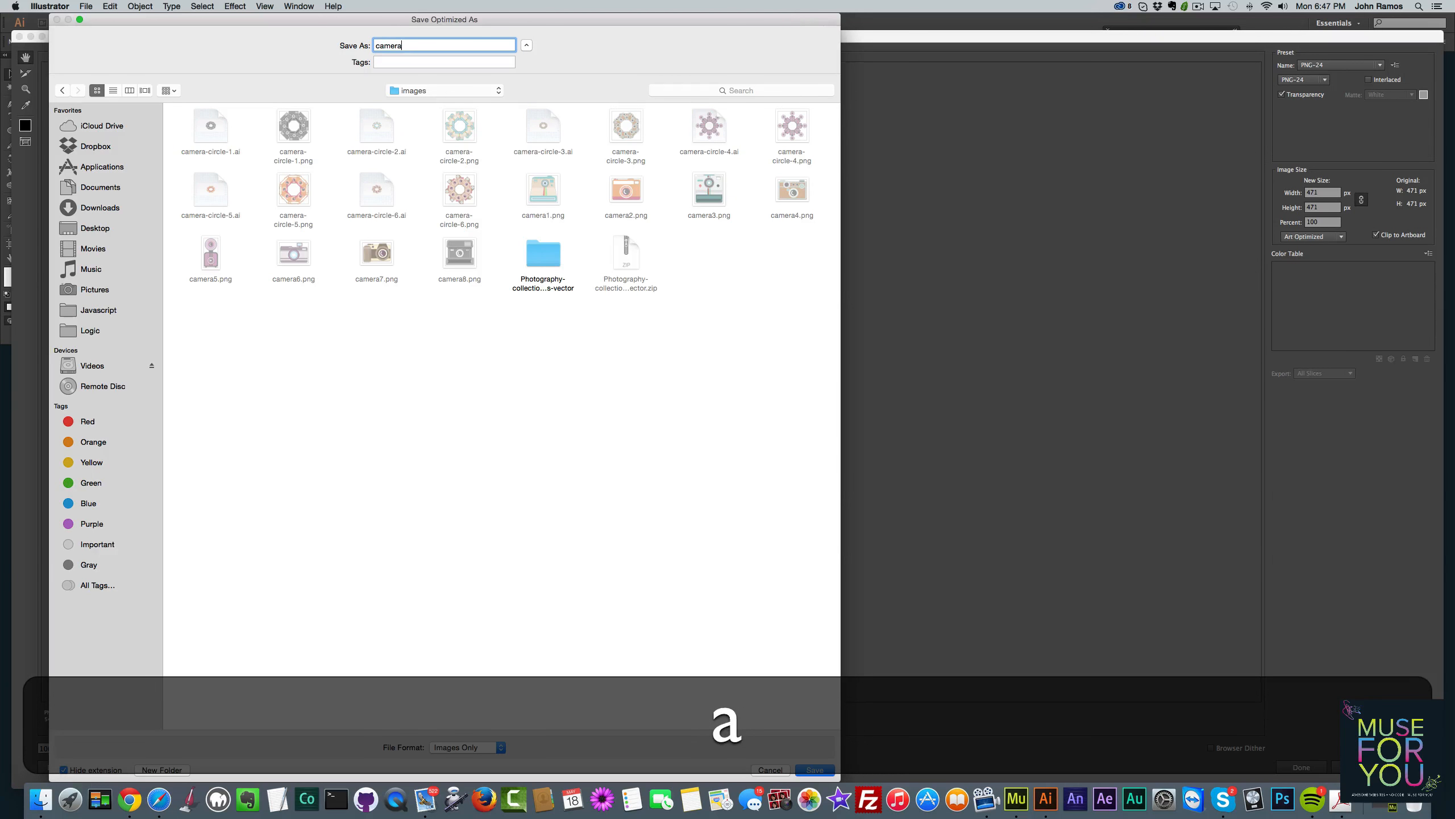
text(-circle)
text(-10)
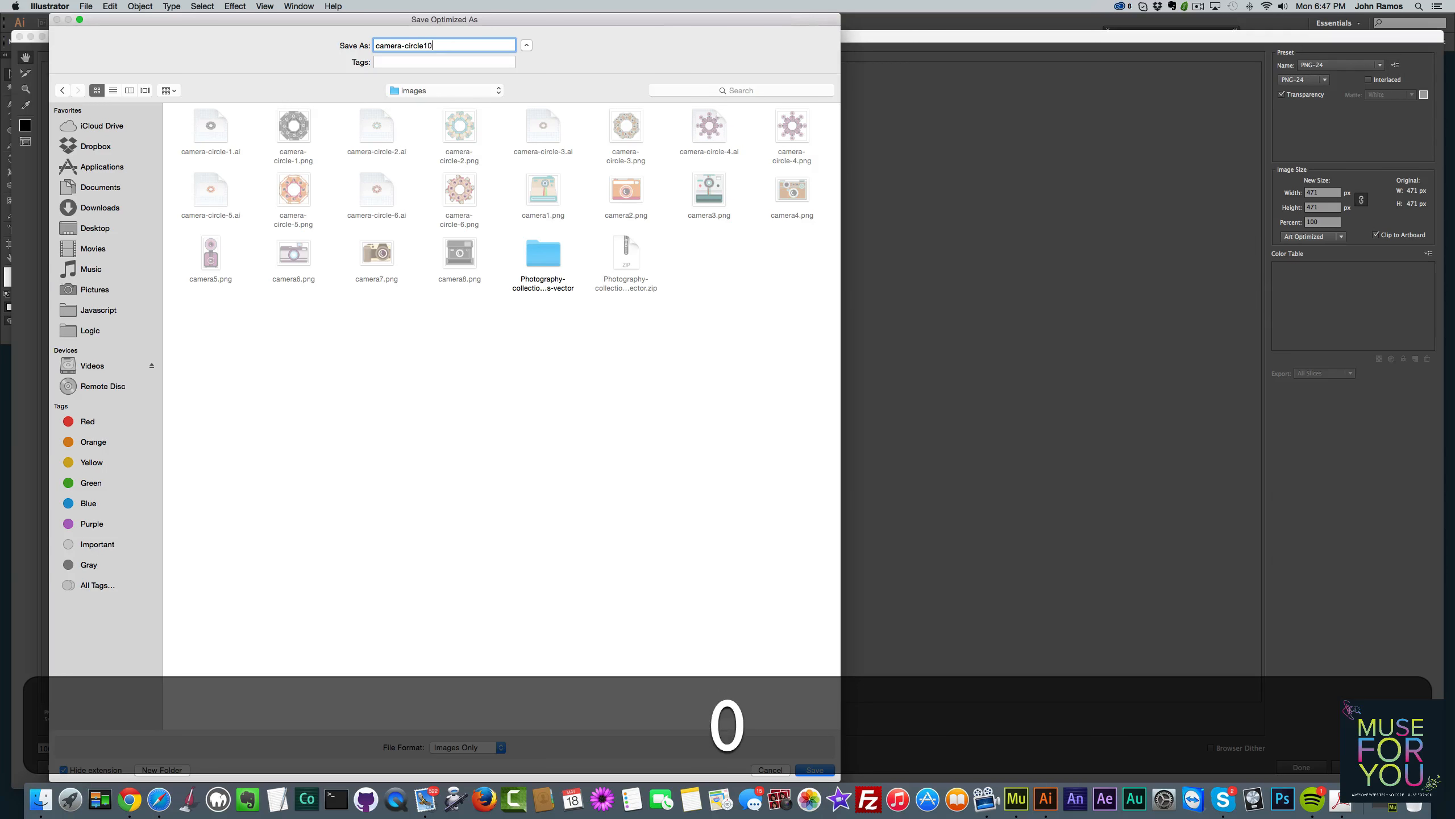
key(BackSpace)
text(0)
key(Return)
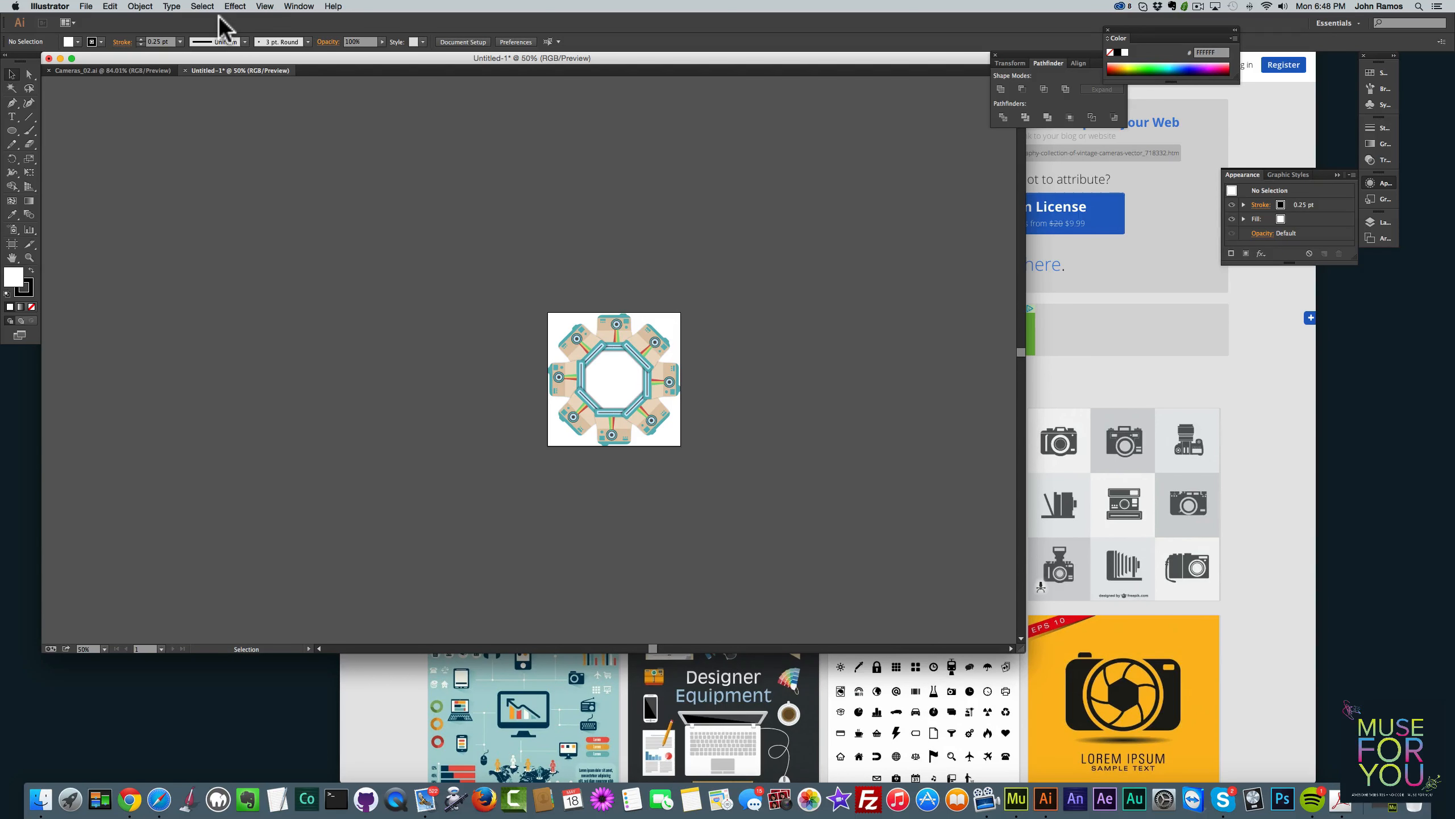
Save the camera-ring document as camera-circle-10.ai in the images folder, using the Illustrator CC version and default options
click(86, 6)
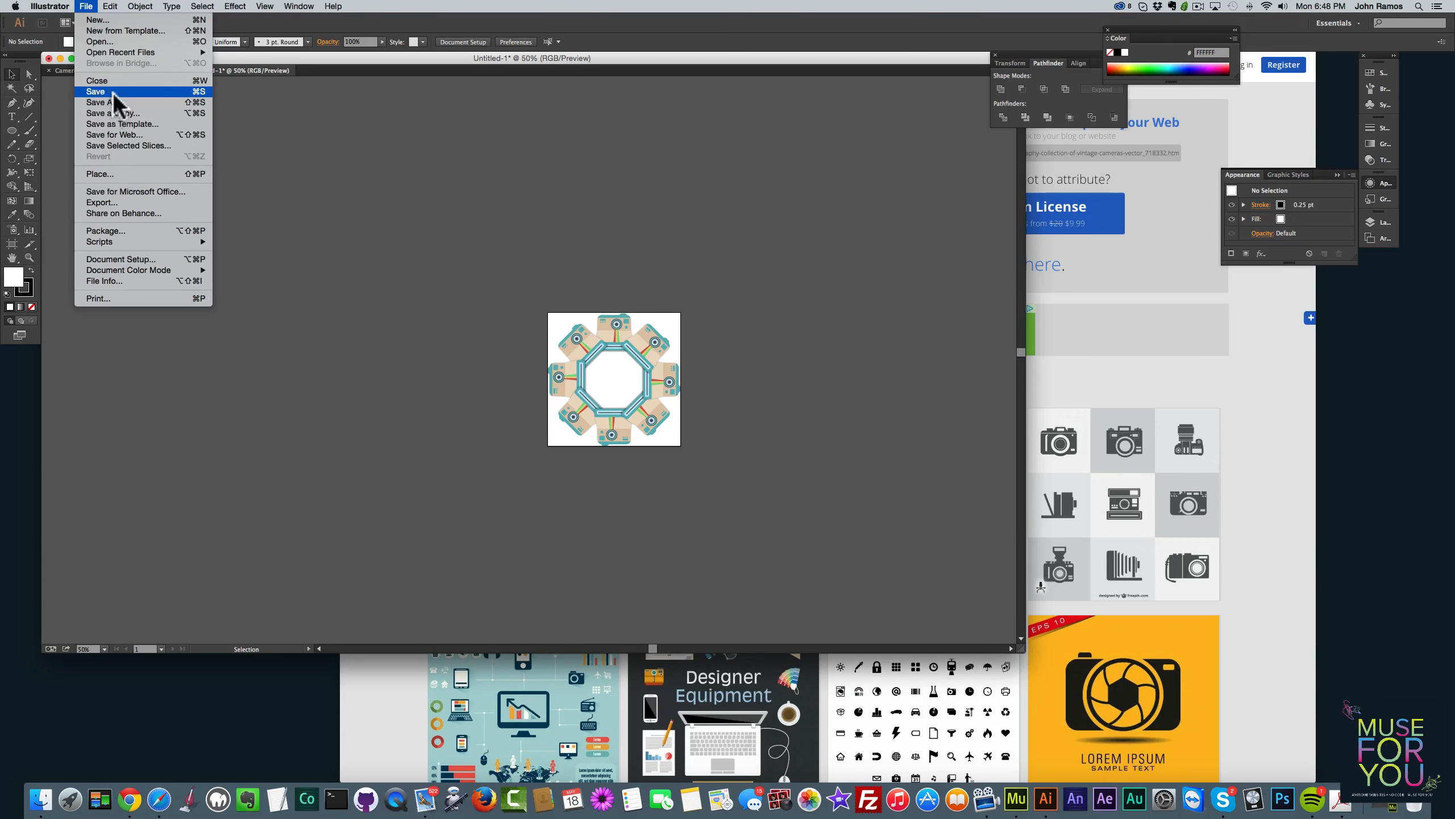
click(113, 94)
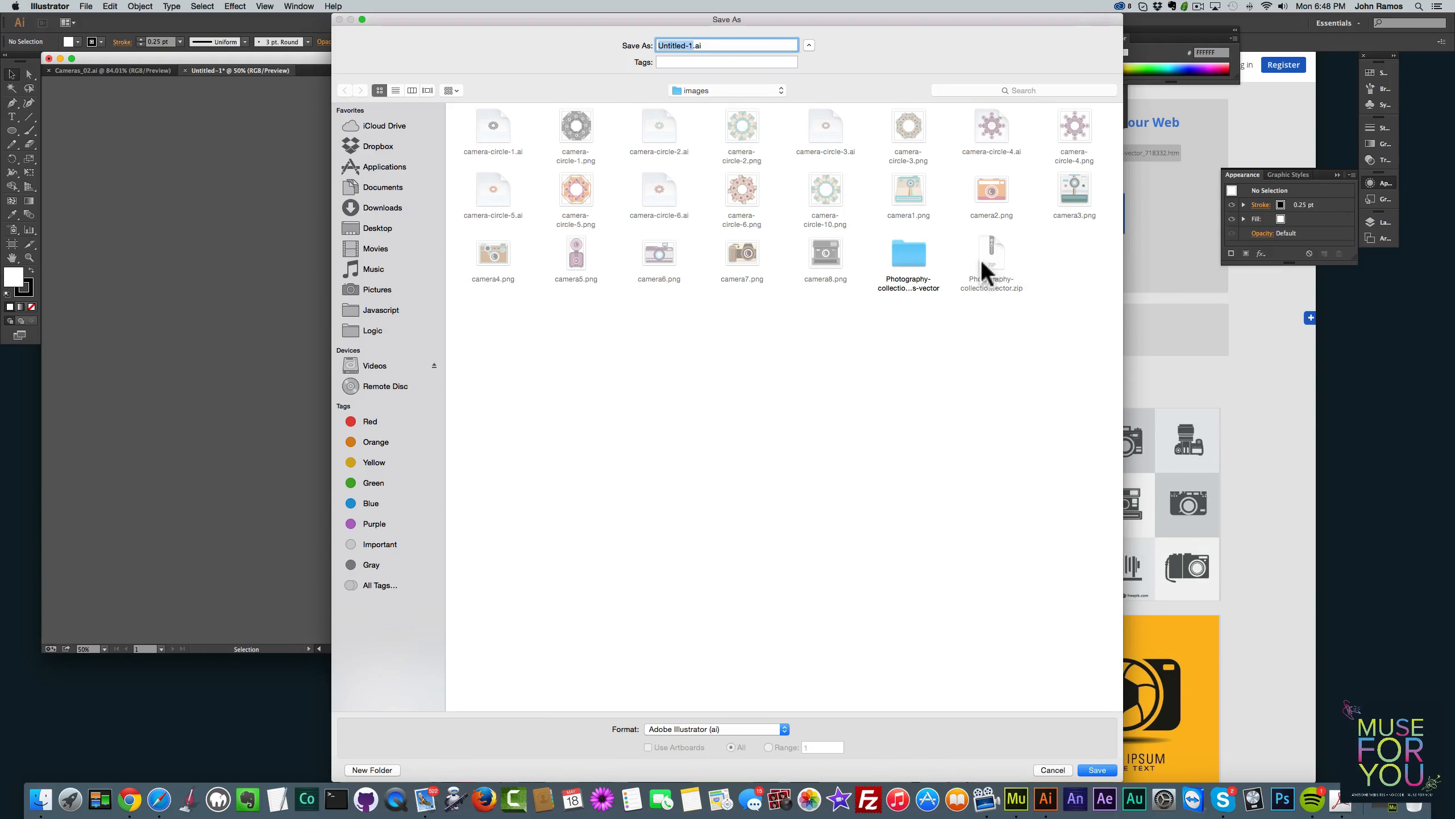
click(835, 206)
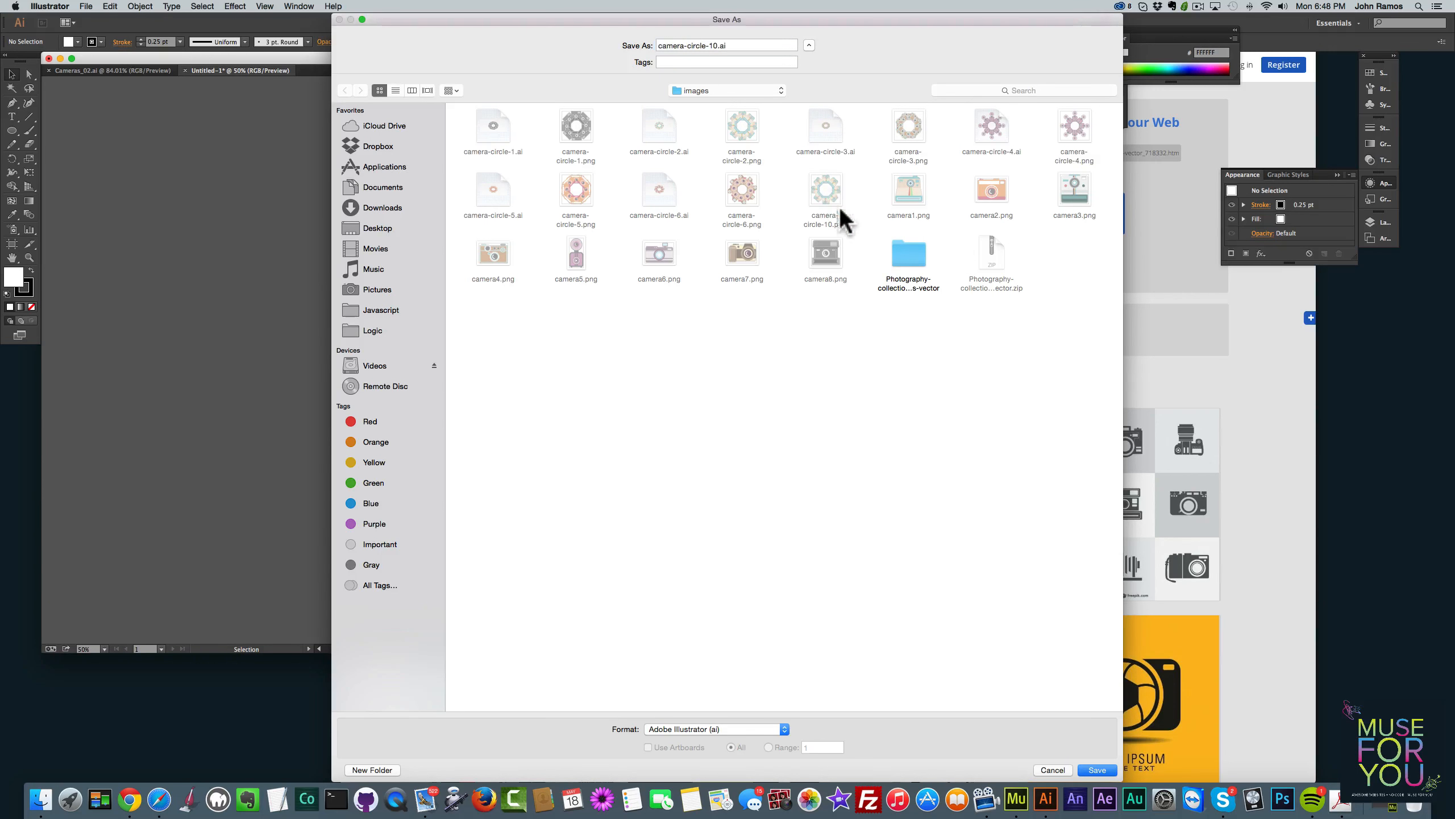
click(1097, 769)
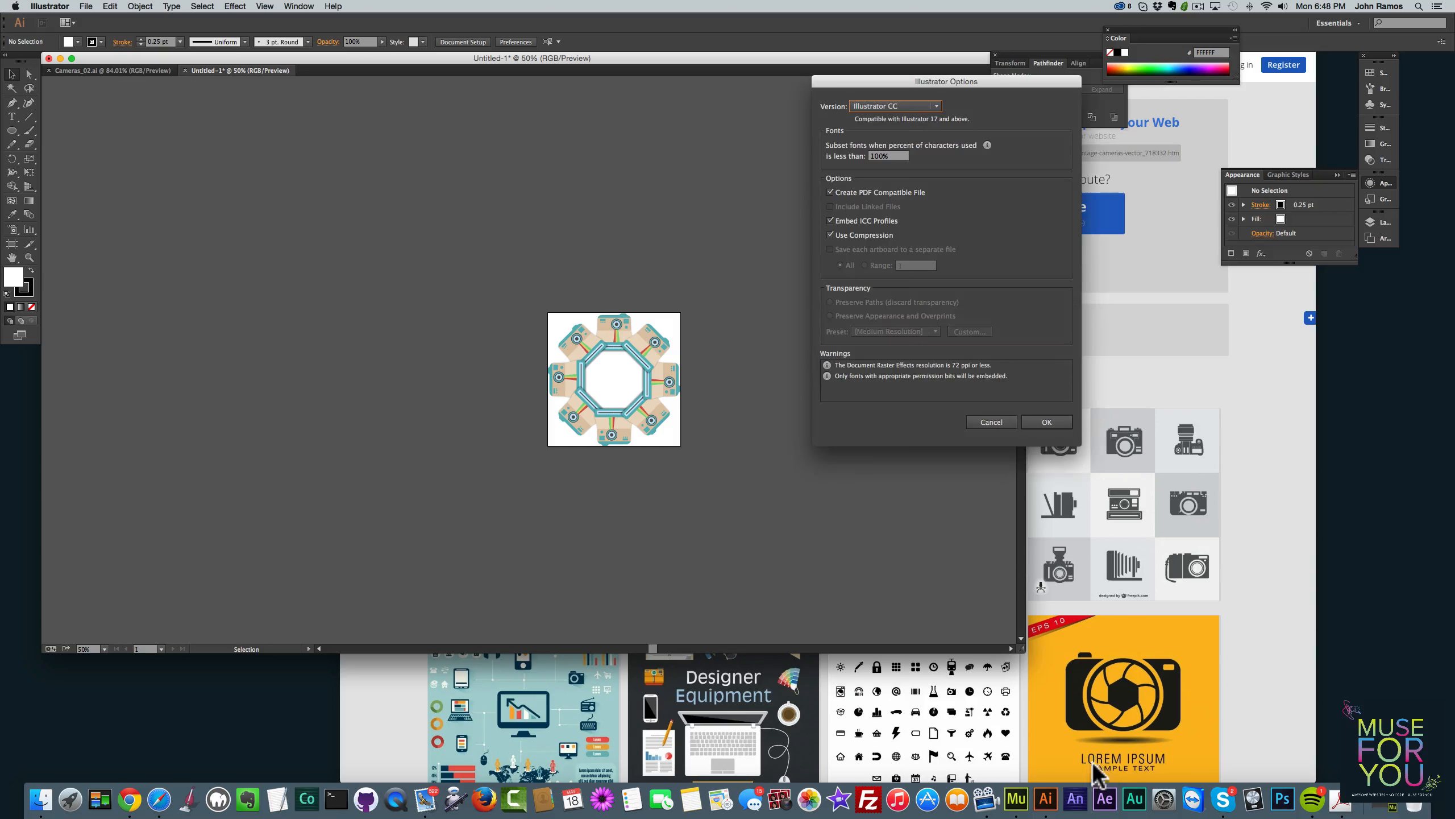
click(1047, 422)
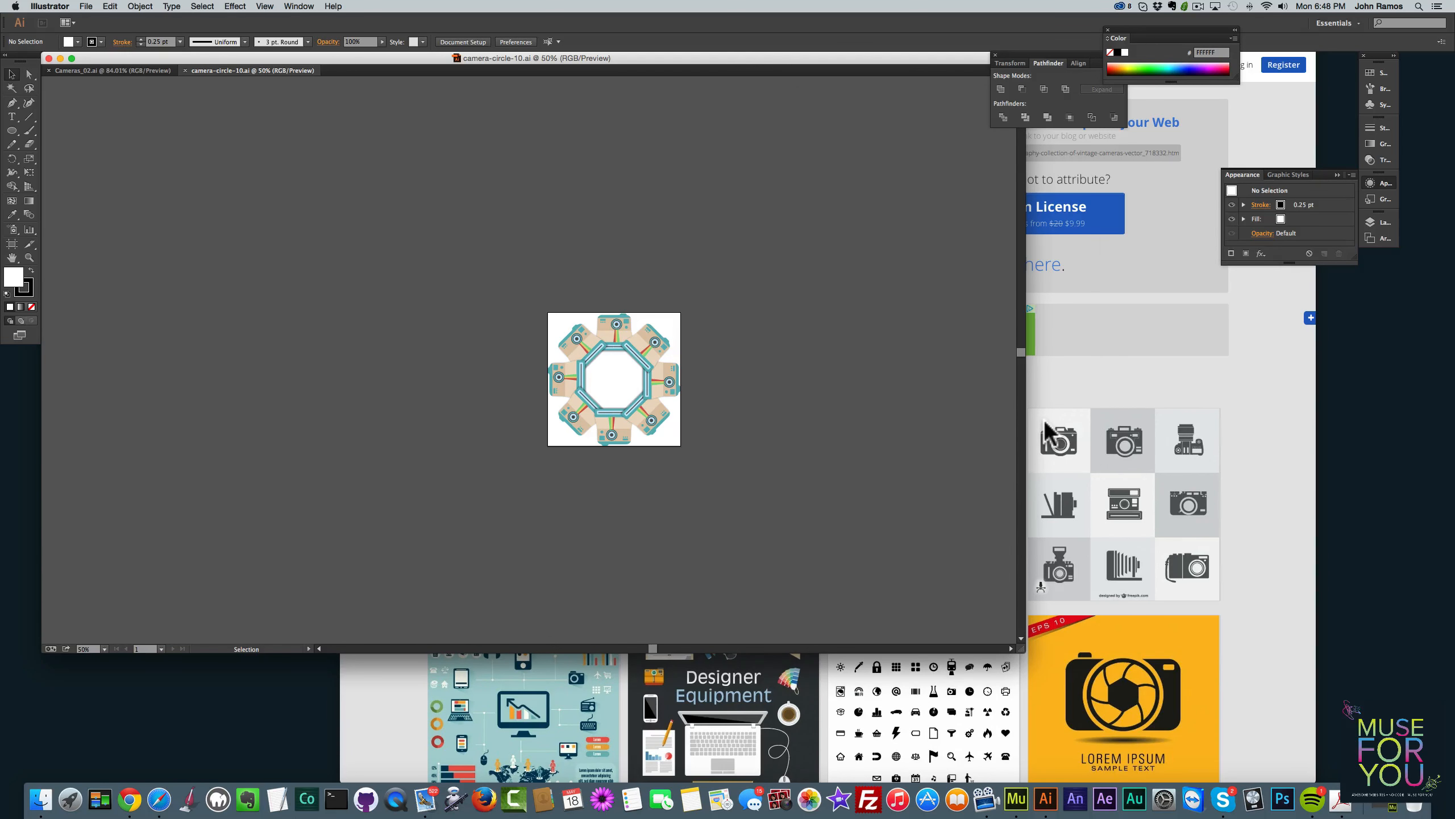
Copy the pink flash camera from the centre of Cameras_02.ai and paste it into a new 2560 × 1440 px document
click(145, 71)
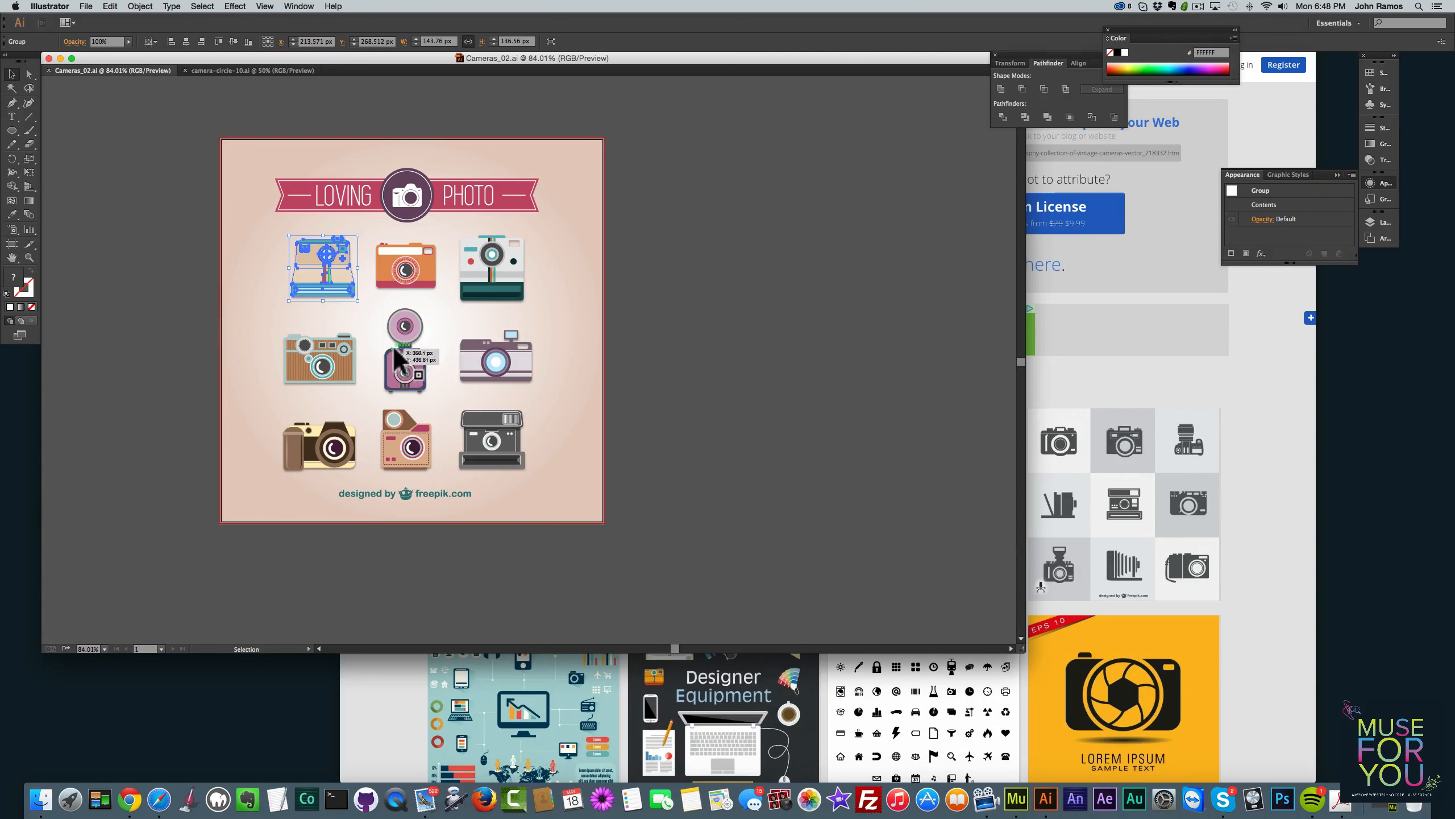
click(412, 354)
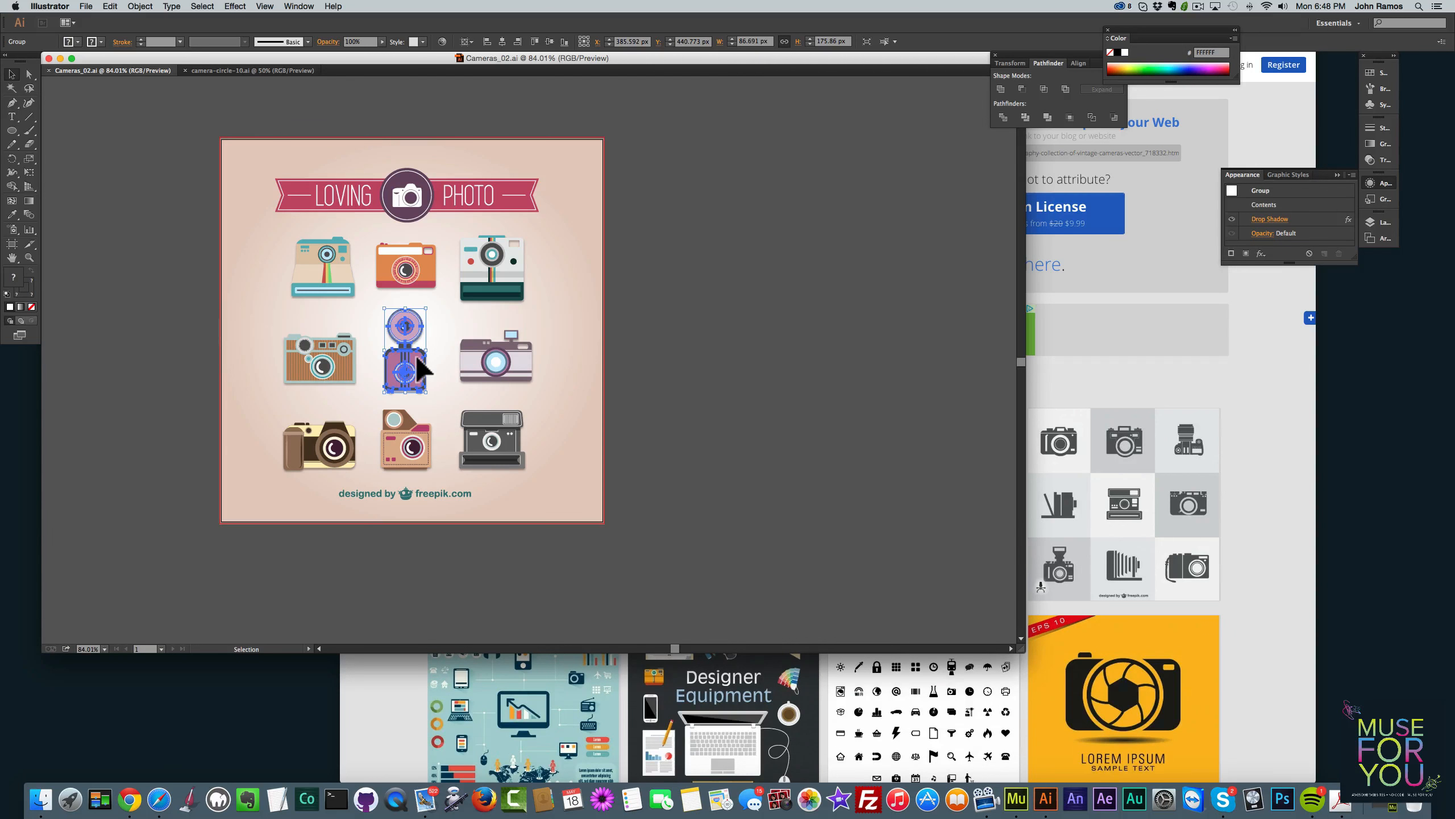
key(super+c)
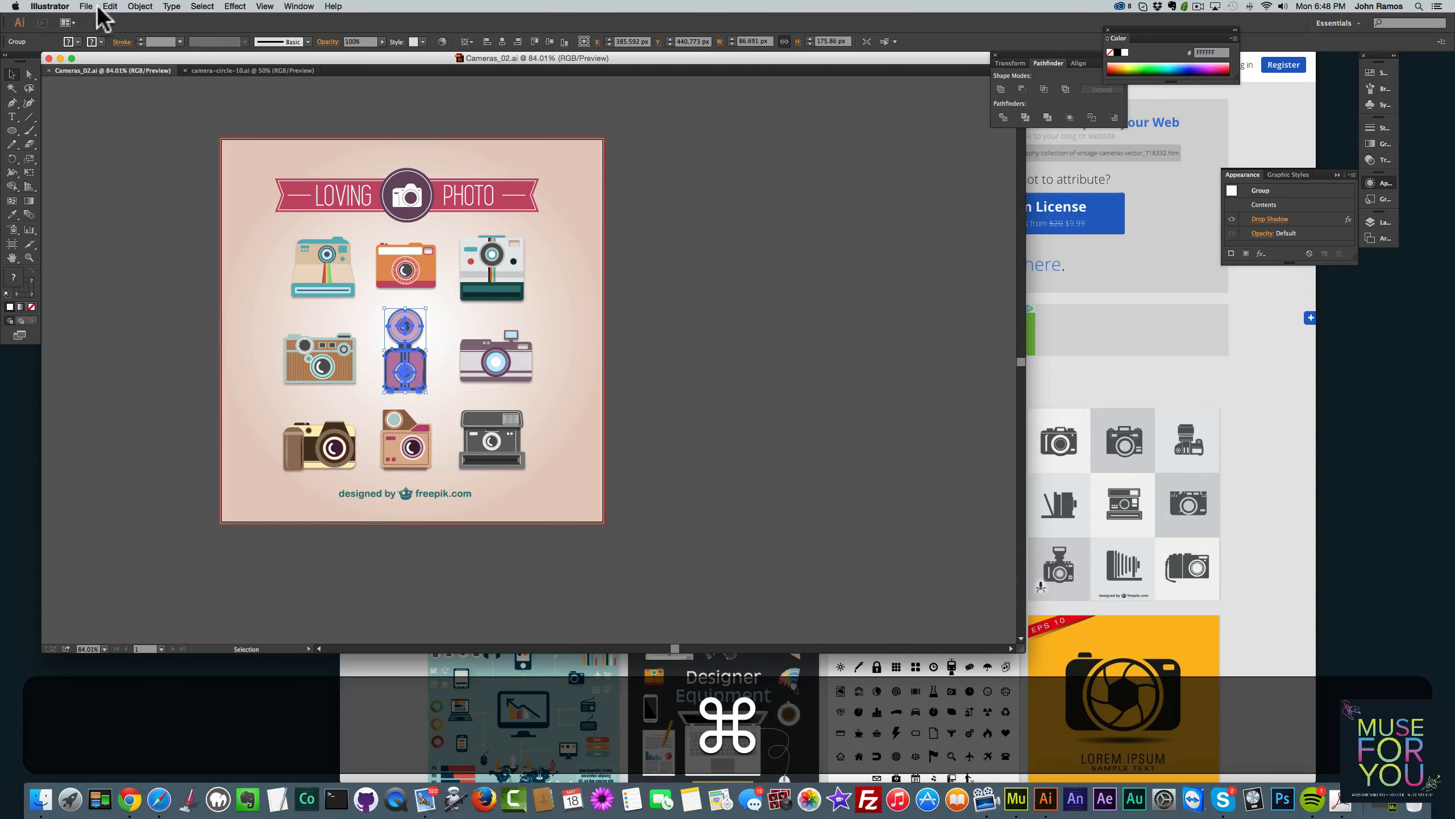
click(95, 6)
click(106, 19)
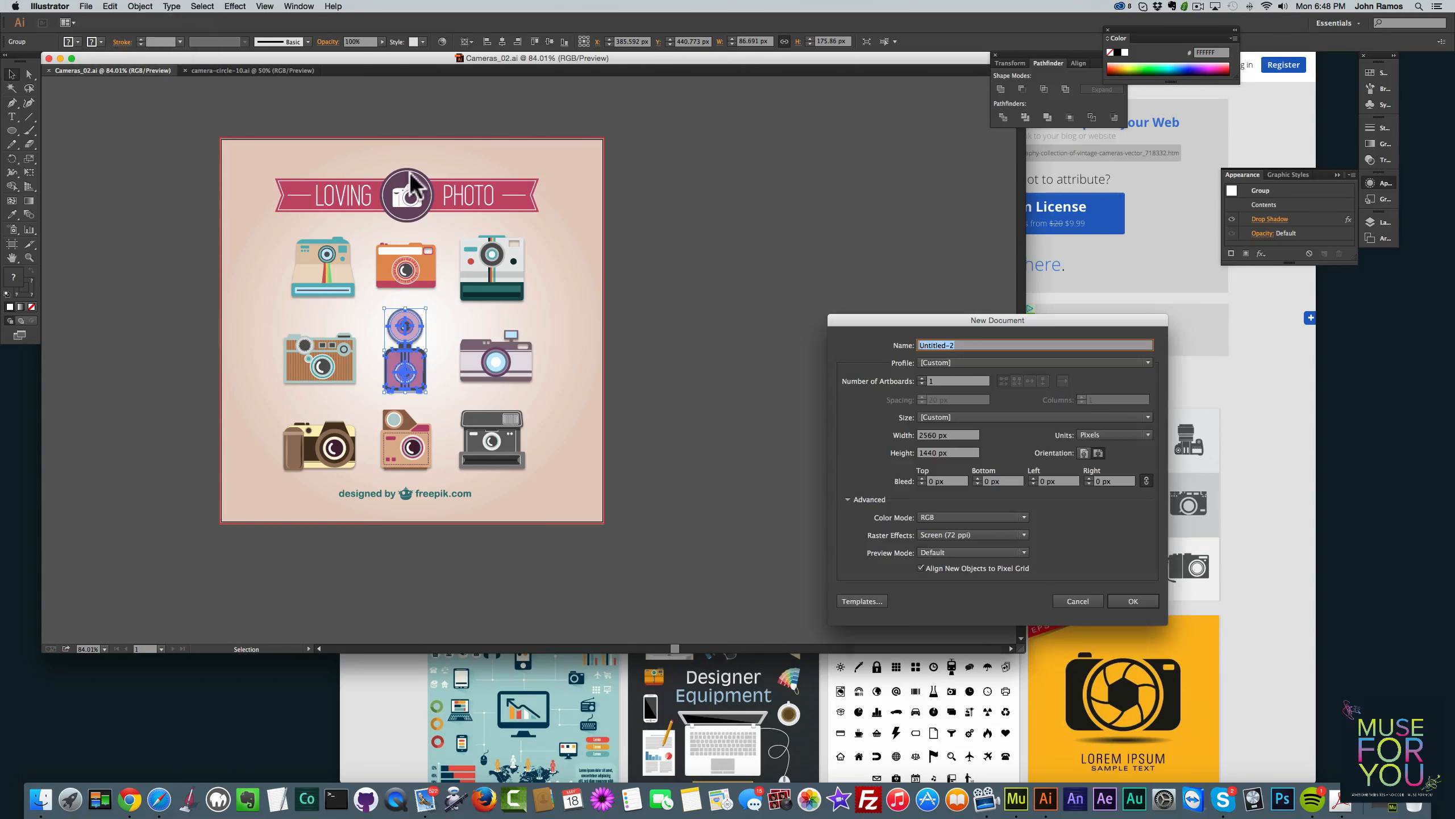
click(1133, 601)
key(super+v)
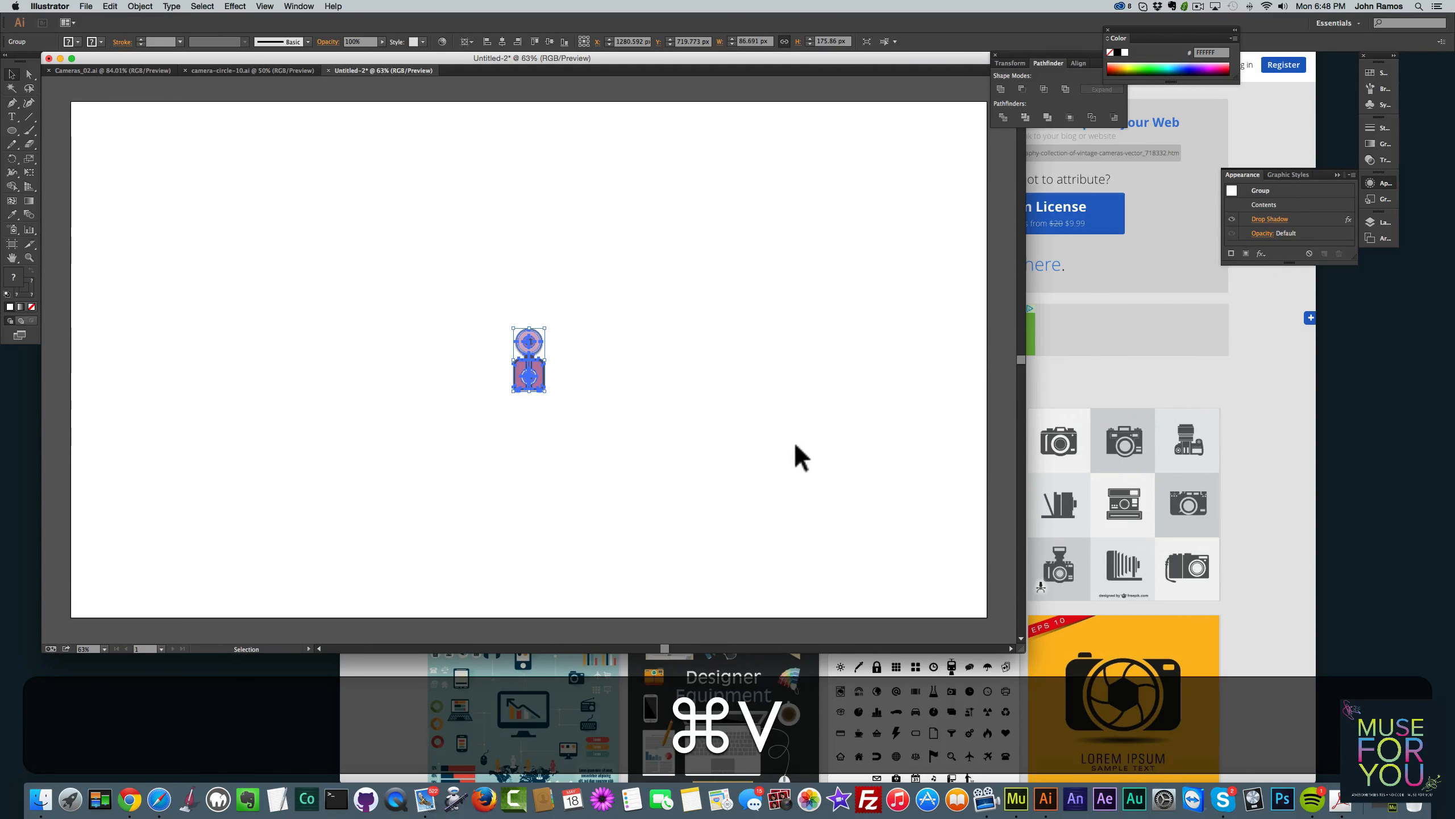
Move the pasted camera up into the upper middle of the artboard
click(423, 422)
click(538, 372)
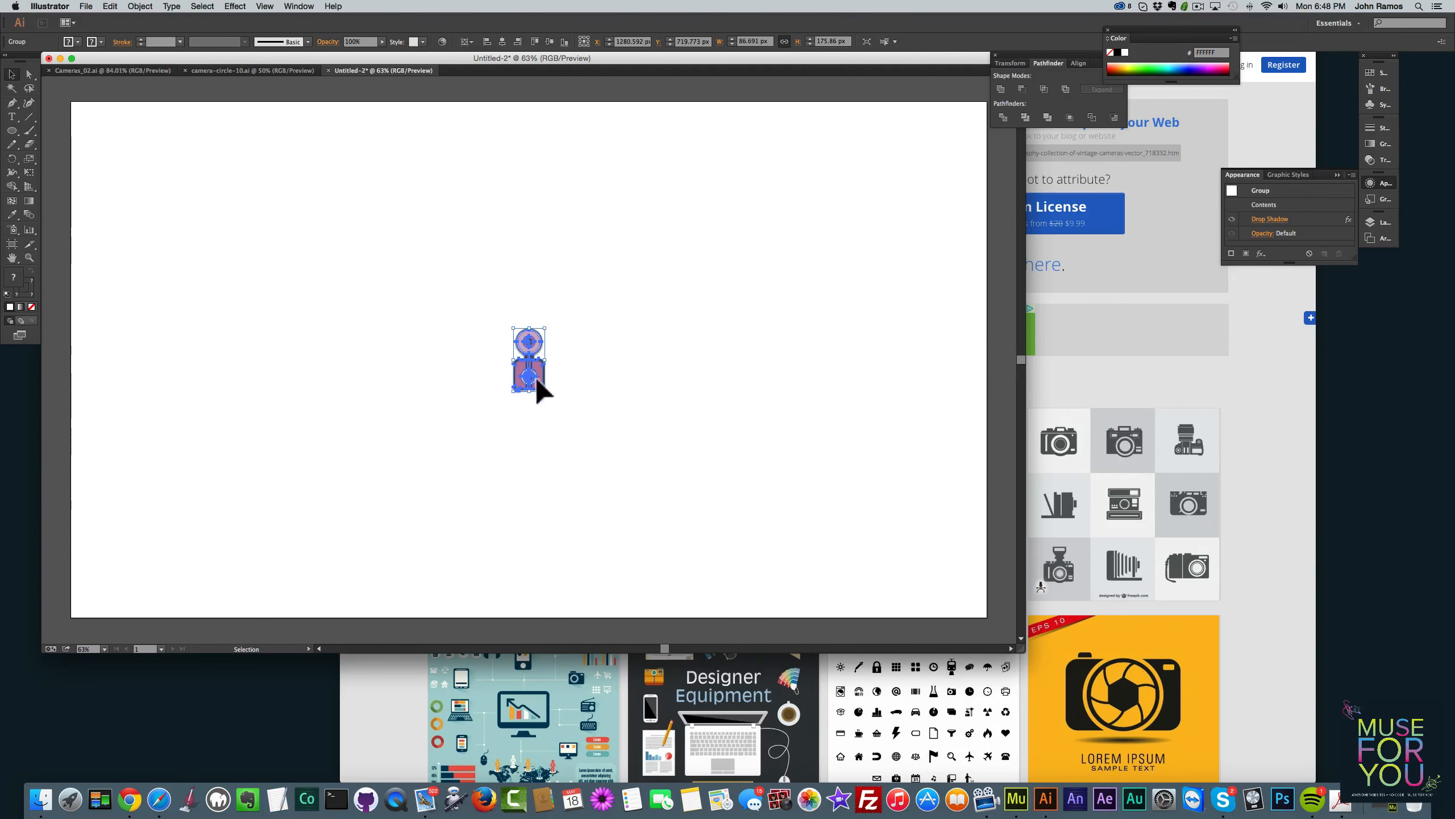
drag(536, 381, 532, 269)
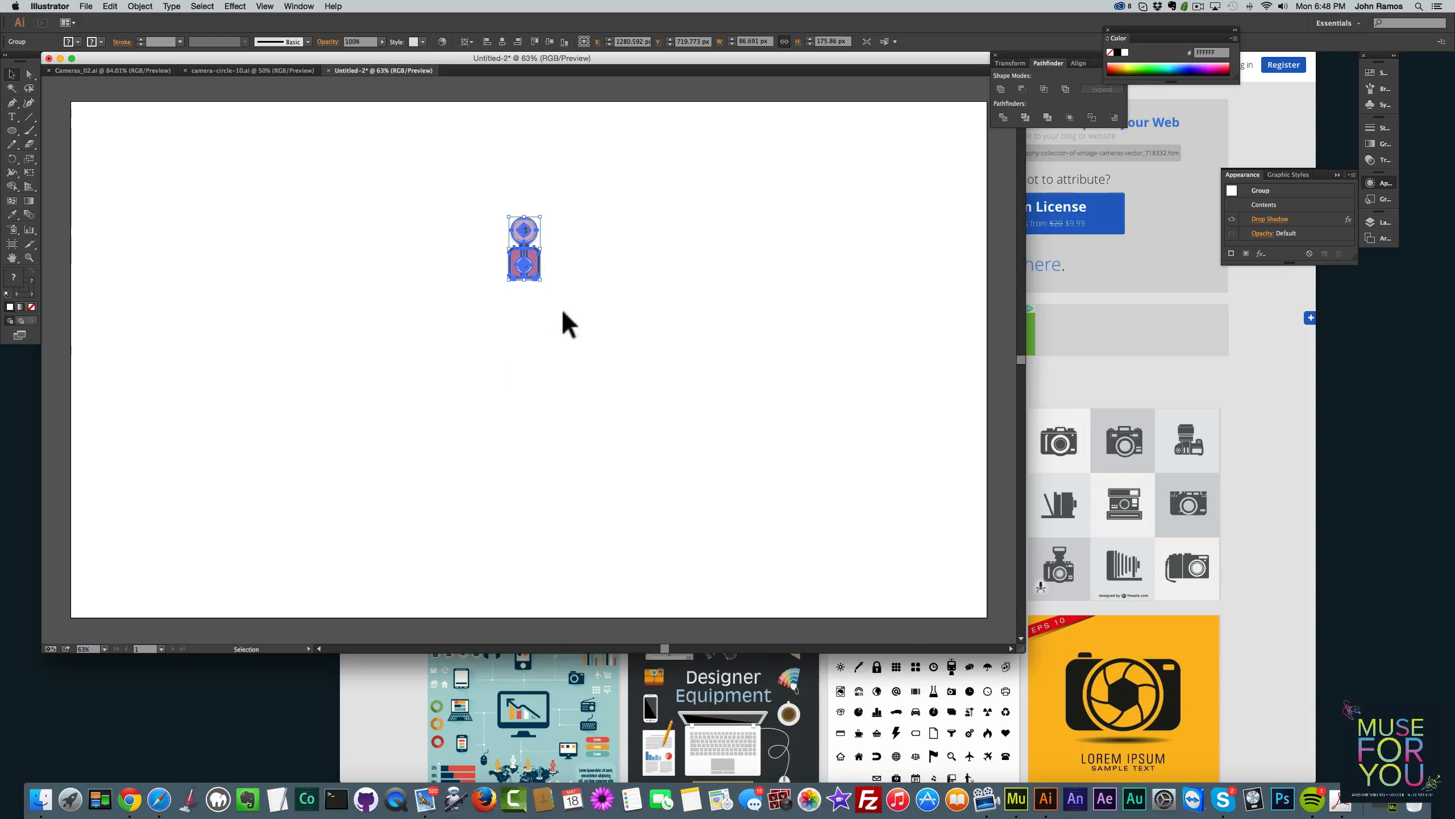
Try scaling the camera proportionally to a width of 150 px, and undo the resize
double_click(748, 41)
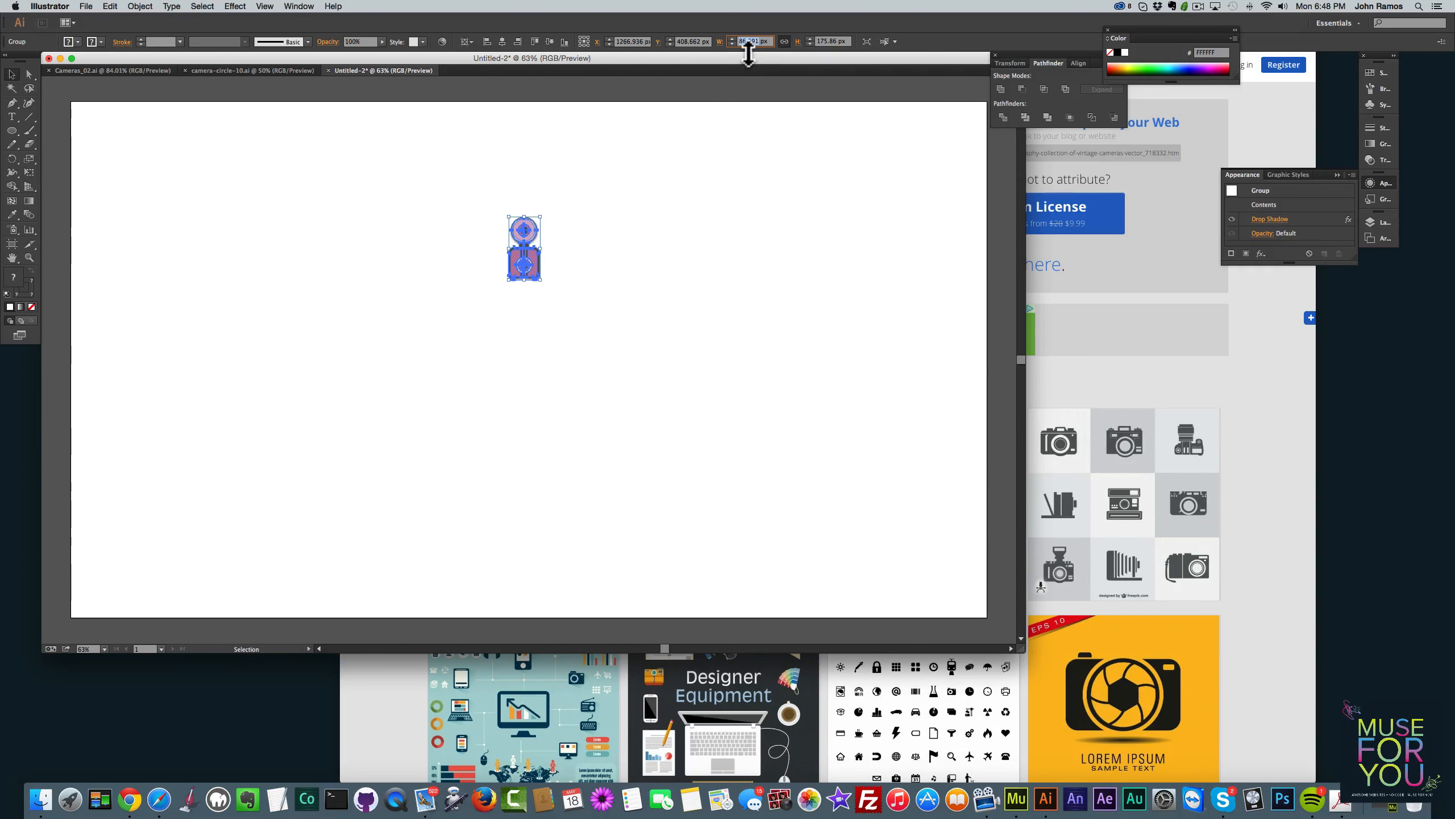
text(150)
key(Return)
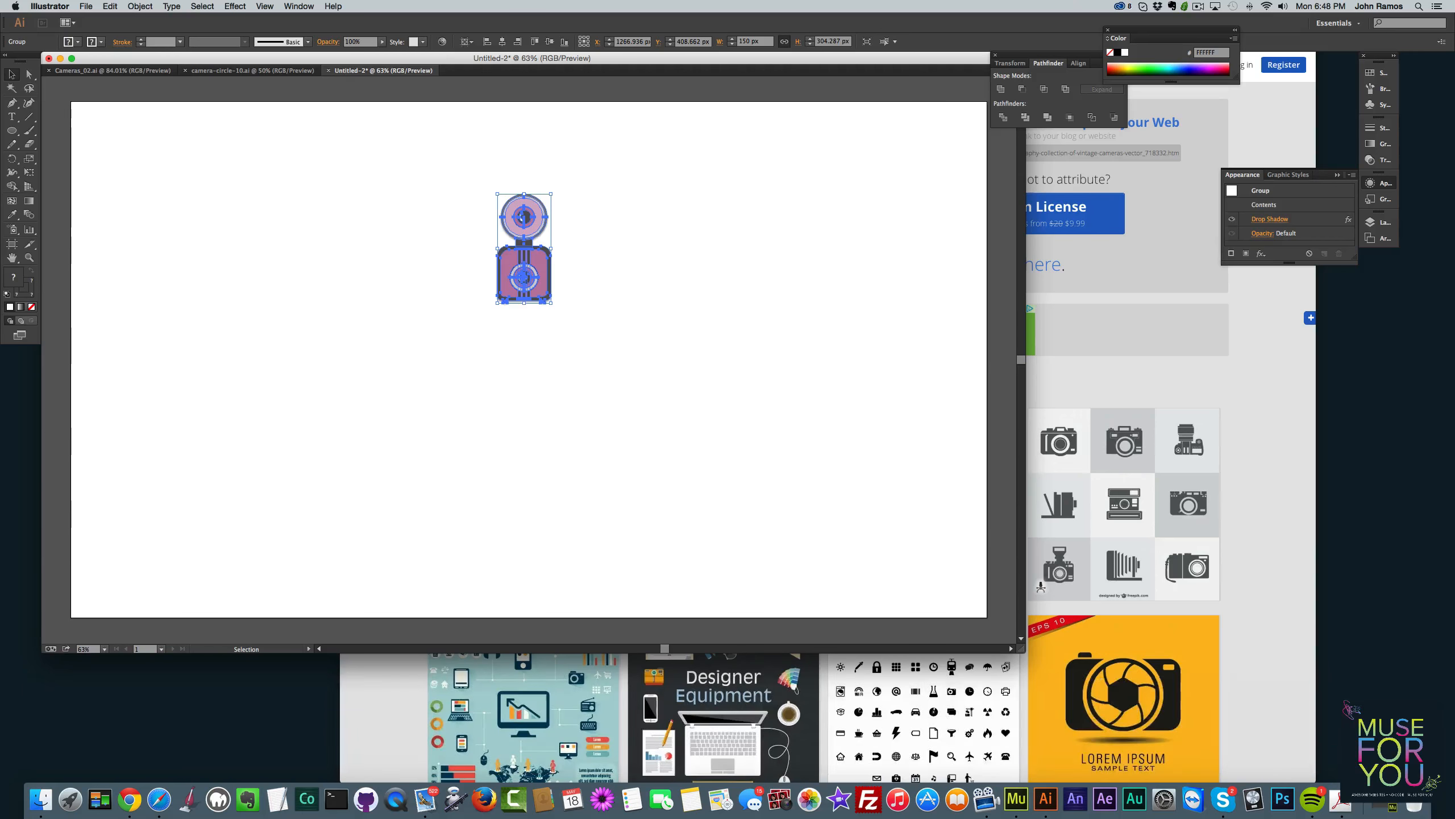
key(super+z)
Scale the camera proportionally to a width of 100 px and deselect it
text(100)
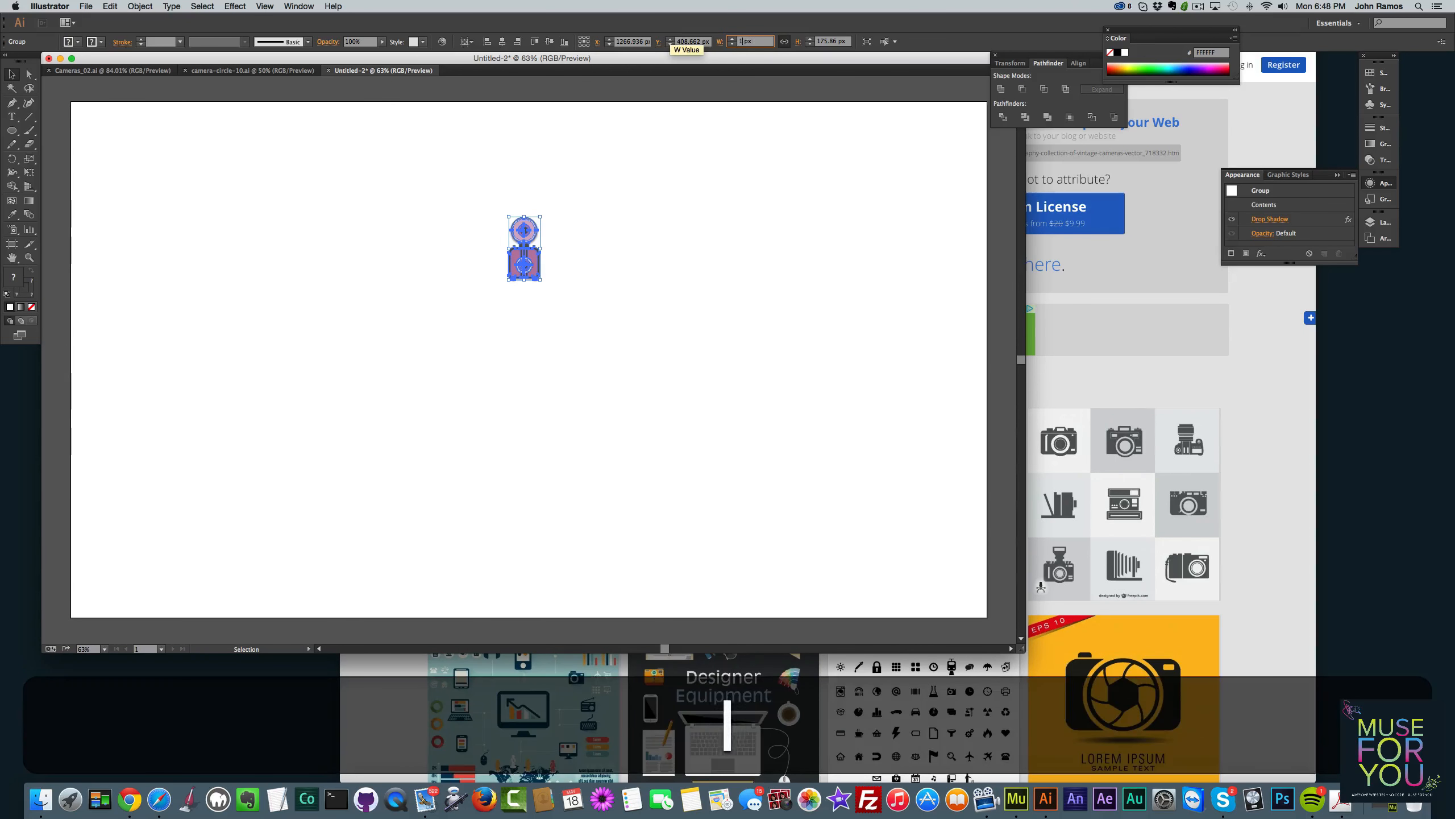
key(Return)
click(682, 204)
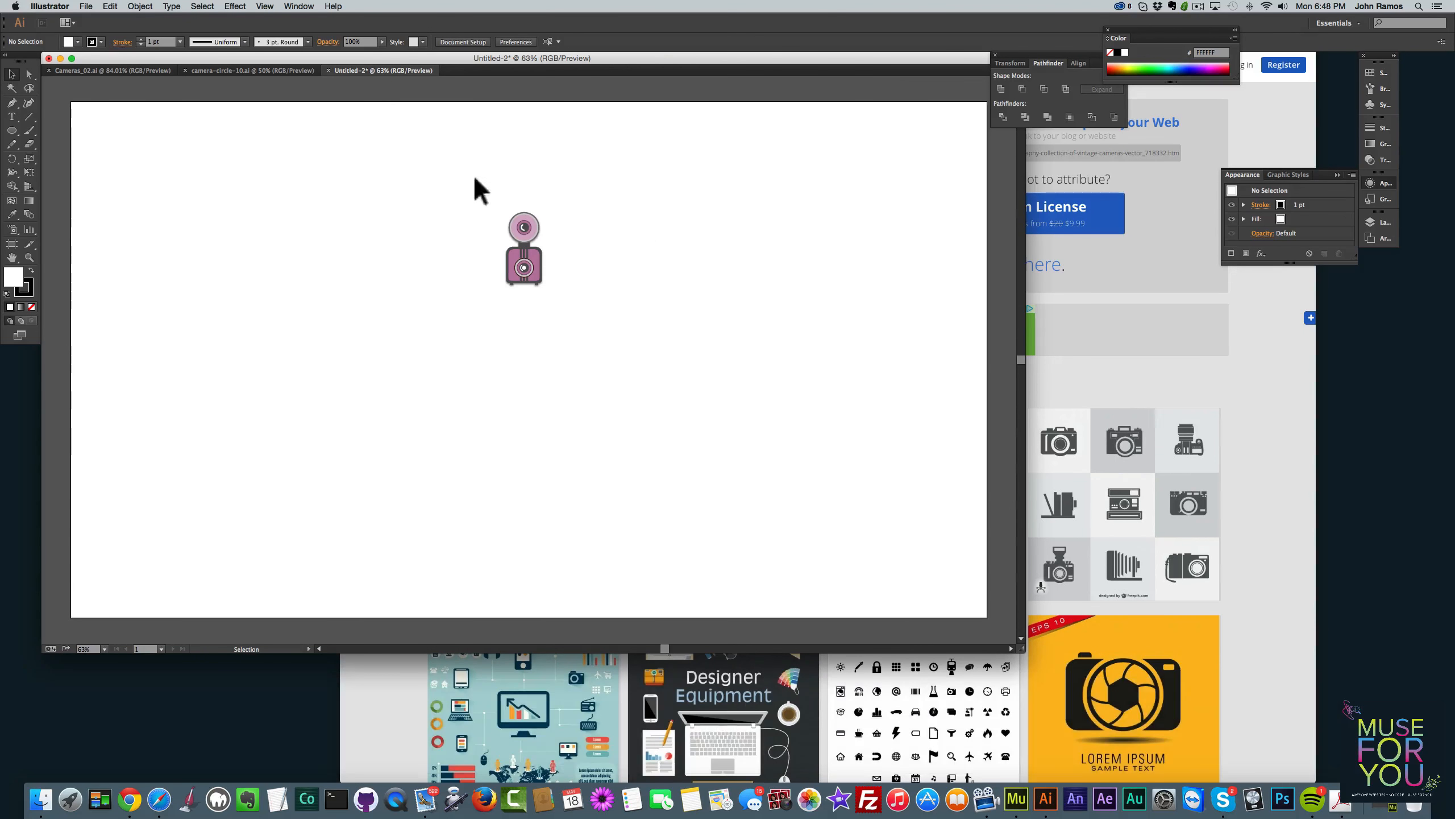
drag(475, 189, 569, 317)
click(585, 305)
Draw a circle below the camera with the Ellipse tool and set its width and height to 200 px
mouse_move(512, 58)
mouse_down()
mouse_move(623, 95)
mouse_move(528, 64)
mouse_up()
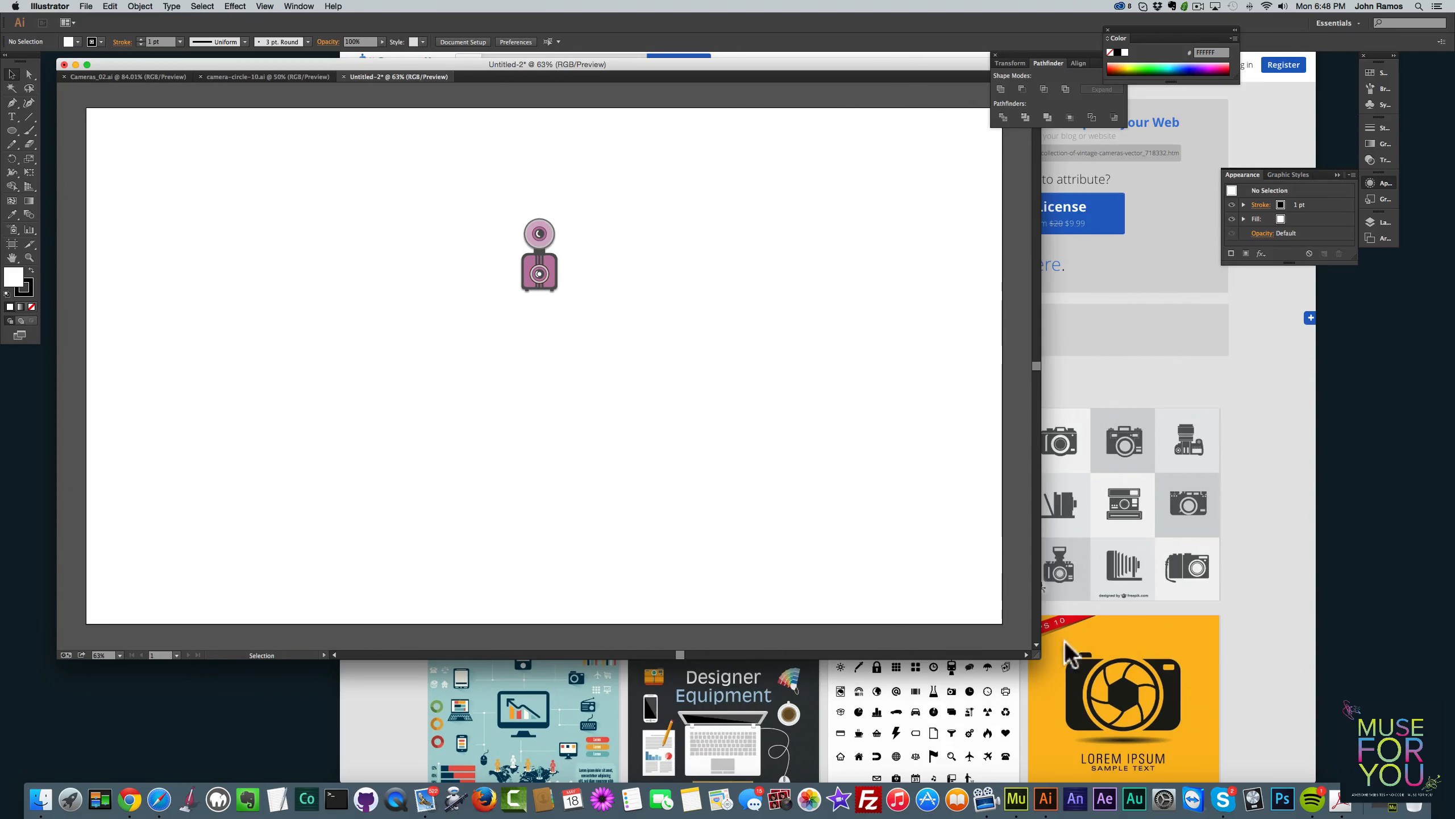
drag(1037, 655, 1144, 731)
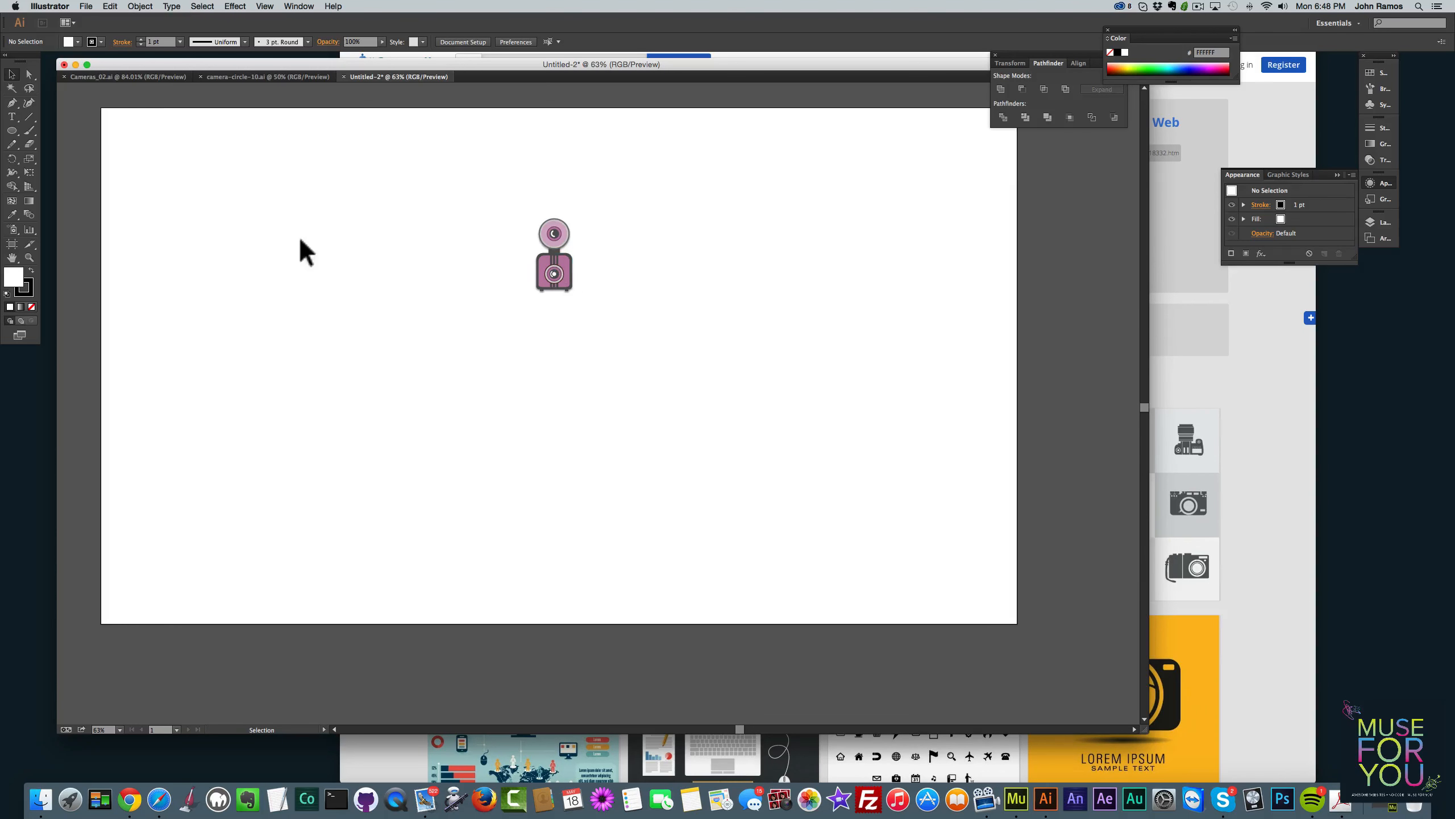
click(12, 132)
click(12, 132)
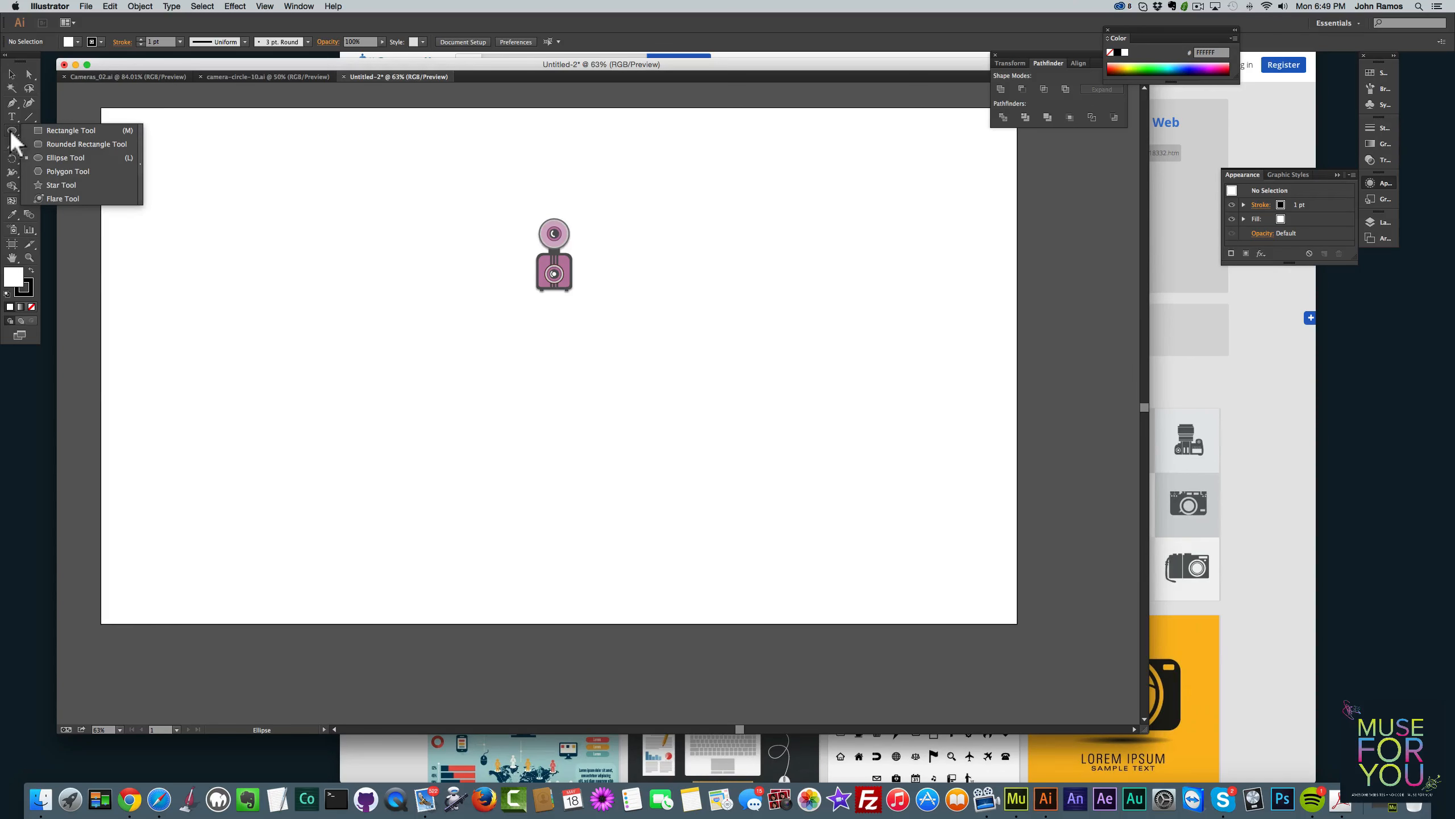
click(11, 132)
click(12, 131)
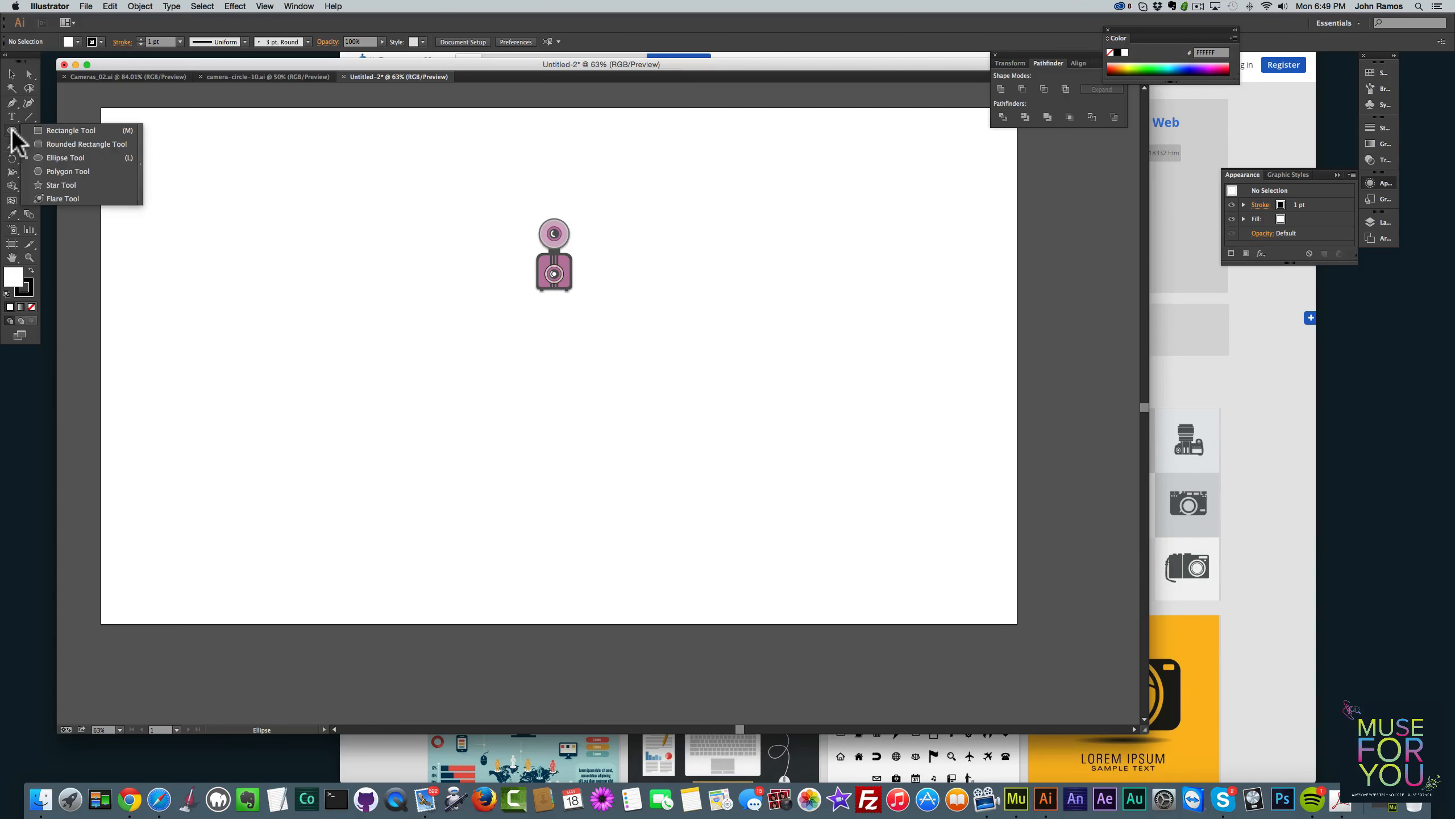
click(64, 158)
drag(449, 371, 534, 440)
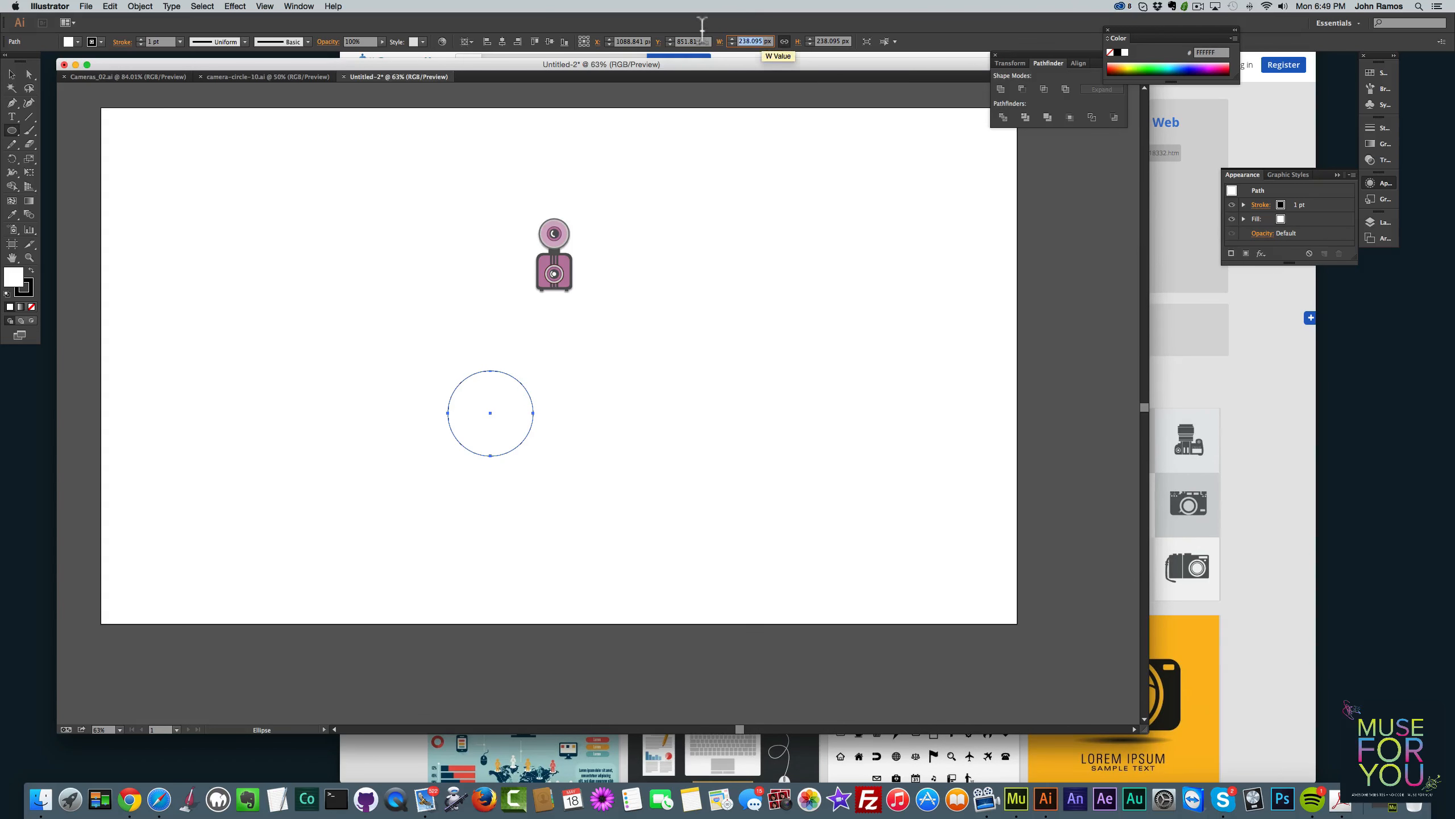
text(200)
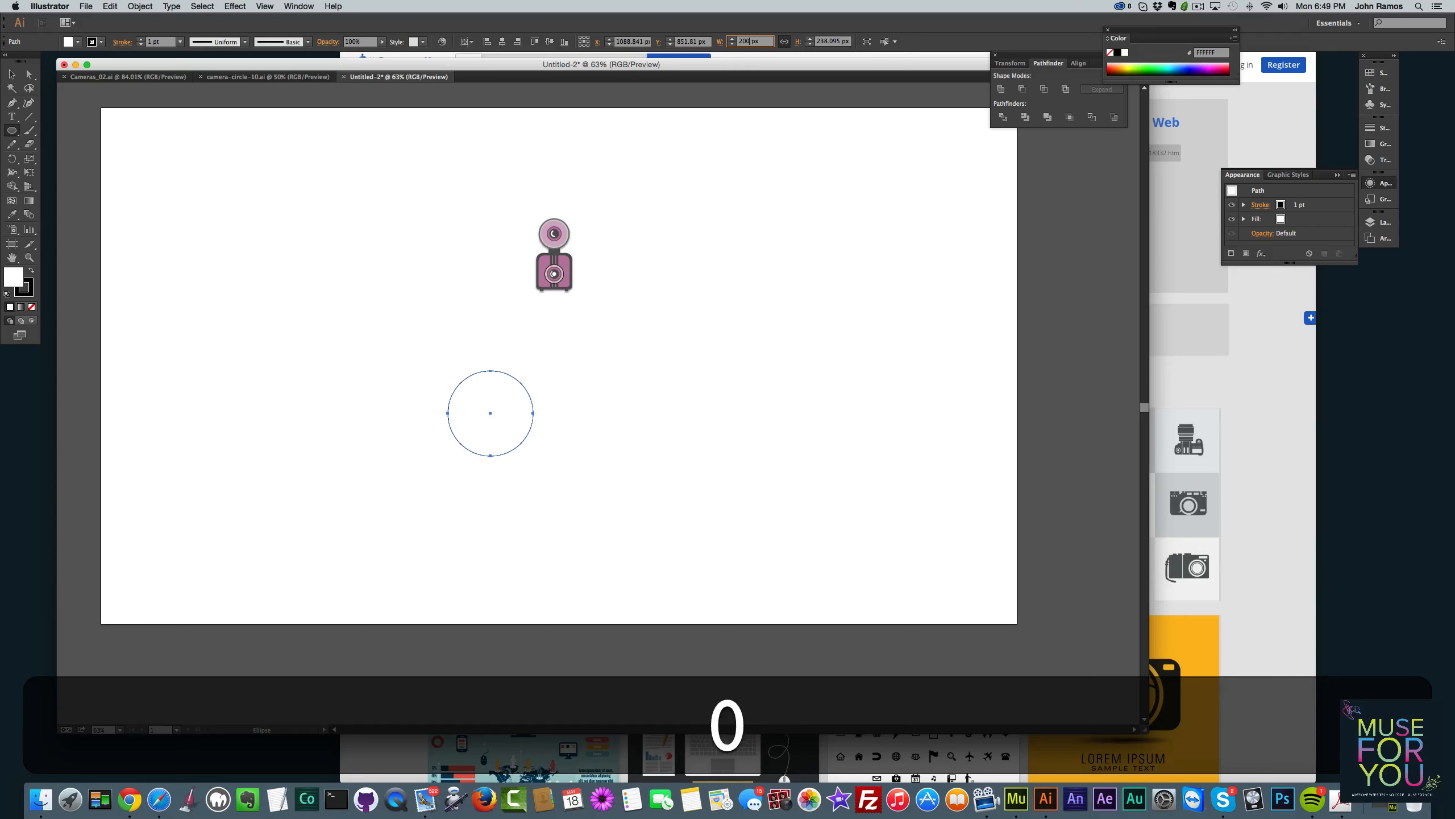
key(Return)
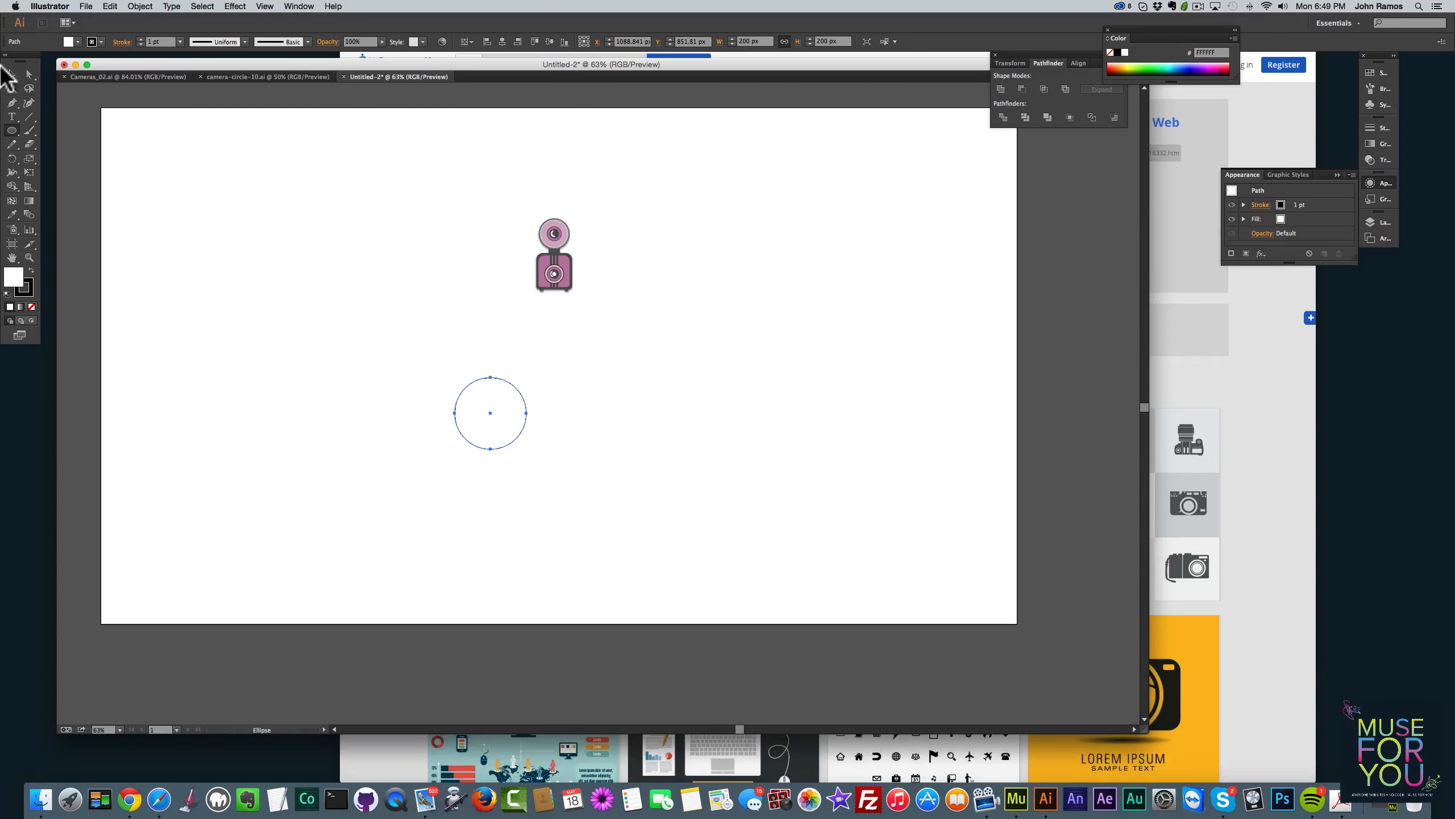
Move the circle just beneath the camera and centre both objects horizontally on the artboard
click(11, 73)
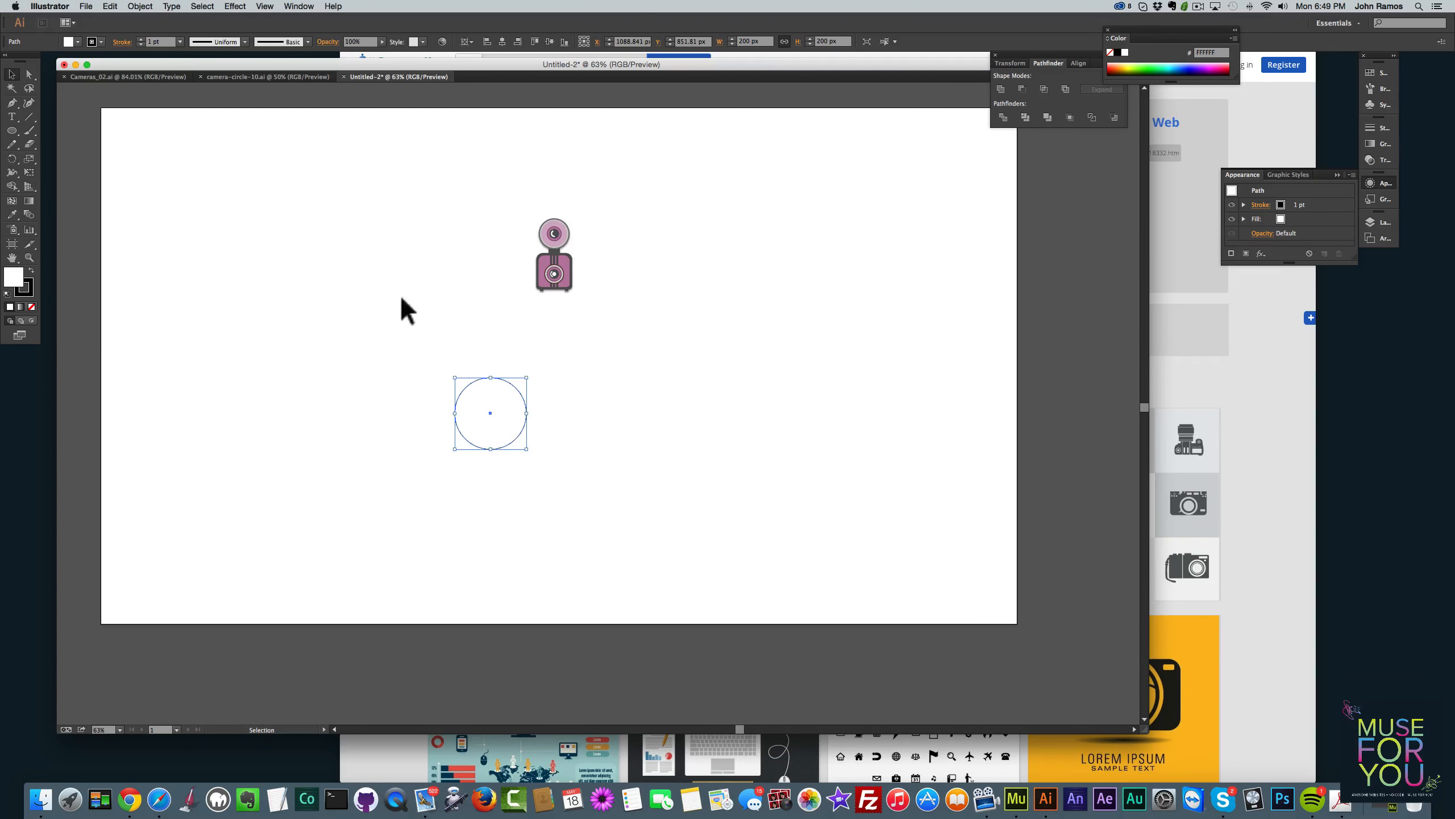
drag(486, 440, 548, 358)
drag(634, 413, 441, 232)
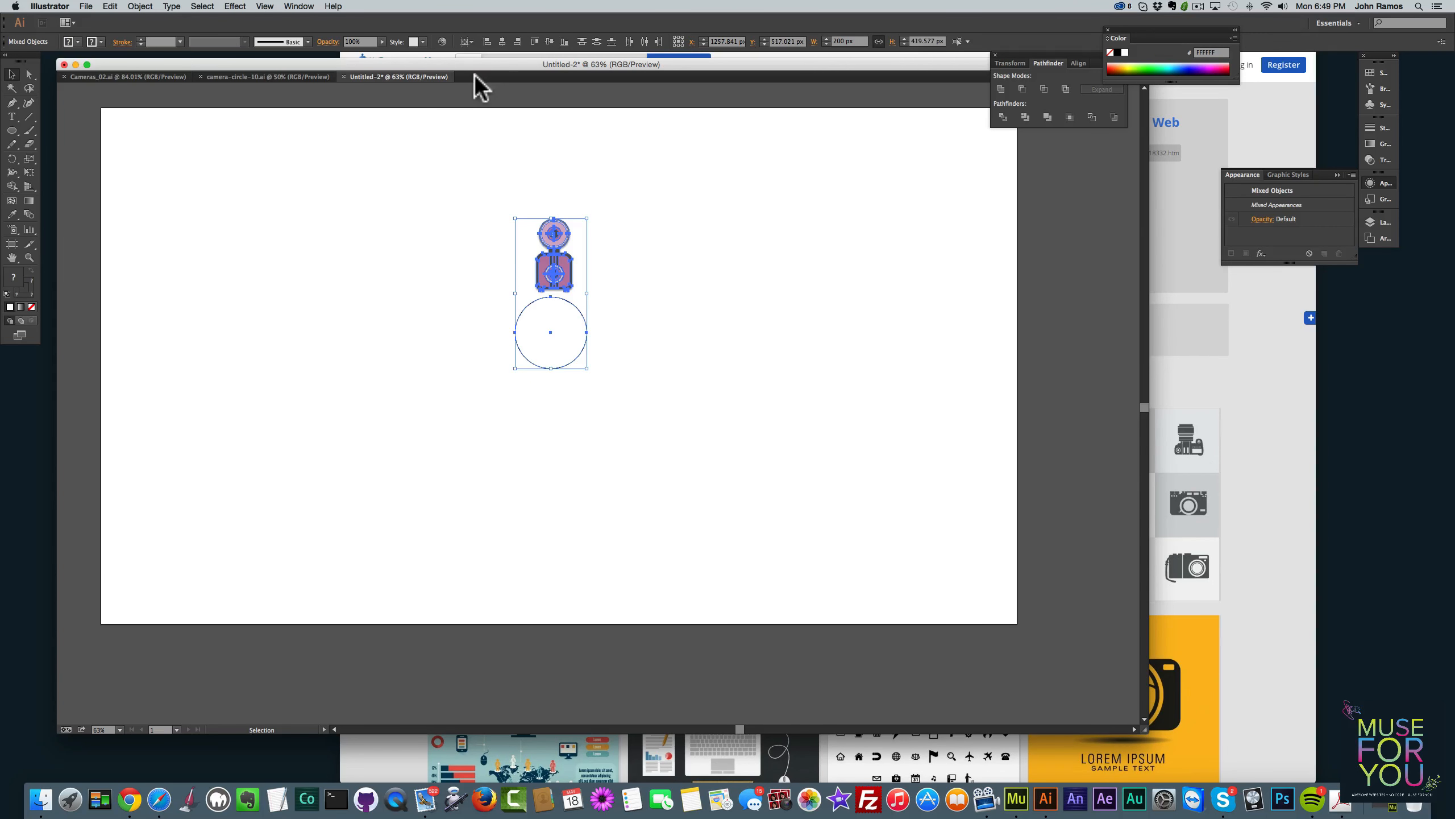
click(502, 41)
click(630, 319)
Nudge the circle up in small increments until its top edge meets the base of the camera
click(565, 356)
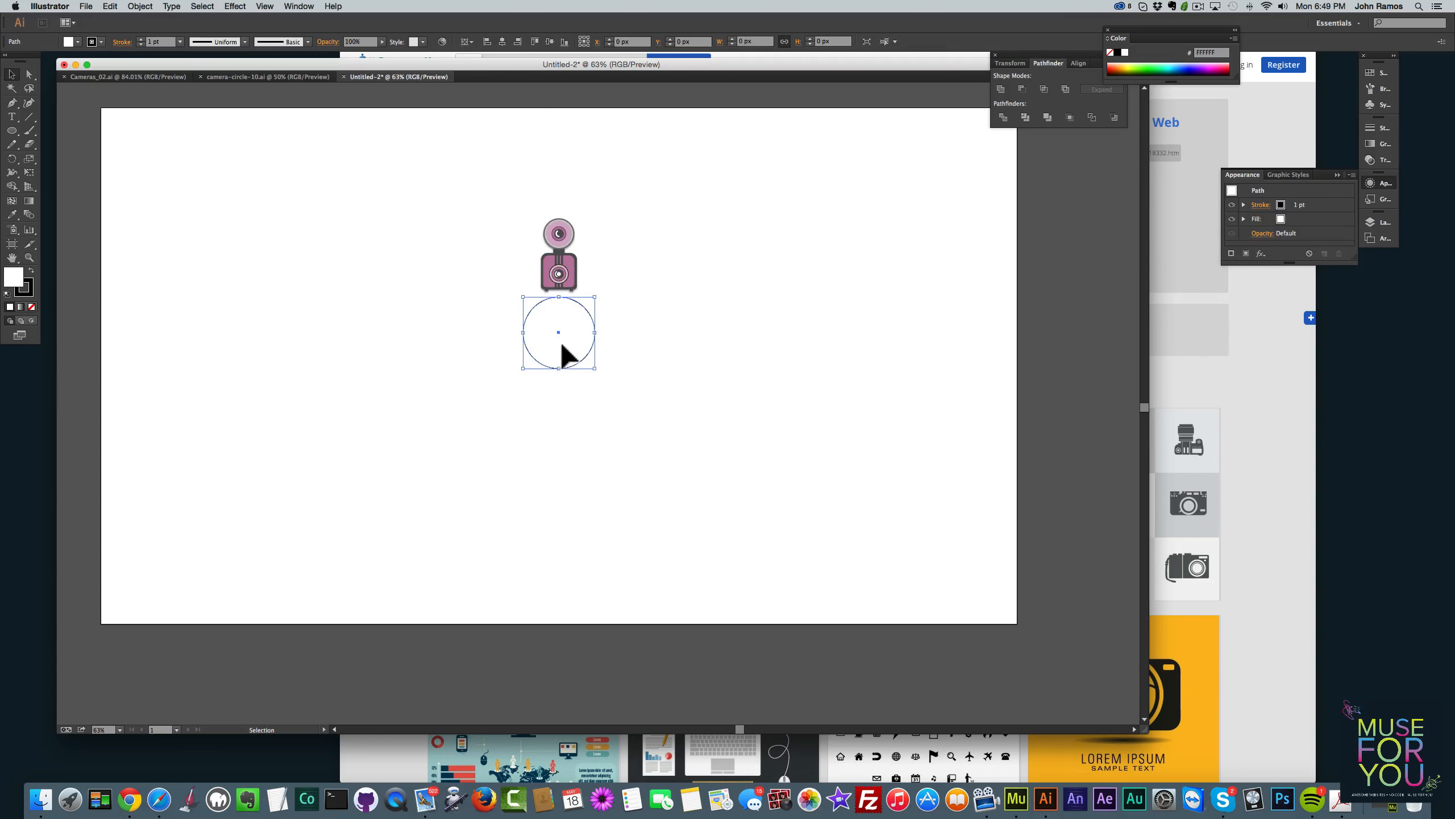
key(shift+Up)
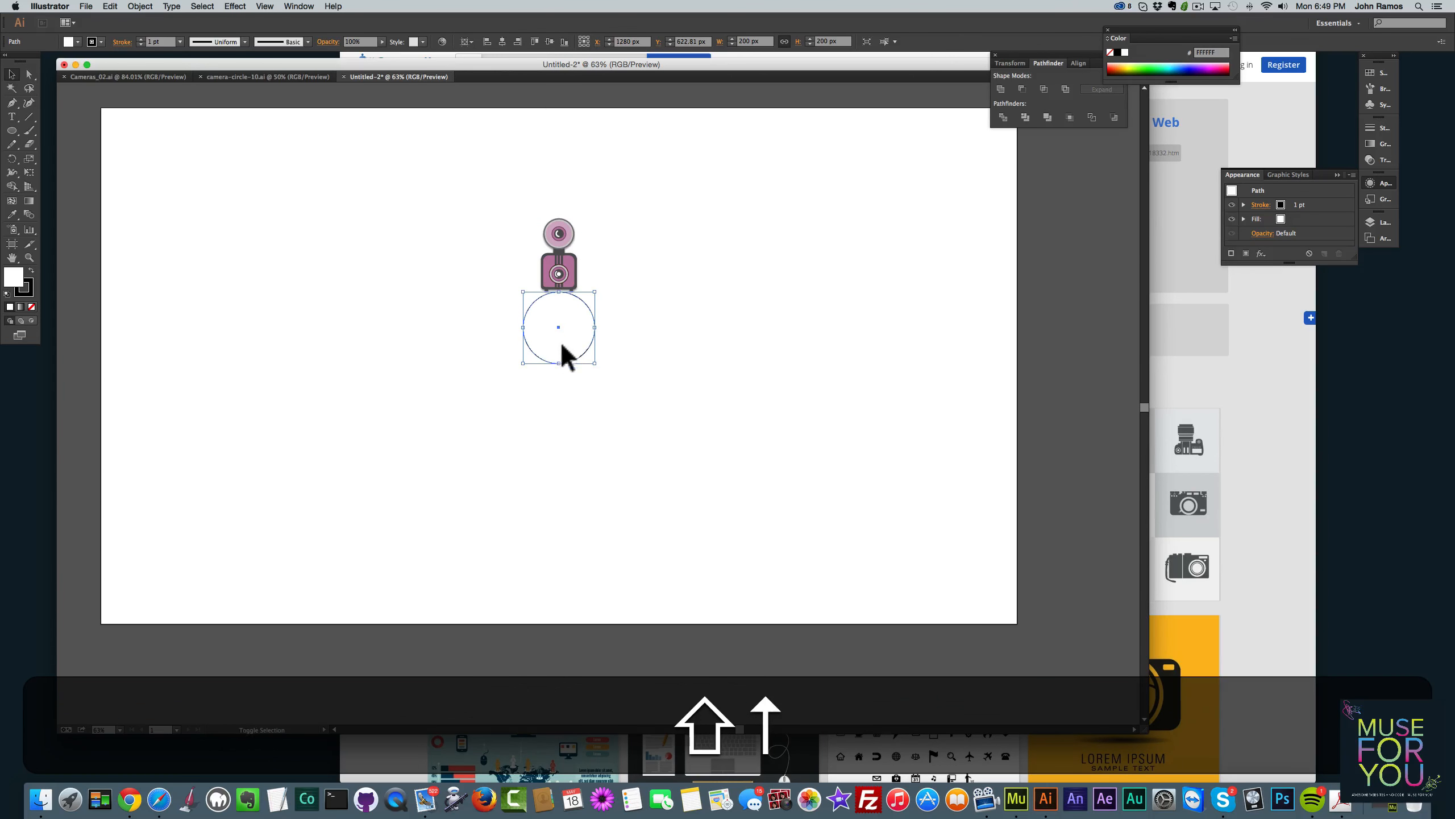
key(Up)
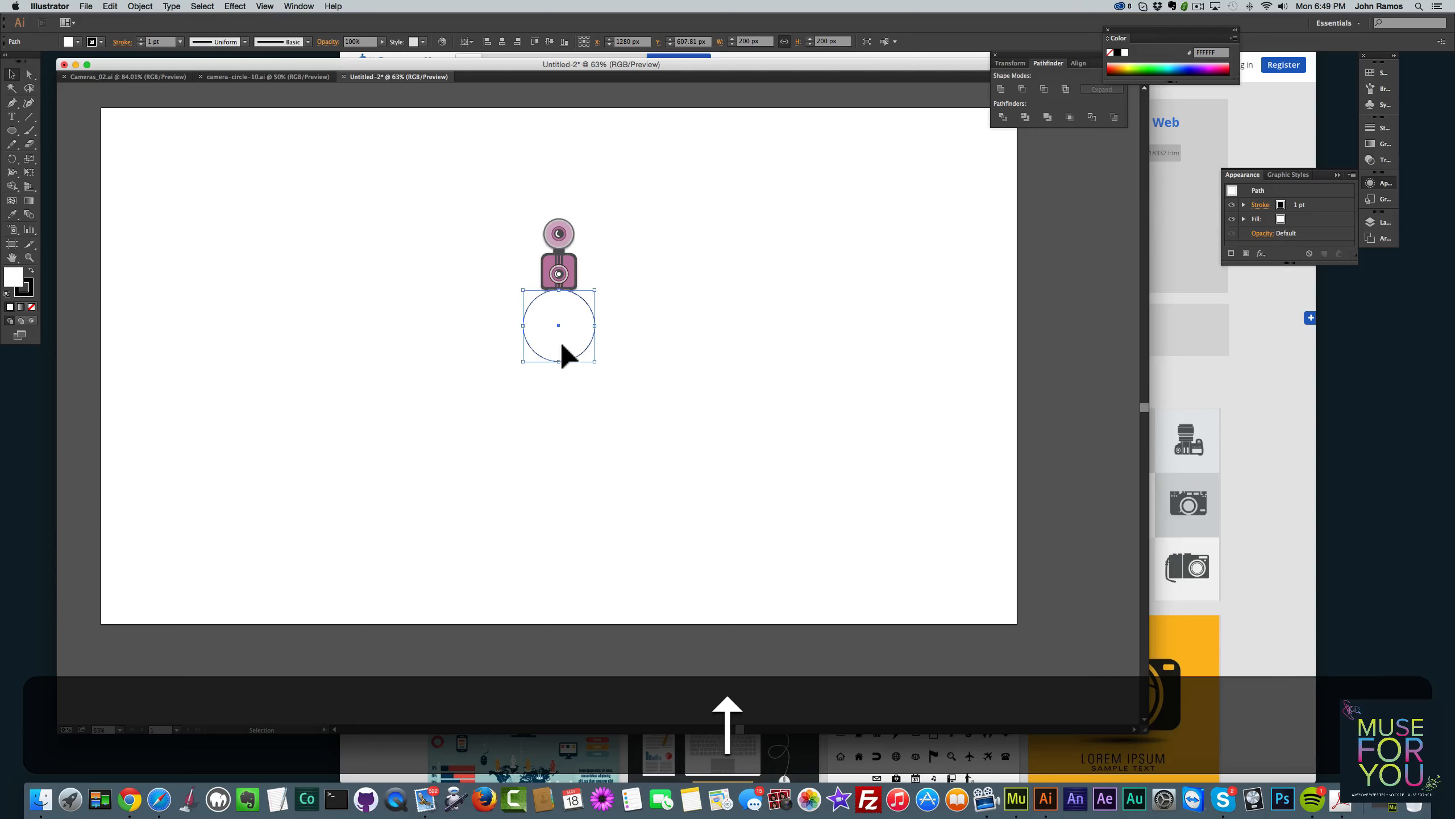
click(673, 356)
click(580, 336)
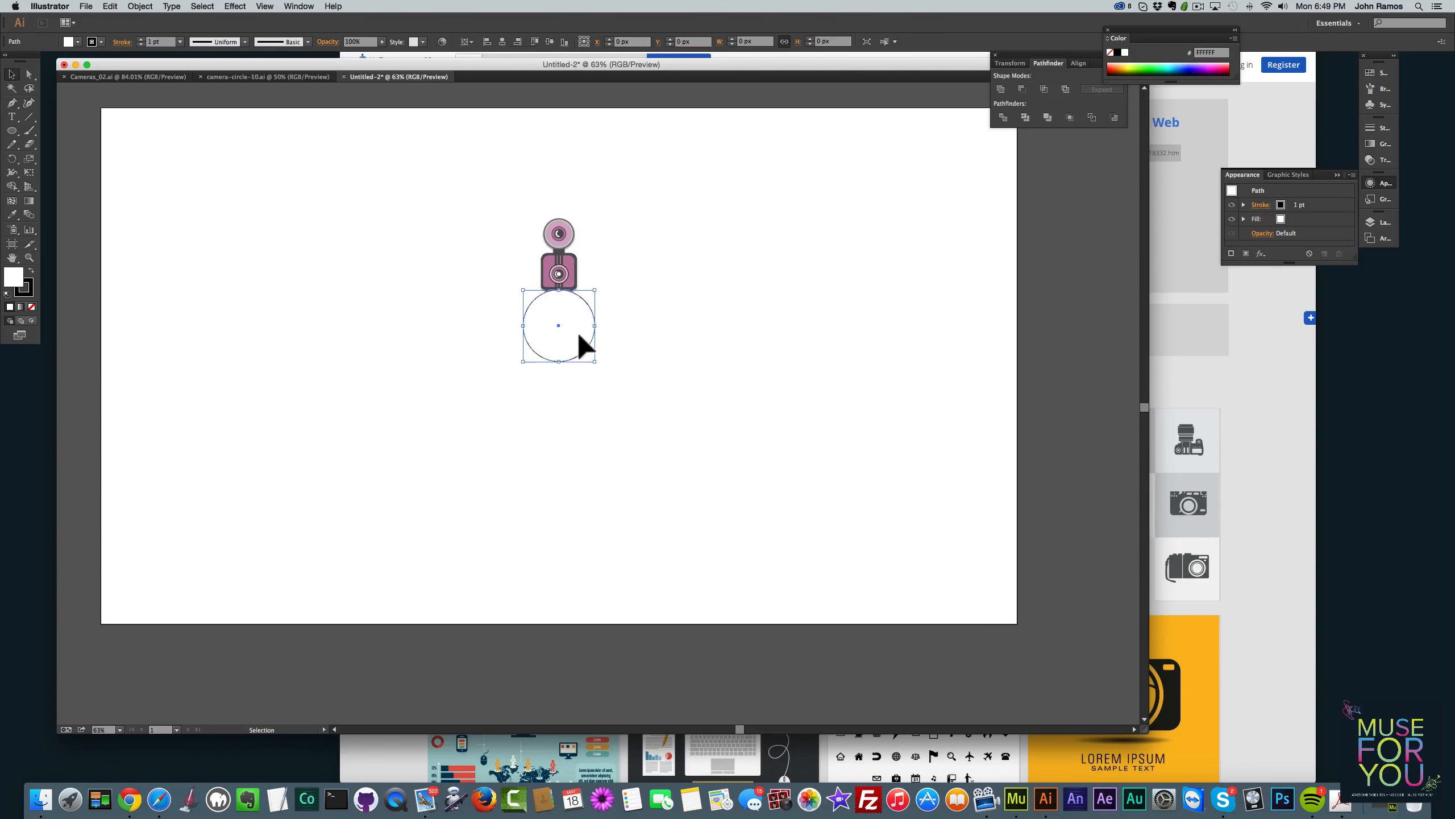
key(Down)
click(620, 335)
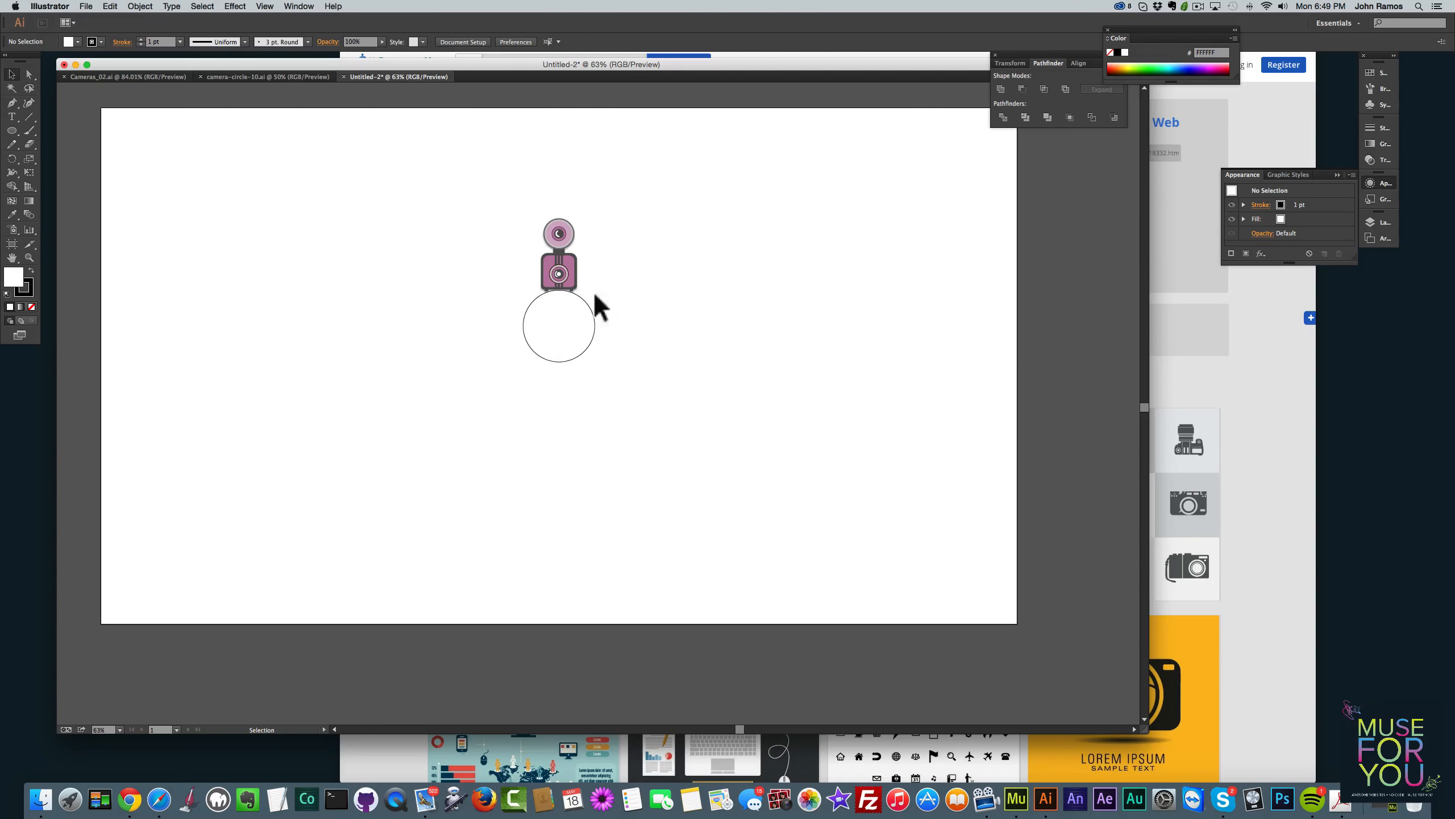
click(569, 318)
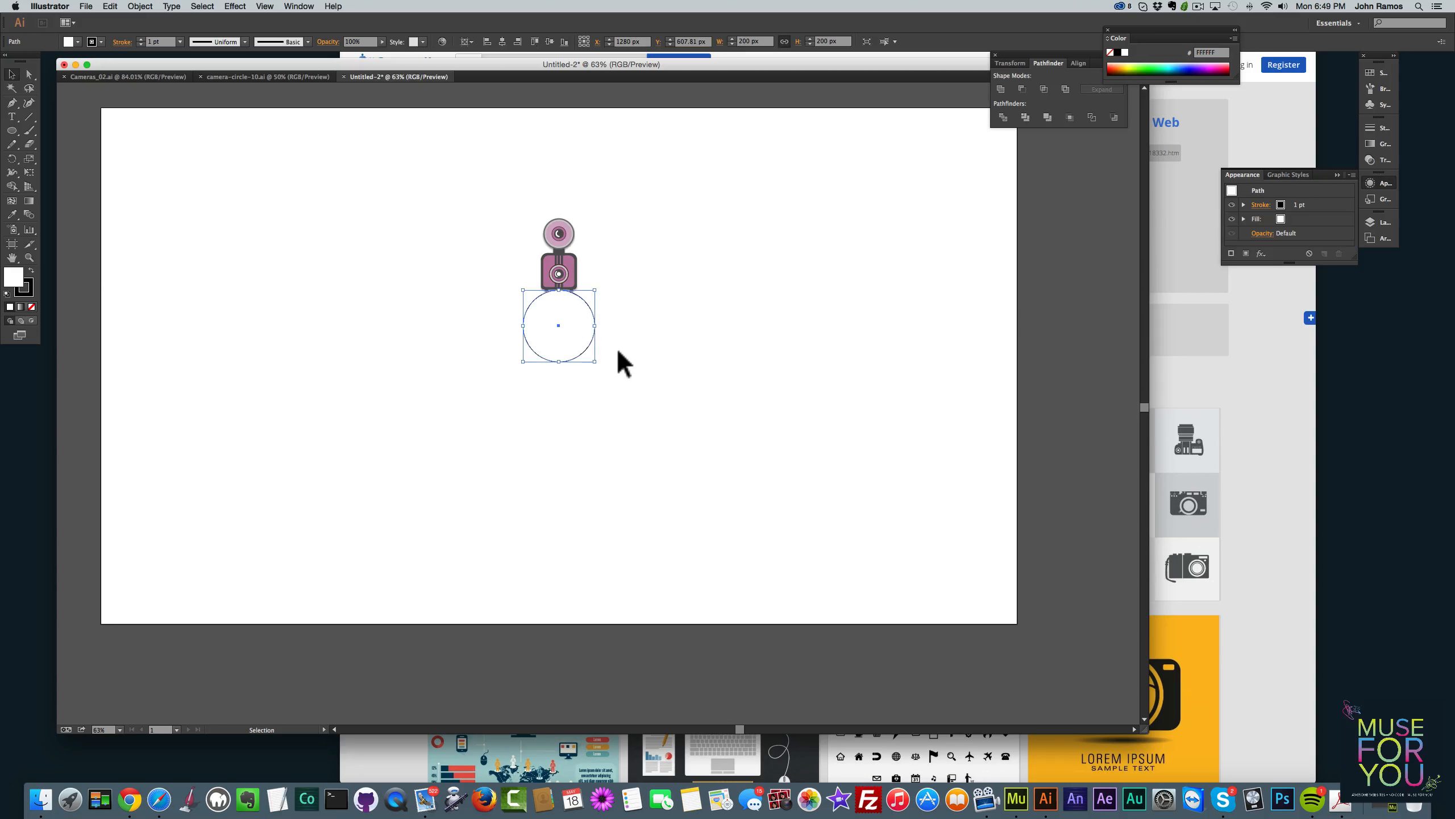
key(Up)
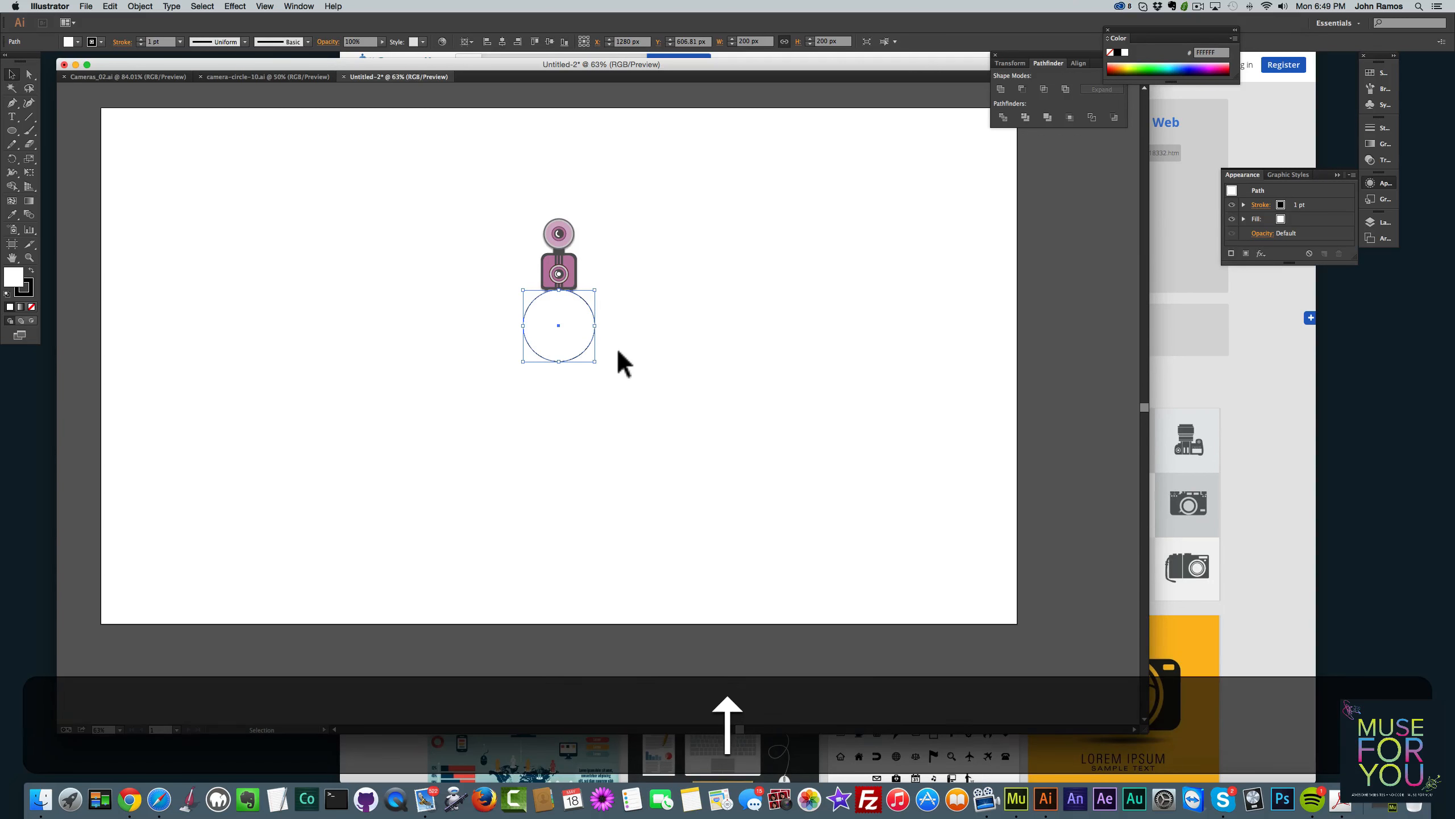
click(619, 352)
Select the camera and the circle together and activate the Rotate tool
click(552, 322)
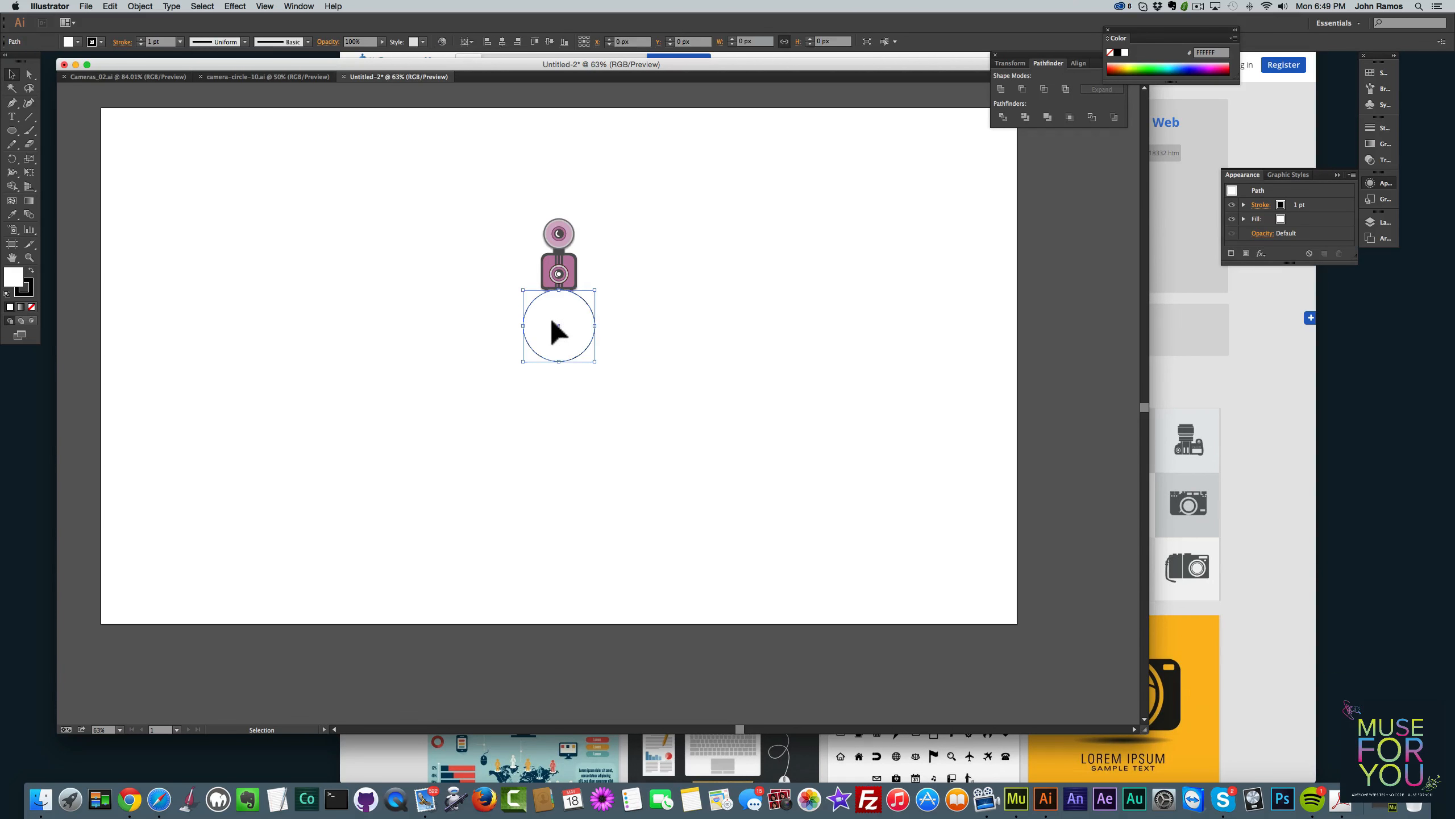
drag(651, 408, 483, 208)
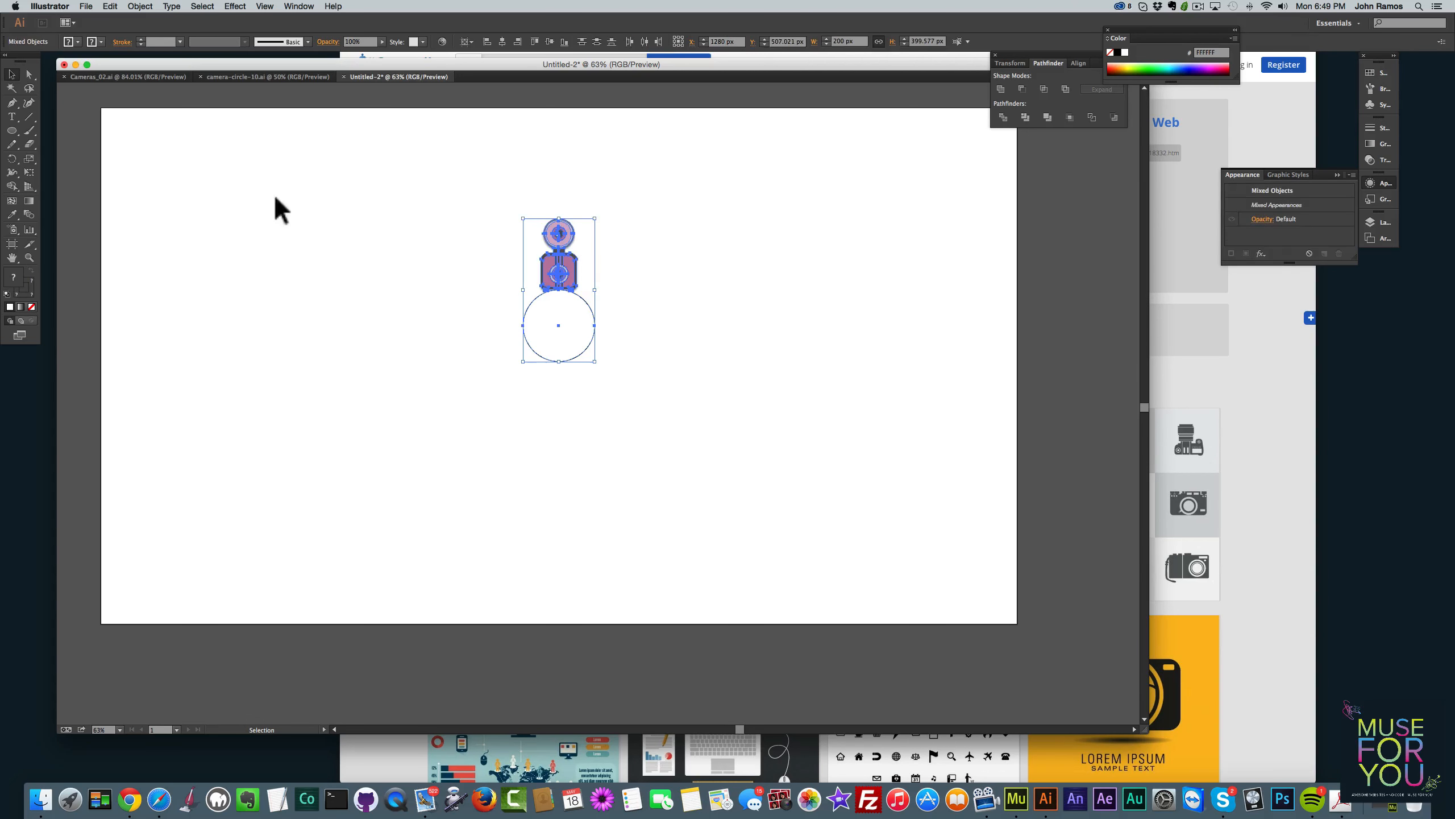
click(11, 158)
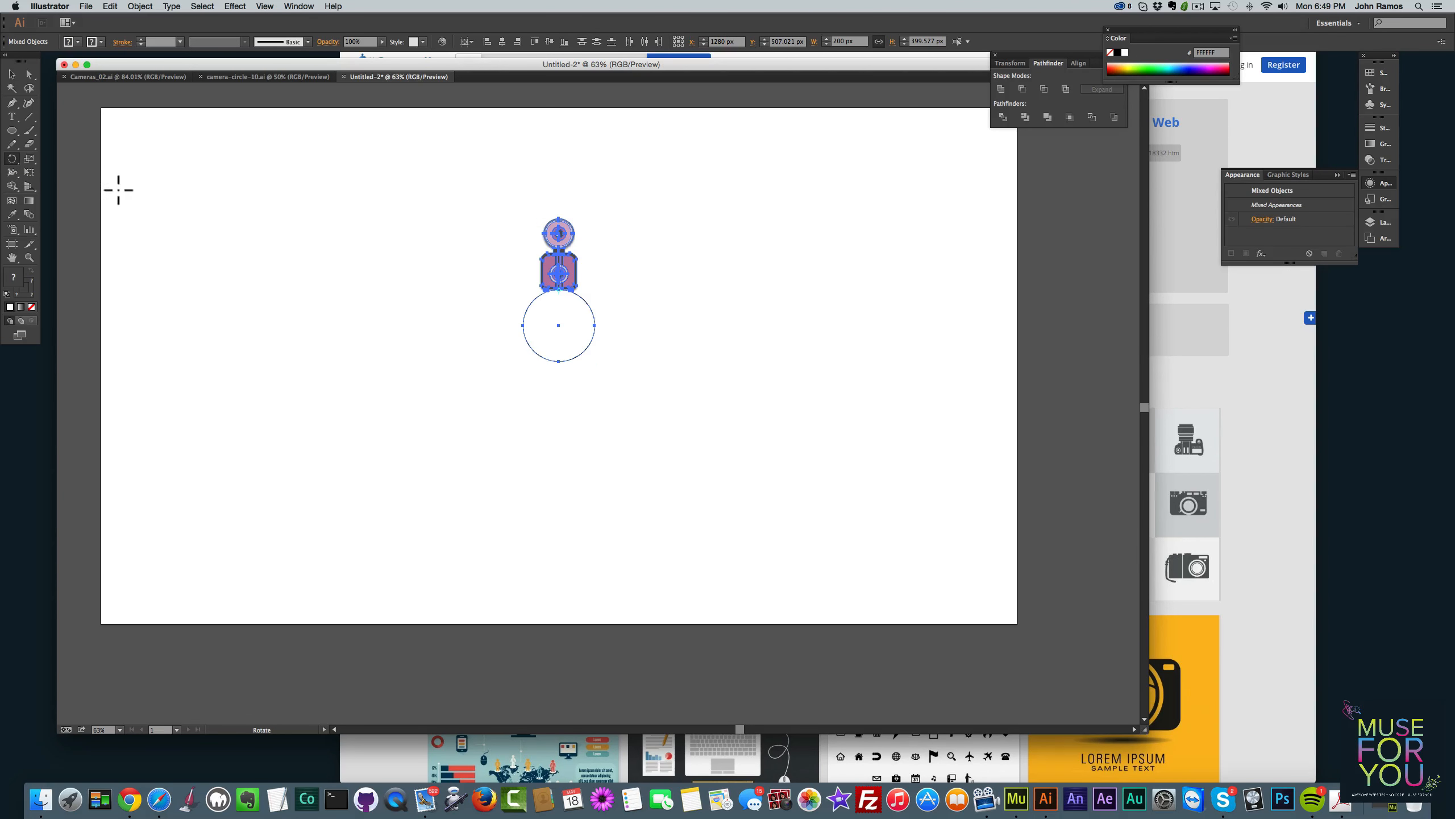
Copy the camera and circle around the circle's centre at an angle of 360/10, repeating the rotation until ten cameras form a ring
alt+click(559, 326)
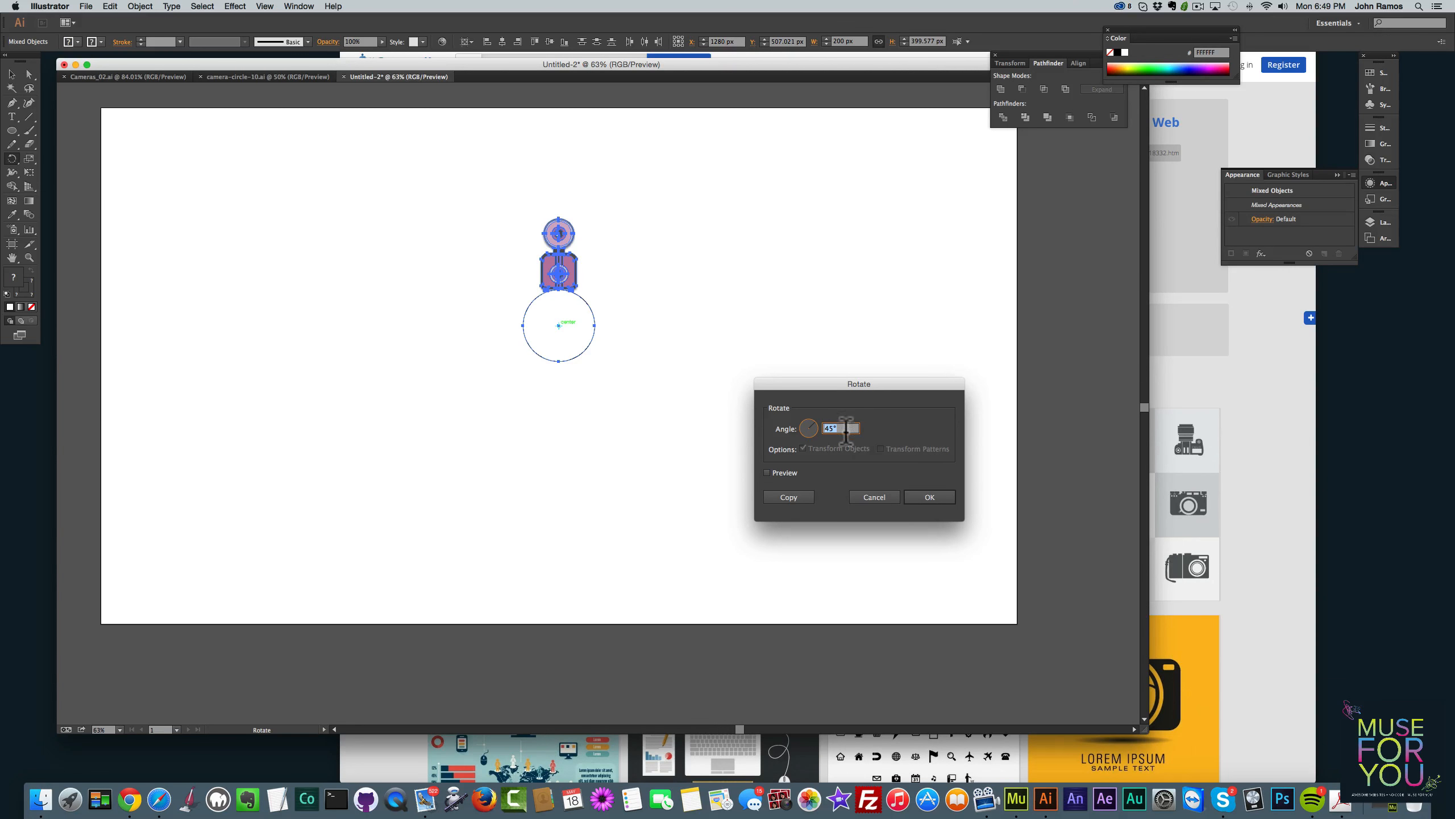
text(360/10)
click(791, 497)
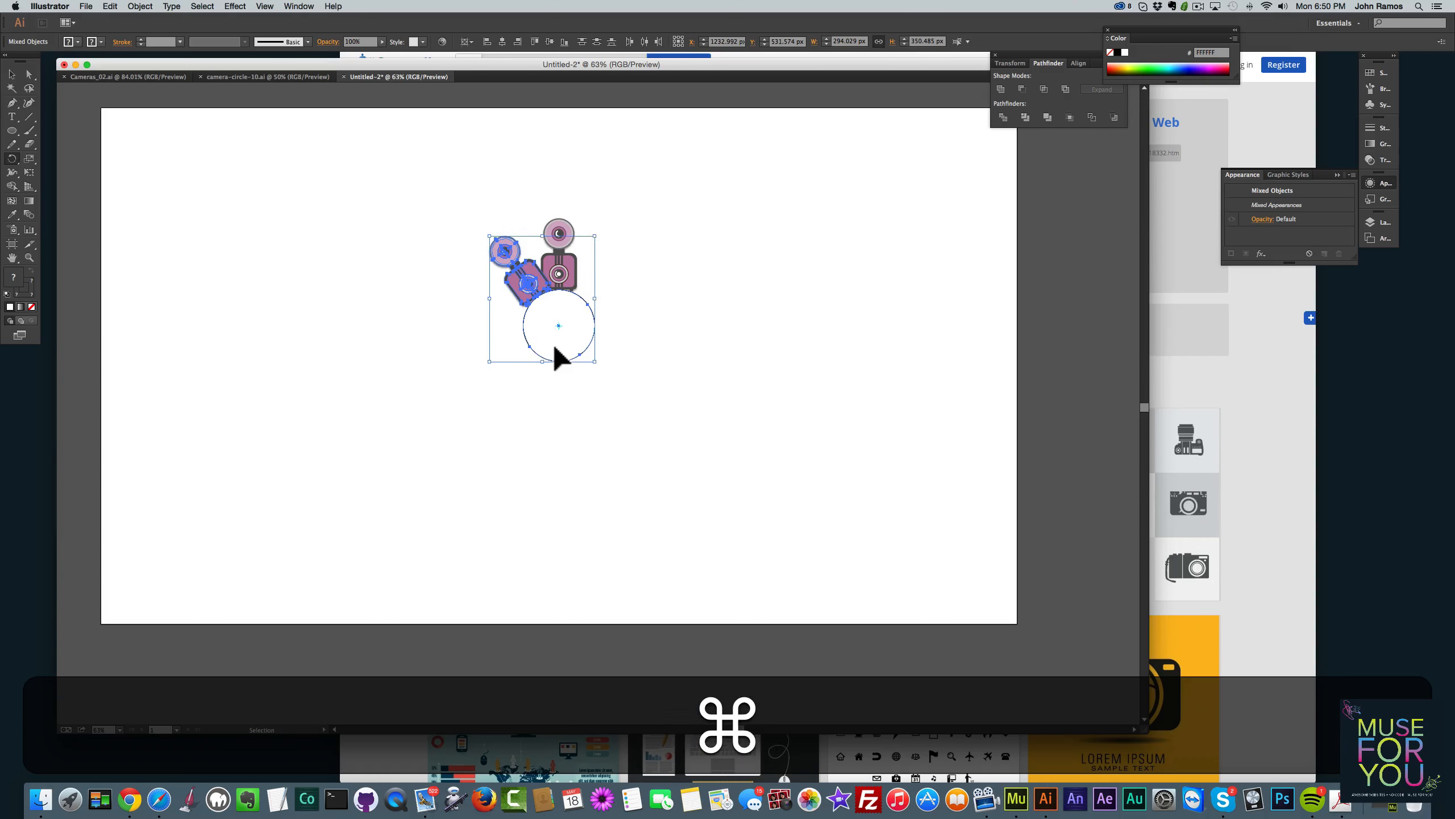
key(super+d)
key(super+d)
key(super+d)
key(super+d)
key(super+d)
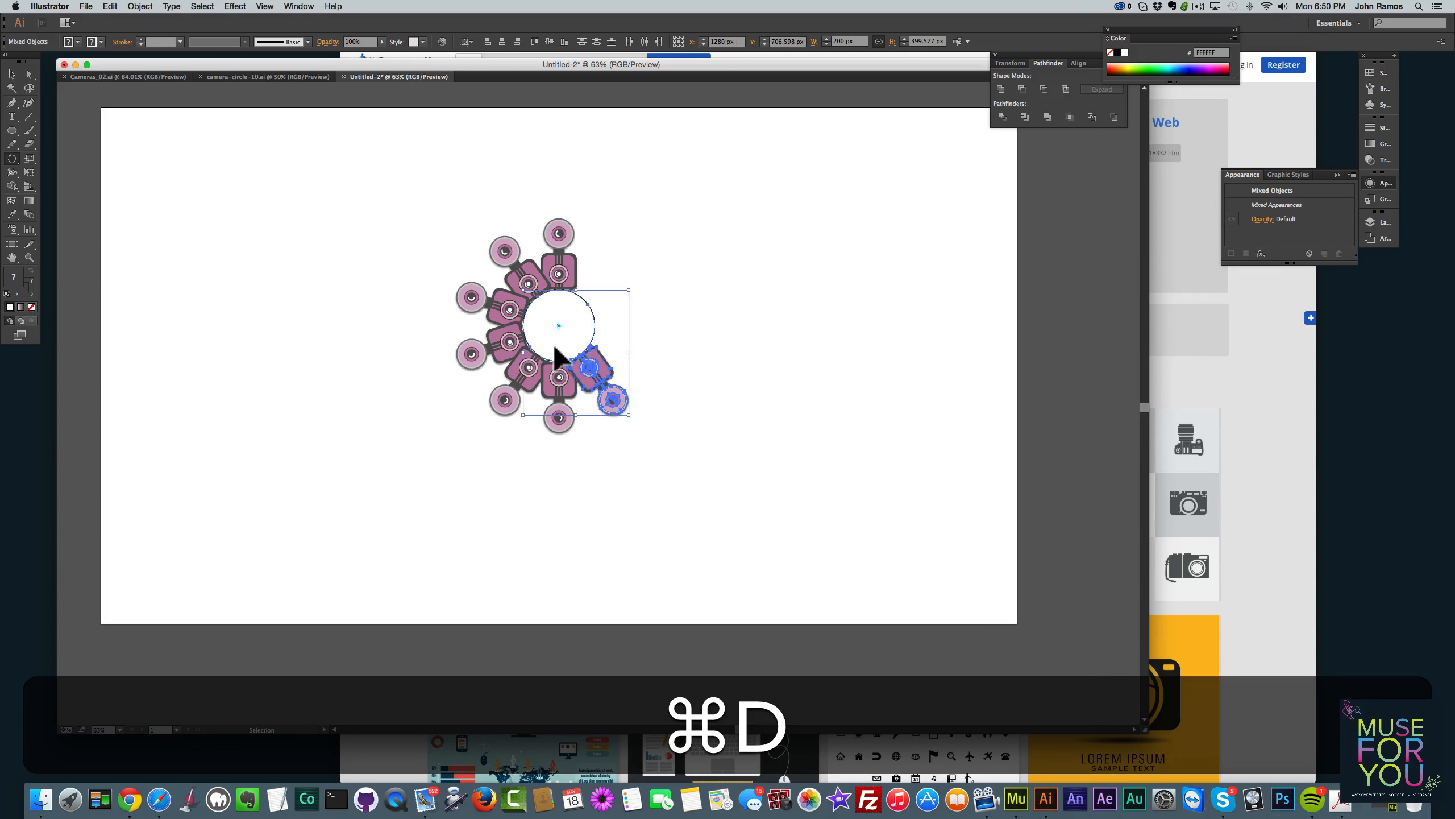
key(super+d)
key(super+d)
key(super+d)
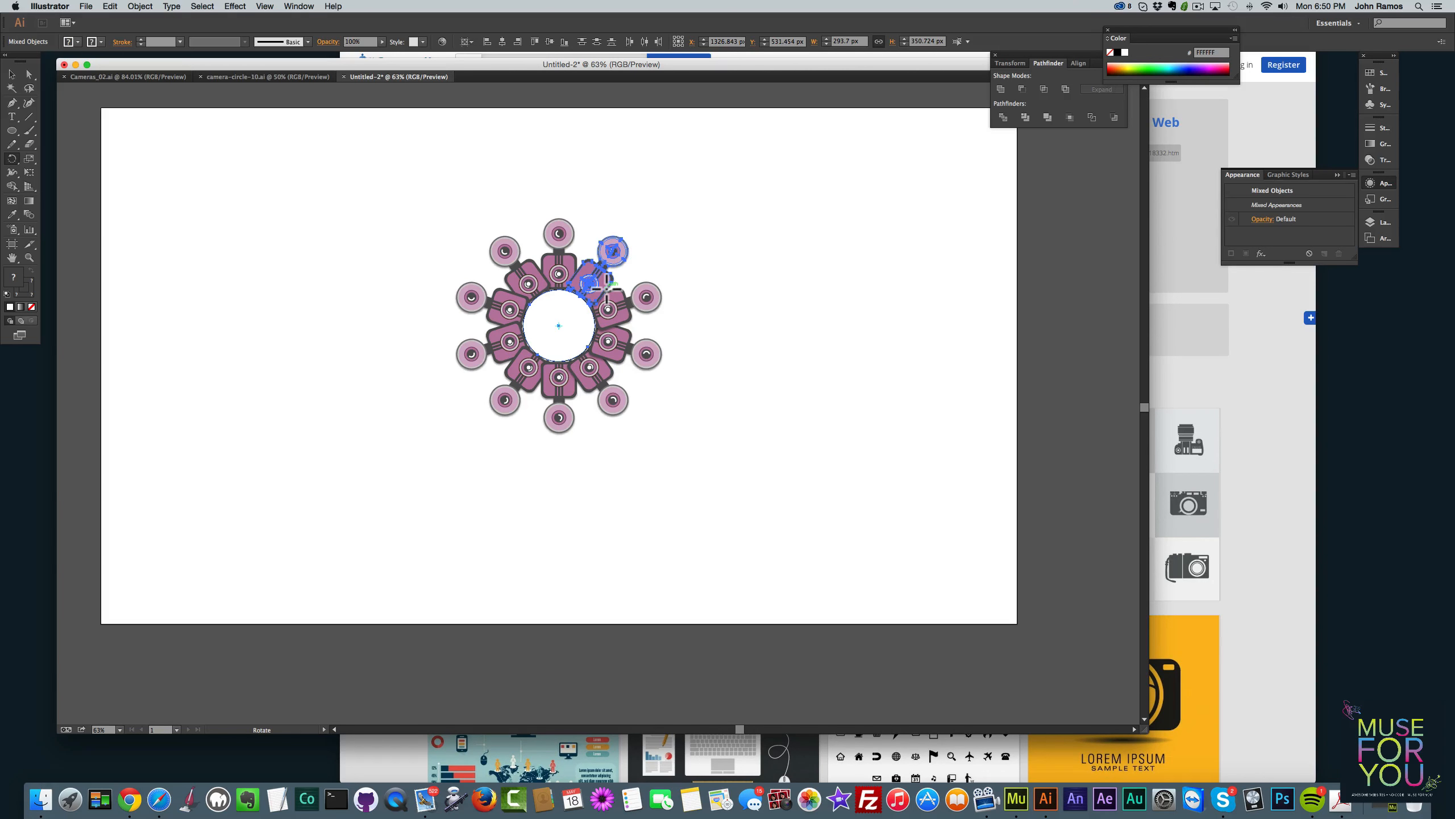
Undo all the rotated copies back to the single camera and circle
key(super+z)
key(super+z)
key(super+z)
key(super+z)
key(super+z)
key(super+z)
key(super+z)
key(super+z)
key(super+z)
key(super+z)
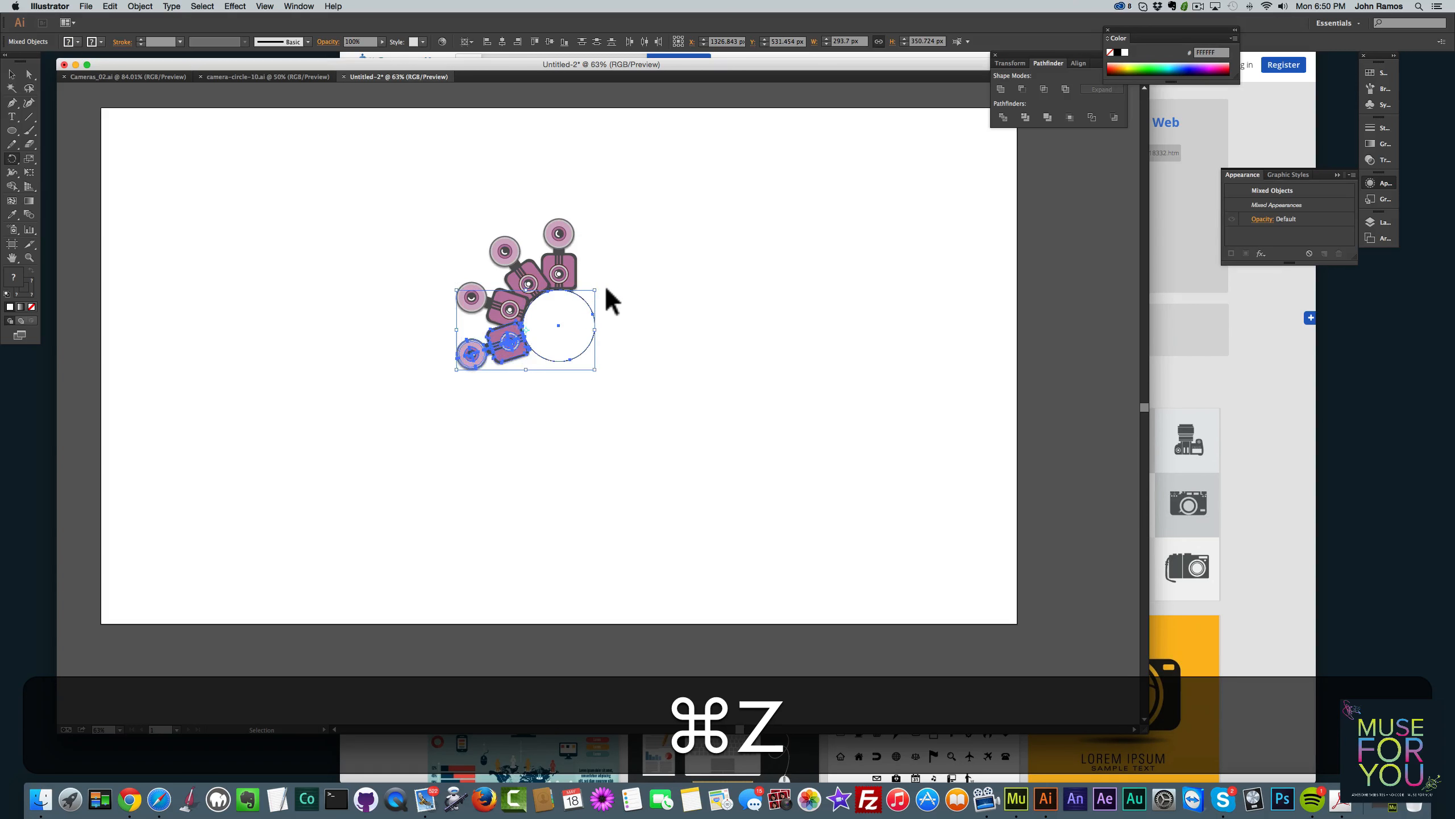
key(super+z)
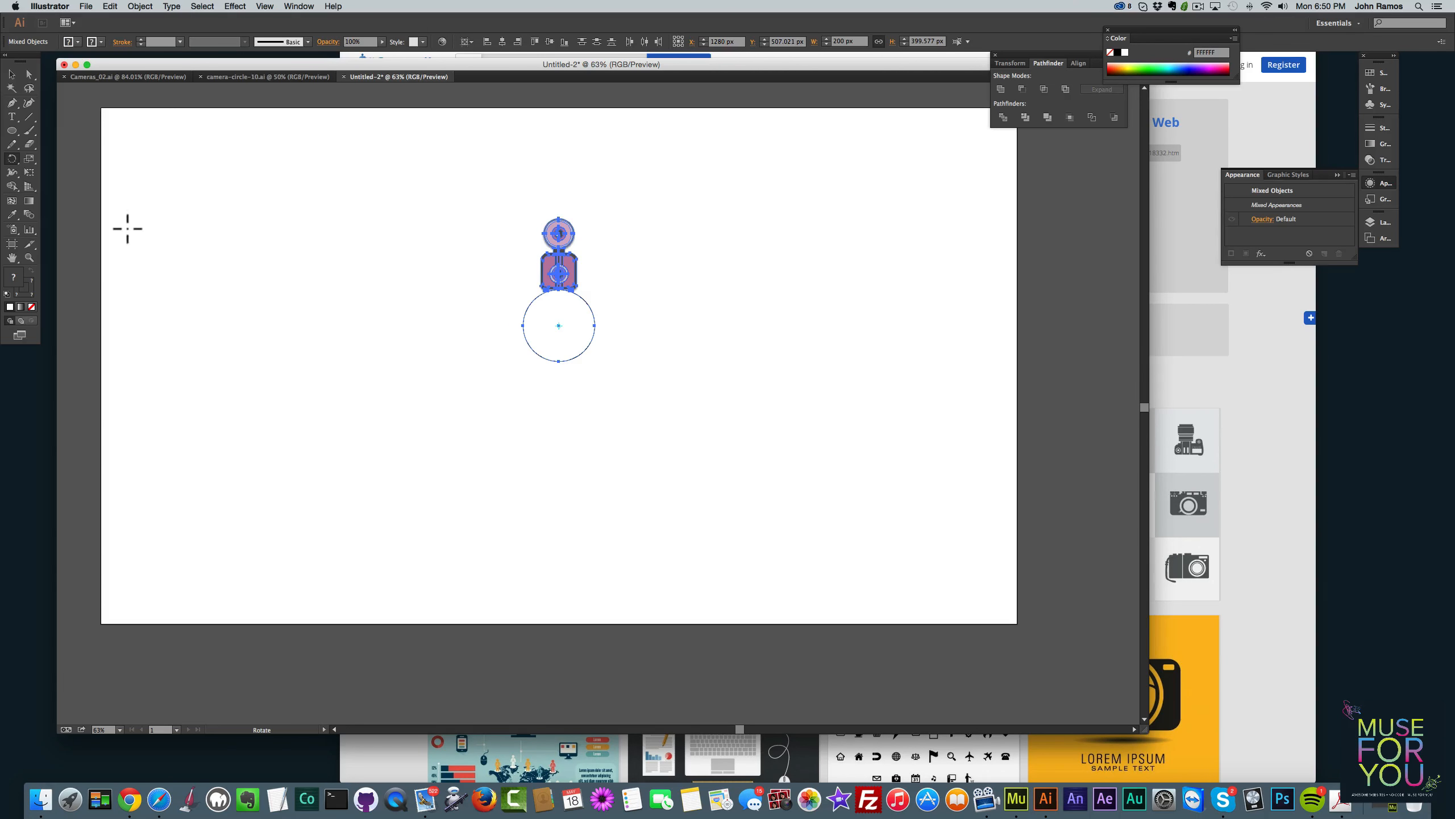
Make a copy of the camera and circle rotated by 360/8 about the circle's centre
key(alt)
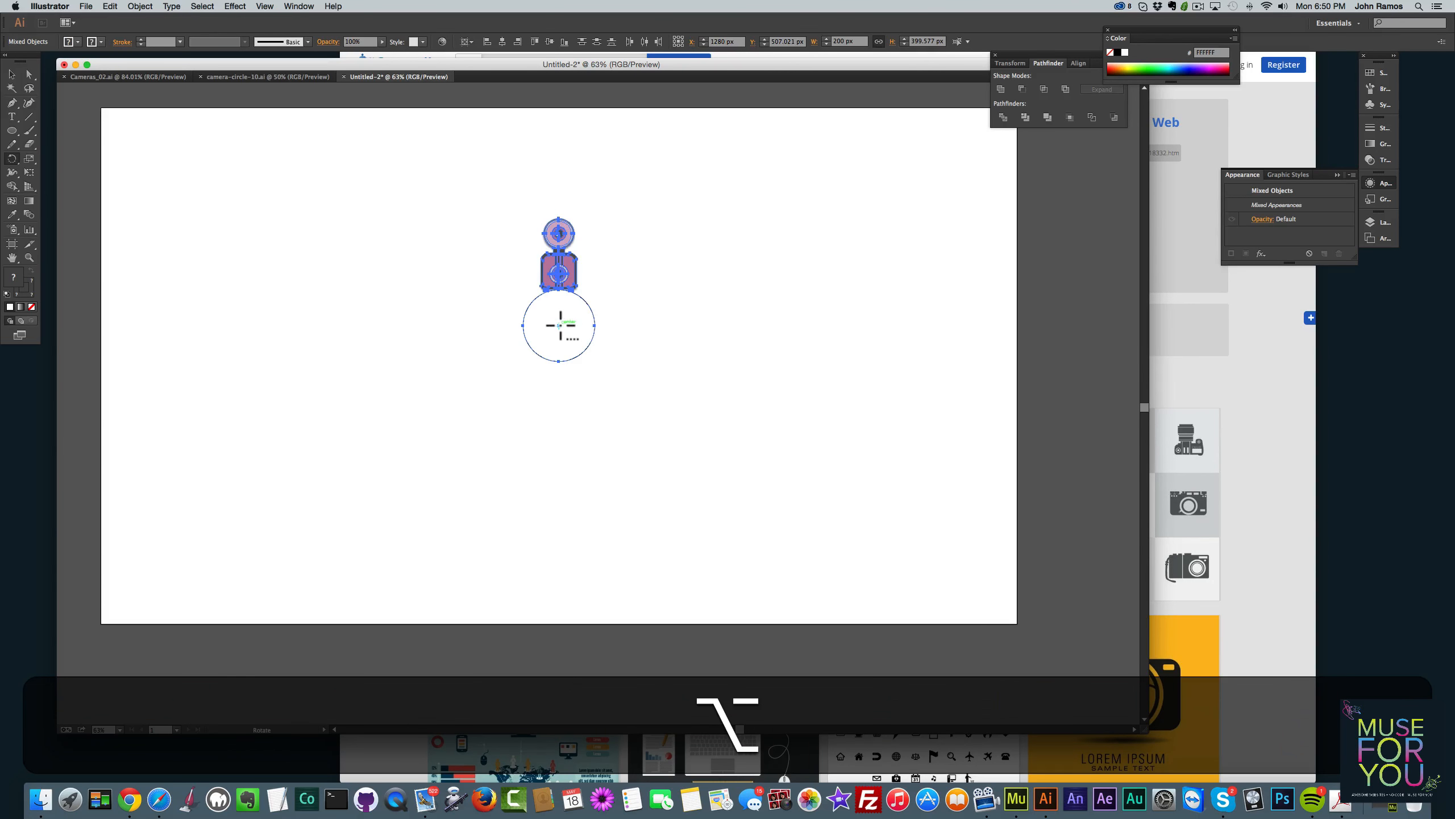
alt+click(560, 325)
text(3)
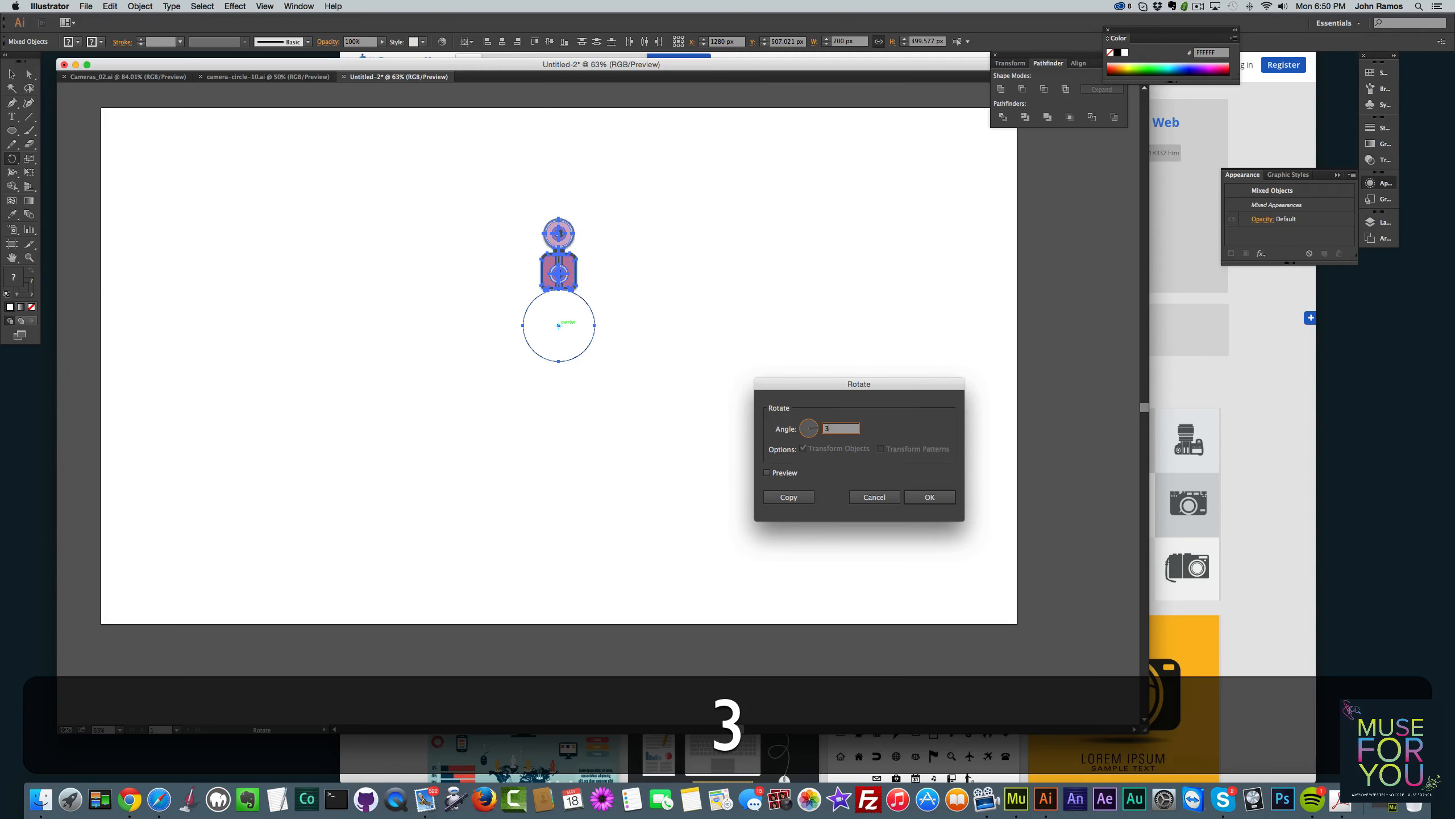
text(60/8)
click(794, 496)
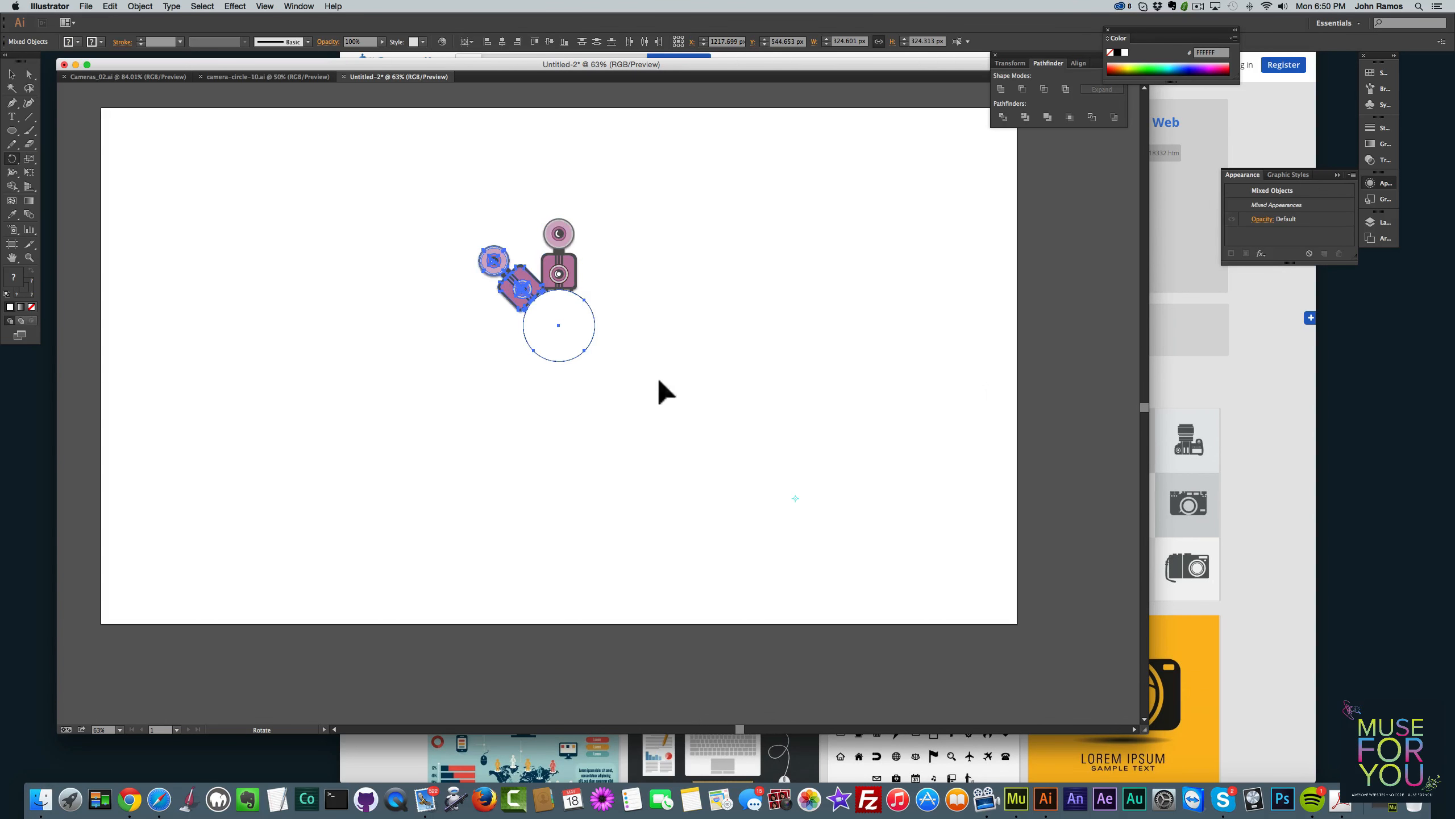
Repeat the rotated copy until eight evenly spaced cameras surround the circle
key(super+d)
key(super+d)
key(super+d)
key(super+d)
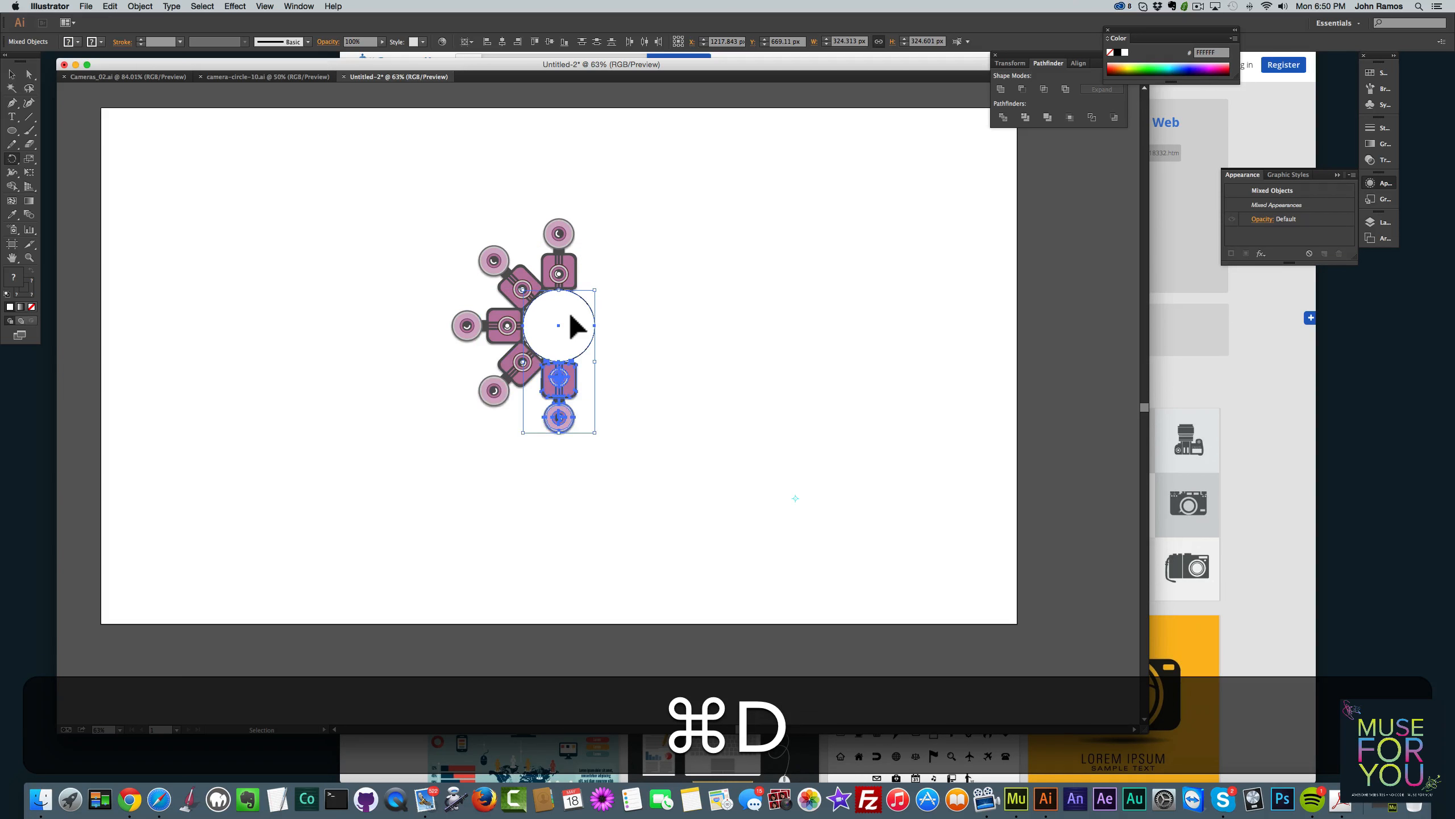
key(super+d)
key(super+d)
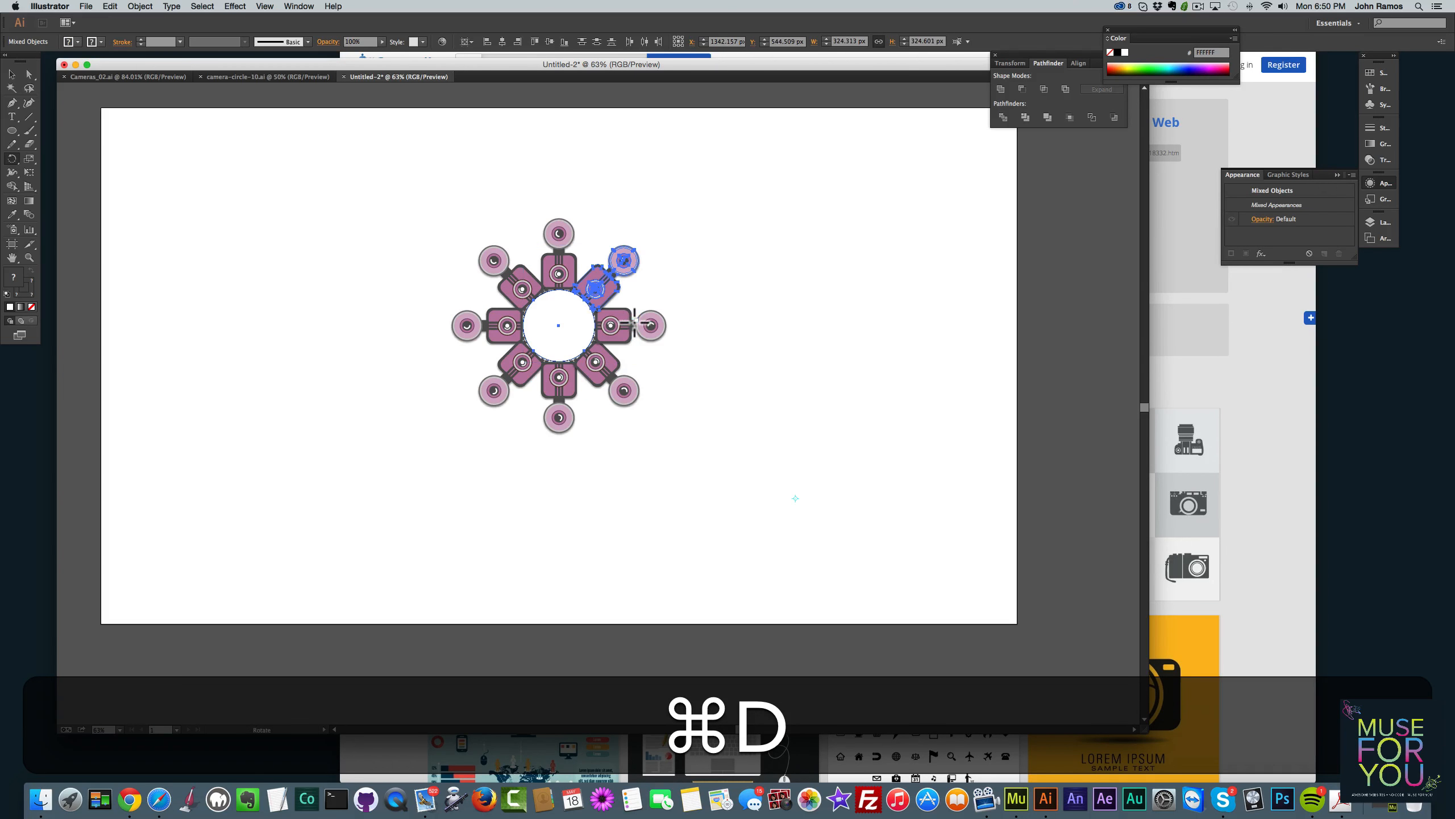
Delete the stacked circles at the centre of the camera ring
click(12, 74)
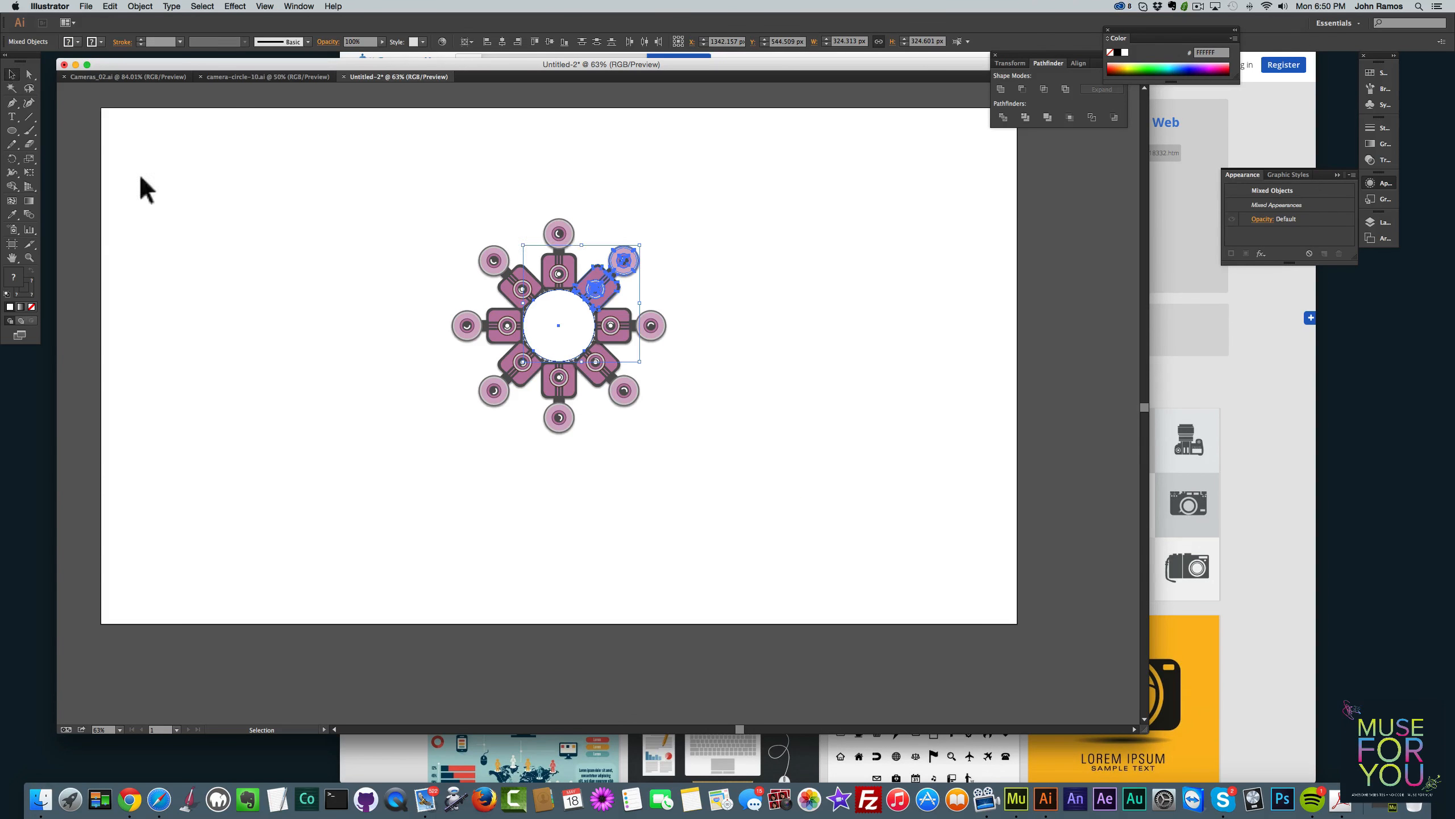
click(237, 249)
click(544, 328)
key(BackSpace)
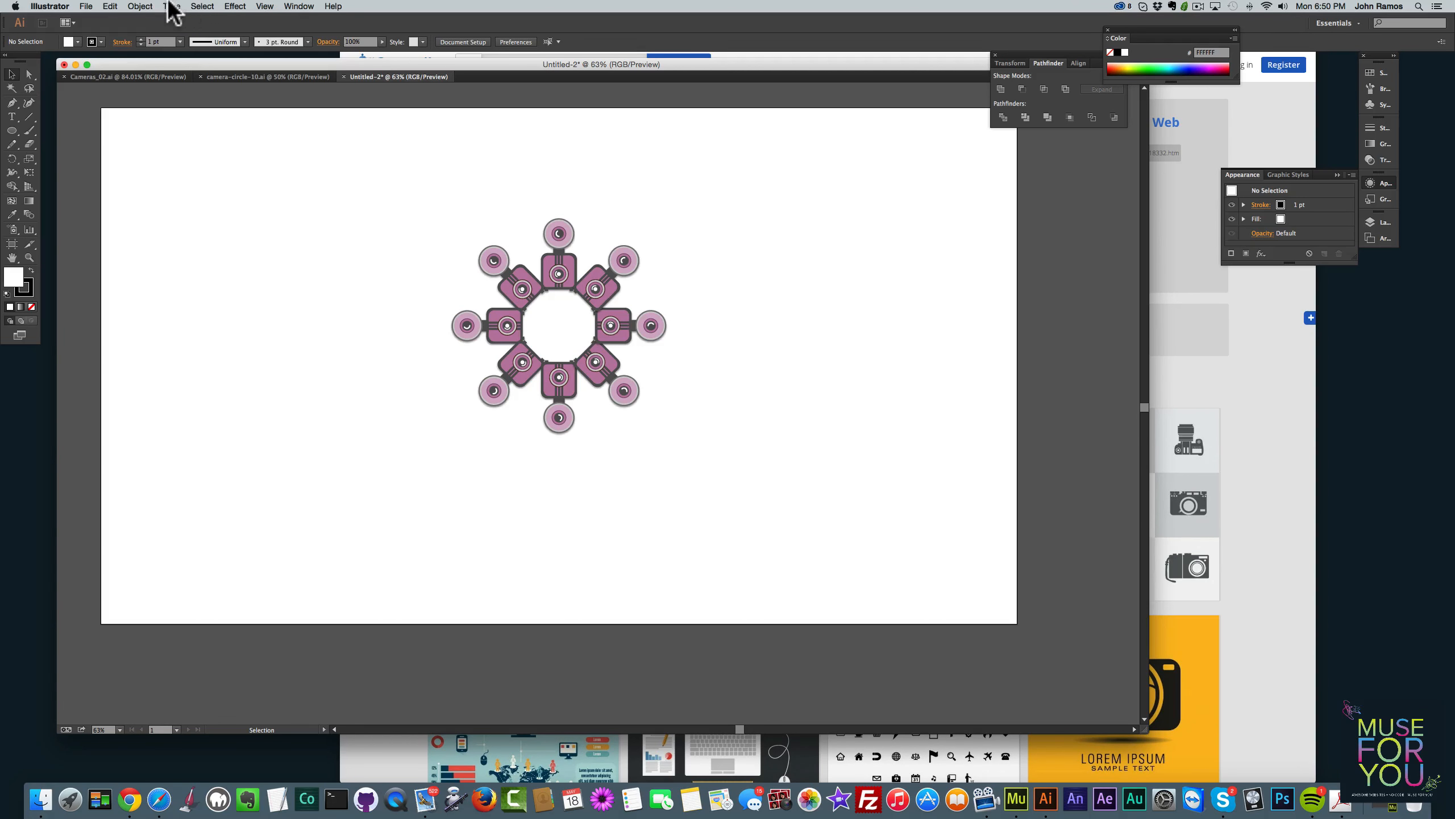
Fit the artboard to the artwork bounds of the camera ring
click(140, 6)
mouse_move(213, 356)
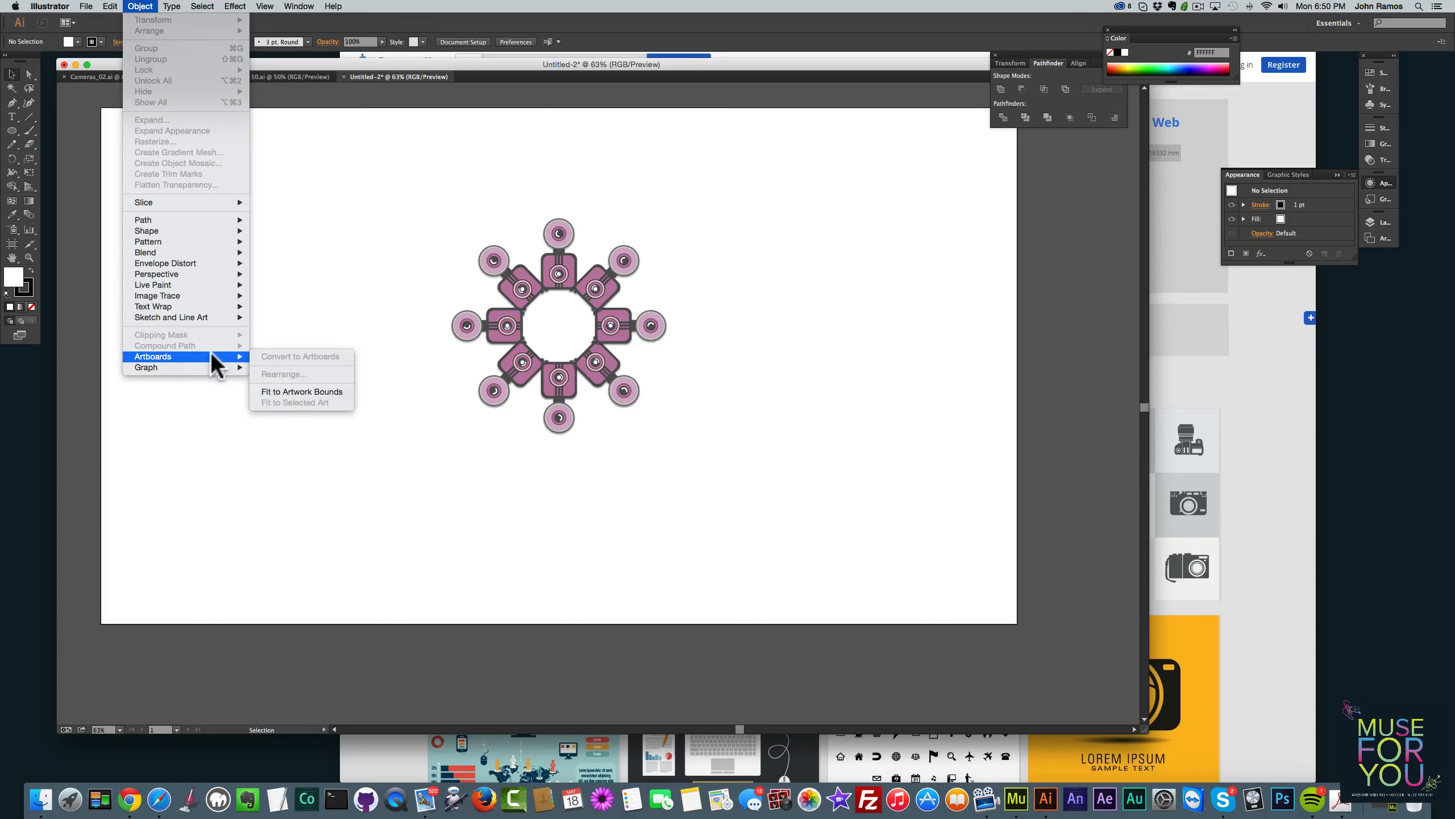
click(286, 391)
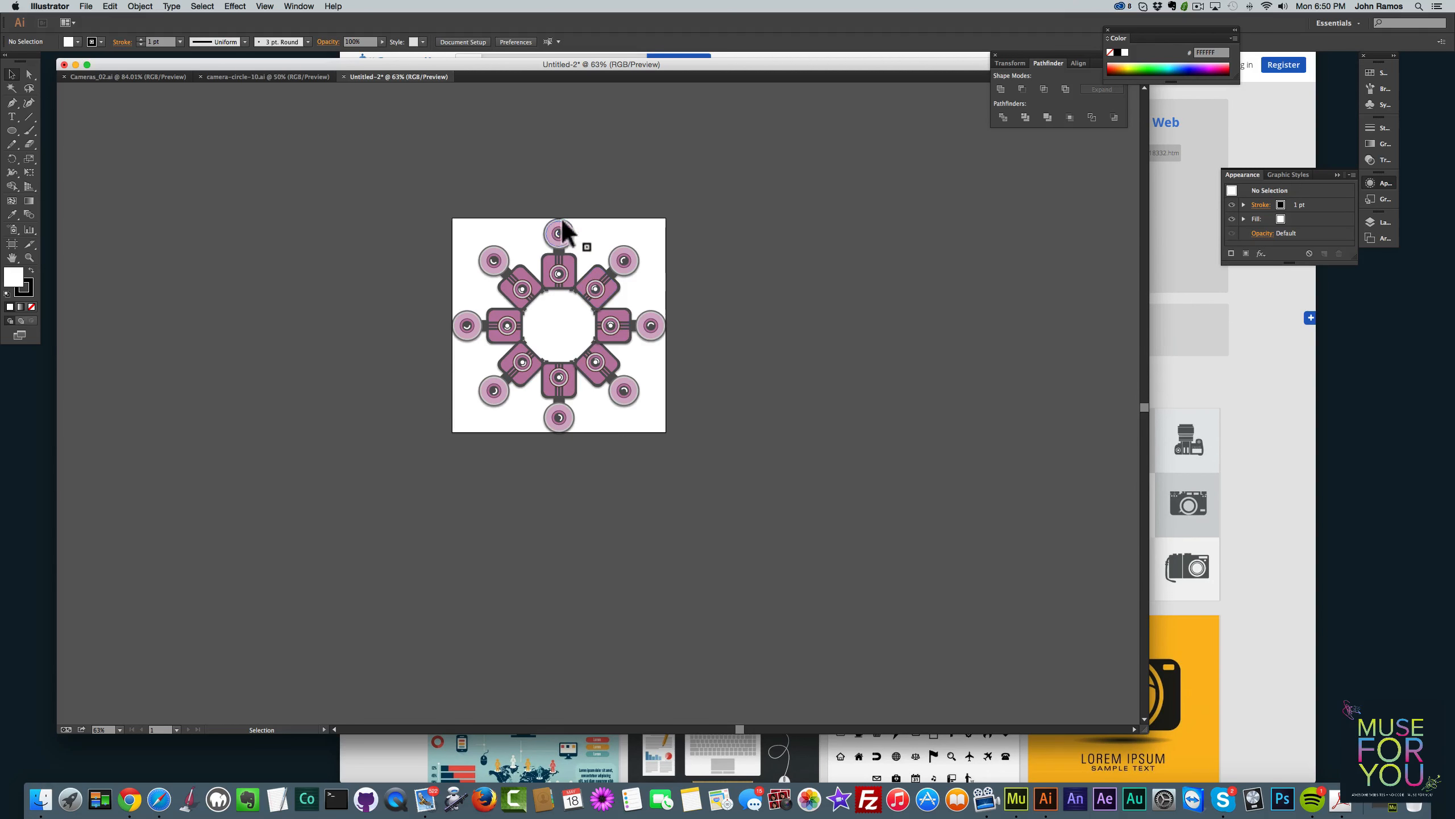
Extend all four artboard edges slightly beyond the camera ring, to about 616 × 617 px
click(12, 245)
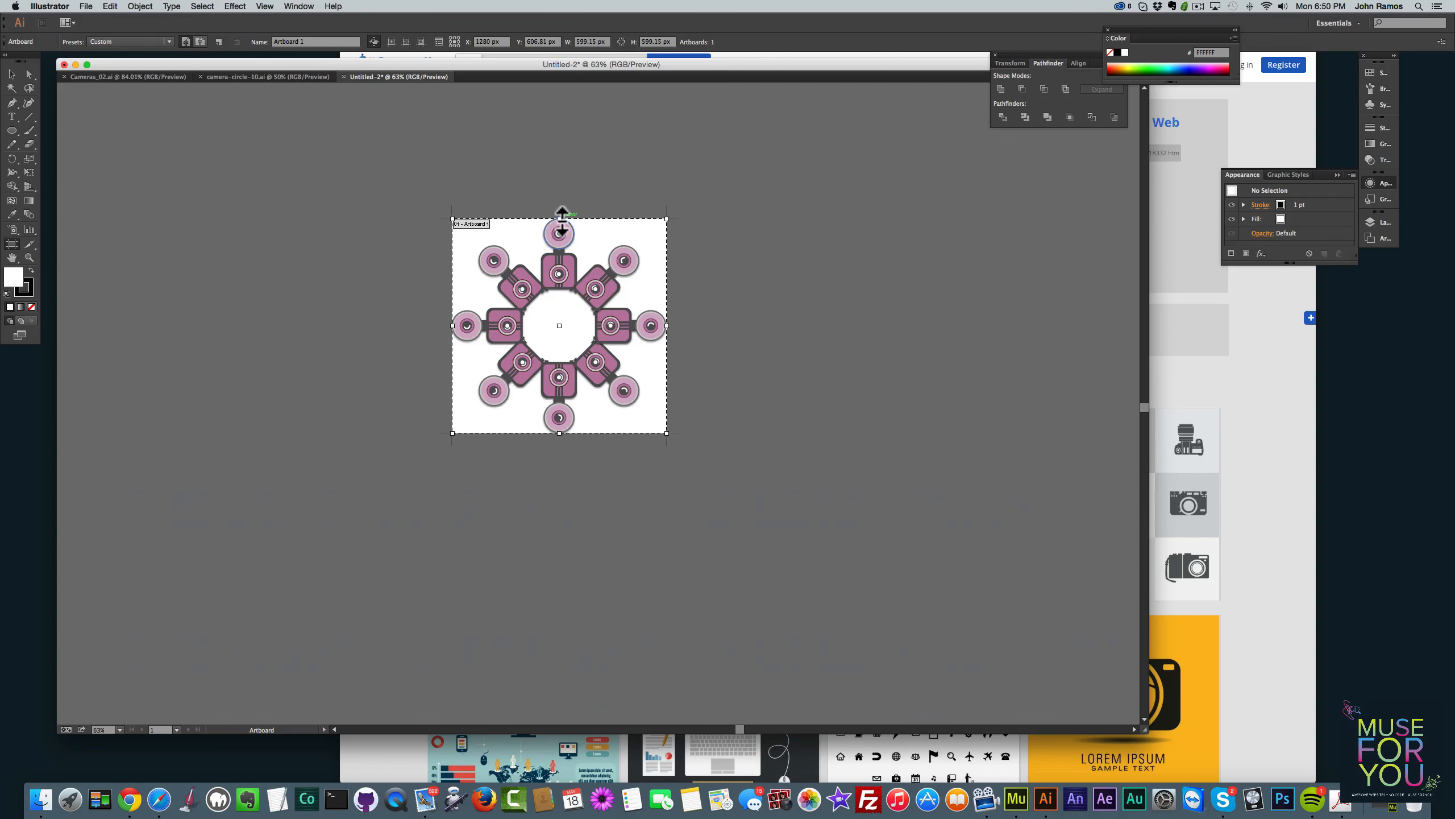
drag(562, 220, 561, 217)
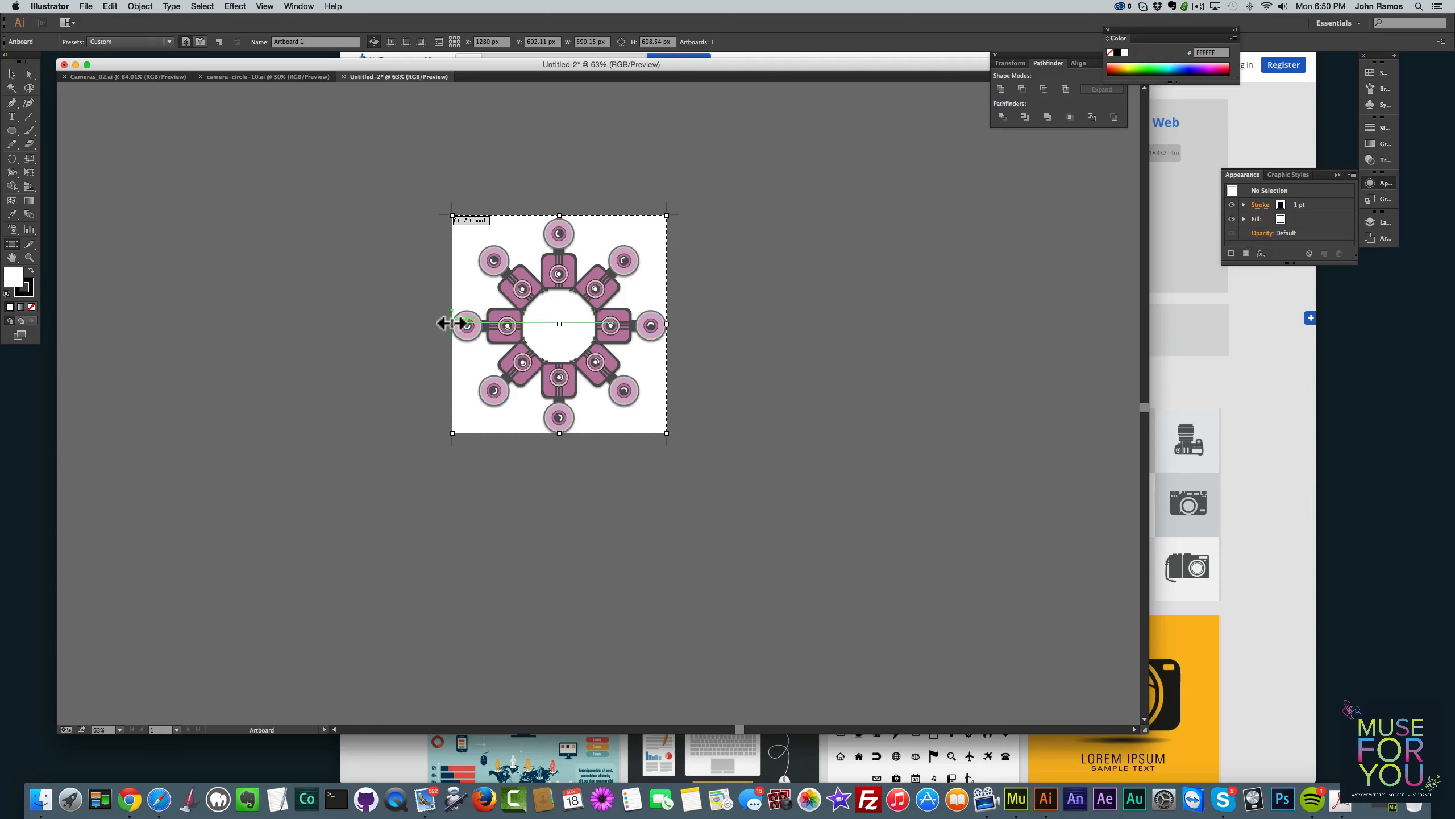
drag(451, 323, 449, 324)
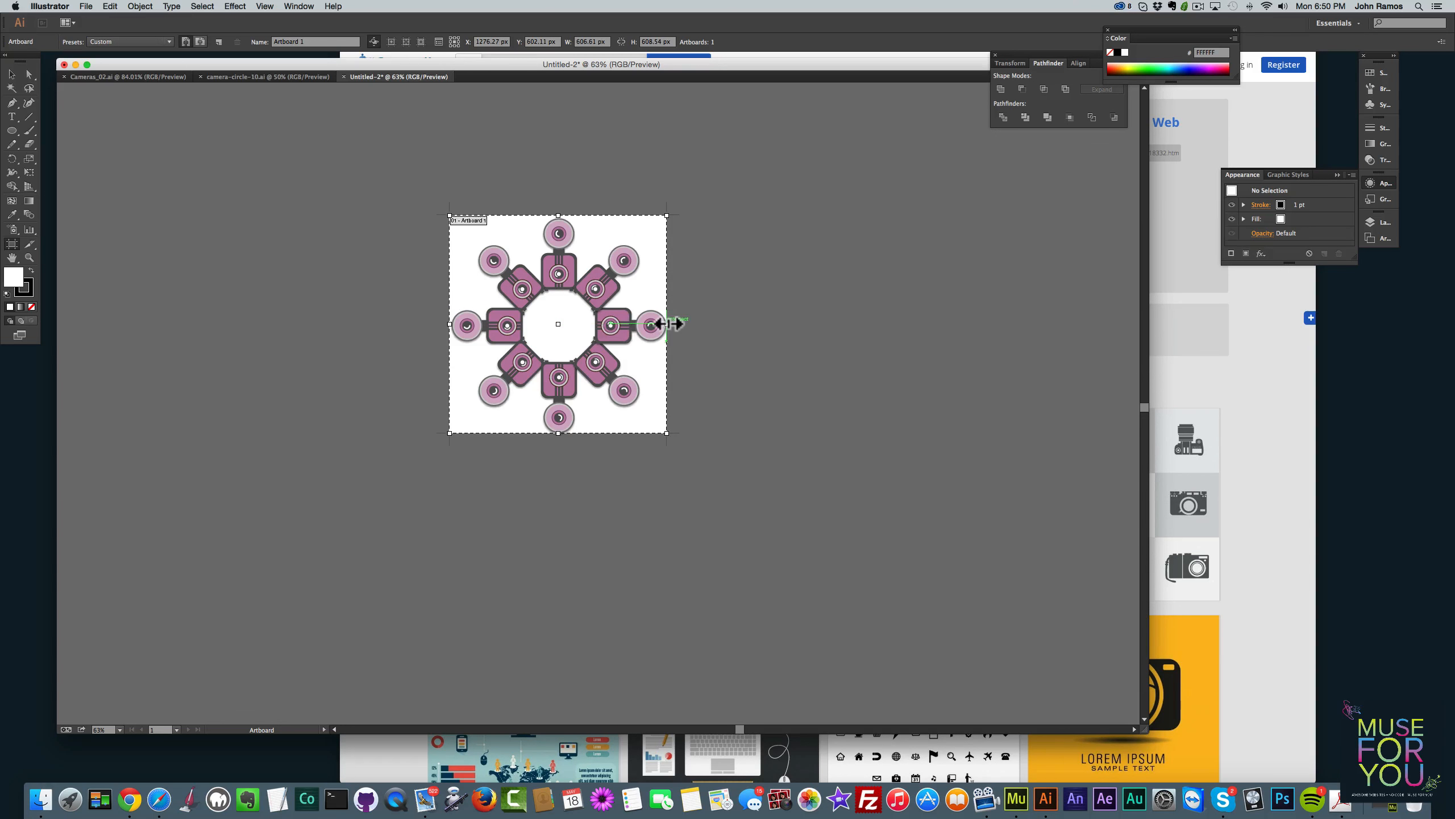
drag(667, 324, 670, 324)
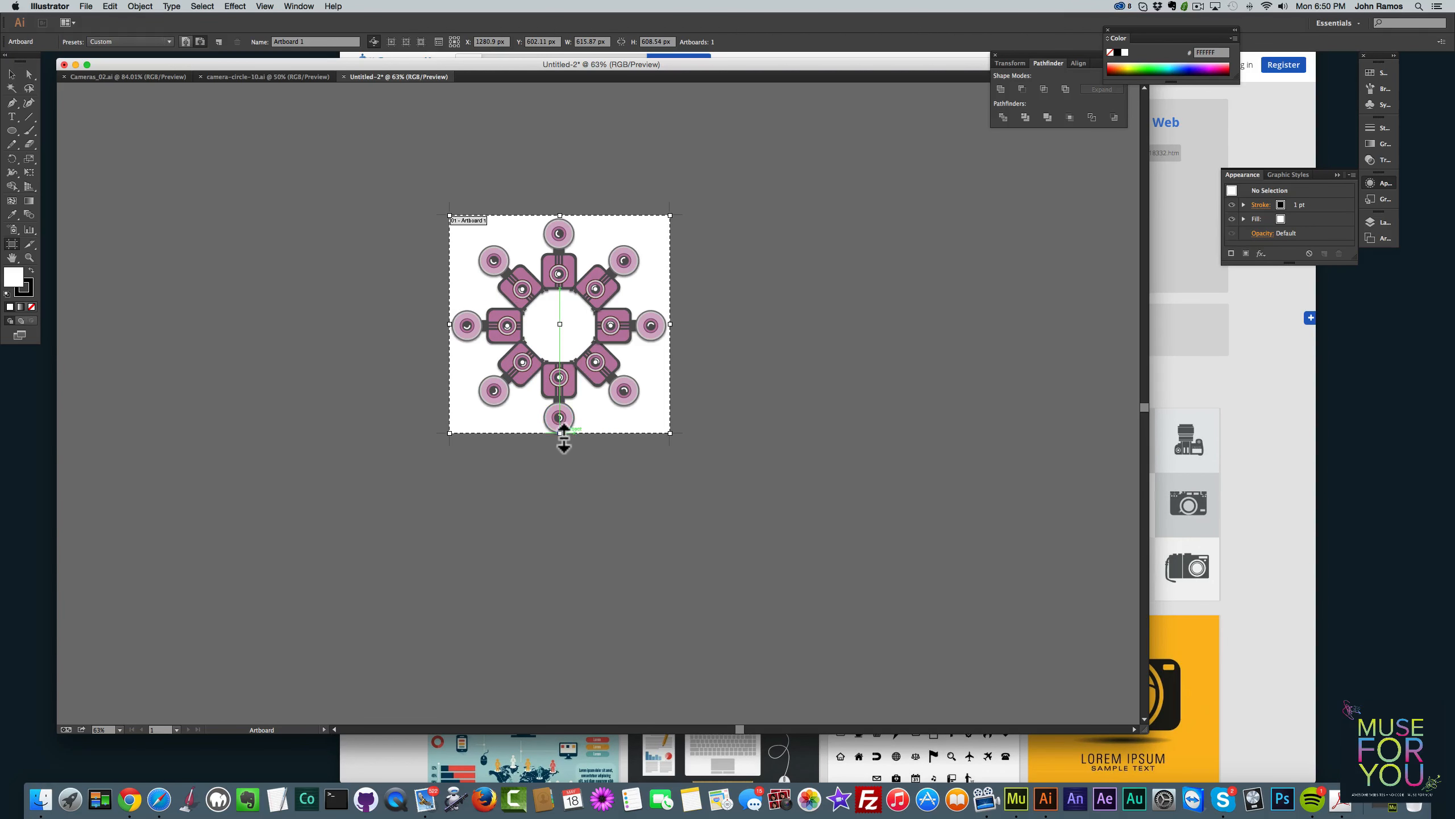
drag(560, 434, 560, 437)
click(12, 74)
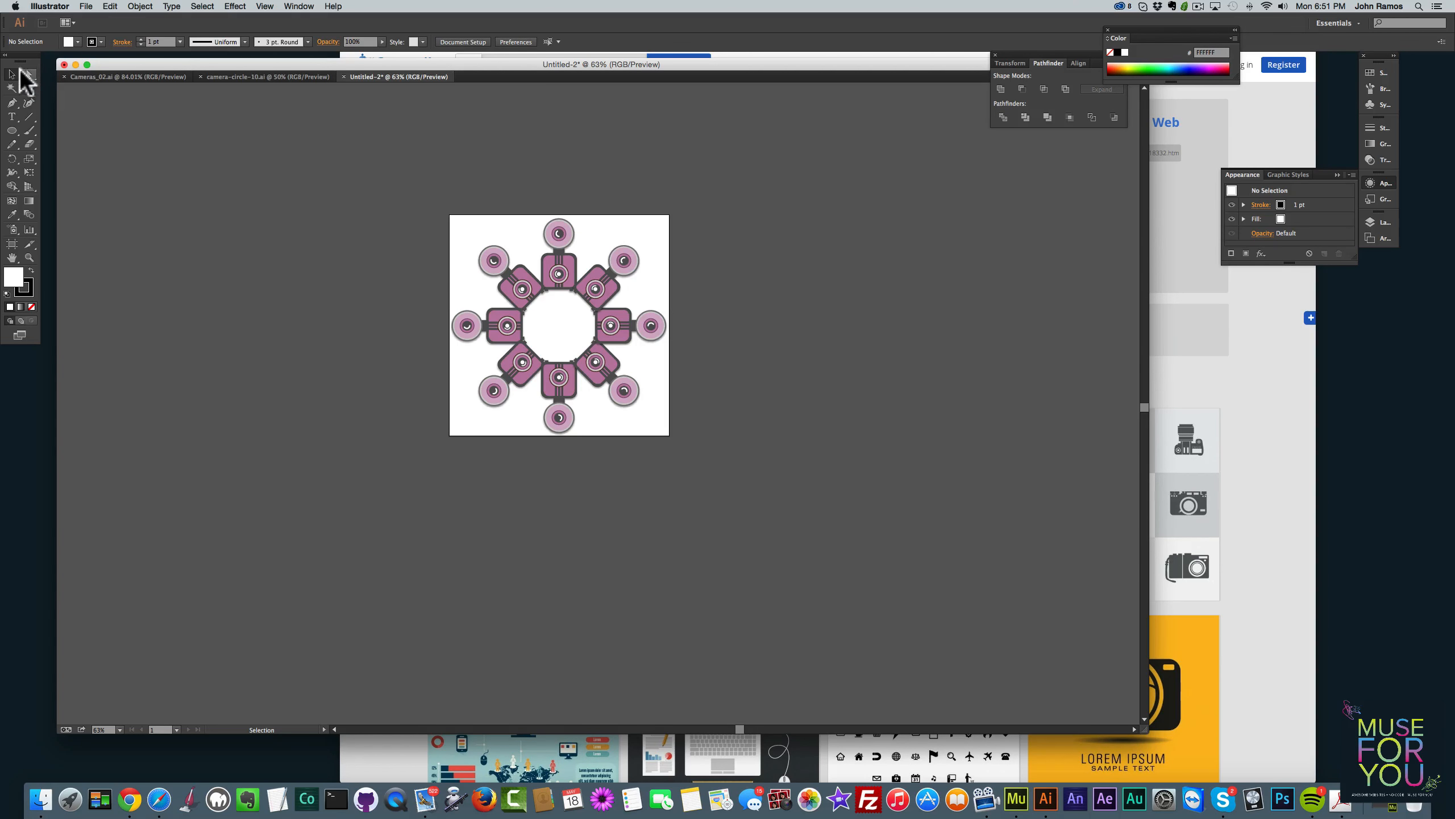
Export the artwork for web as a transparent PNG-24 named camera-circle-11 in the images folder
click(86, 6)
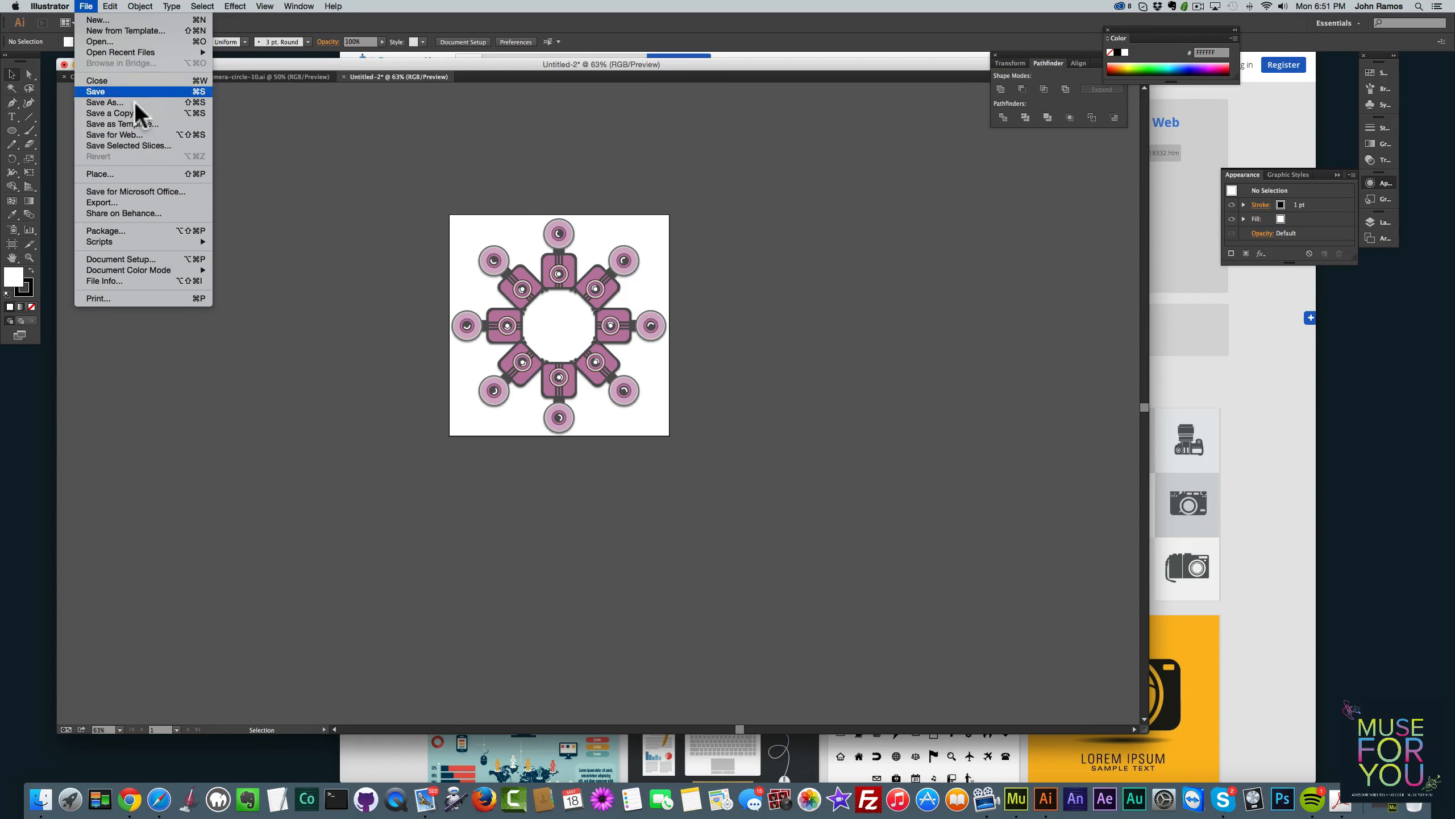
click(132, 137)
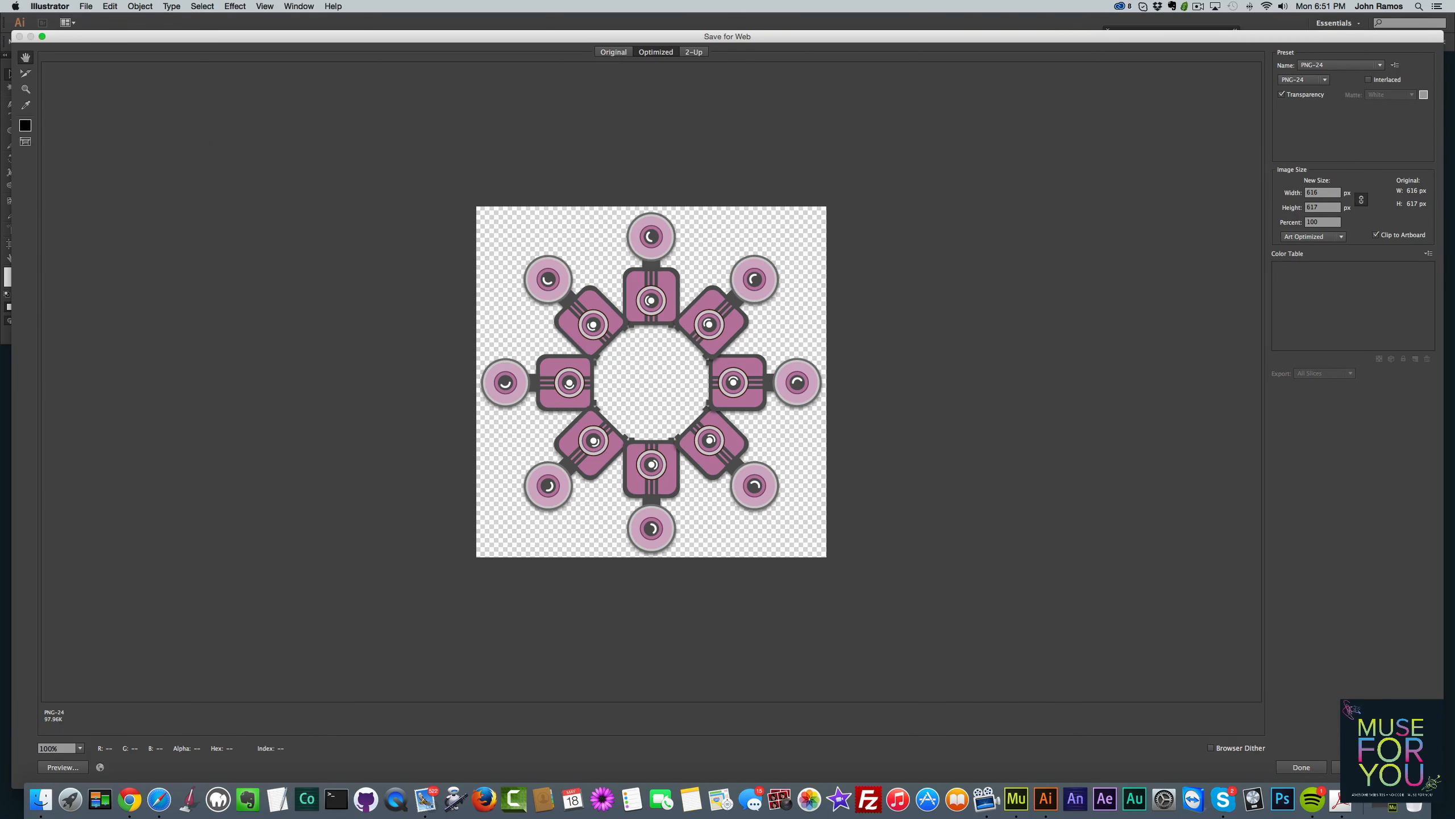
key(Return)
text(ca)
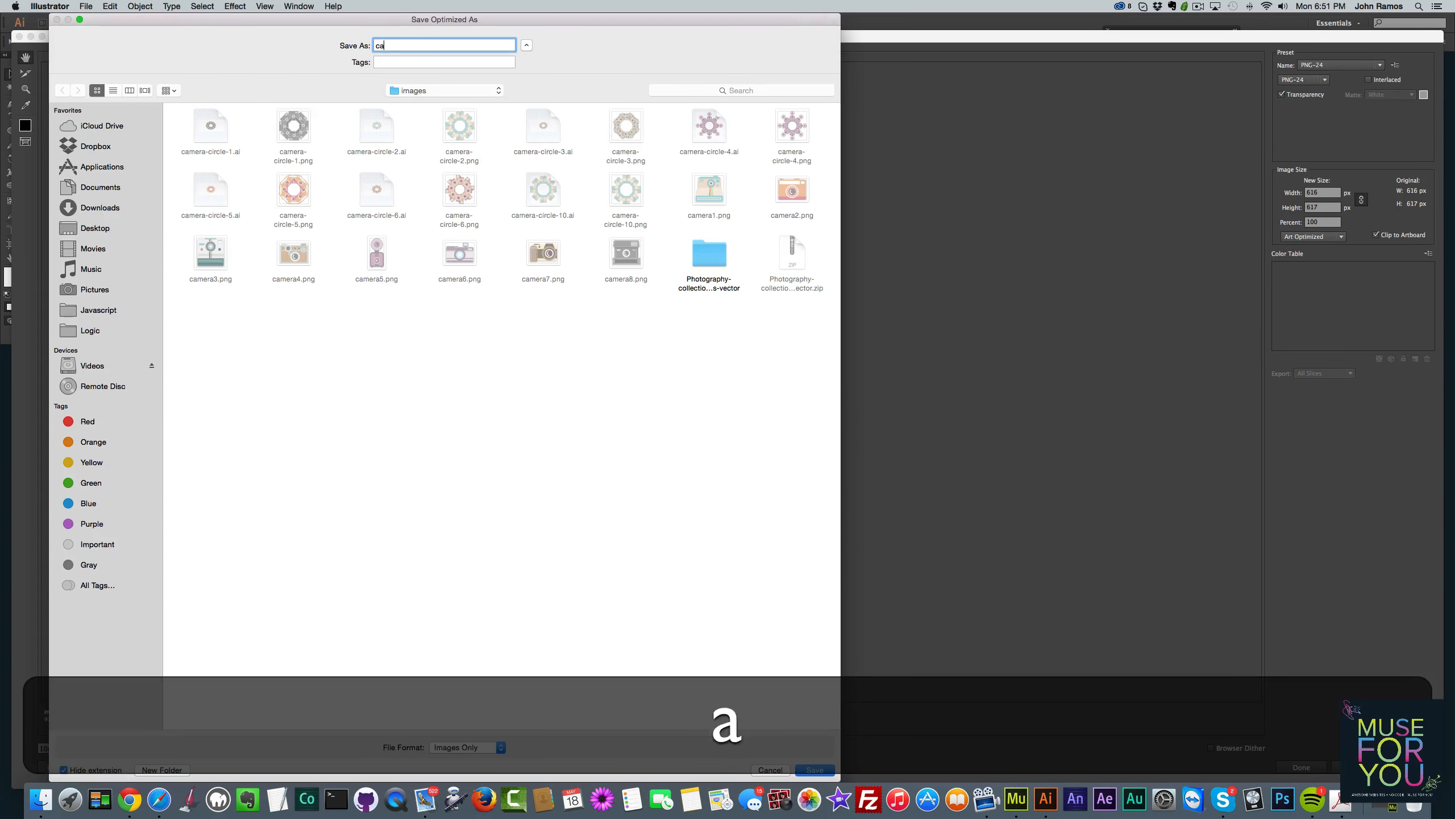
text(mera-circle-11)
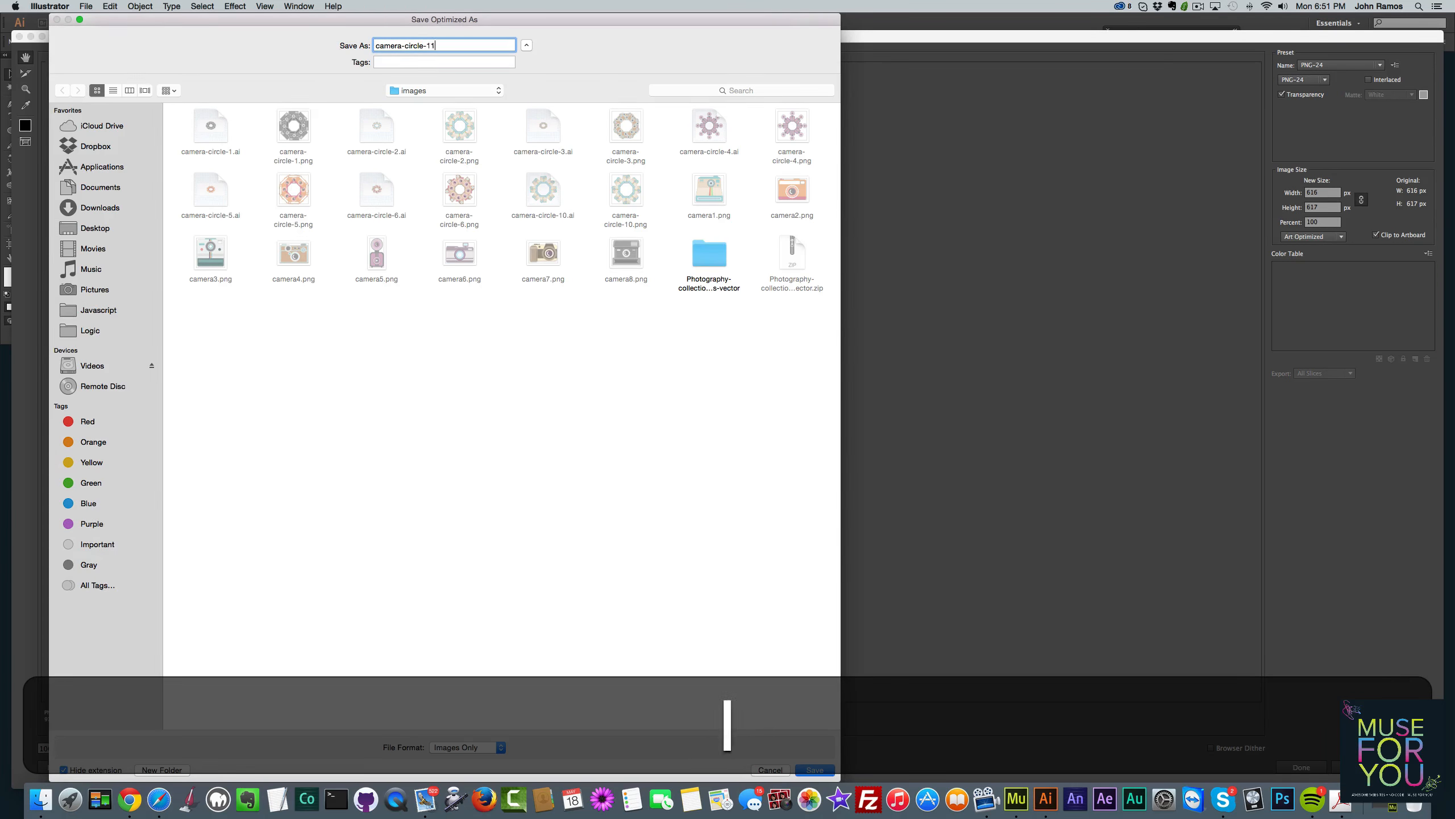
key(Return)
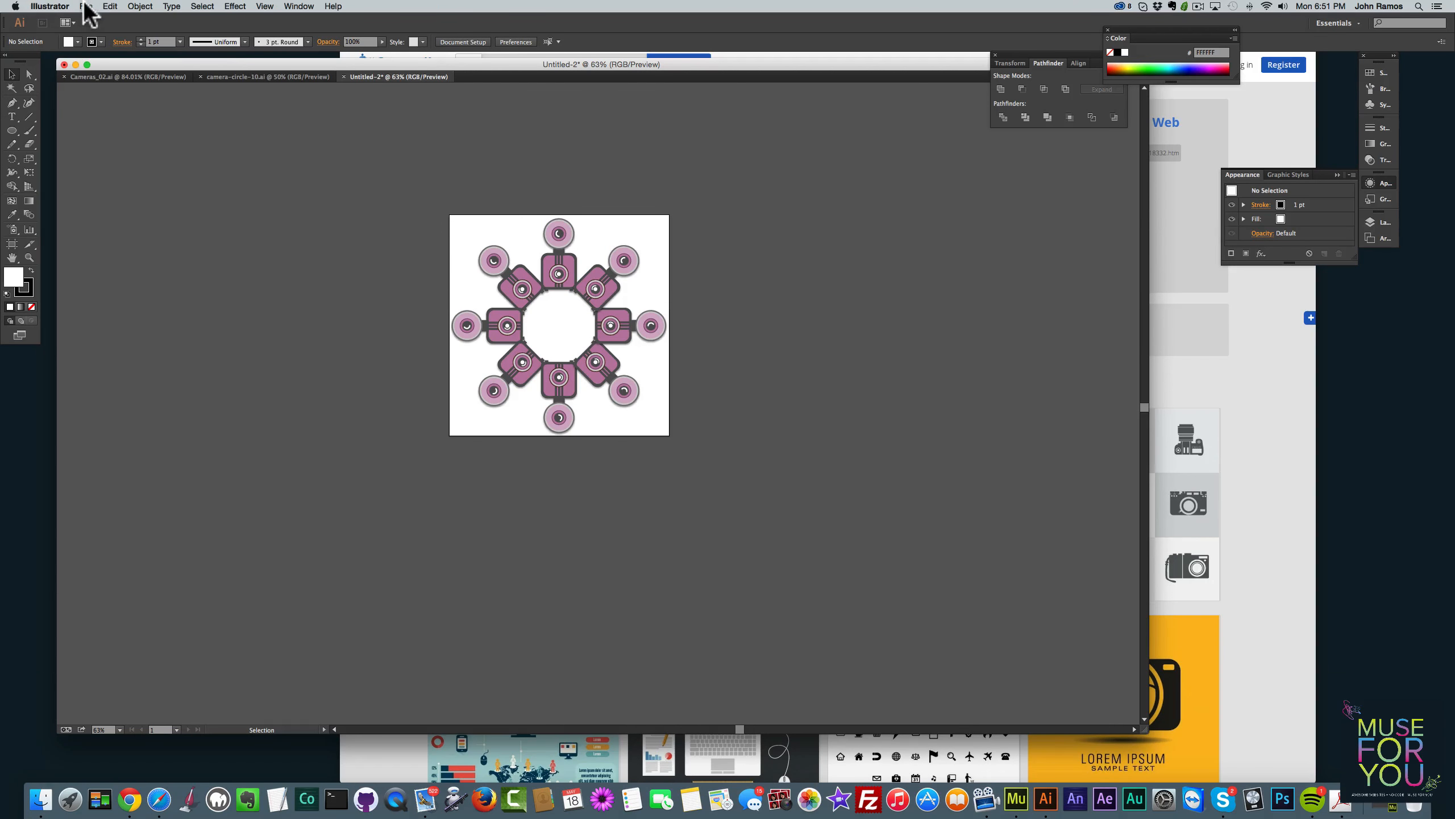
Save the document in Adobe Illustrator format as camera-circle-11.ai in the images folder
click(87, 7)
click(101, 102)
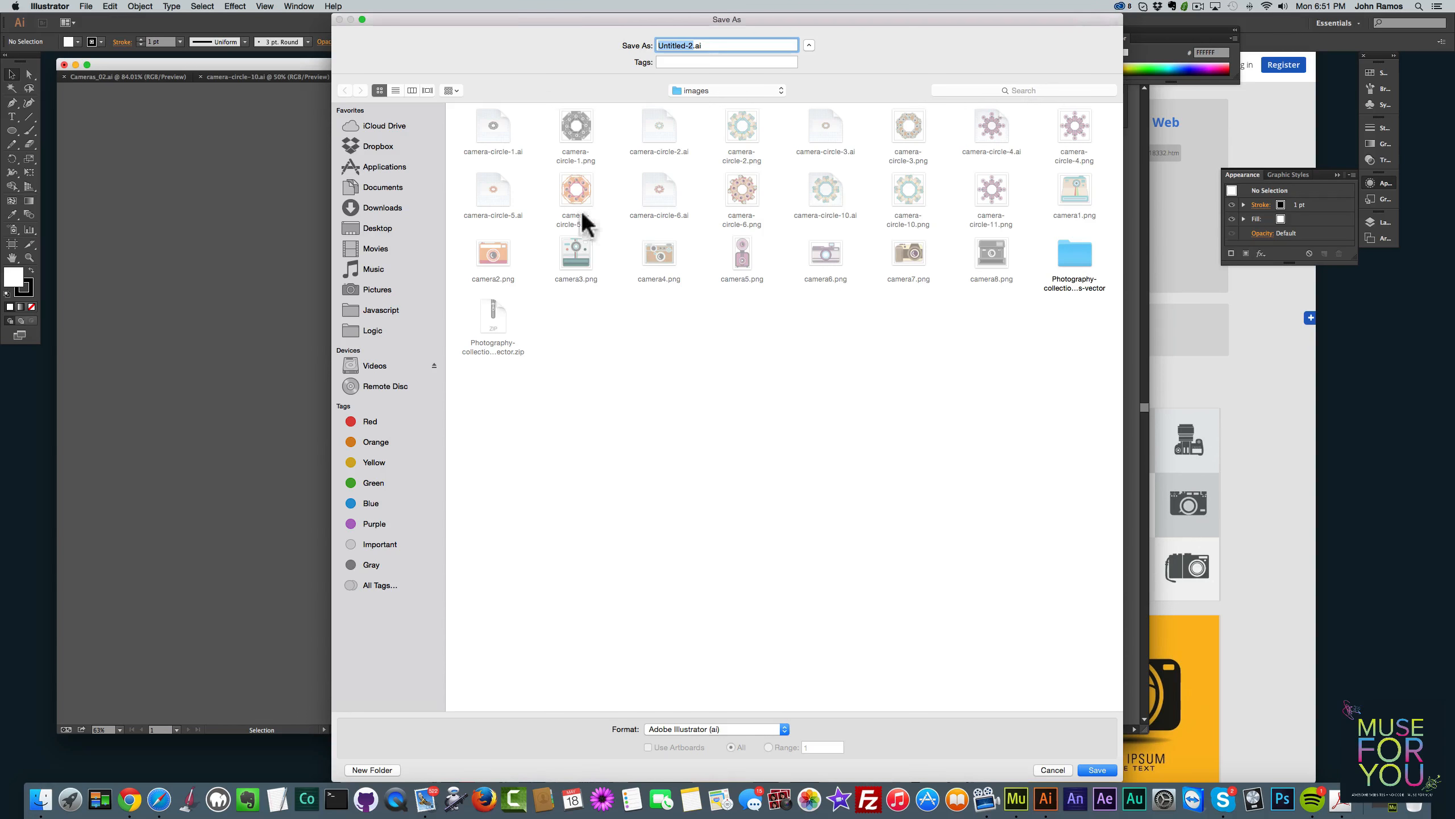
text(camera-circle-)
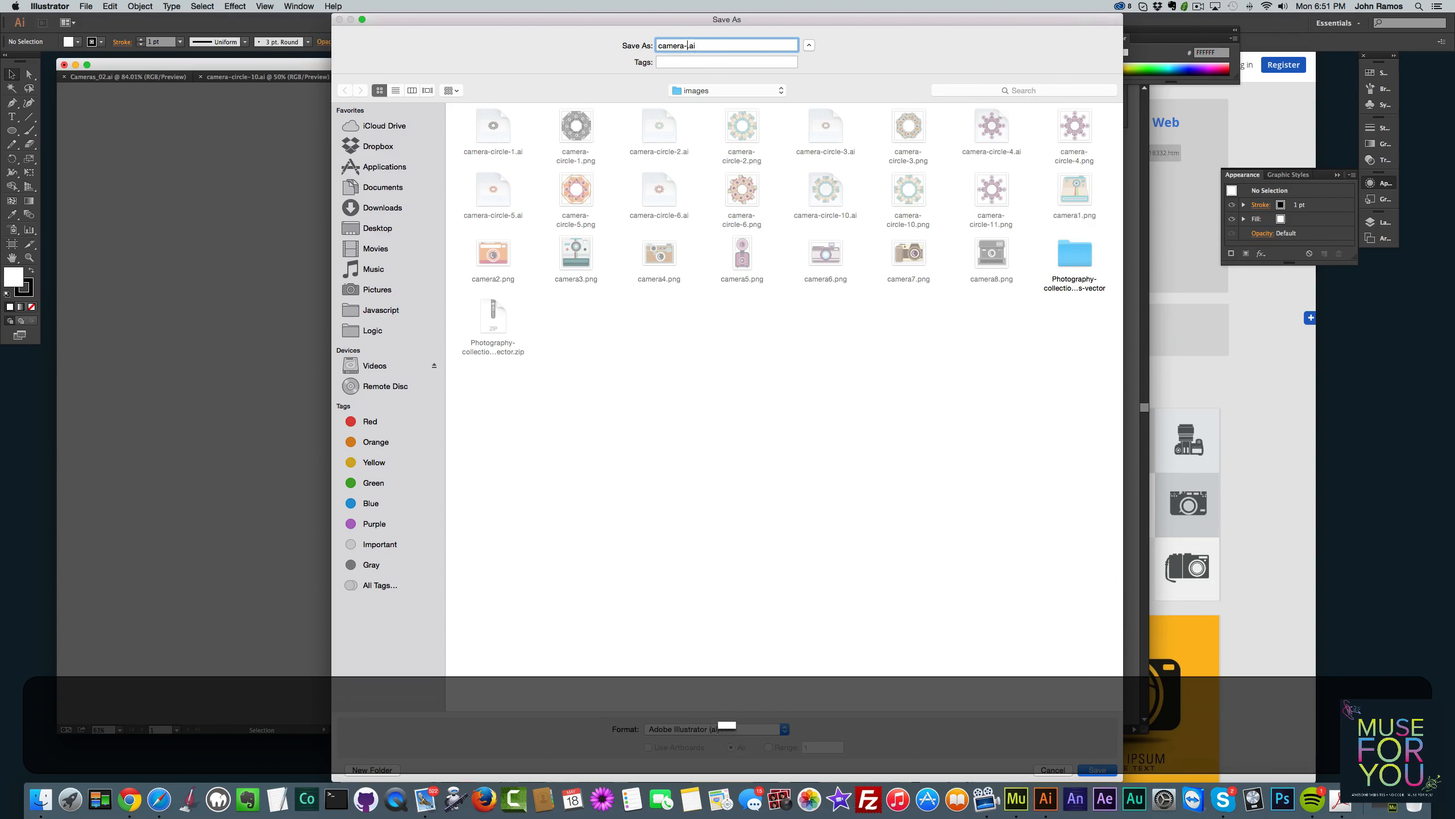
text(11)
key(Return)
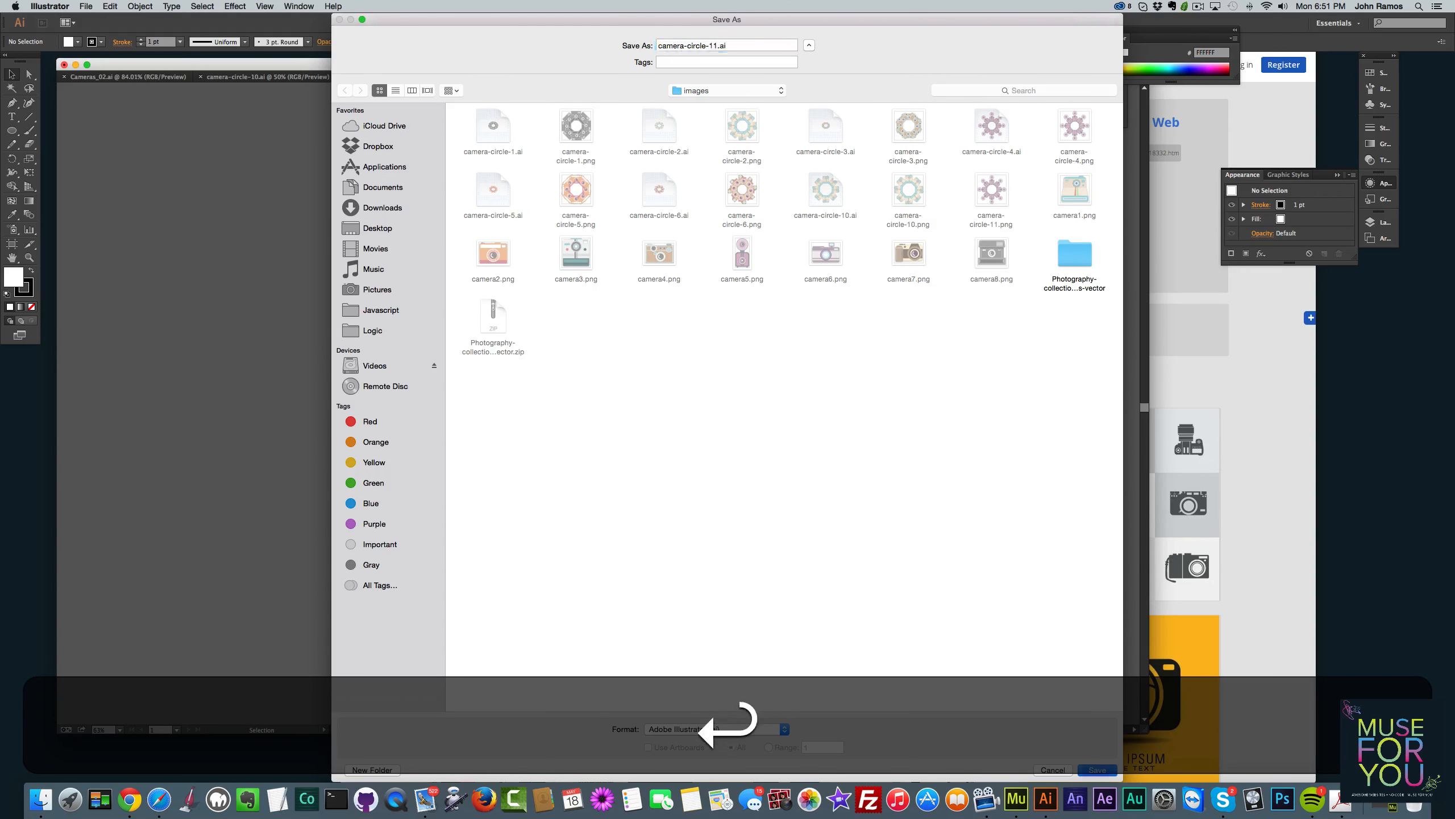
click(1045, 421)
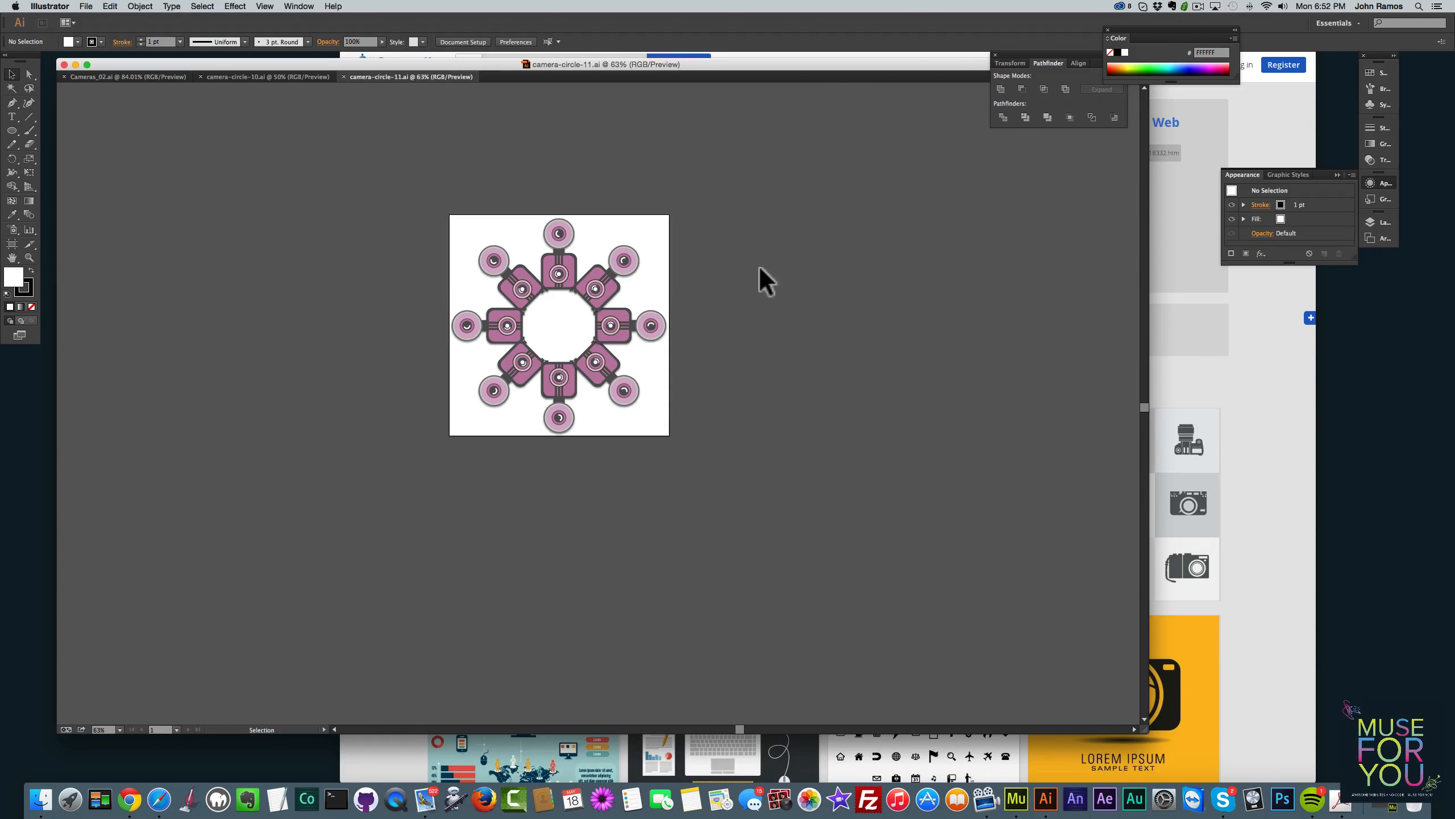
Return to the Cameras_02.ai document and create a new composition in Adobe Edge Animate
click(148, 74)
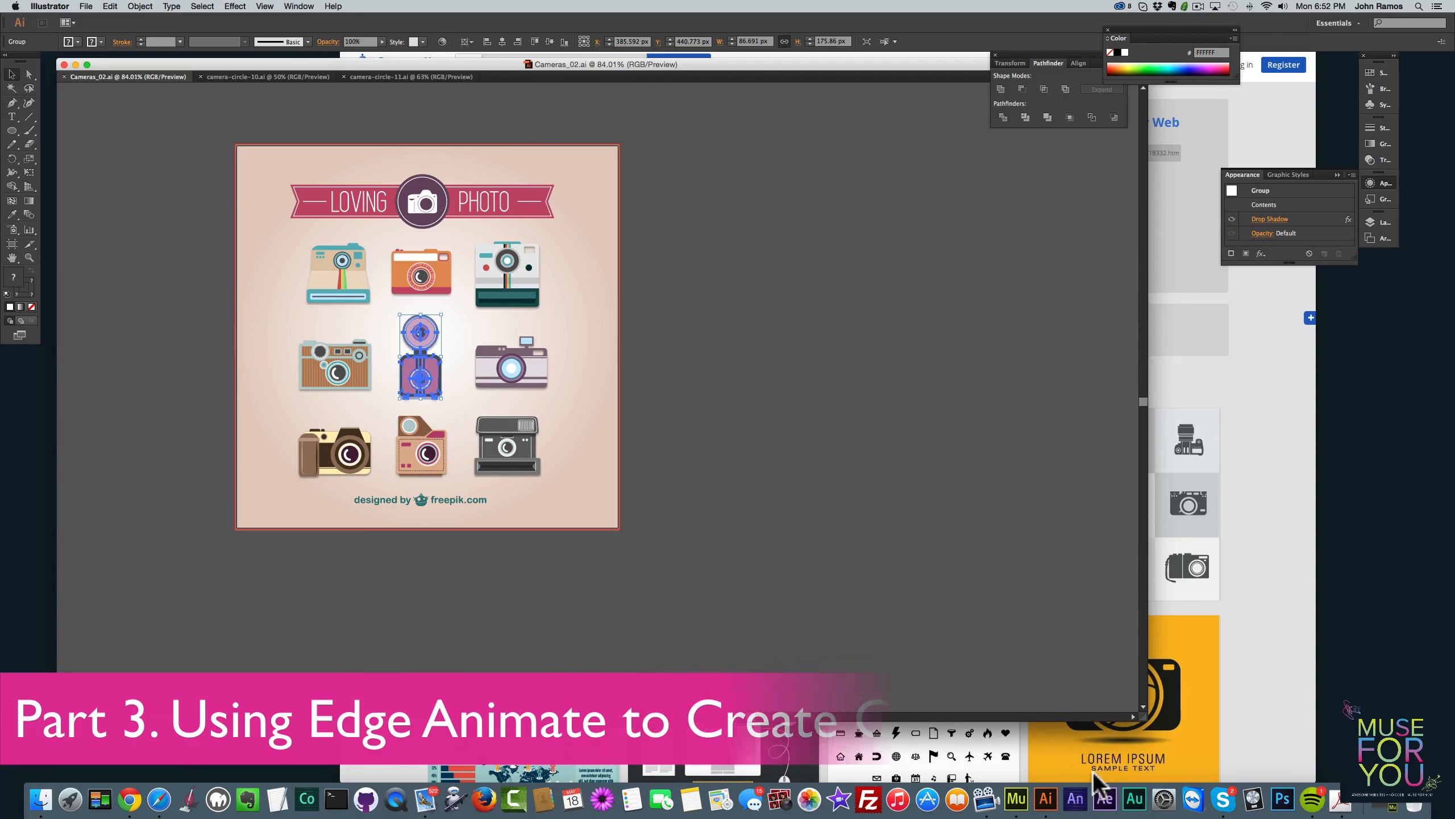
click(1078, 796)
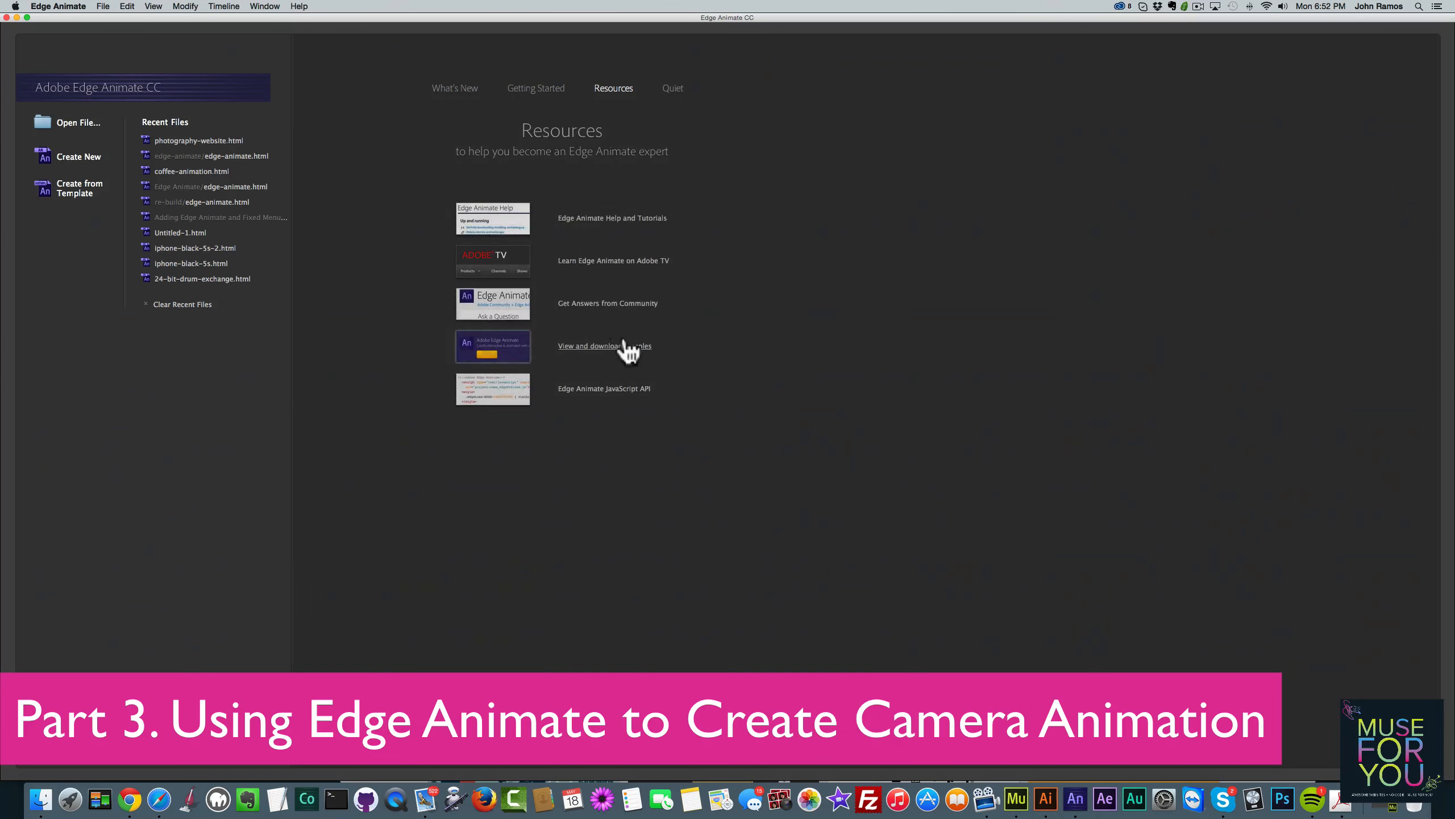
click(80, 157)
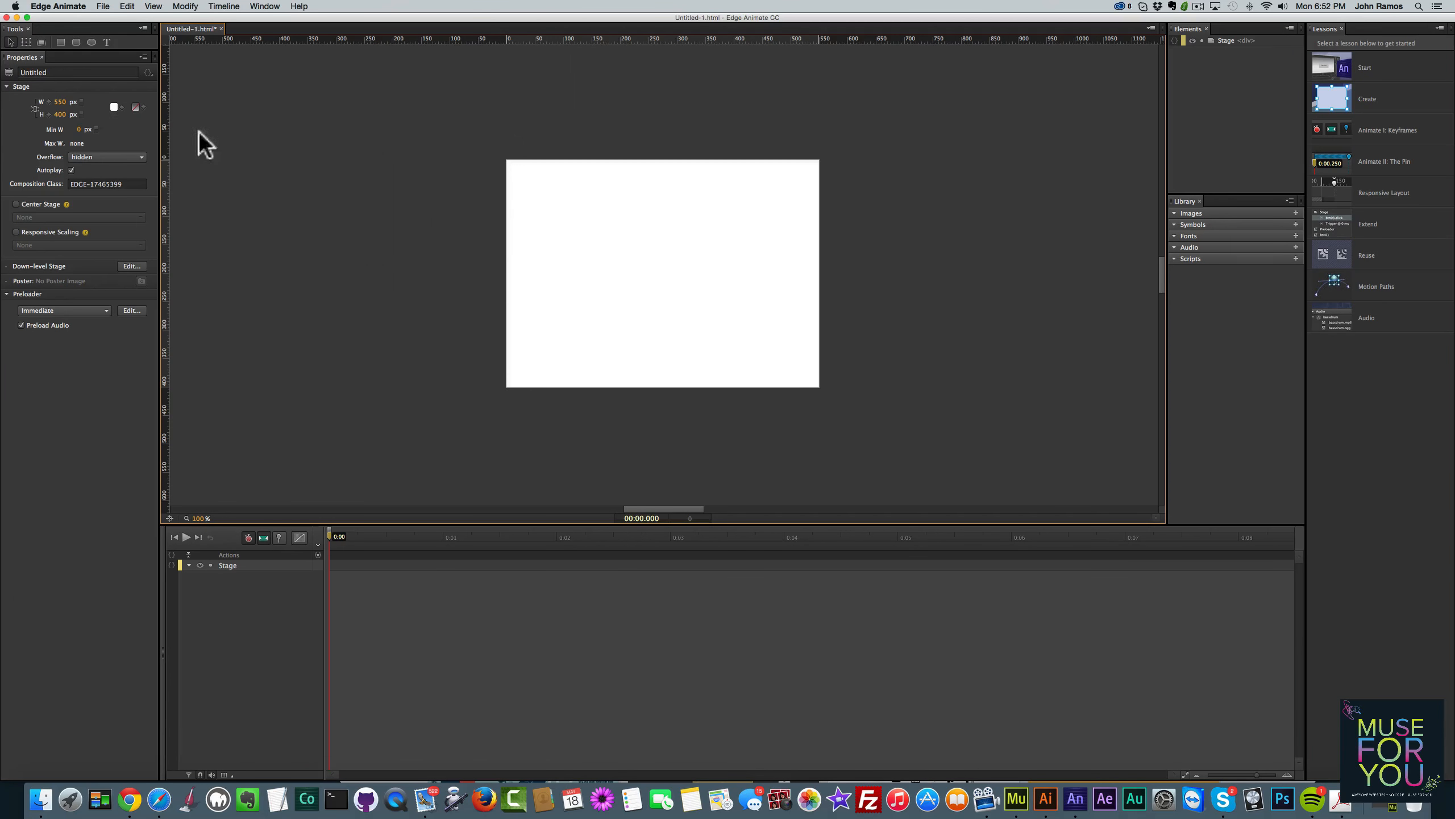
Set the stage width to 960 px
click(60, 101)
text(960)
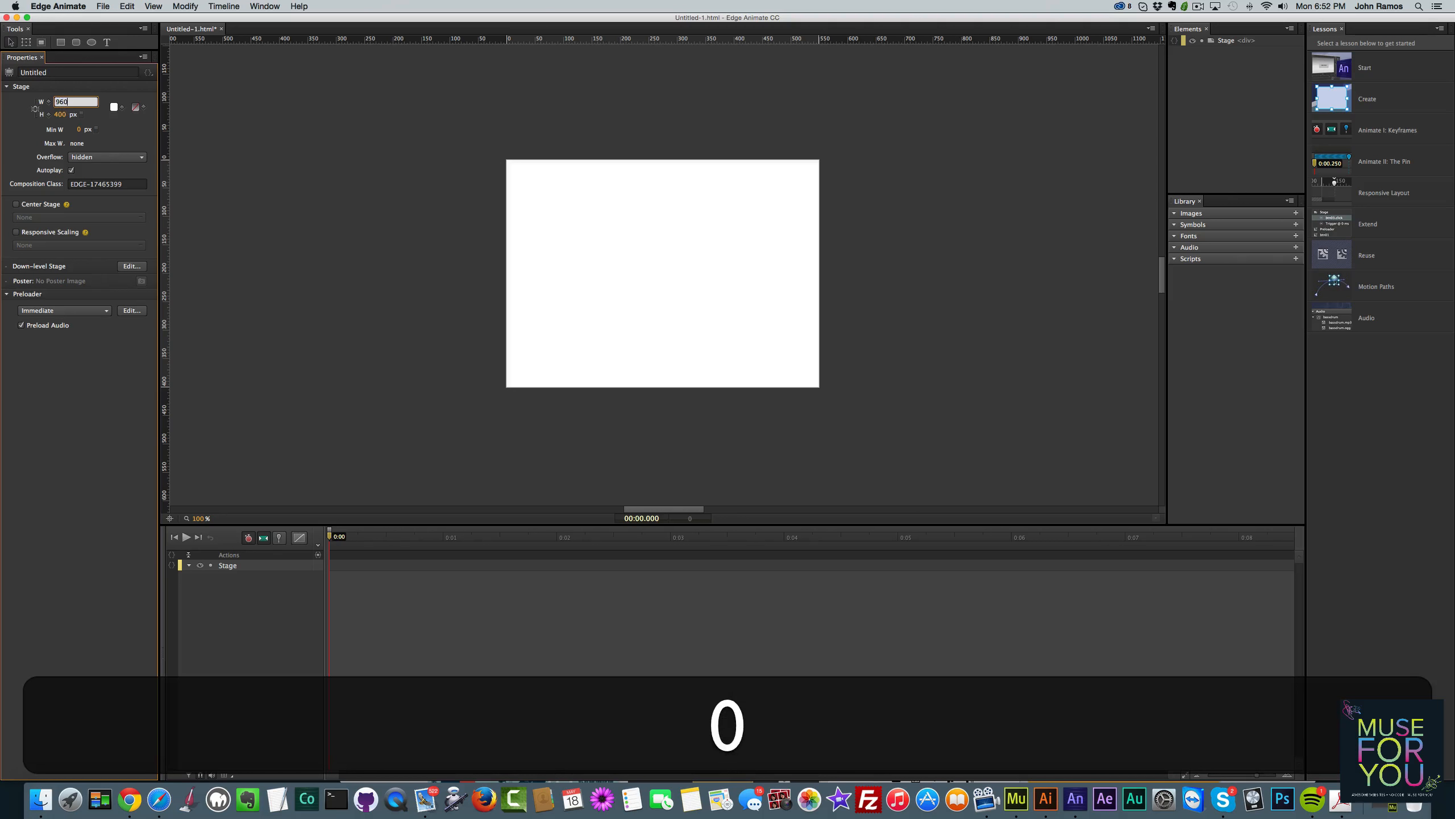
key(Return)
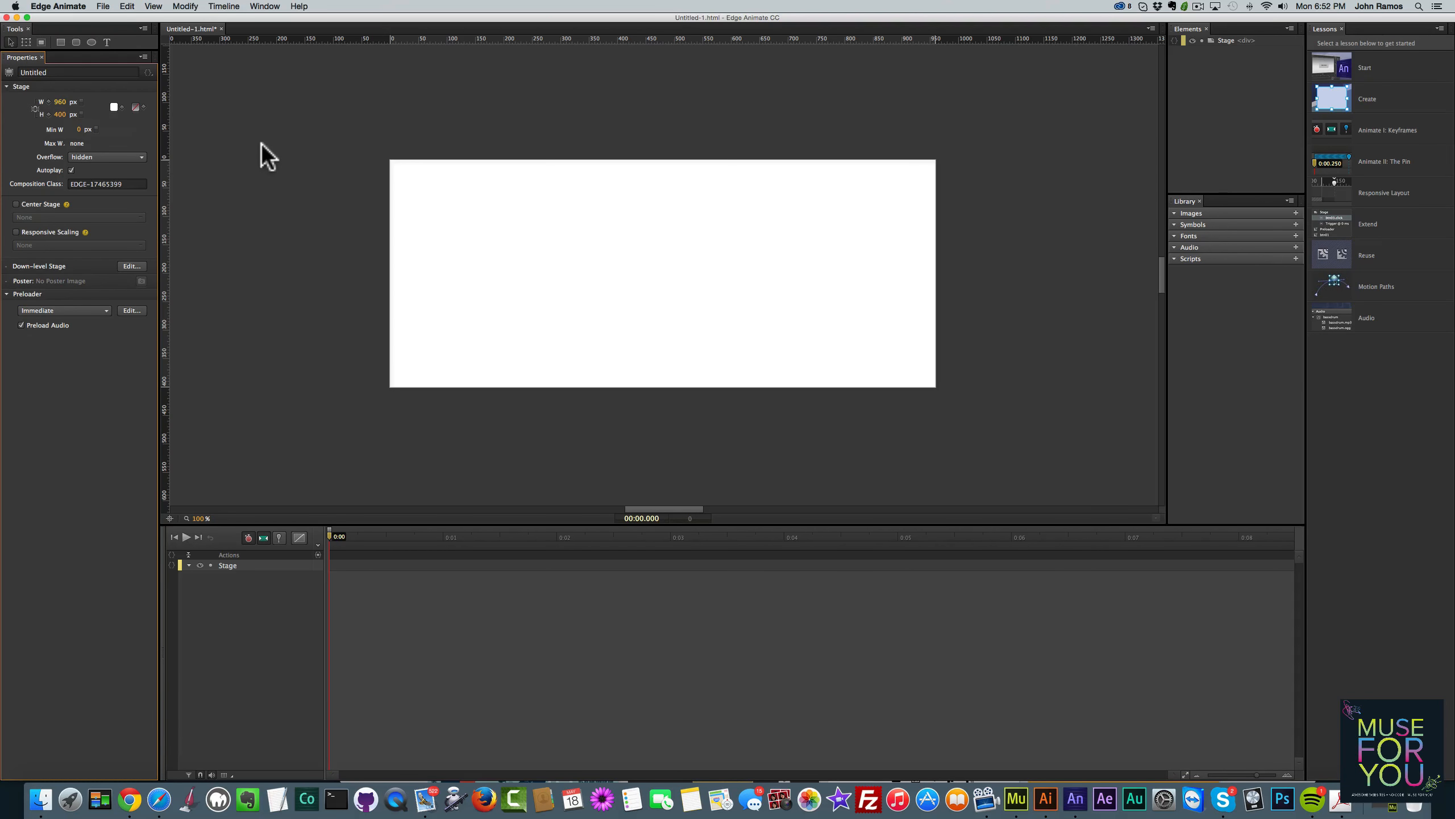
click(313, 164)
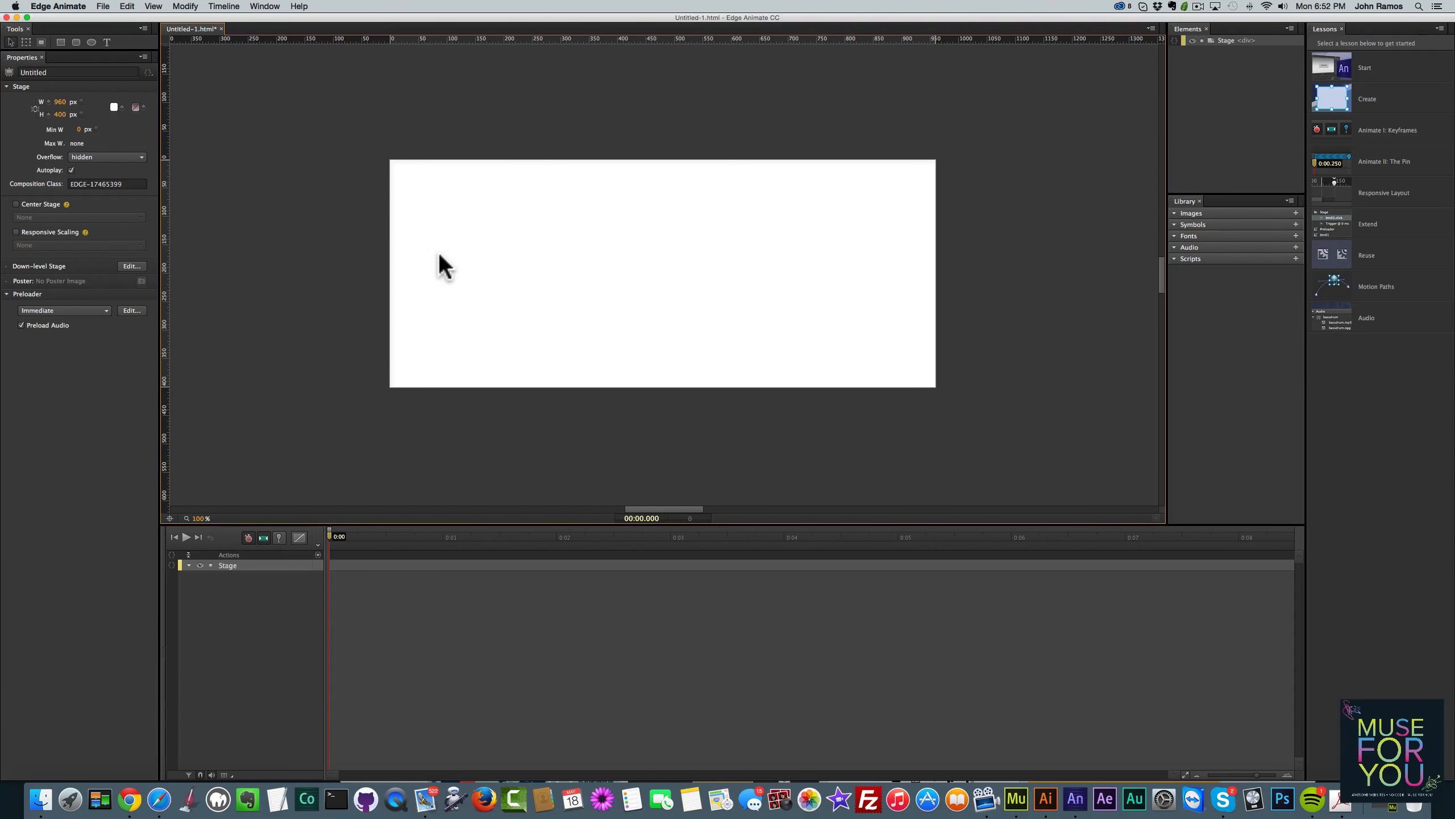
Switch to Finder and show the images folder as icons in a larger window
click(41, 799)
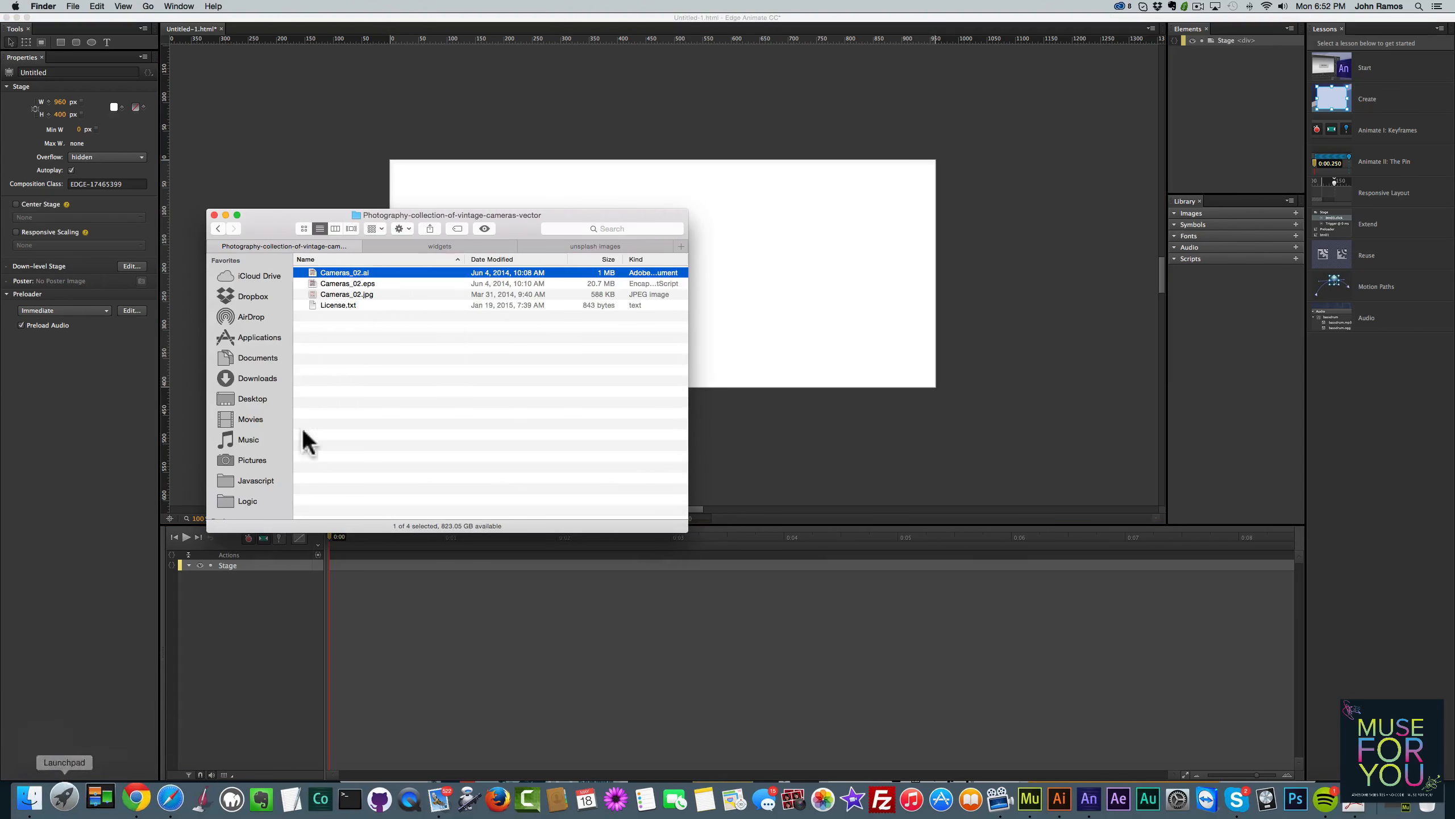
click(219, 229)
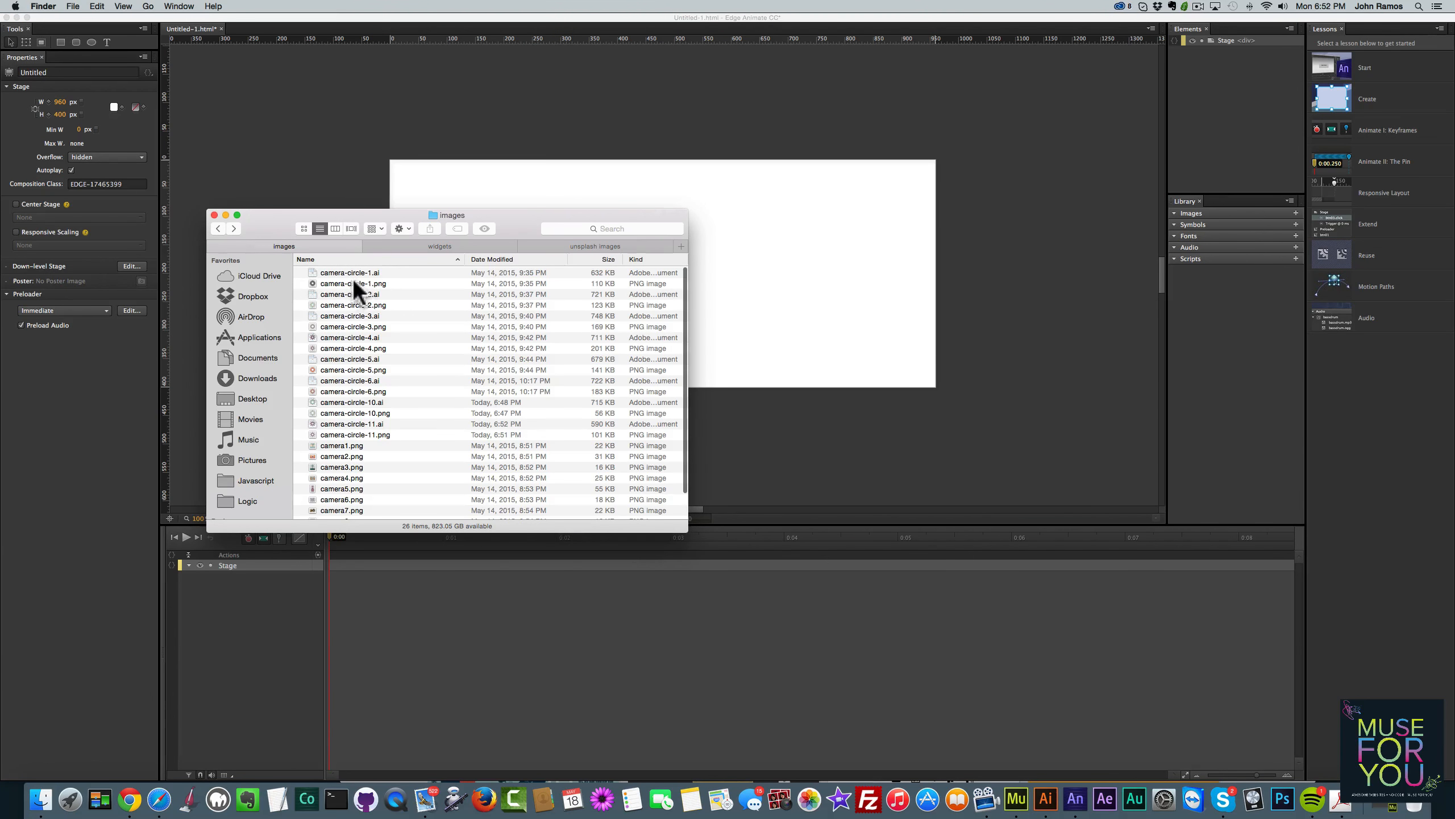
click(303, 228)
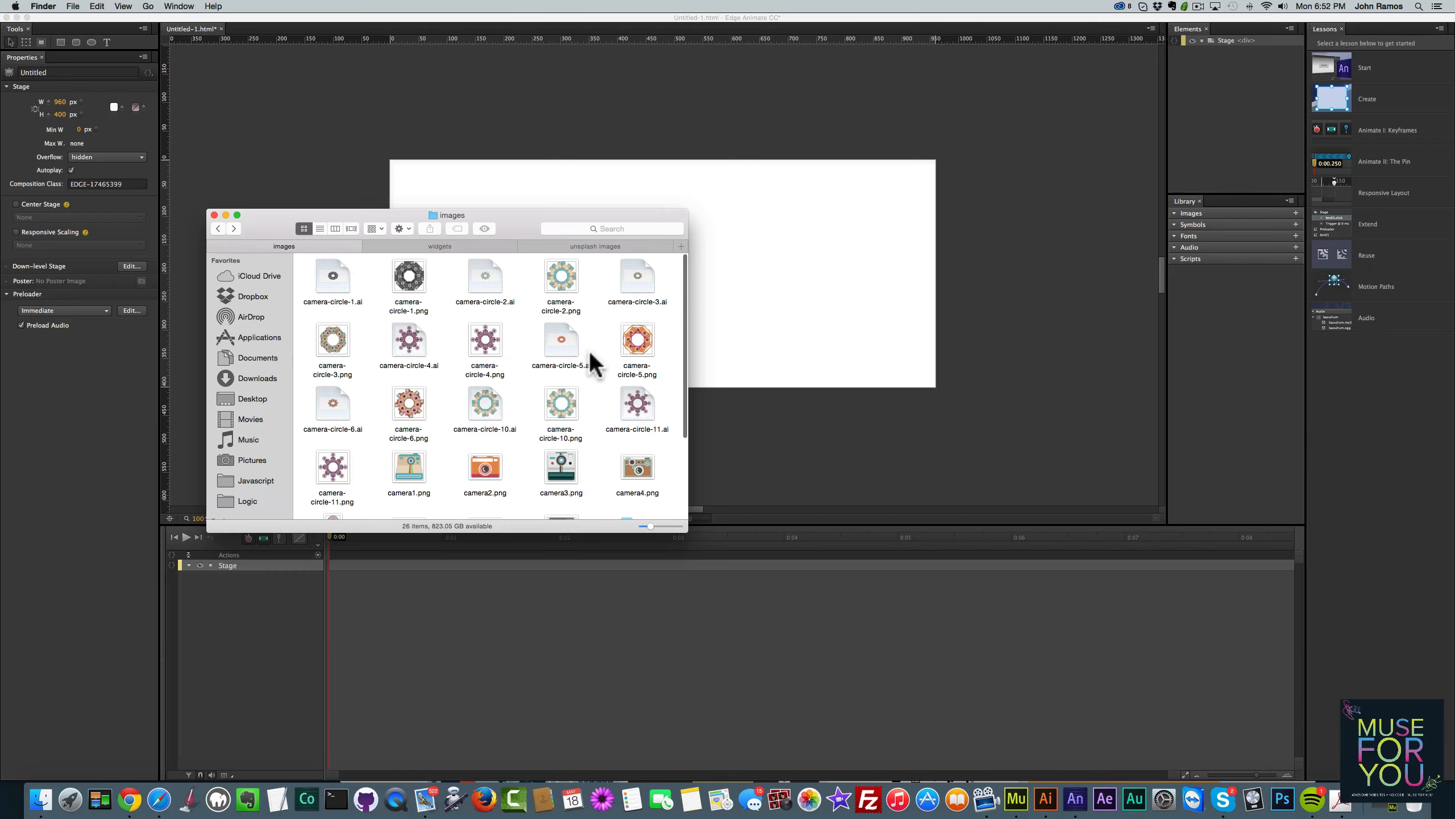
drag(683, 528, 899, 667)
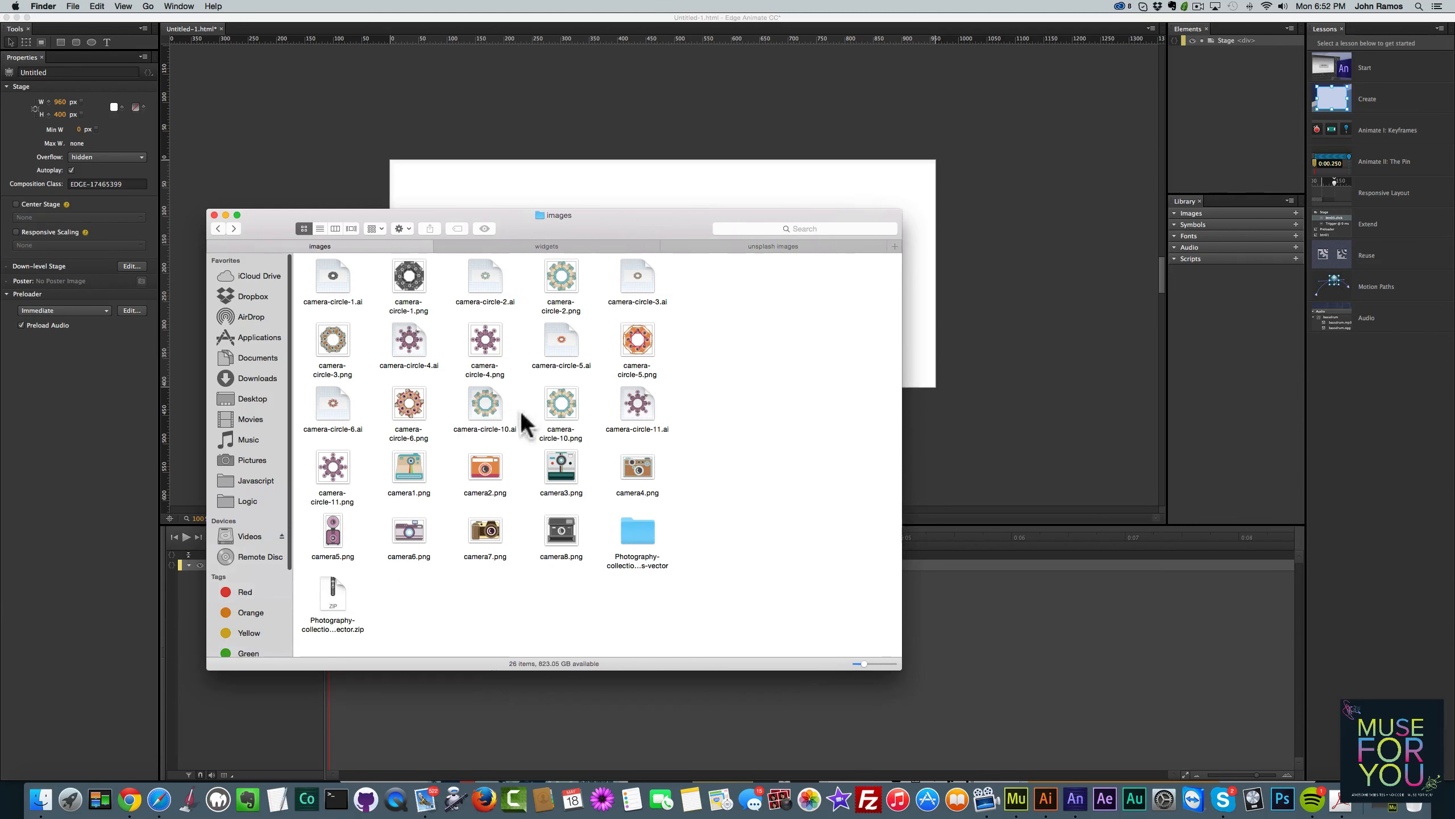
Select camera-circle-1.png through camera-circle-6.png in the images folder and place them on the Edge Animate stage
super+click(410, 278)
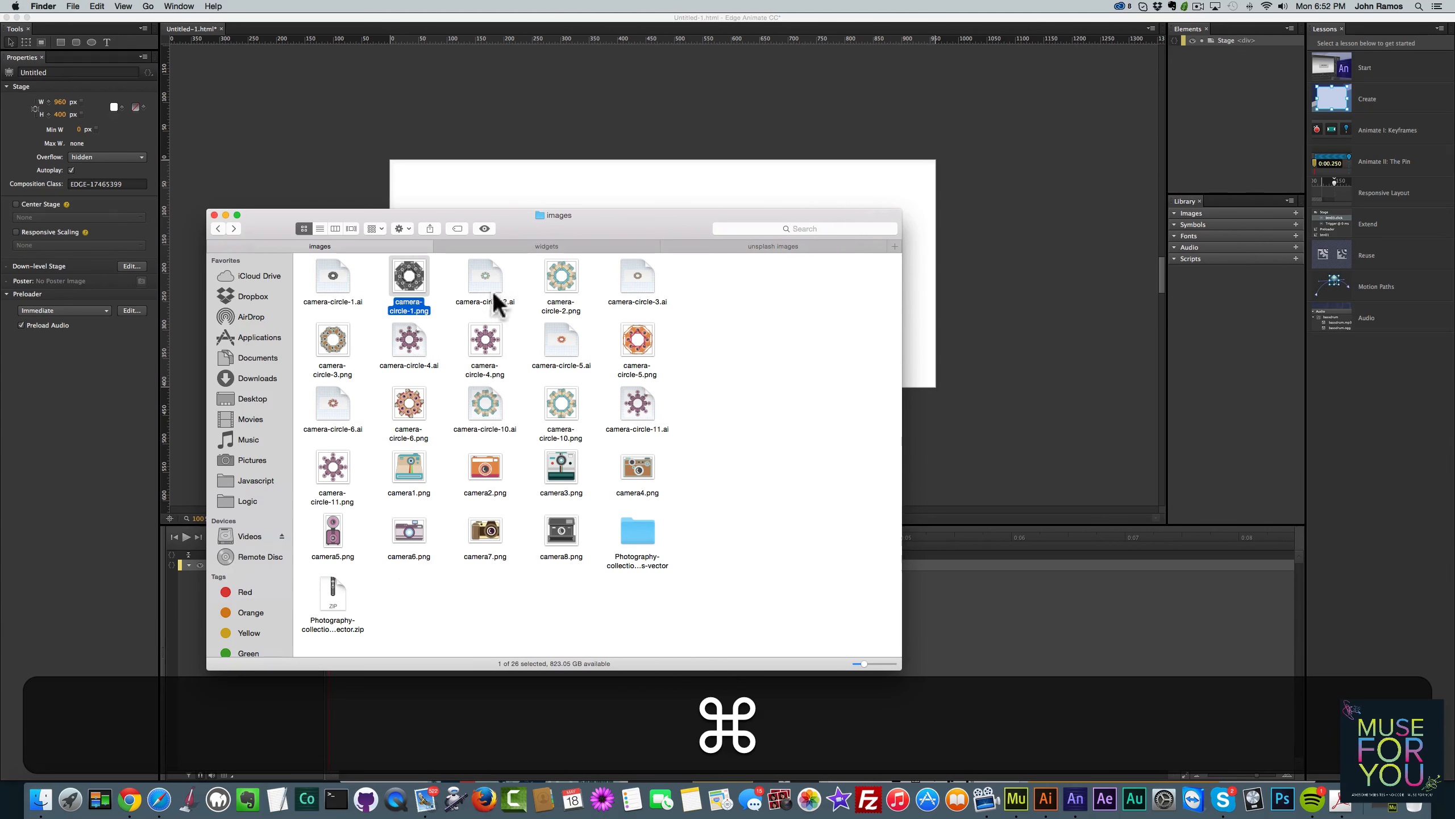
super+click(559, 281)
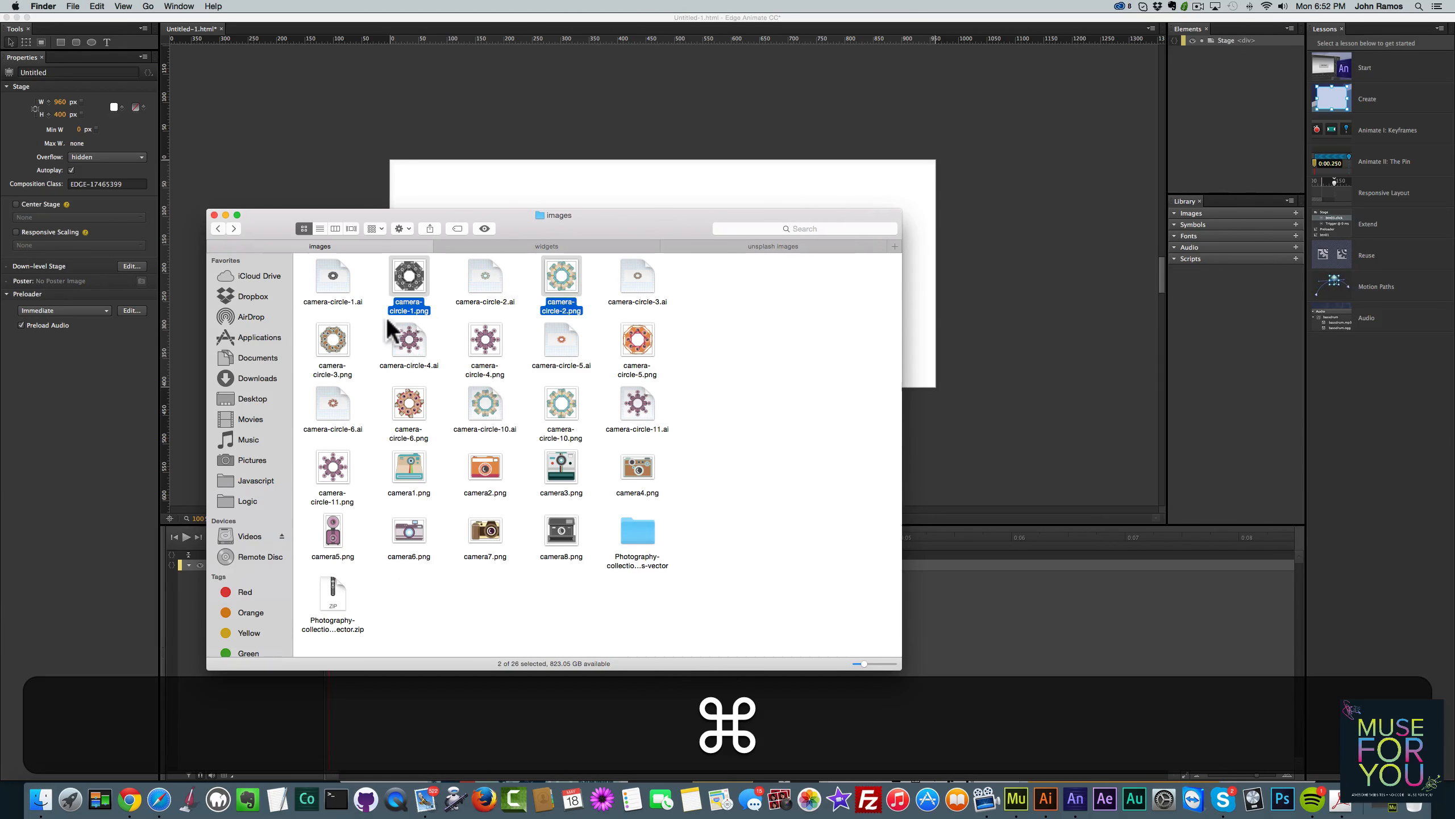
super+click(337, 347)
super+click(485, 352)
super+click(645, 347)
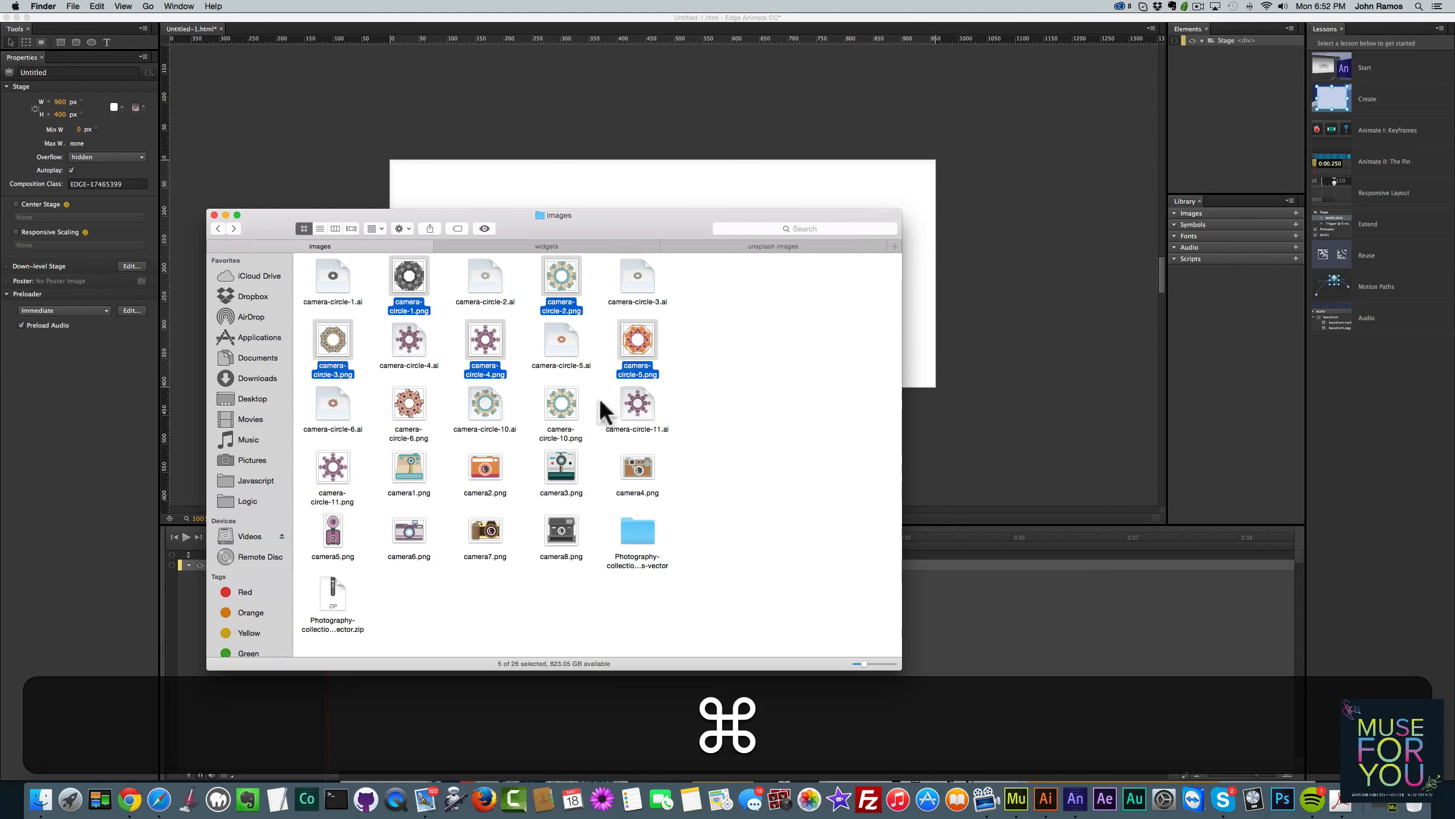
super+click(427, 427)
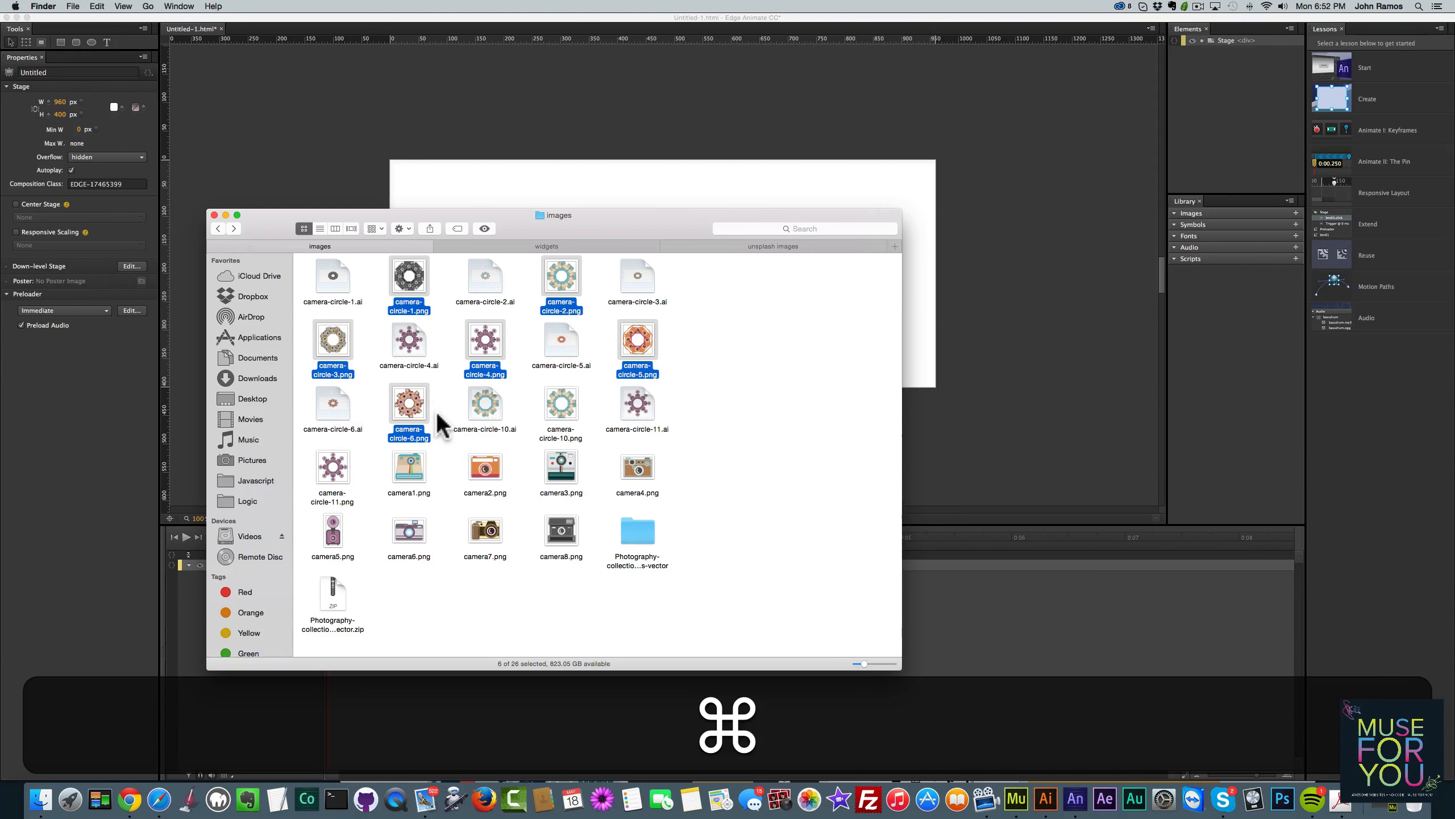
drag(422, 415, 330, 169)
drag(356, 164, 366, 179)
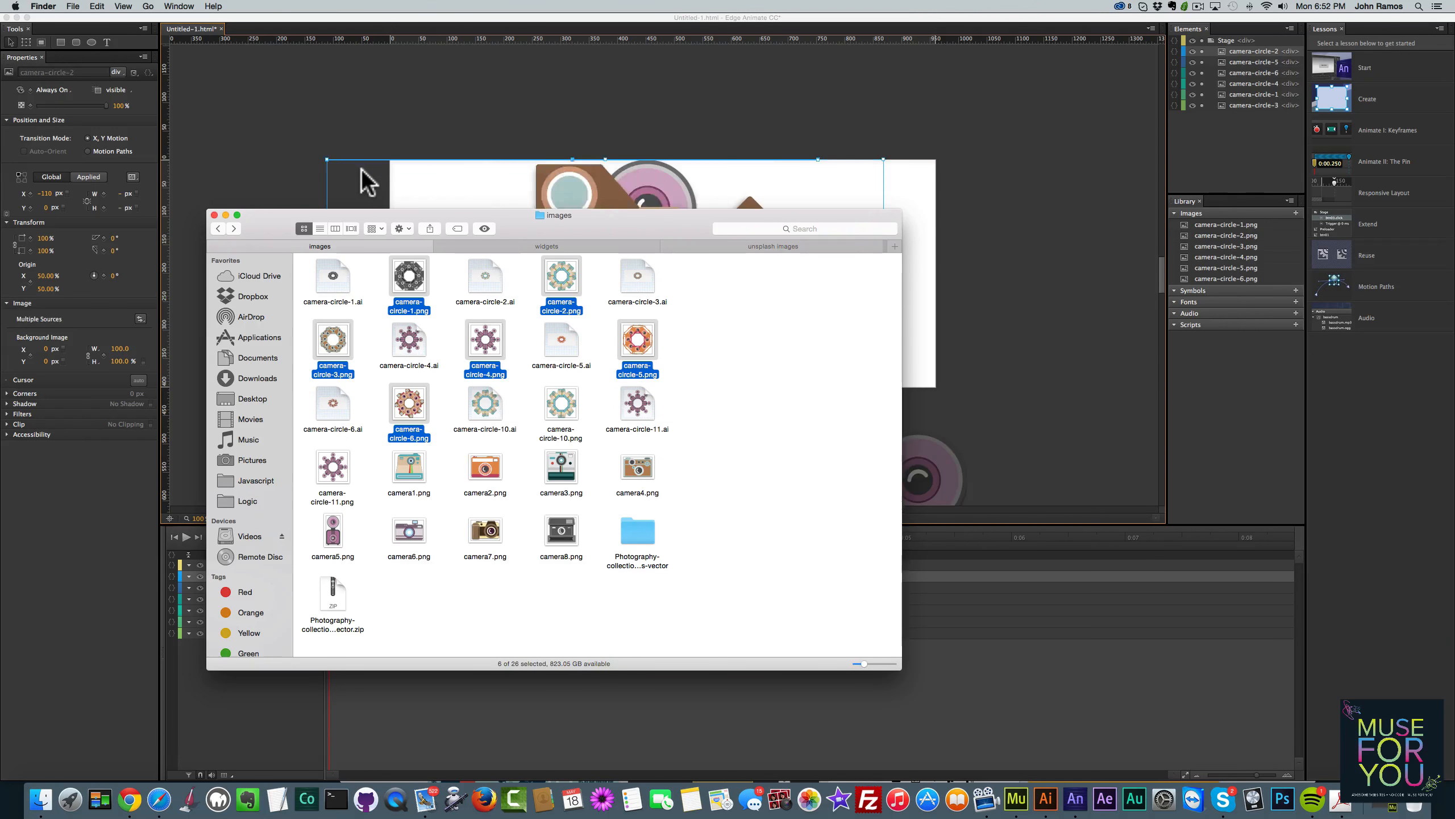
Turn off Auto-Keyframe Mode for the timeline
scroll(607, 309, down, 5)
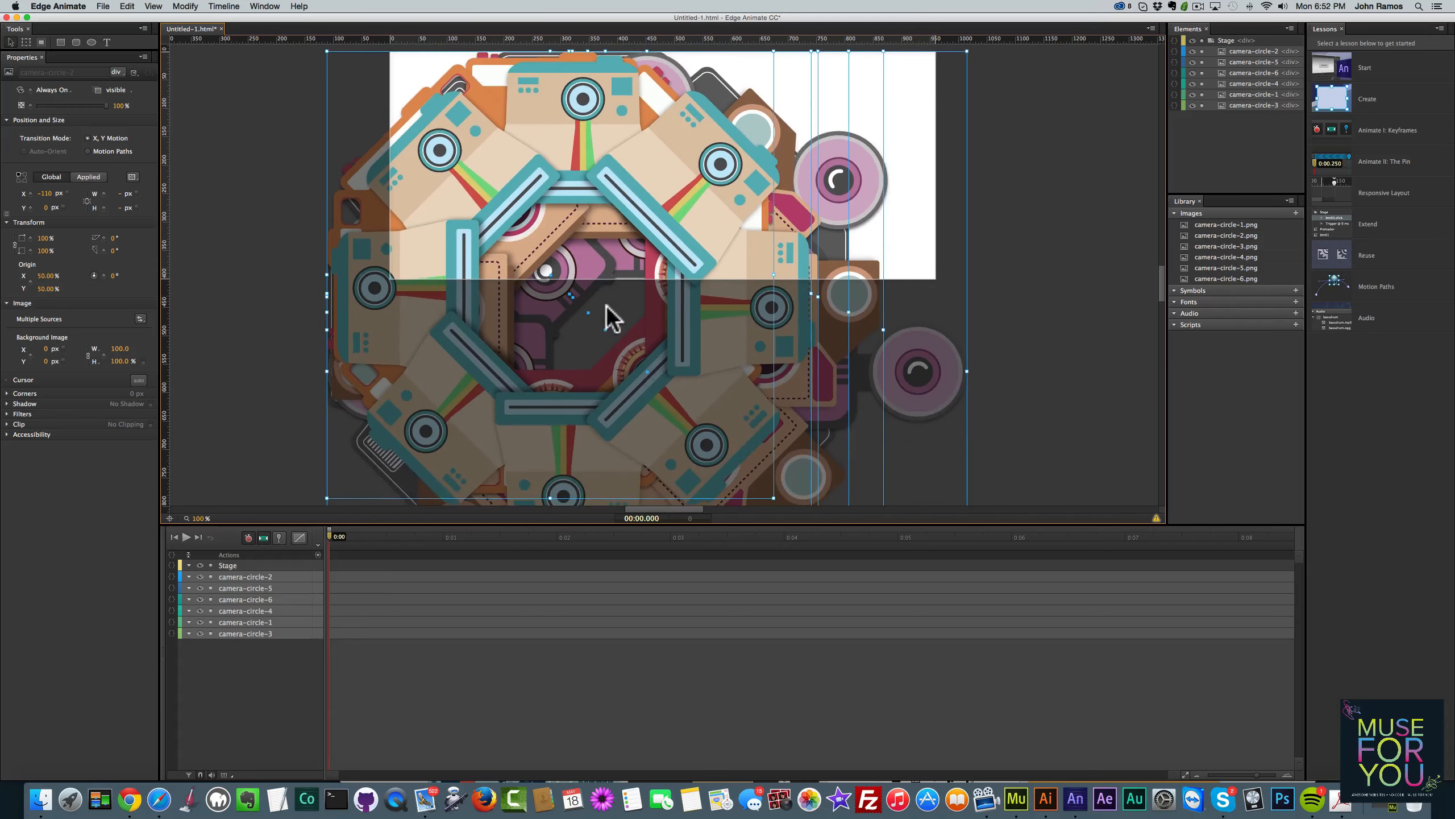
scroll(607, 309, down, 1)
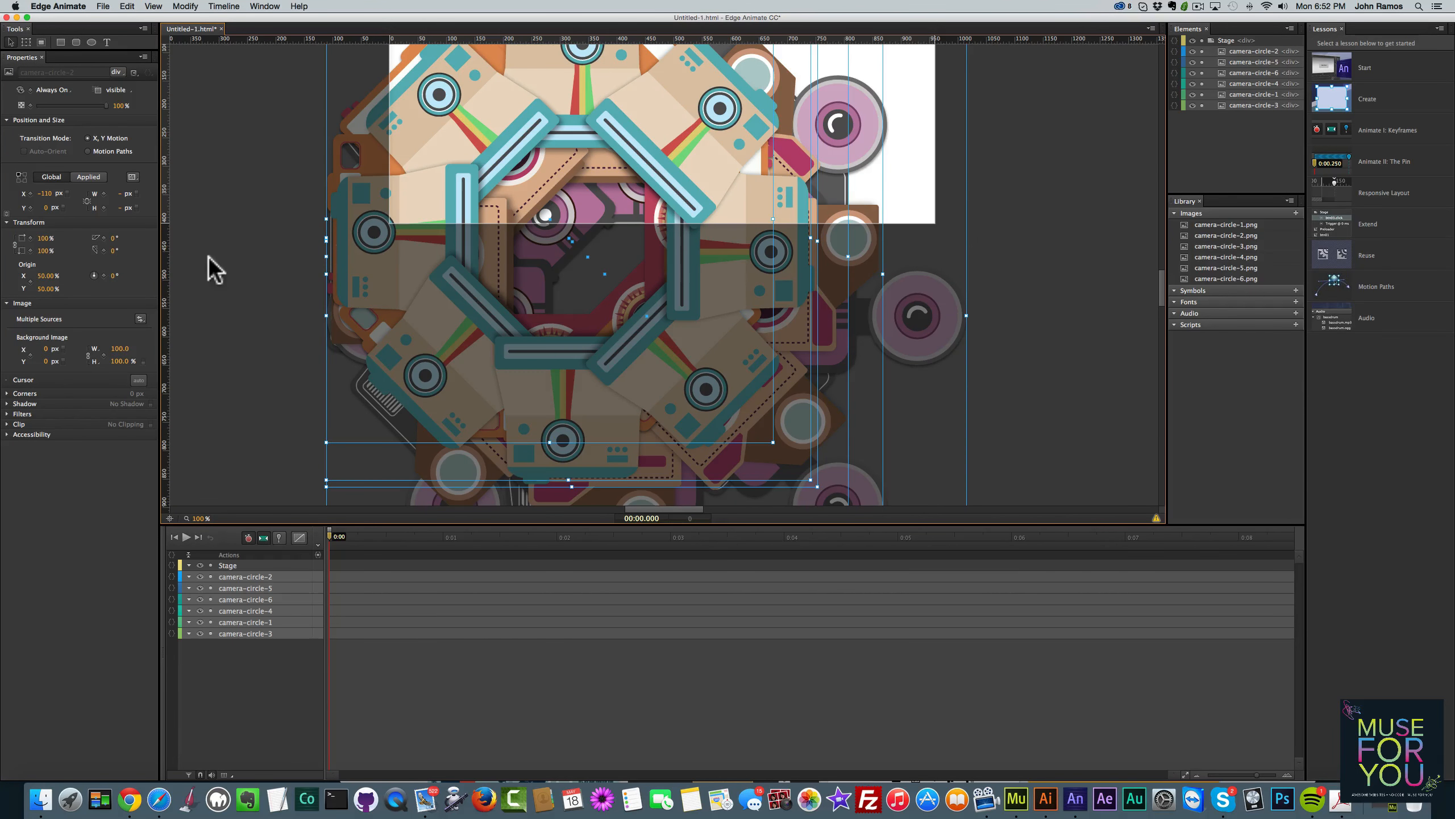
click(248, 537)
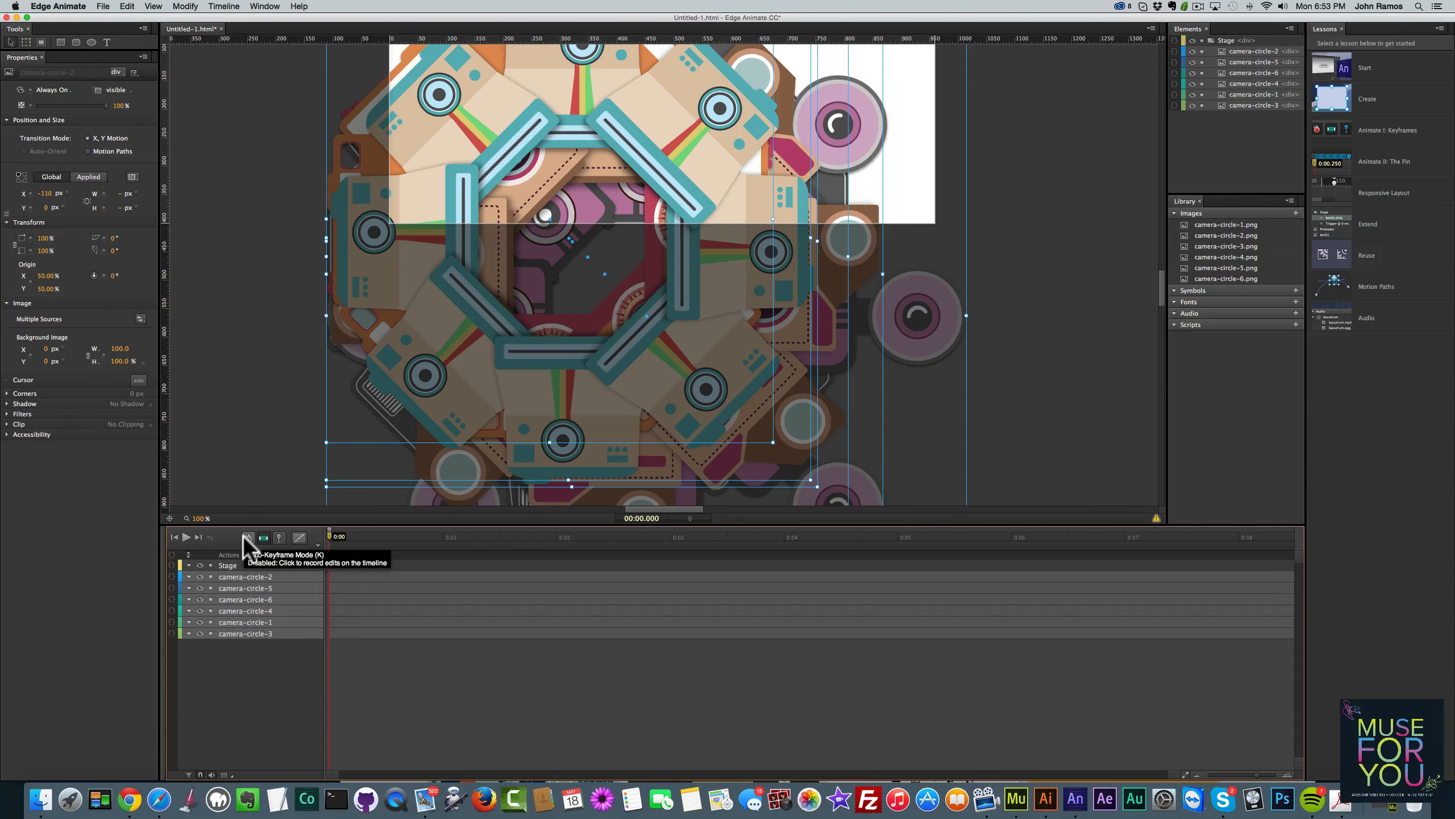
scroll(247, 415, up, 1)
scroll(247, 416, up, 2)
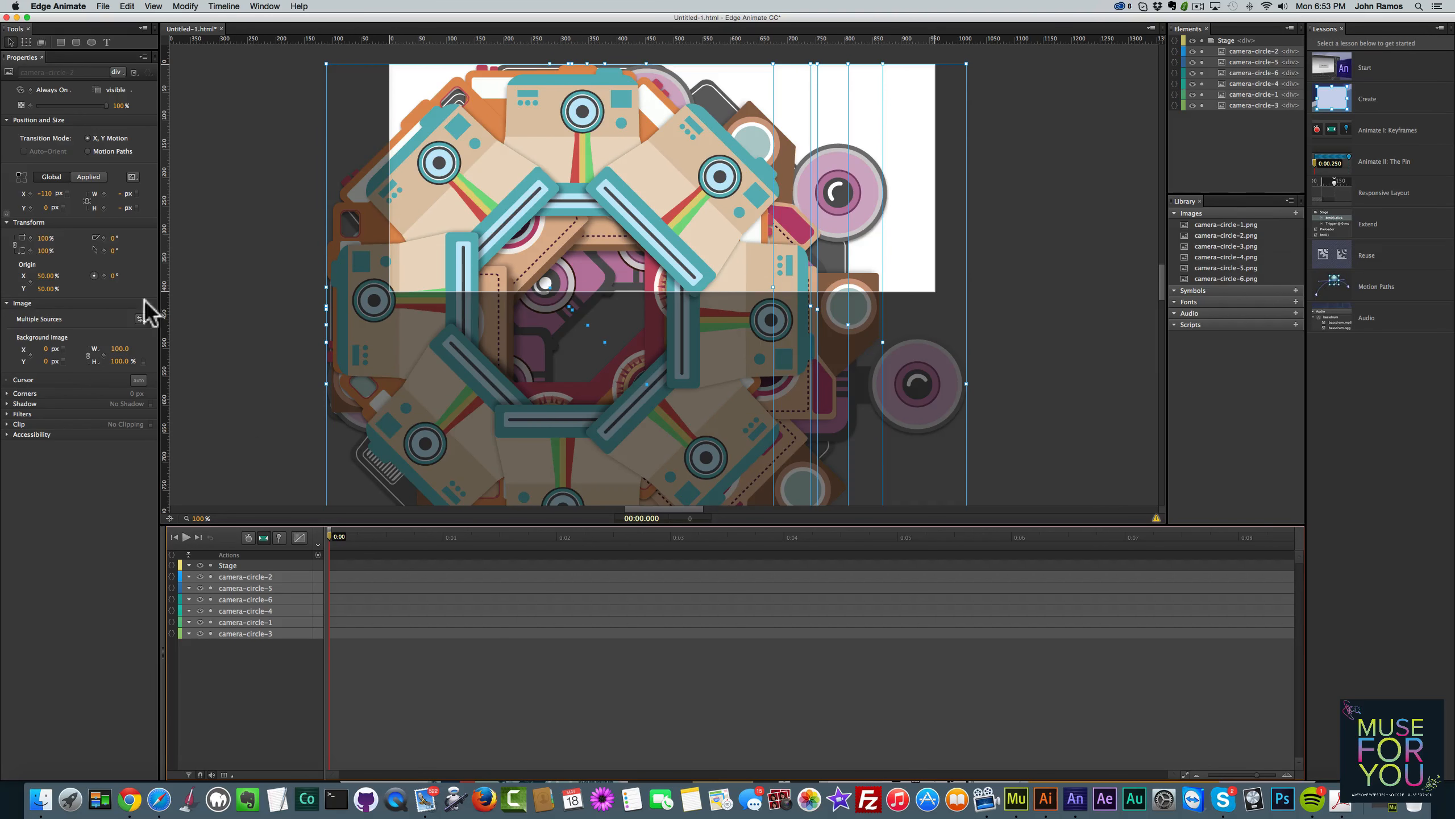
Scale all six camera circle images down to 25% and deselect them
click(46, 237)
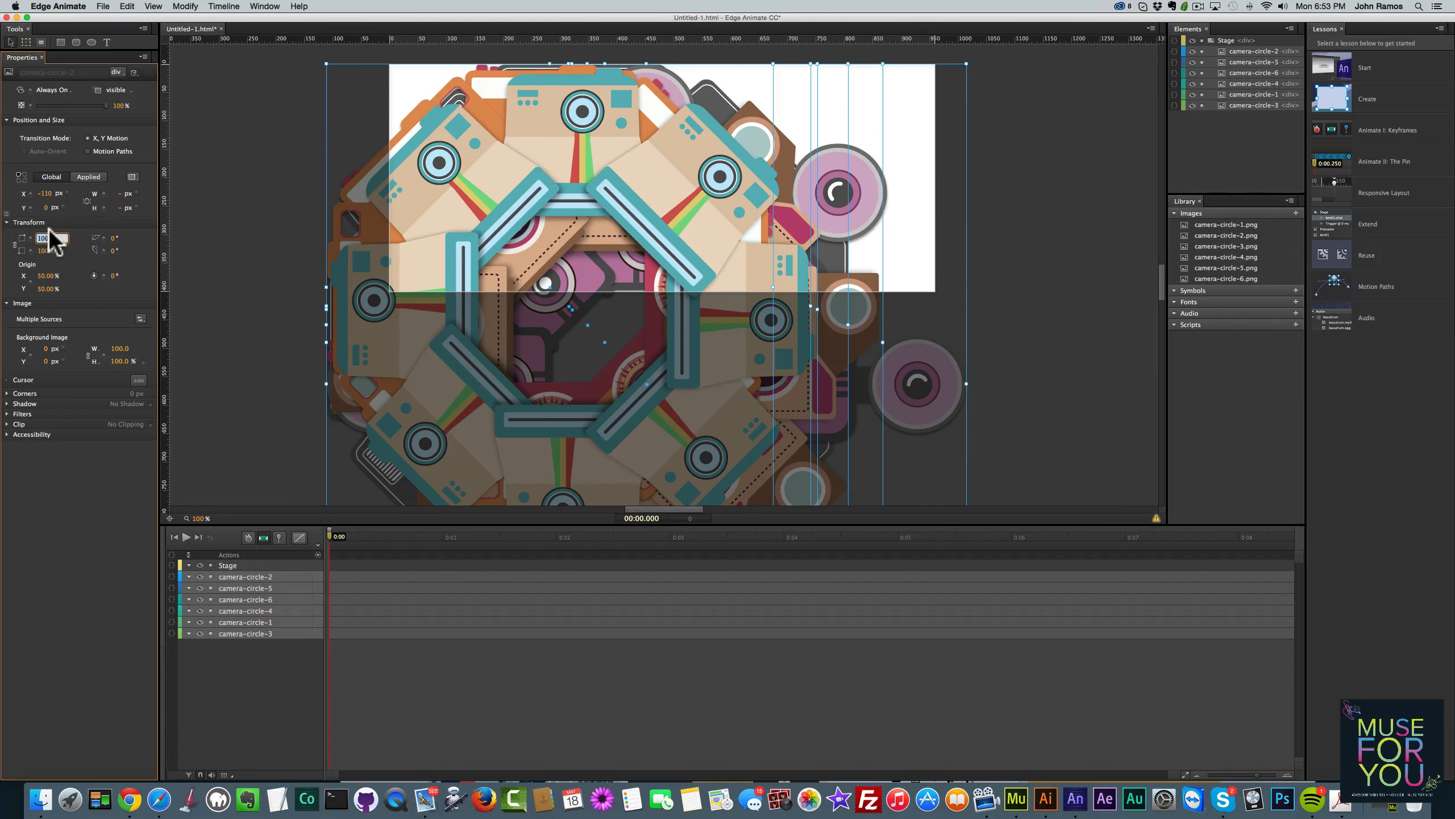
text(50)
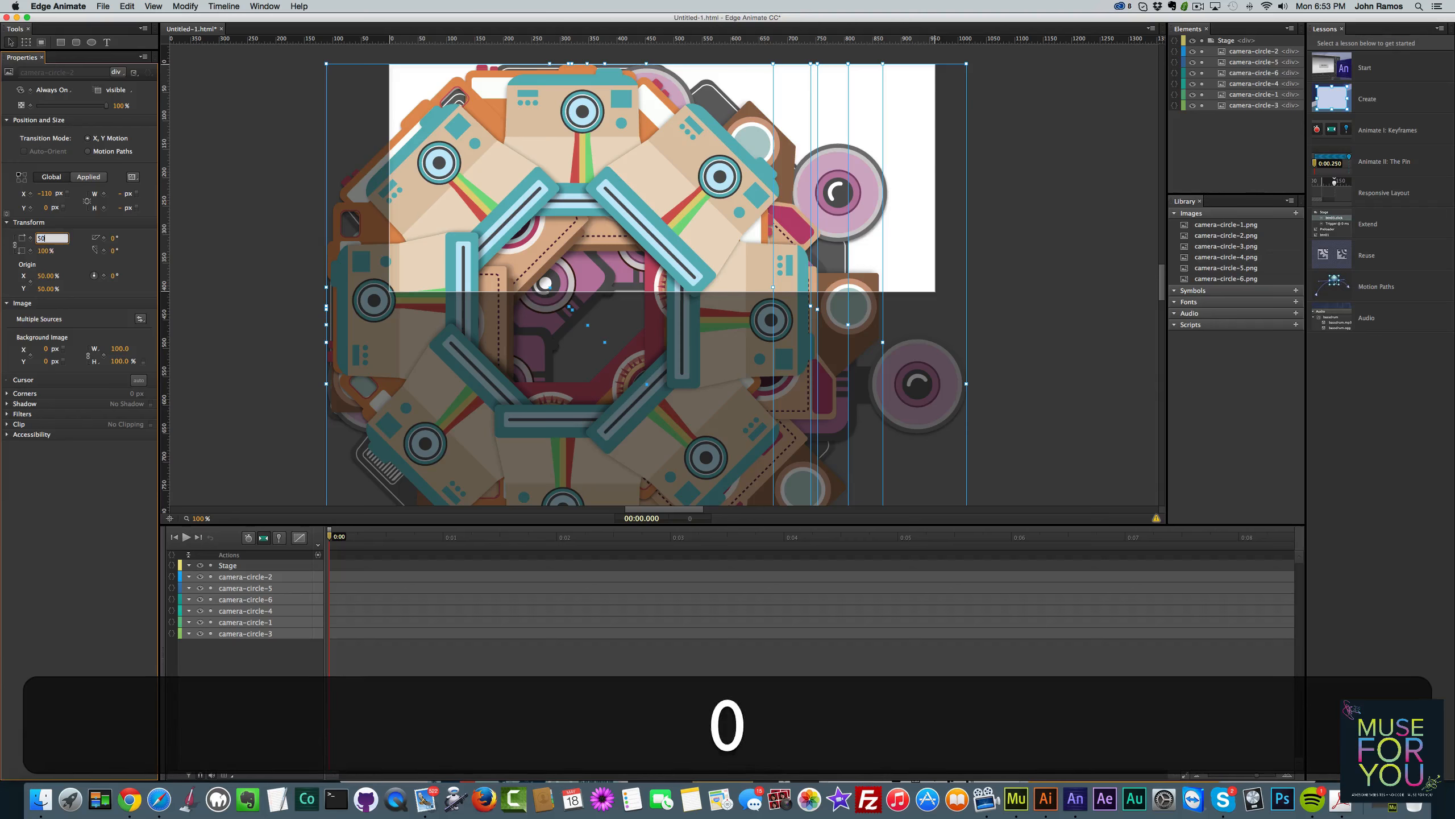
key(Return)
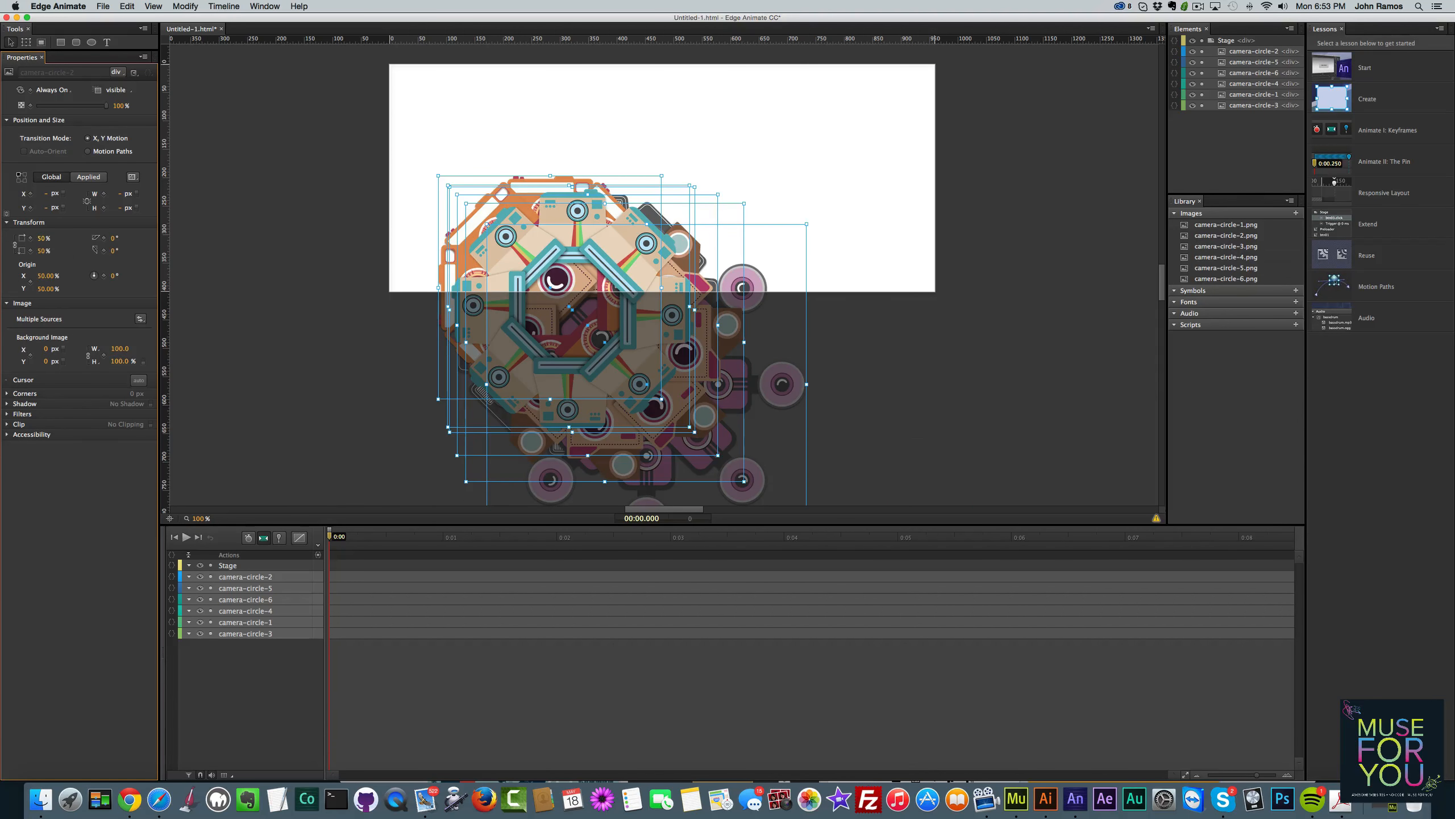
click(42, 237)
text(25)
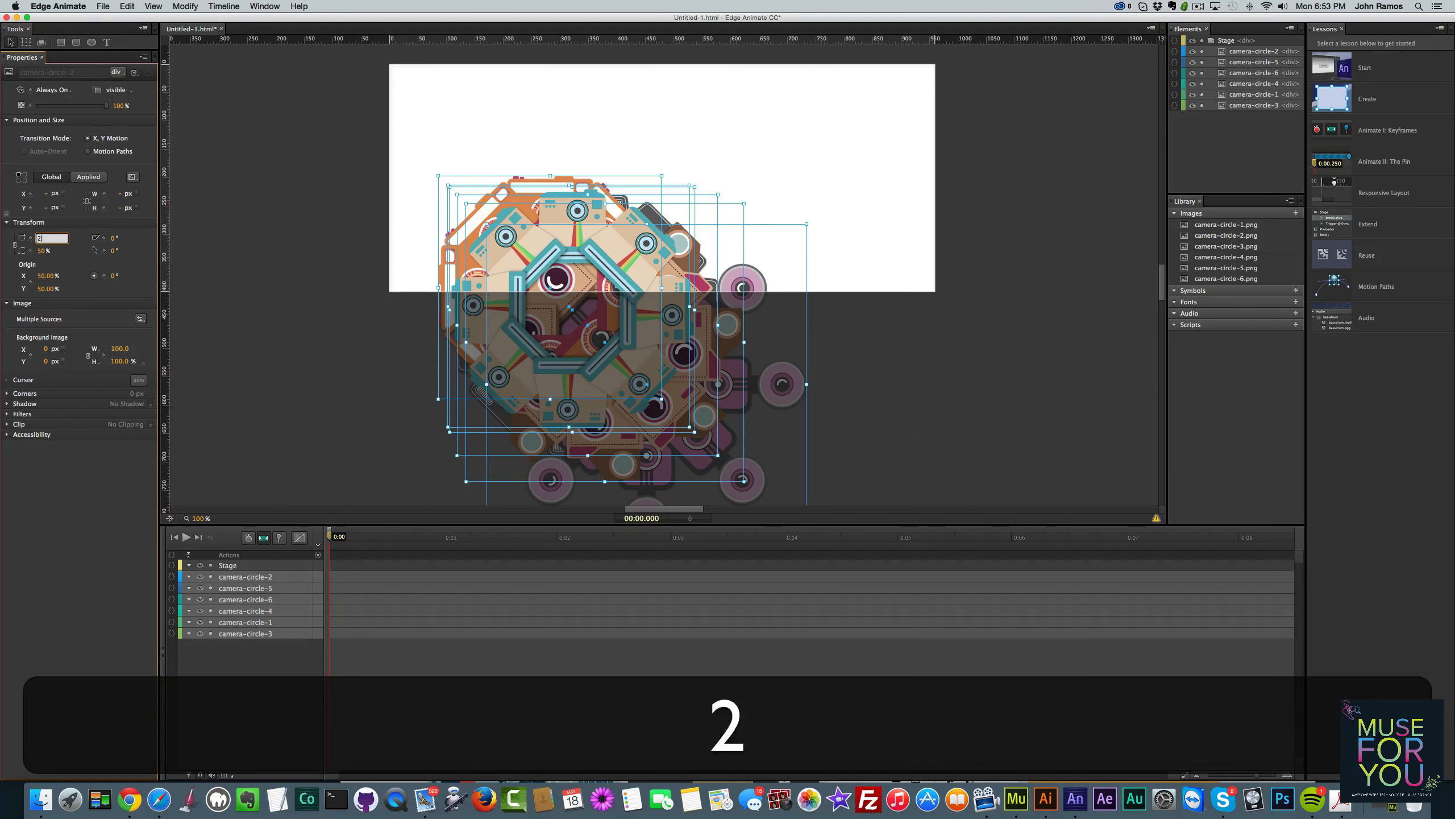
key(Return)
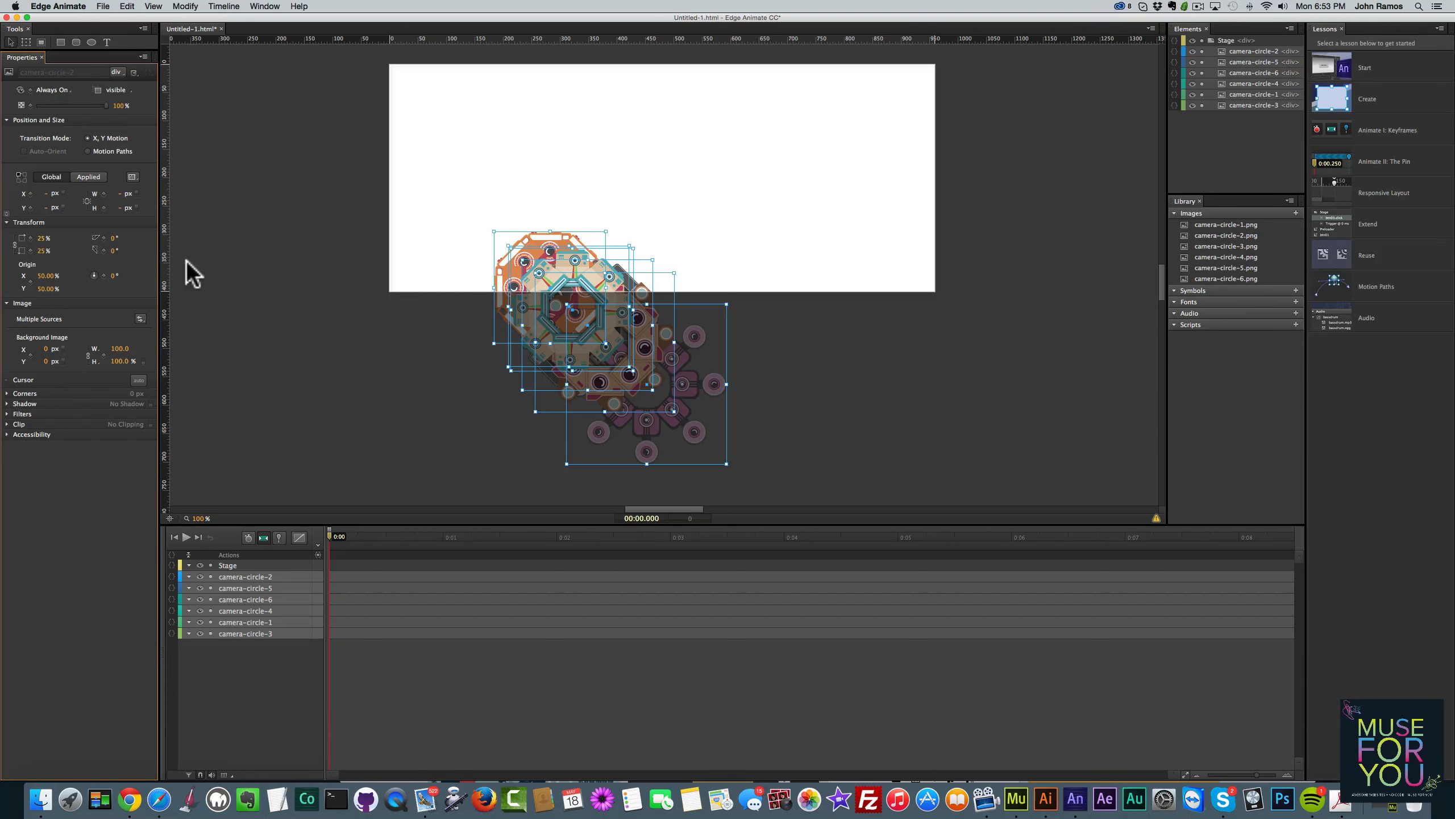
click(283, 275)
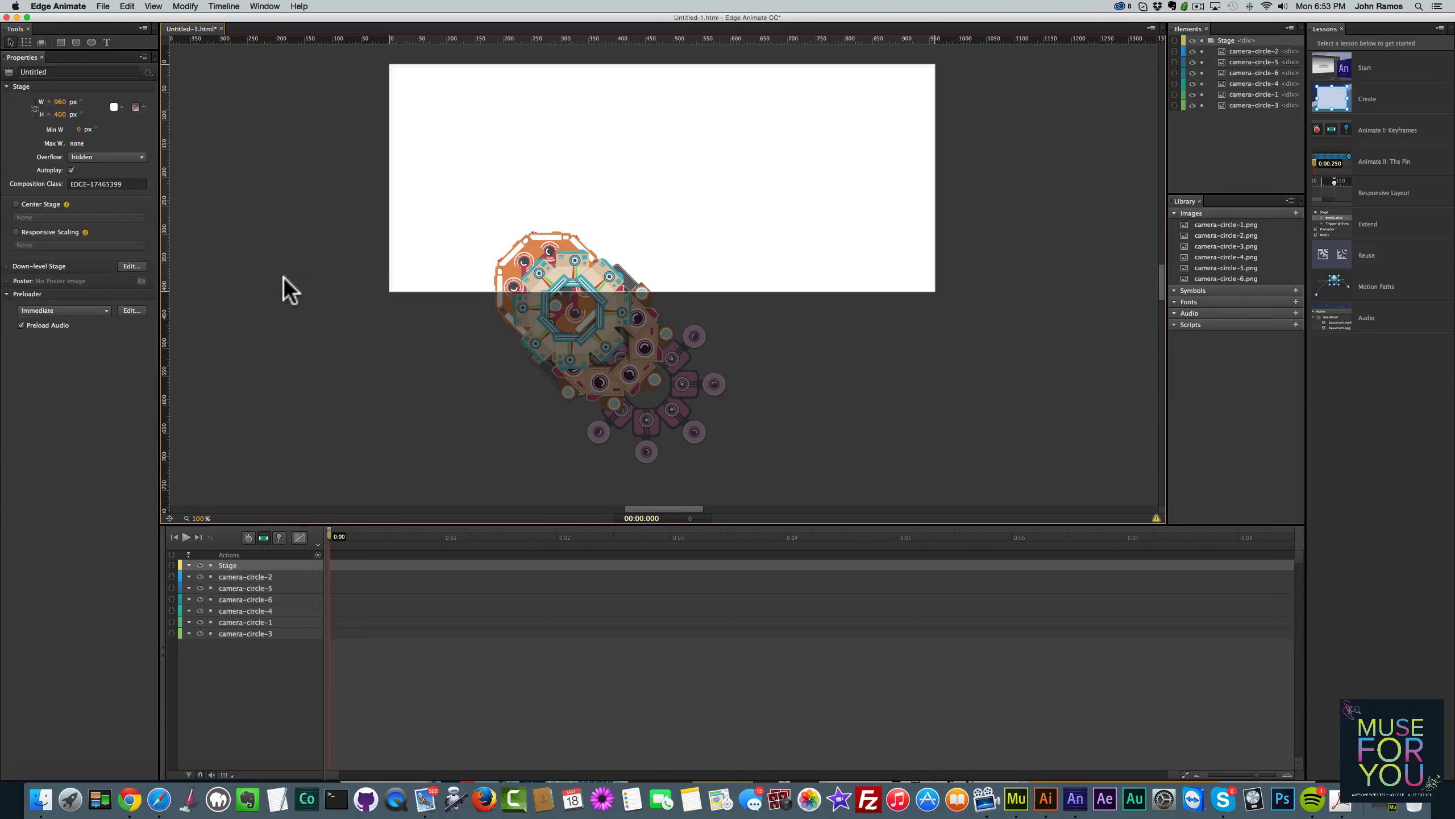
Turn Auto-Keyframe Mode back on and move all six camera circles together to the area left of the stage
click(248, 541)
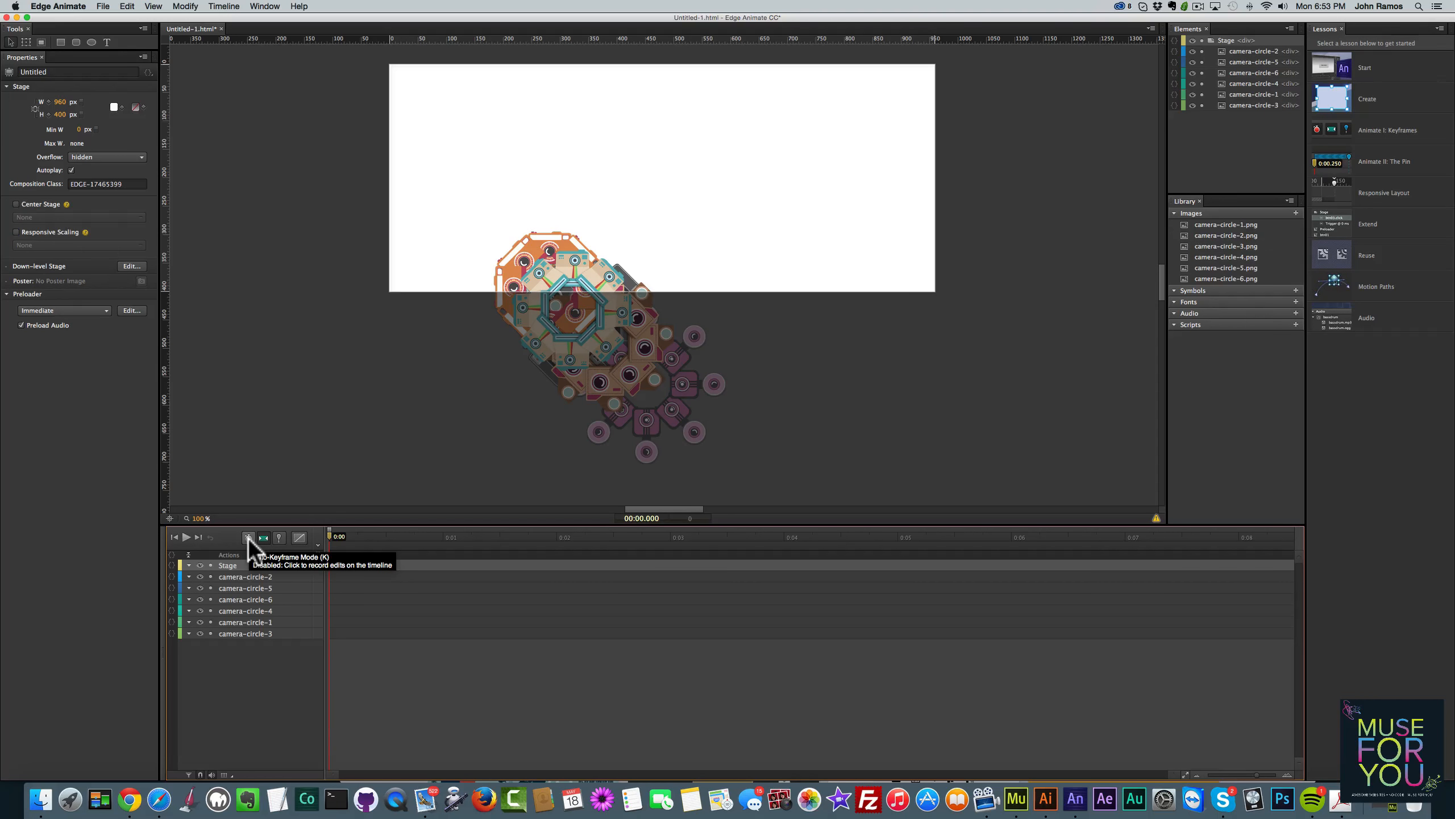
click(248, 538)
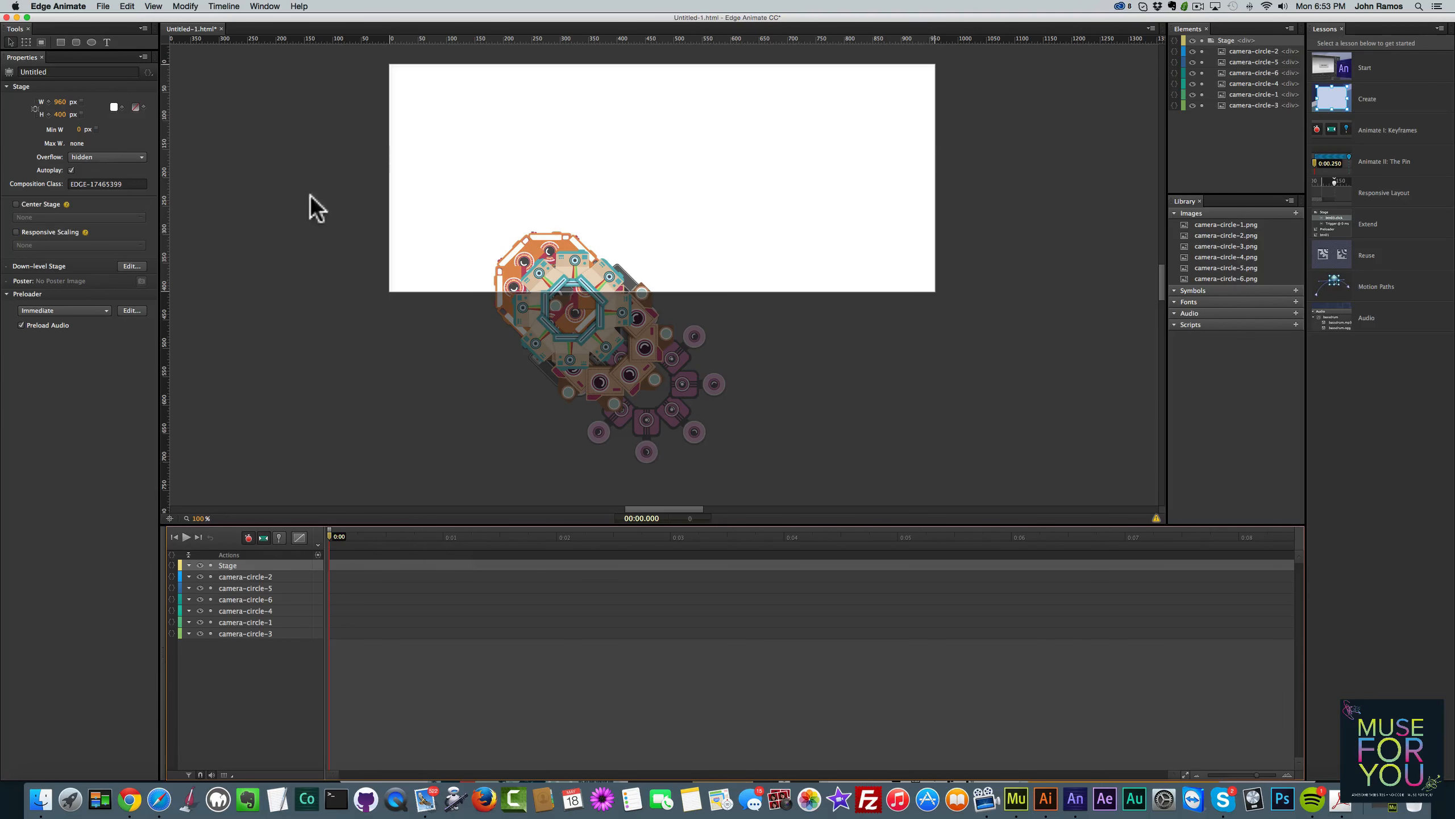
drag(746, 440, 260, 253)
click(484, 361)
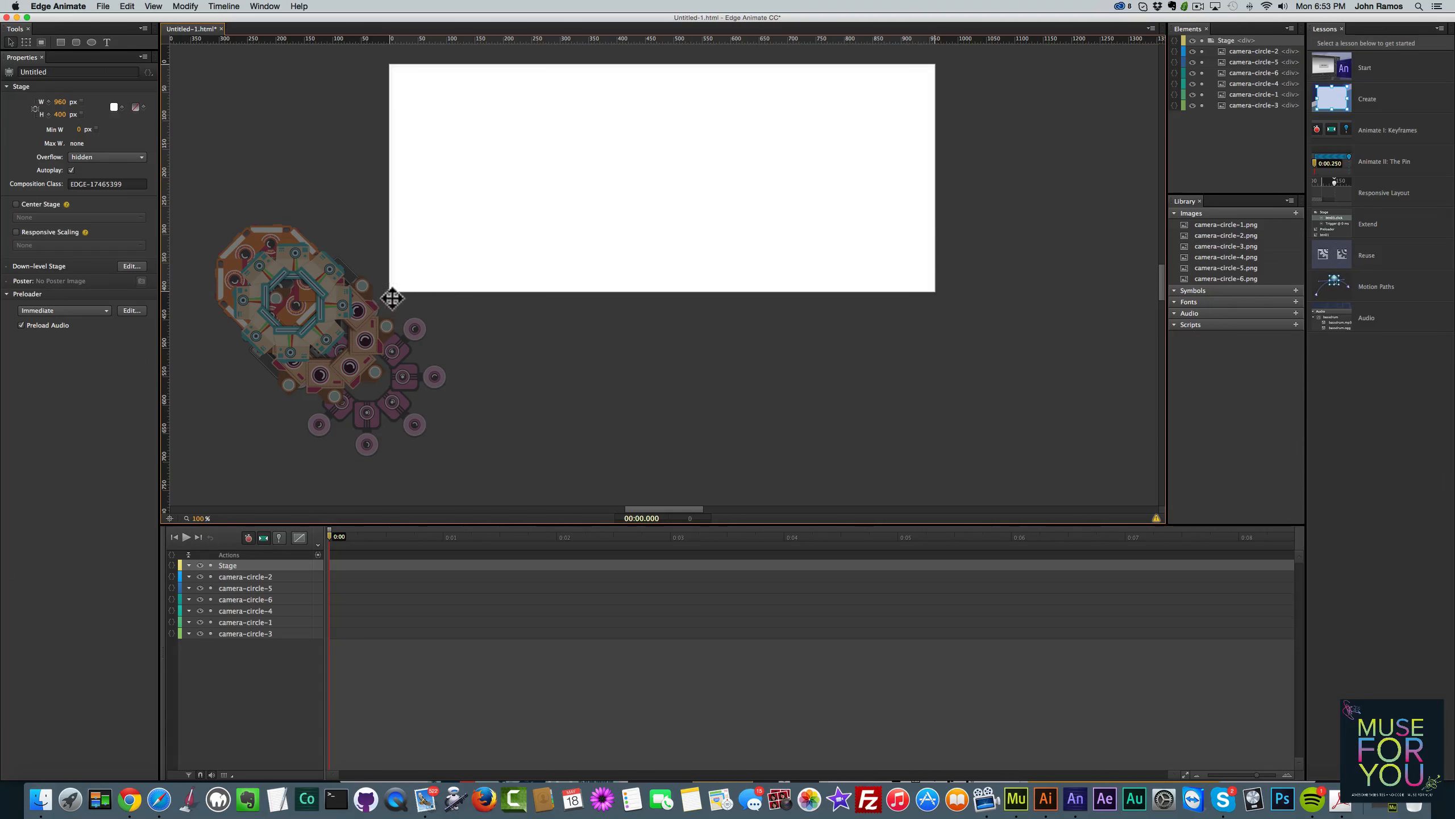
Move the orange camera-circle-5 image to the centre of the stage, at about X 382 px and Y 102 px
click(260, 243)
click(275, 220)
click(266, 229)
drag(239, 248, 648, 174)
click(759, 364)
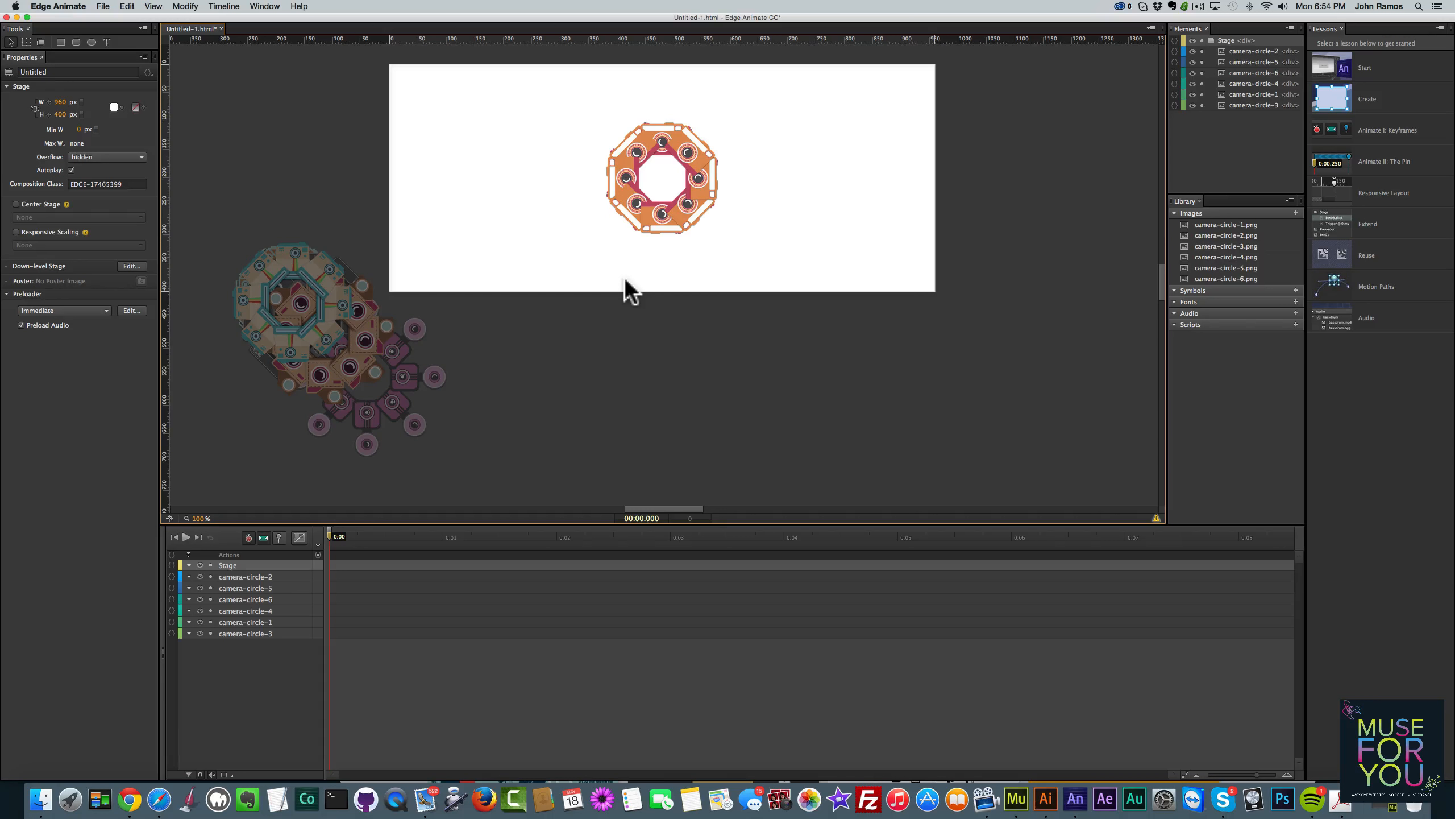
Animate camera-circle-5 with a rotation keyframe at 0 seconds and a 360° rotation at 3 seconds, and preview the motion
click(644, 211)
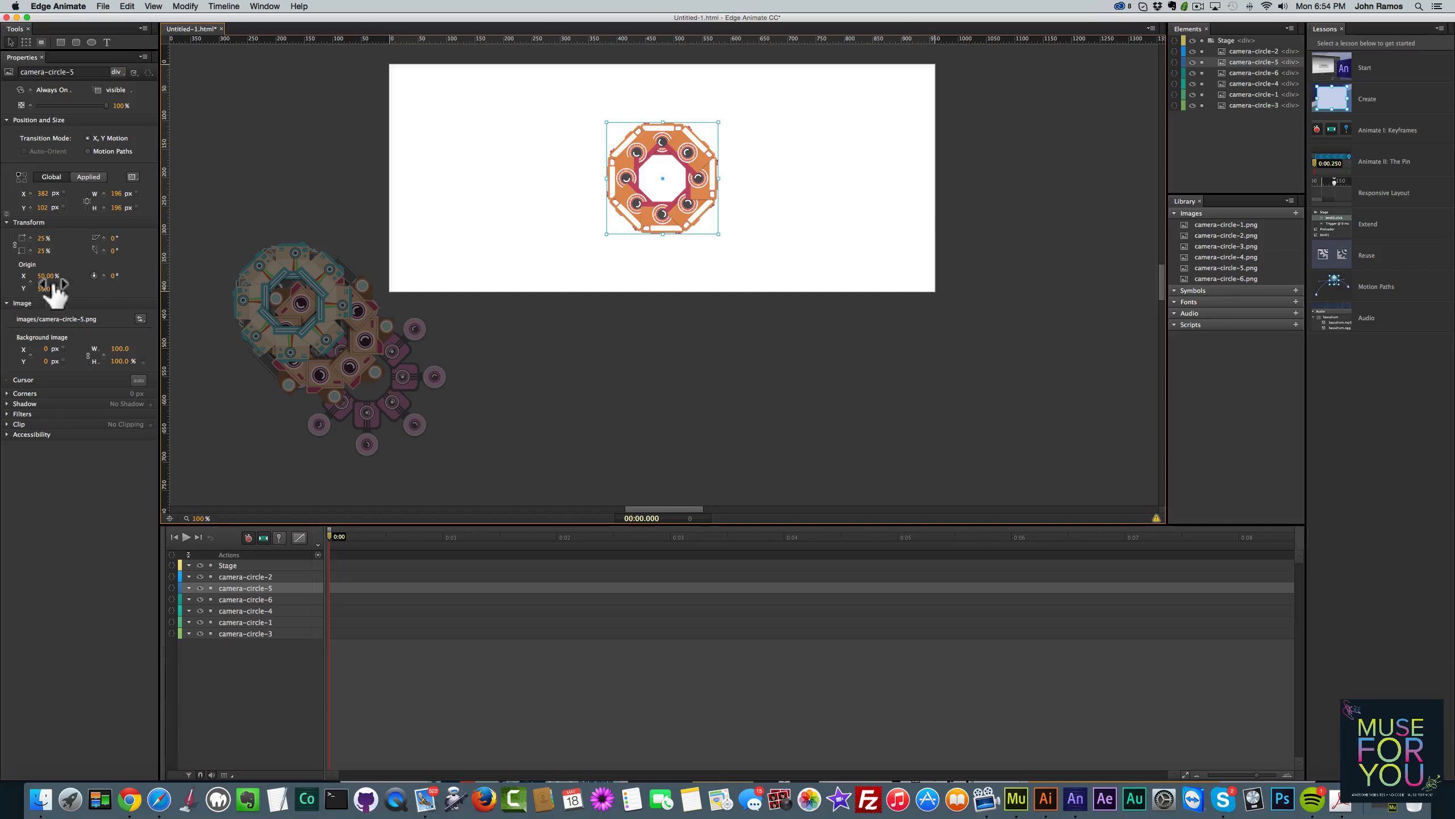
click(103, 275)
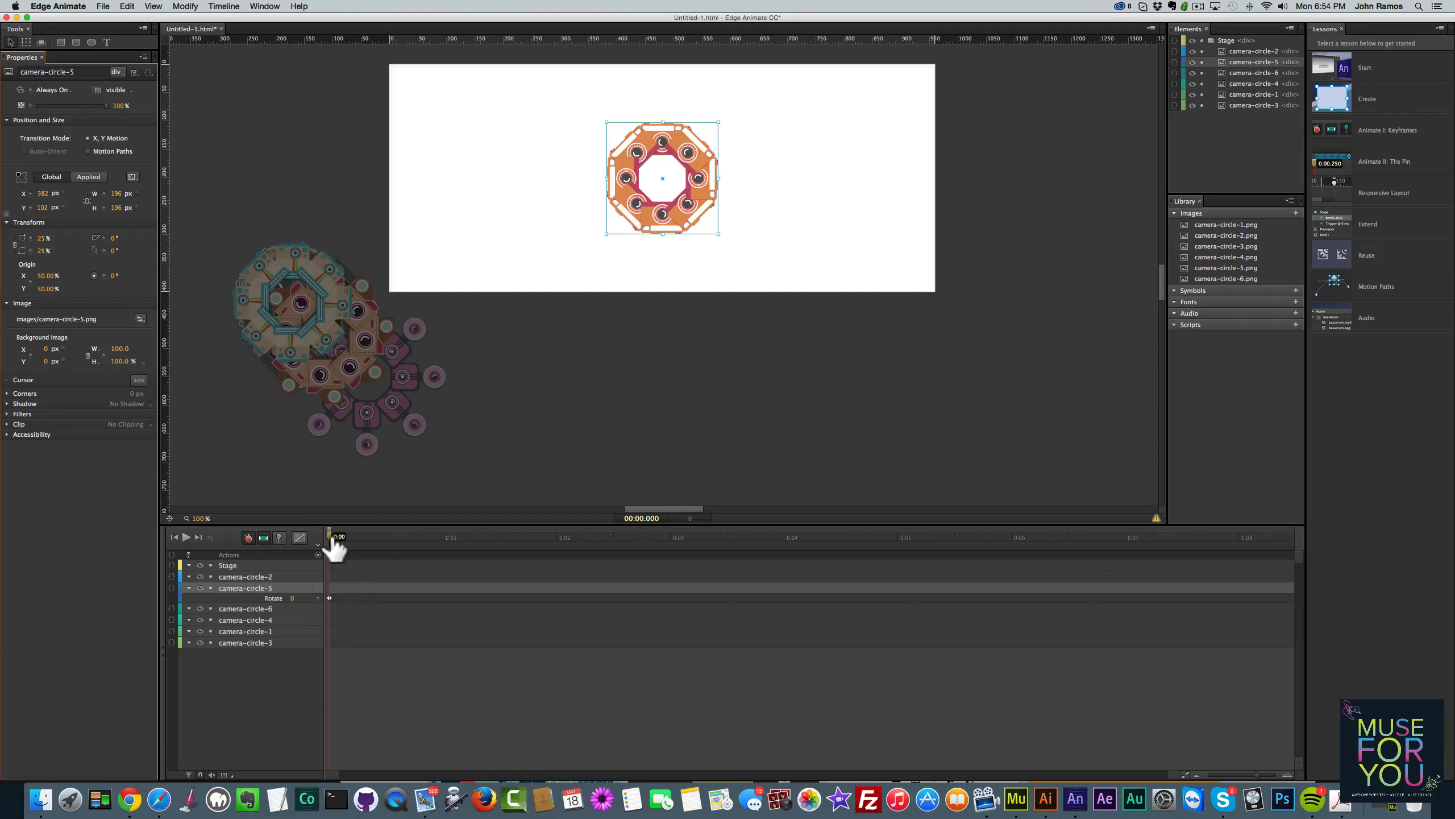
drag(328, 542, 673, 560)
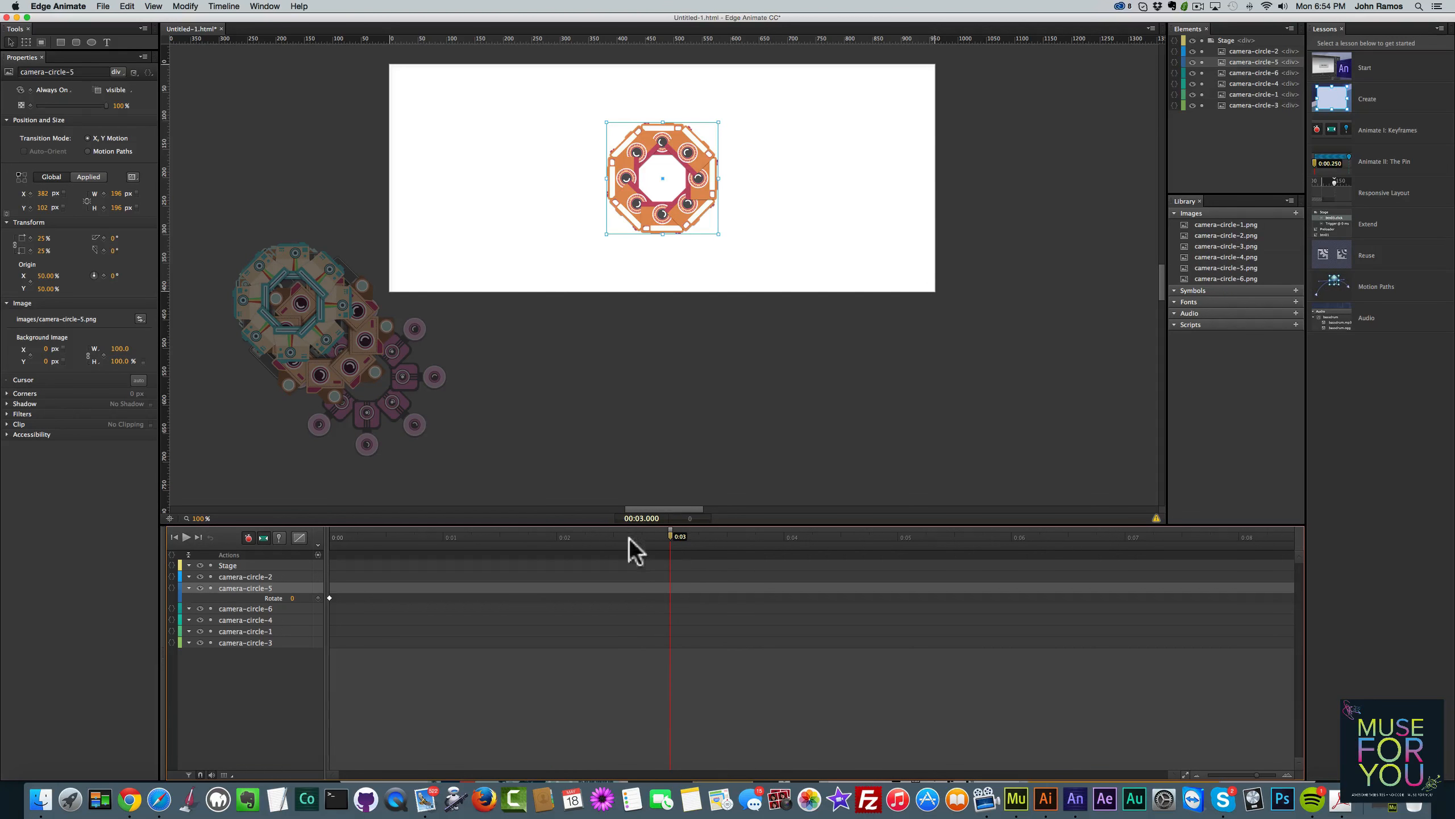
click(115, 277)
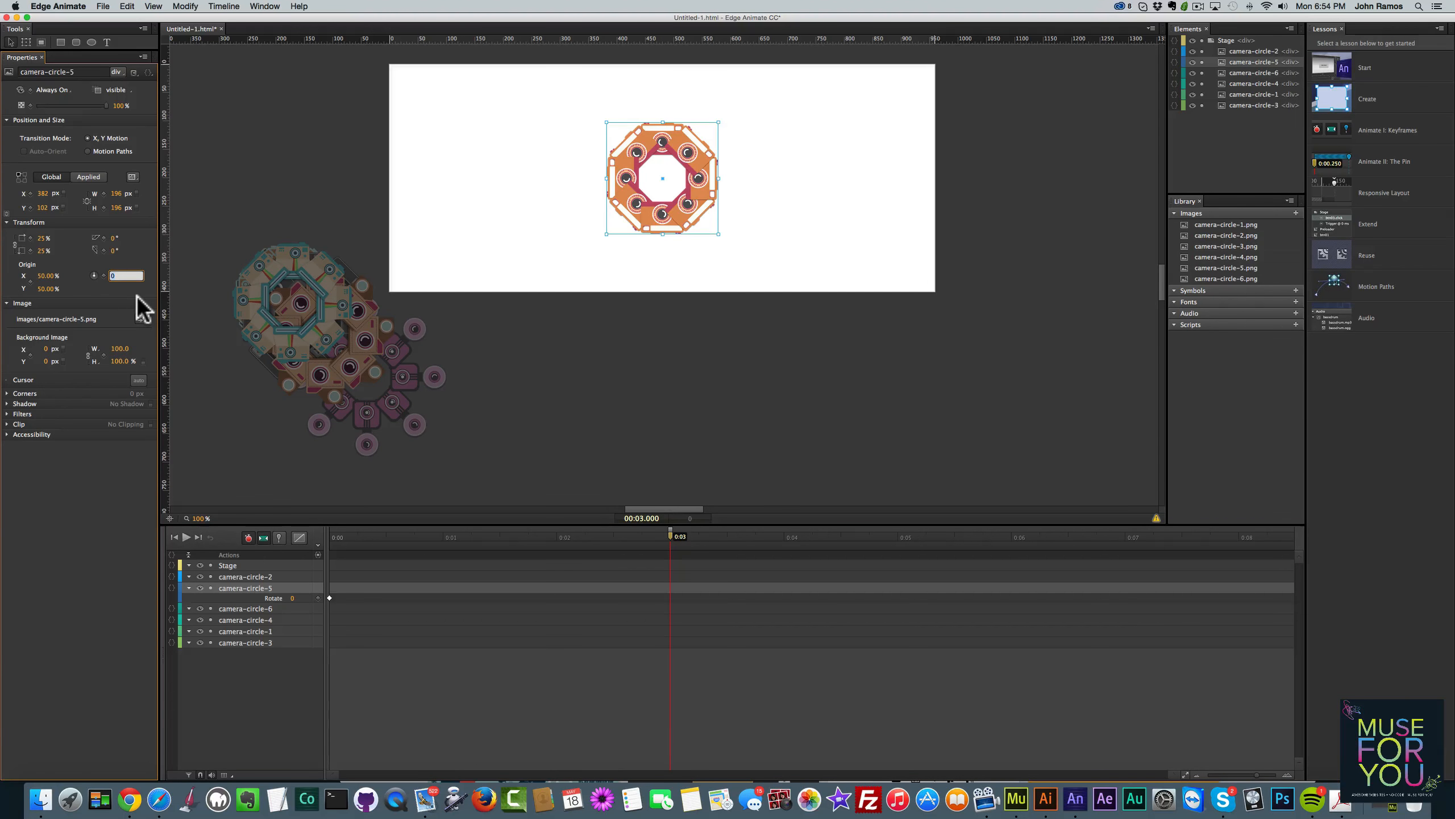
text(360)
key(Return)
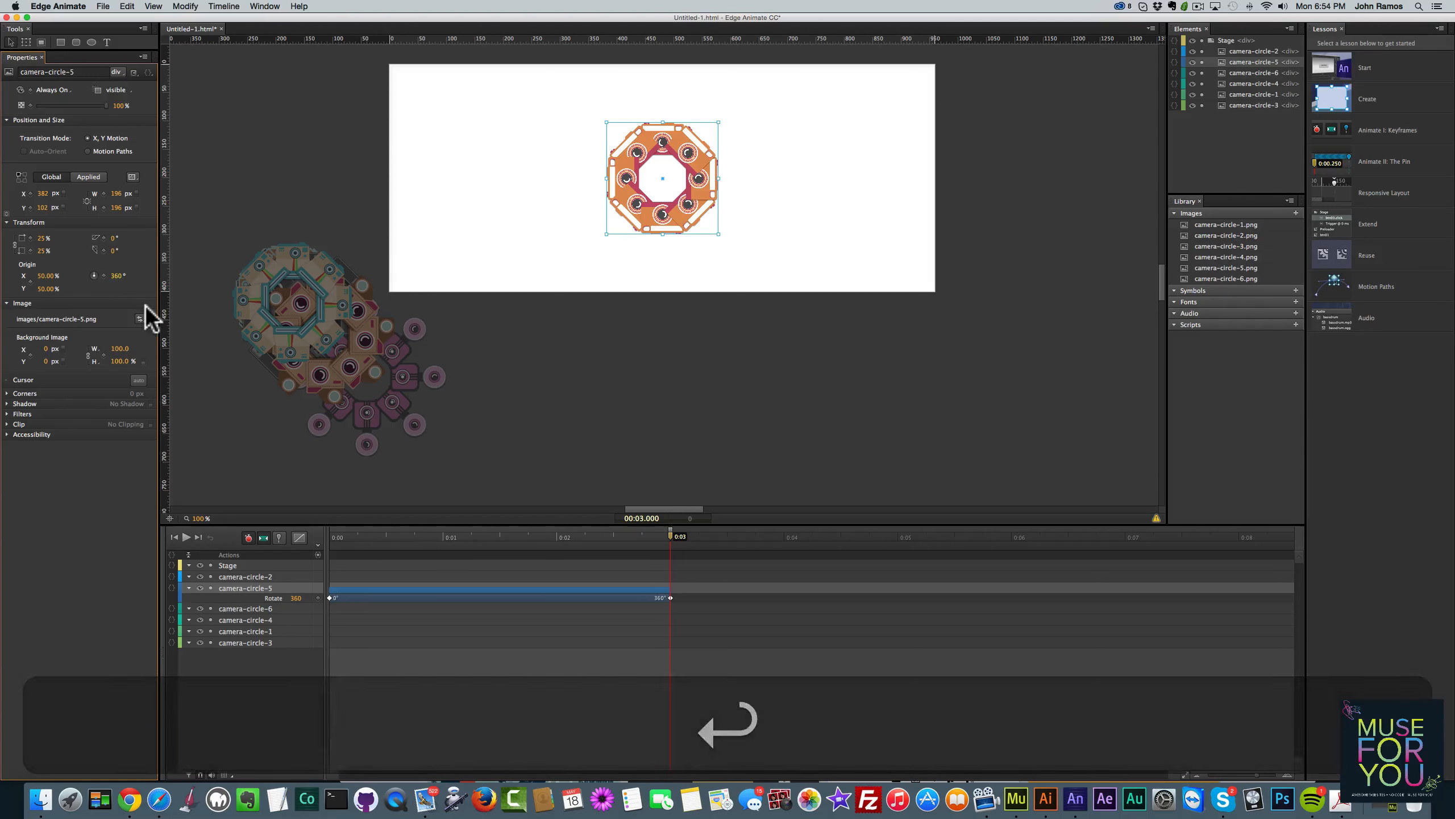
key(space)
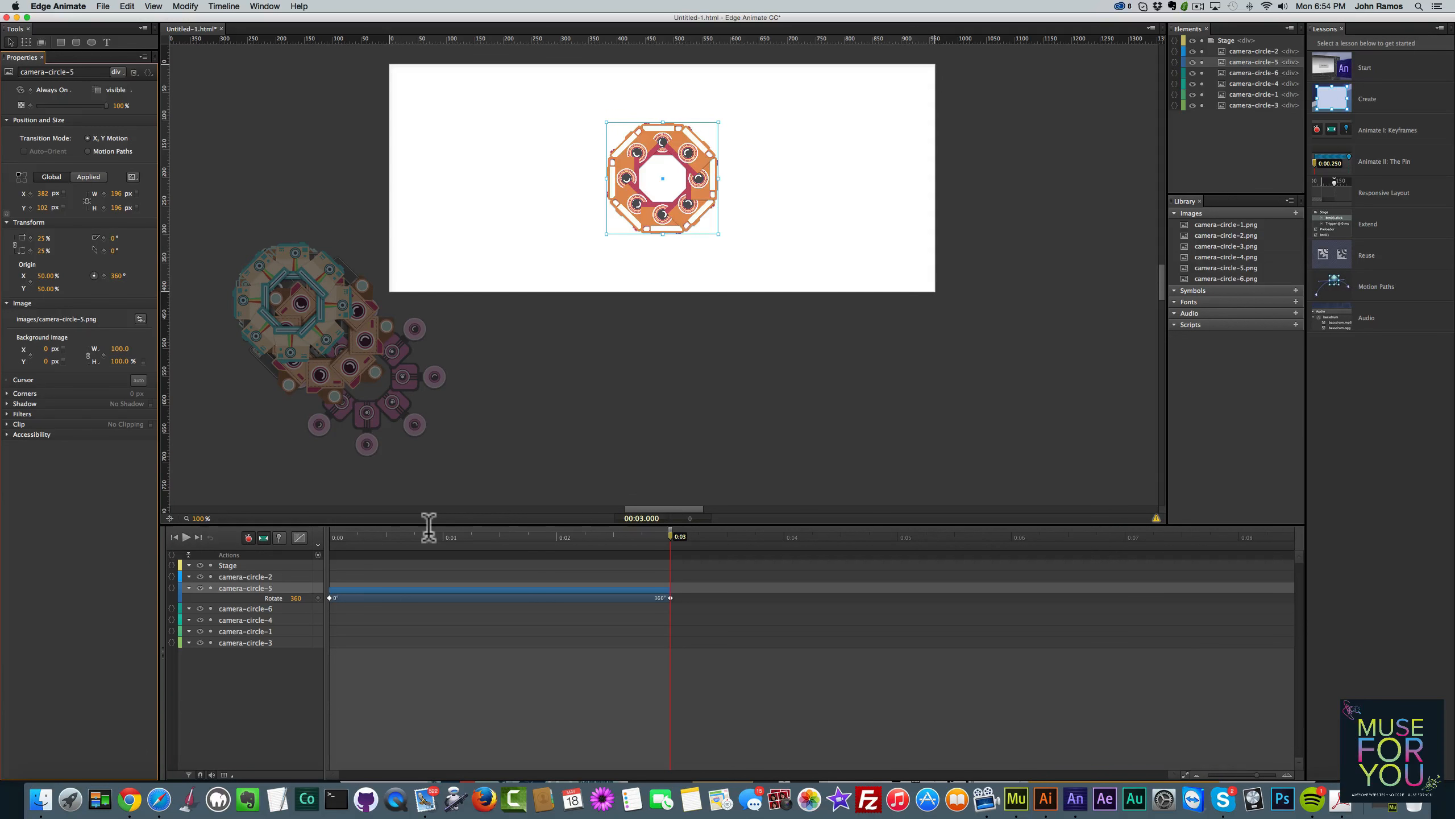
Try setting camera-circle-5's opacity to 0% at the start of the timeline, and undo the change
drag(675, 547, 332, 559)
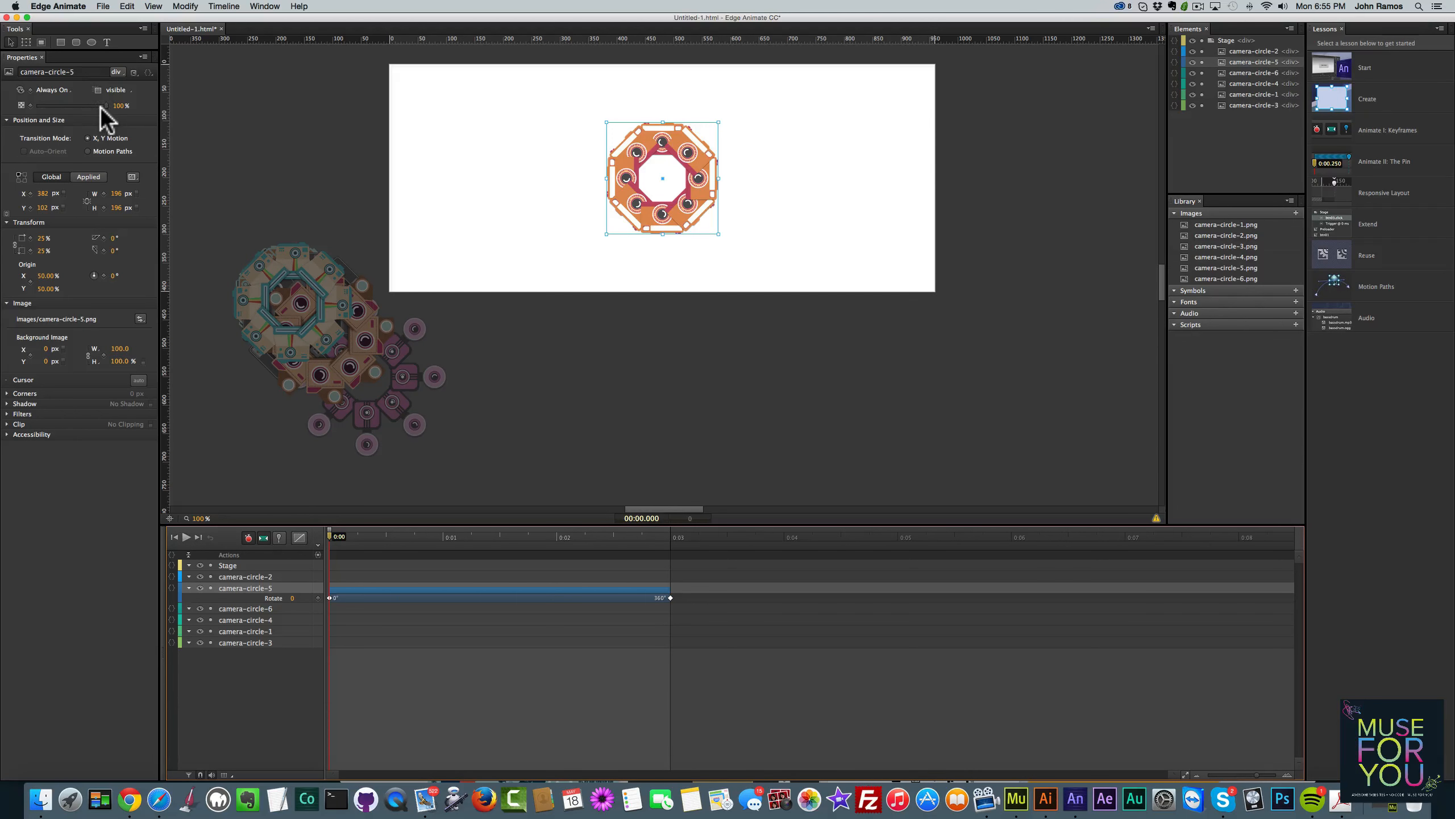
drag(101, 107, 16, 114)
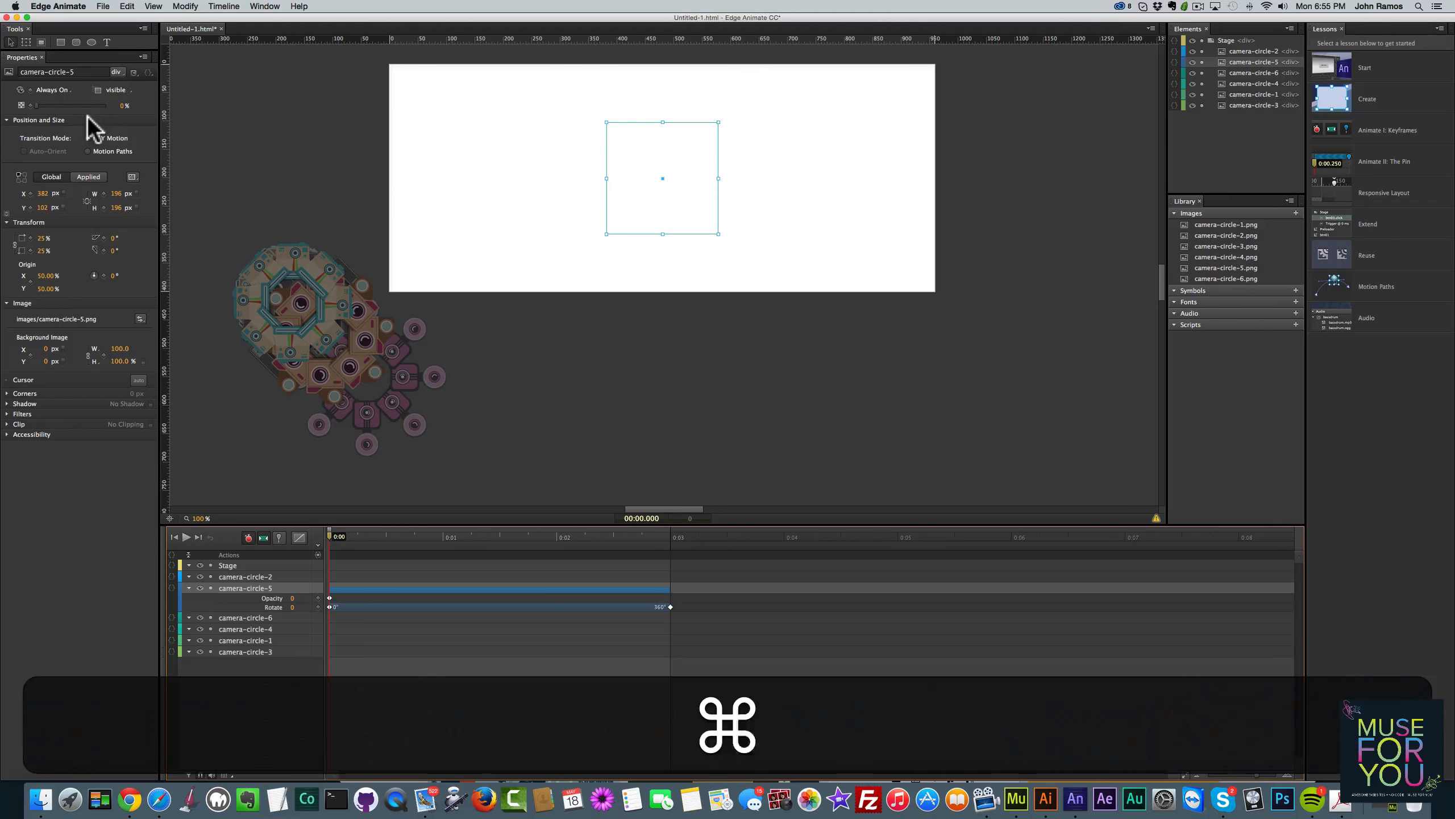
key(super+z)
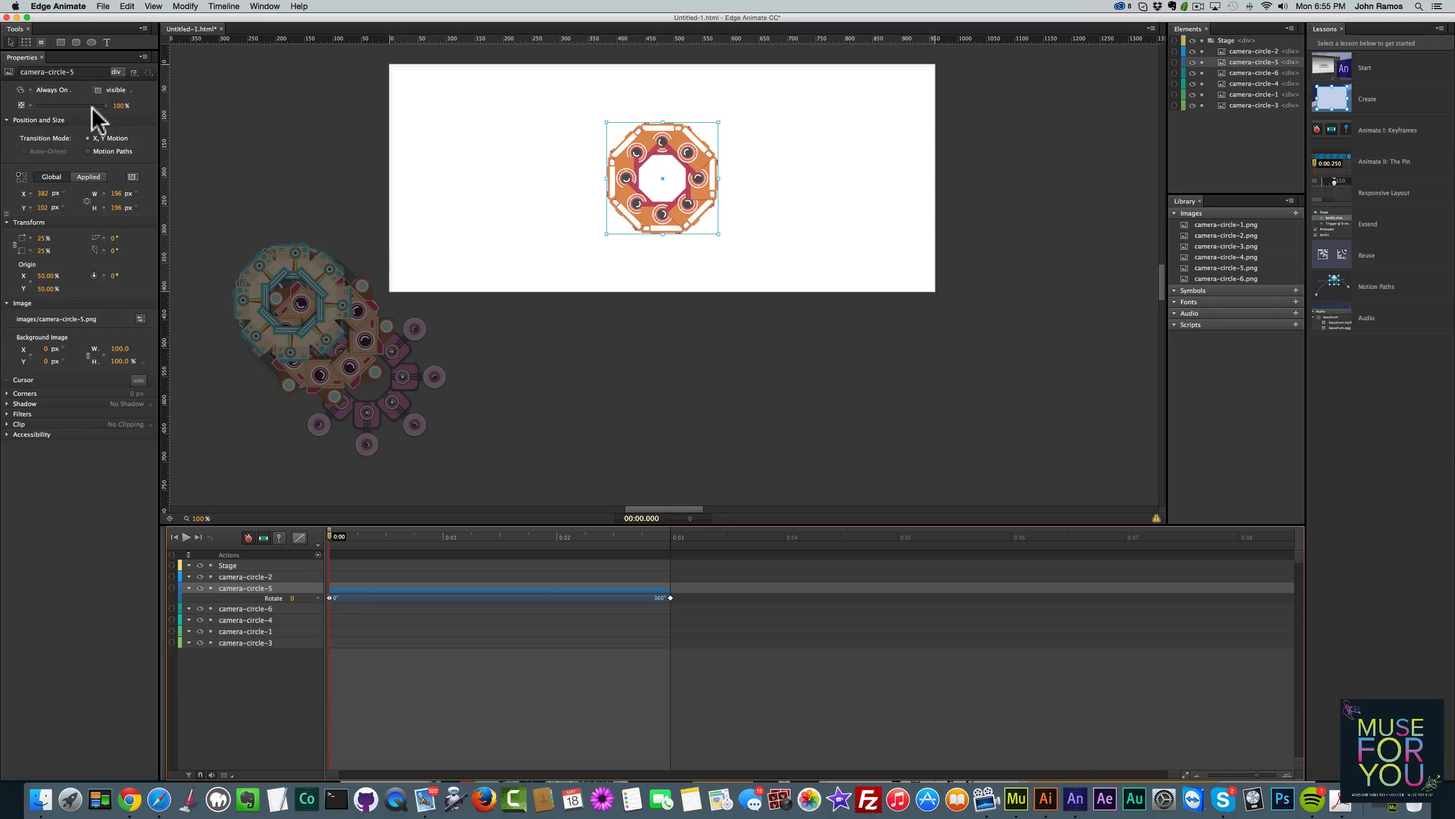
Fade camera-circle-5 in with opacity keyframes of 0% at 0 seconds and 100% at 1 second
click(29, 105)
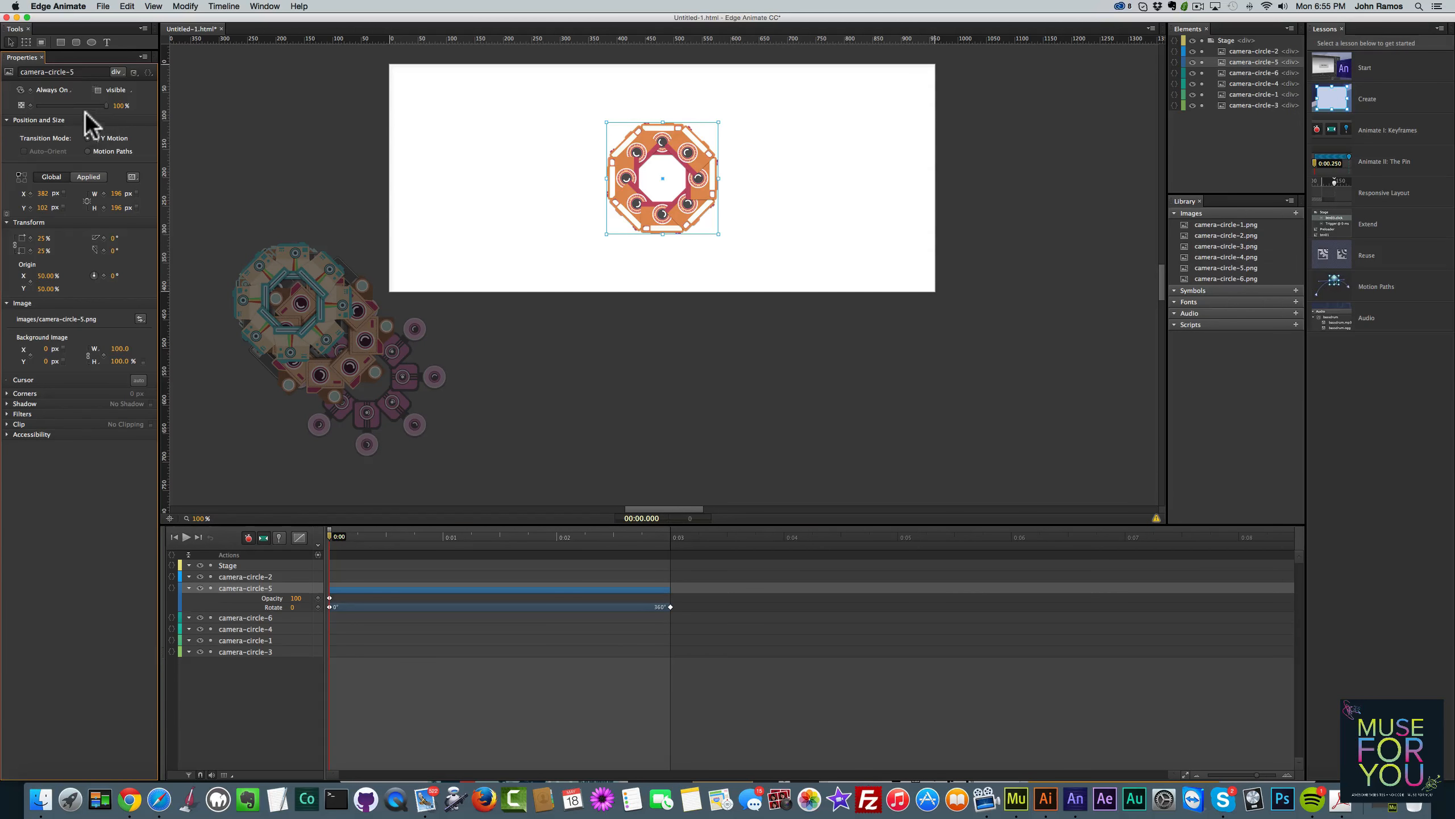
drag(106, 105, 14, 104)
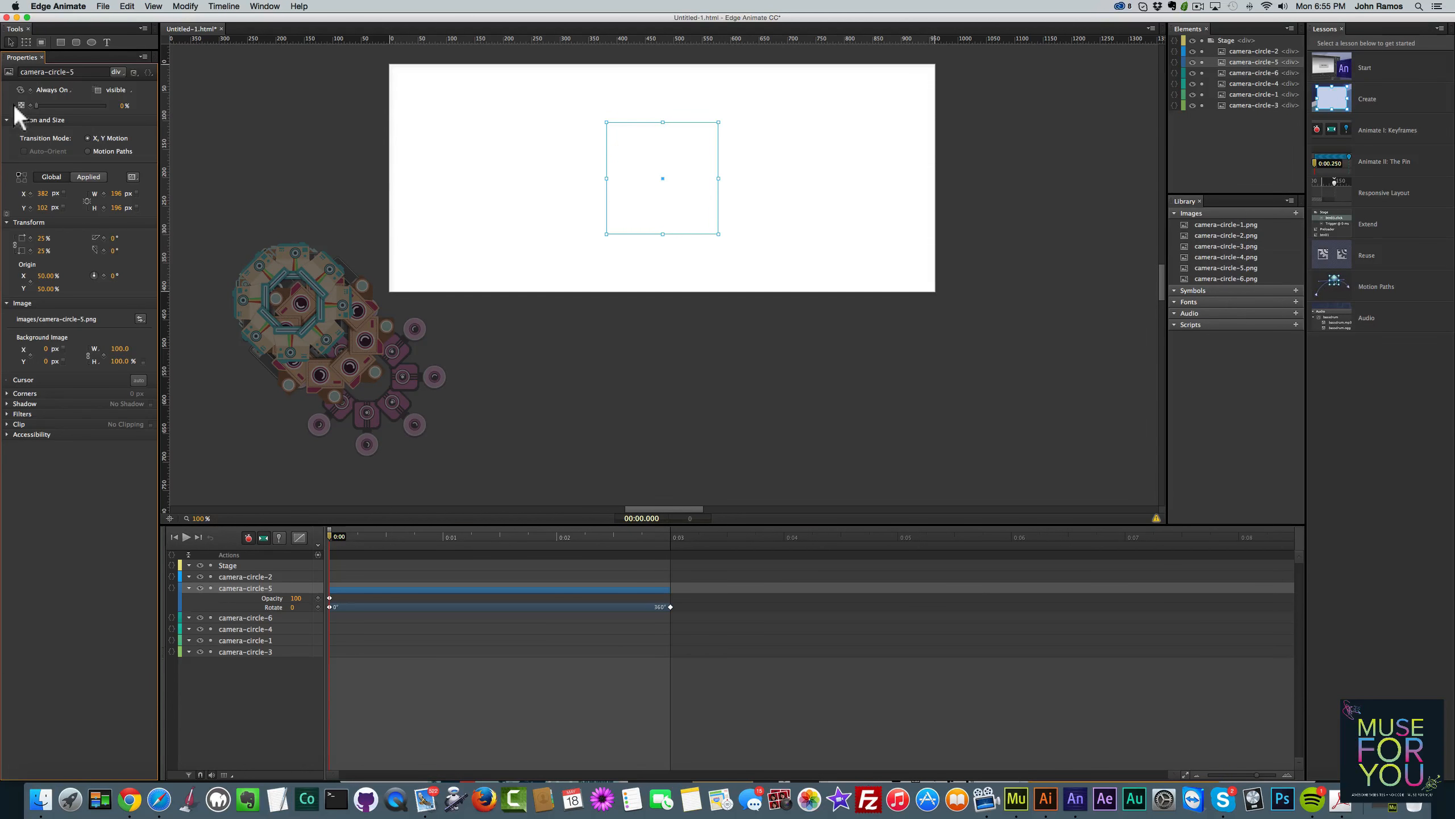
click(442, 536)
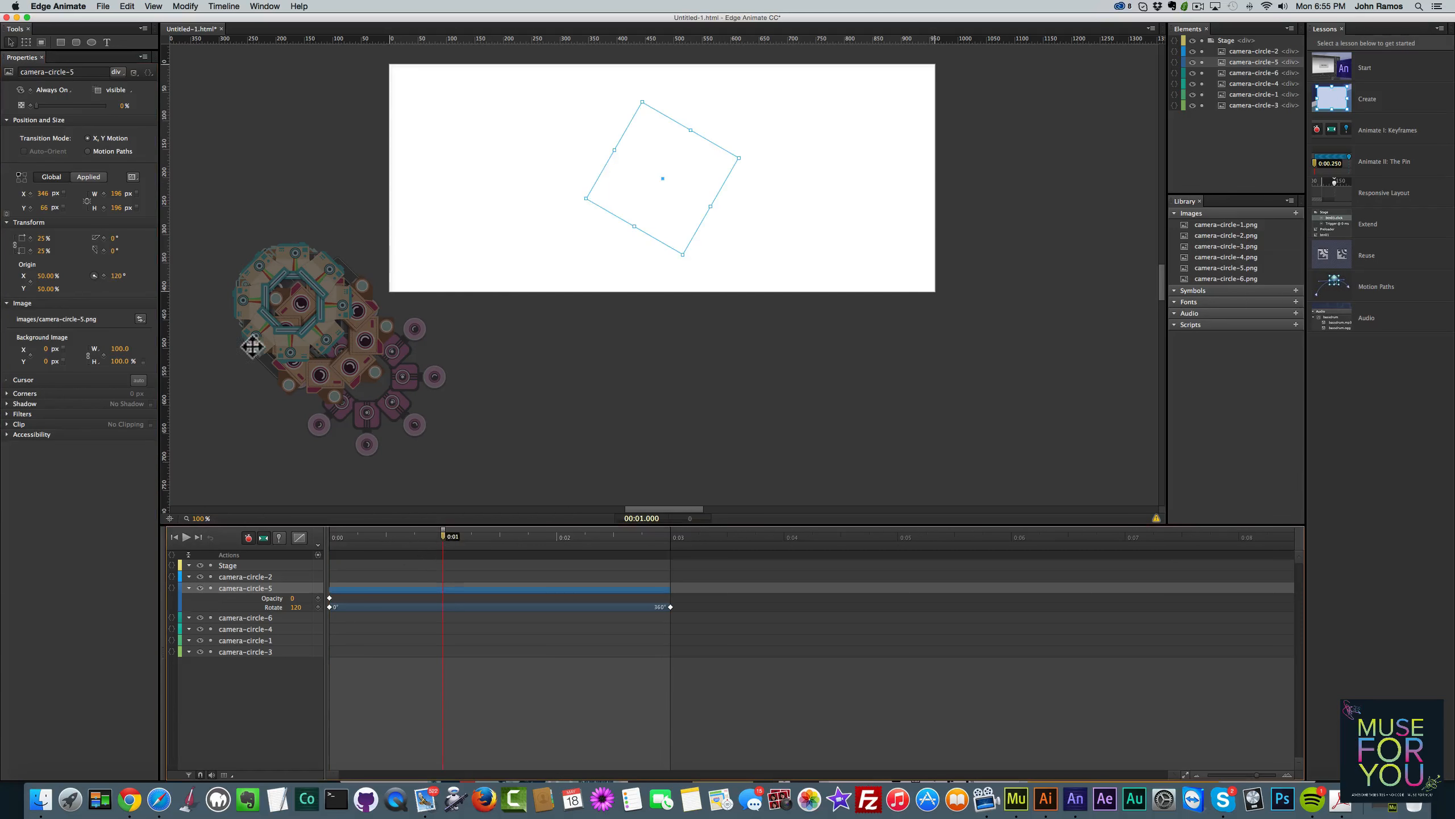
drag(36, 106, 122, 112)
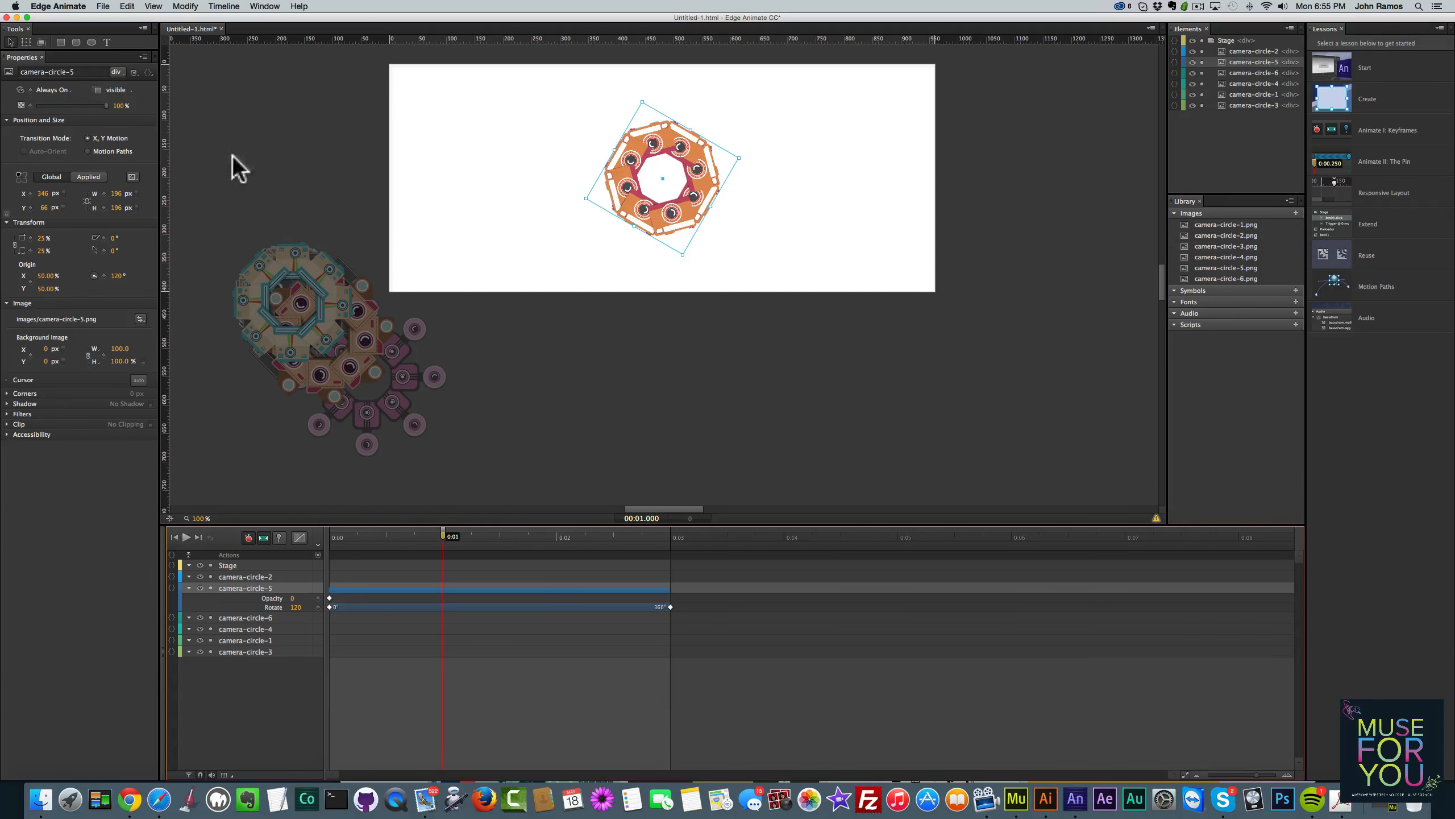
Keyframe camera-circle-5's opacity at 100% at 2 seconds and 0% at 3 seconds, and preview the fade from the start
drag(452, 539, 557, 551)
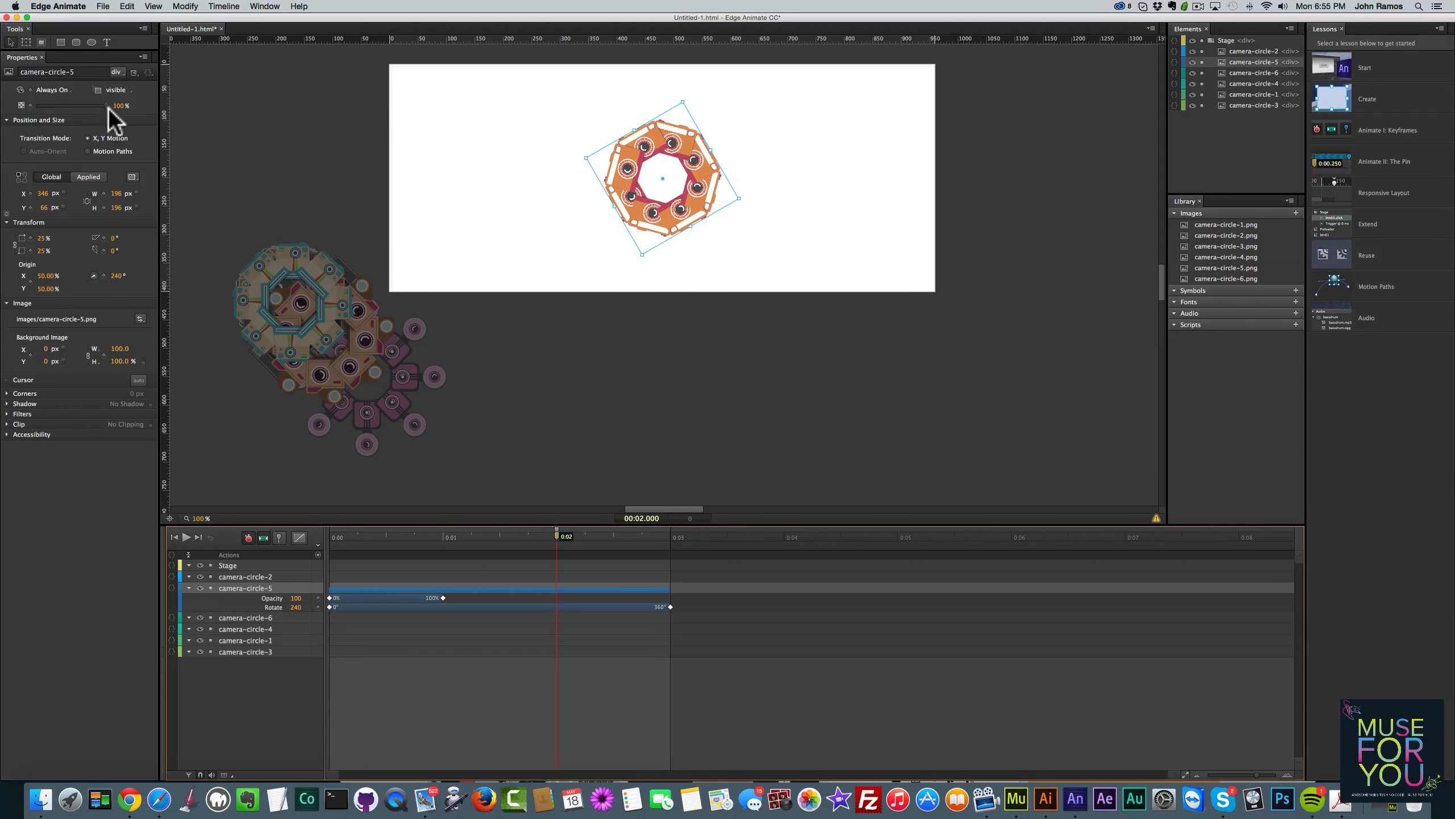
click(31, 106)
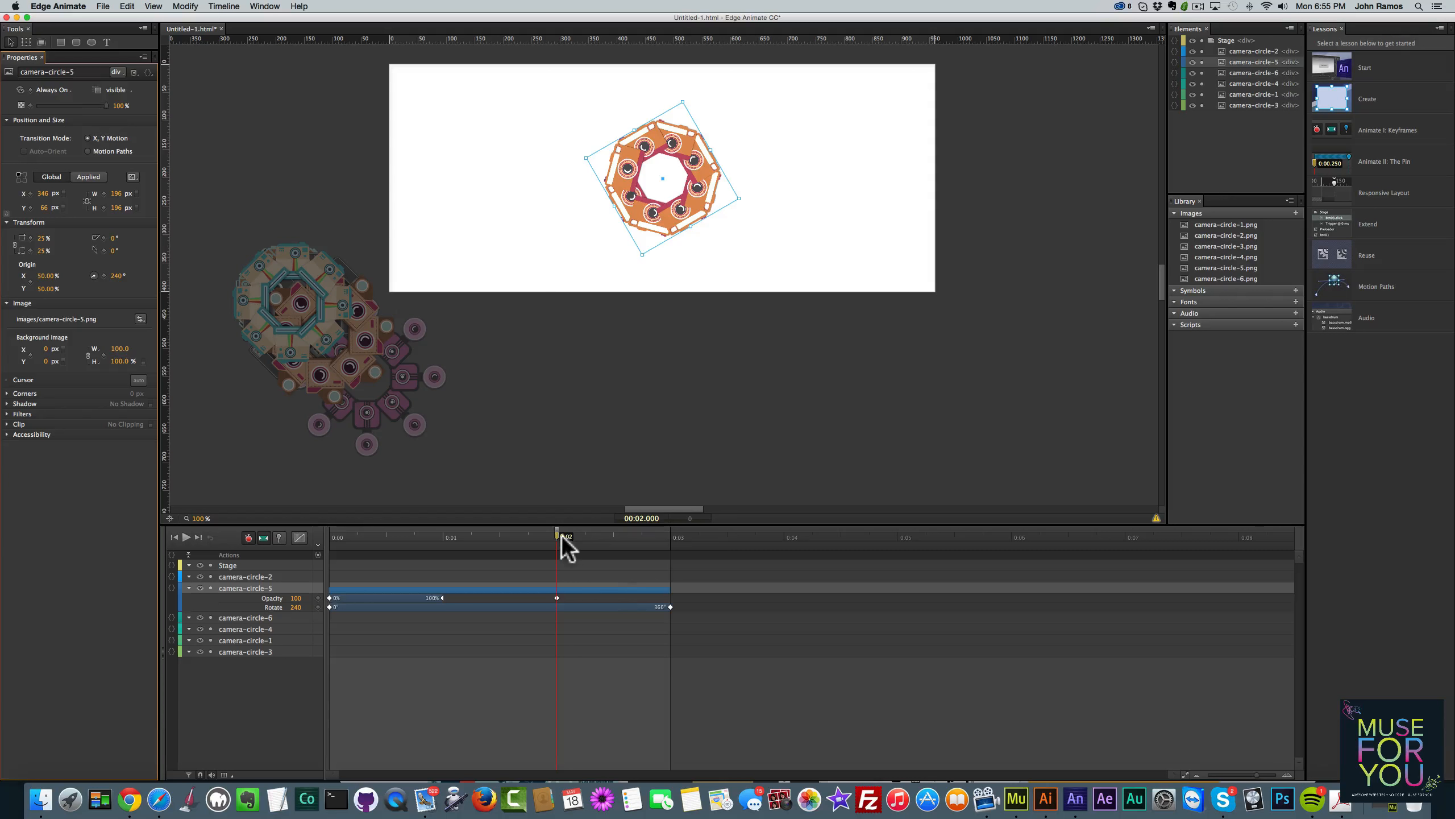
drag(561, 535, 675, 543)
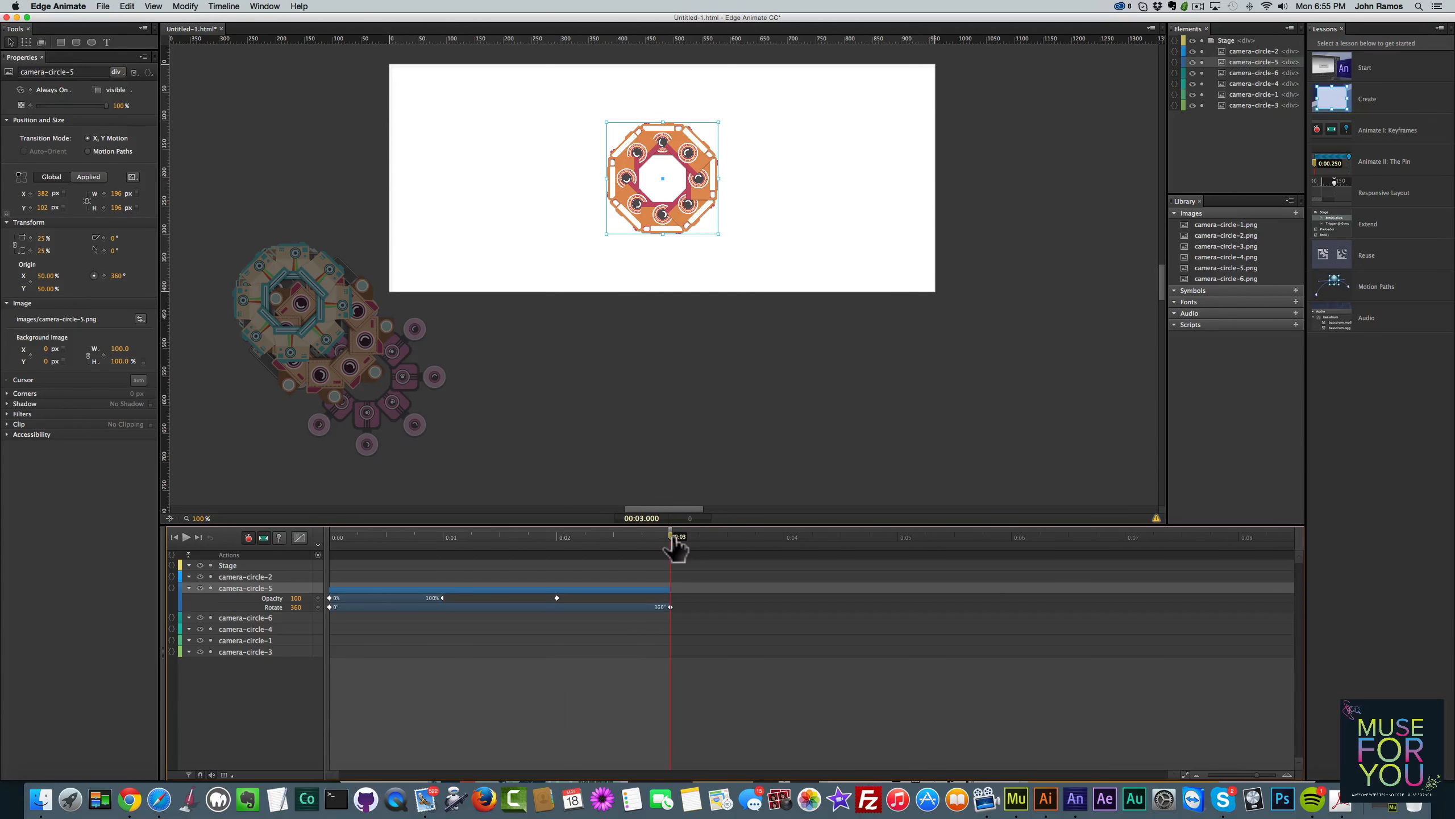
drag(106, 105, 8, 106)
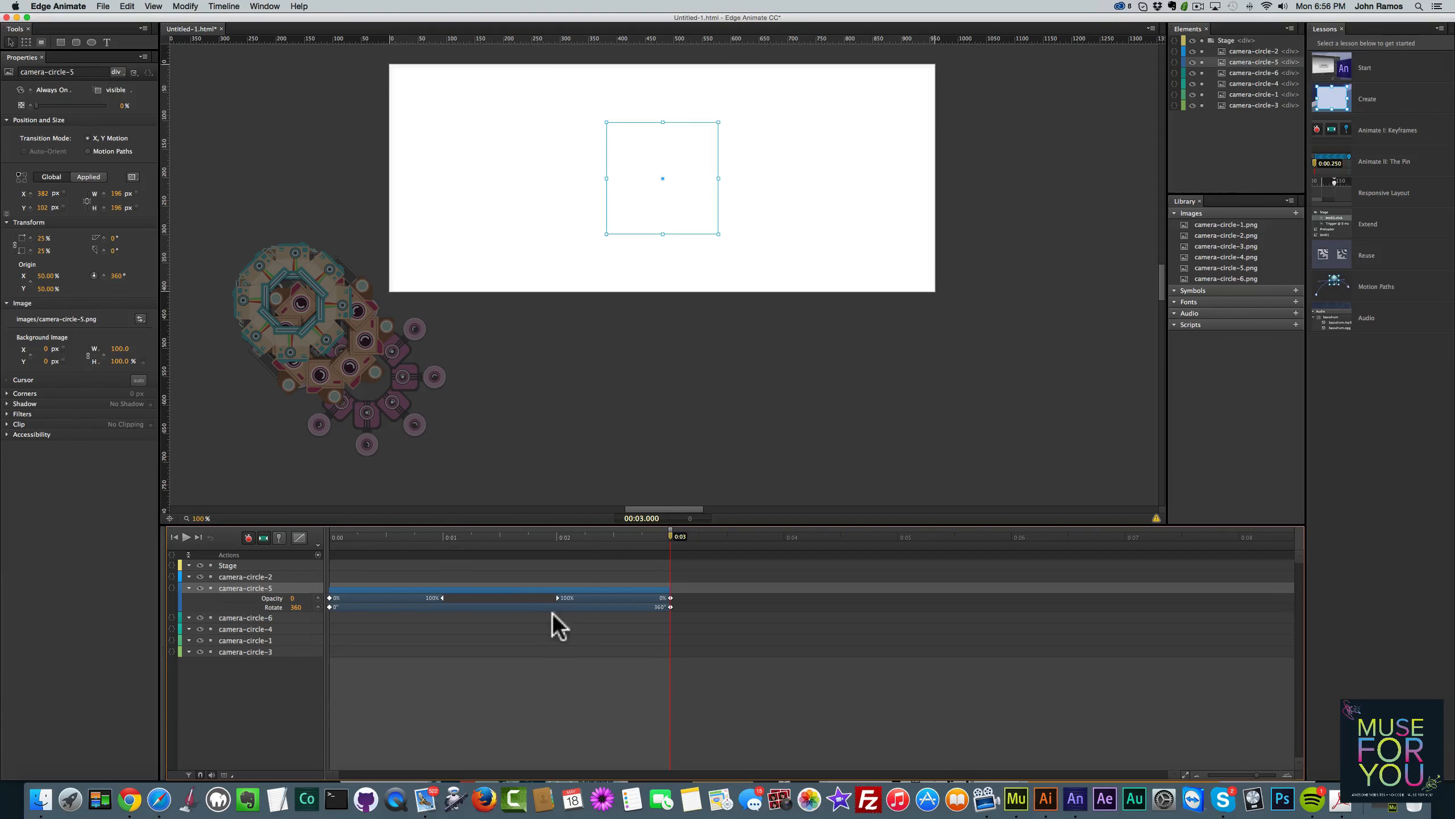
drag(432, 532, 286, 527)
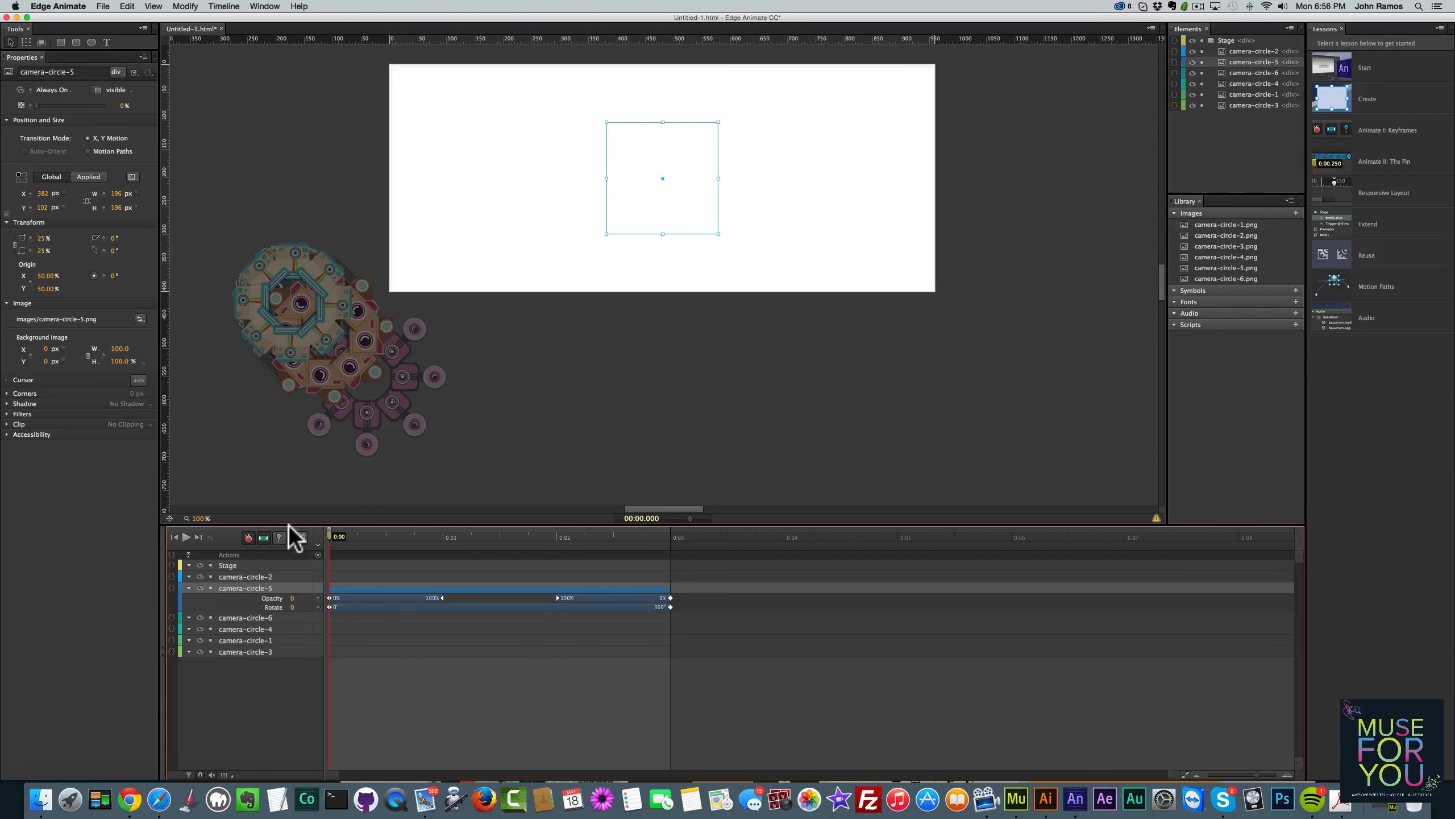
key(space)
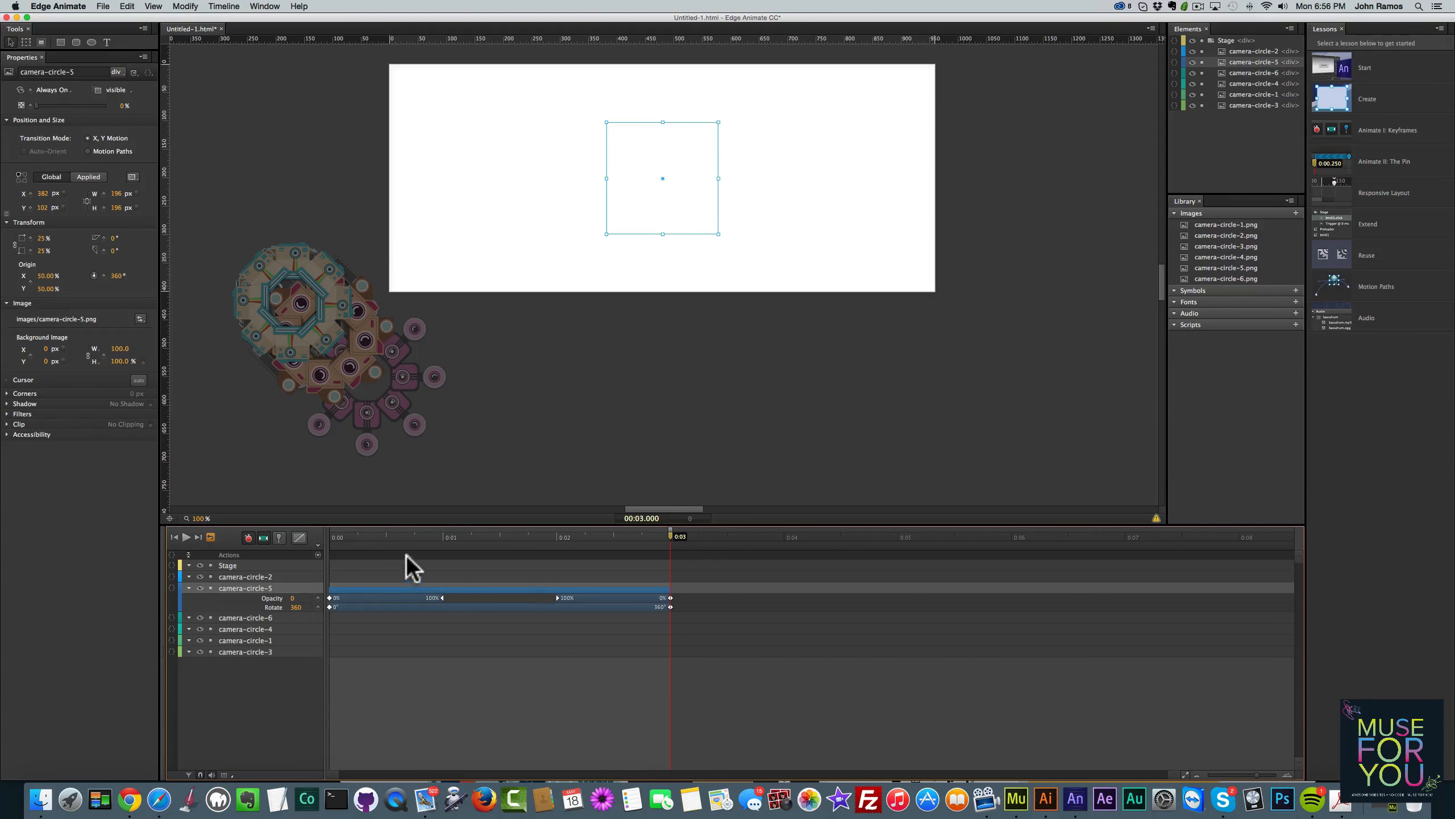
key(space)
Move camera-circle-2 to the stage centre, at about X 372 px and Y 92 px, and copy all of camera-circle-5's opacity and rotation keyframes
click(282, 344)
drag(282, 344, 649, 222)
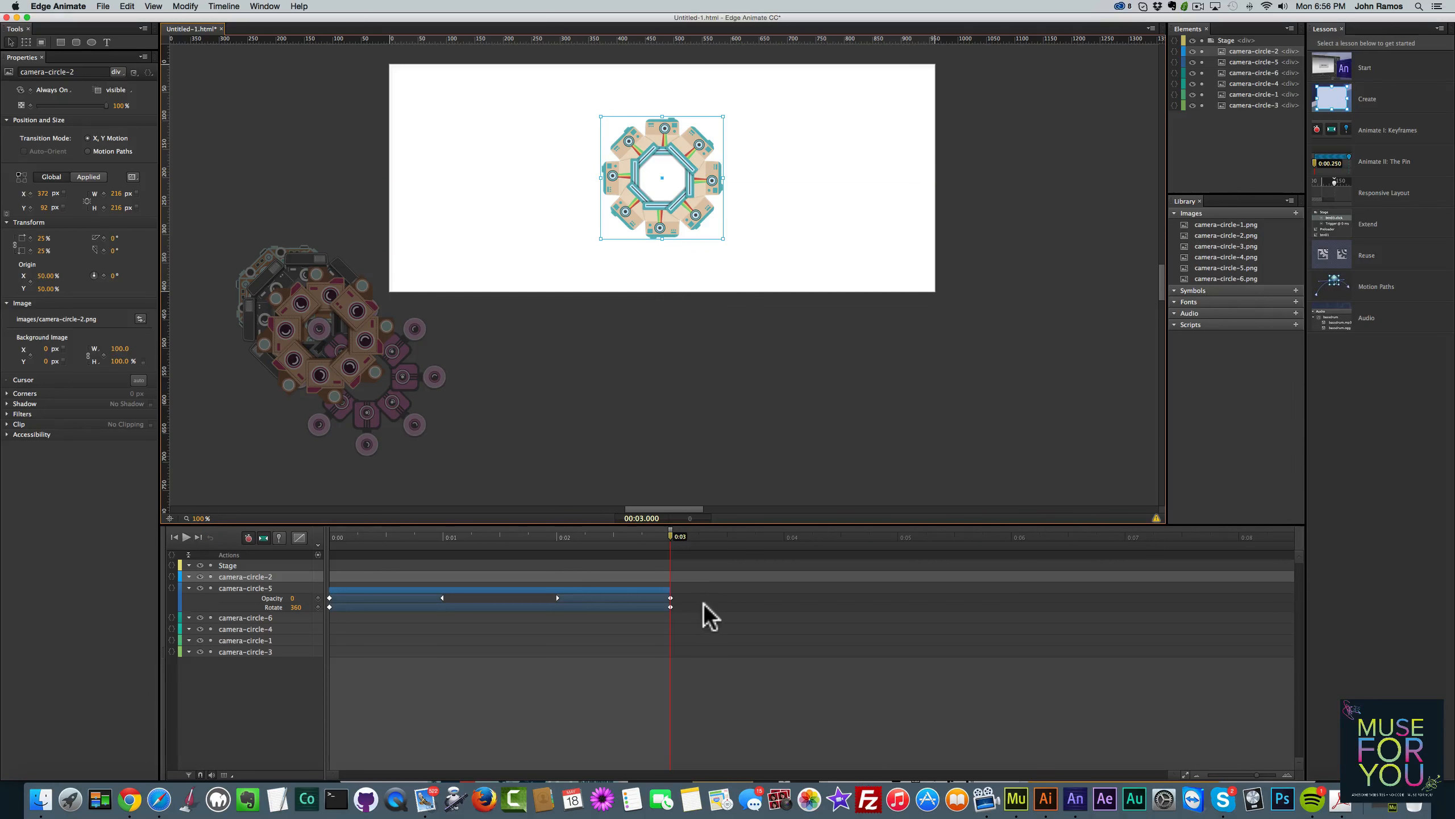
drag(698, 619, 381, 581)
drag(326, 573, 328, 574)
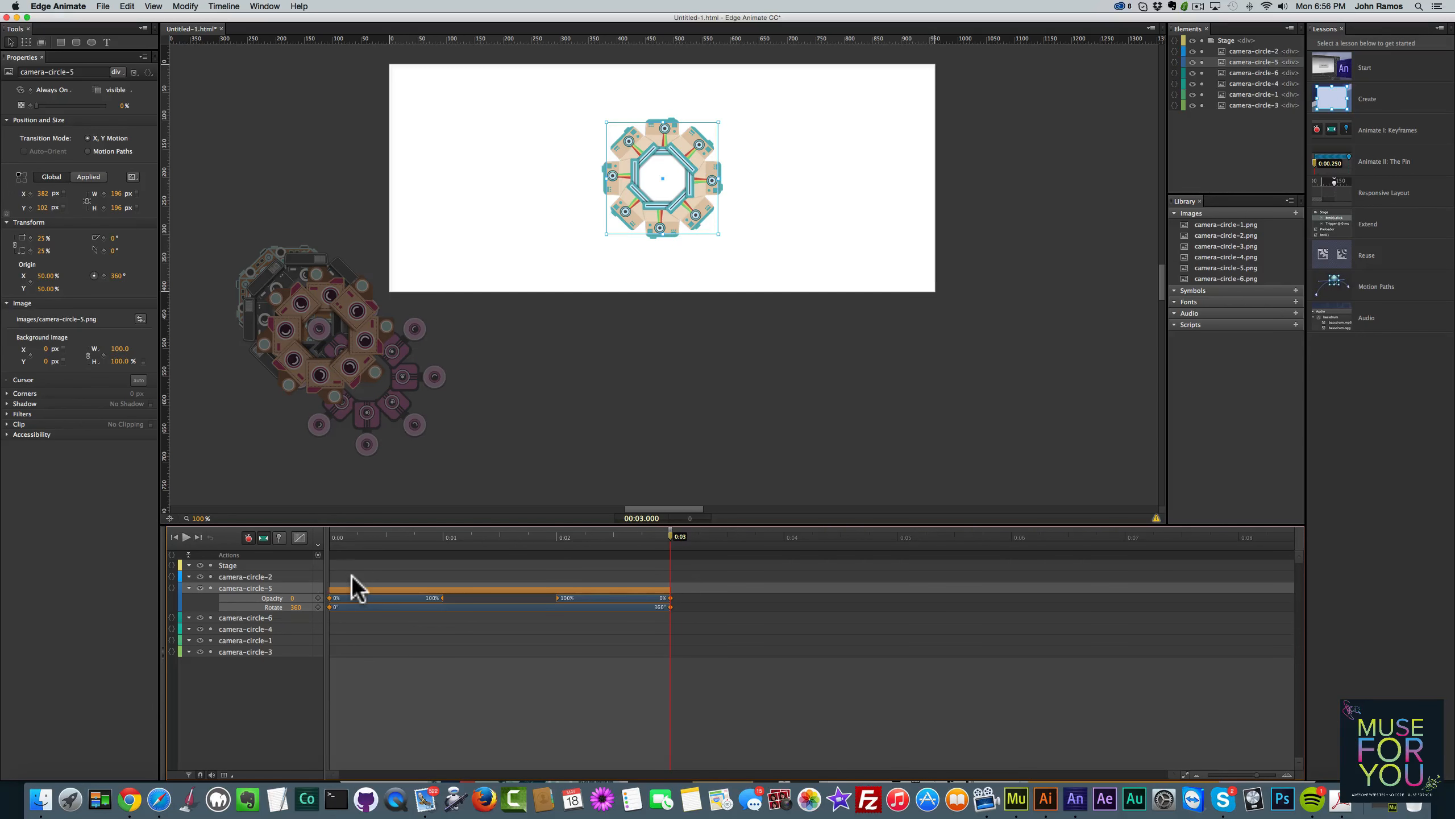
key(super+c)
drag(736, 633, 288, 571)
key(super)
key(super+c)
Paste the copied keyframes onto camera-circle-2 starting at about 2 seconds, and preview the sequence from the start
click(249, 618)
click(275, 576)
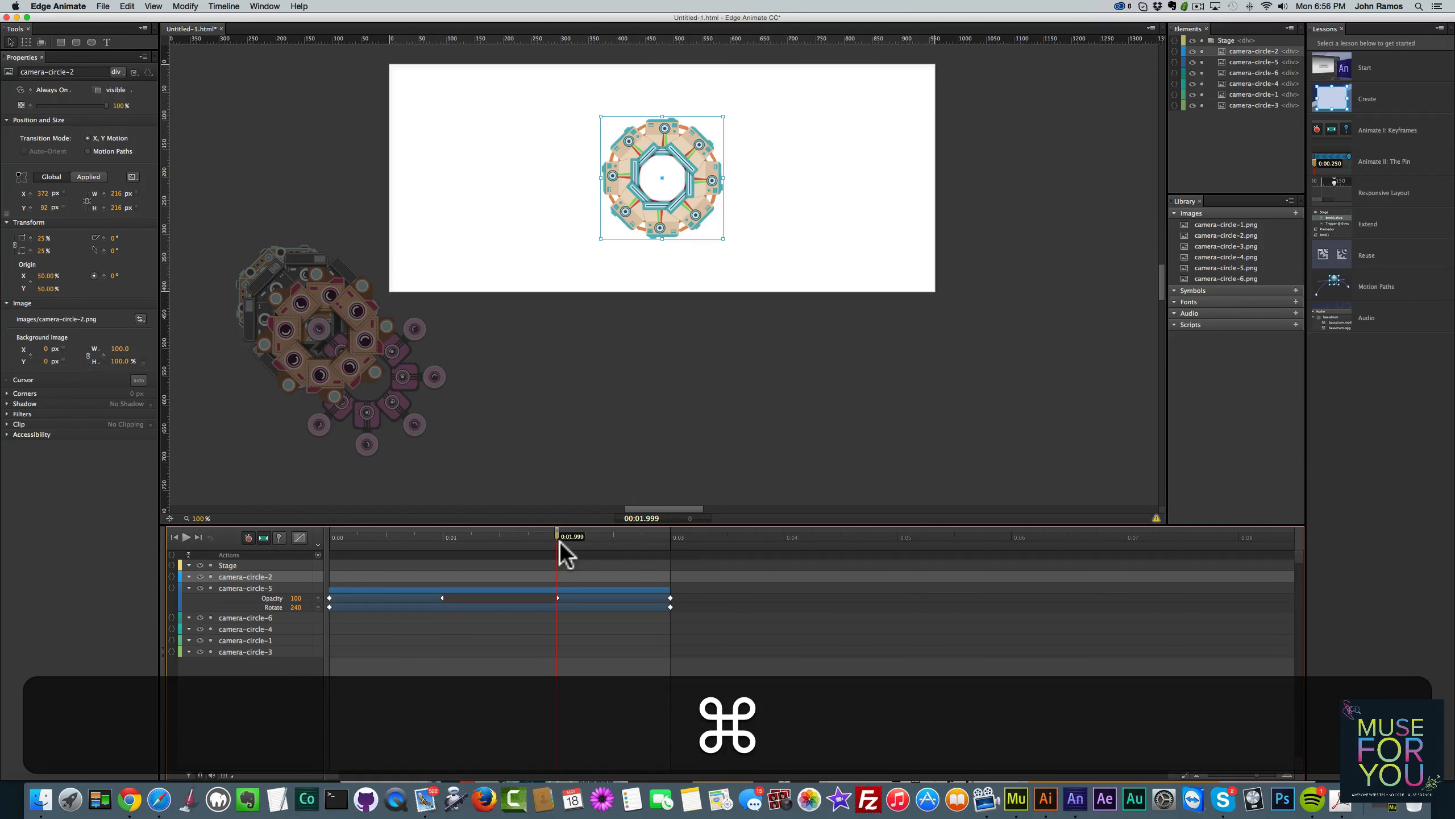
key(super+v)
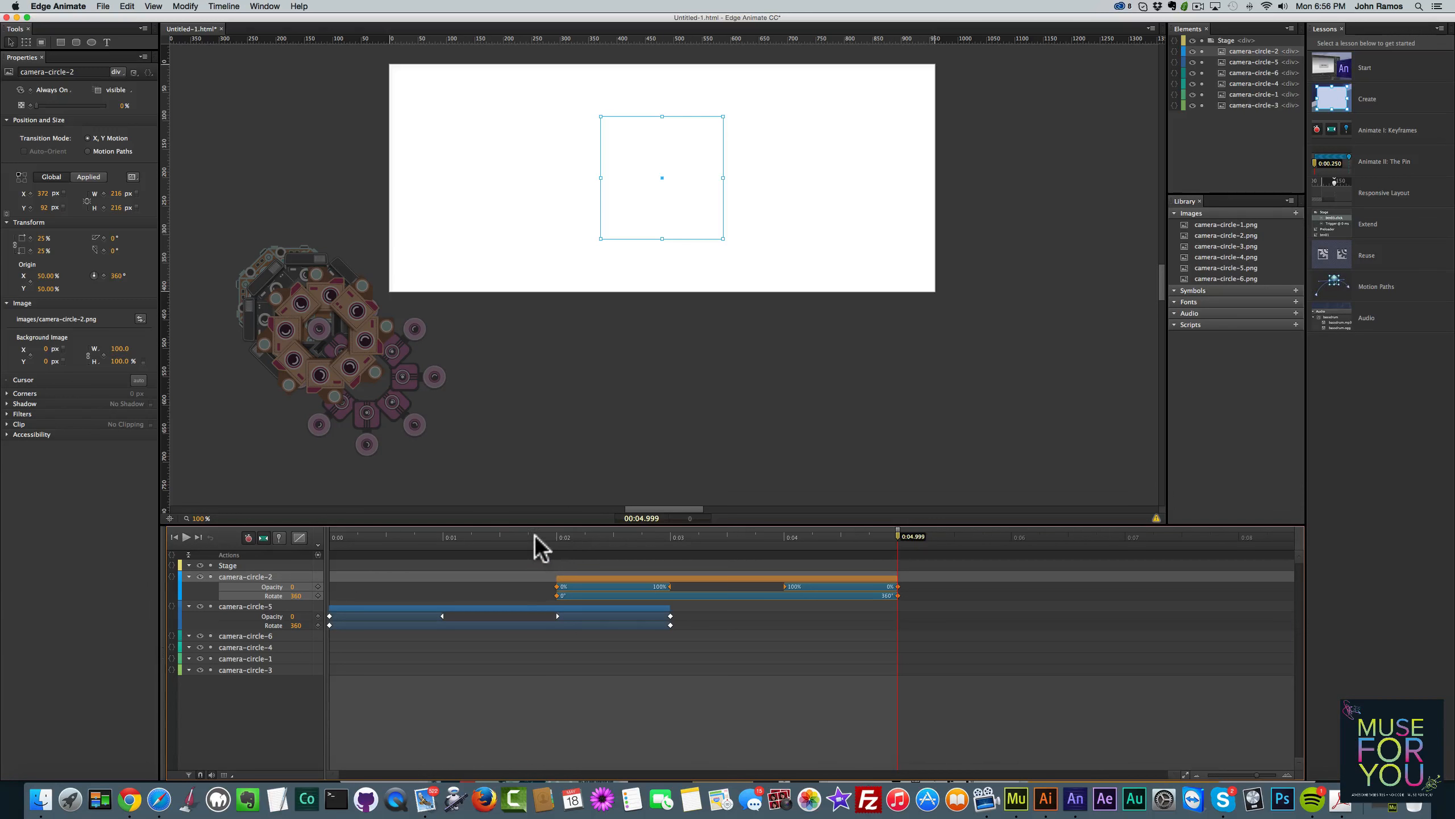
drag(559, 545, 299, 536)
key(space)
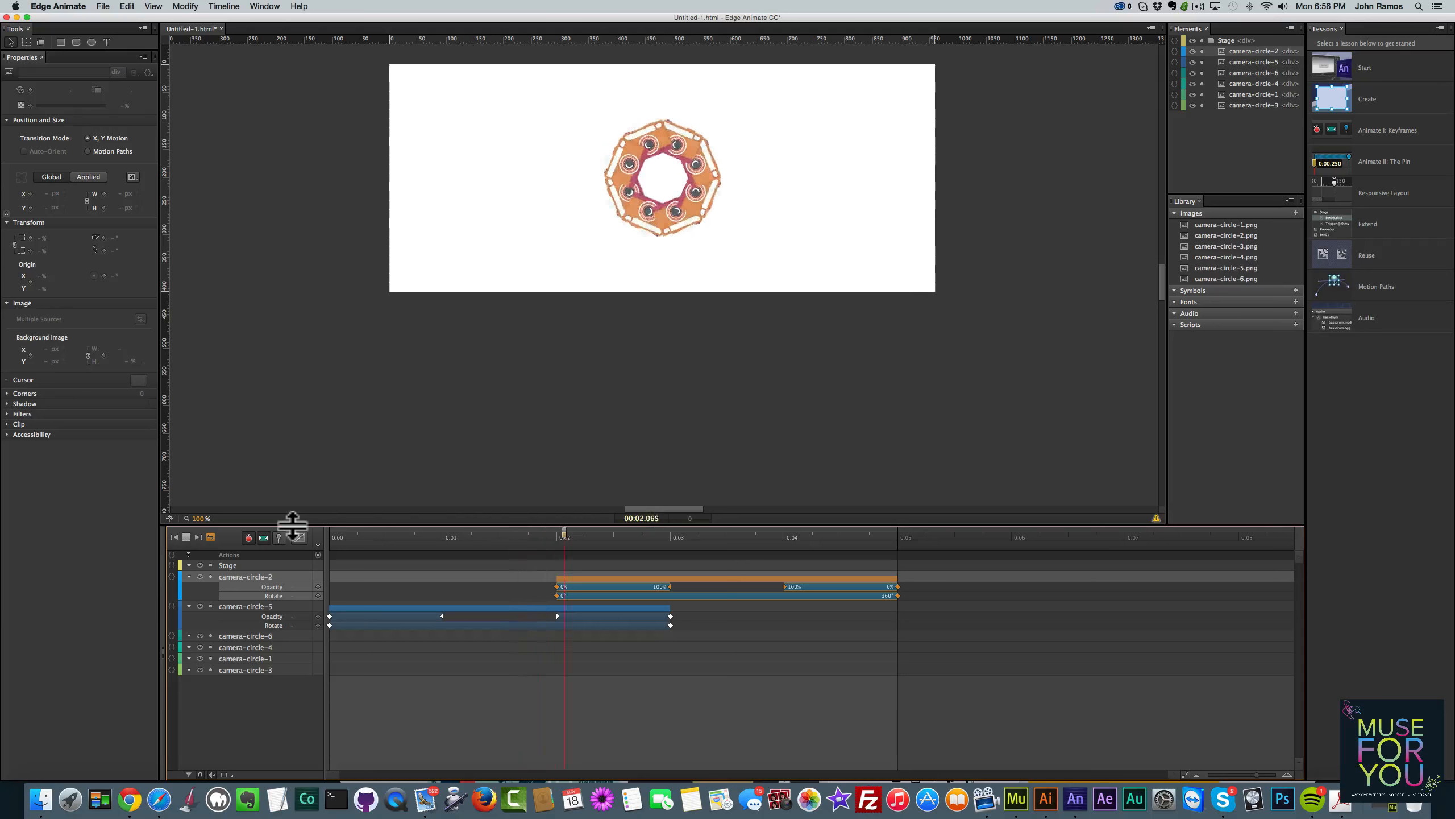
key(space)
click(425, 537)
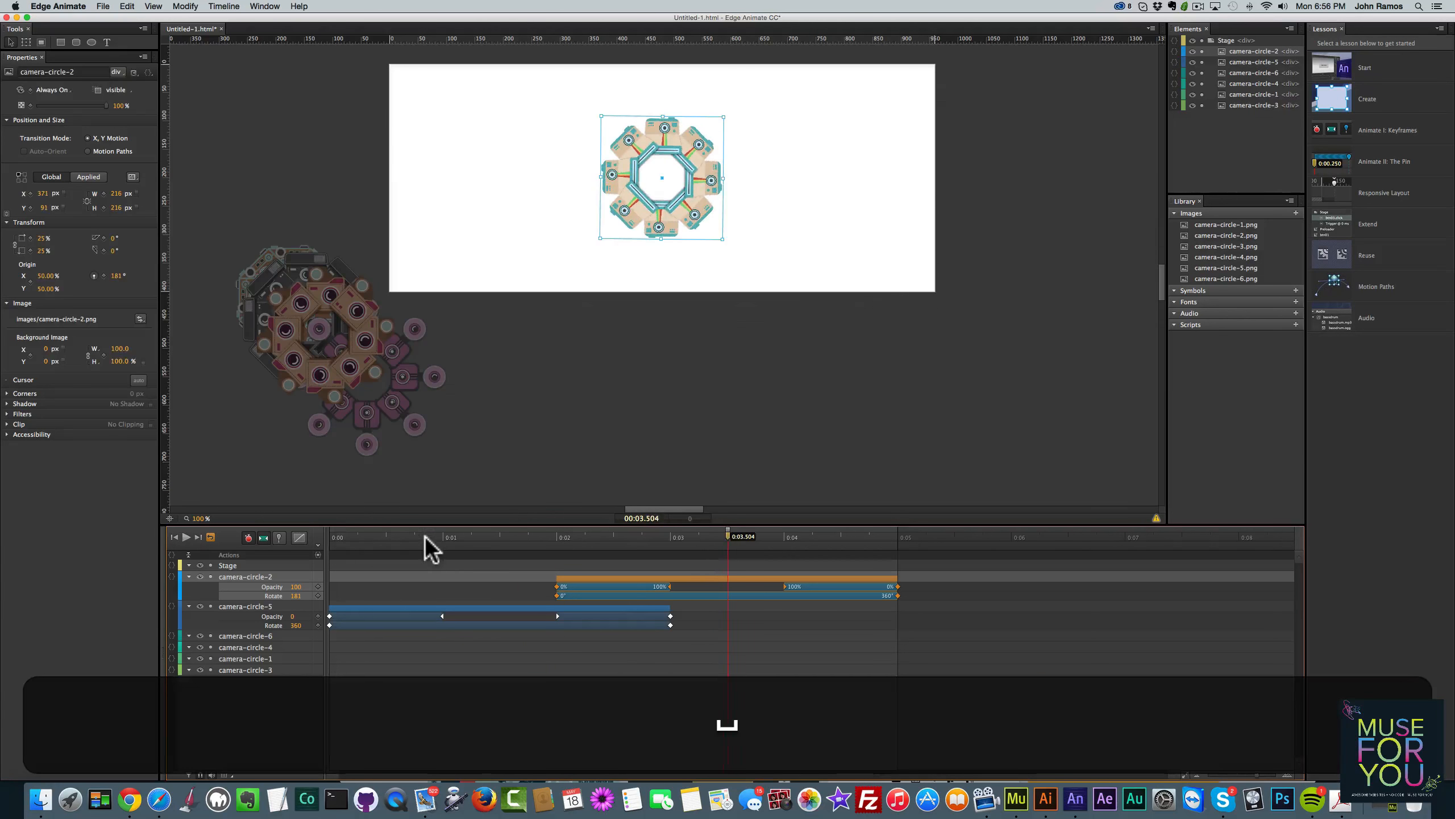
drag(421, 544, 329, 538)
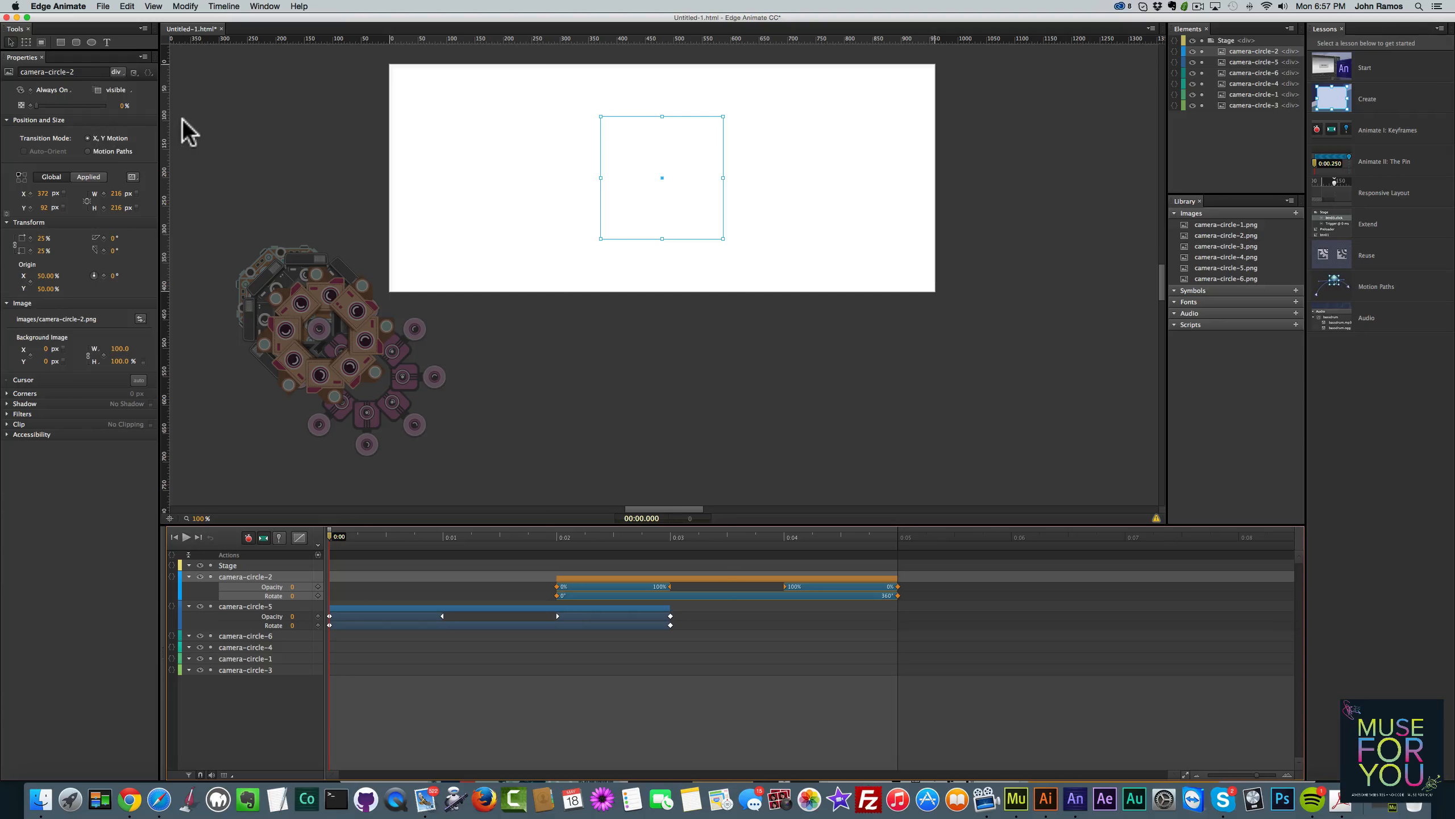
key(space)
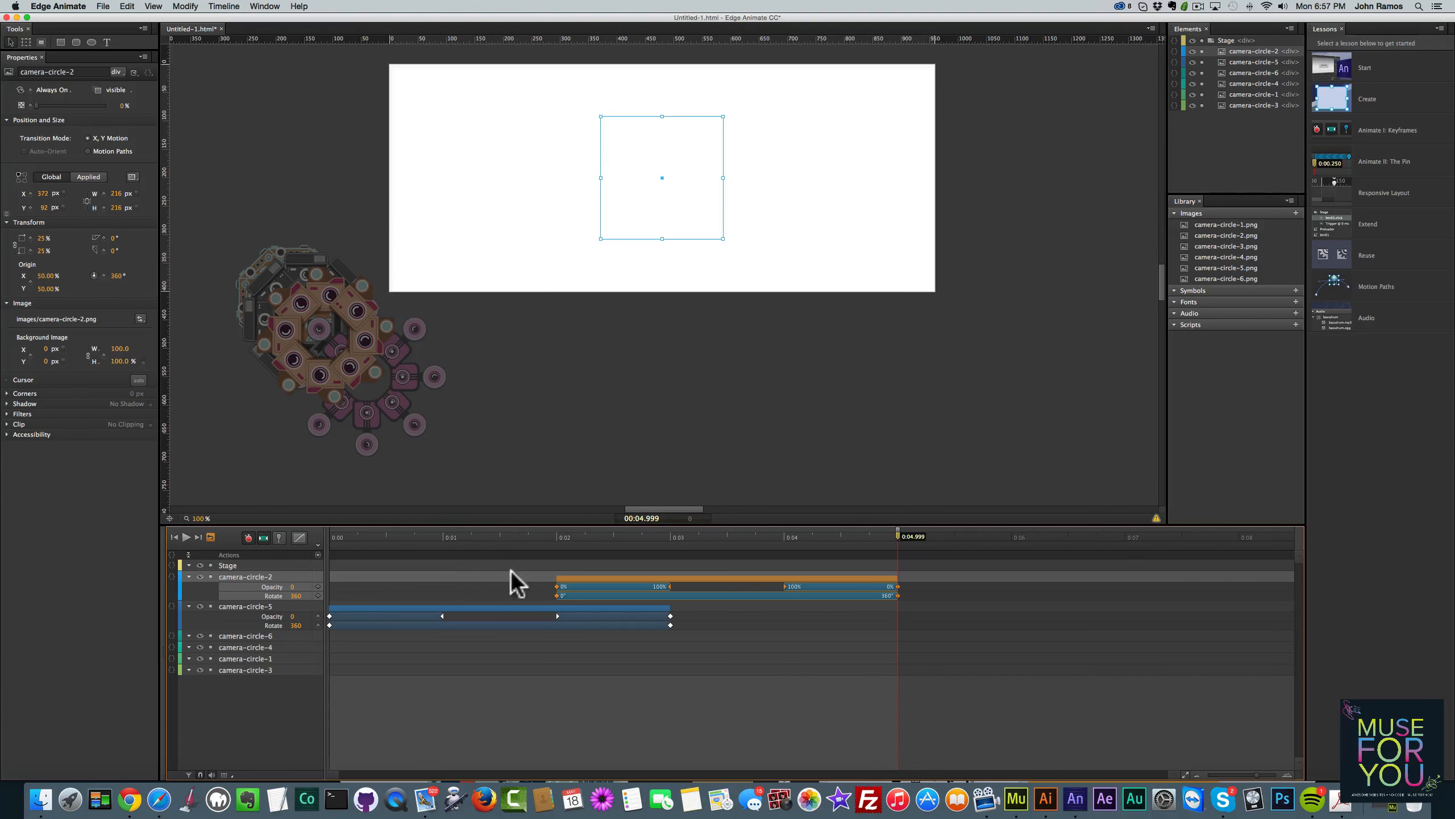
Move camera-circle-6 aside below the stage and place camera-circle-3 at the stage centre, at about X 375 px and Y 94 px
click(338, 343)
drag(362, 366, 504, 446)
click(292, 322)
drag(292, 322, 292, 345)
drag(288, 285, 662, 166)
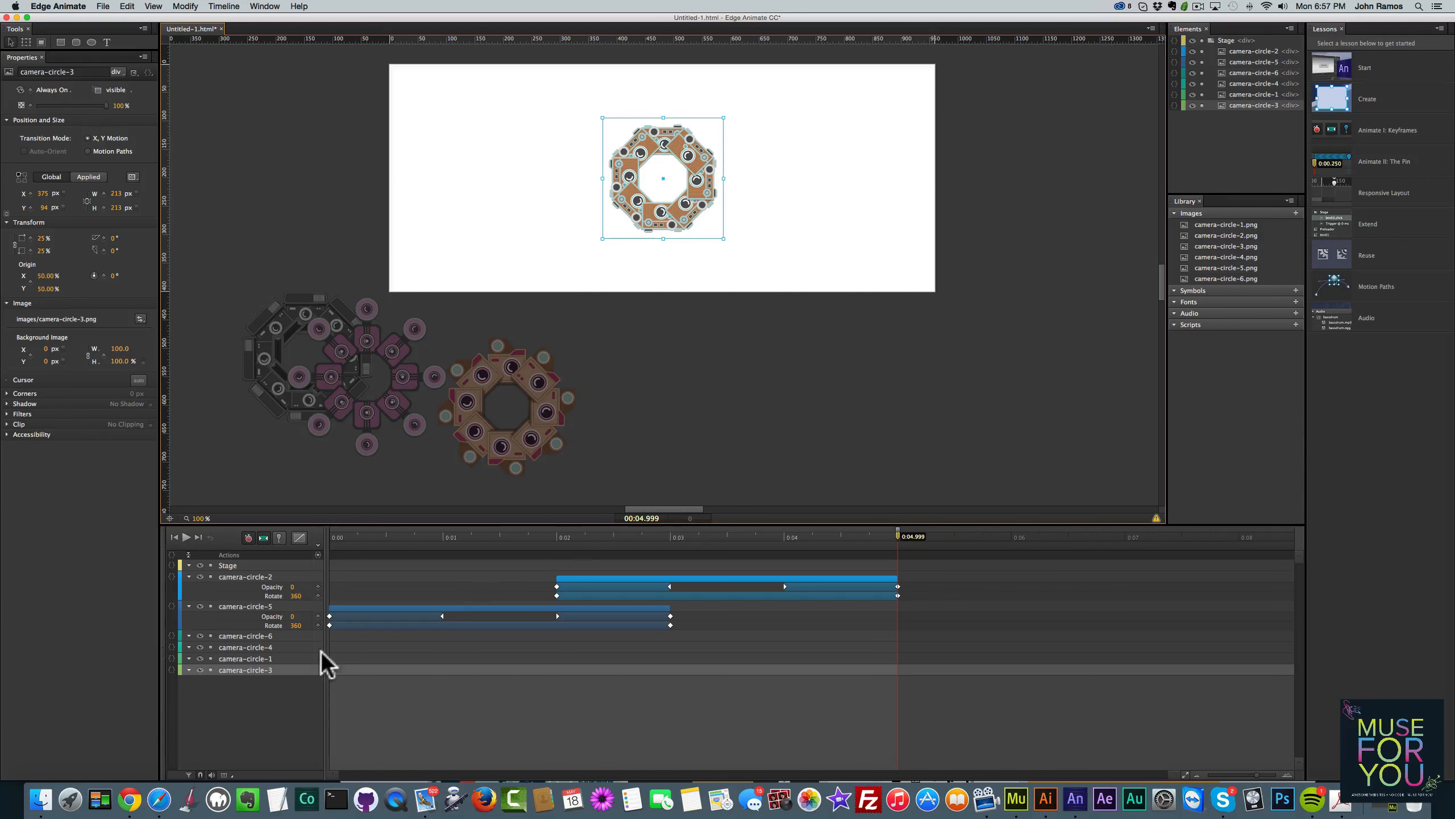
Paste the copied opacity and rotation keyframes onto camera-circle-3 starting at 4 seconds, and preview the animation
click(784, 536)
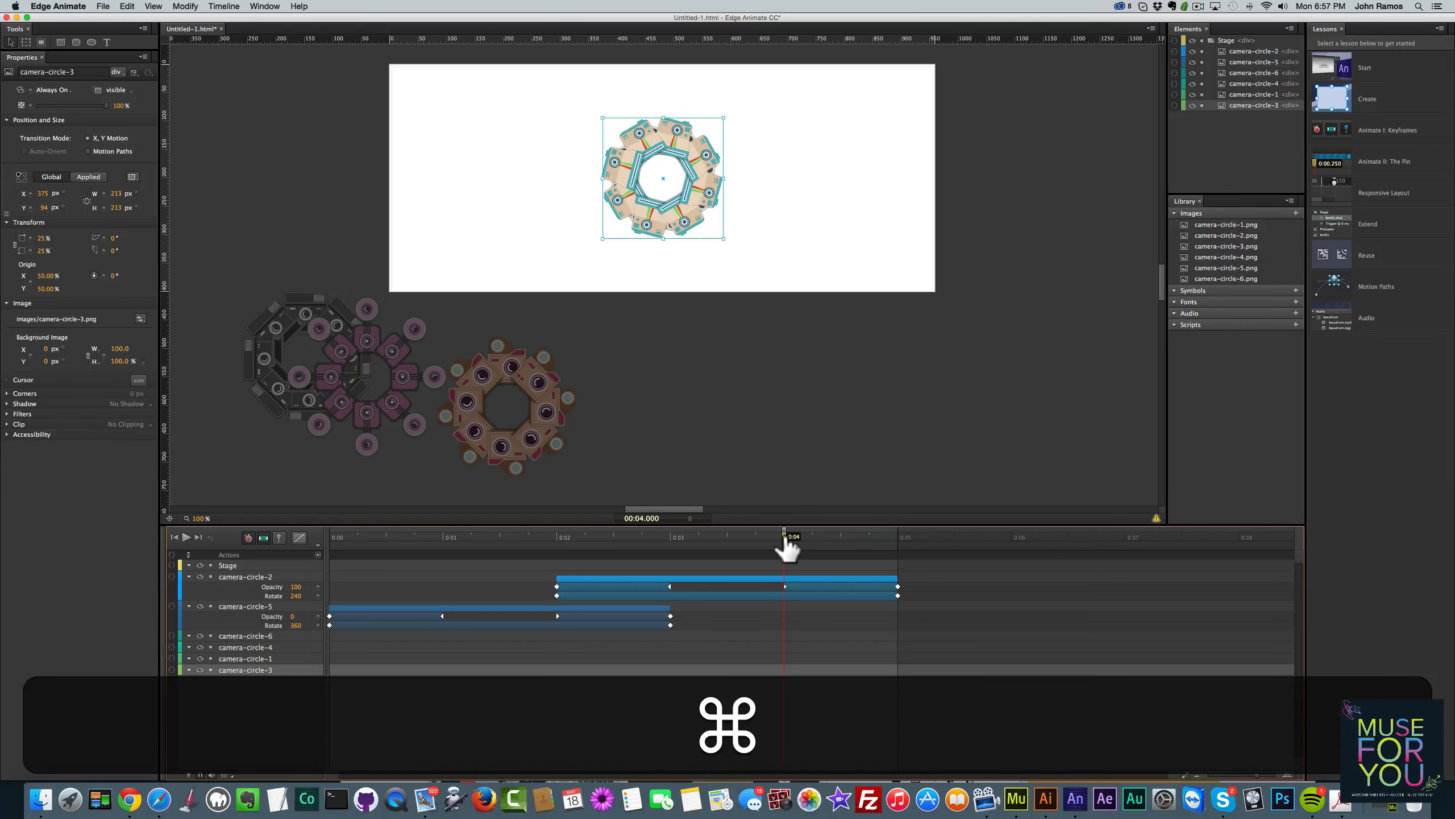
key(cmd+v)
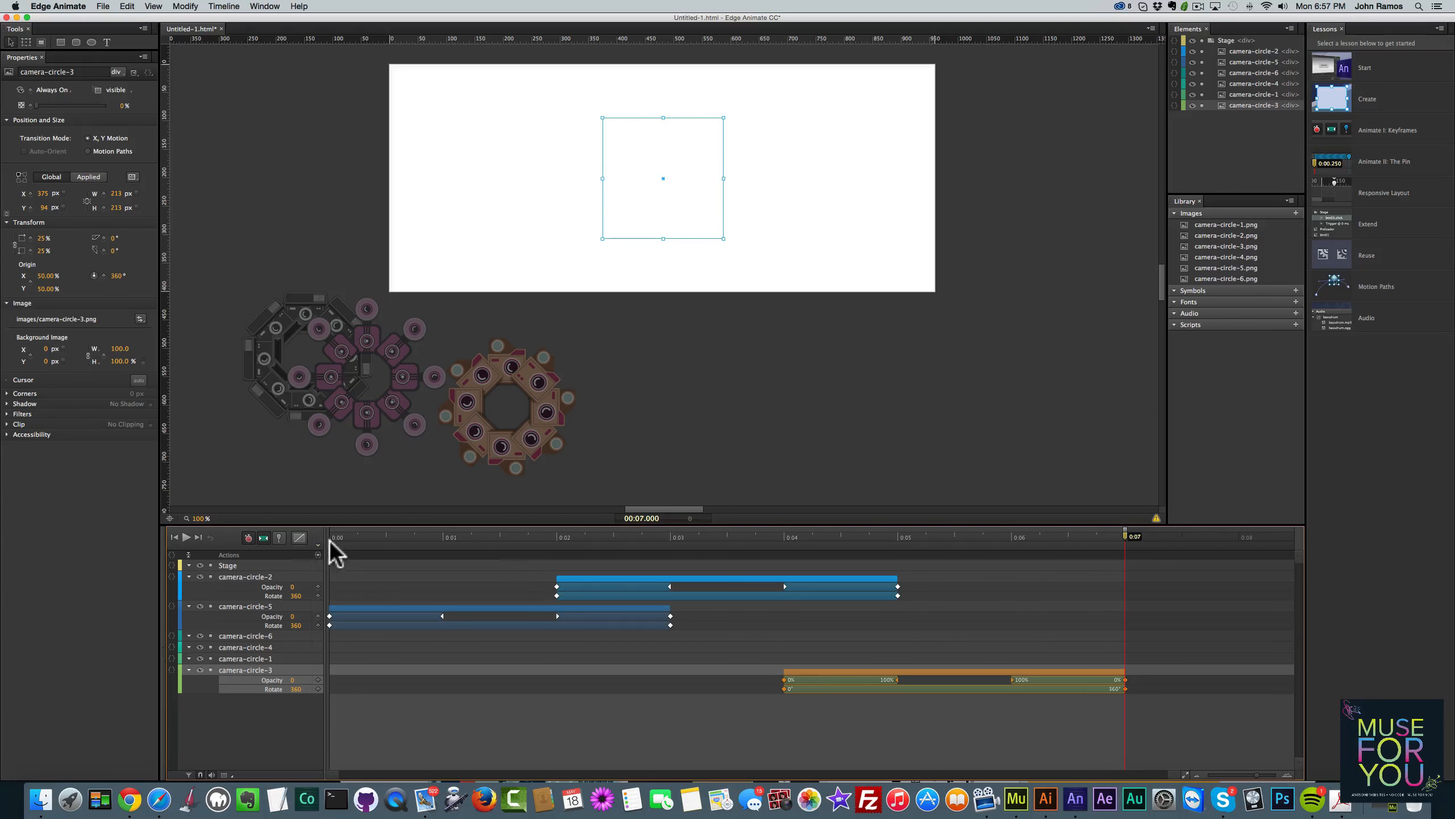
key(space)
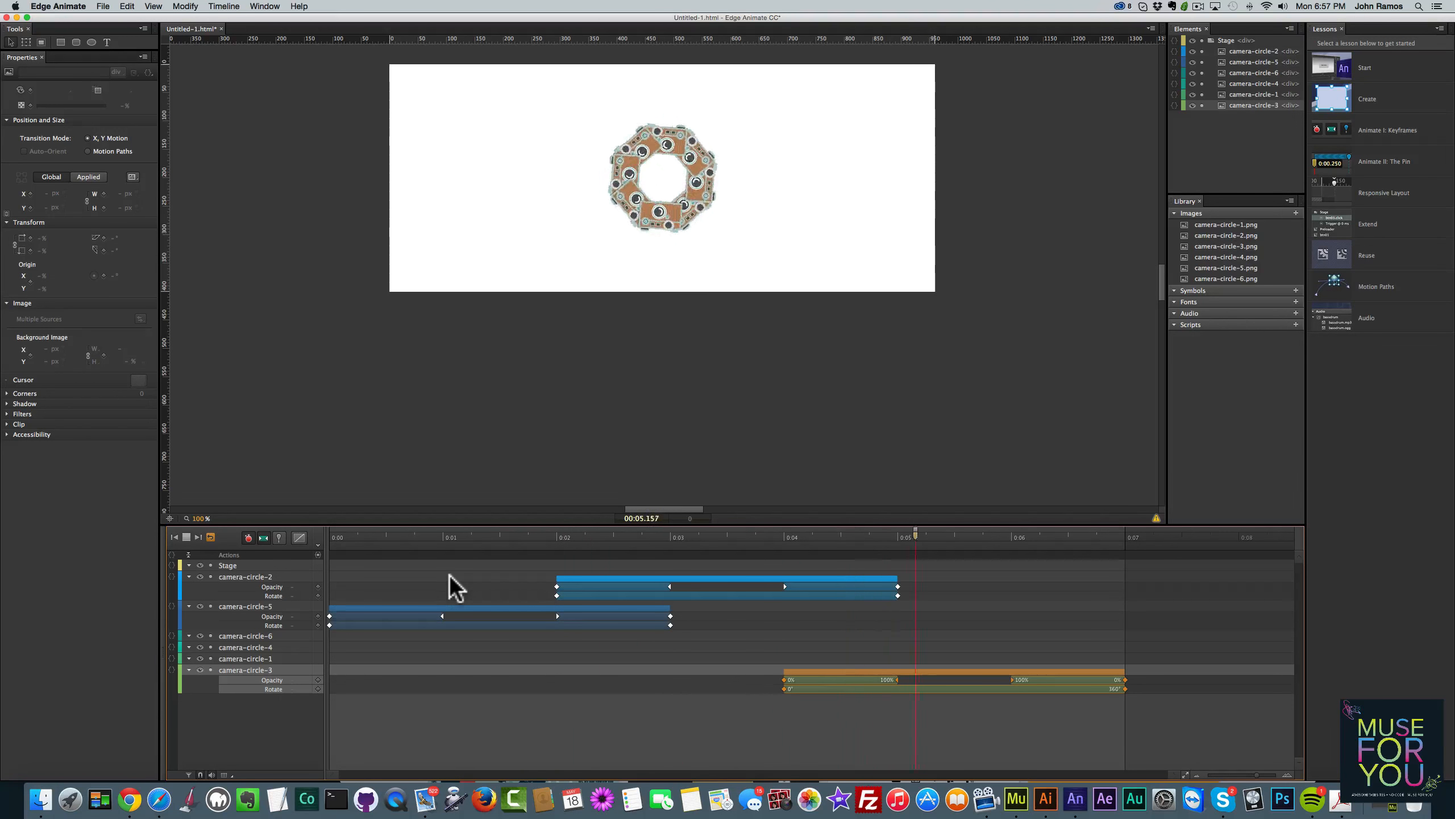
key(space)
key(space)
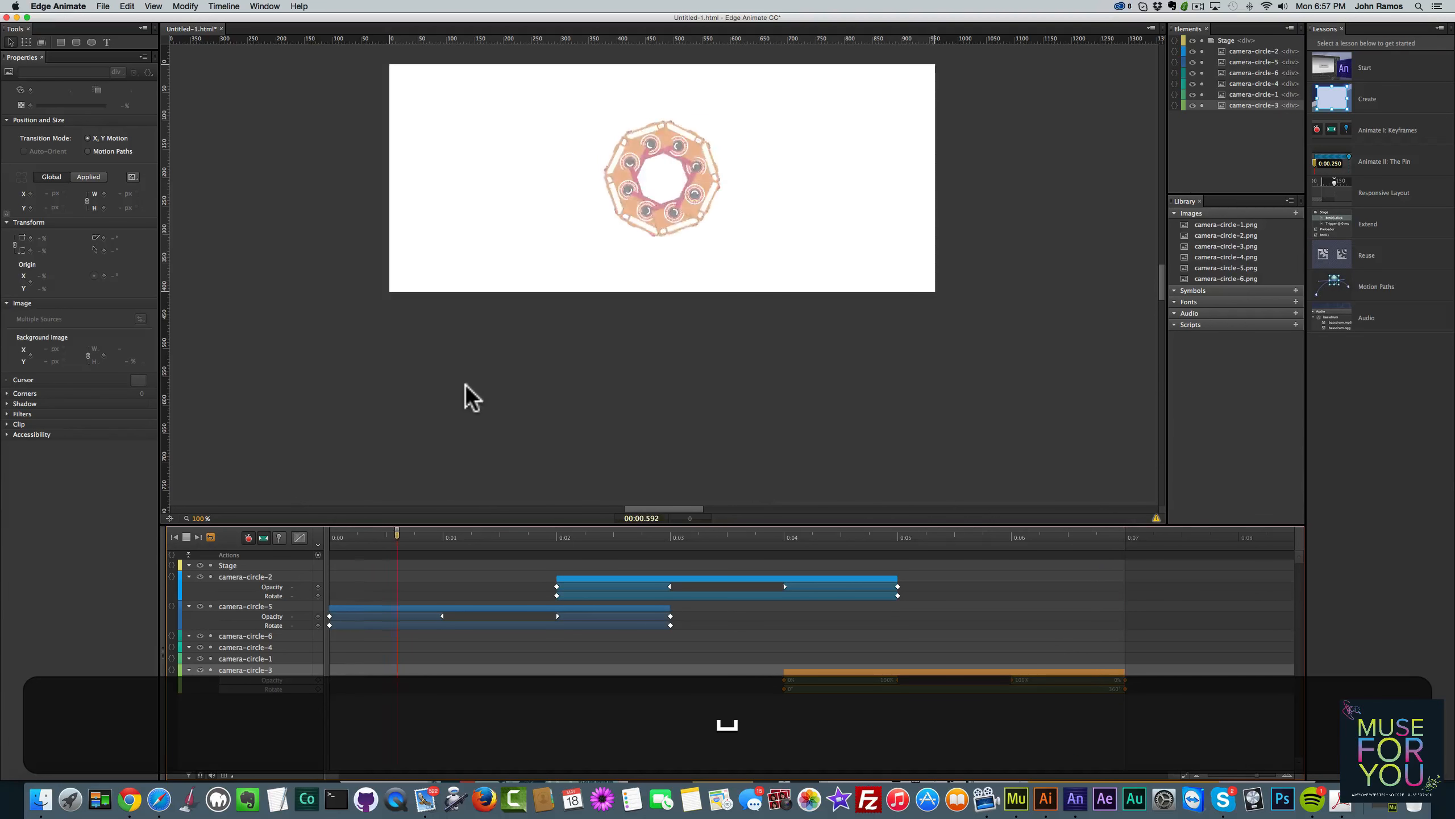
key(space)
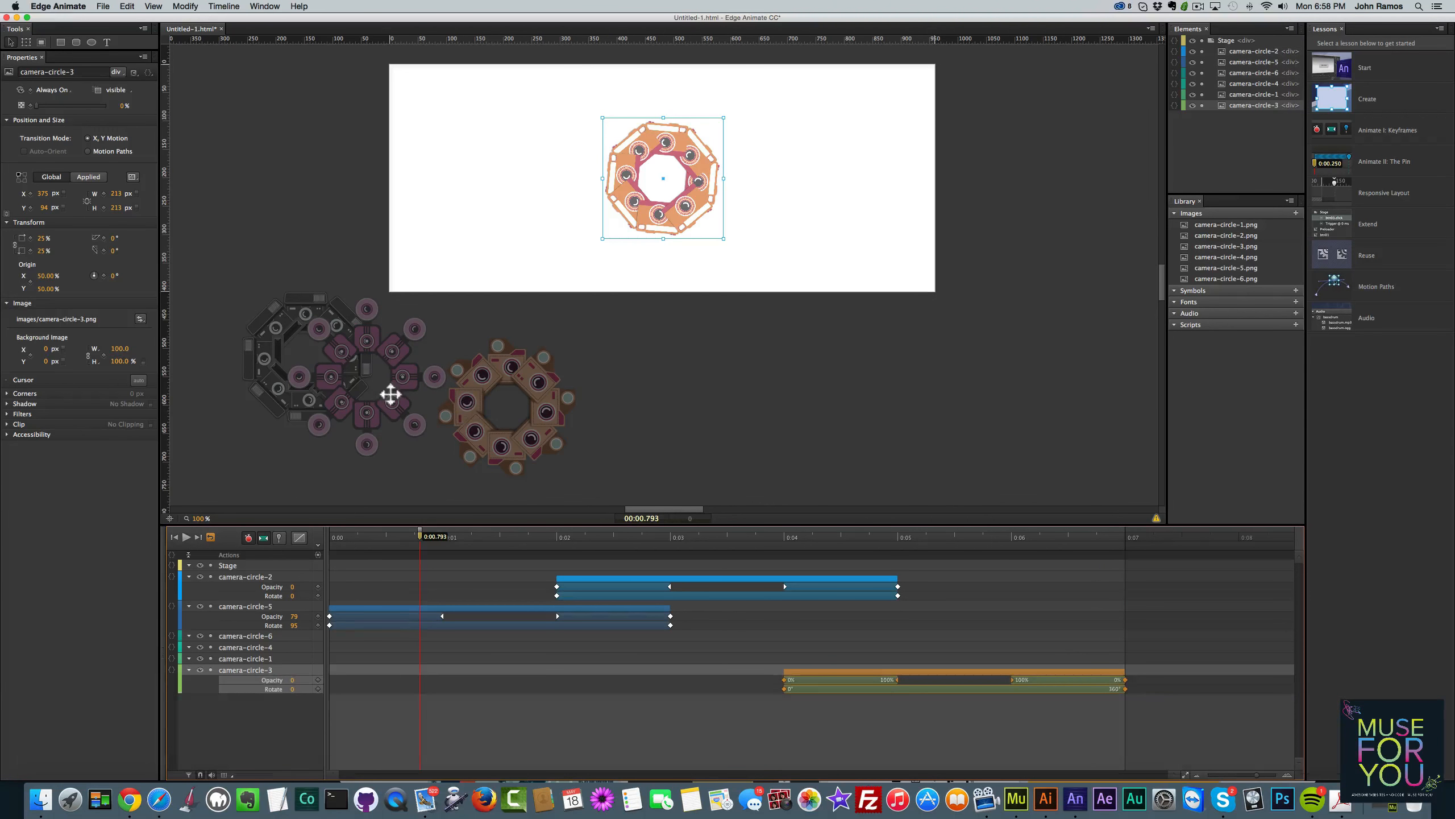
Move camera-circle-4 to the stage centre, at about X 339 px and Y 59 px, and paste the copied keyframes onto it from 6 seconds
click(390, 395)
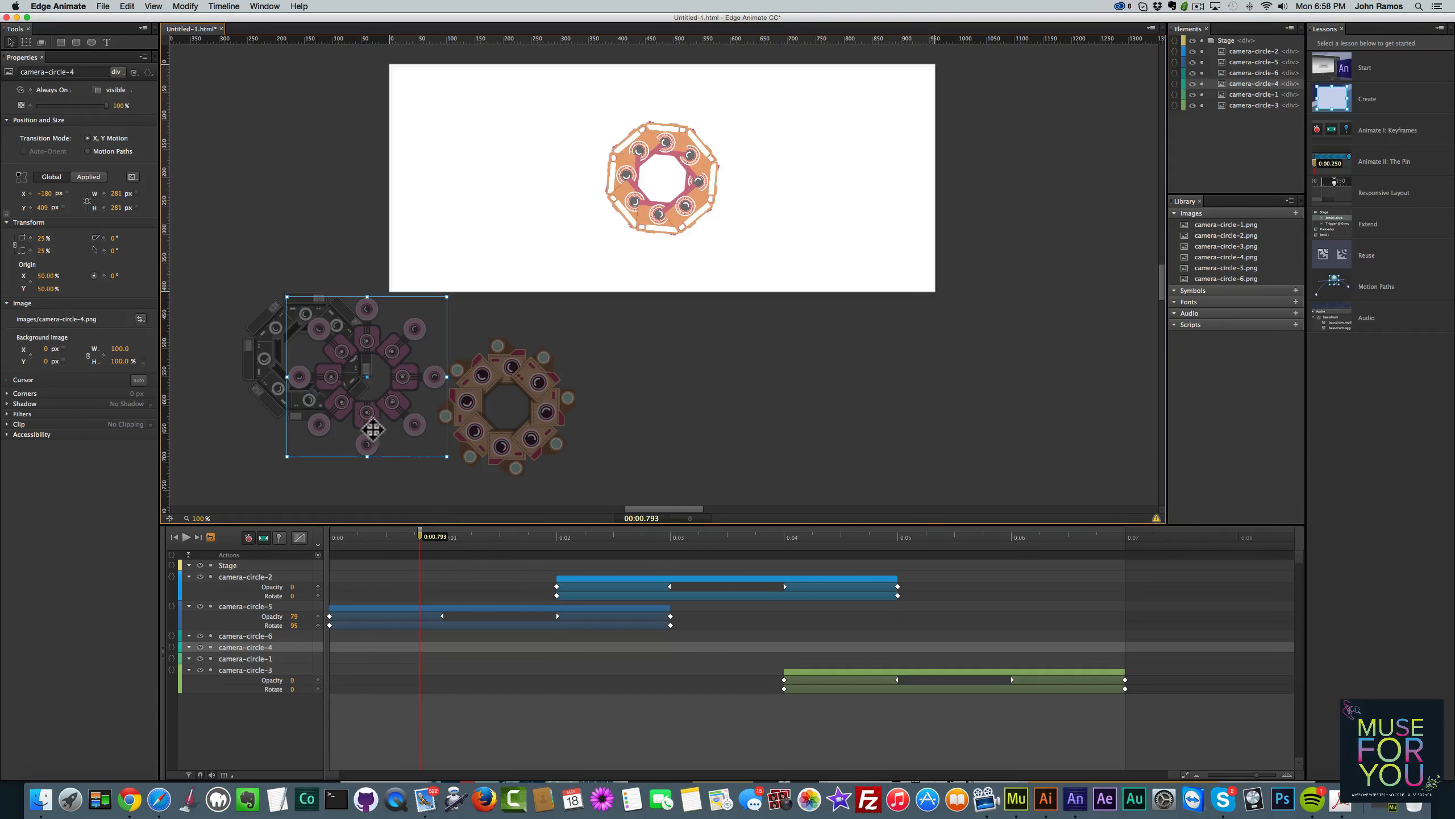
drag(372, 430, 663, 229)
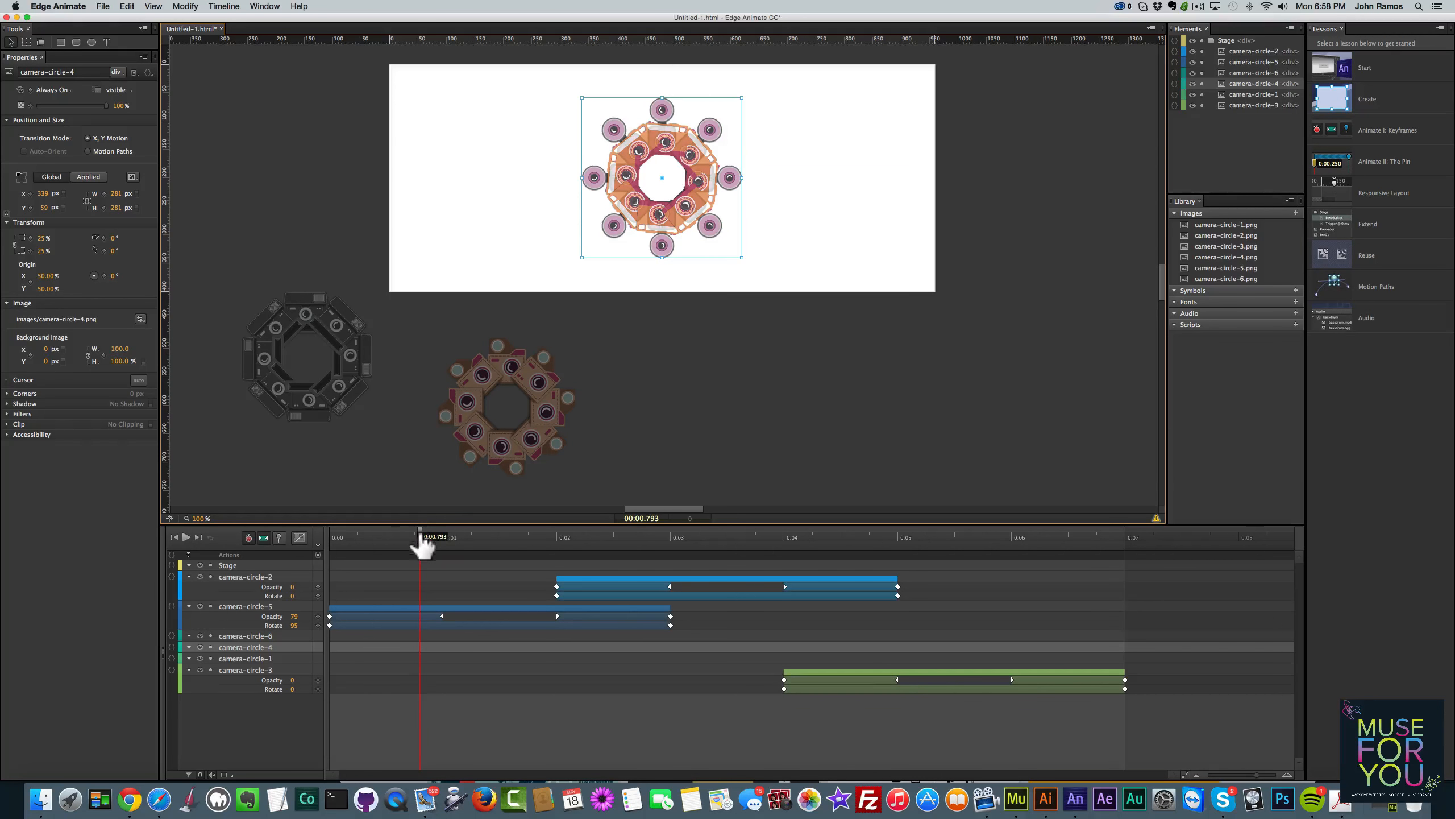
drag(422, 543, 984, 550)
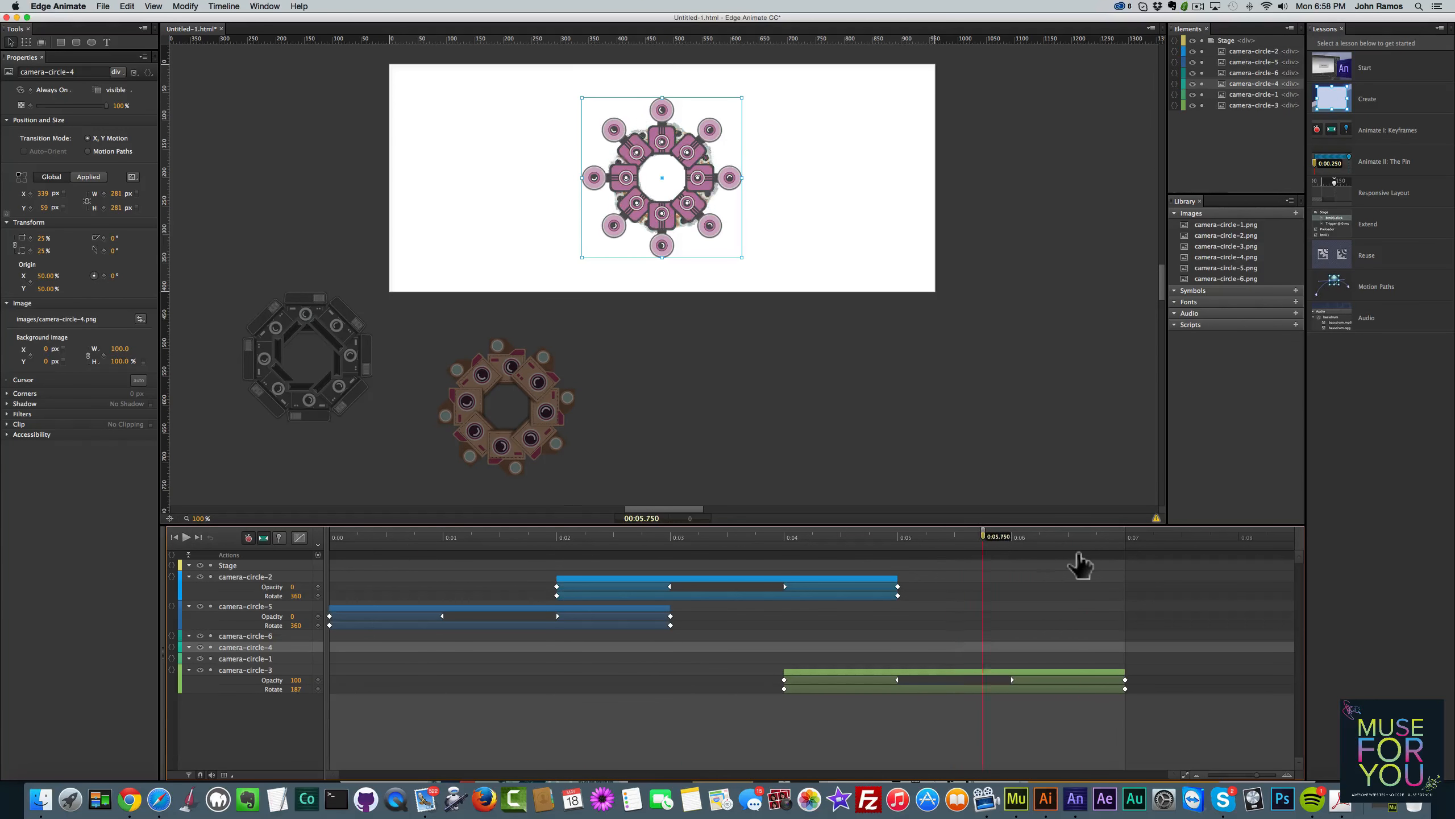
drag(1078, 553, 1012, 554)
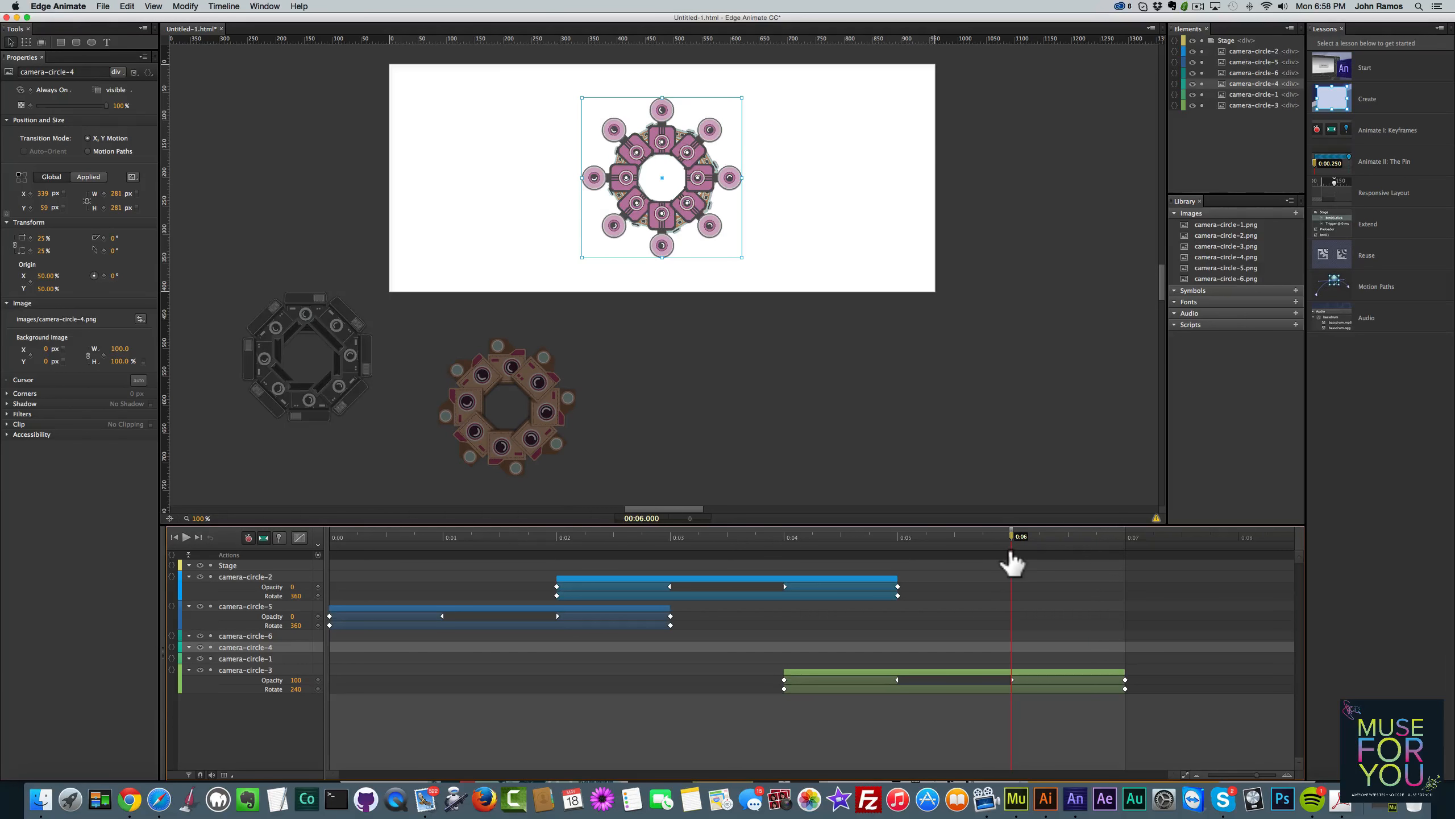
key(cmd+v)
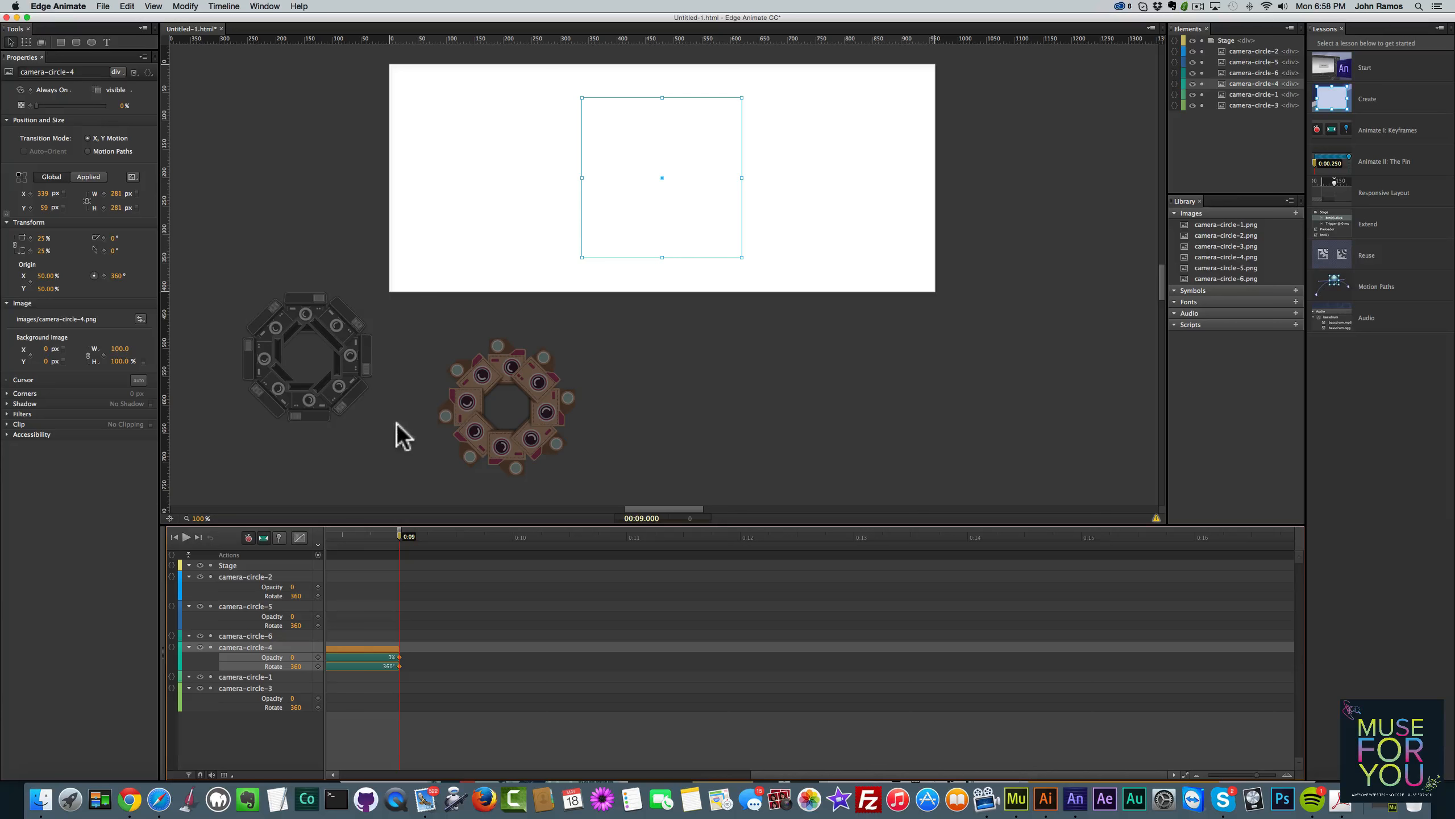
scroll(435, 585, left, 5)
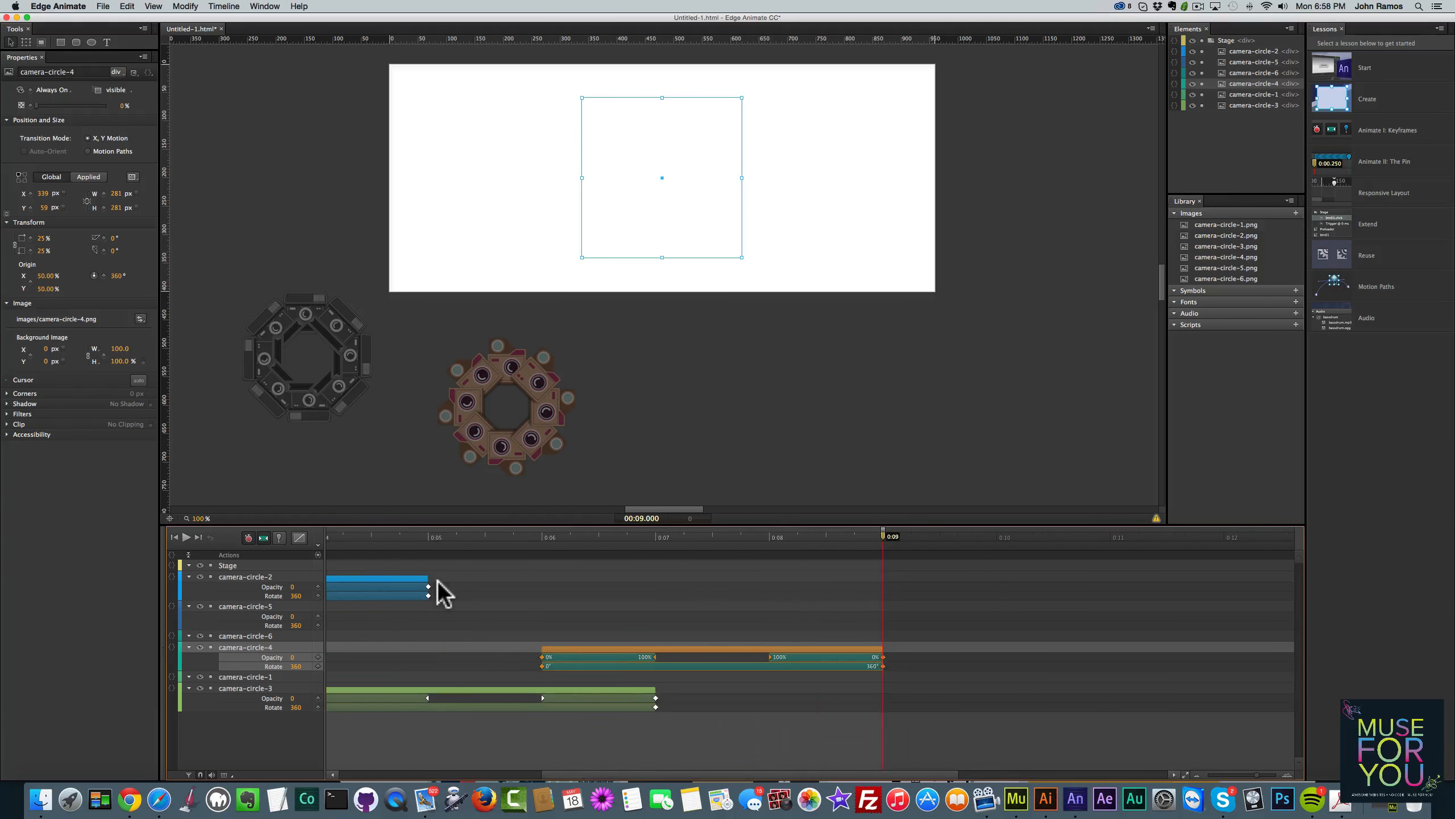
Move camera-circle-1 to the stage centre, at about X 365 px and Y 86 px, and paste the copied keyframes onto it from about 8 seconds
click(341, 380)
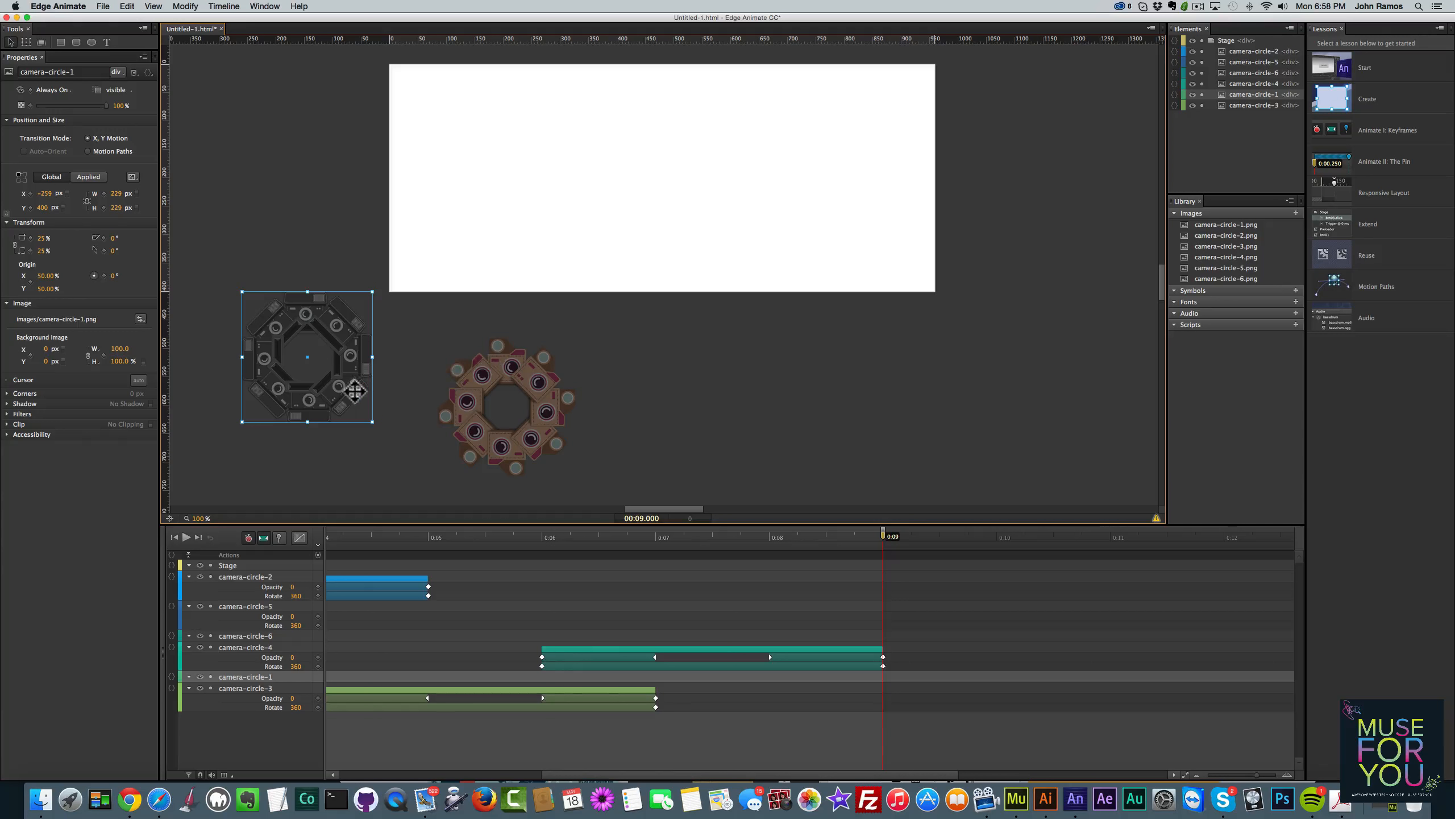
drag(356, 384, 699, 214)
click(768, 539)
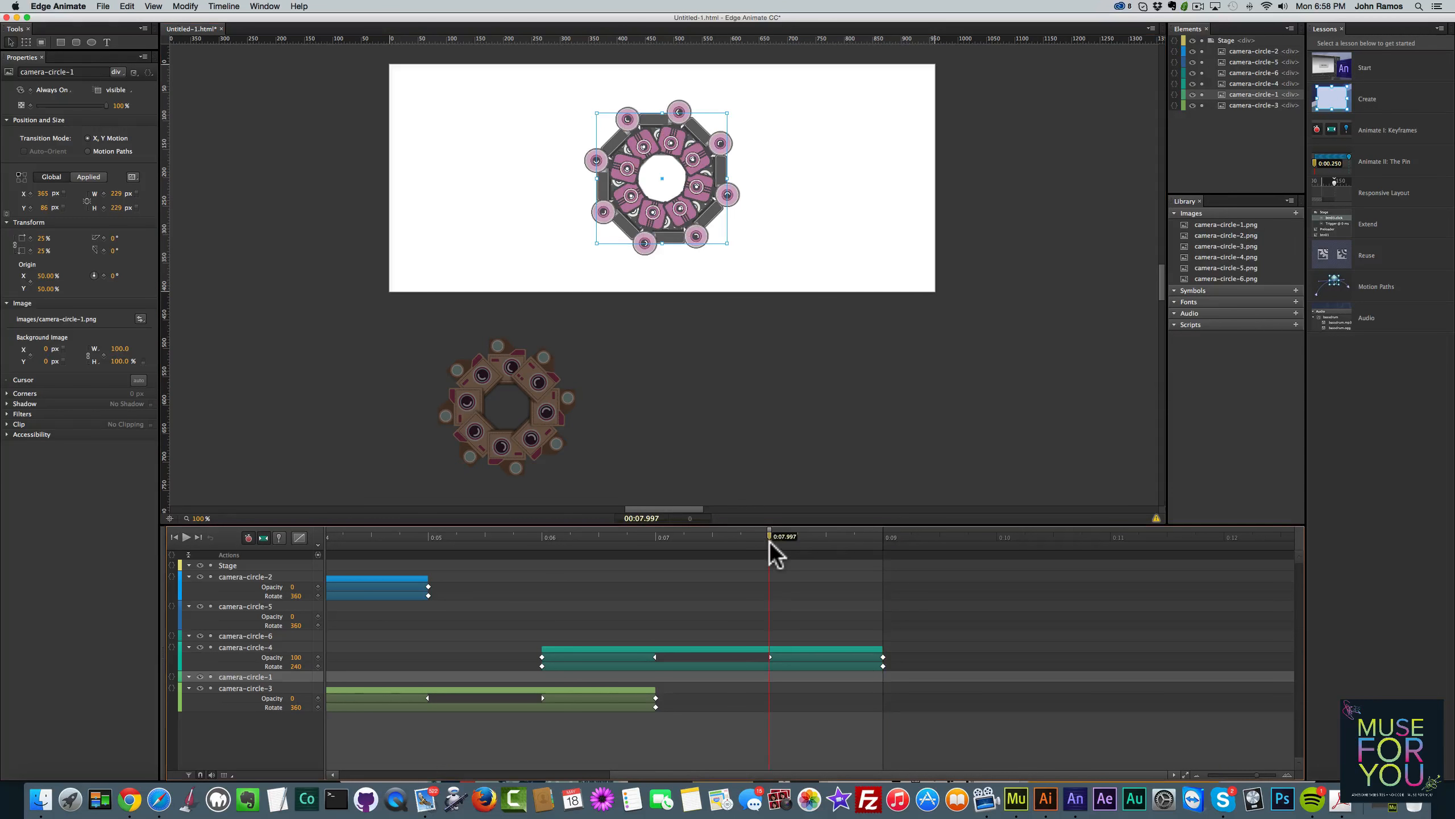
key(super+v)
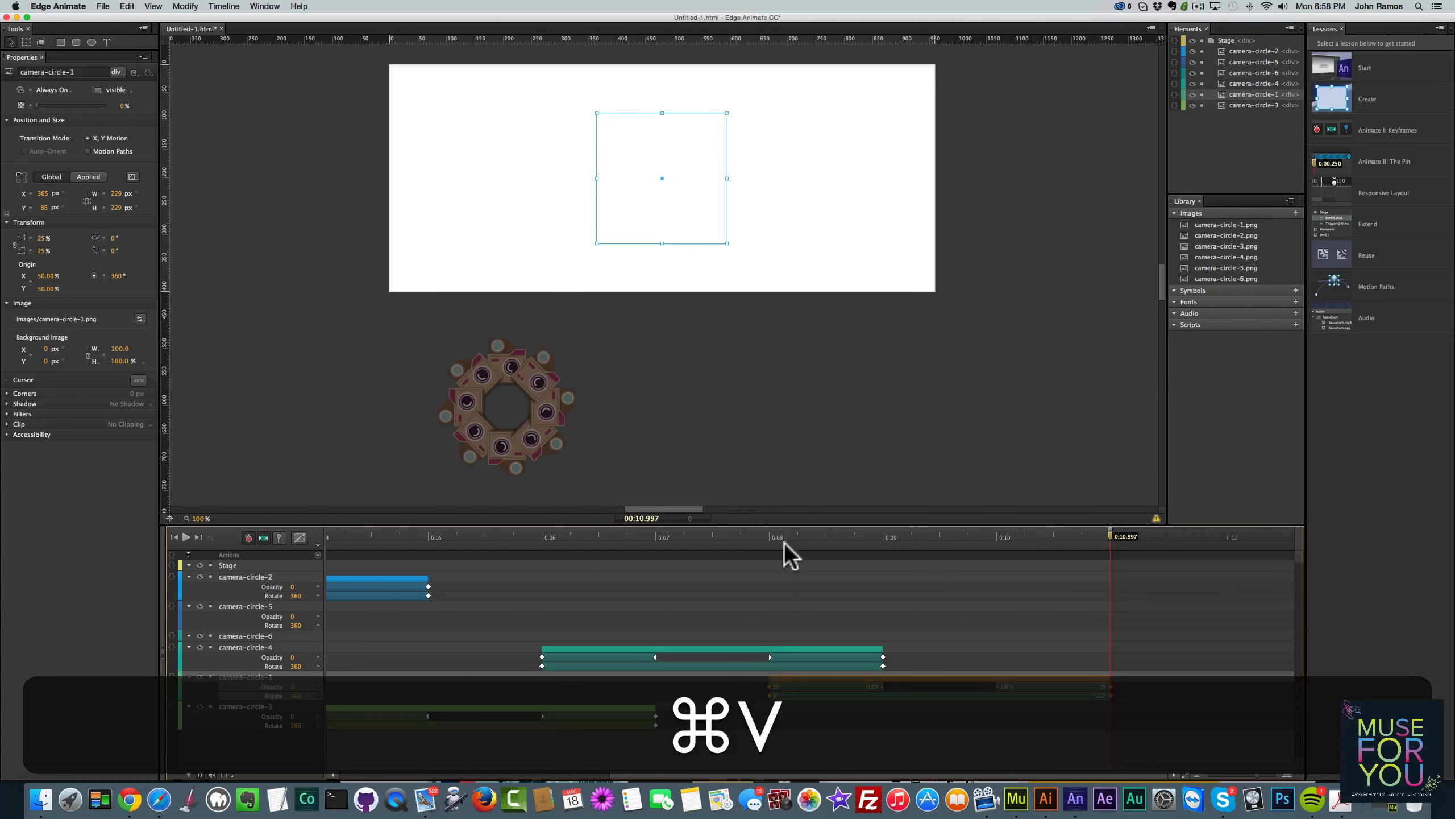
Move camera-circle-6 to the stage centre, at about X 360 px and Y 79 px, and paste the copied keyframes onto it from about 10 seconds
drag(520, 434, 673, 222)
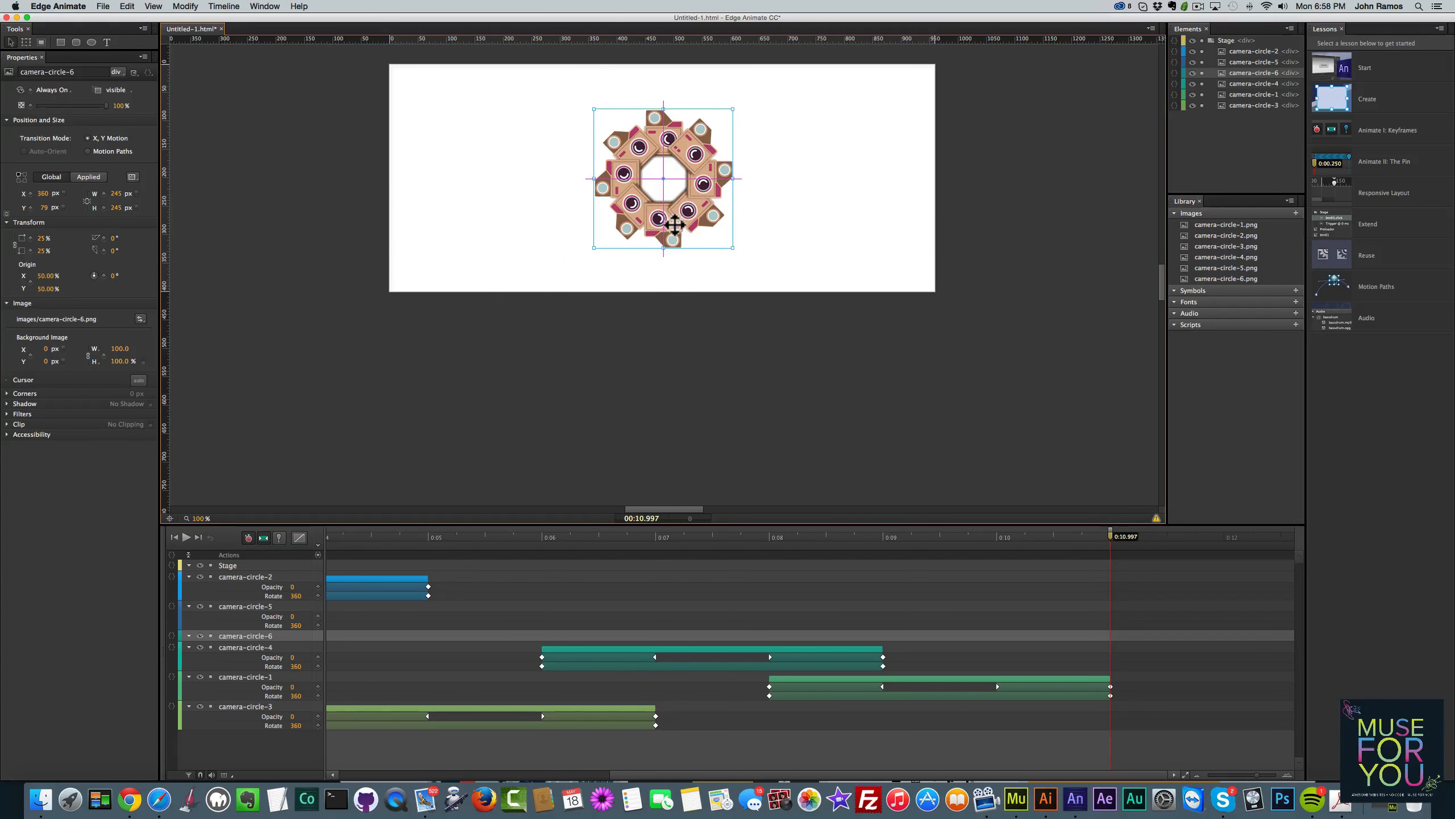
click(1010, 539)
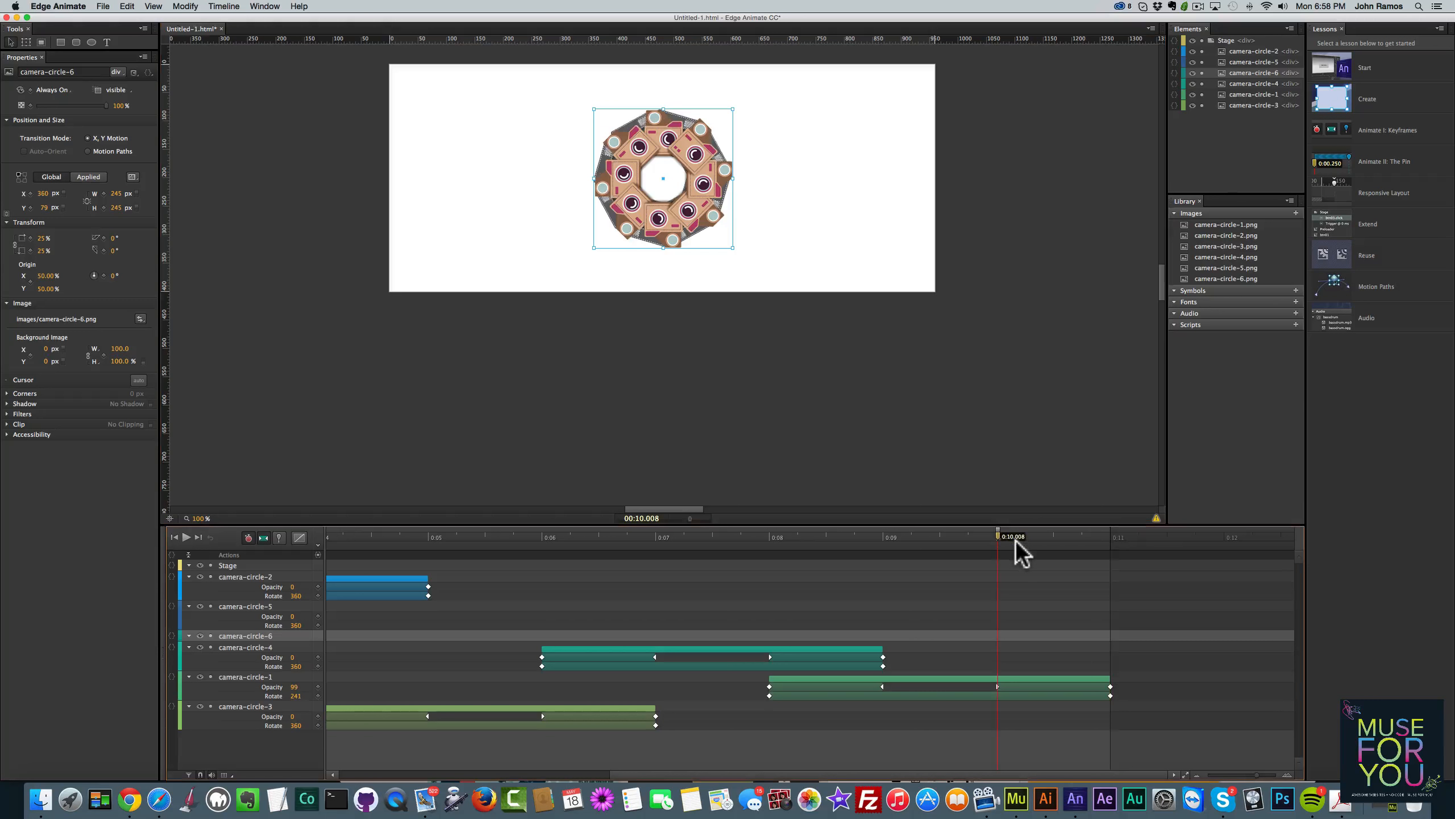
key(cmd+v)
Preview the complete sequence of six camera circles from the start of the timeline
scroll(991, 550, left, 10)
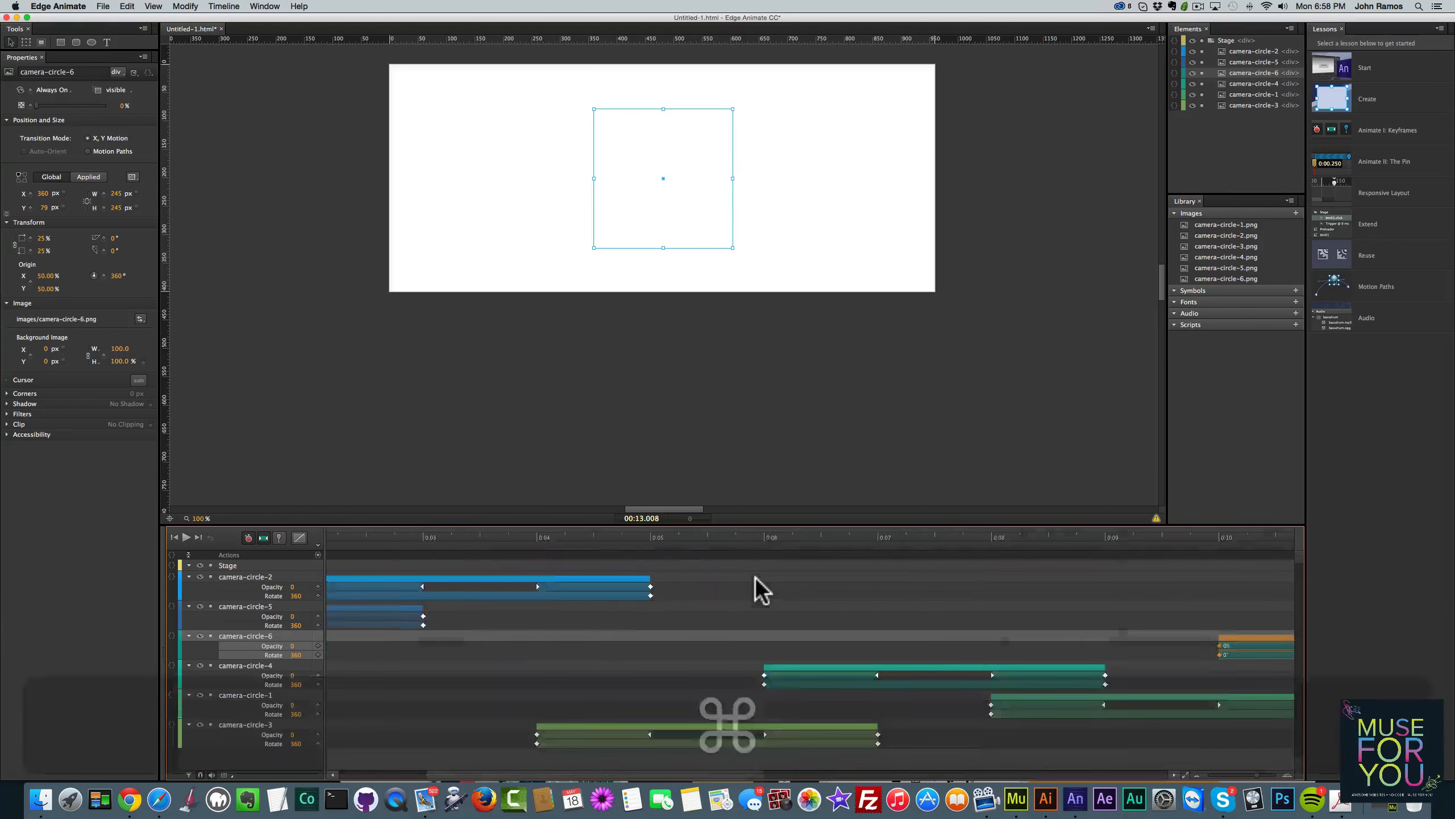
drag(355, 535, 280, 541)
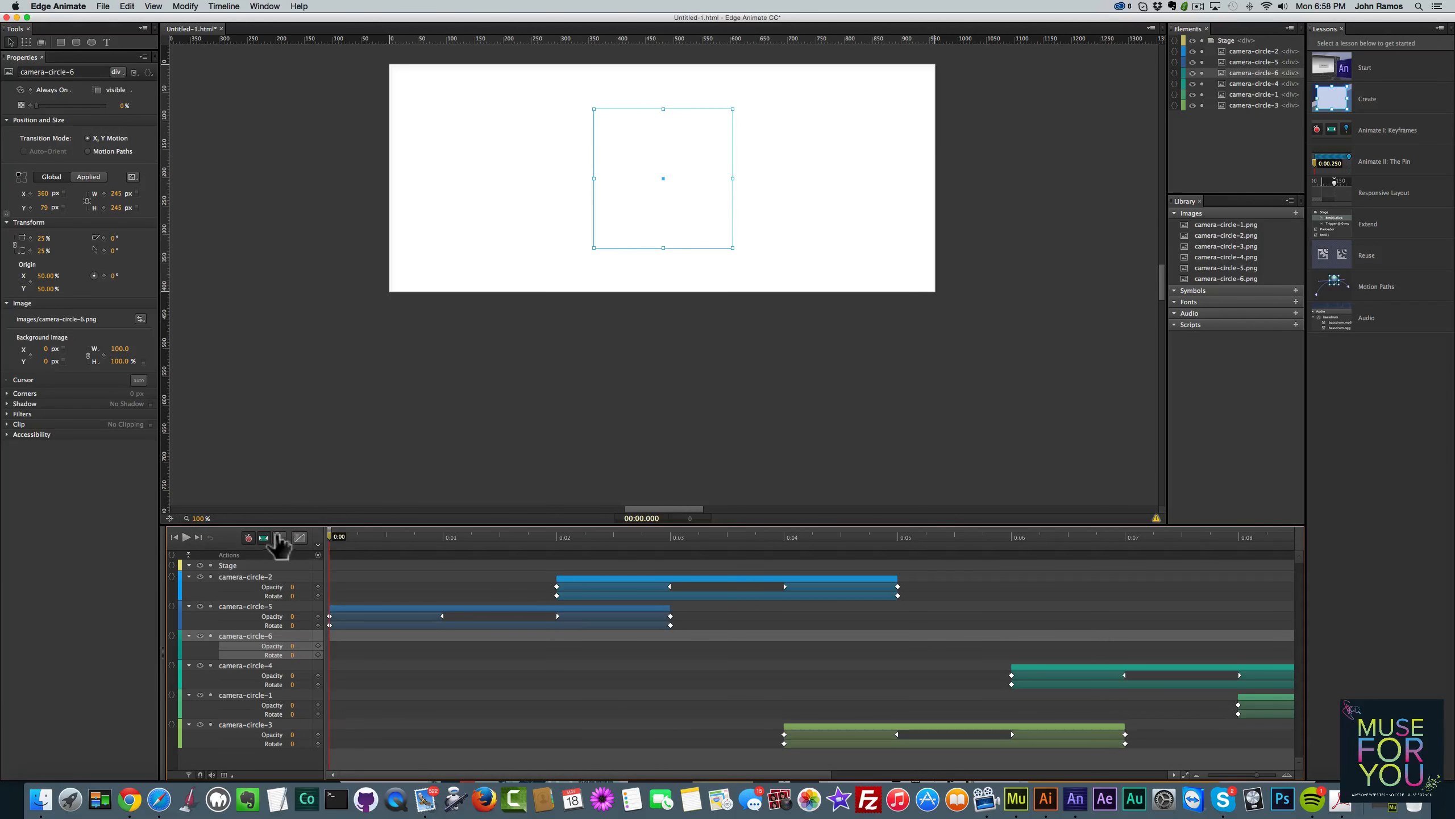
key(space)
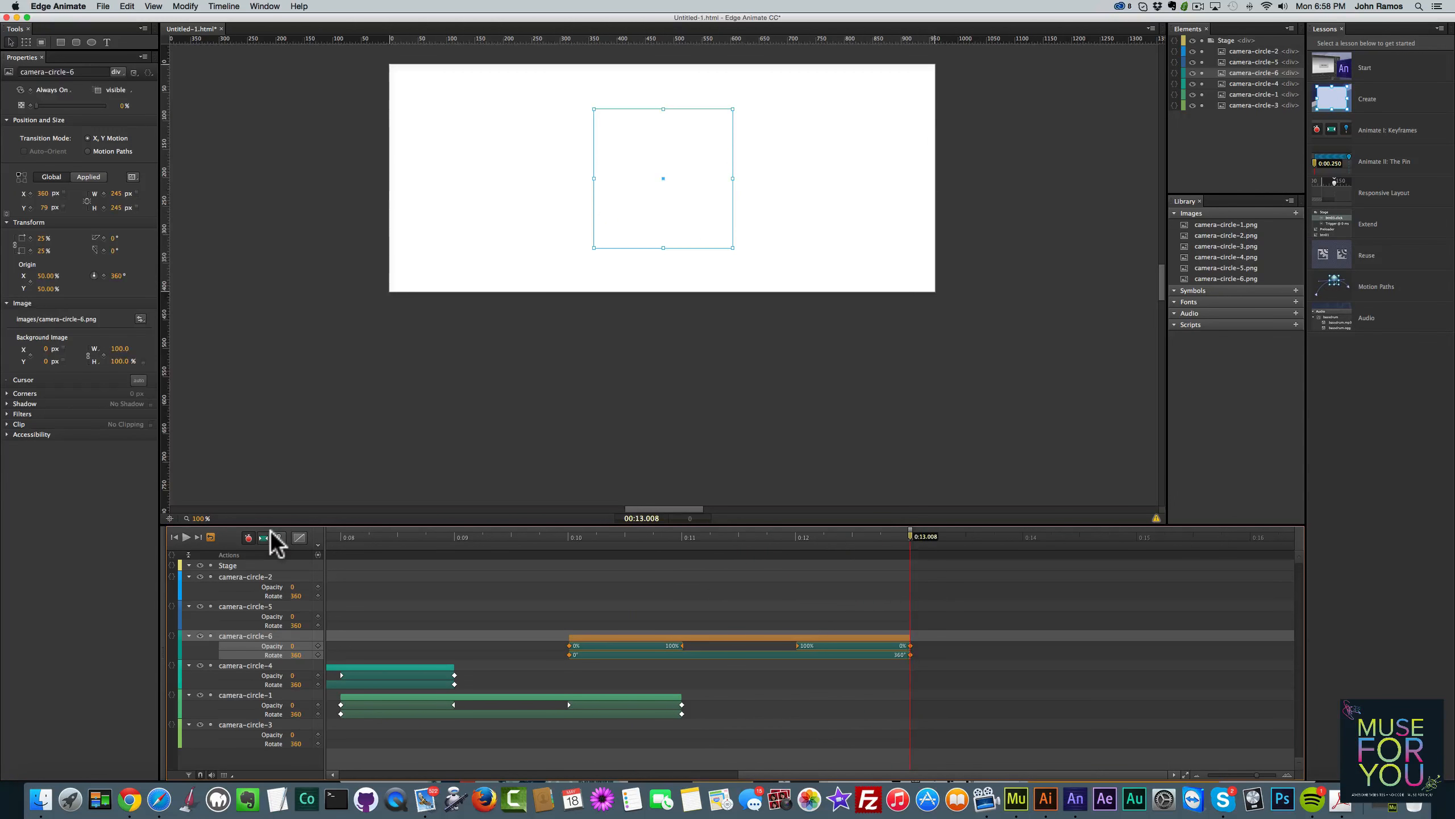
scroll(579, 602, left, 10)
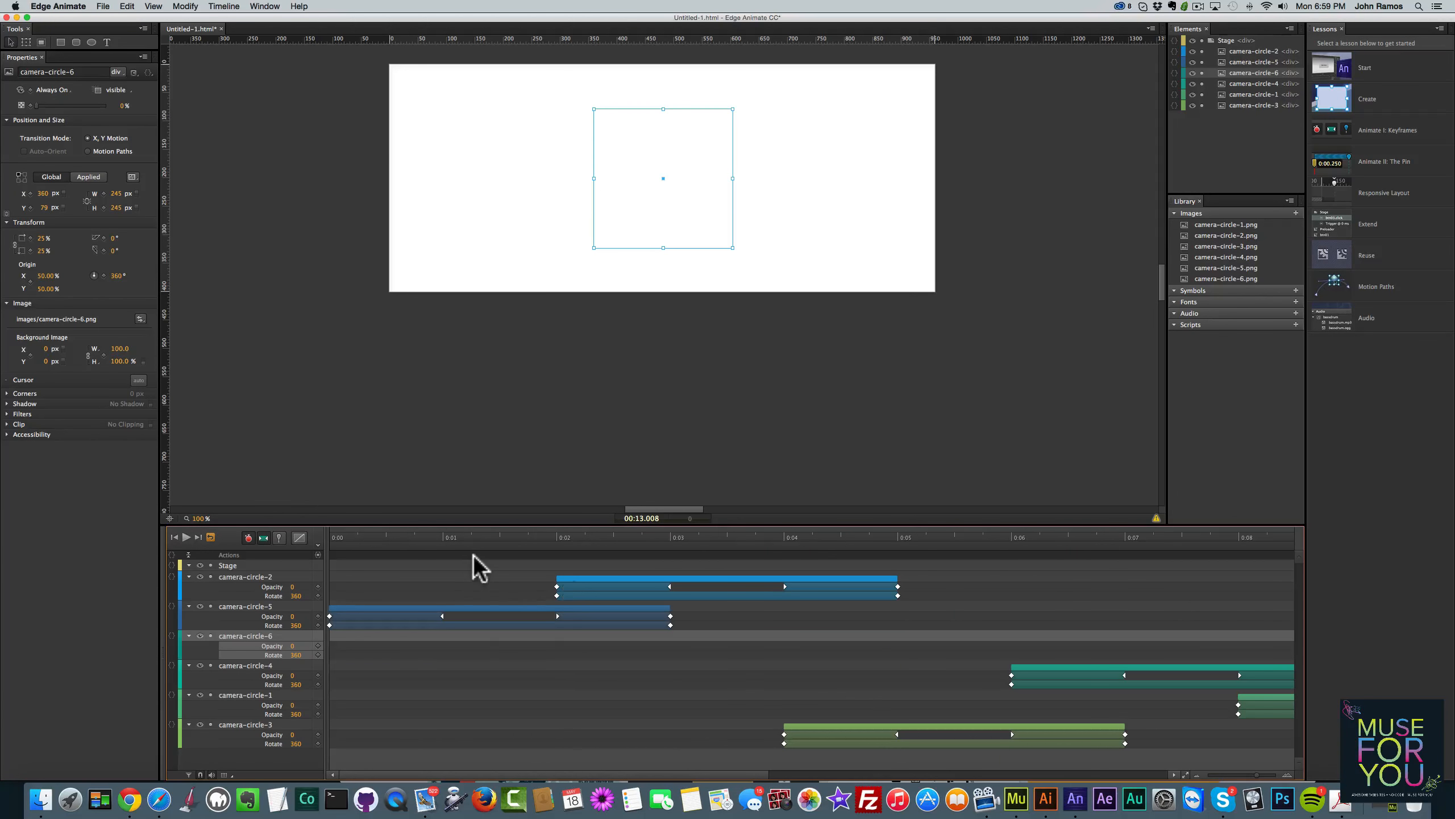
Draw a text box about 355 by 108 px at about X 188 px, Y 102 px on the stage, and enter "PHOTOGRAPHY"
click(539, 448)
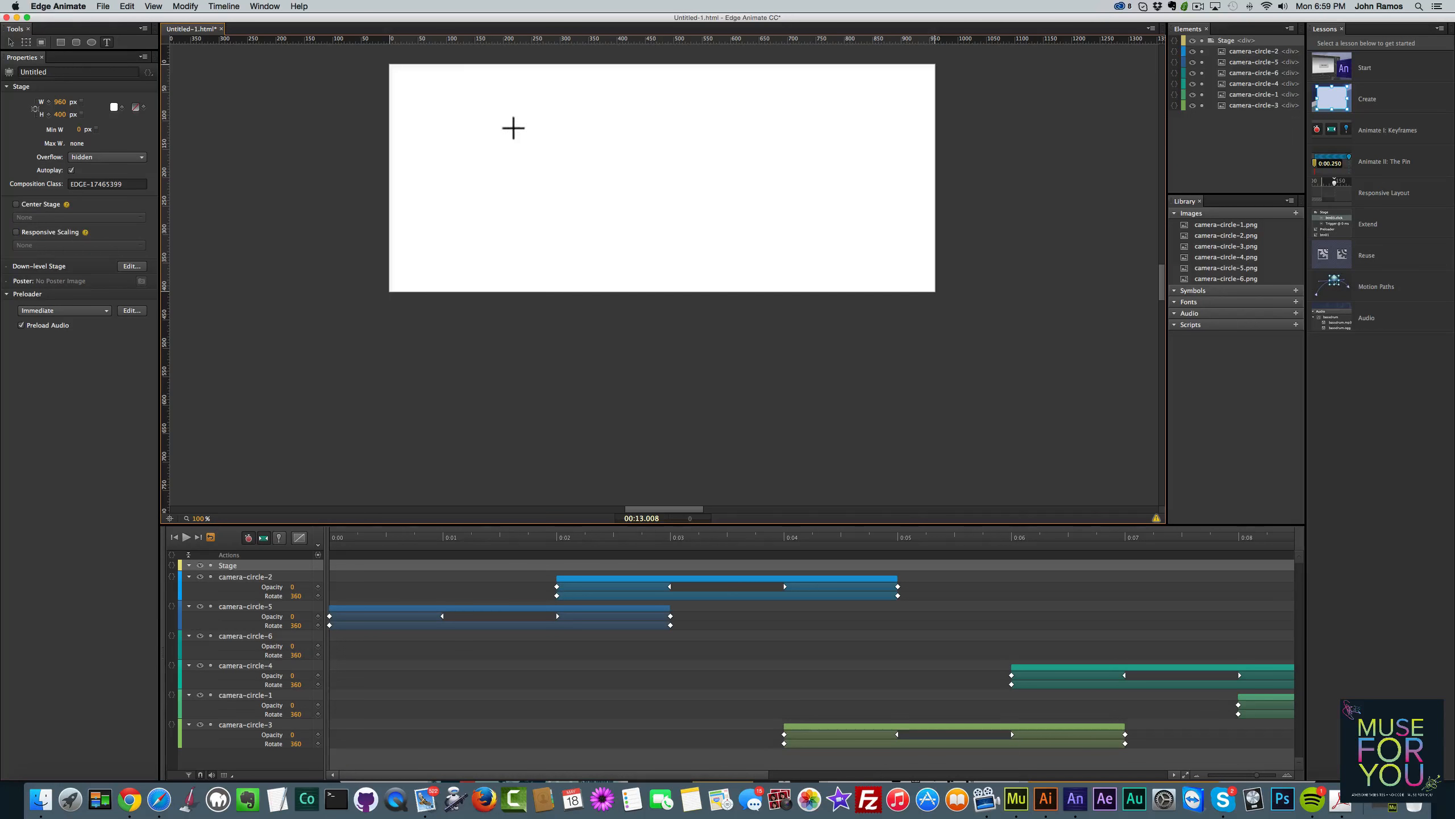
drag(496, 122, 698, 184)
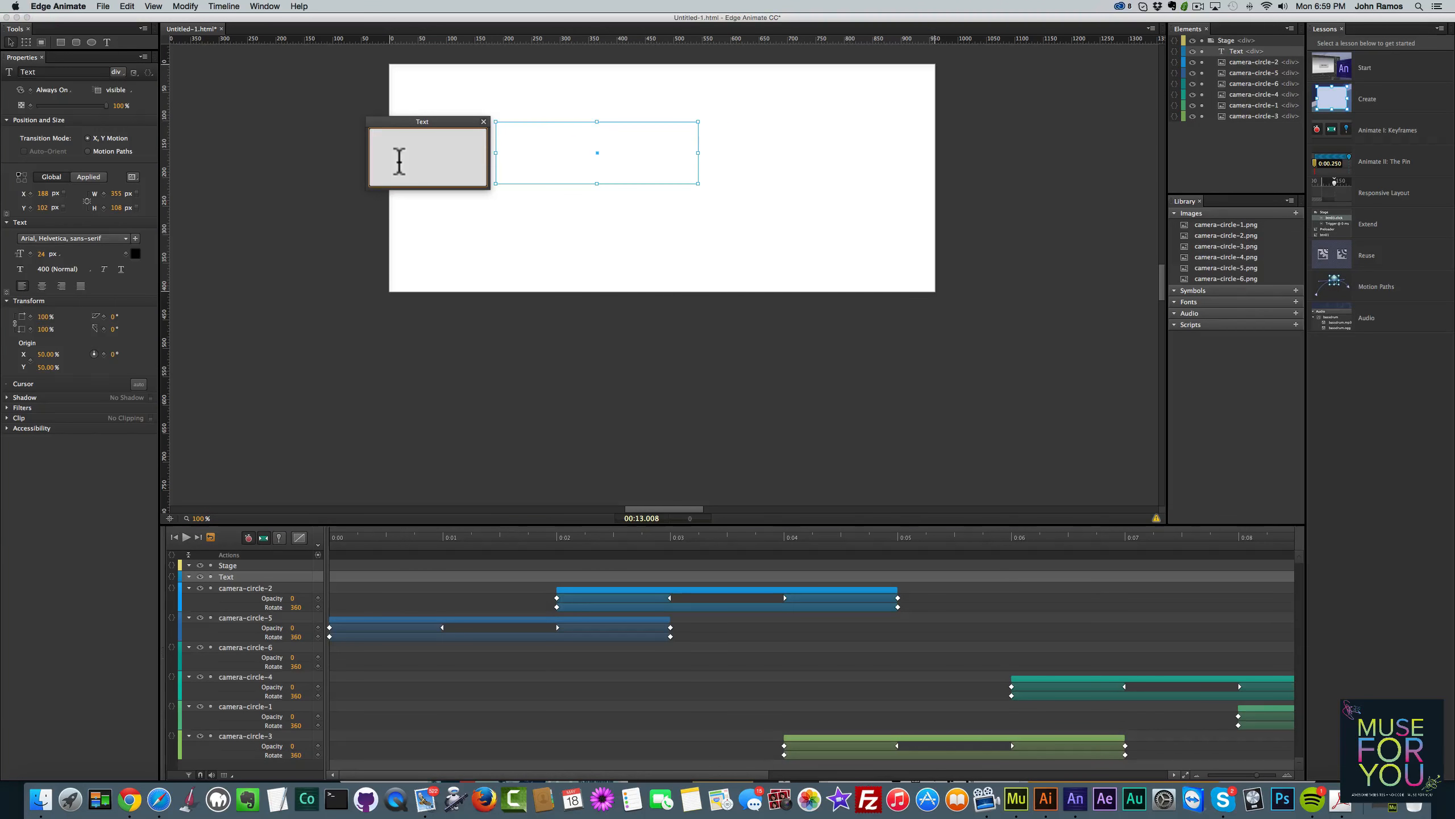
text(PHOTOGRA)
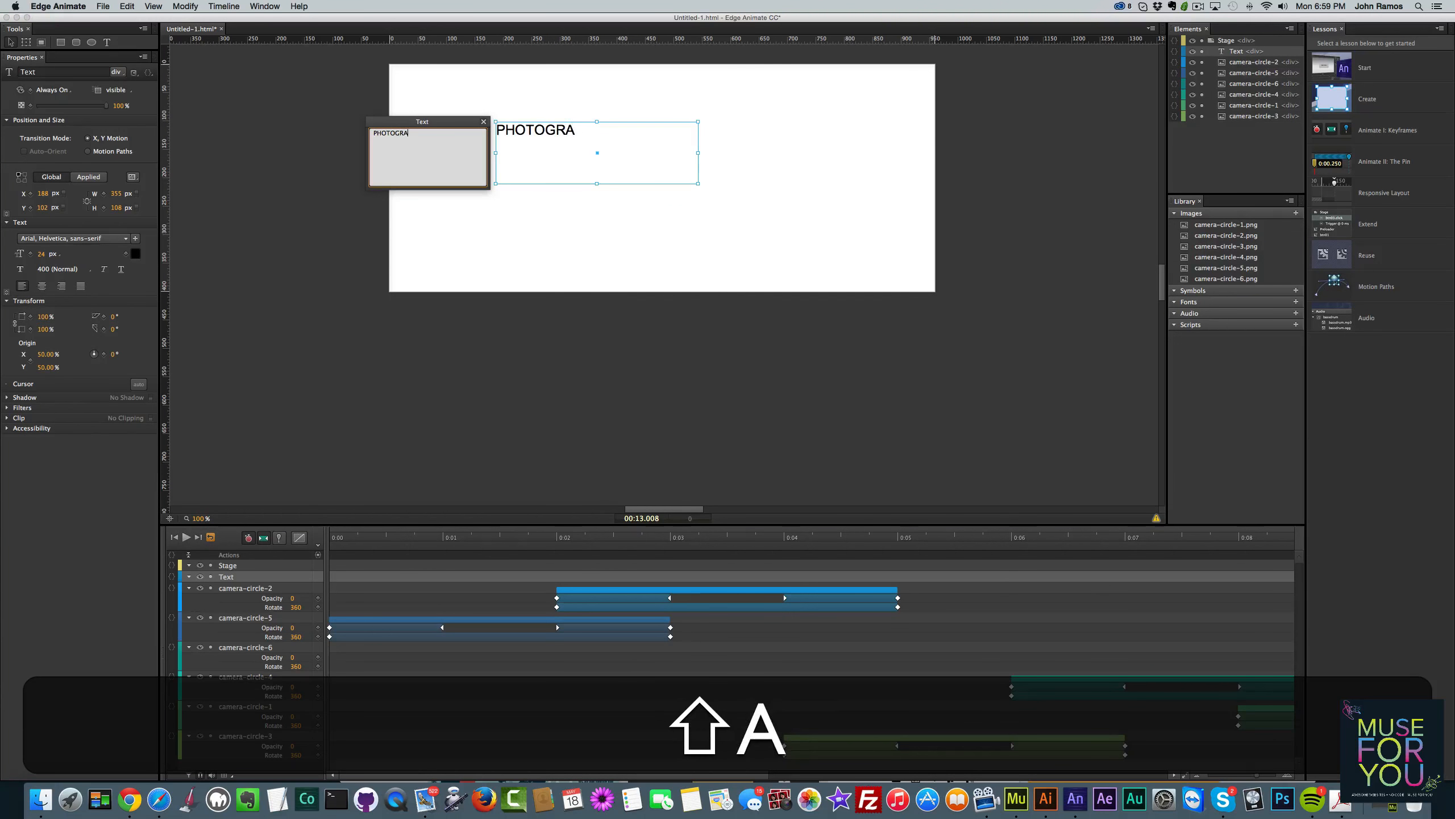
text(PHY)
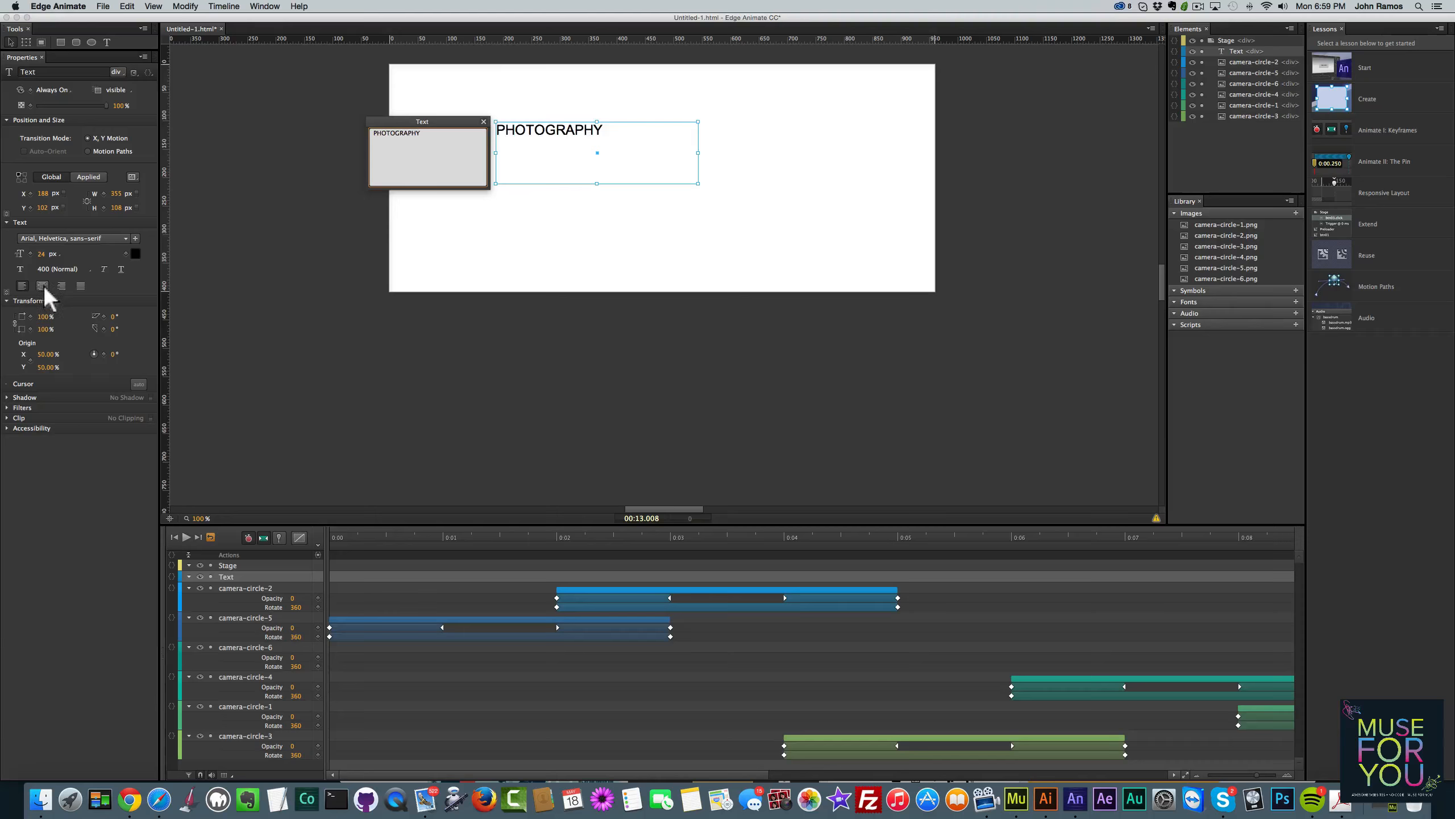
Finish editing the PHOTOGRAPHY text and centre-align it within its box
key(Escape)
double_click(561, 139)
key(Escape)
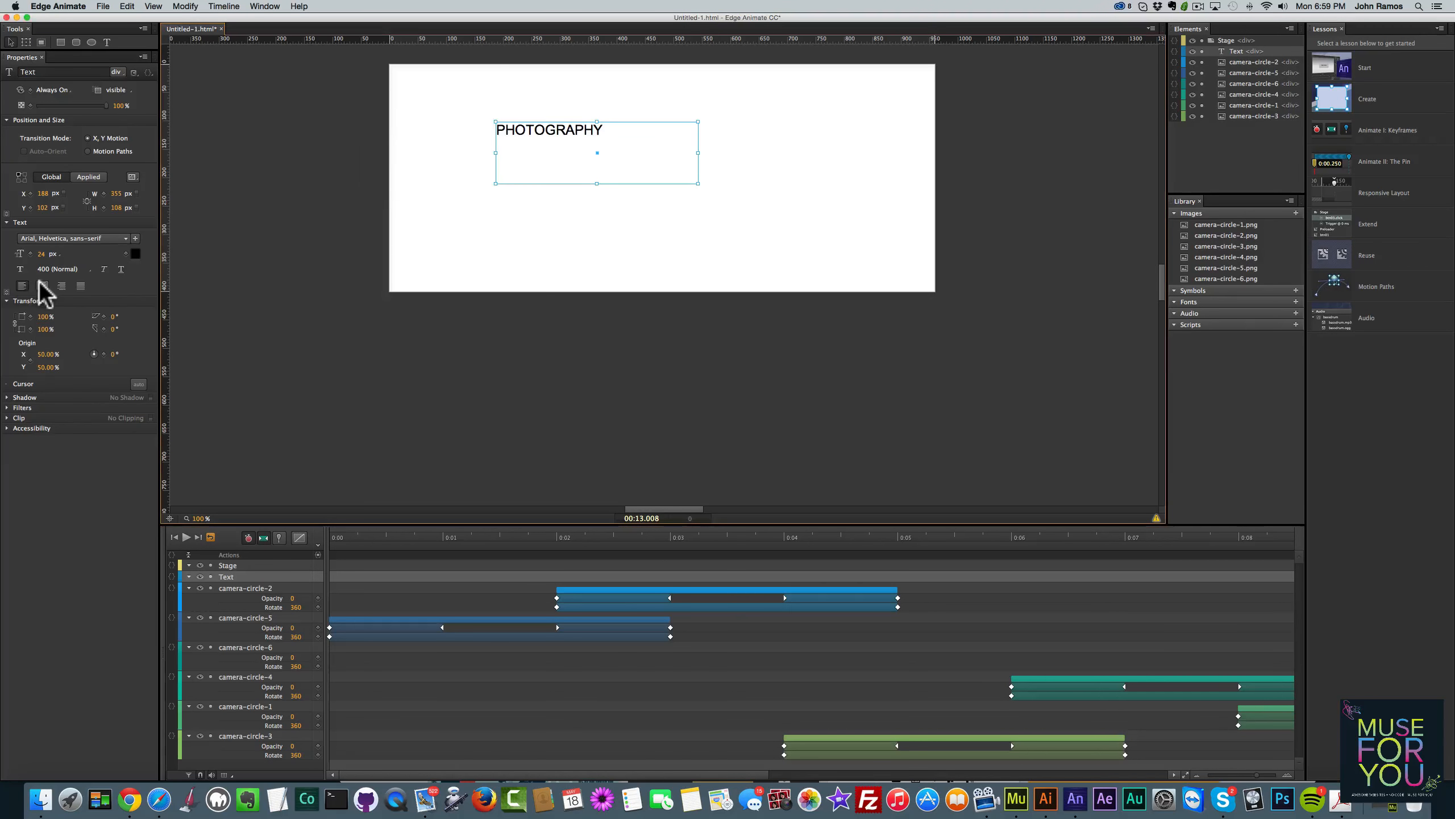
double_click(584, 130)
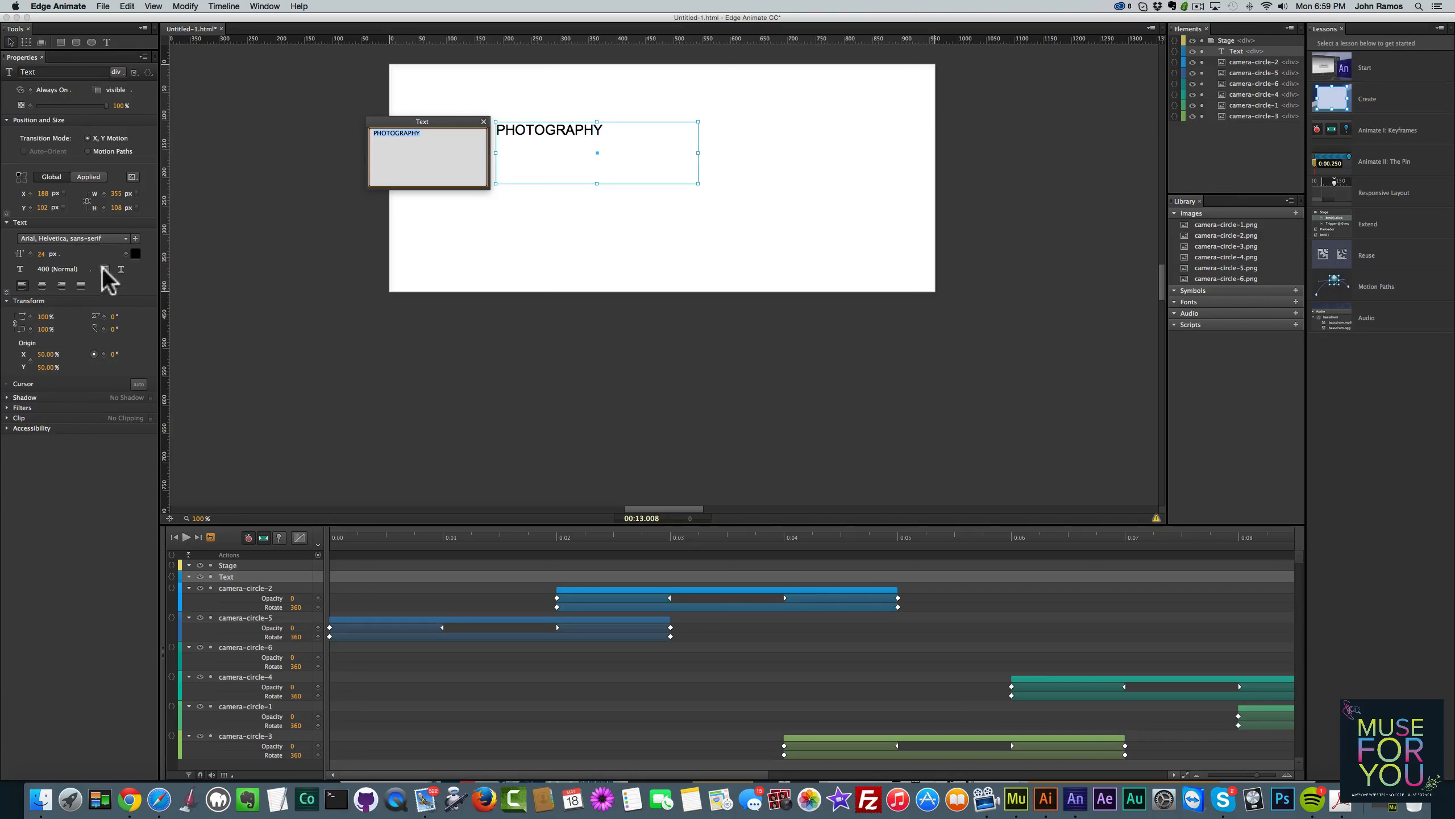
key(Escape)
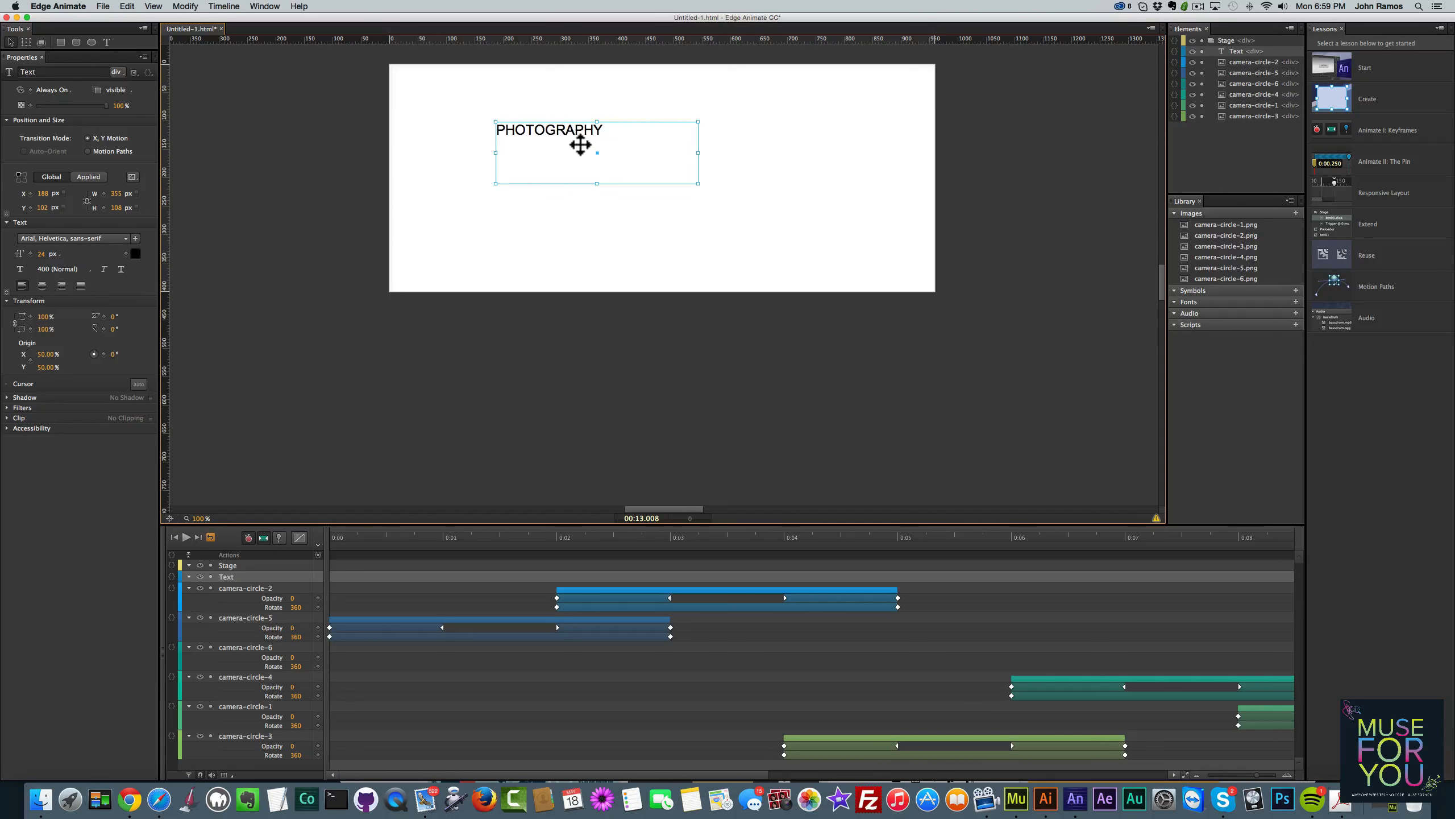
click(42, 285)
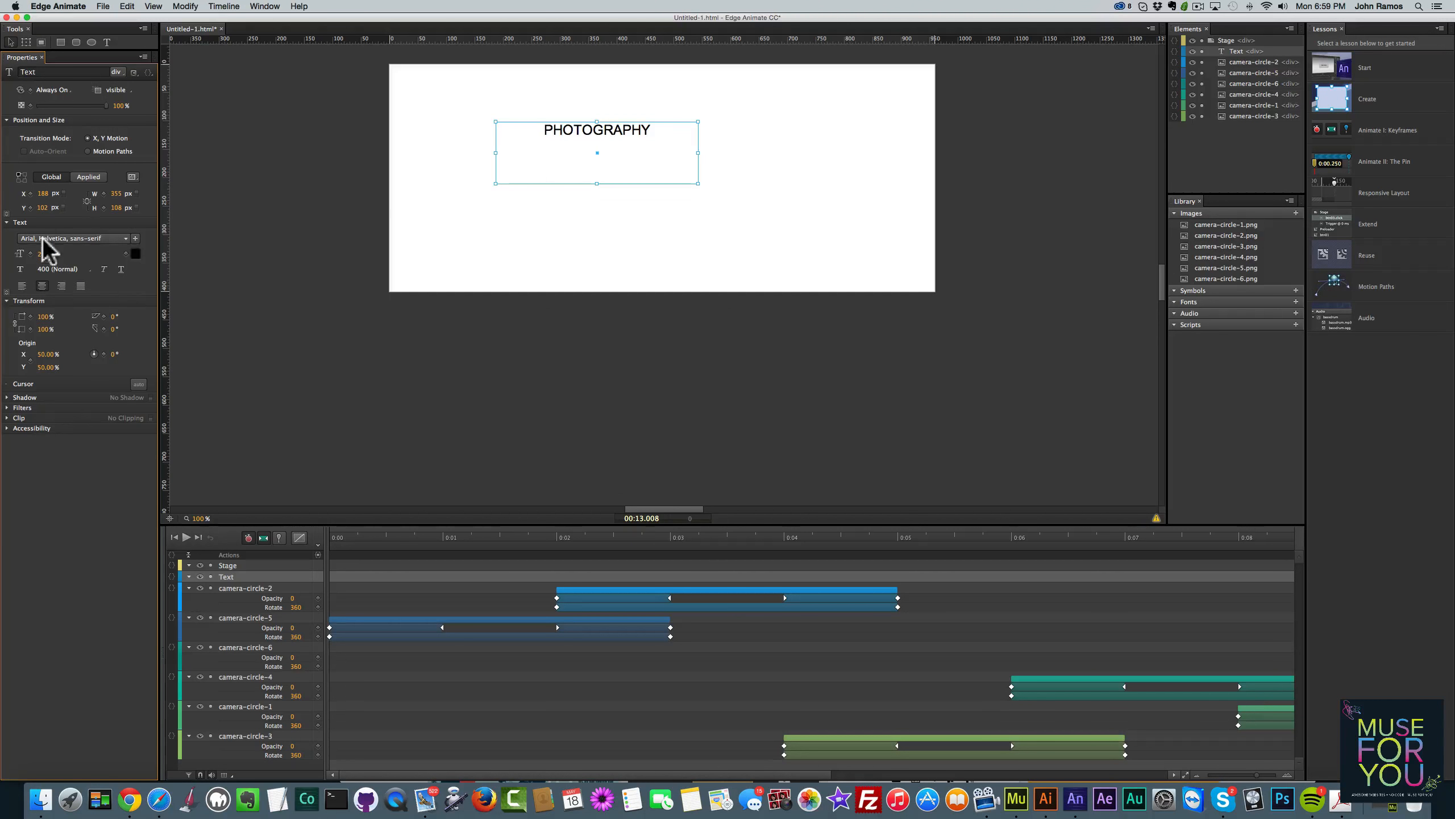
Try to apply the sans-serif Edge Web Font Cabin to the PHOTOGRAPHY text
click(100, 236)
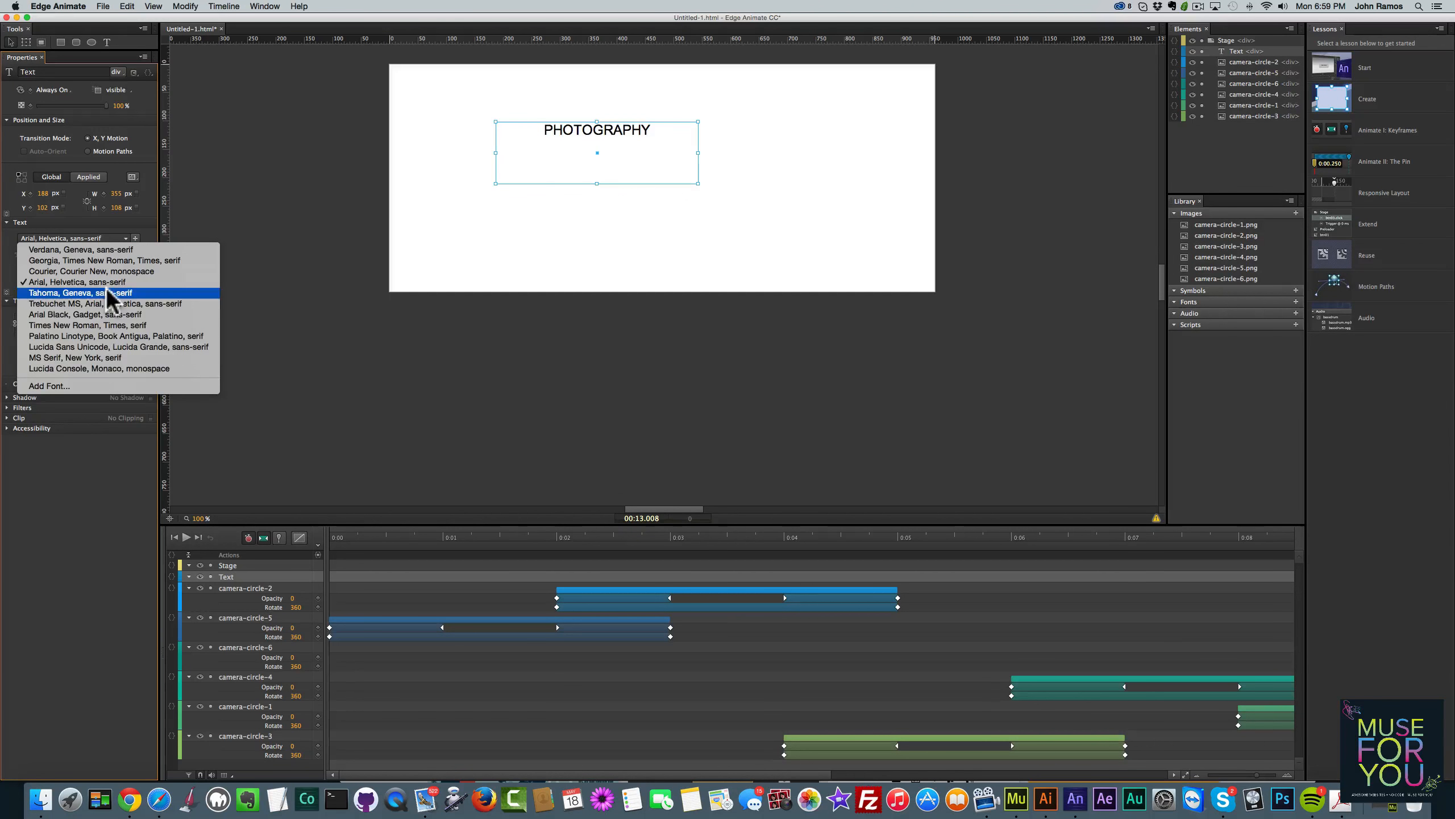
click(63, 388)
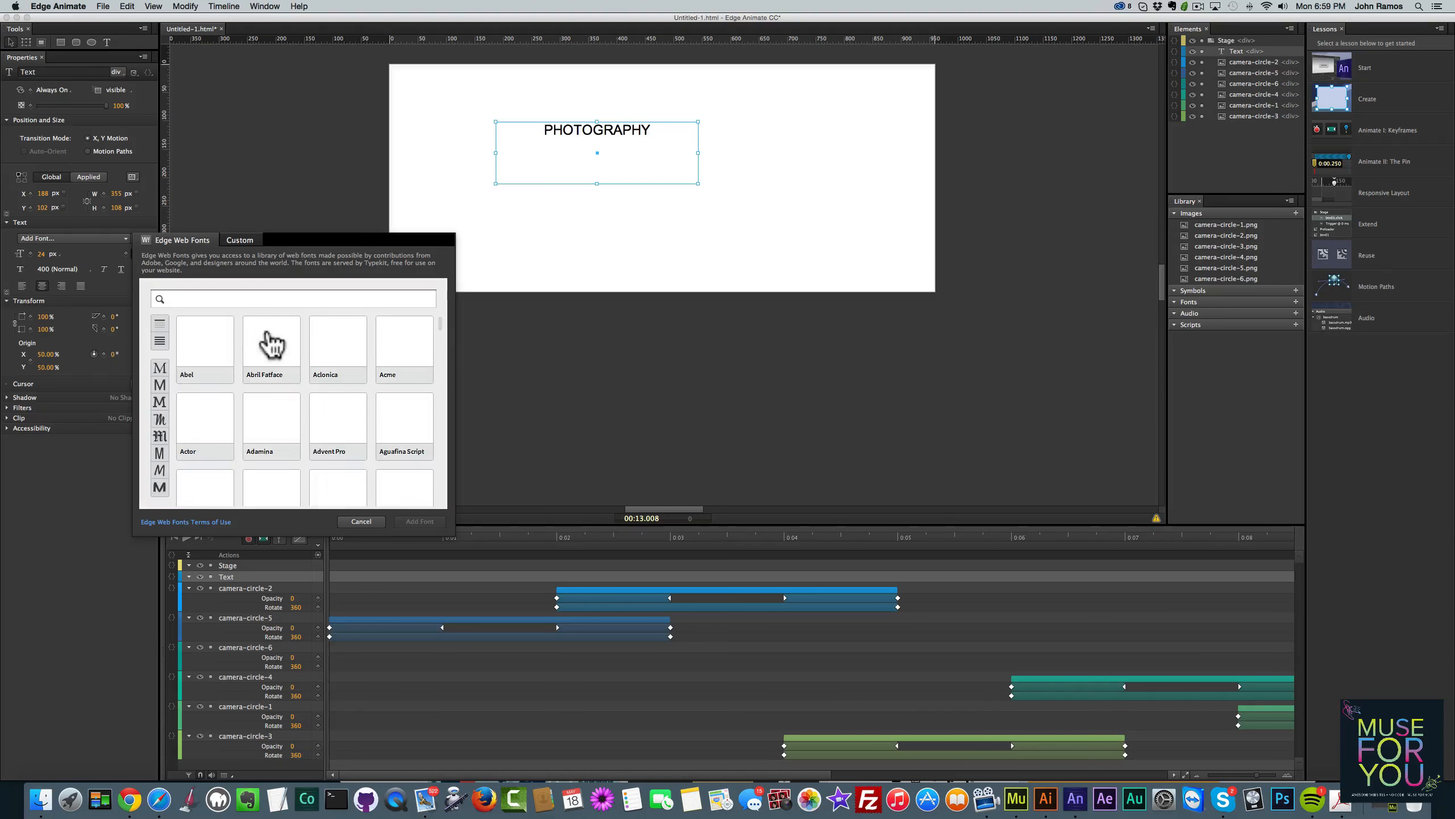
click(159, 385)
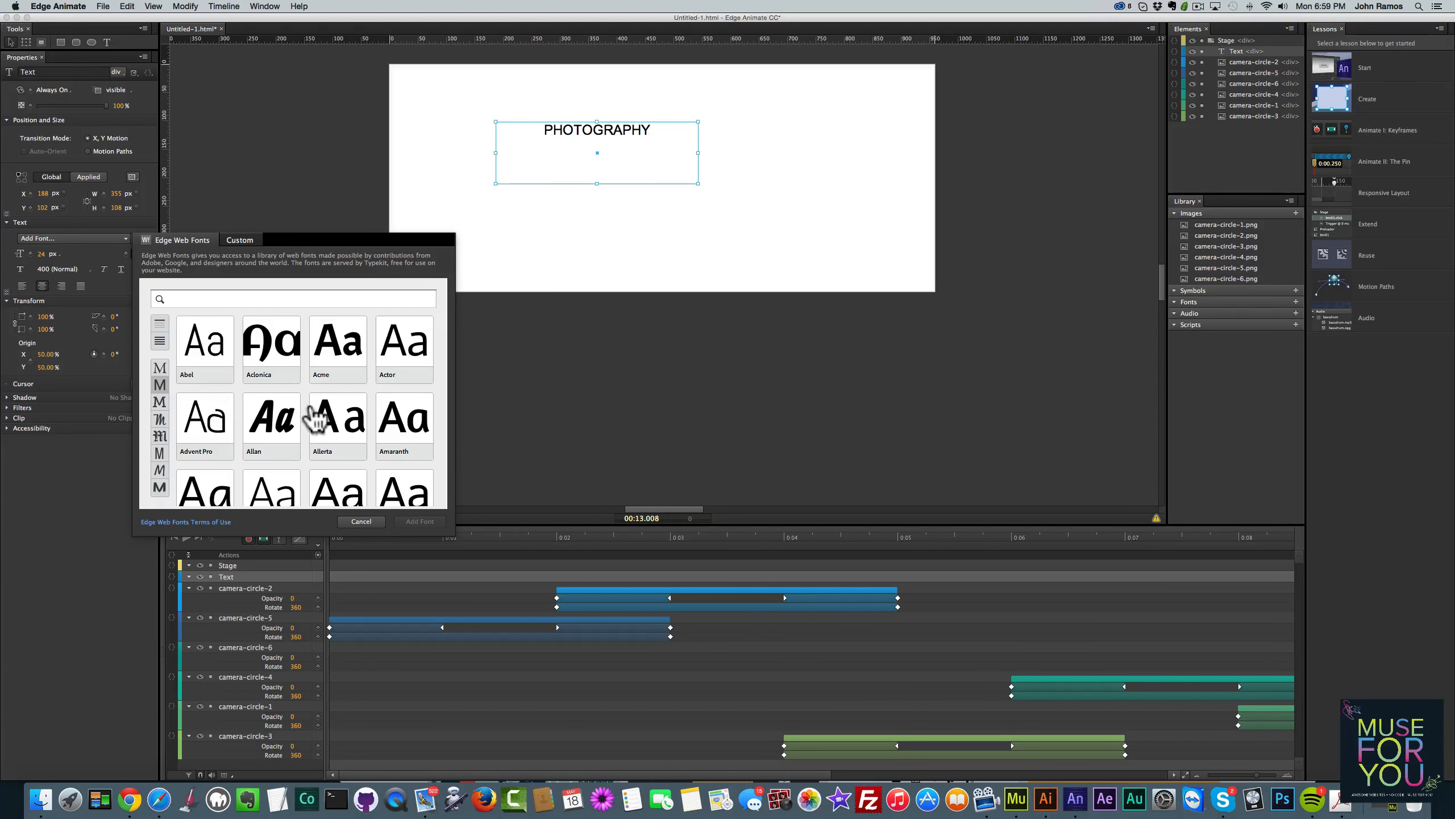
click(394, 352)
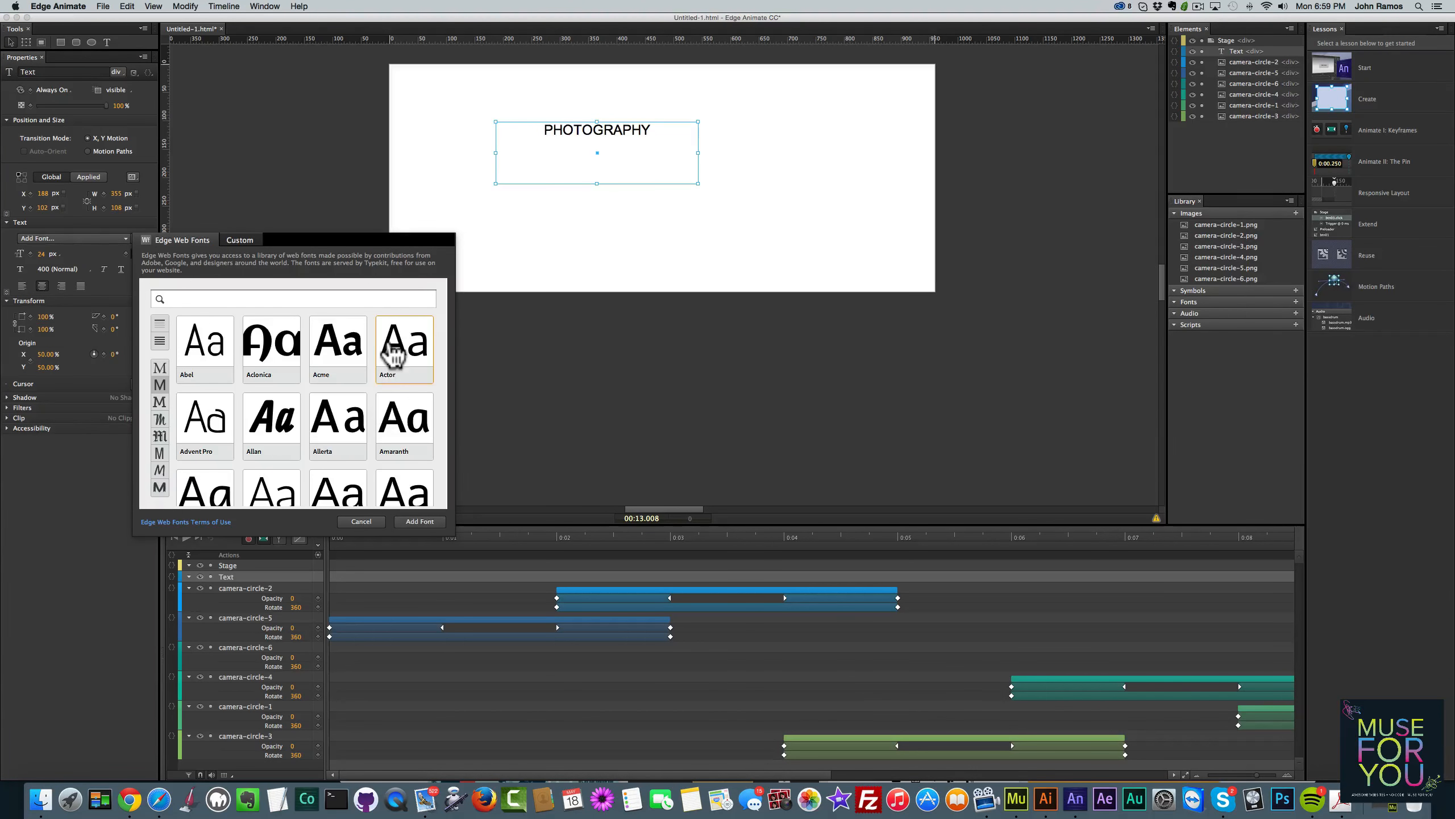
click(283, 432)
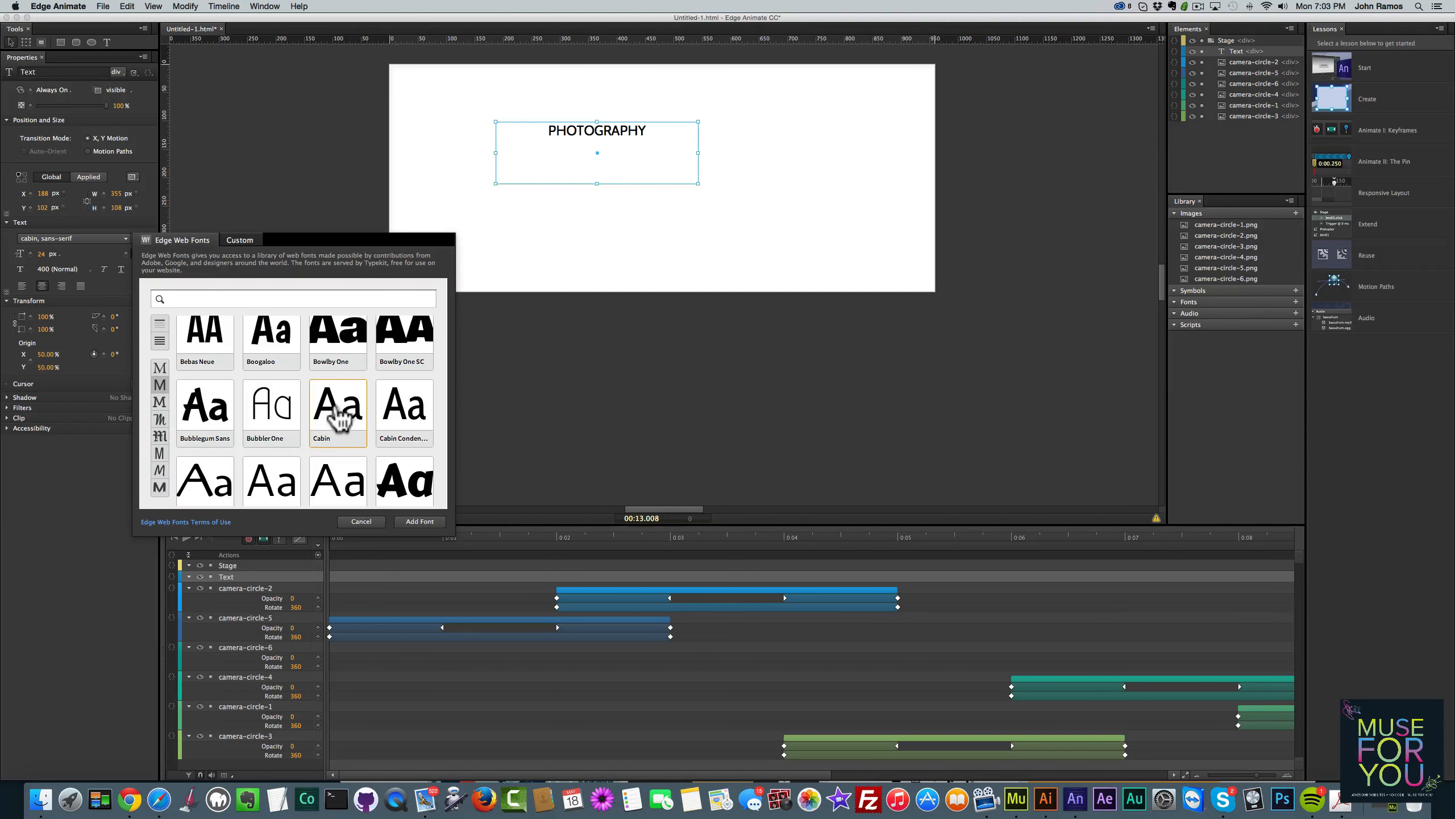
Set the PHOTOGRAPHY text size to 72 px and widen its box to about 648 px, centred horizontally on the stage
click(43, 252)
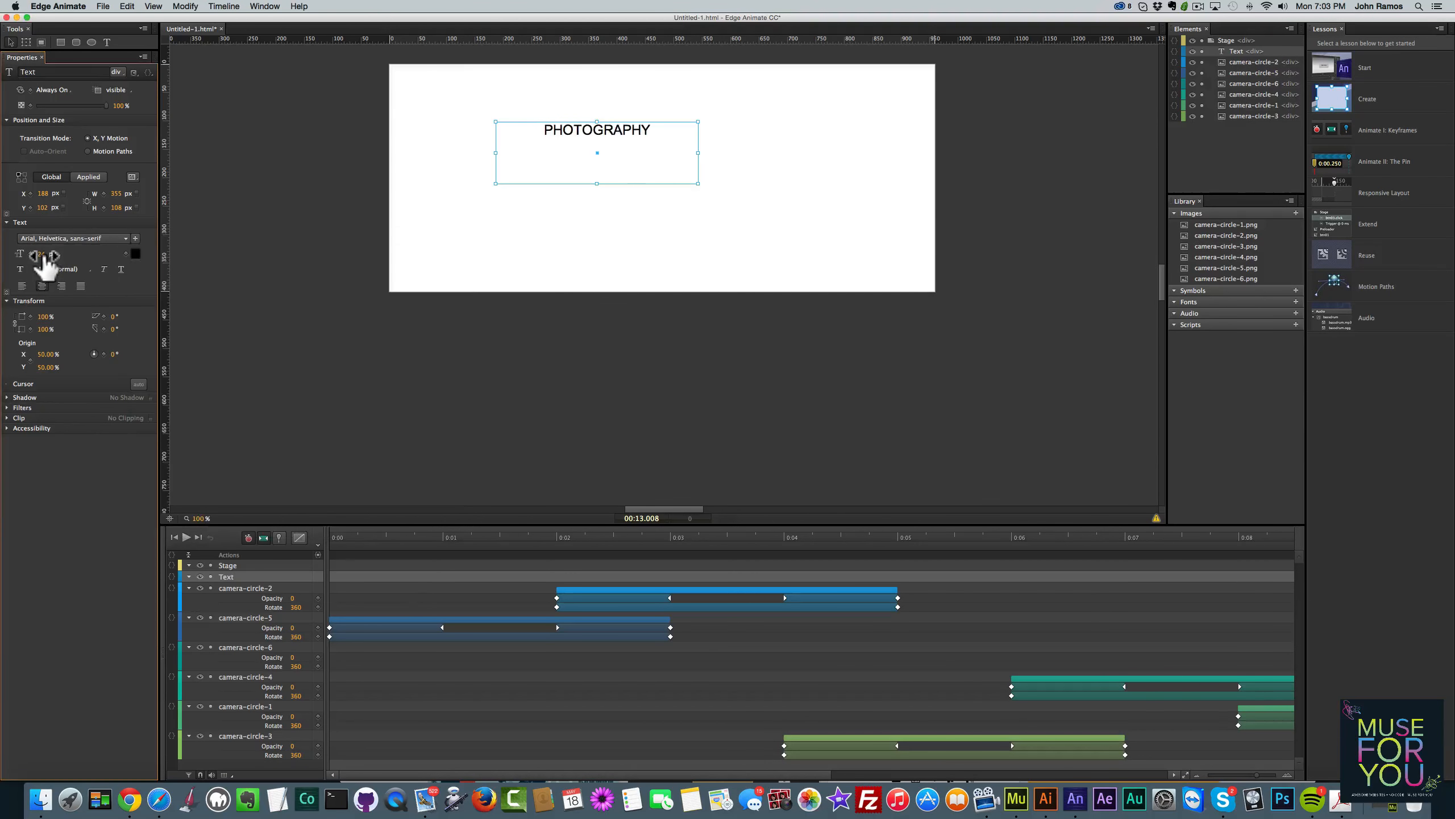
drag(42, 254, 59, 254)
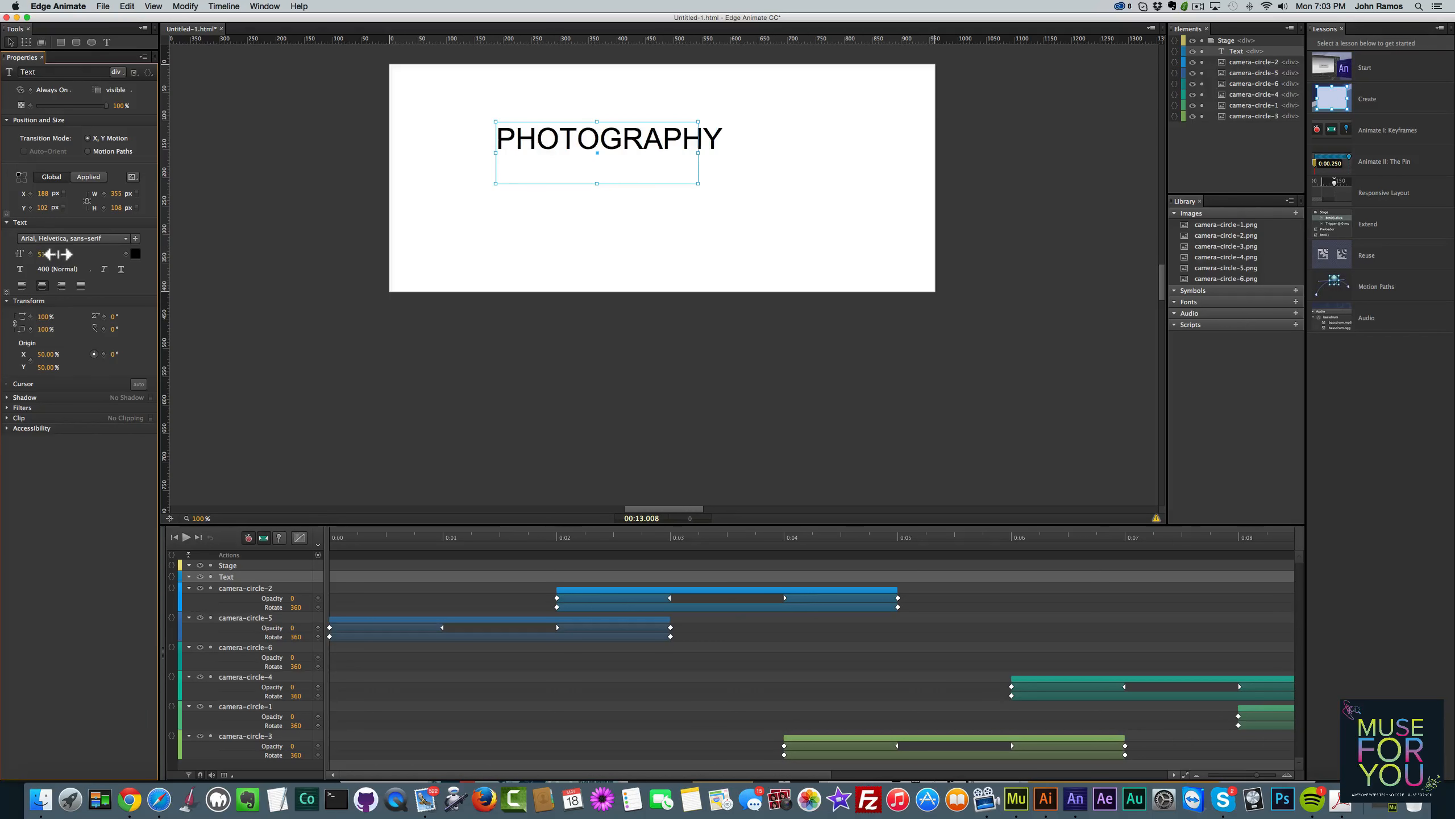
click(44, 254)
text(72)
key(Return)
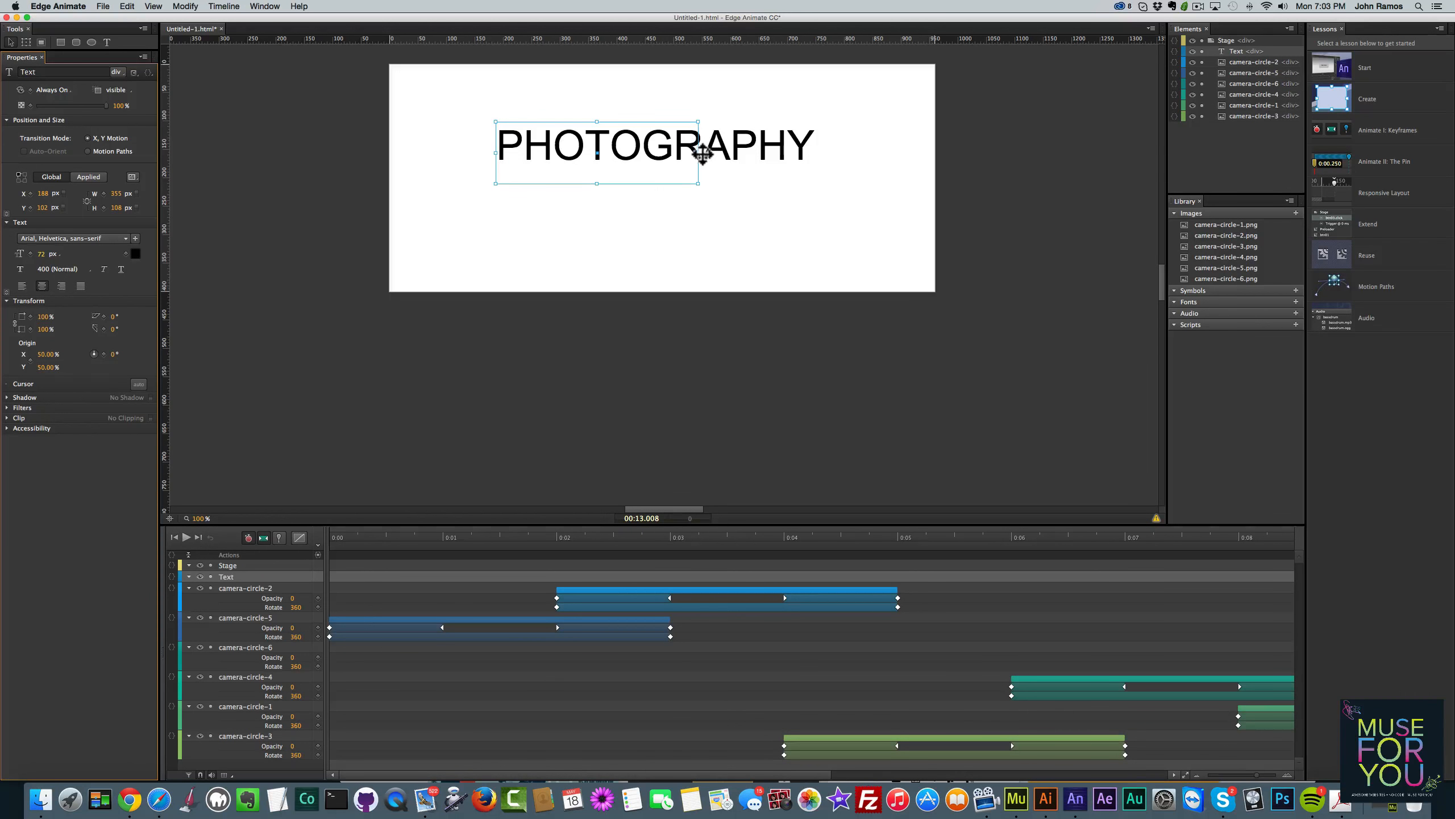
drag(703, 153, 770, 146)
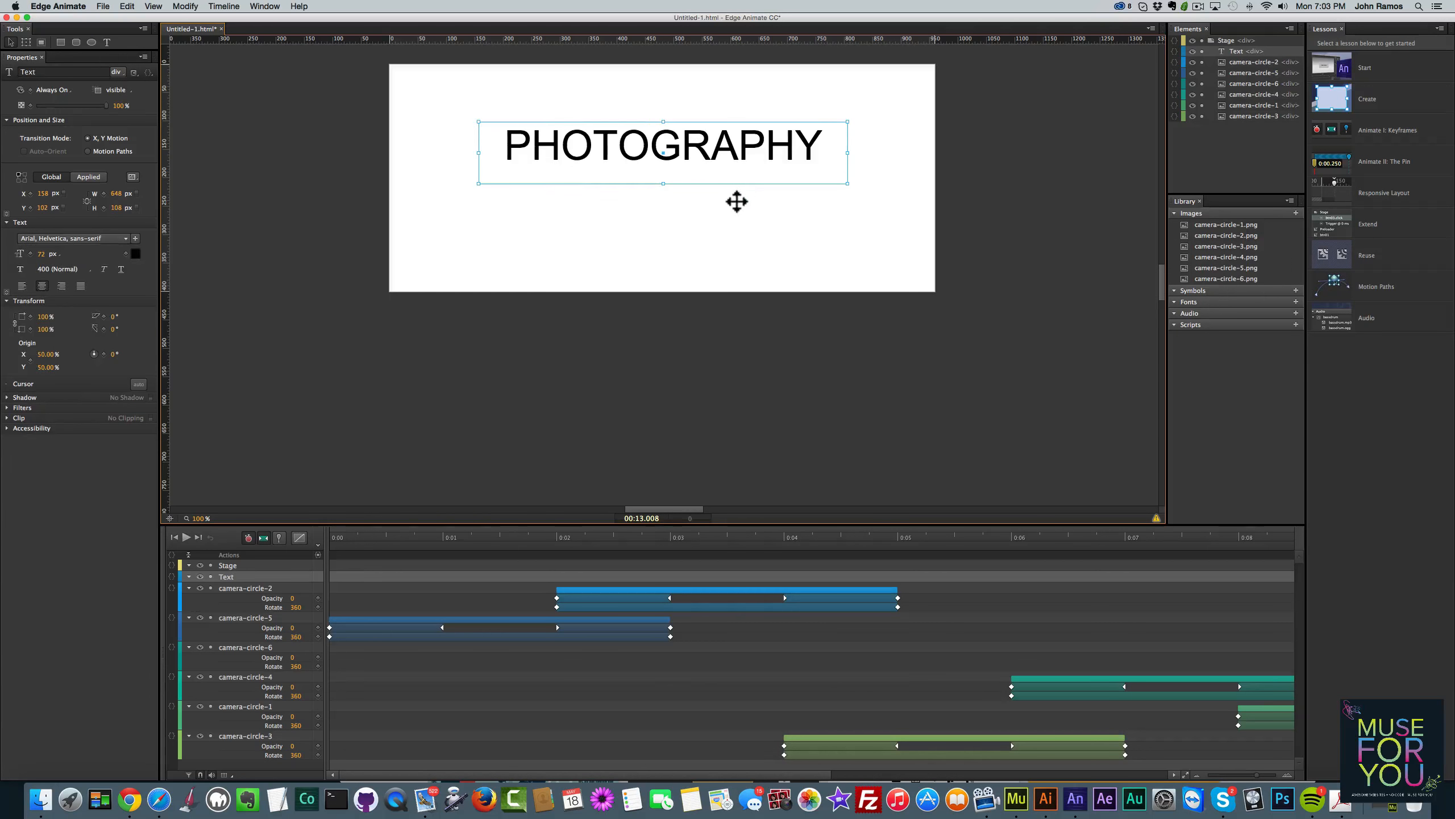
Try to draw a second text box on the stage below the PHOTOGRAPHY text
click(736, 201)
click(518, 140)
click(427, 186)
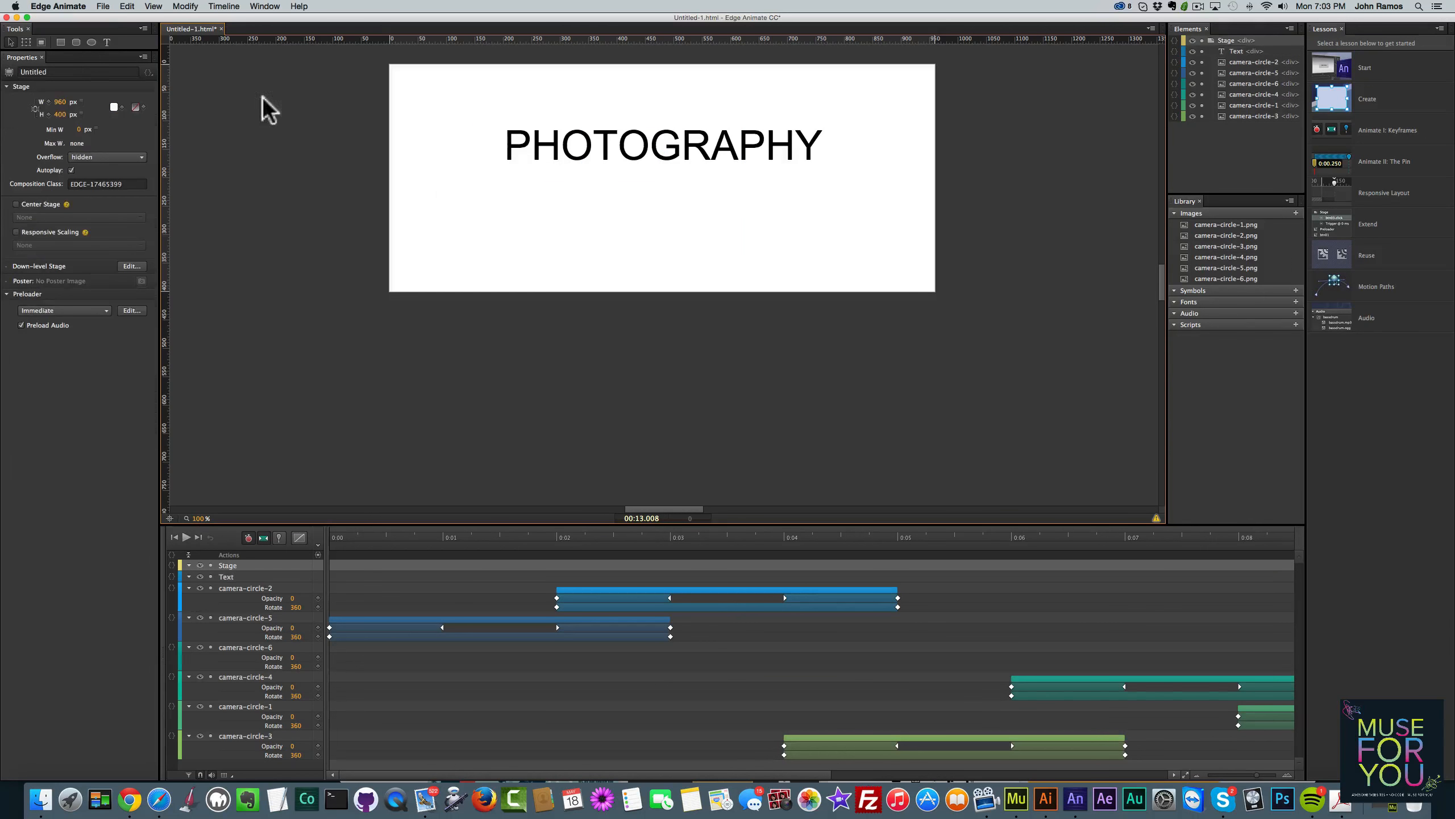
drag(487, 195, 578, 233)
key(Escape)
drag(471, 181, 590, 252)
drag(480, 260, 575, 179)
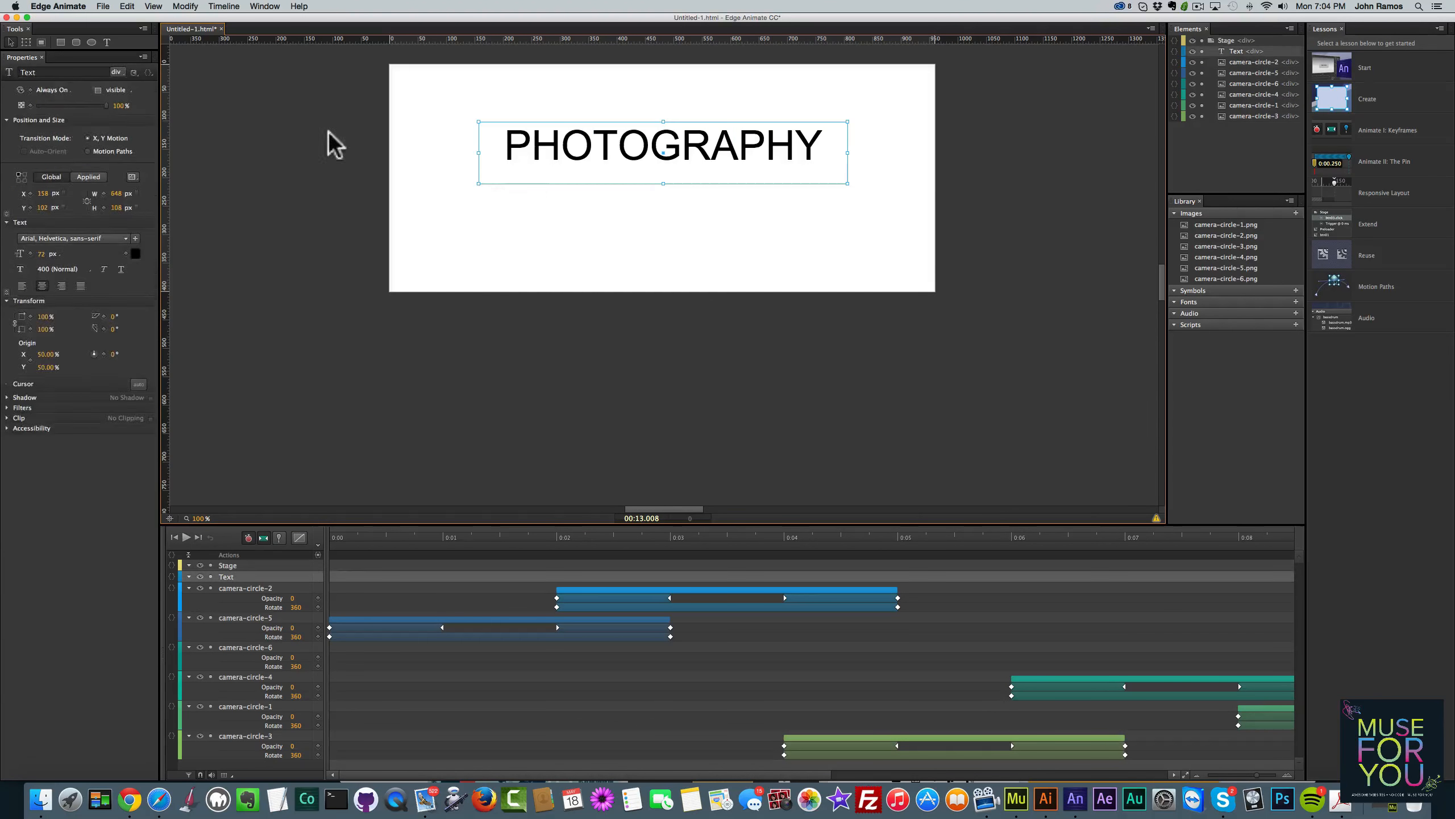
Add a second text element reading "For Everyone" below PHOTOGRAPHY, at about X 81 px and Y 268 px
click(324, 142)
click(106, 42)
click(434, 216)
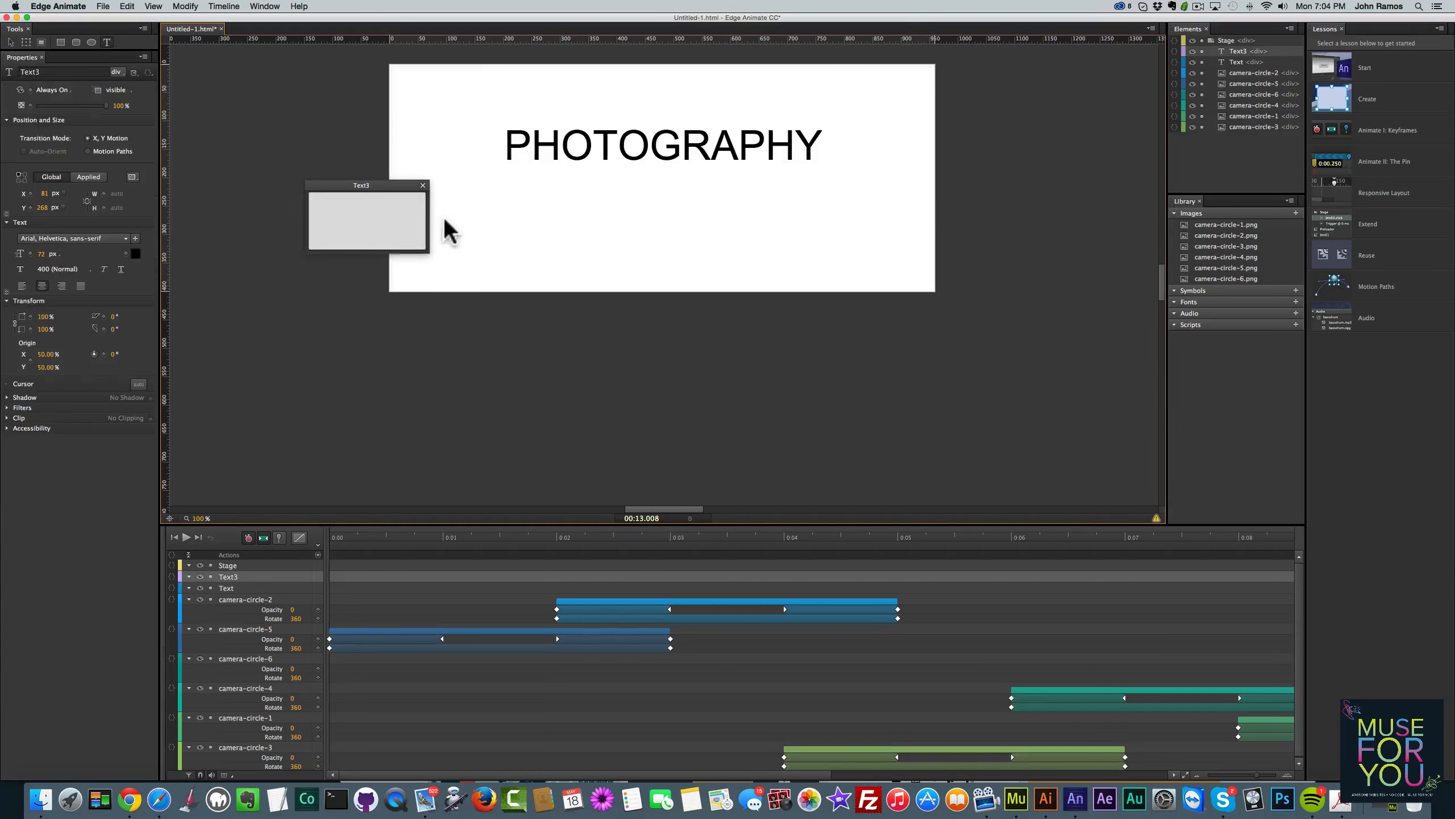
text(For Everyone)
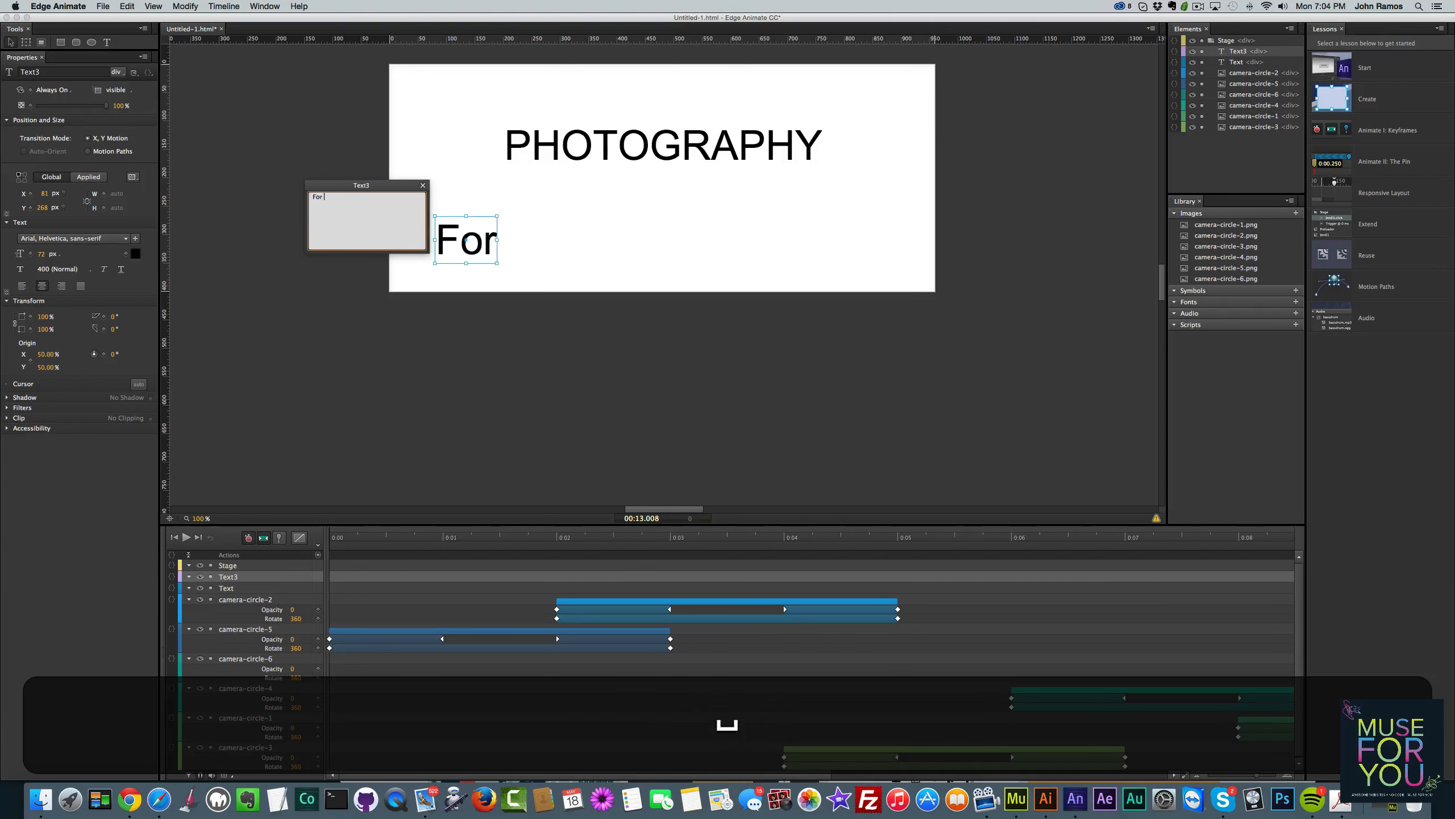
click(423, 184)
double_click(586, 249)
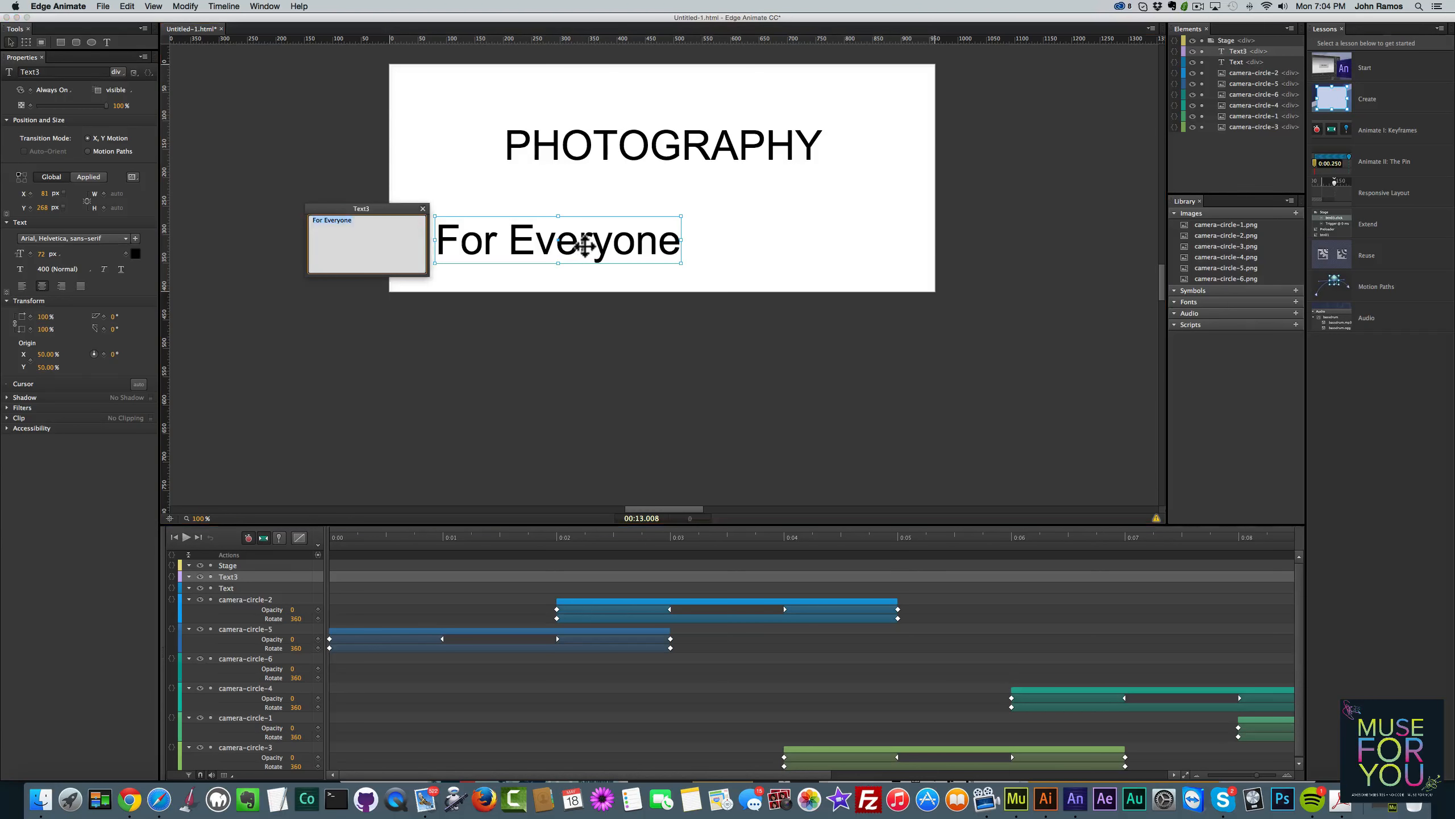
click(423, 209)
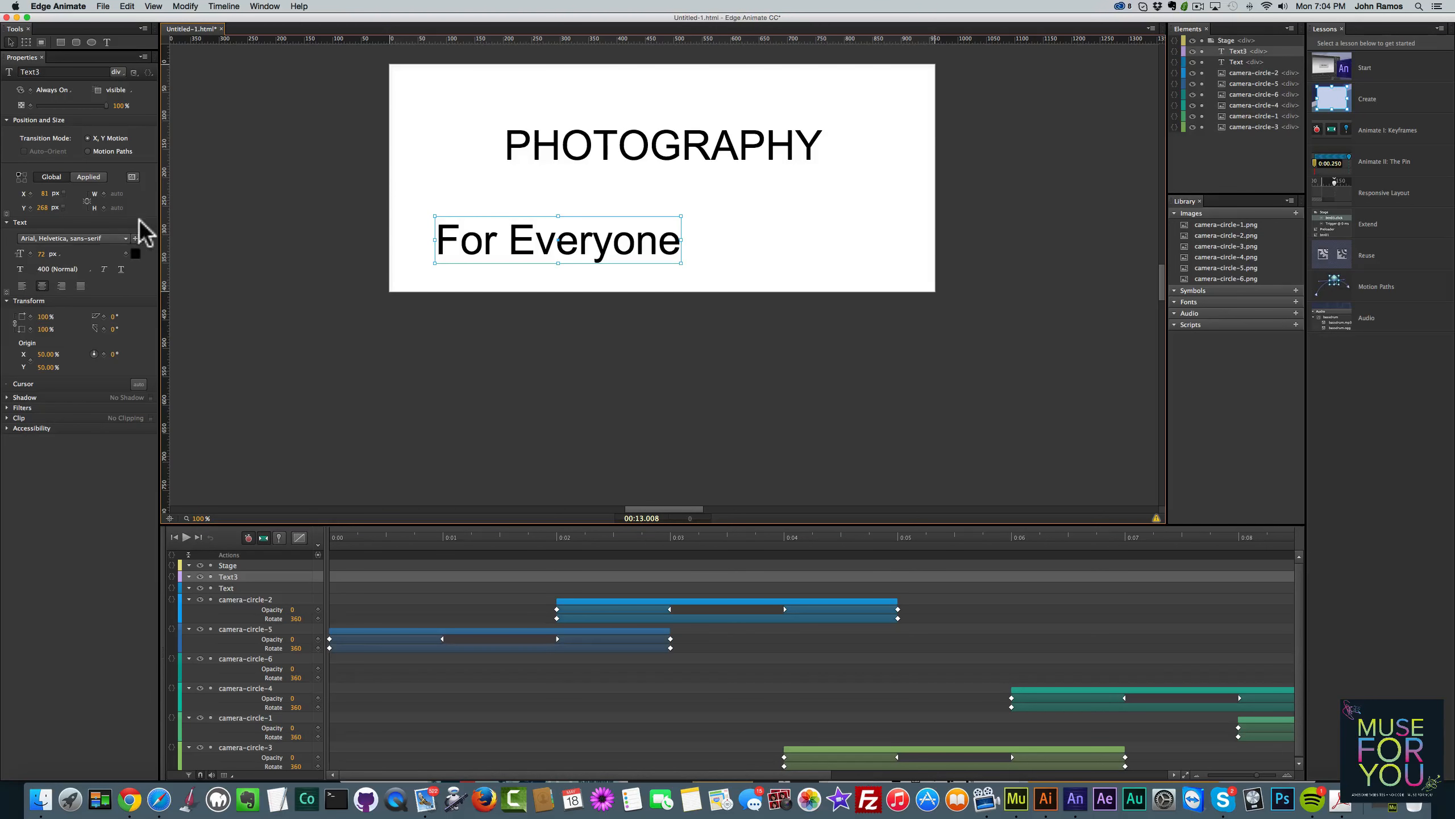
Add the Edge Web Font Cabin to the composition and apply it to the "For Everyone" text
click(59, 236)
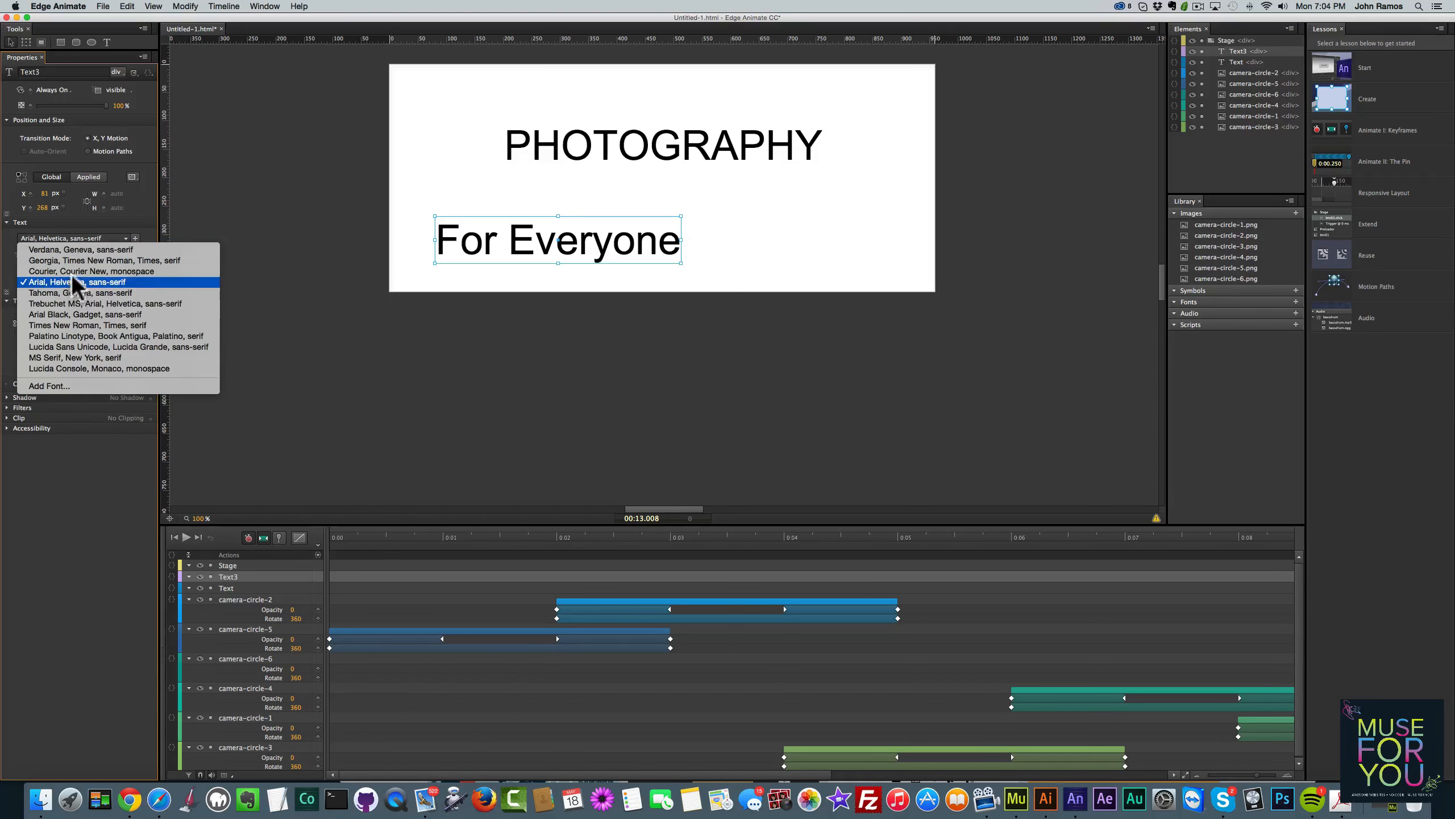
click(89, 387)
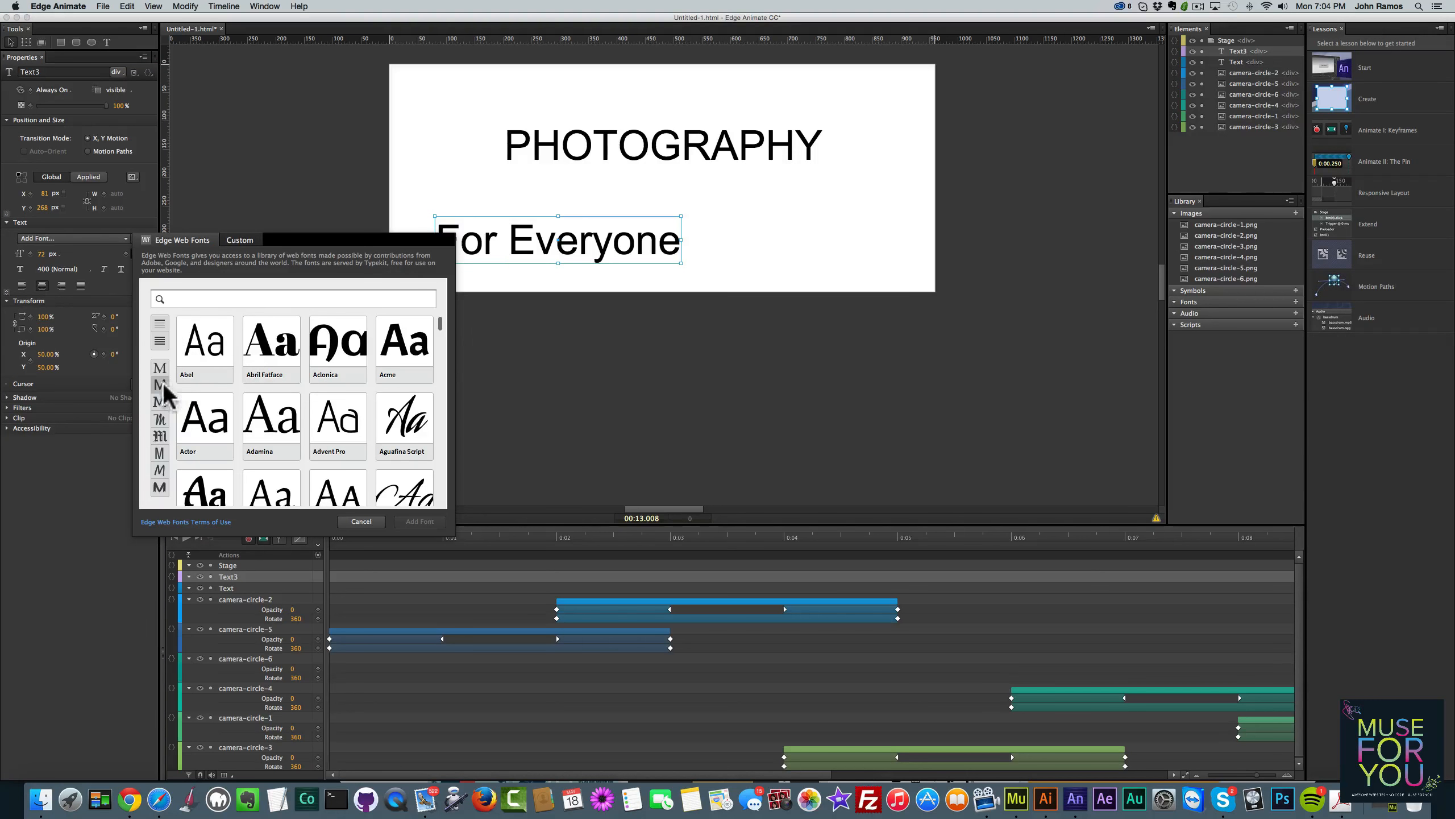
scroll(334, 406, down, 10)
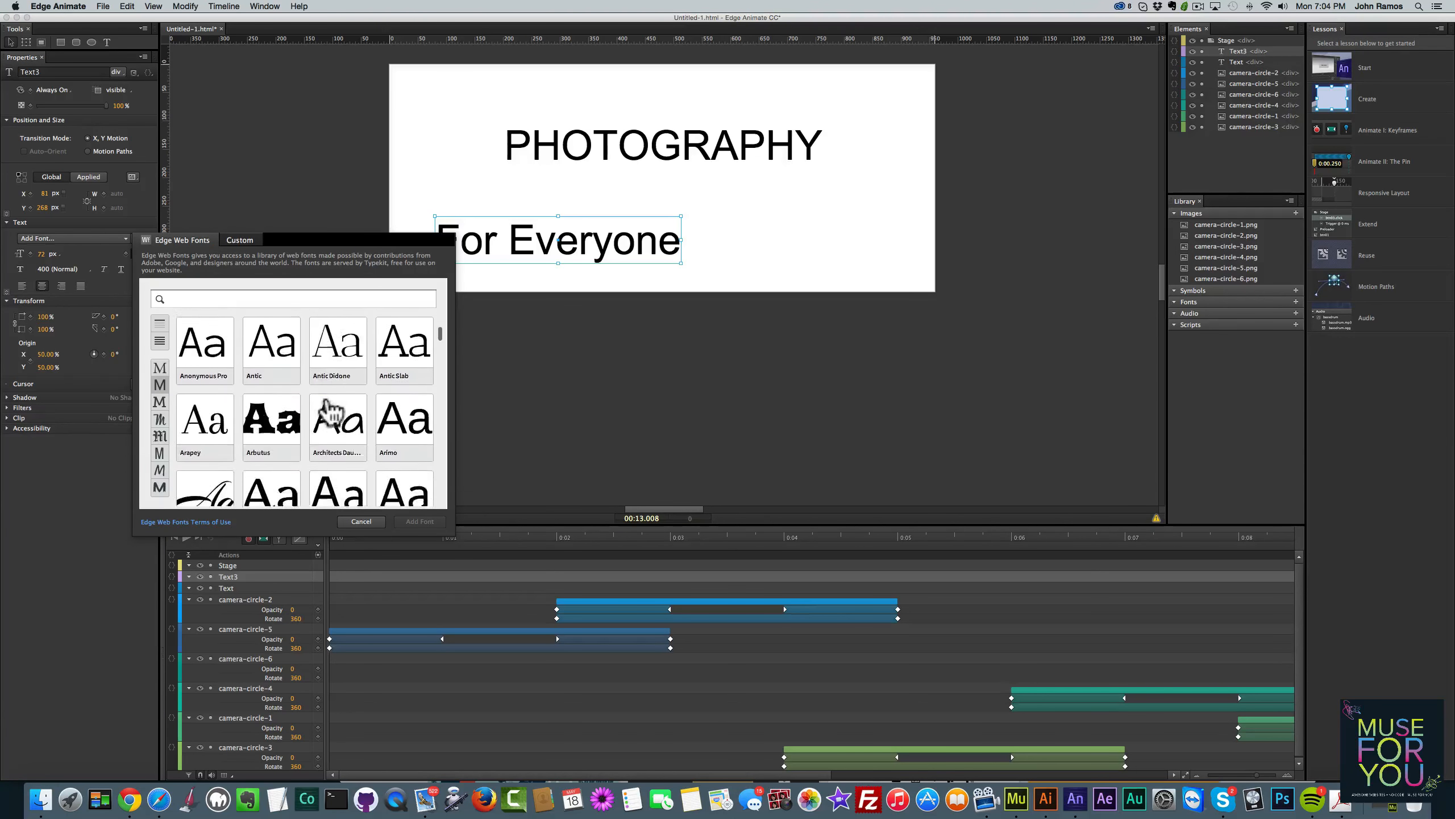
scroll(331, 411, down, 10)
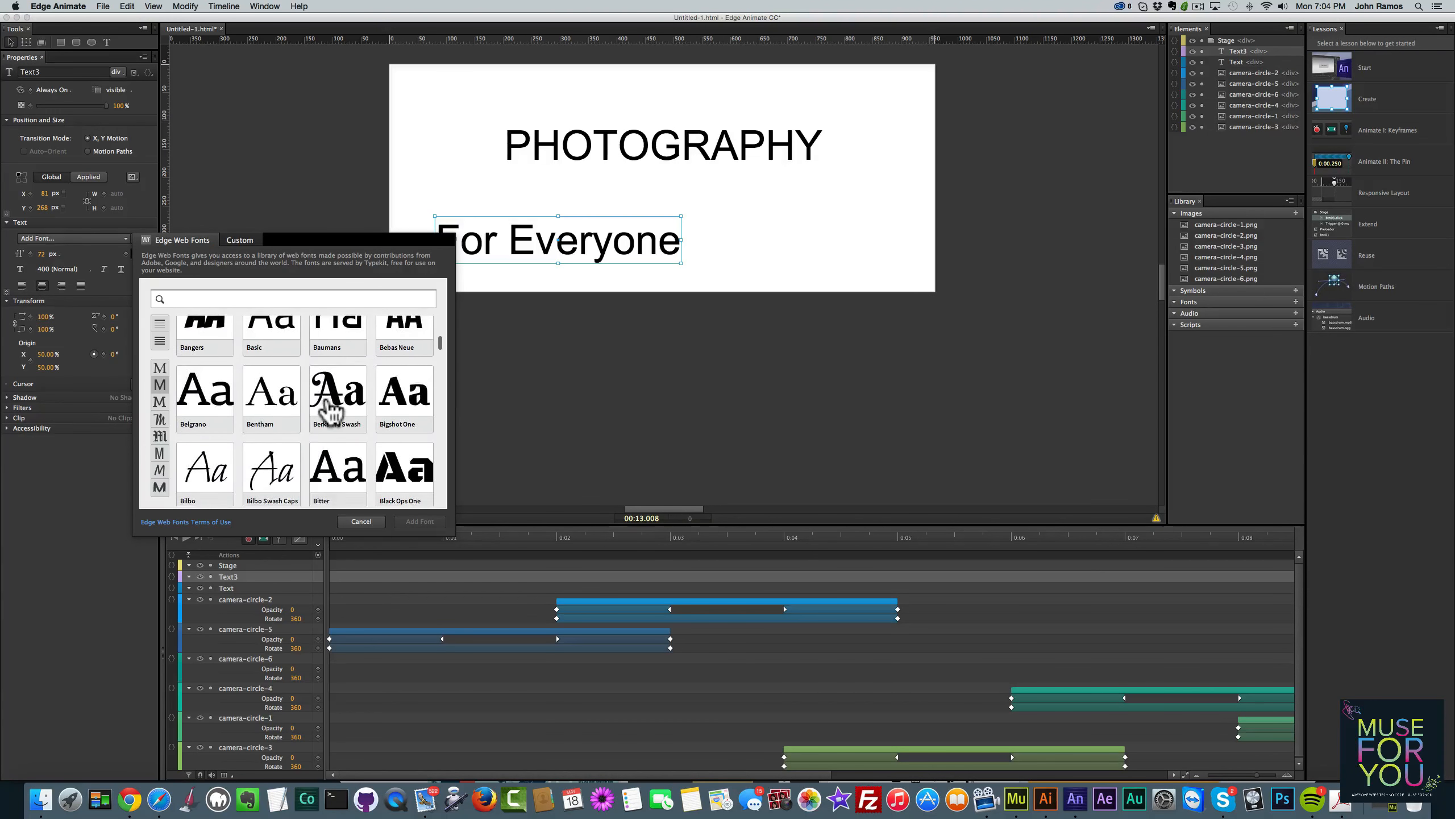
scroll(331, 409, down, 10)
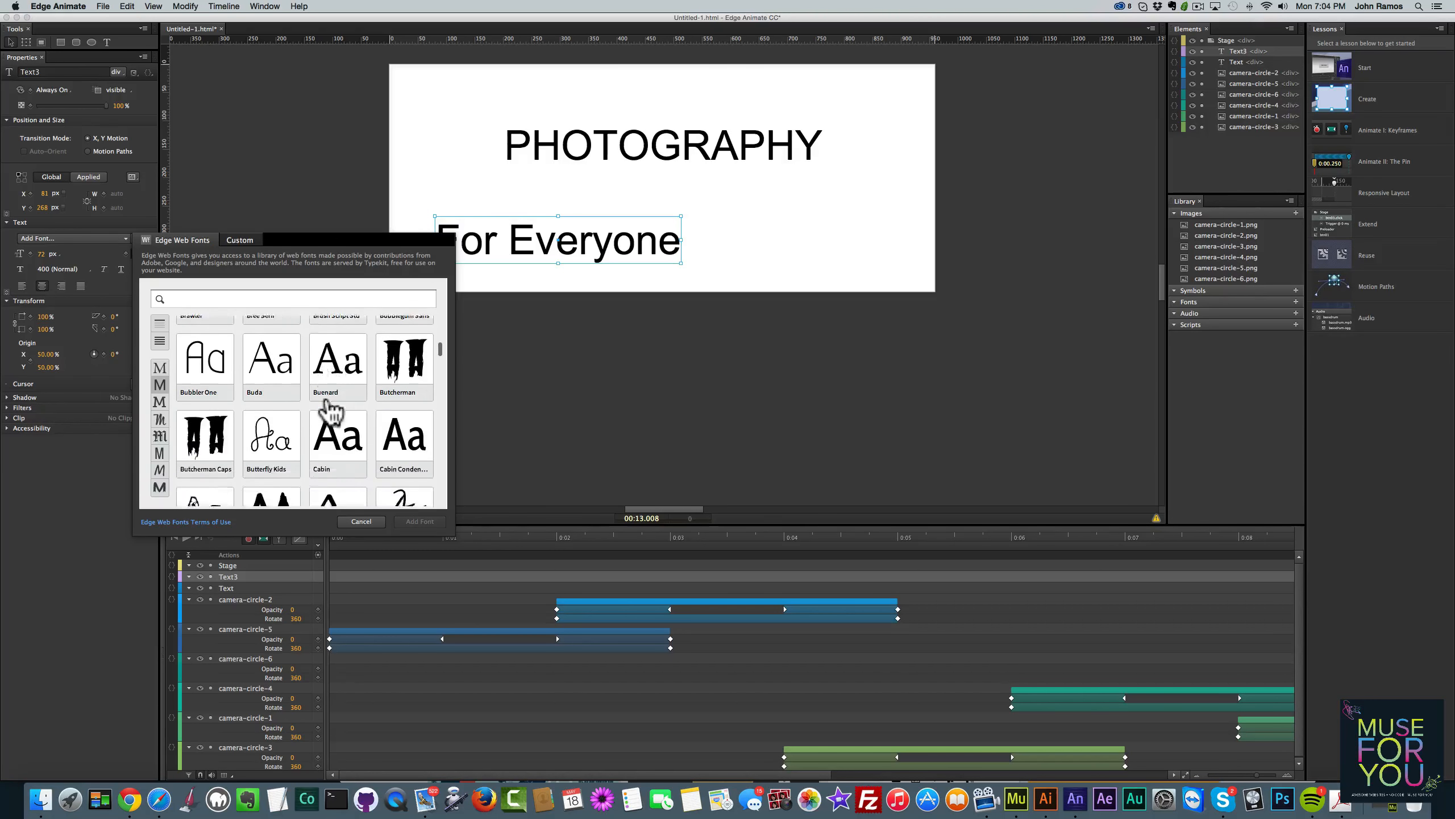
scroll(331, 410, down, 3)
click(341, 337)
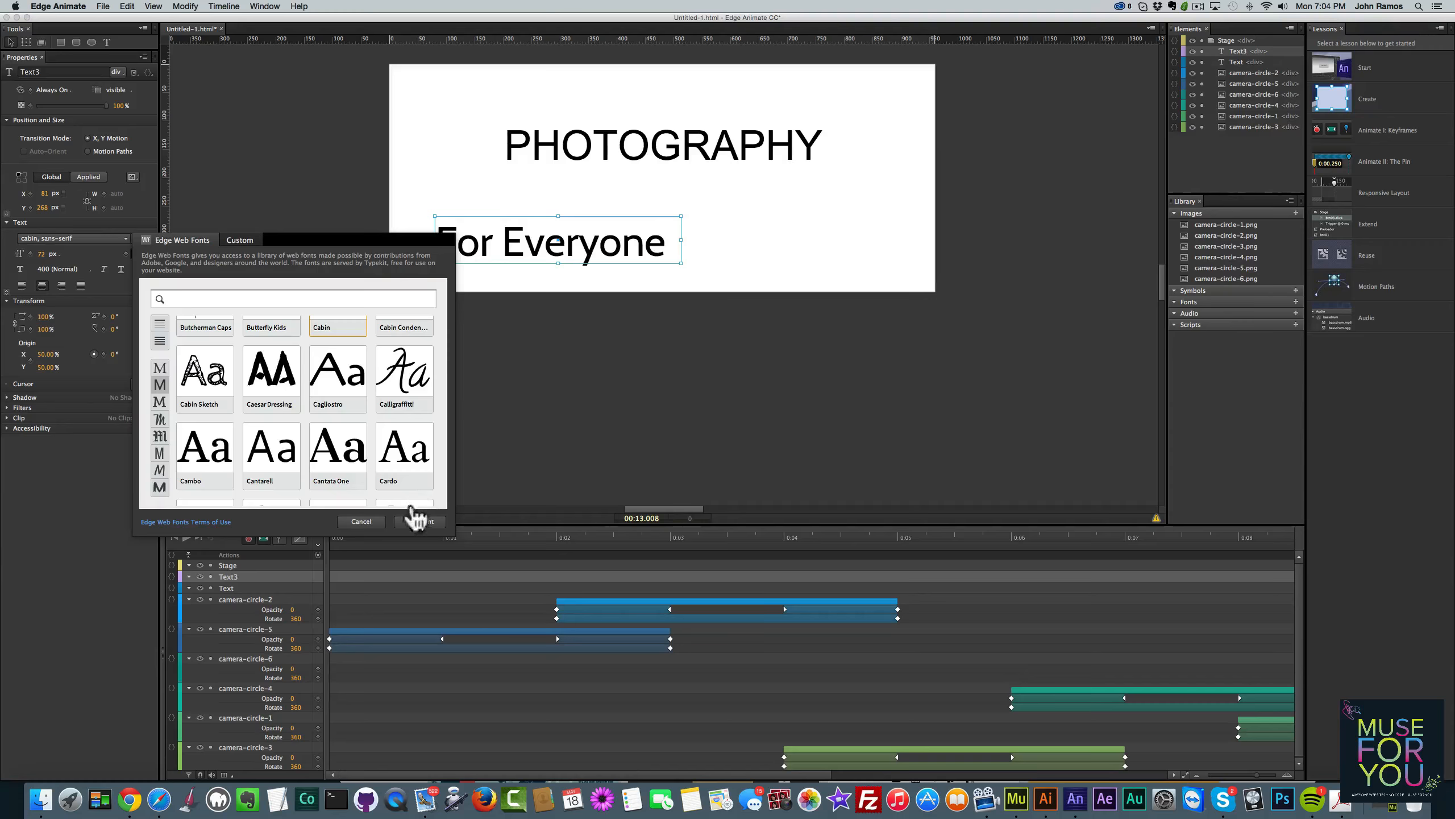
click(430, 523)
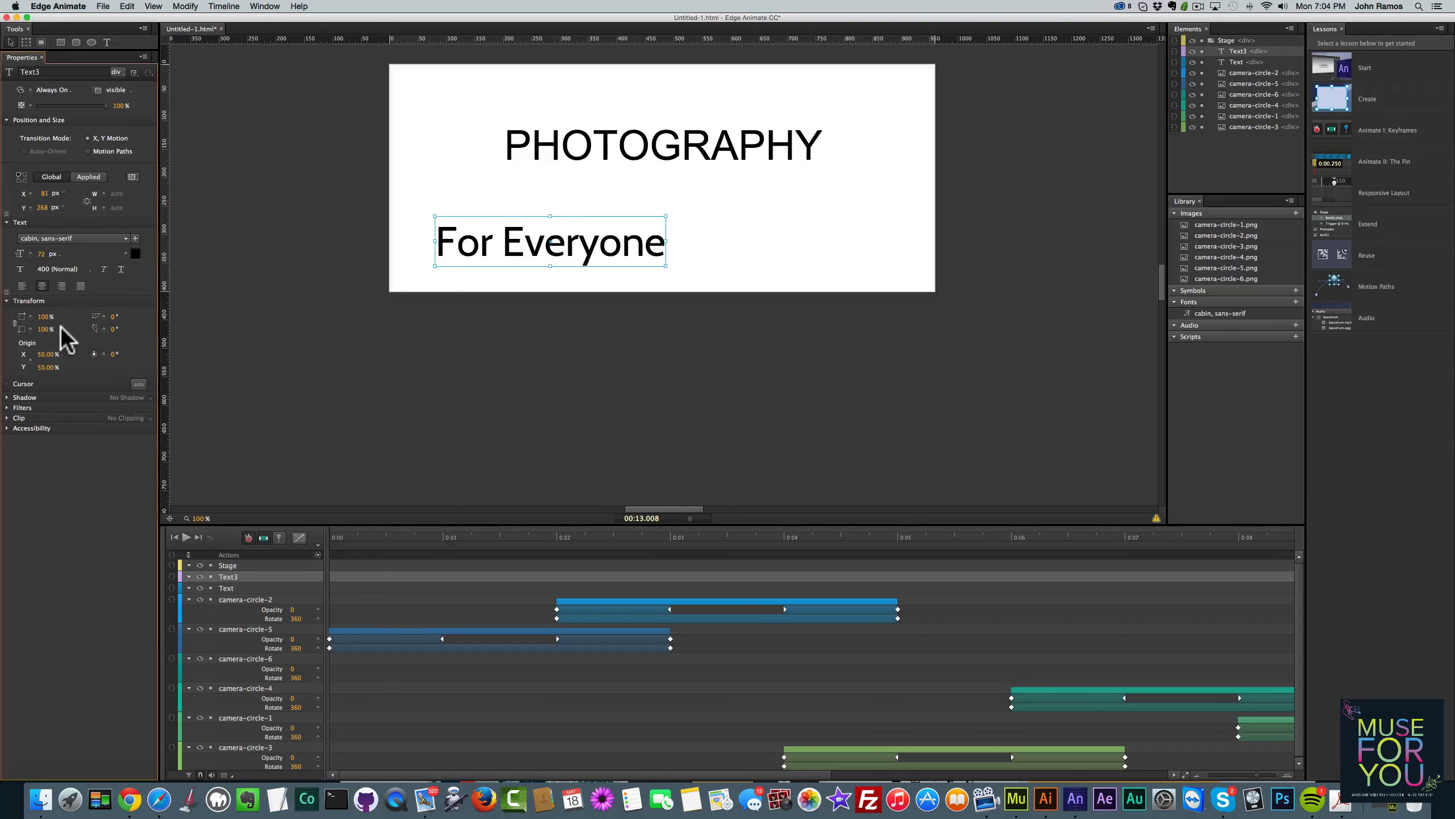
Apply the "cabin, sans-serif" font to the PHOTOGRAPHY text
click(558, 155)
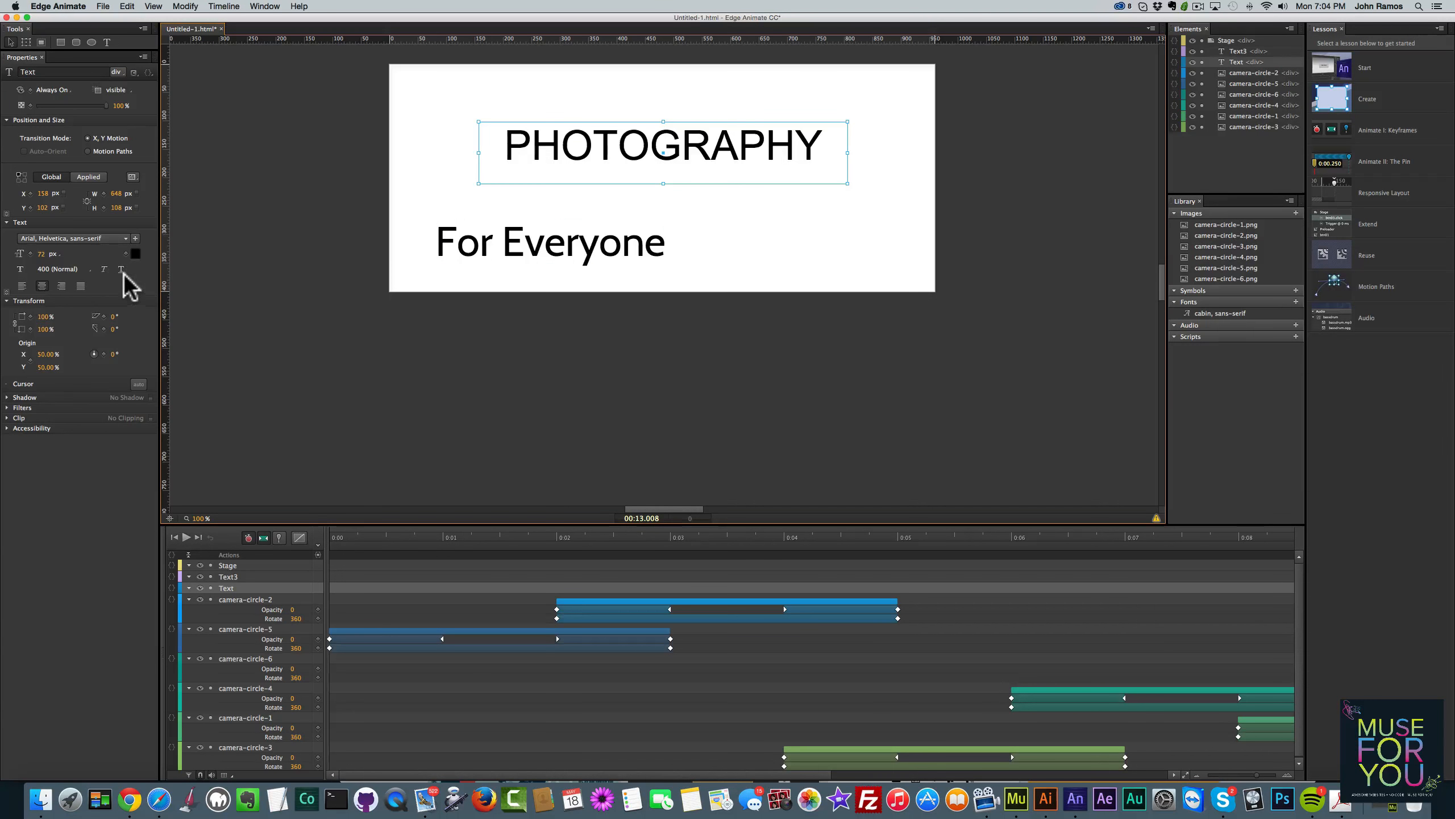
click(93, 241)
click(90, 245)
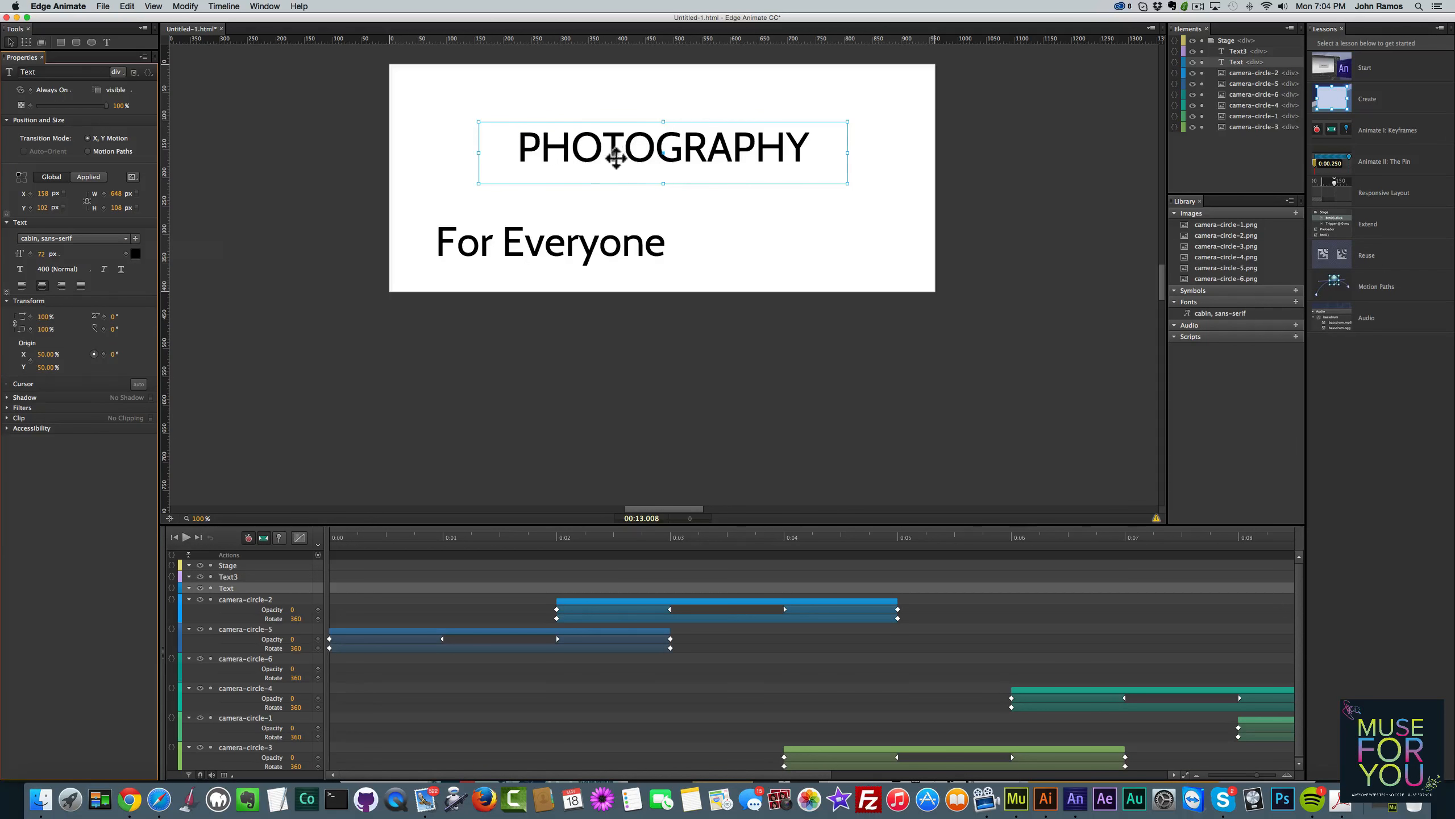
click(63, 237)
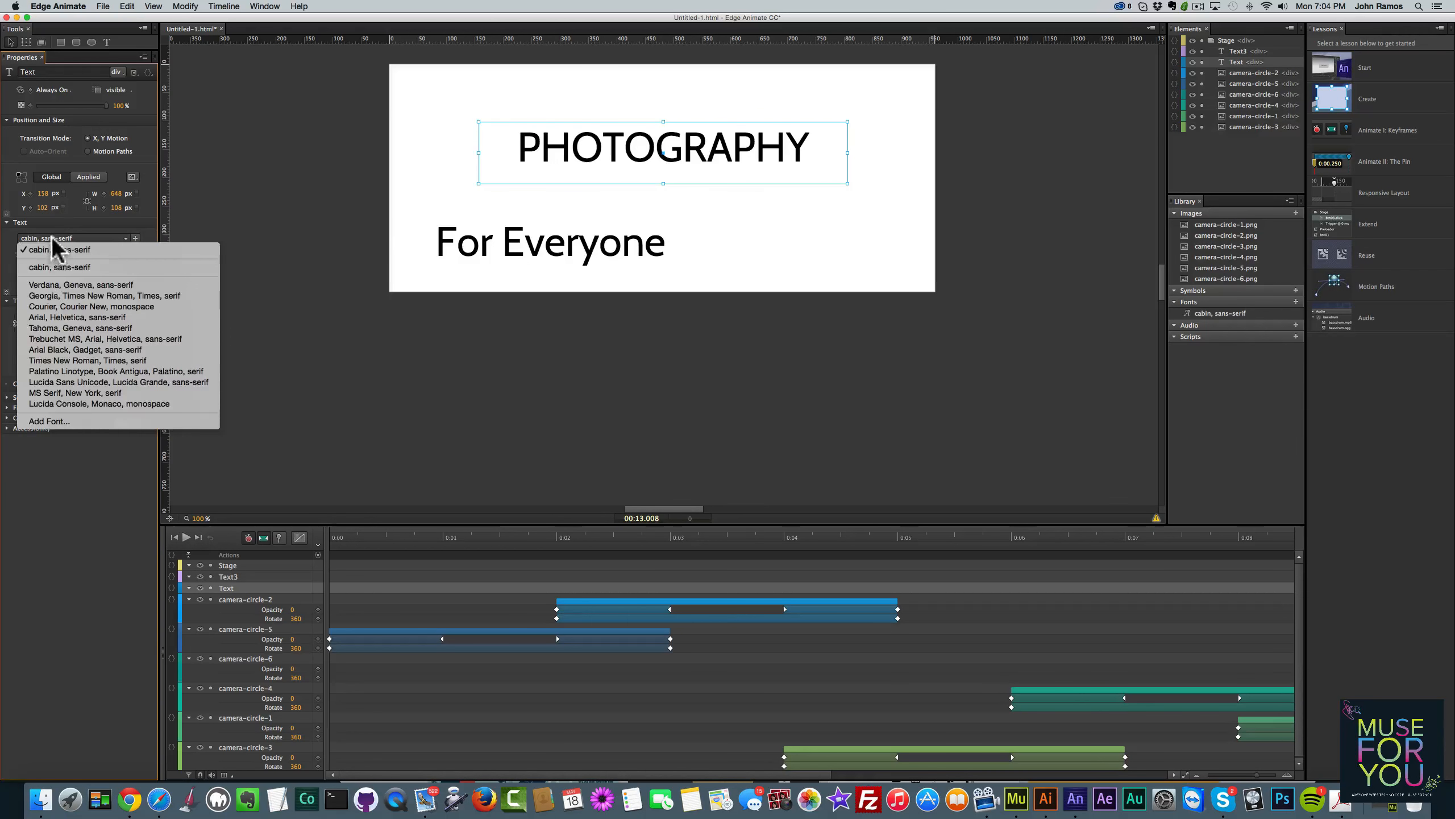
click(71, 422)
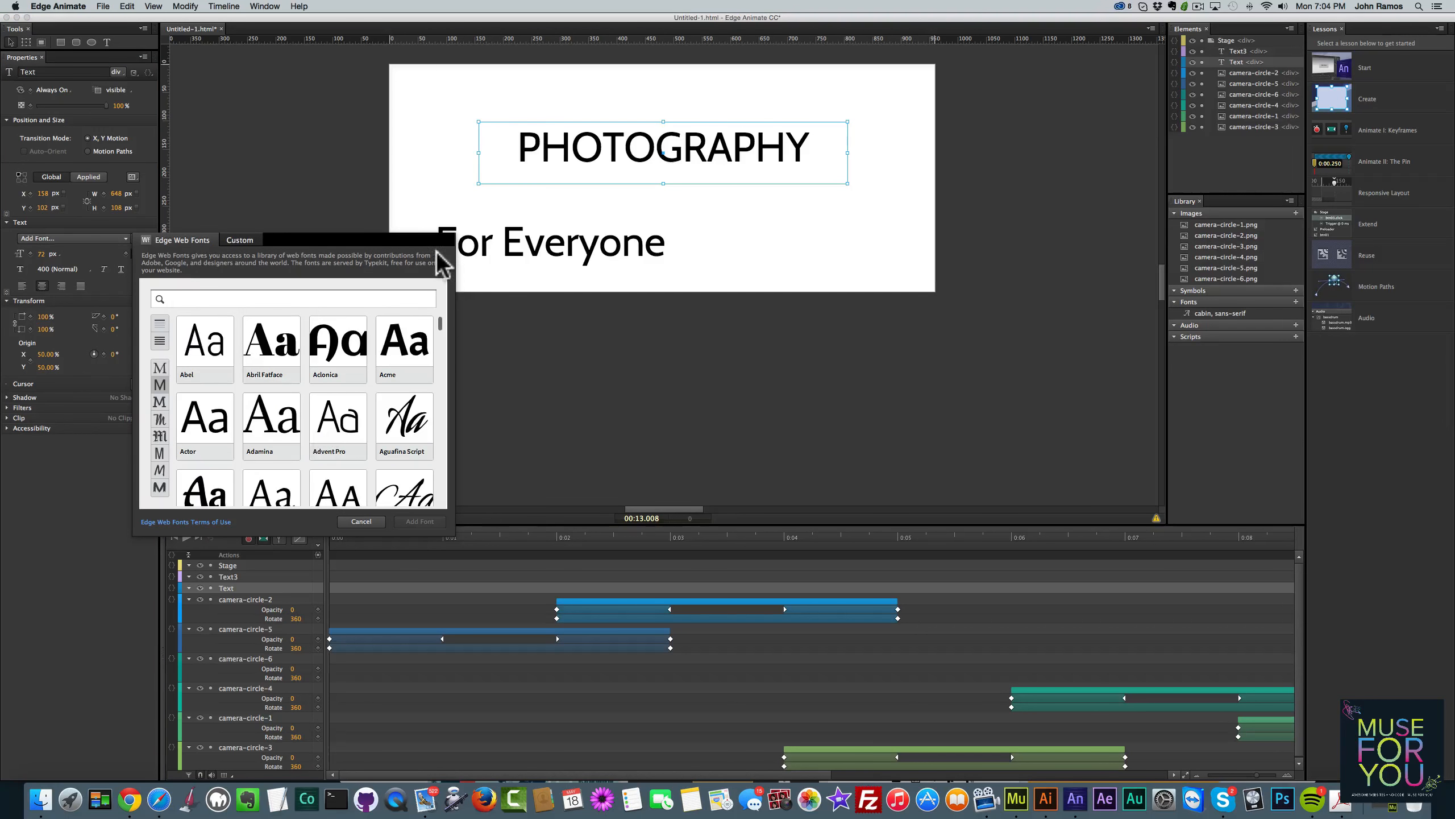
click(603, 354)
Set the "For Everyone" text size to 36 px and centre it horizontally just beneath PHOTOGRAPHY
click(584, 246)
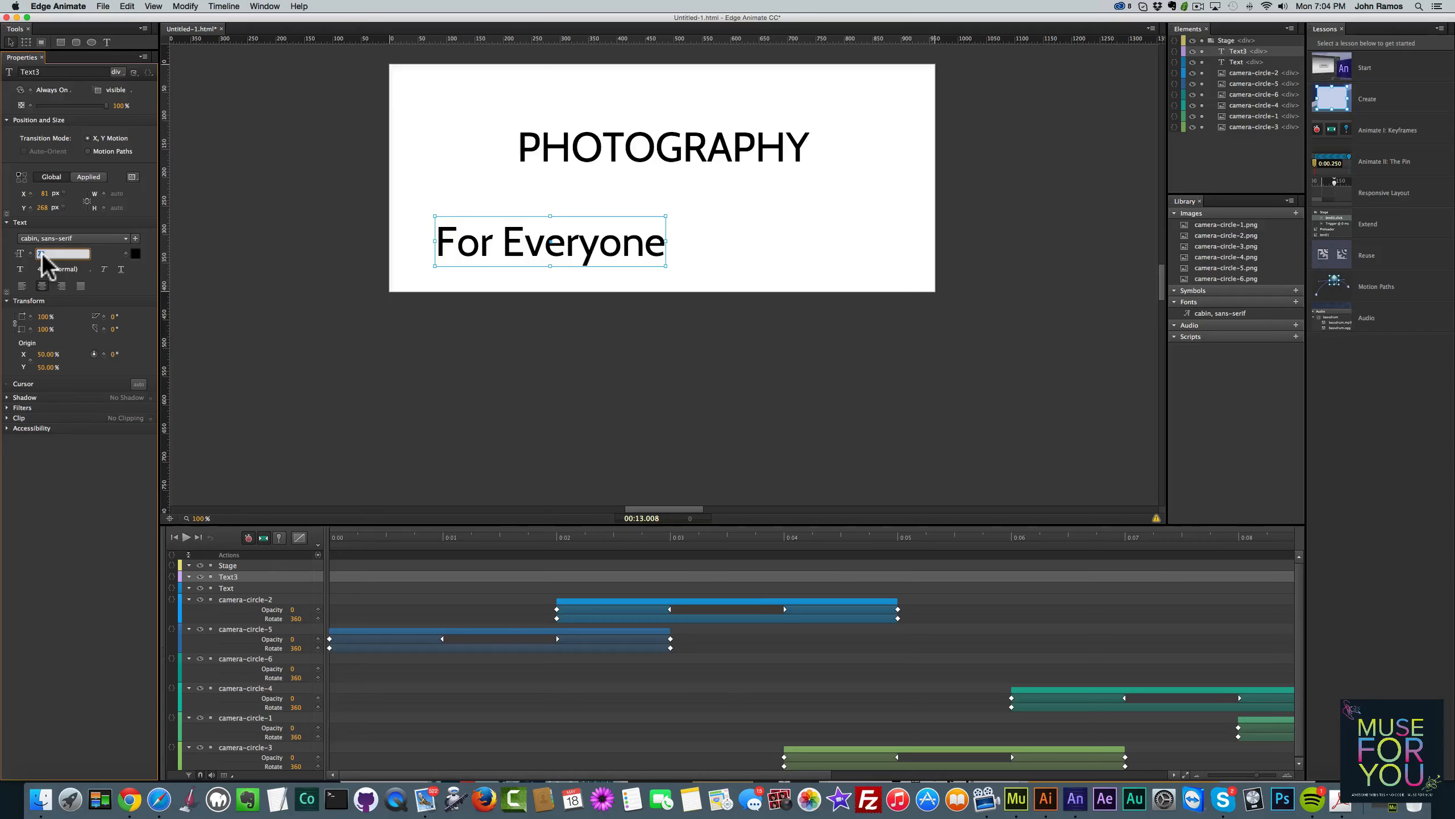
text(35)
key(Return)
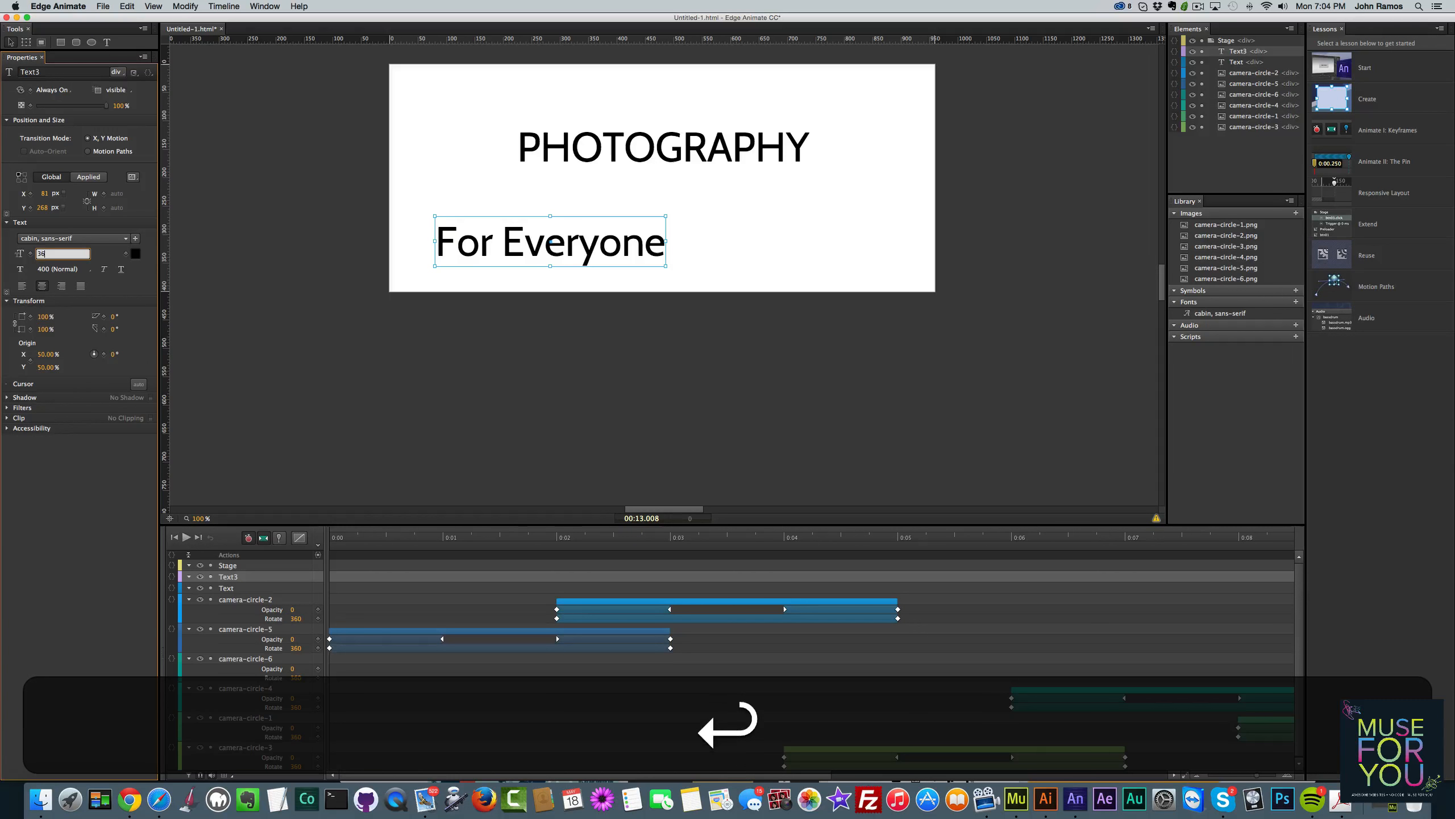
click(41, 254)
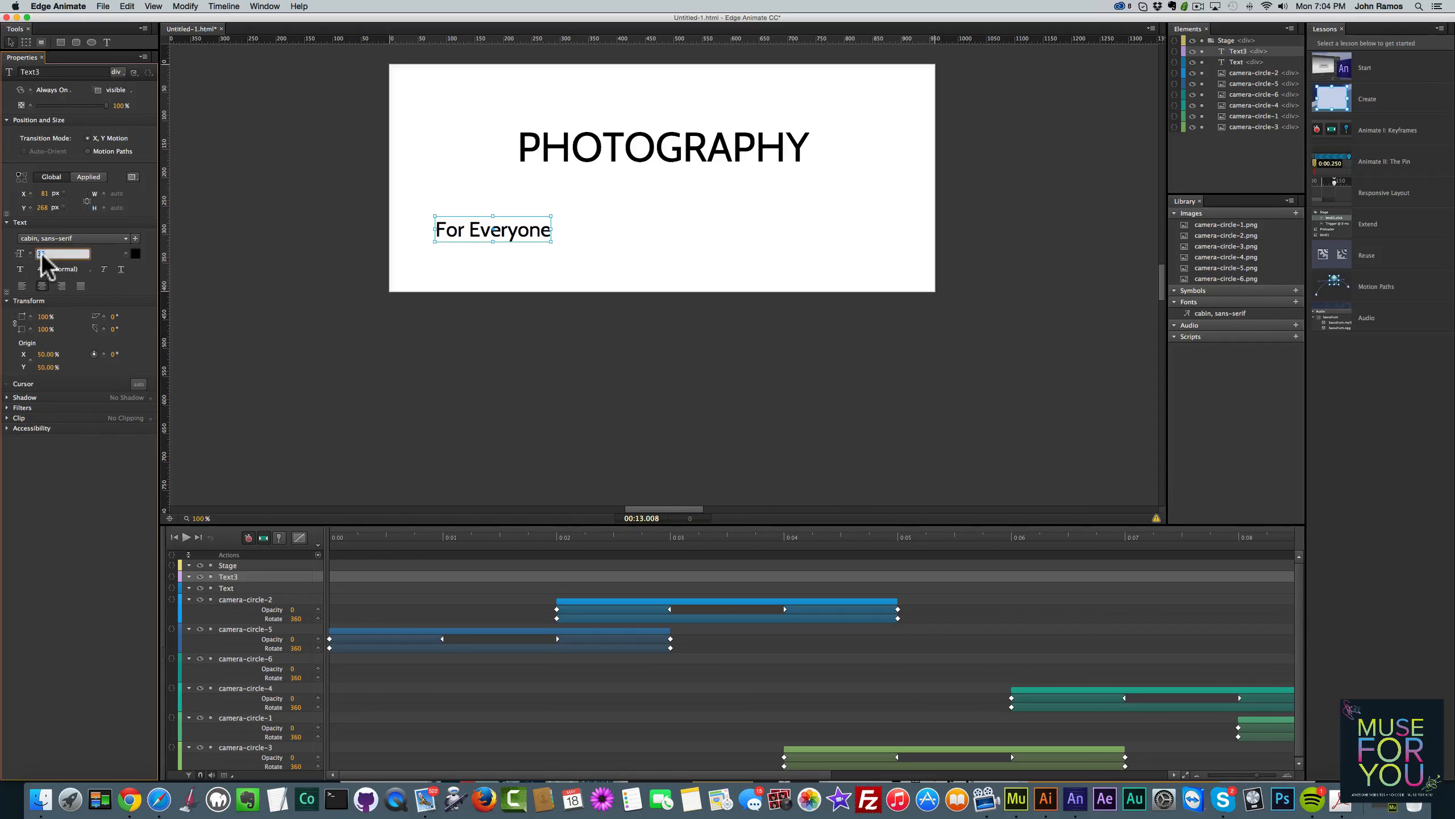
text(48)
key(Return)
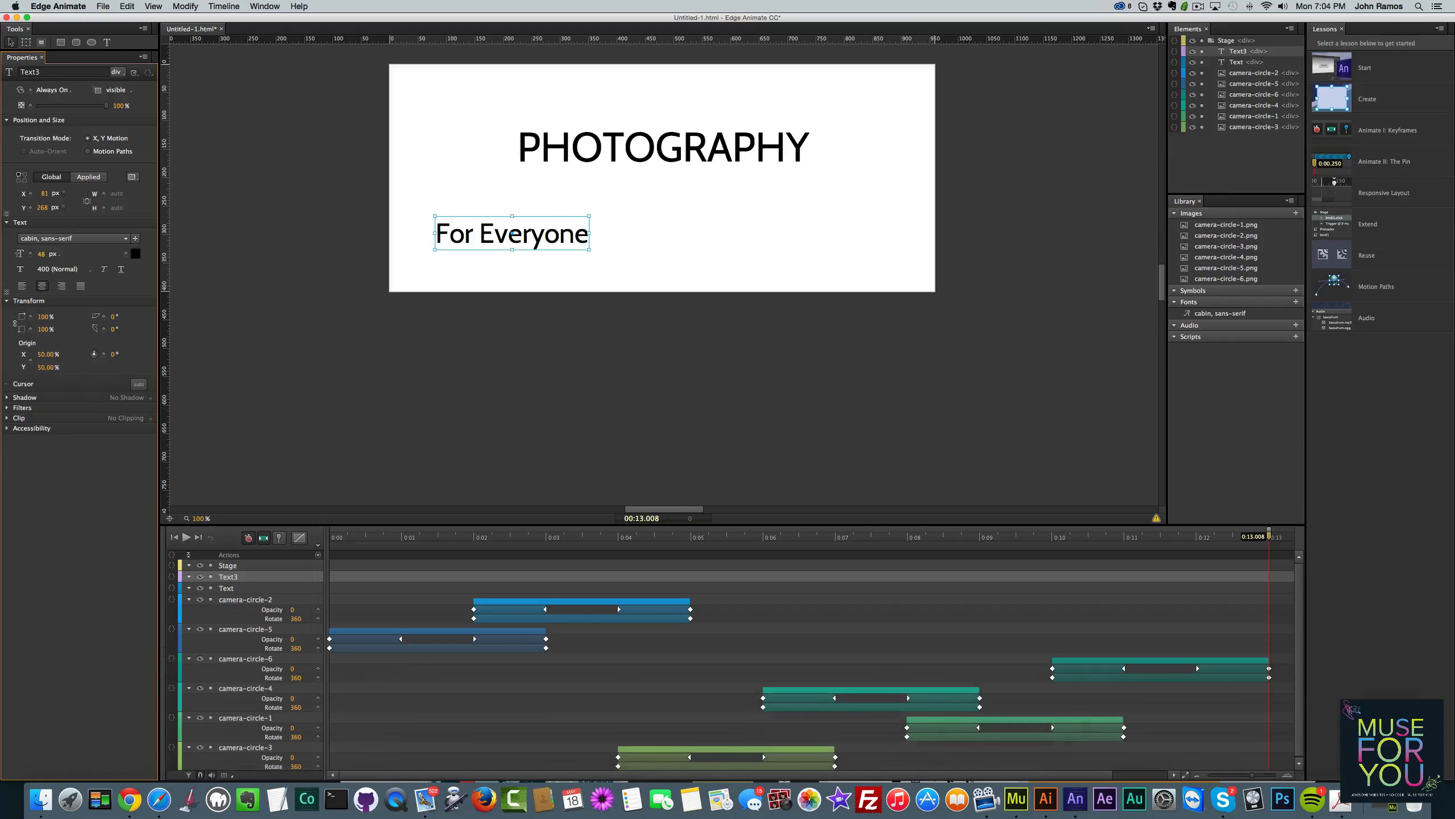
text(36)
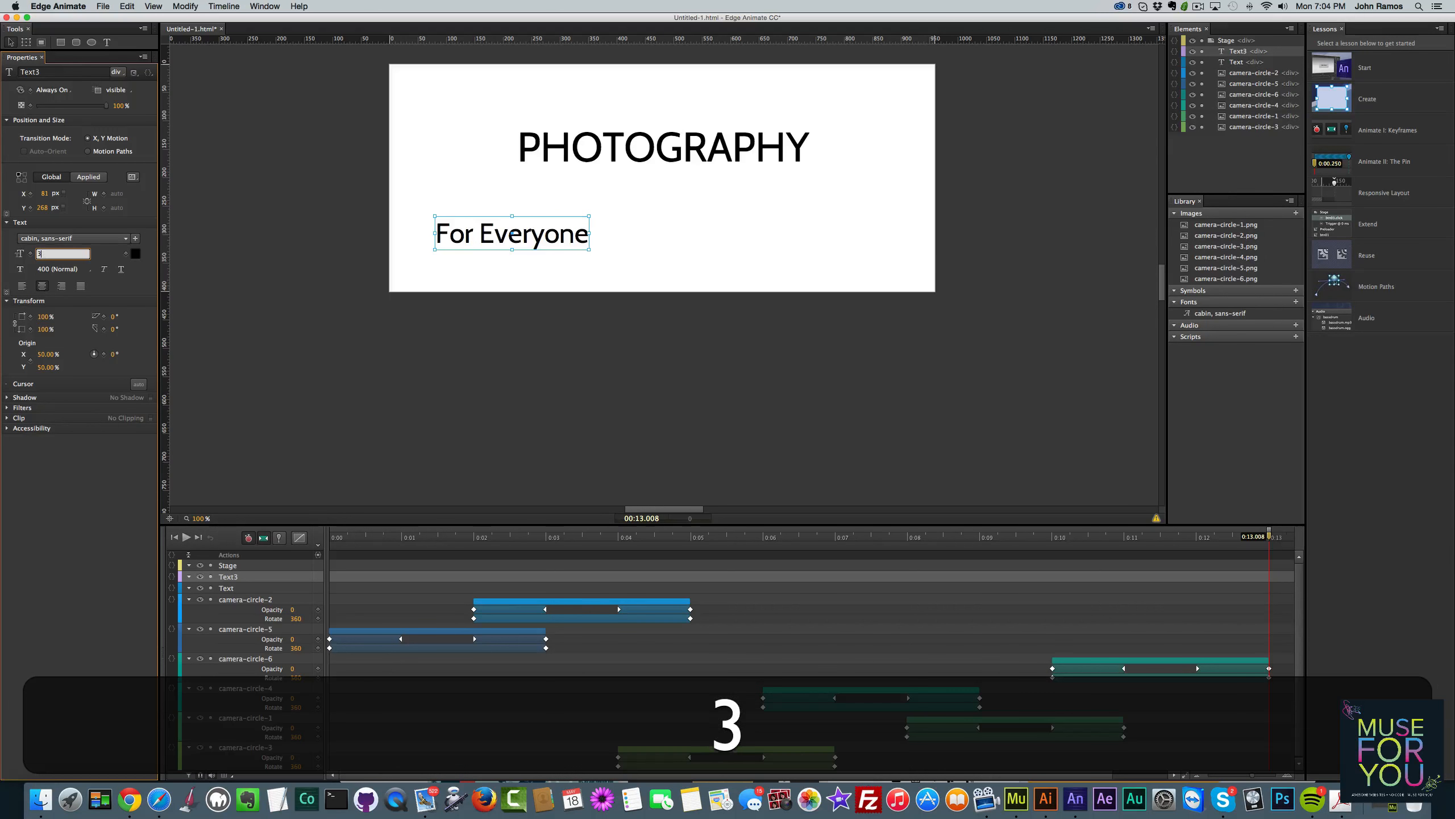
key(Return)
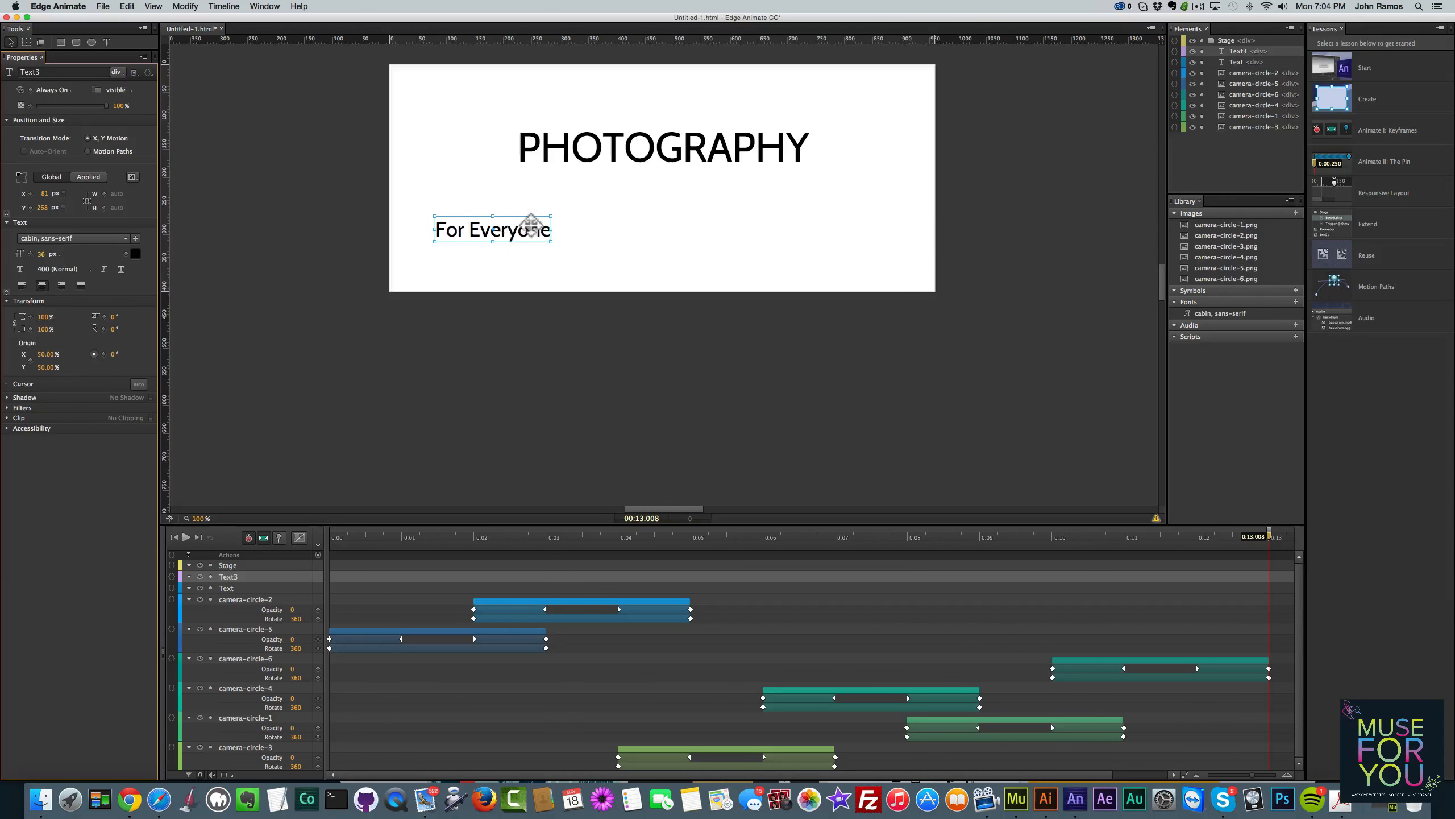
drag(531, 224, 668, 192)
click(581, 267)
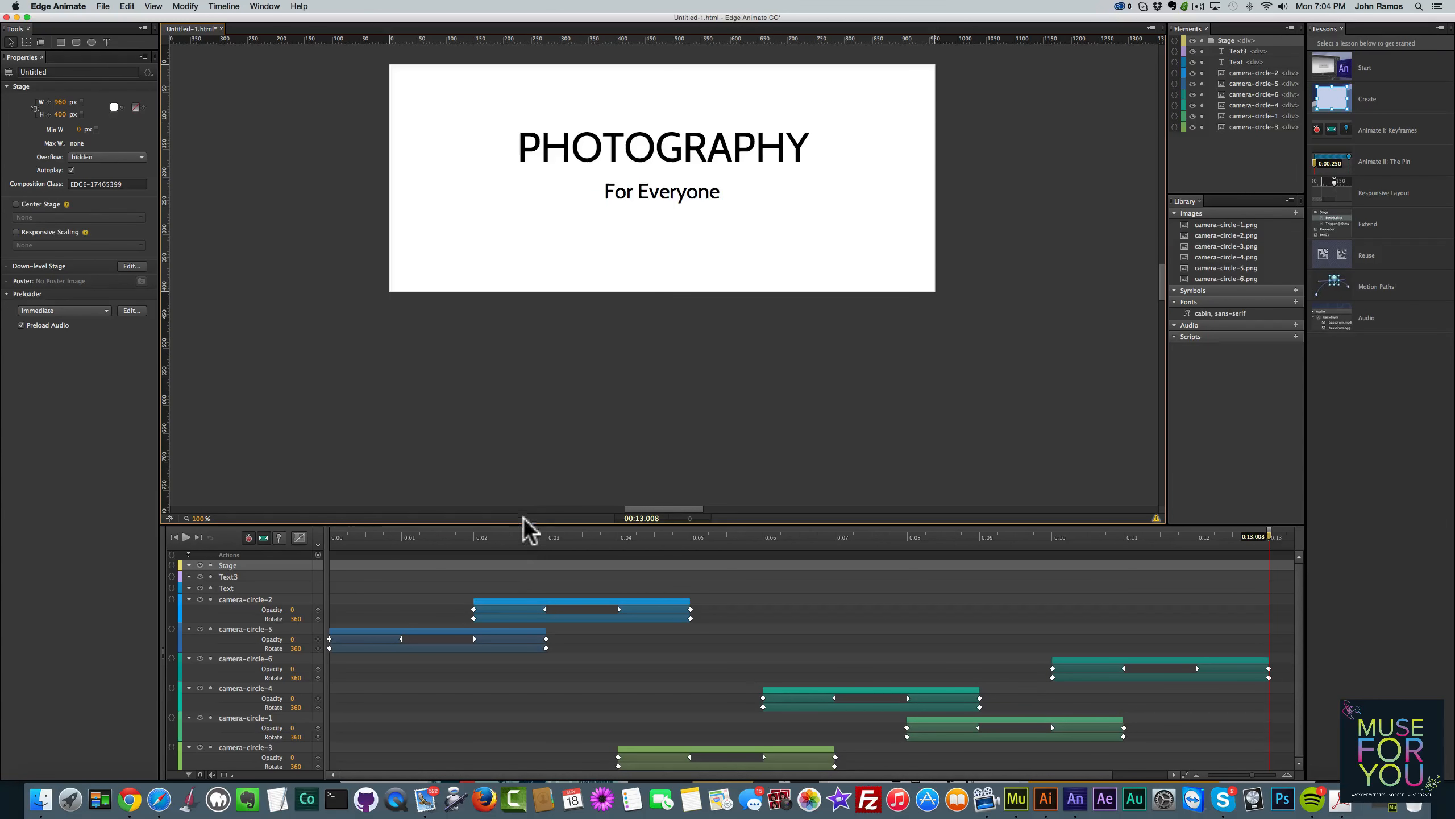
Move the PHOTOGRAPHY and "For Everyone" texts down together so the pair is centred over the camera circle on the stage
drag(516, 537, 302, 539)
click(641, 162)
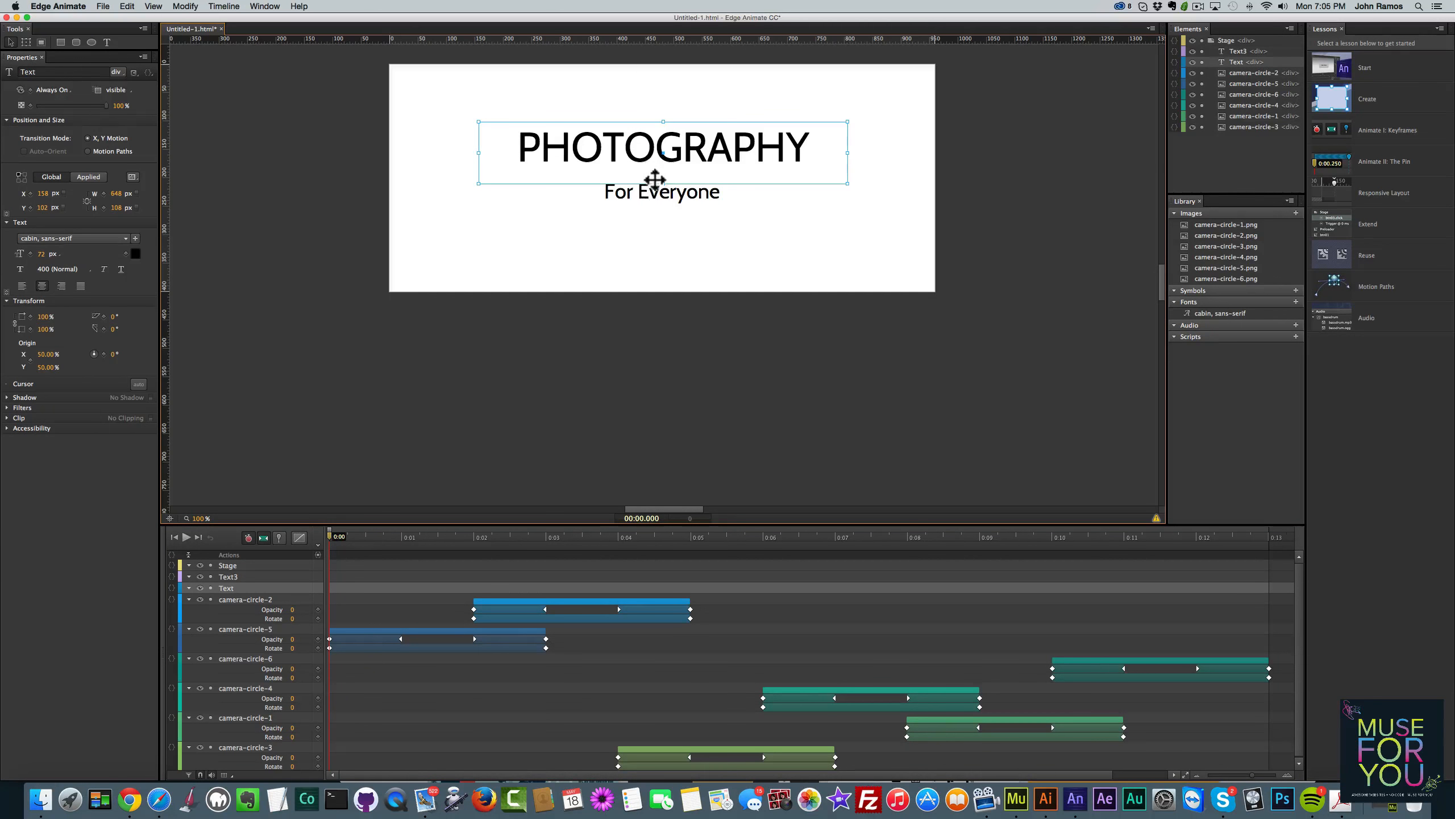
click(433, 537)
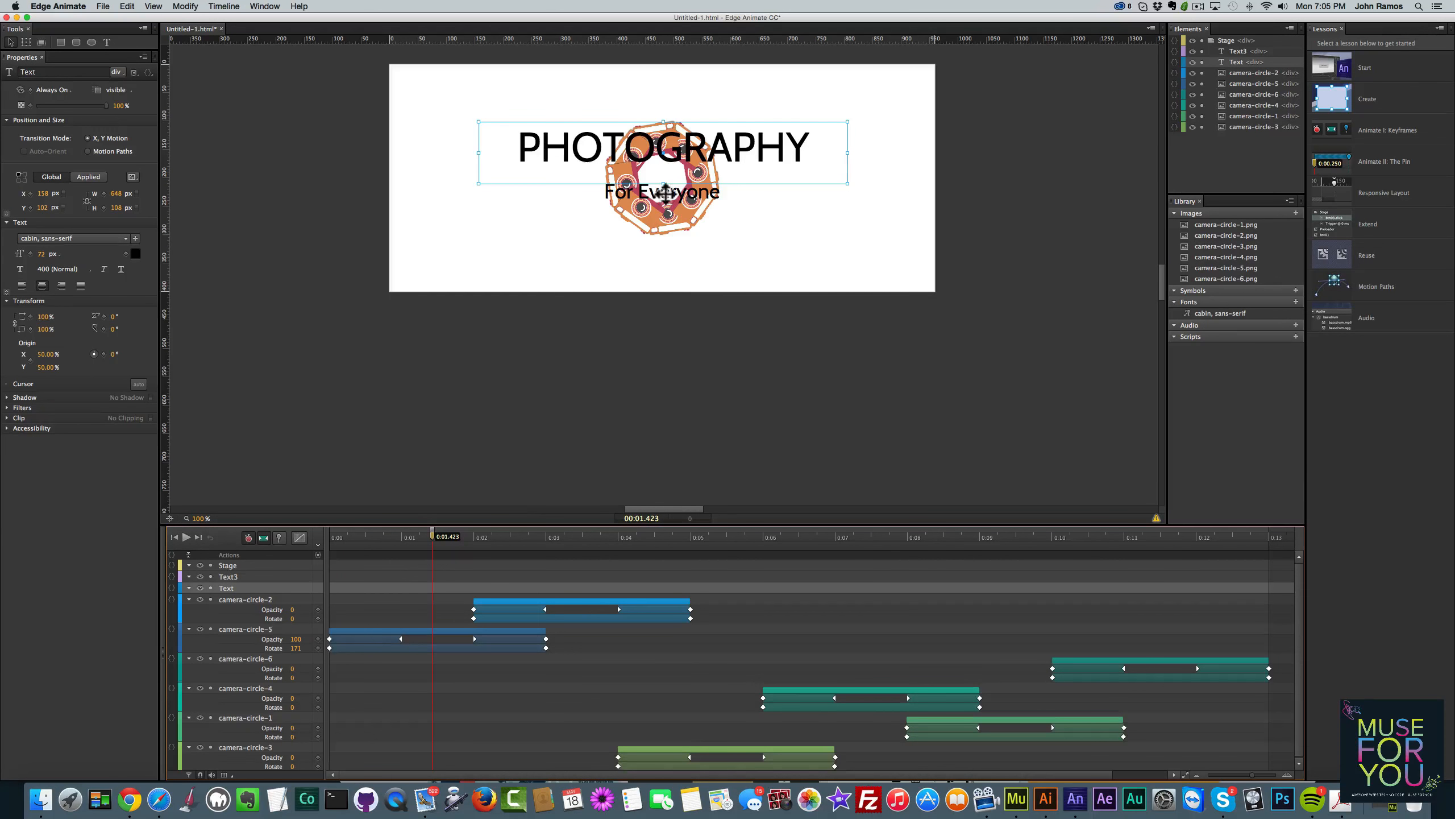
shift+click(682, 200)
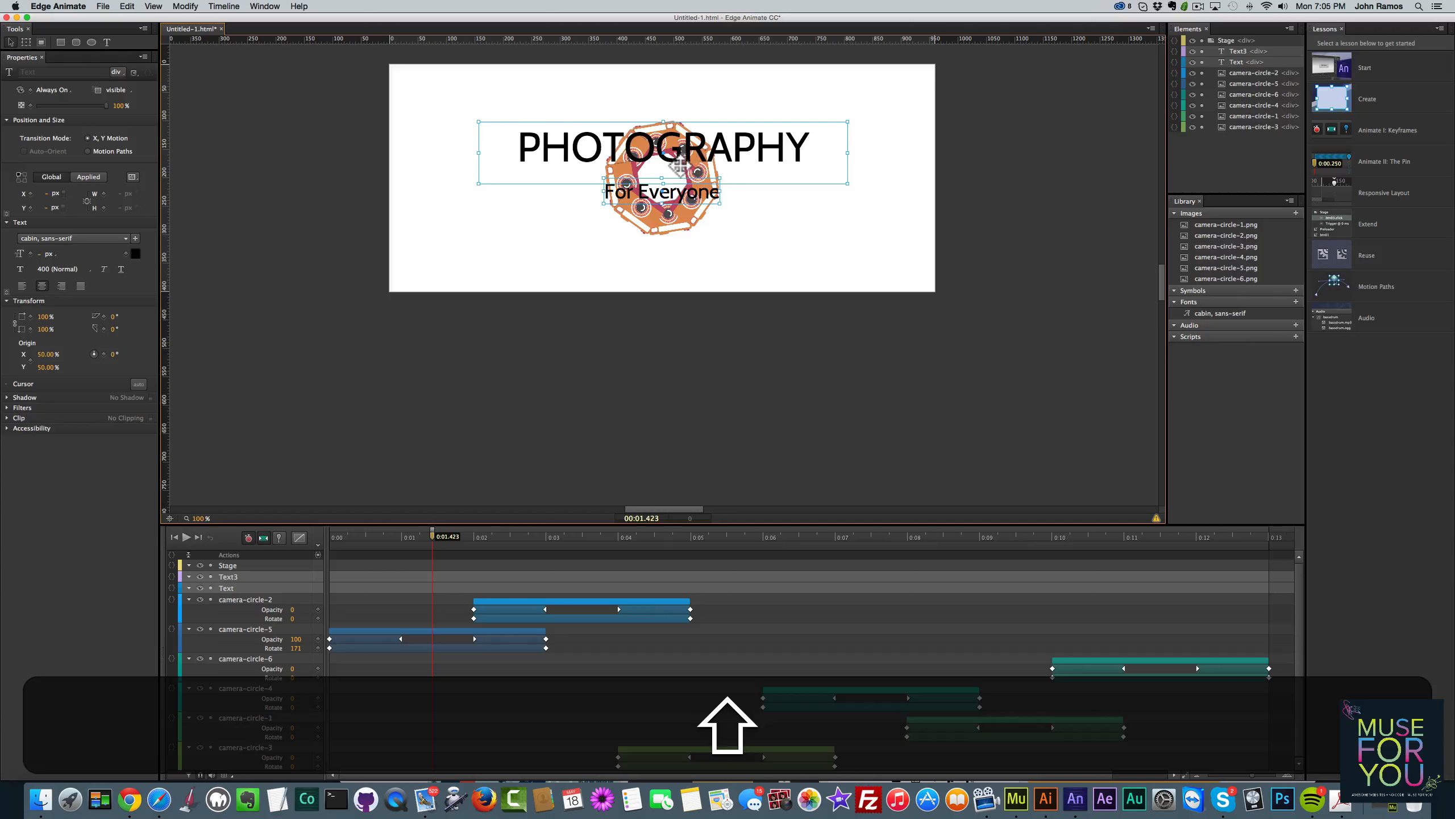
drag(678, 166, 679, 181)
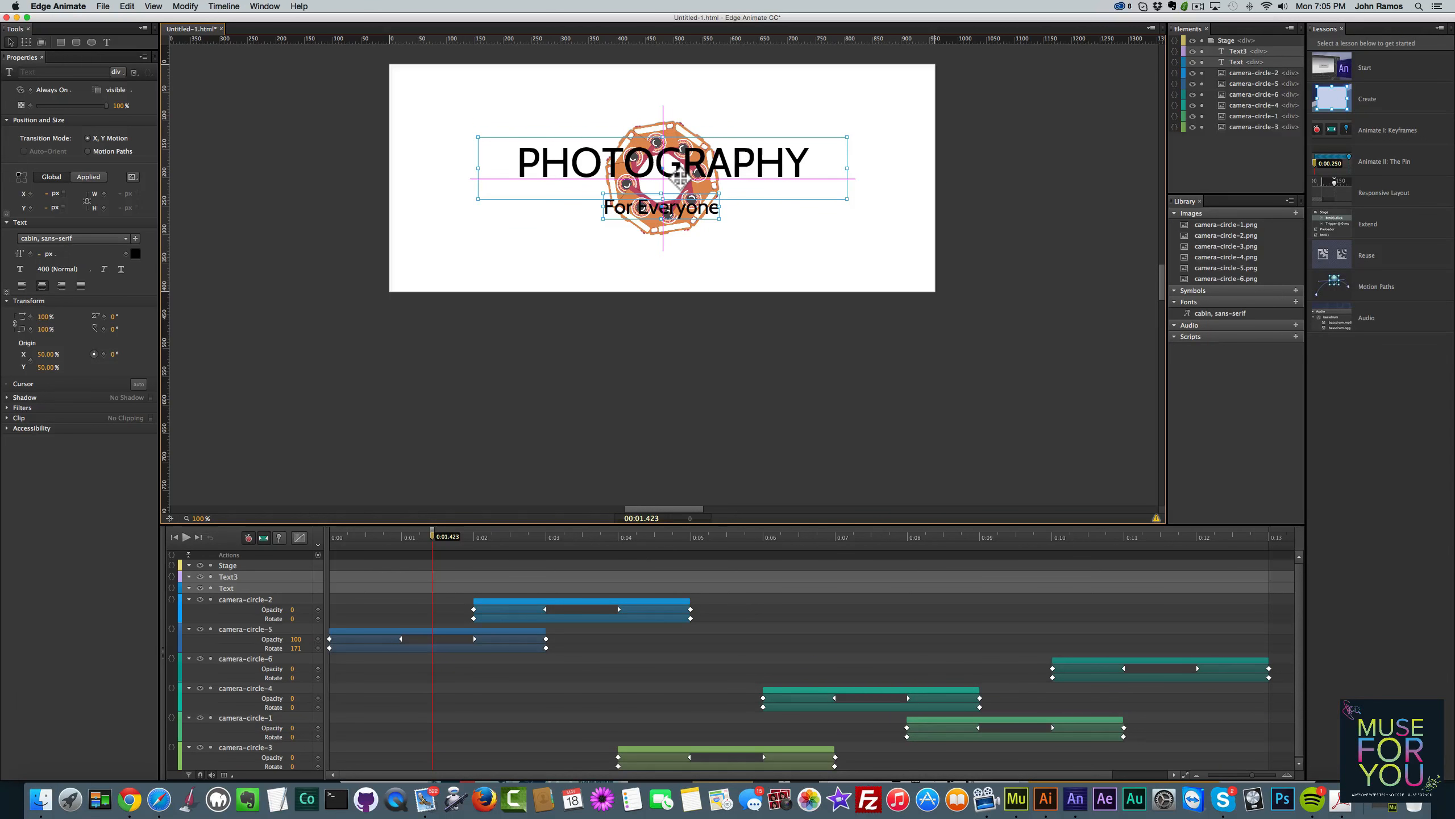
click(670, 286)
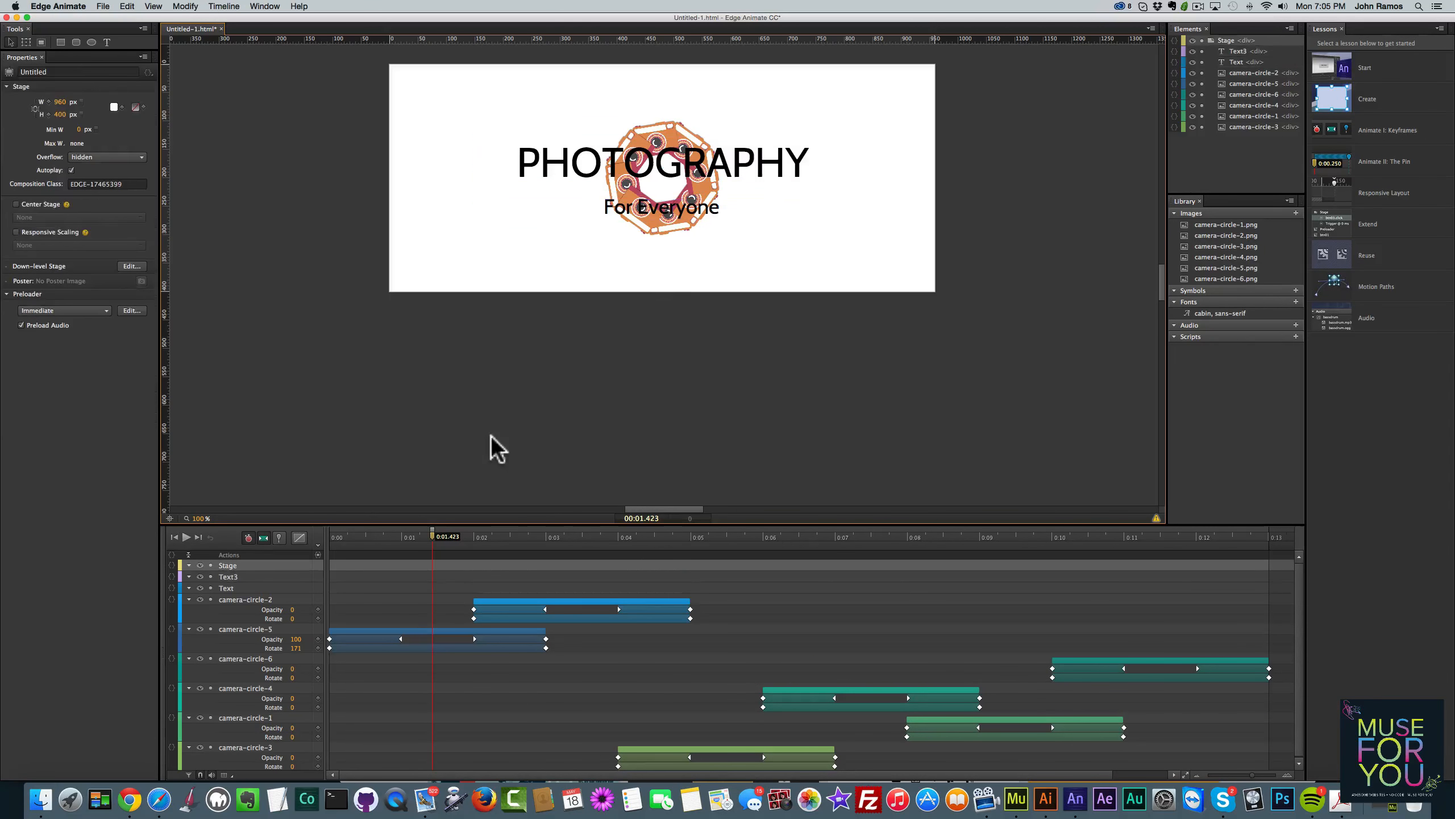
Add a timeline trigger at 13008 ms containing this.play(0); and play the animation from 0:00 to test the loop
key(space)
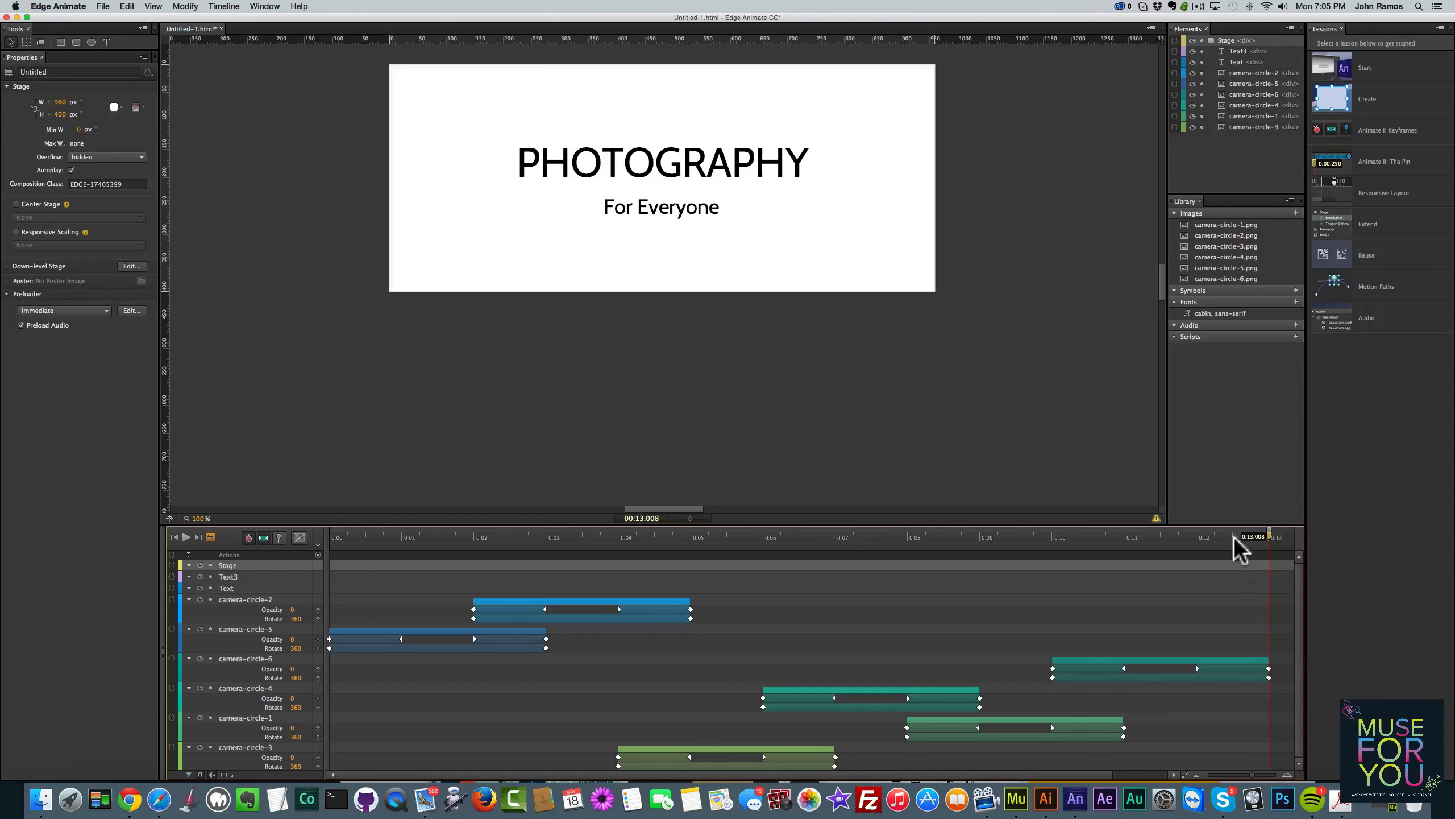
click(319, 554)
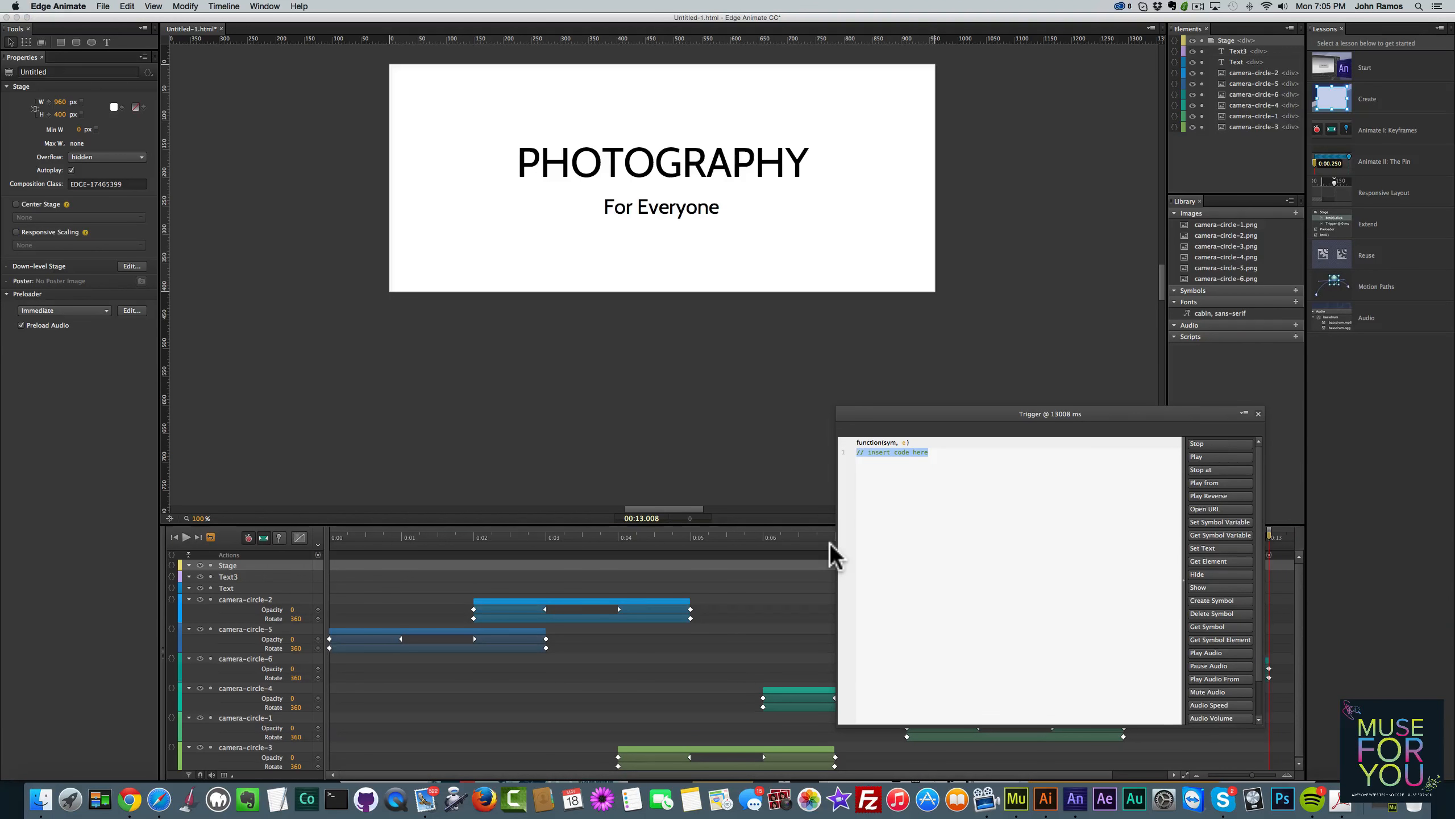
text(this.play)
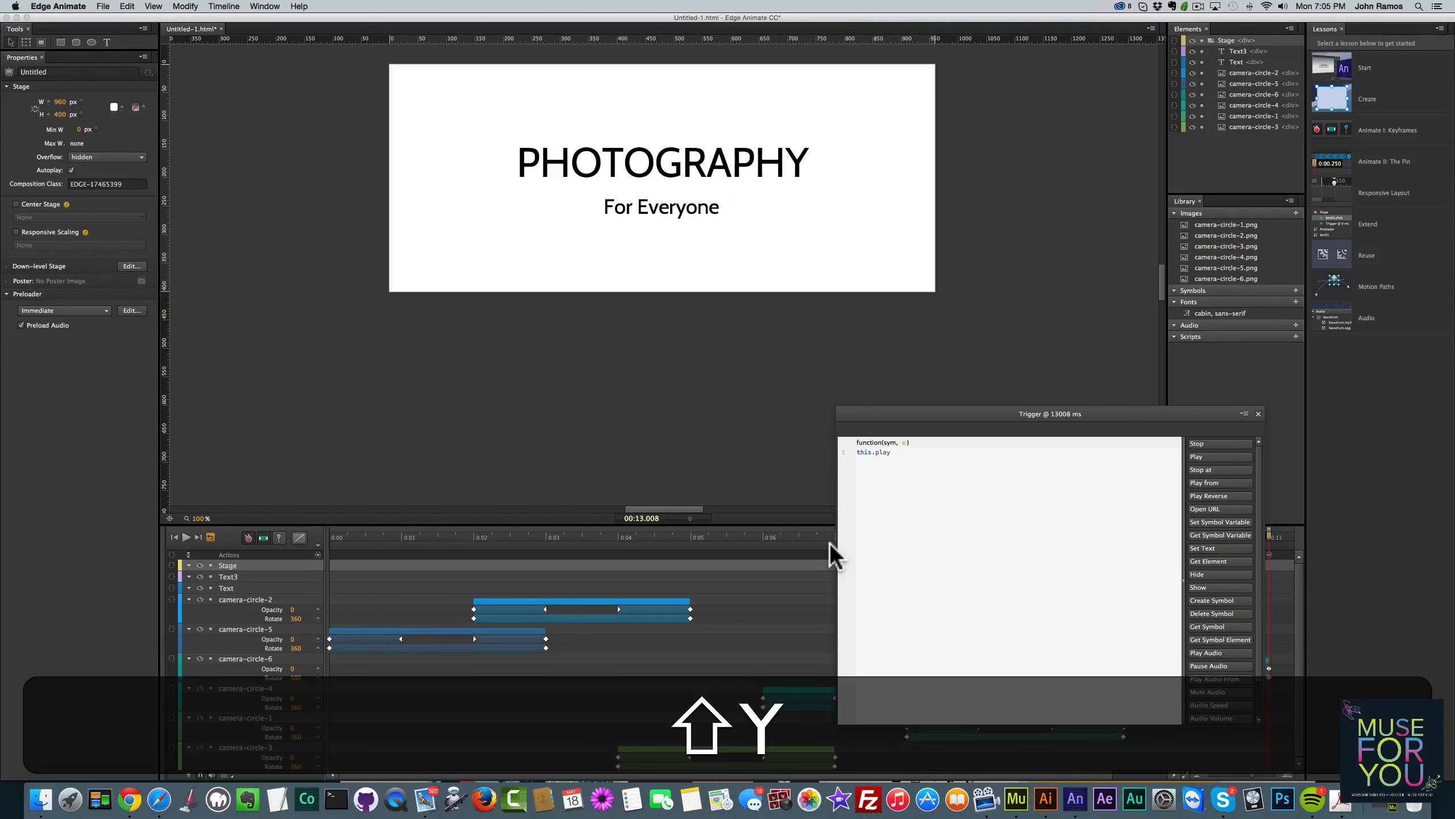
text(())
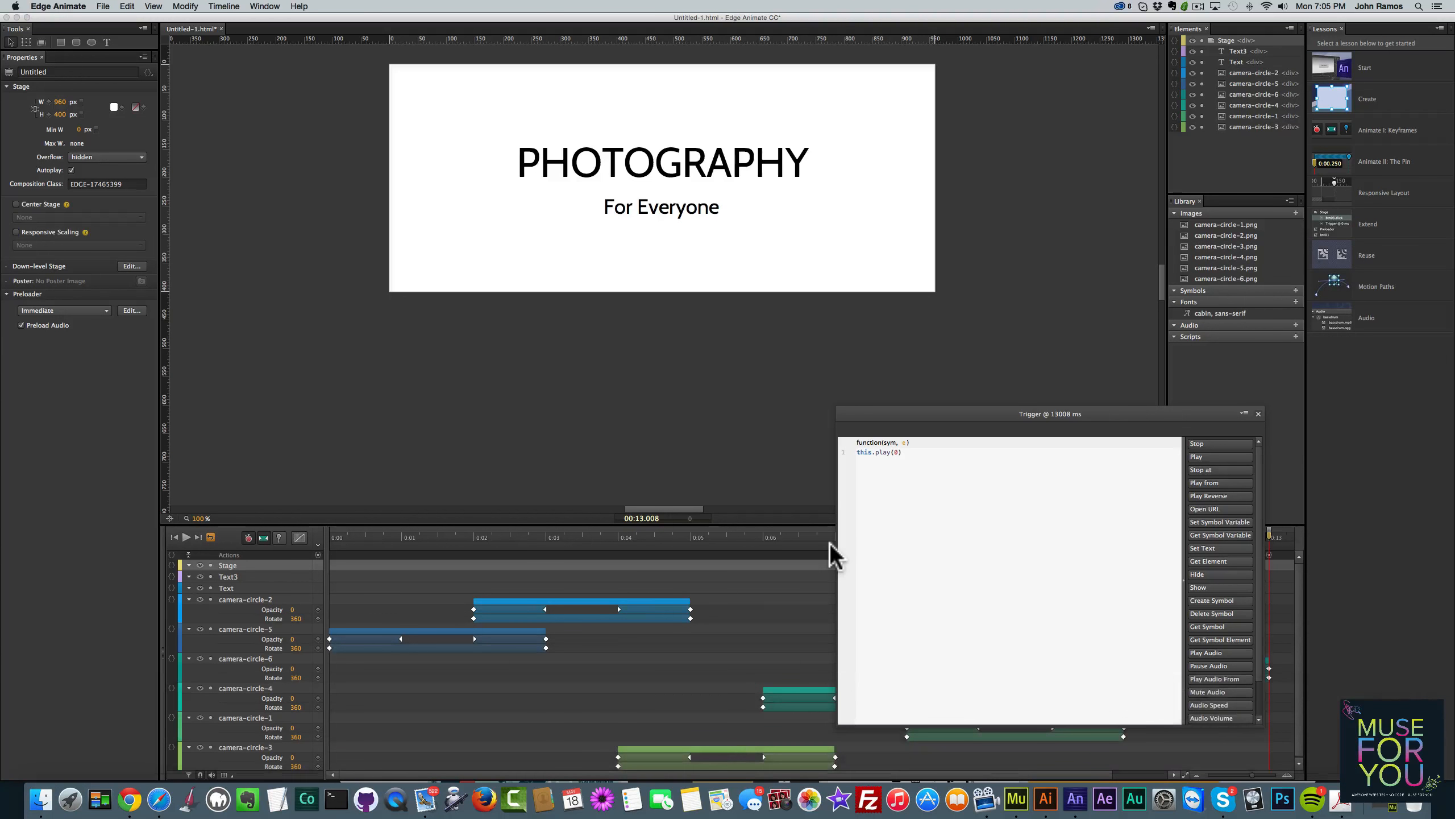
key(shift)
text(;)
click(1258, 413)
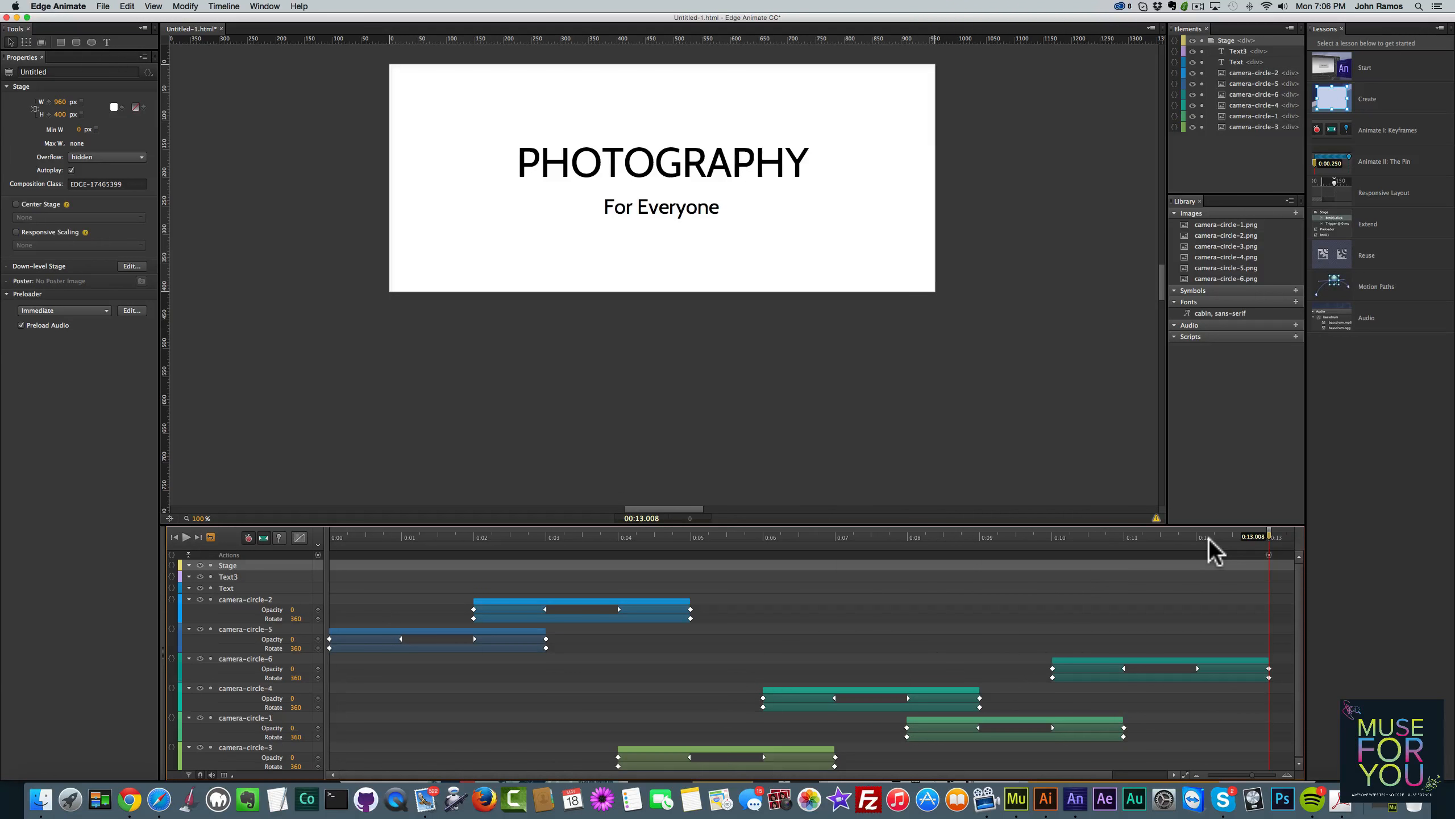
drag(1271, 548, 323, 530)
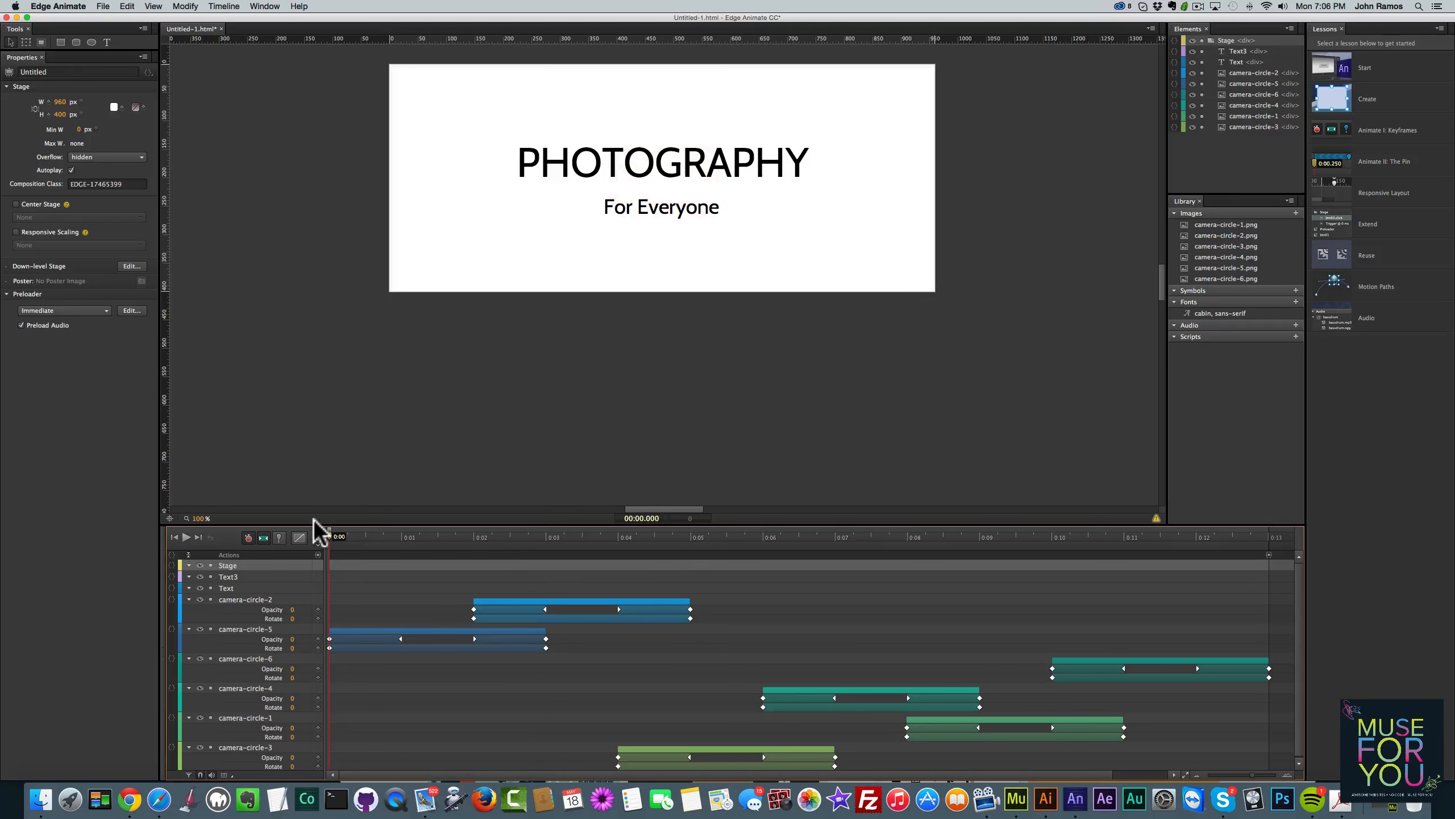
key(space)
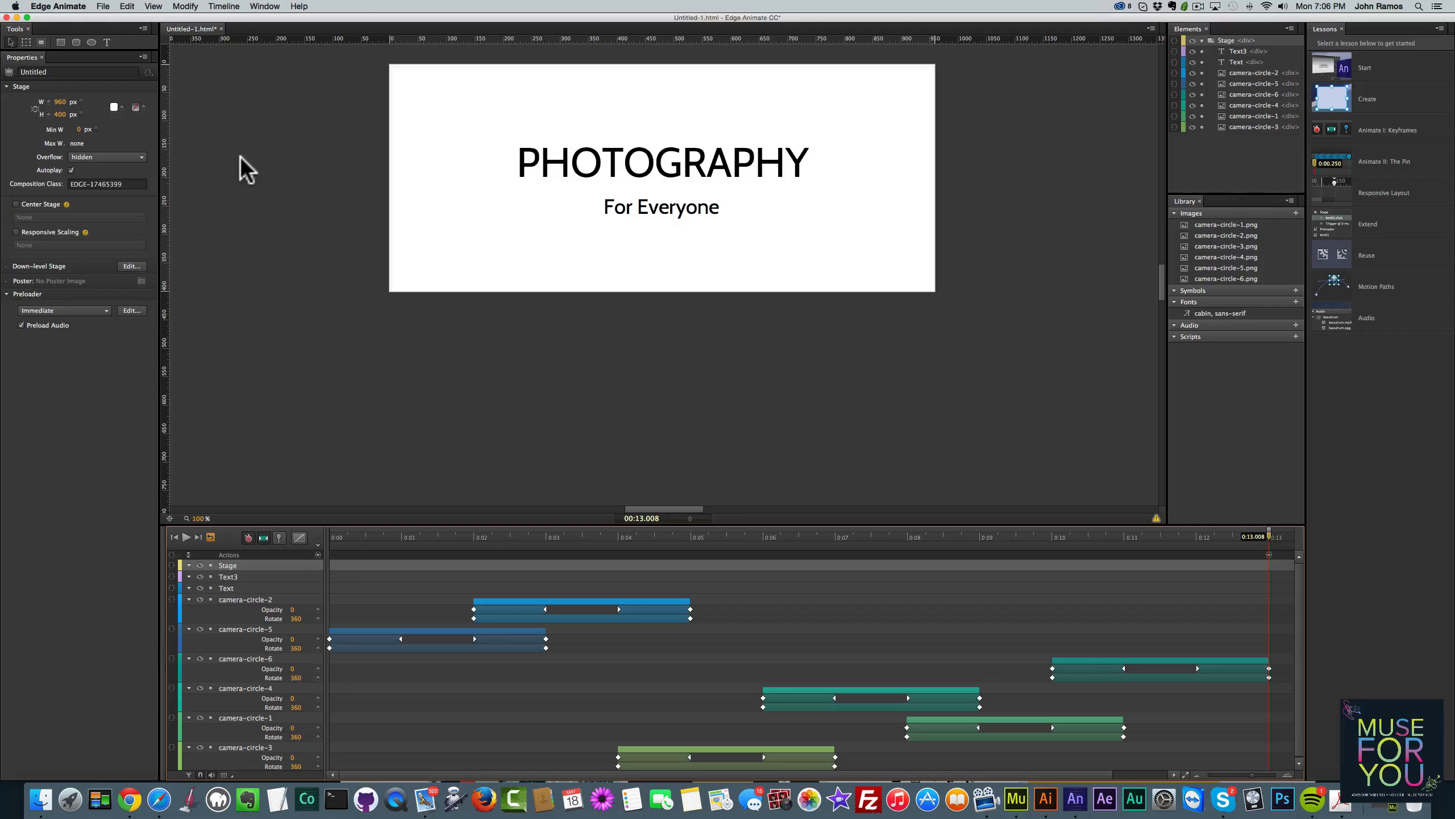
Start saving the composition under a new name and create an "edge-animate-rebuild" folder for it inside the "Photography Website | Muse For You" folder
click(103, 6)
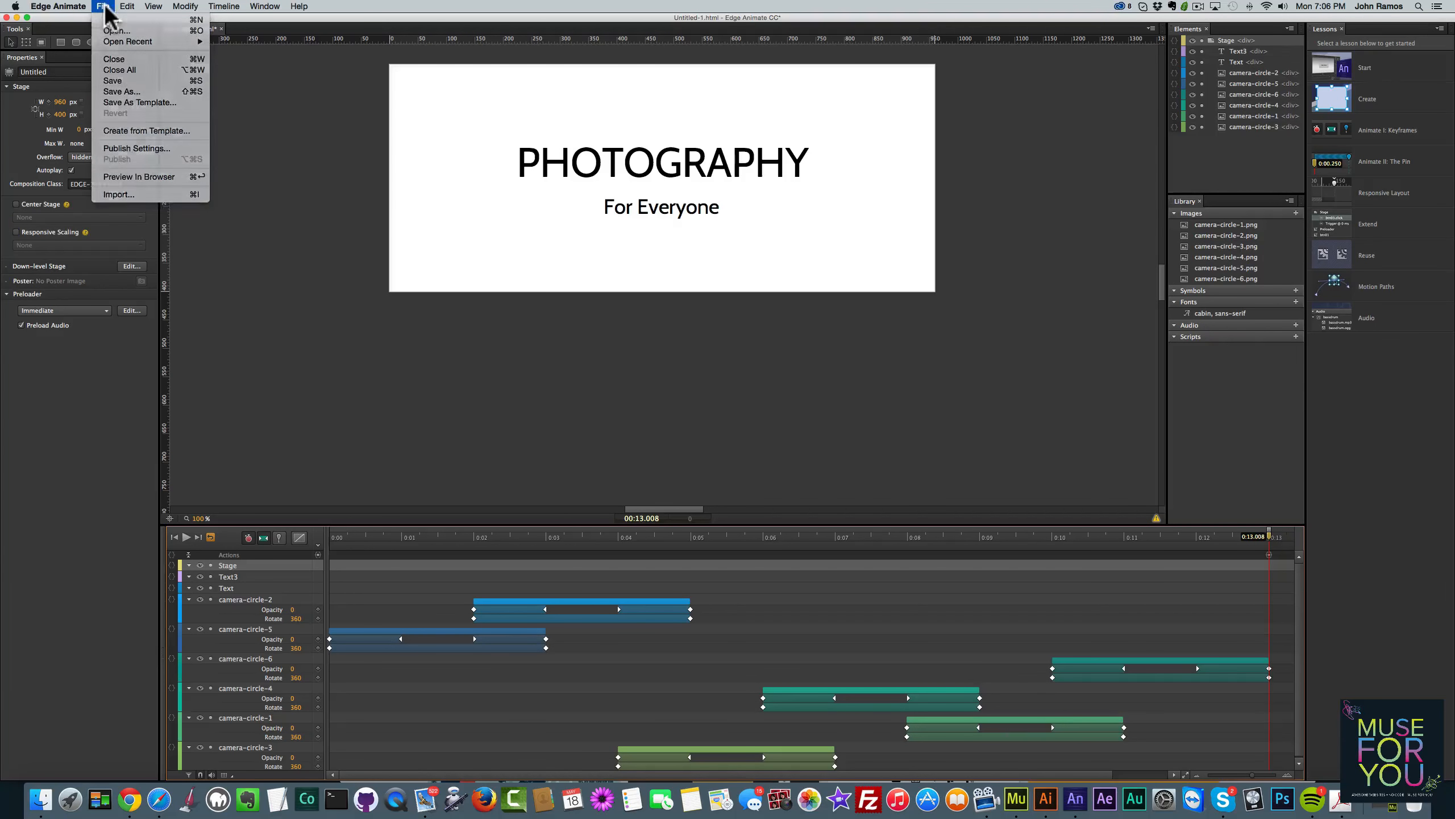
click(121, 88)
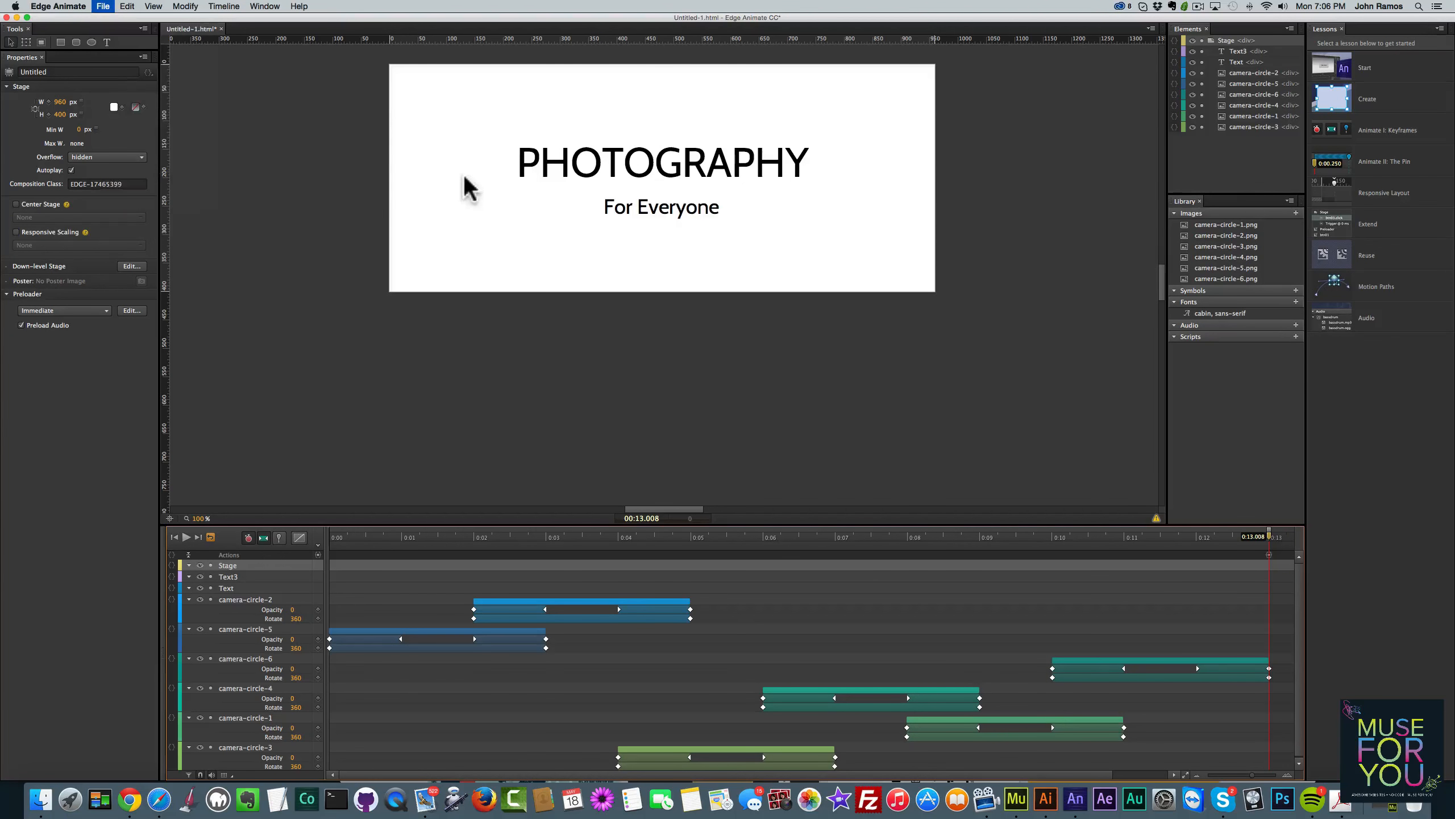
click(719, 186)
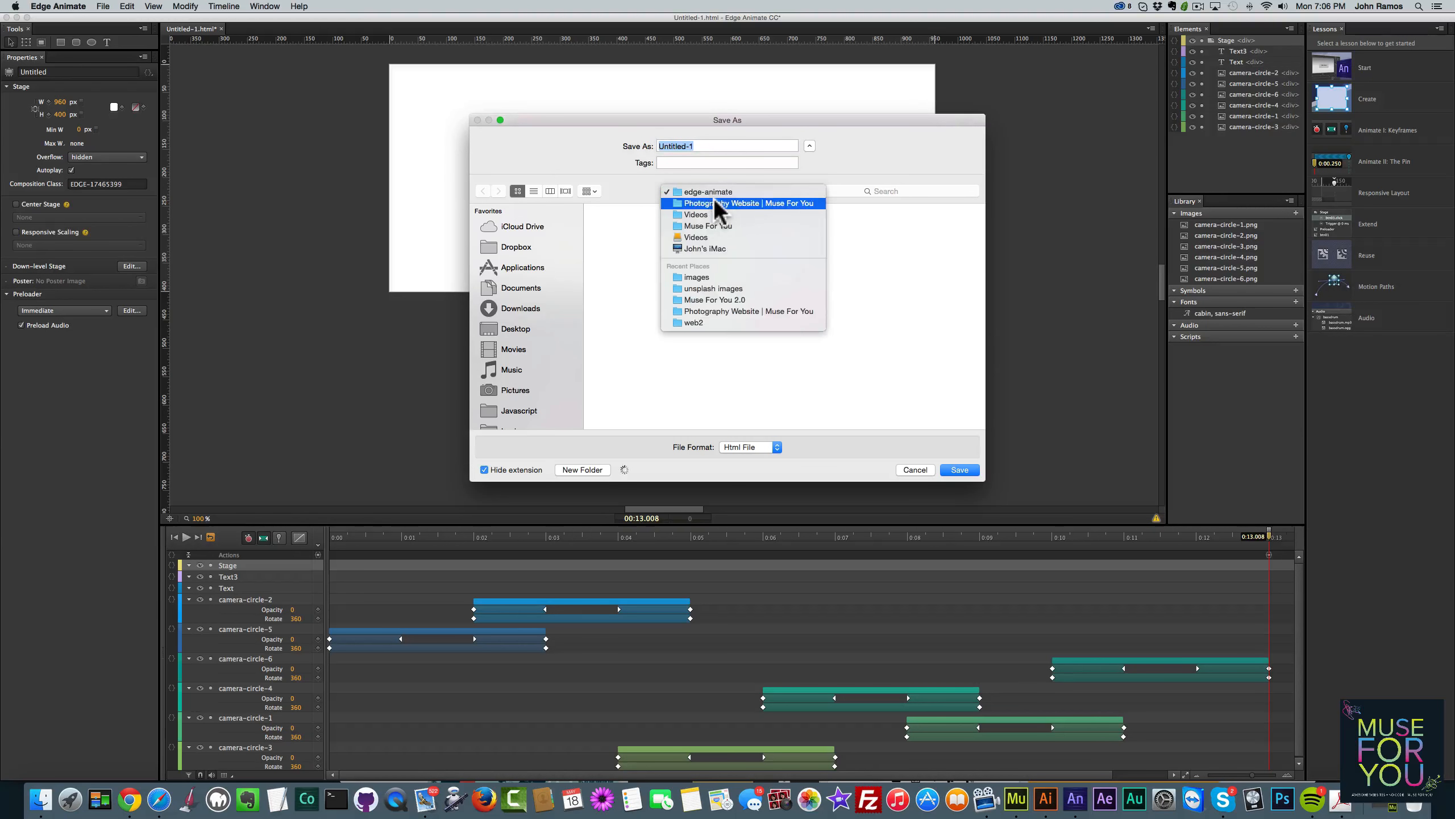
click(714, 197)
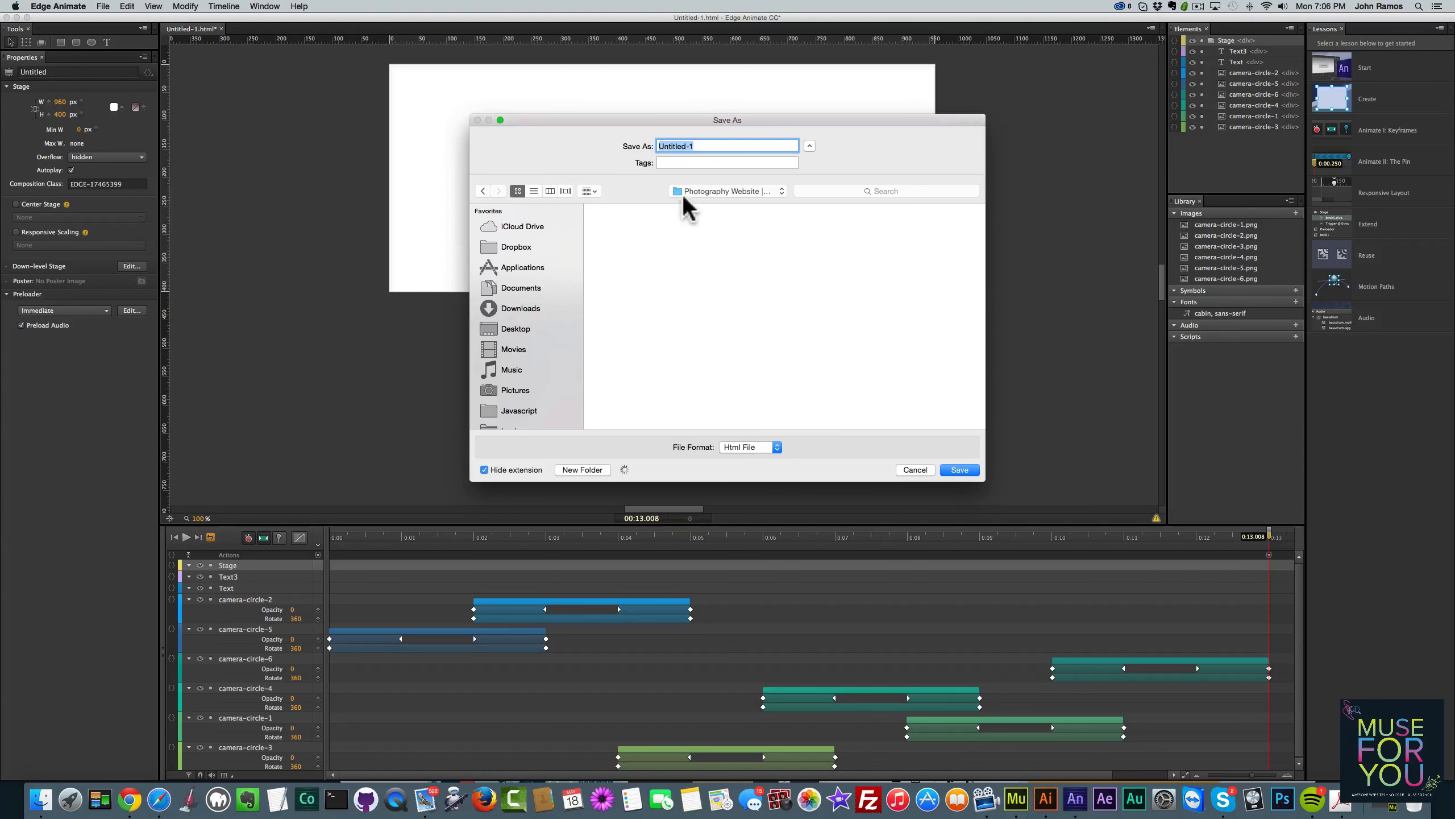
click(579, 467)
text(e)
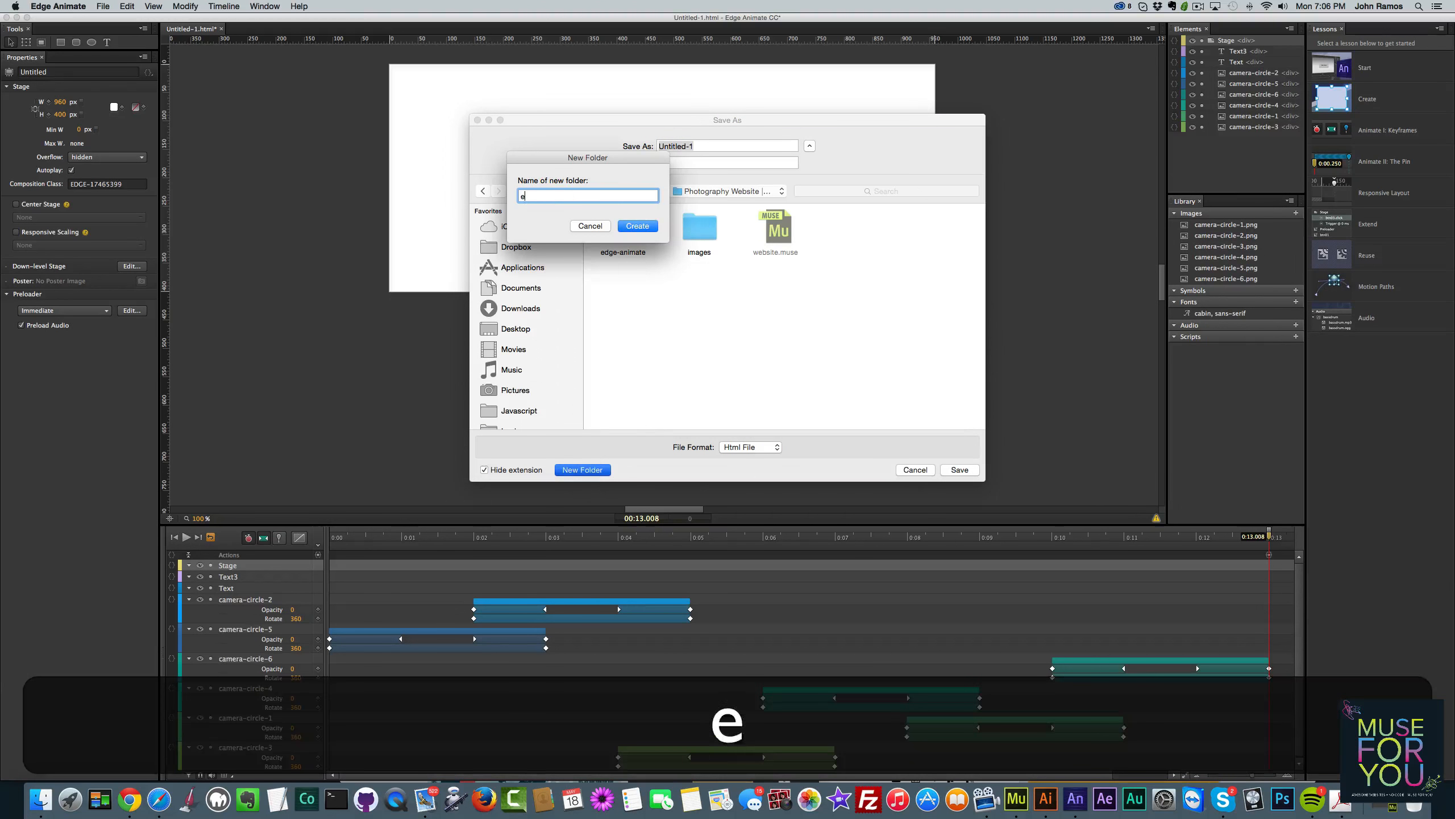
text(dge-animate)
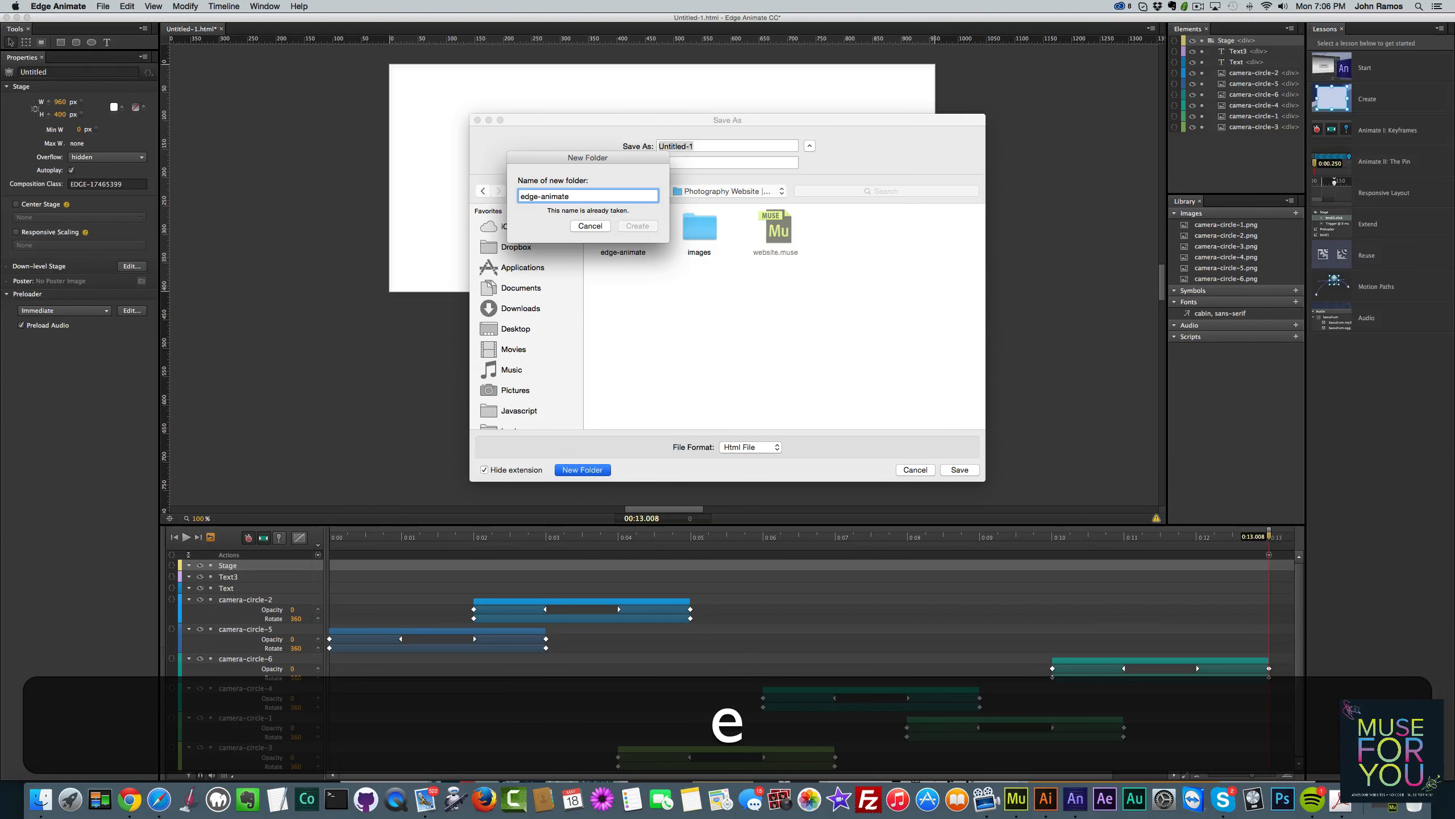
text(2)
key(BackSpace)
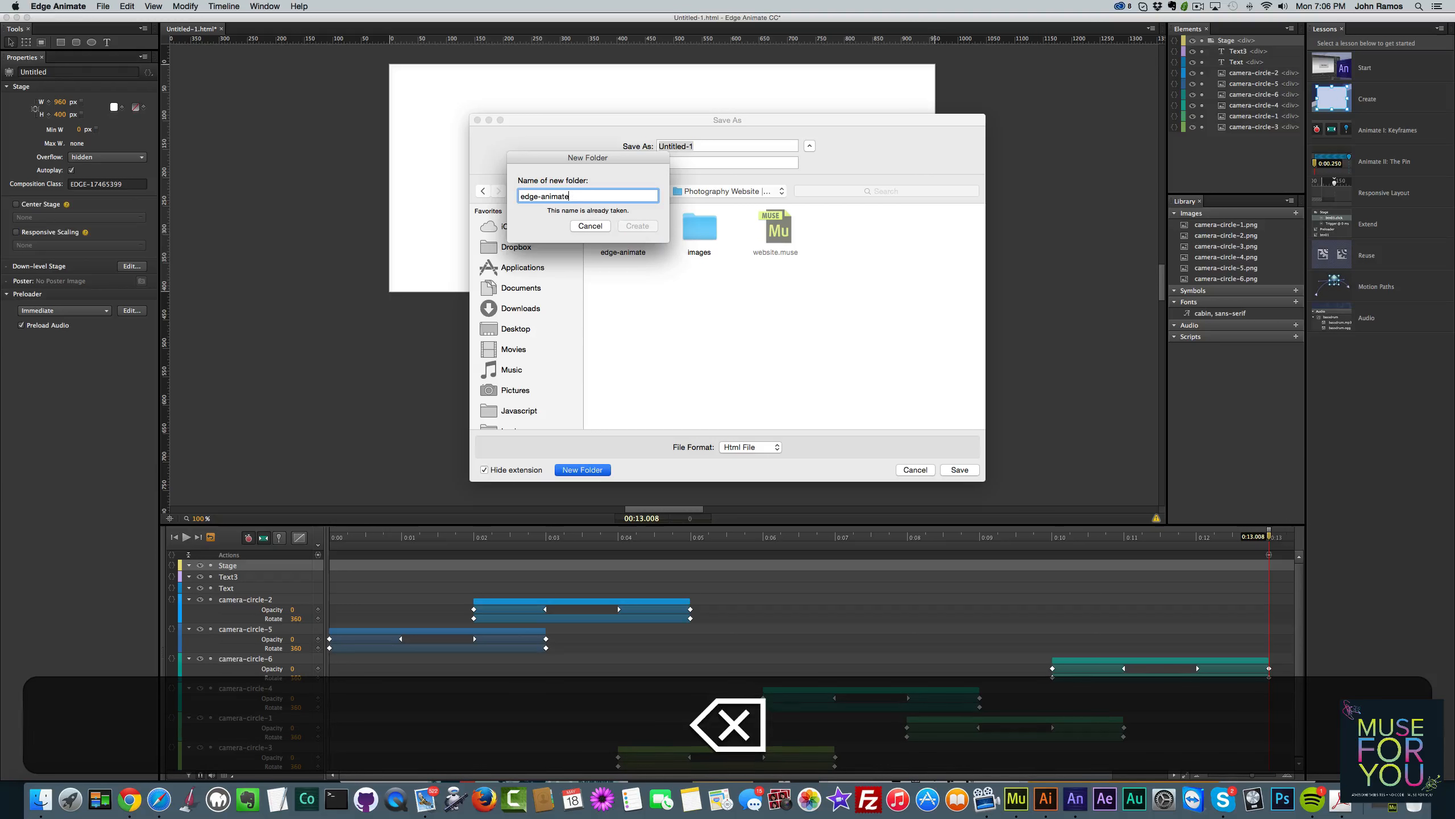
text(-rebui)
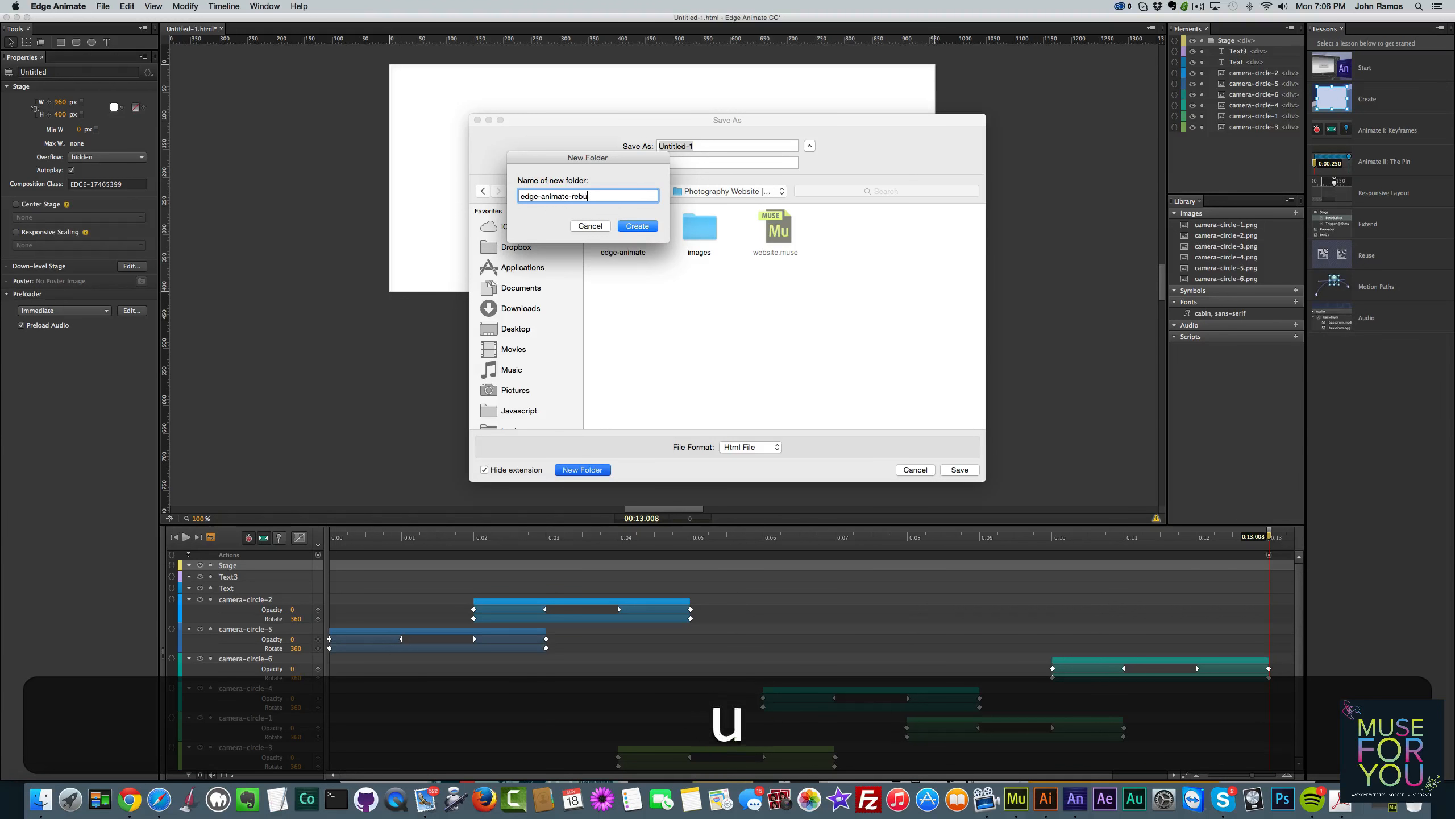
key(BackSpace)
text(ld)
key(Return)
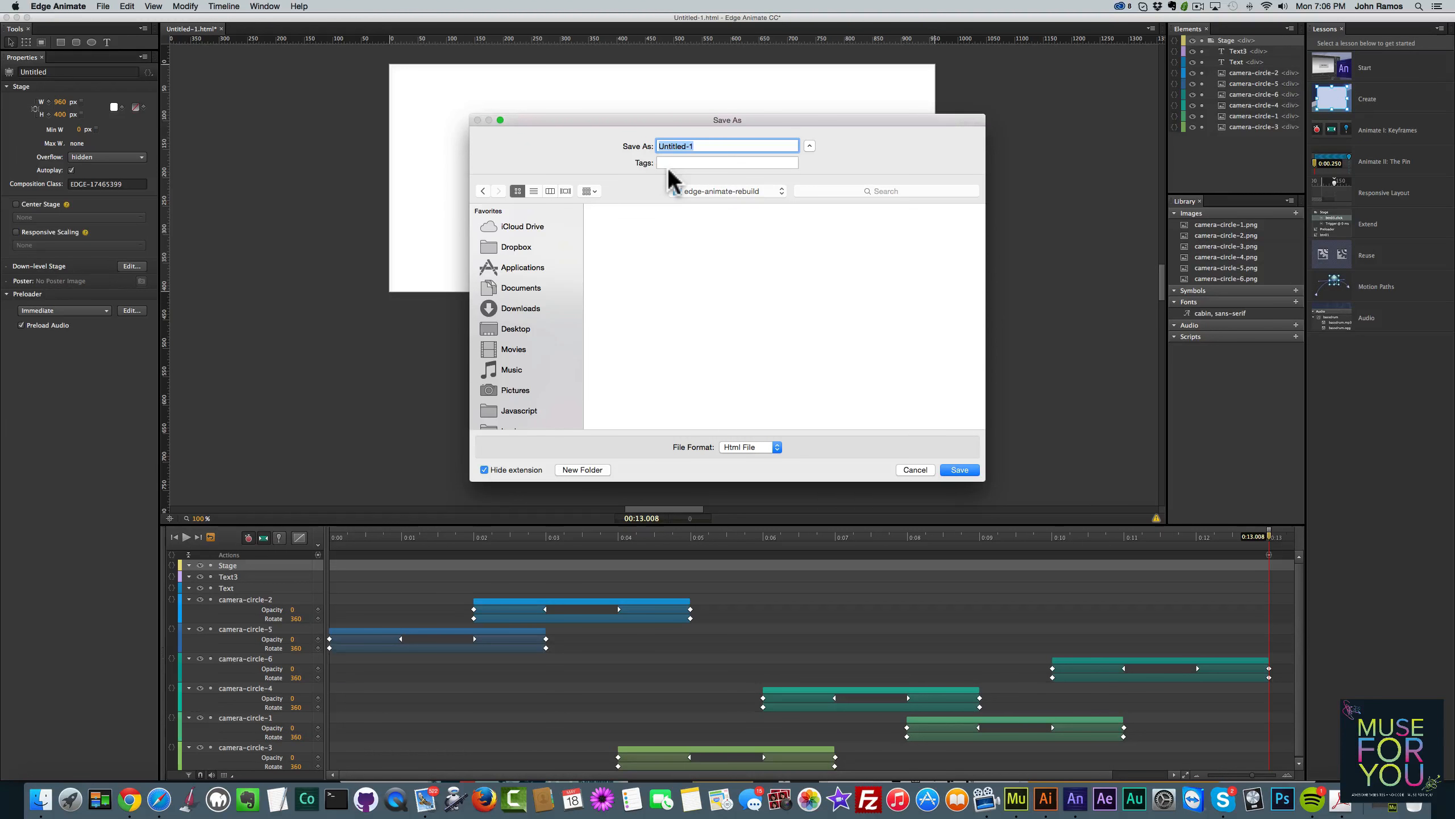
Save the composition as "photography-animation" in HTML file format in the edge-animate-rebuild folder
text(photogra)
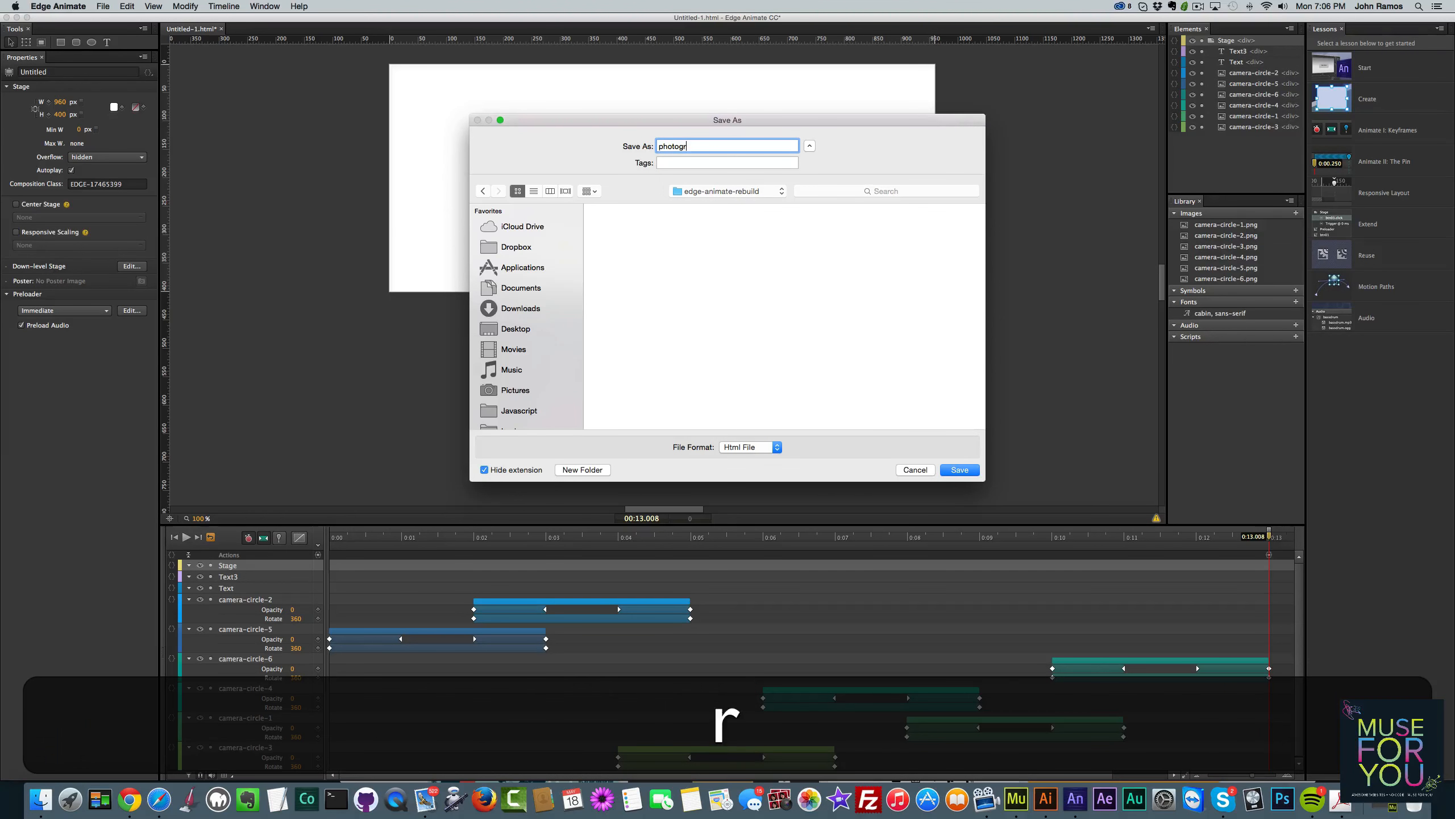
key(BackSpace)
text(aphy0)
key(BackSpace)
text(-webi)
key(BackSpace)
text(animation)
key(Return)
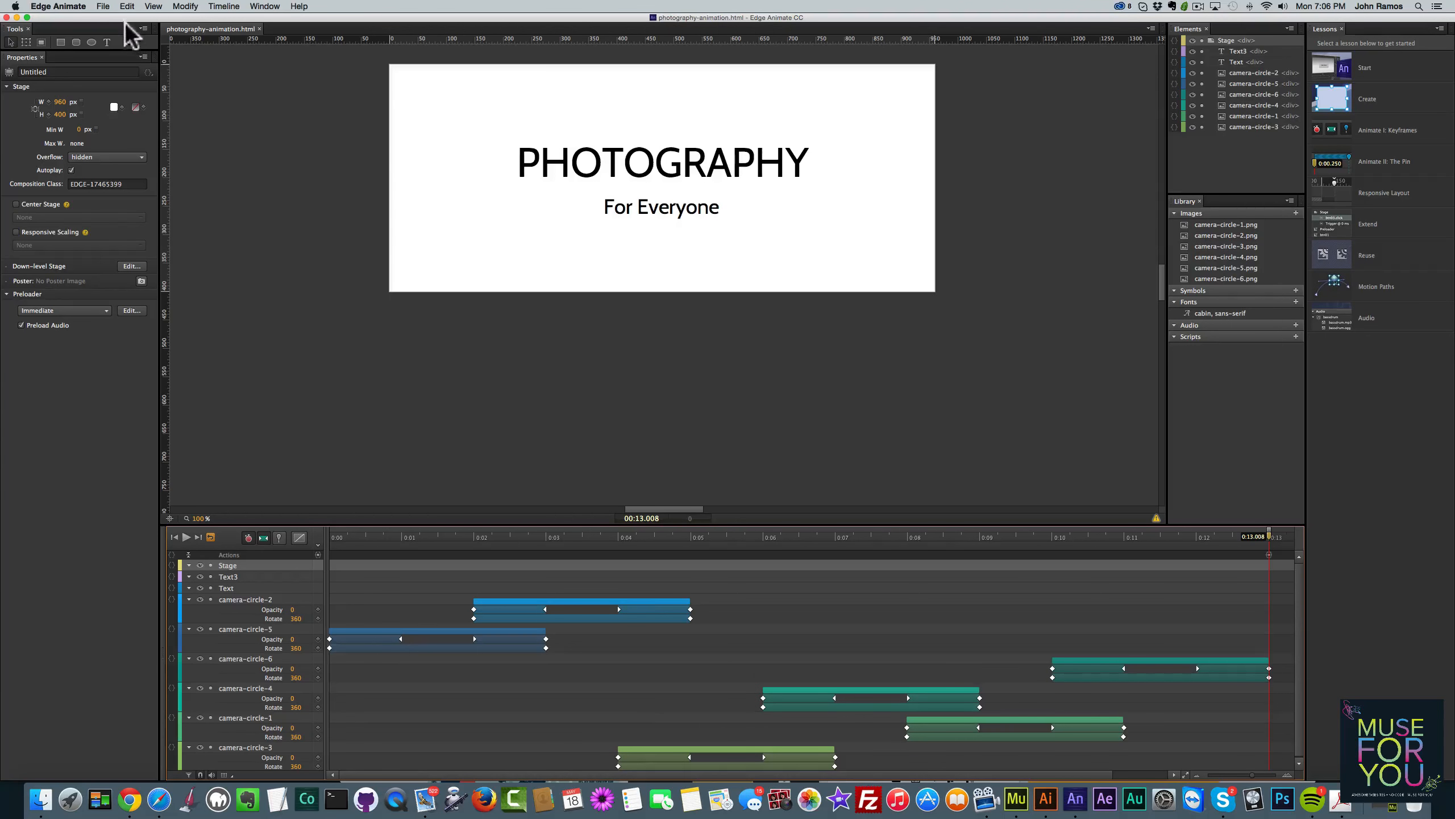
Save publish settings with Animate Deployment Package as the target and its runtime files hosted on the Adobe CDN
click(103, 6)
click(154, 151)
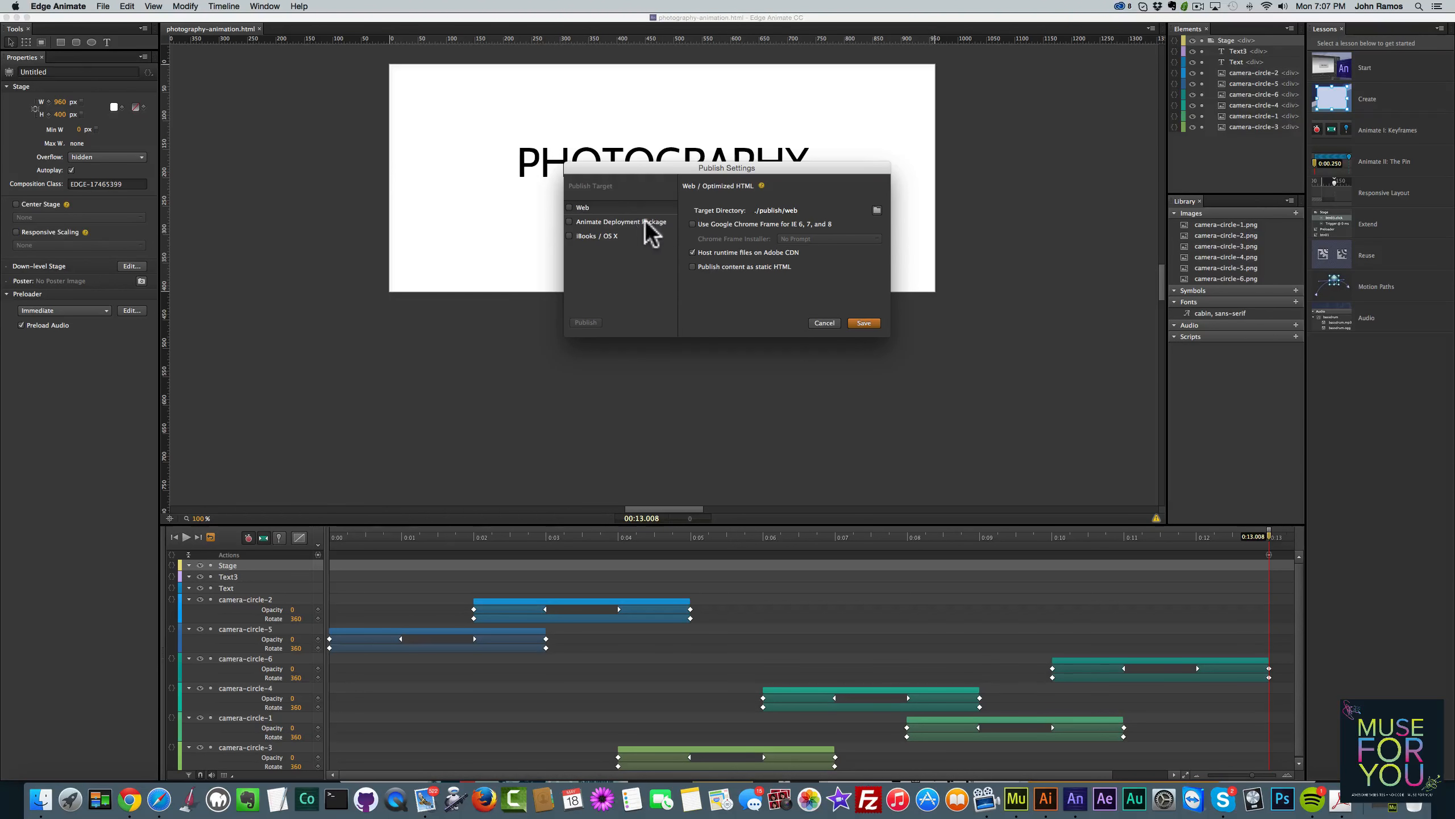
click(571, 221)
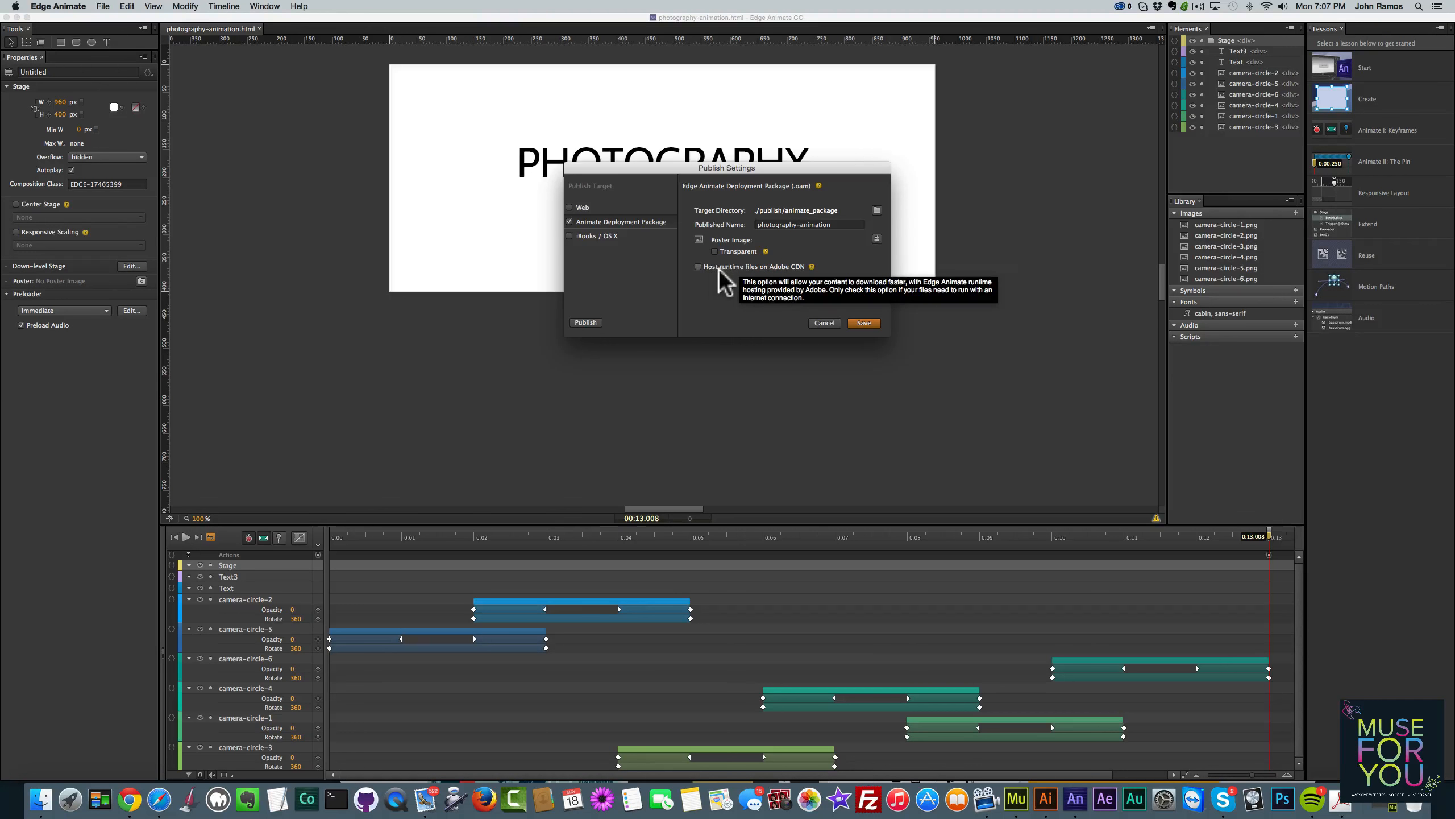
mouse_move(773, 269)
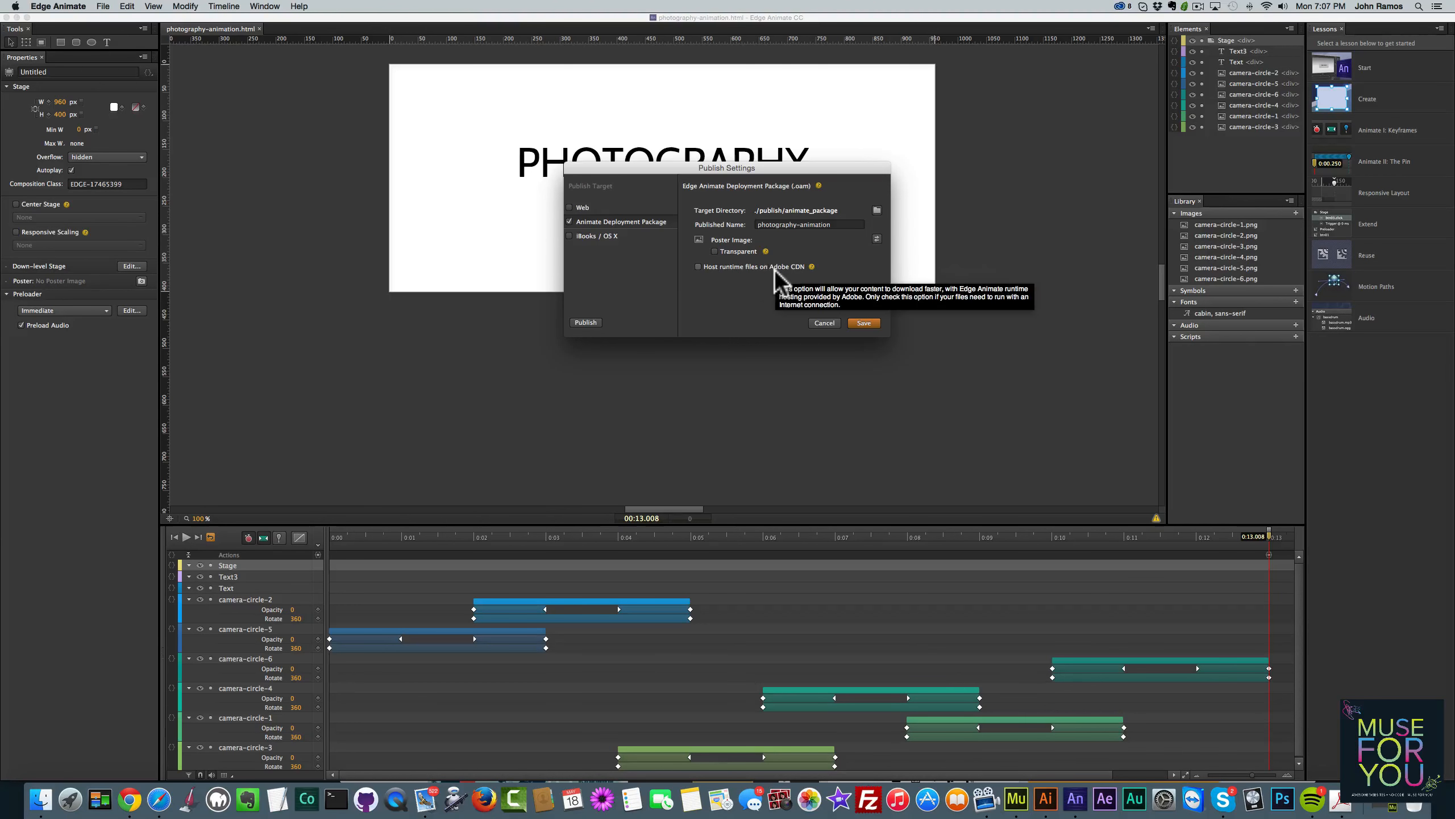
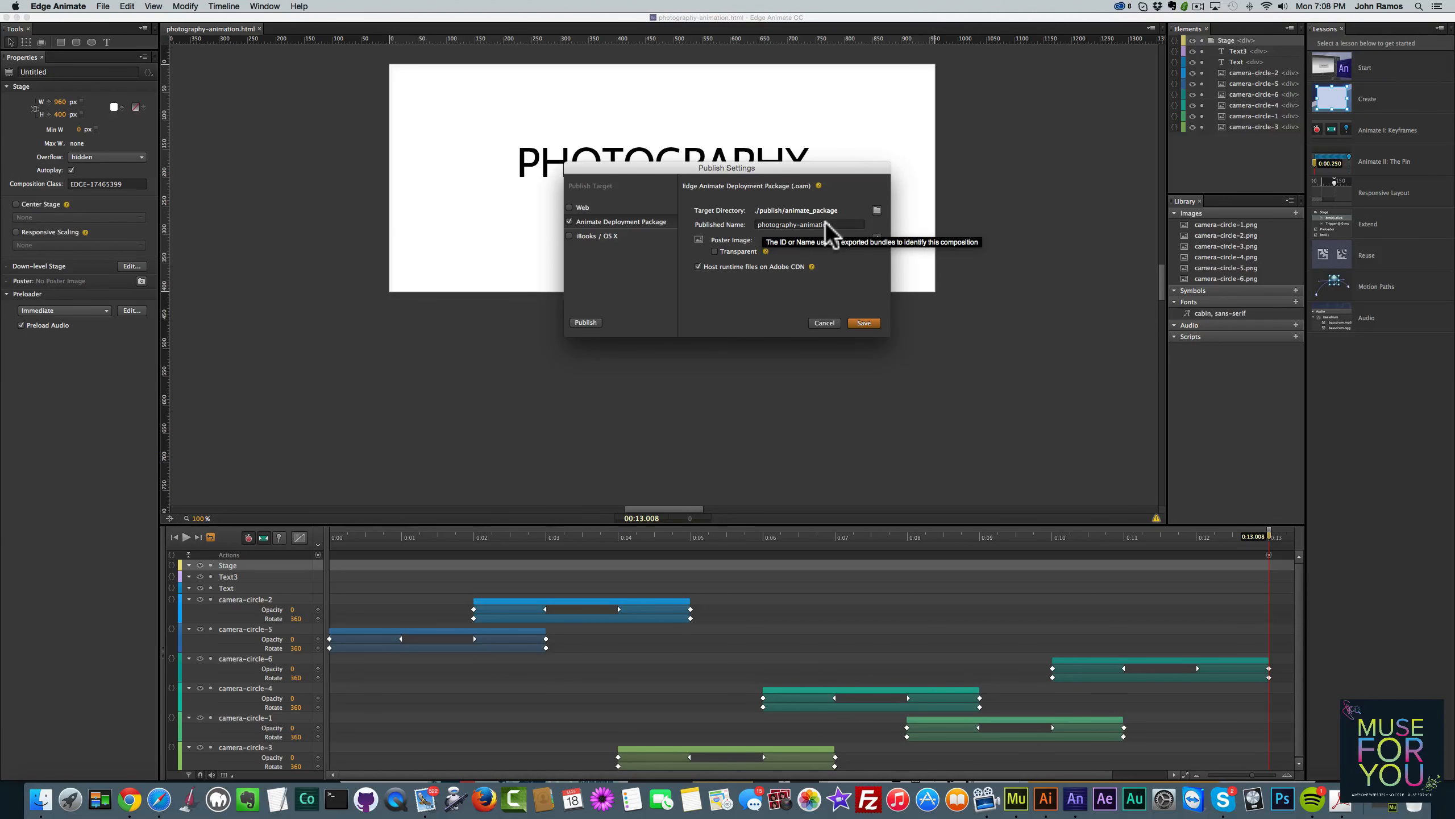
click(864, 323)
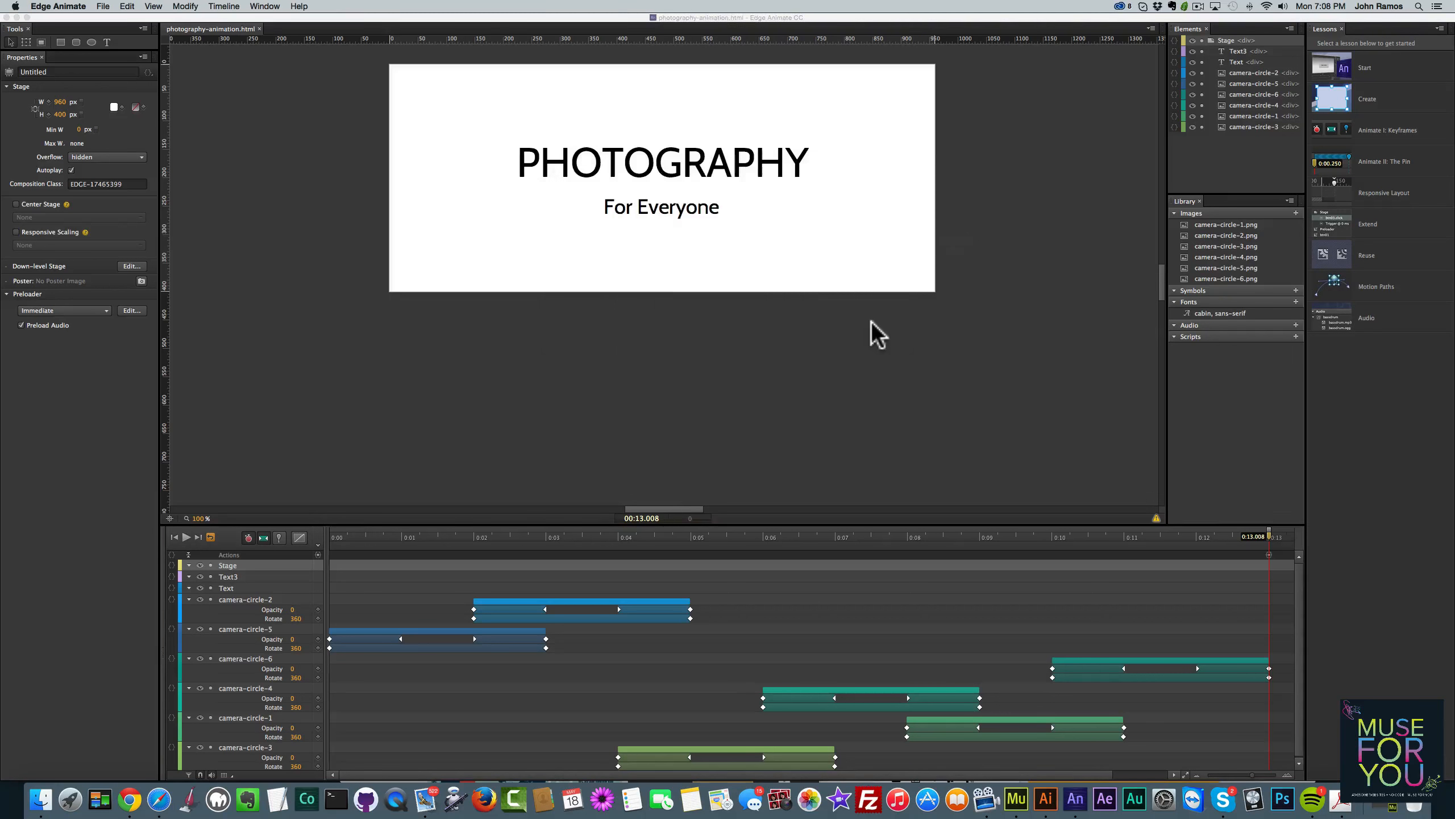
Publish the photography-animation composition from the publish settings as an Animate Deployment Package
click(103, 7)
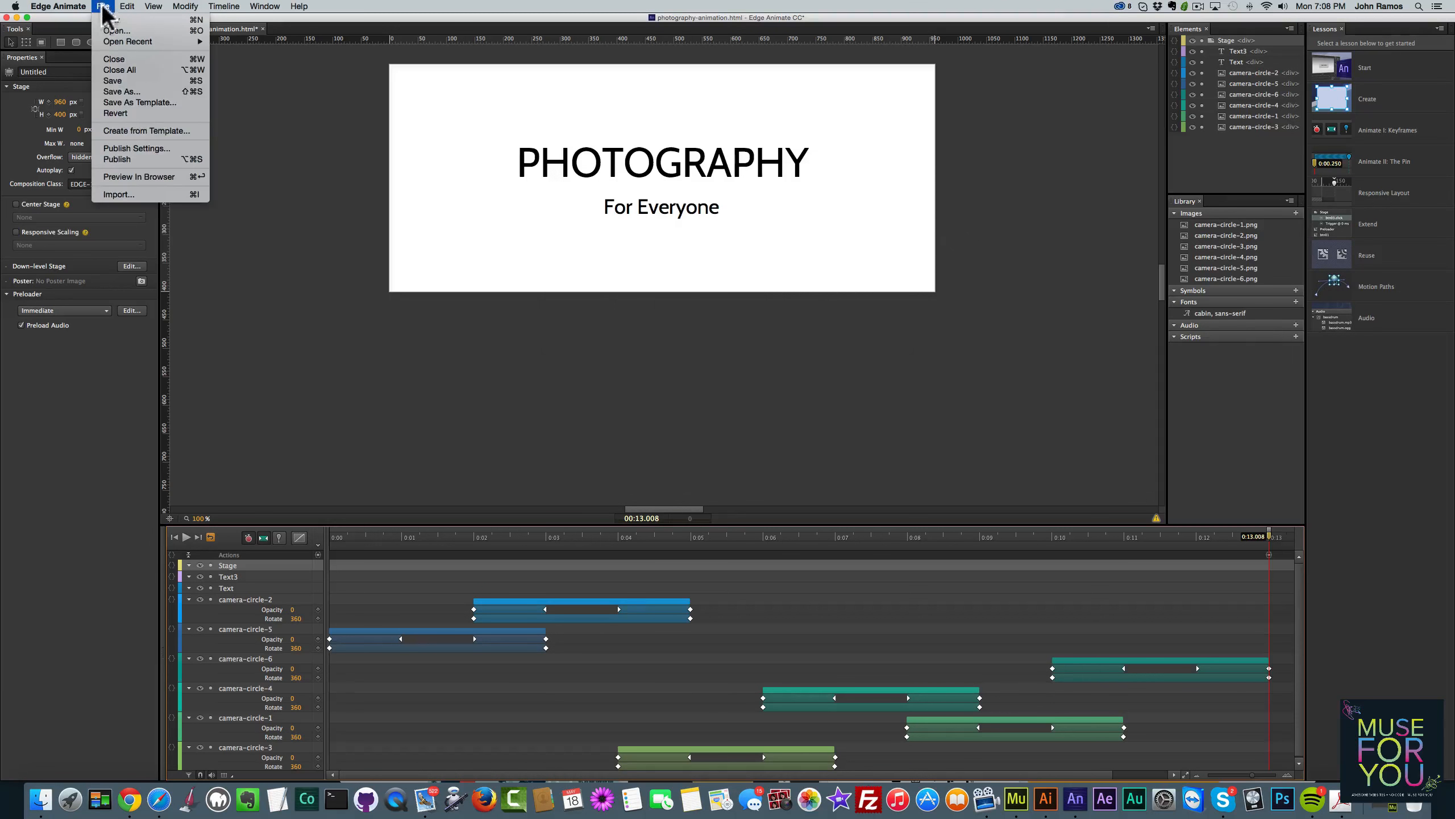
click(134, 148)
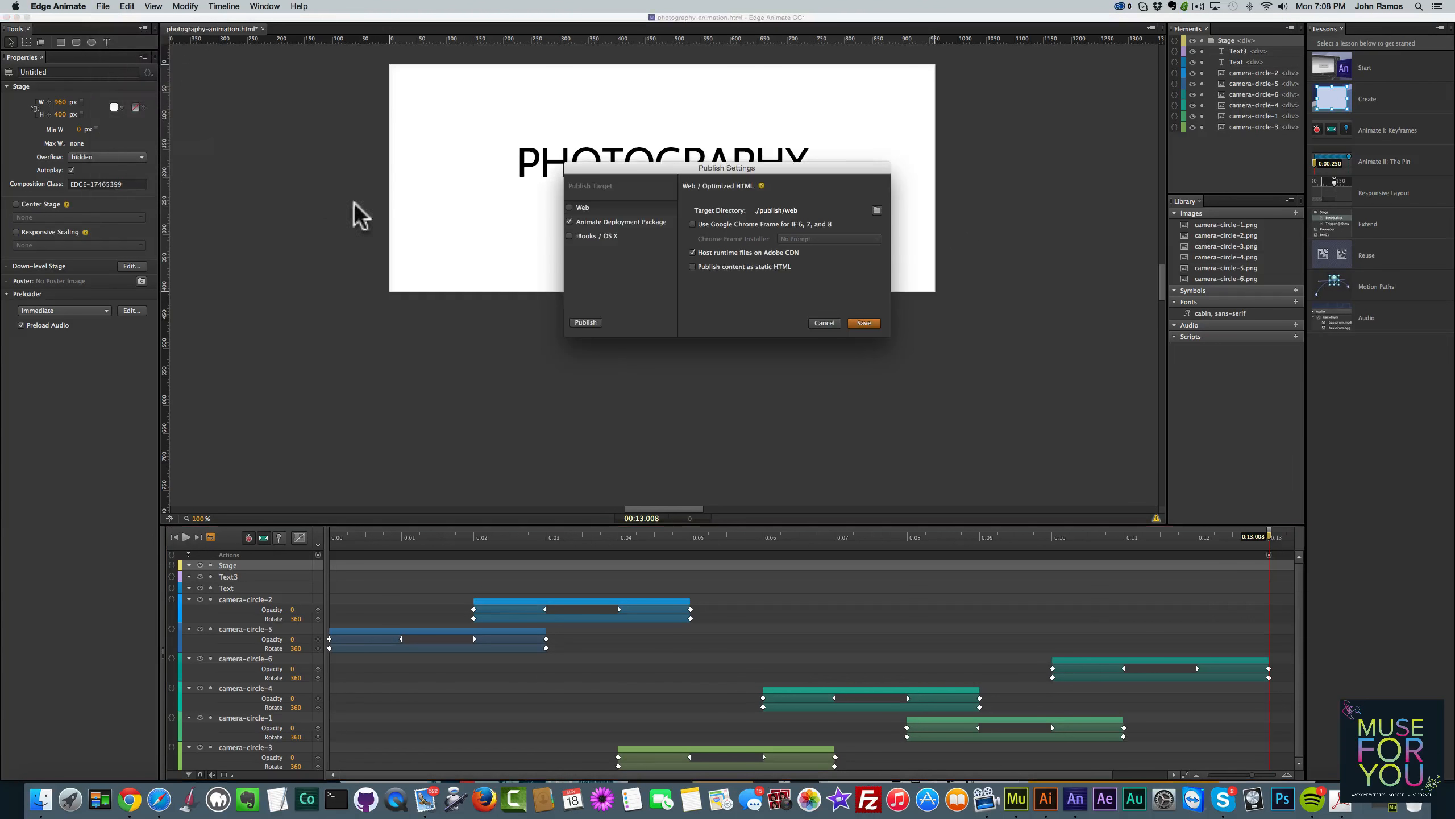
click(585, 322)
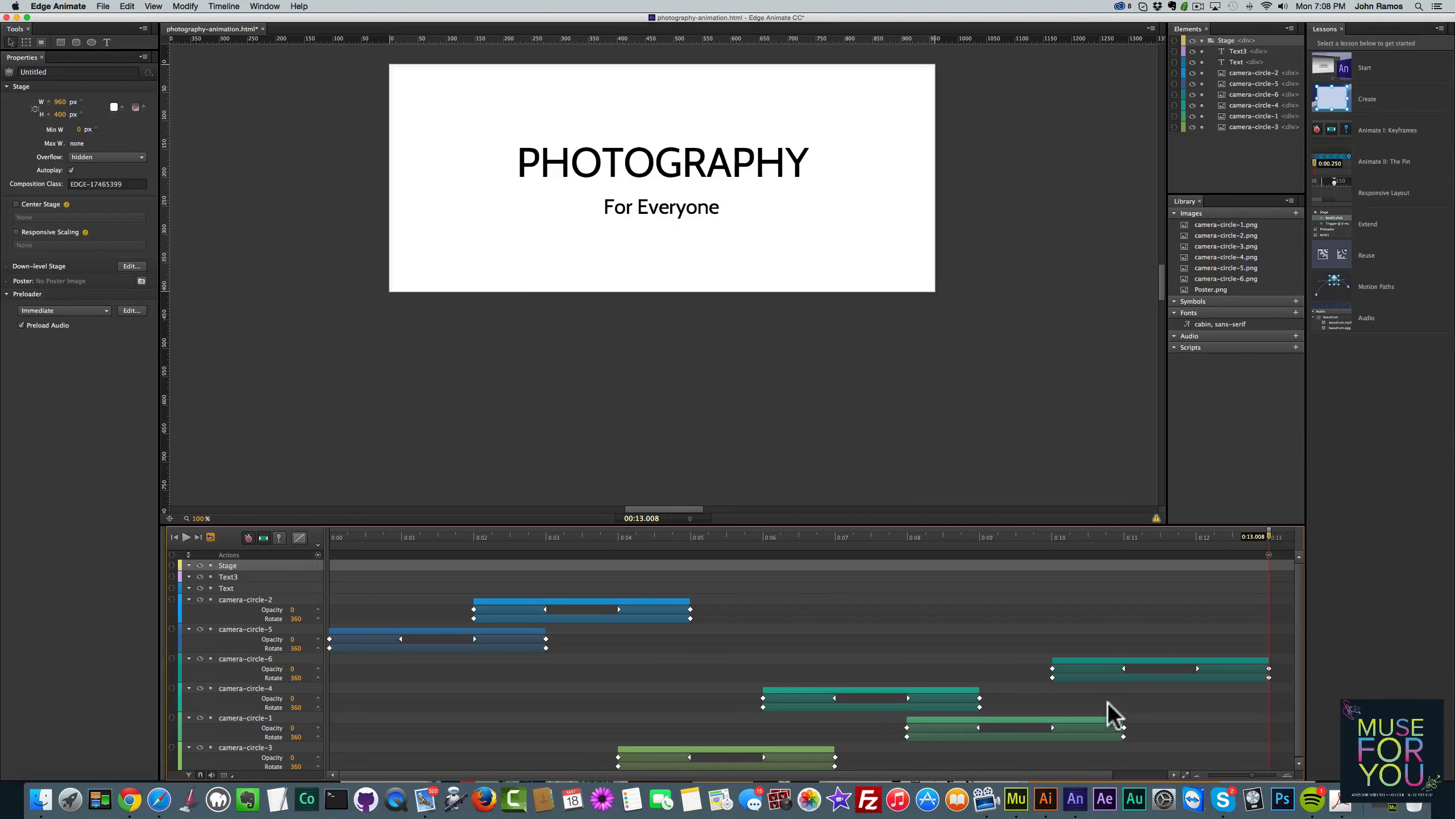
Switch to Adobe Muse, create a new desktop site with the default 960 px page width, and open its Home page
click(1017, 787)
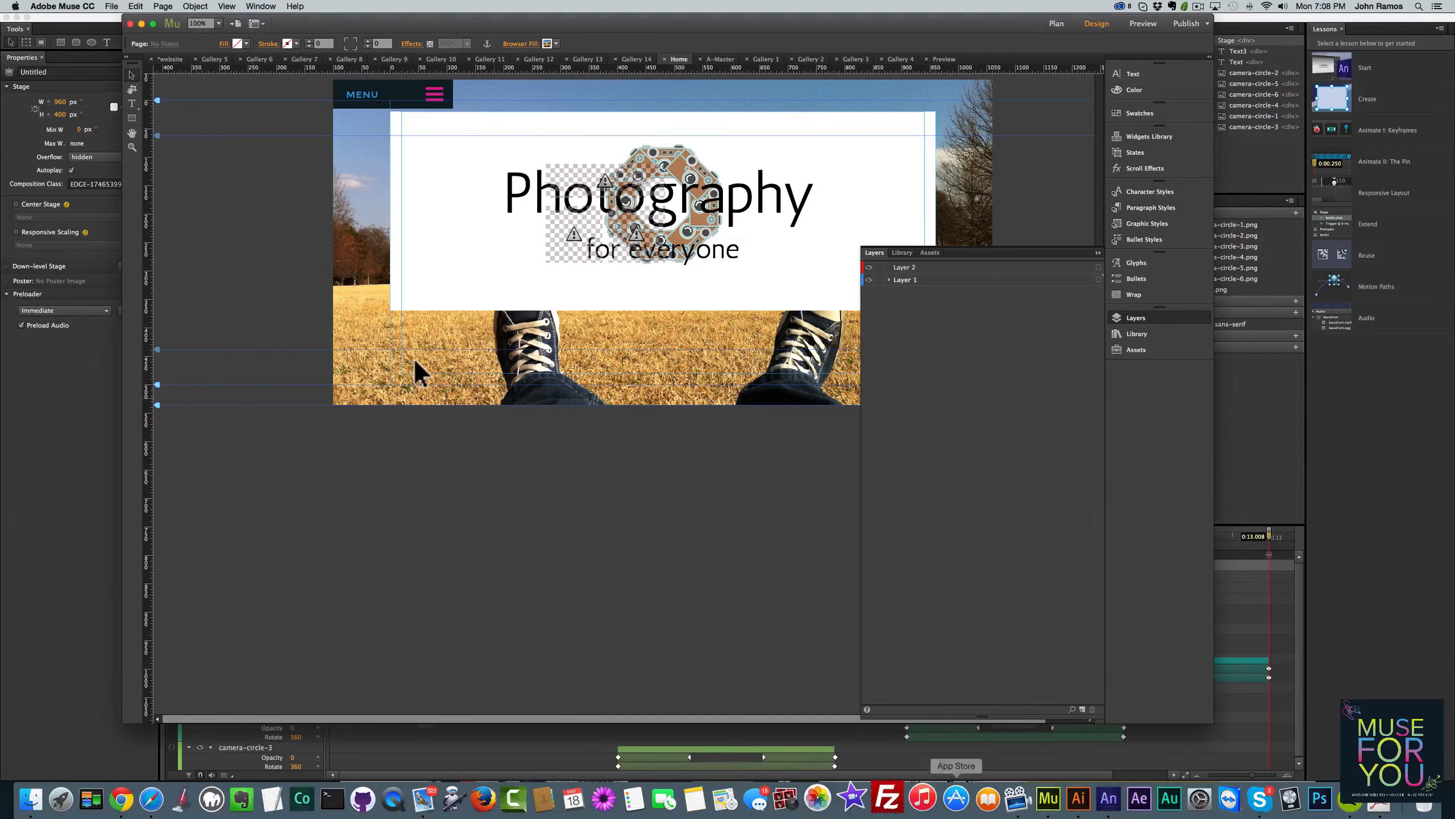
click(113, 6)
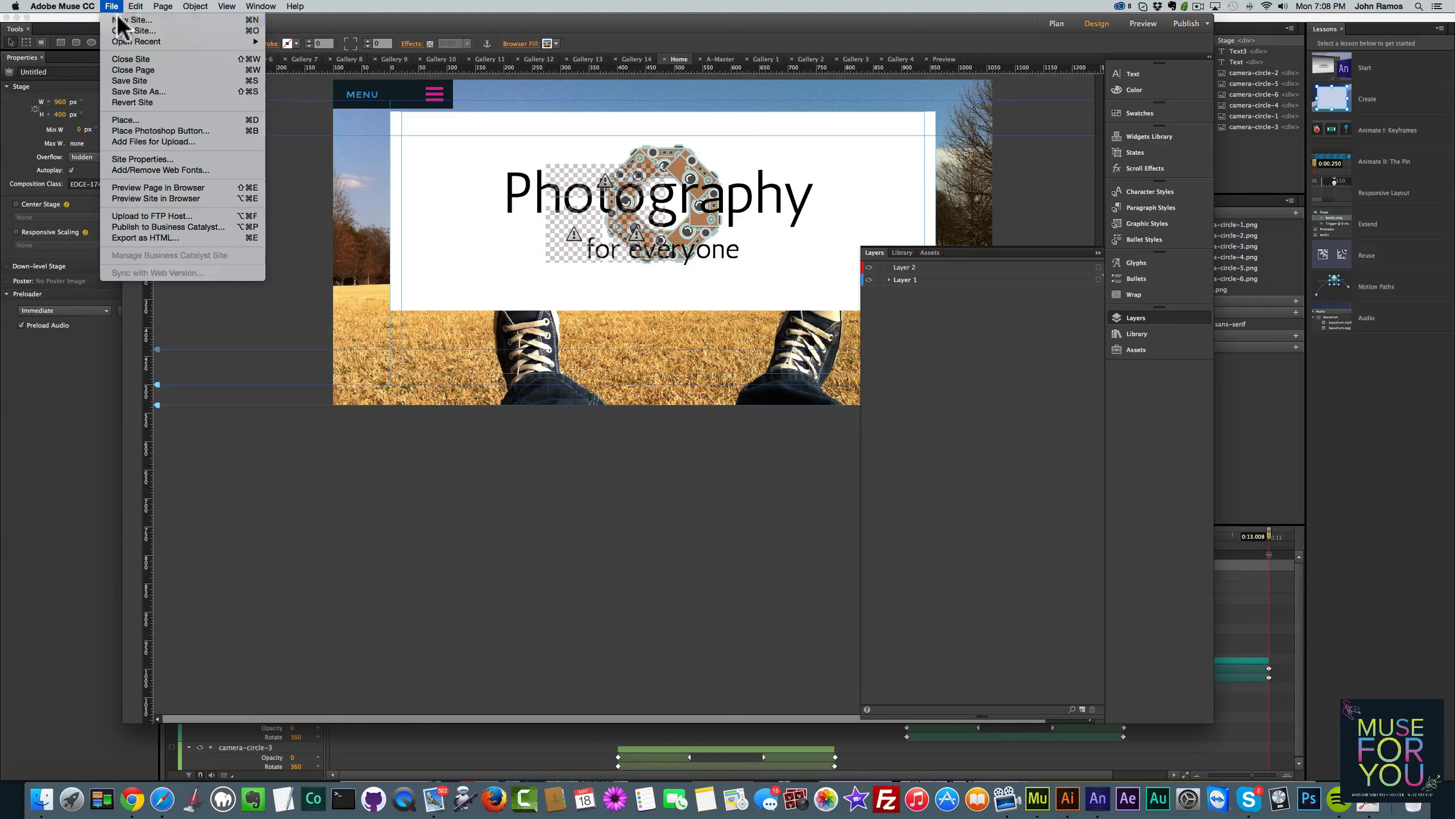
click(132, 17)
click(843, 522)
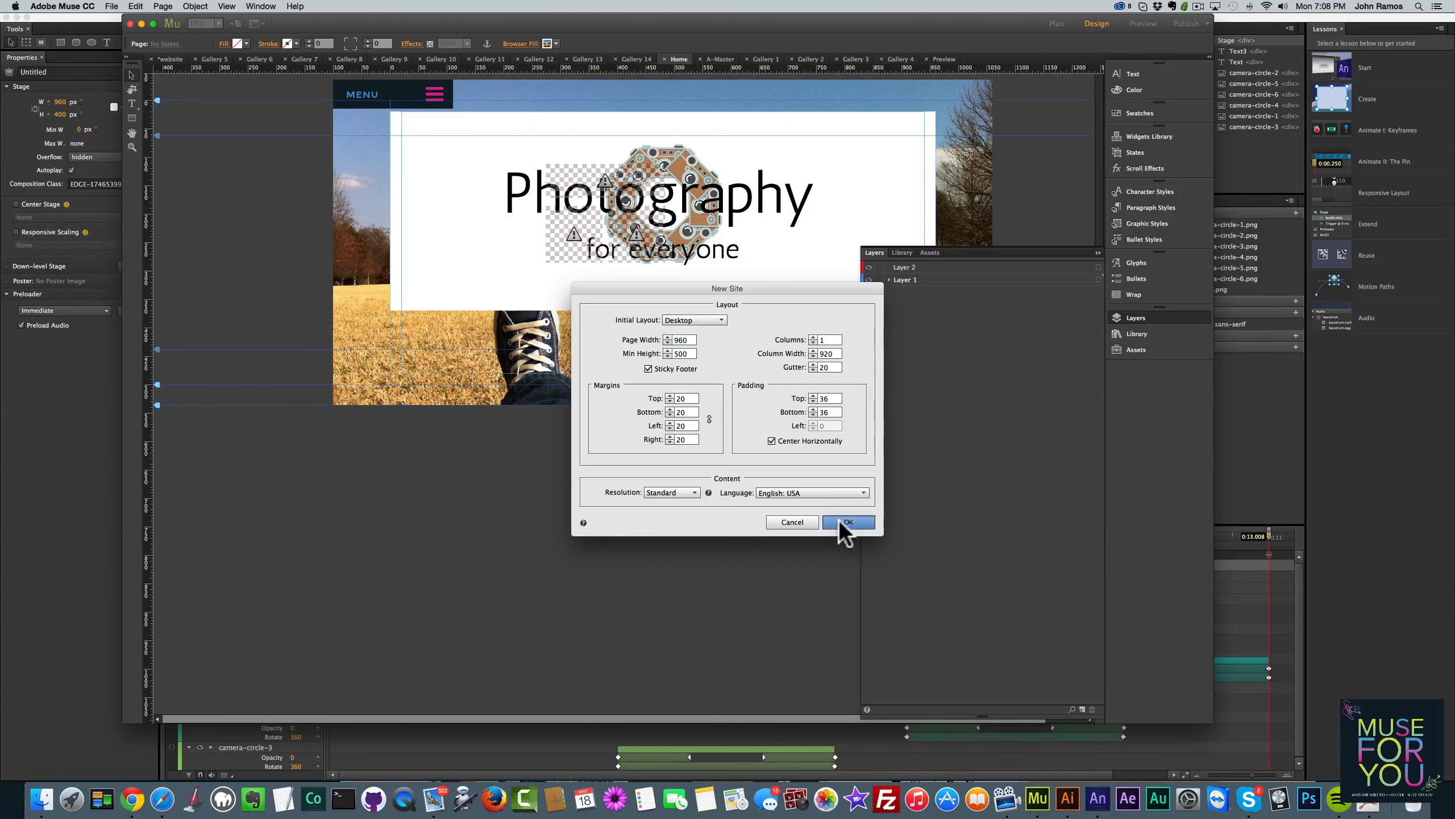
double_click(230, 123)
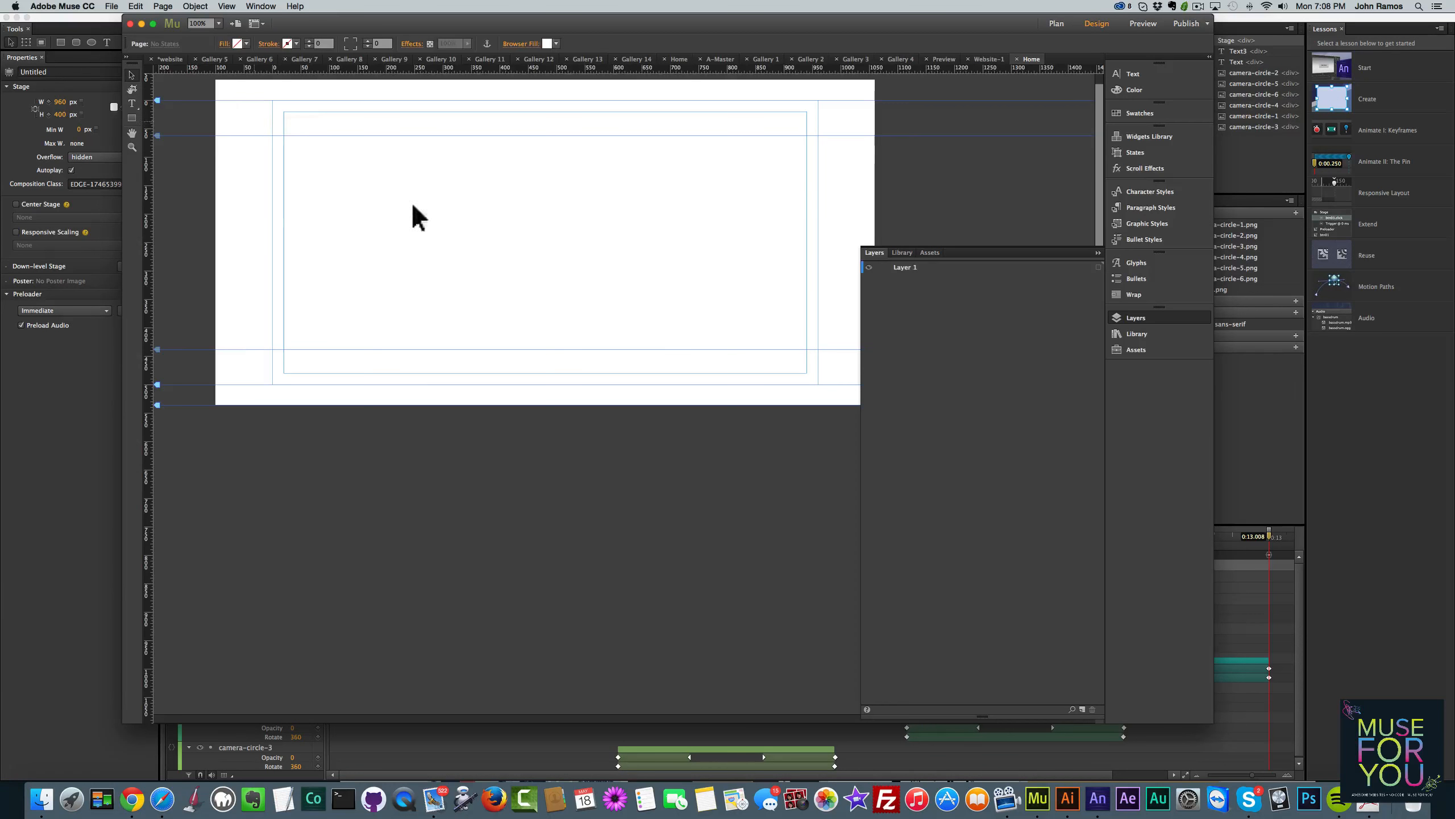
In Finder, browse to the animate_package folder under edge-animate-rebuild/publish and select photography-animation.oam
click(41, 799)
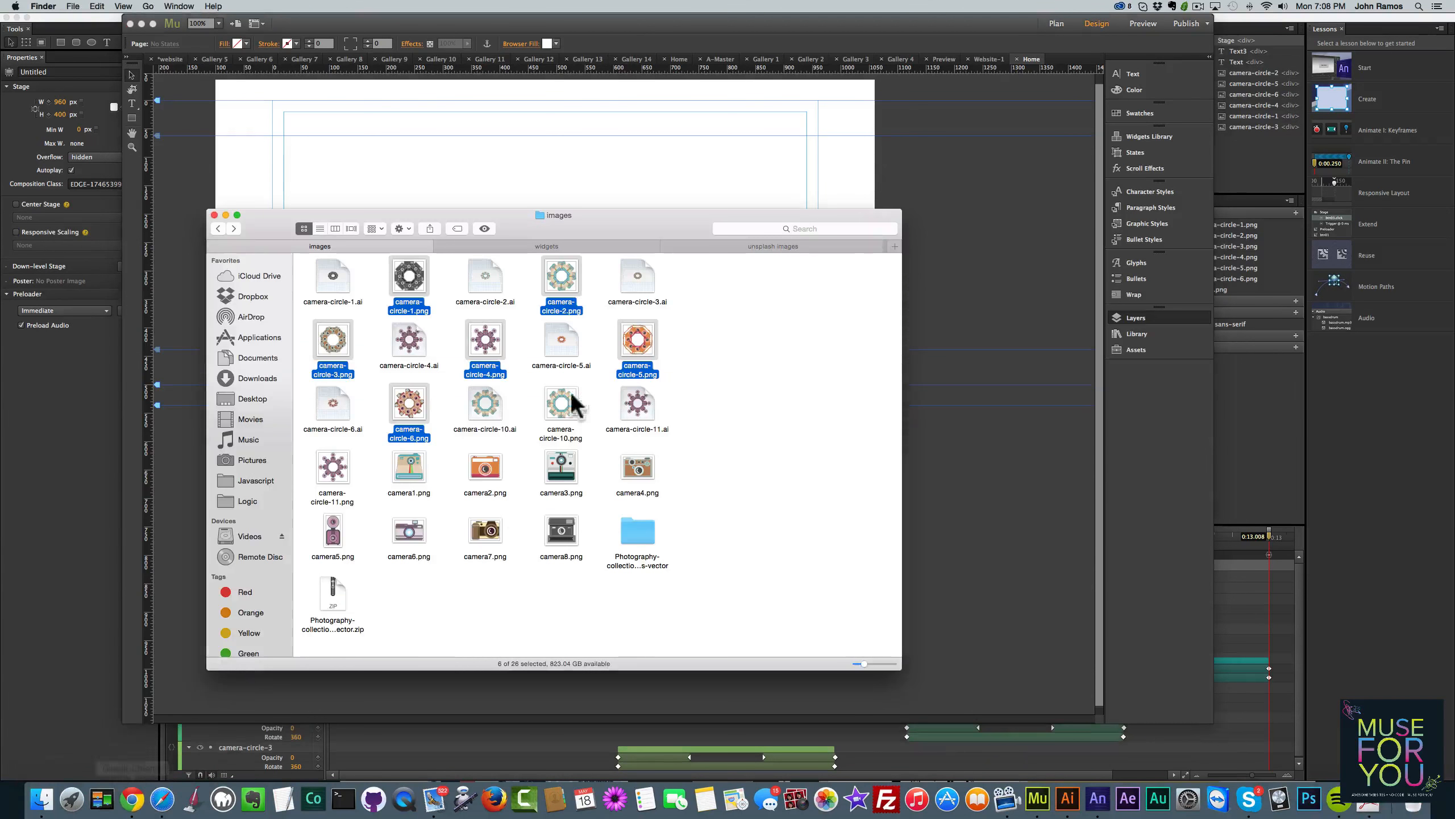
click(217, 228)
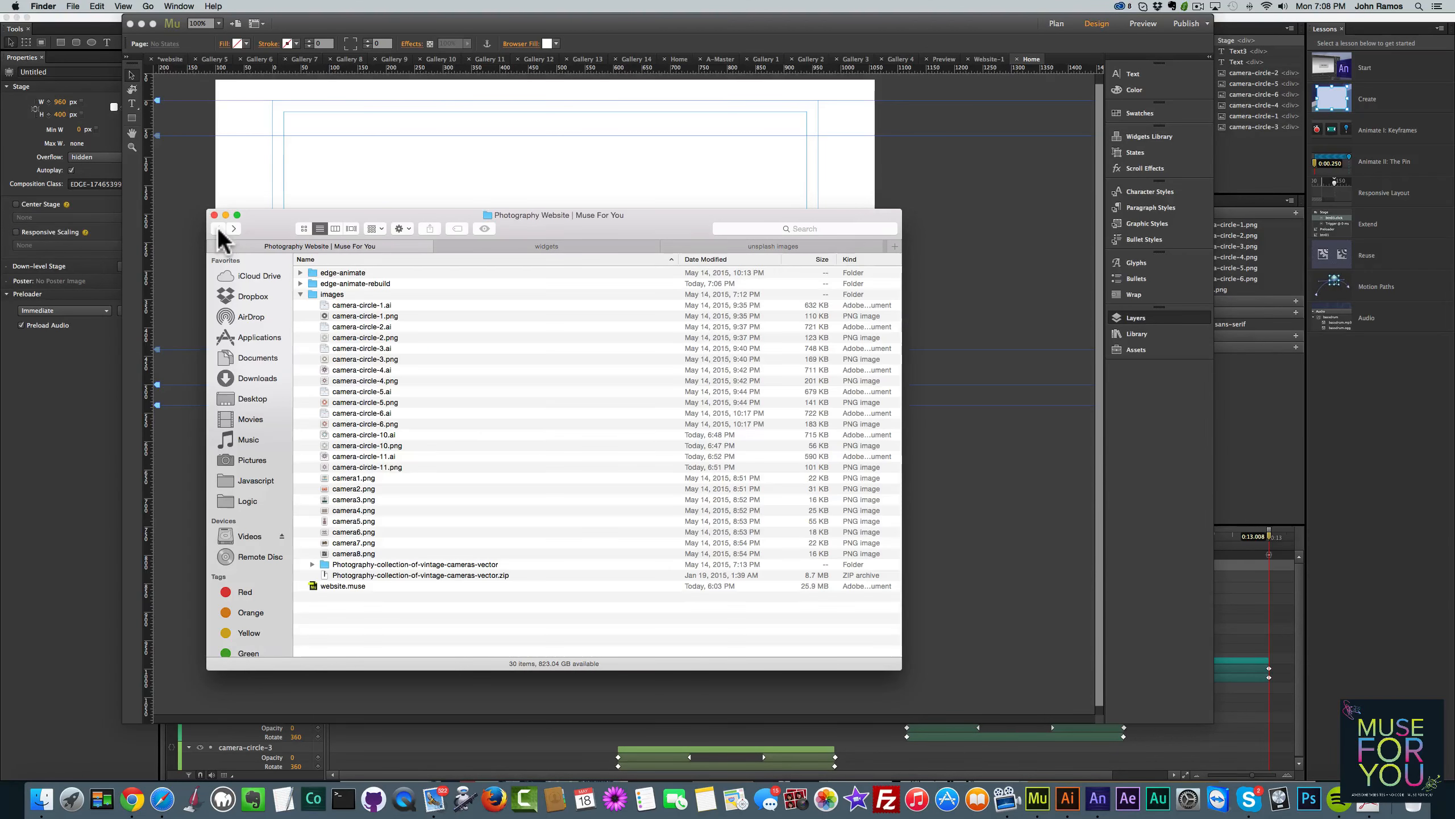
double_click(344, 281)
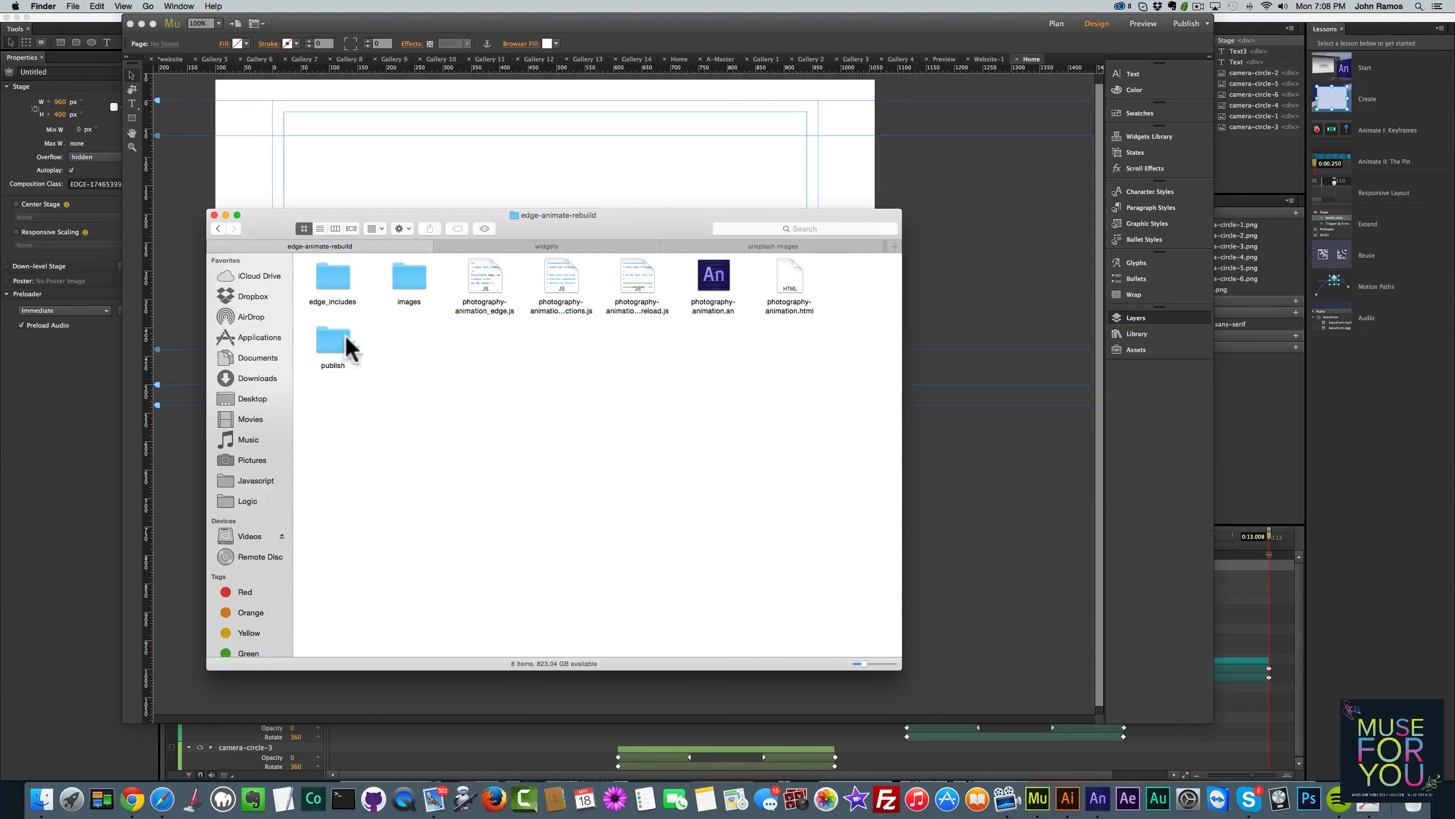
double_click(333, 341)
drag(308, 215, 493, 257)
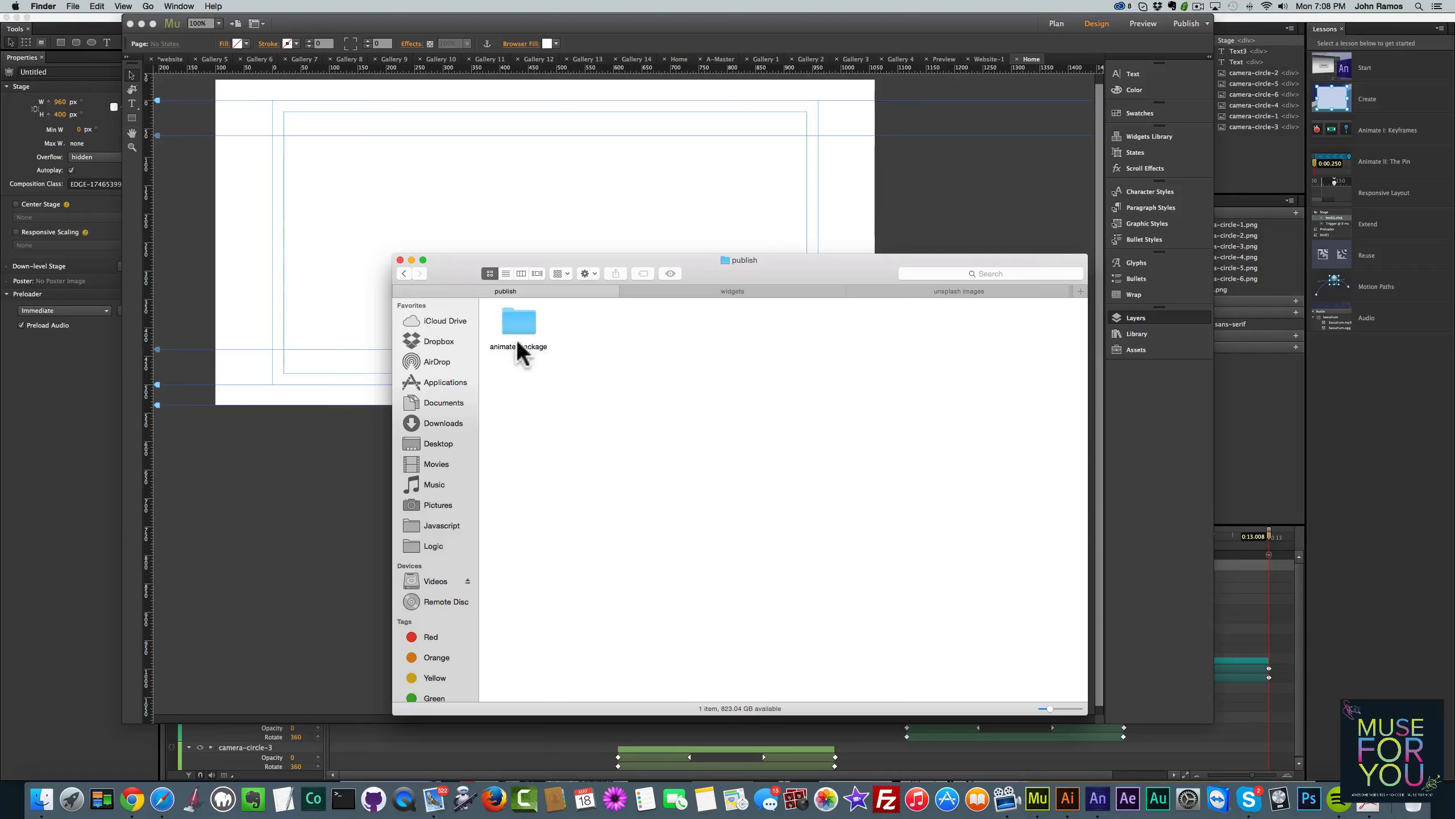
double_click(517, 330)
click(523, 332)
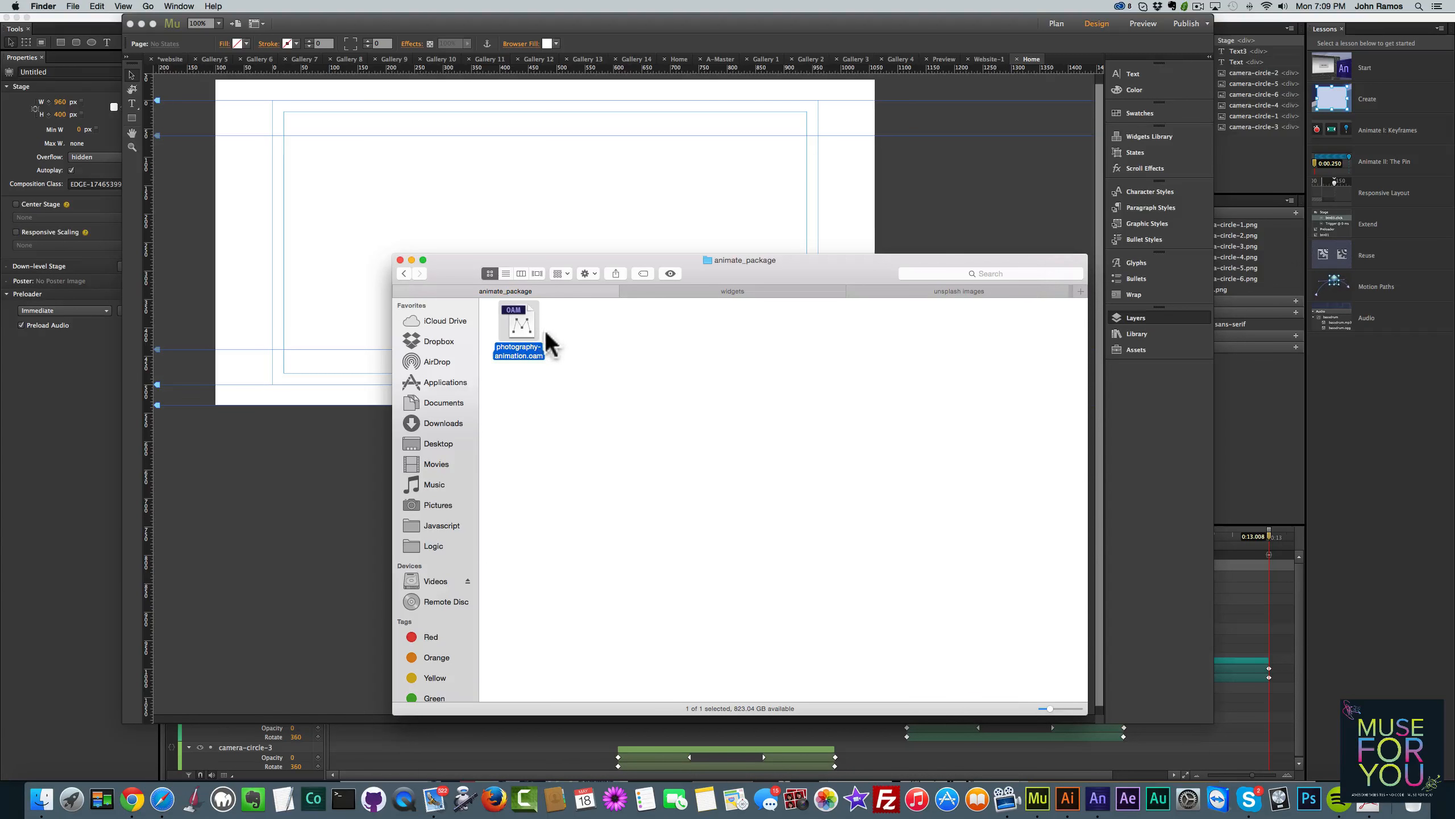
Place photography-animation.oam on the Muse Home page and move it so it is centred horizontally near the page's upper edge
drag(518, 333, 403, 178)
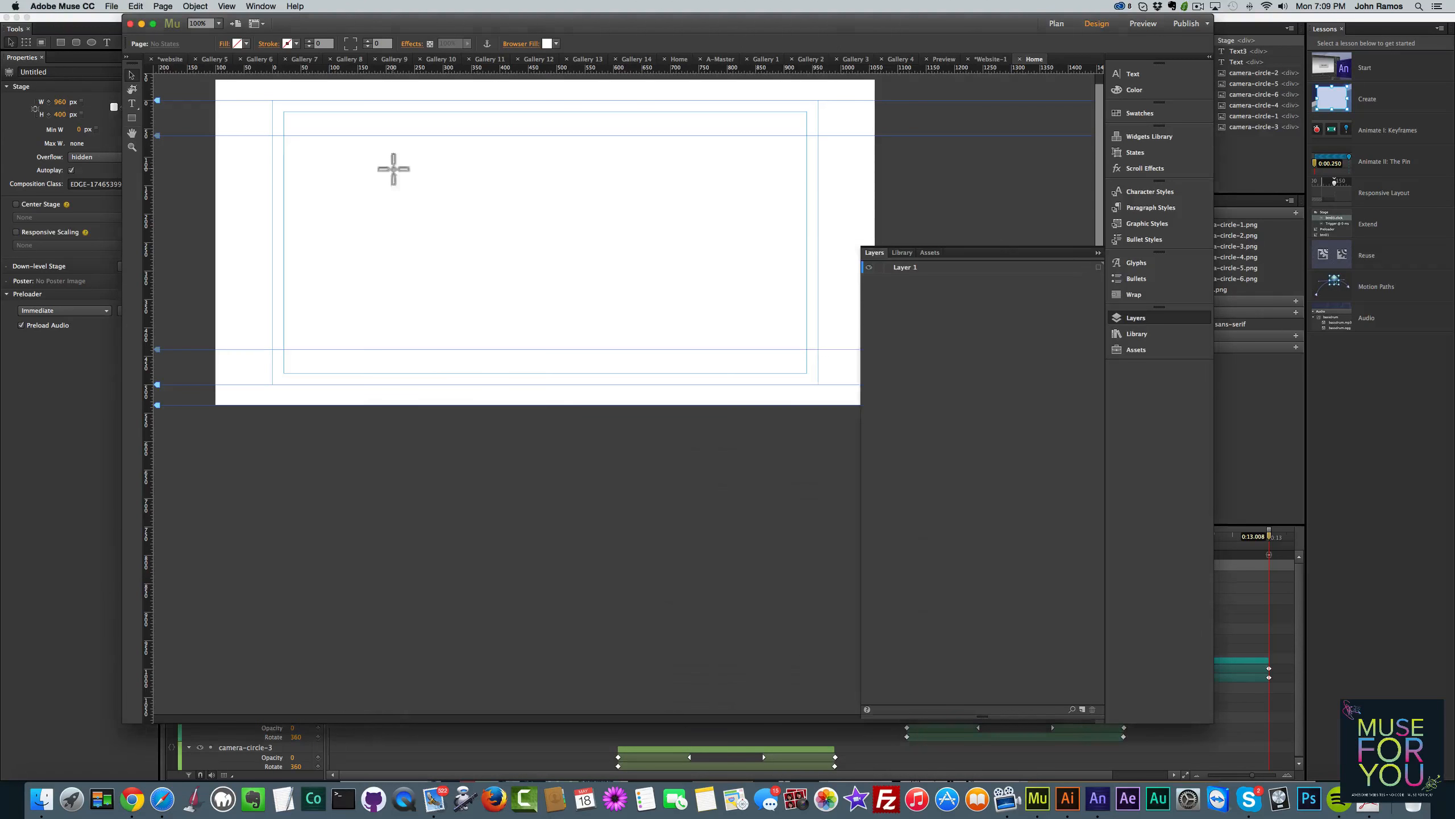
click(393, 168)
drag(655, 296, 543, 232)
Deselect the placed animation, preview the page in the browser to check how it plays, and return to Muse
click(587, 376)
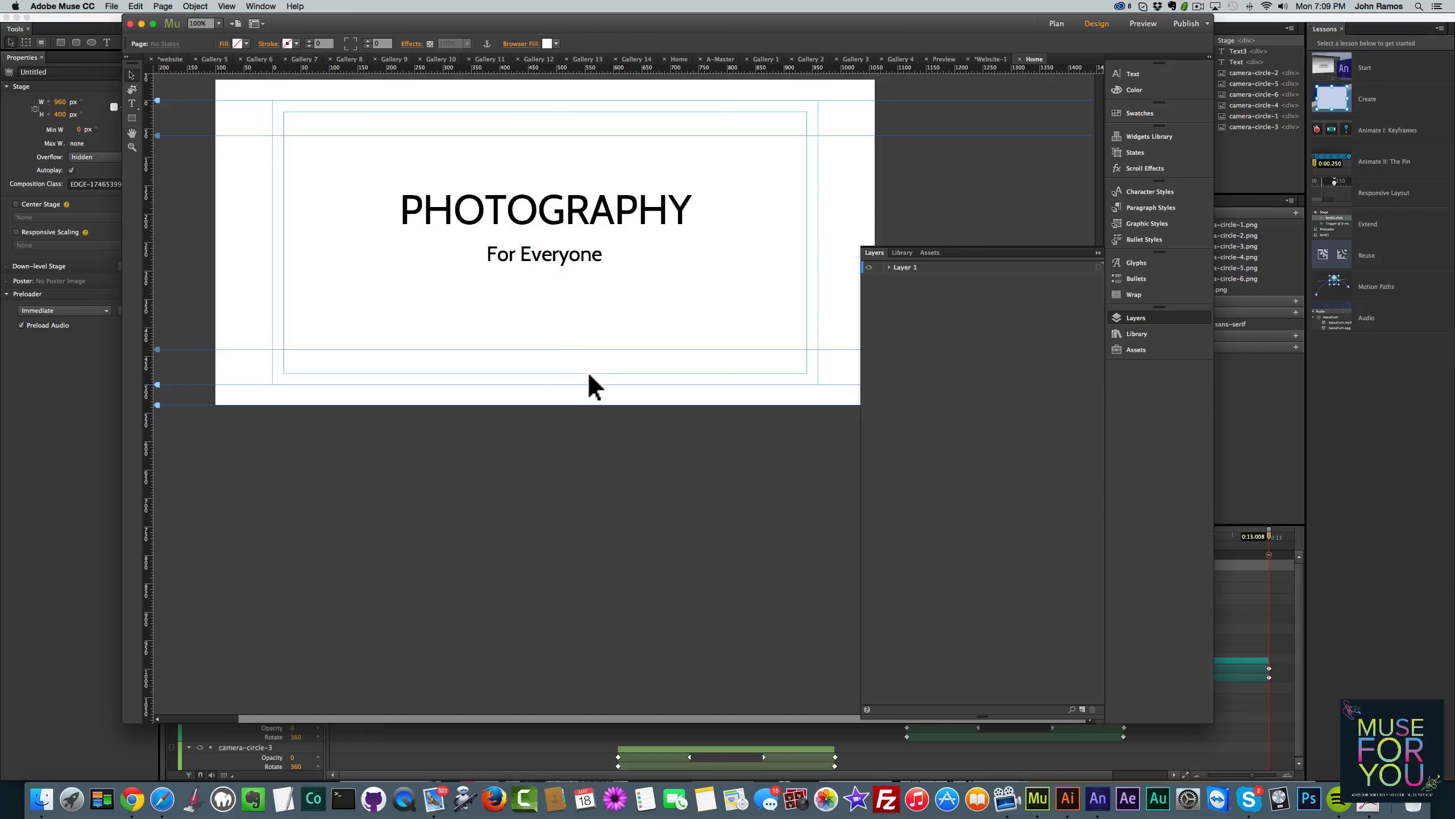
key(shift+super+e)
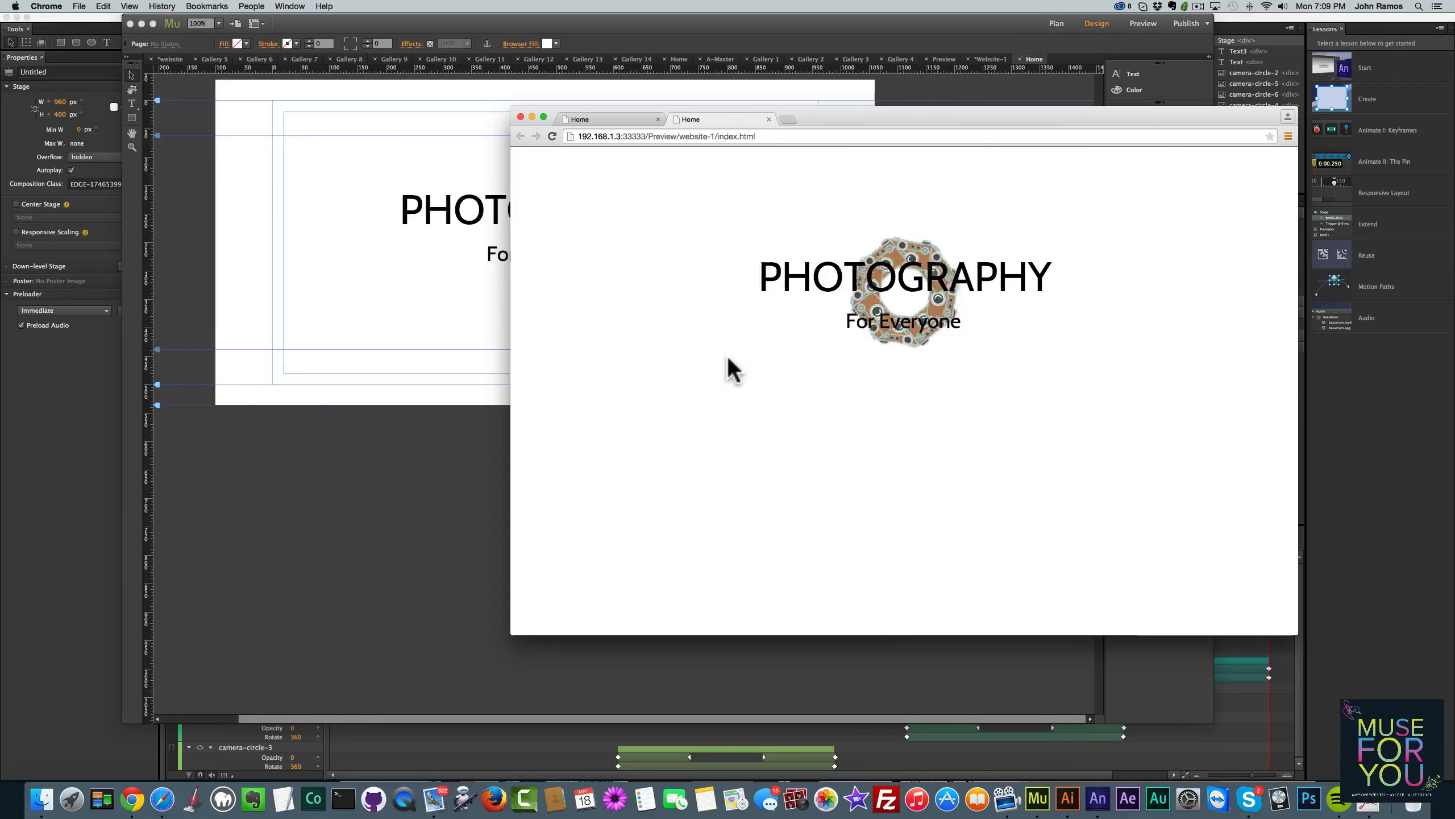
click(264, 221)
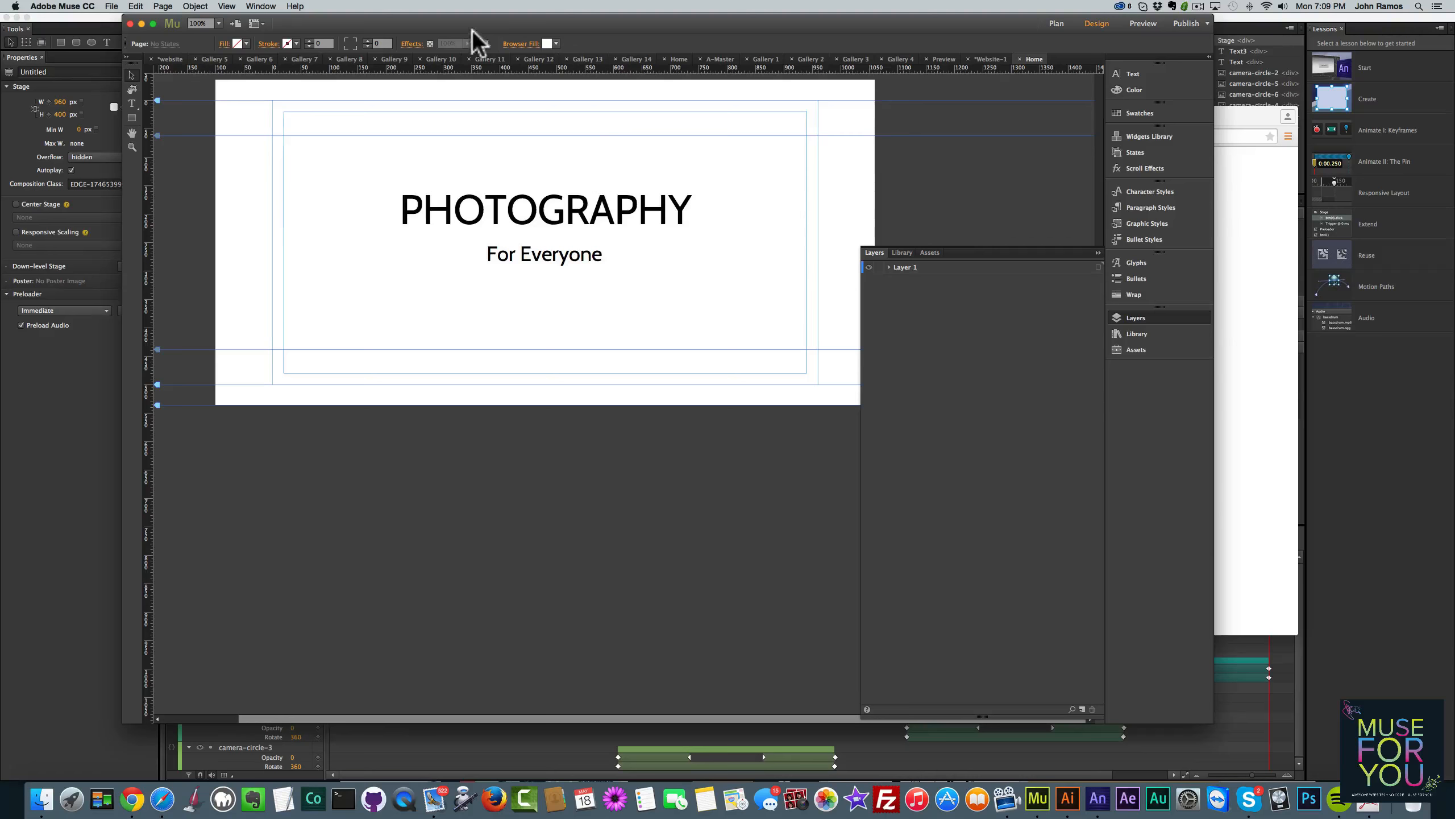
Set converse-fields.jpg from the unsplash images folder as the browser fill image of the Home page
click(524, 48)
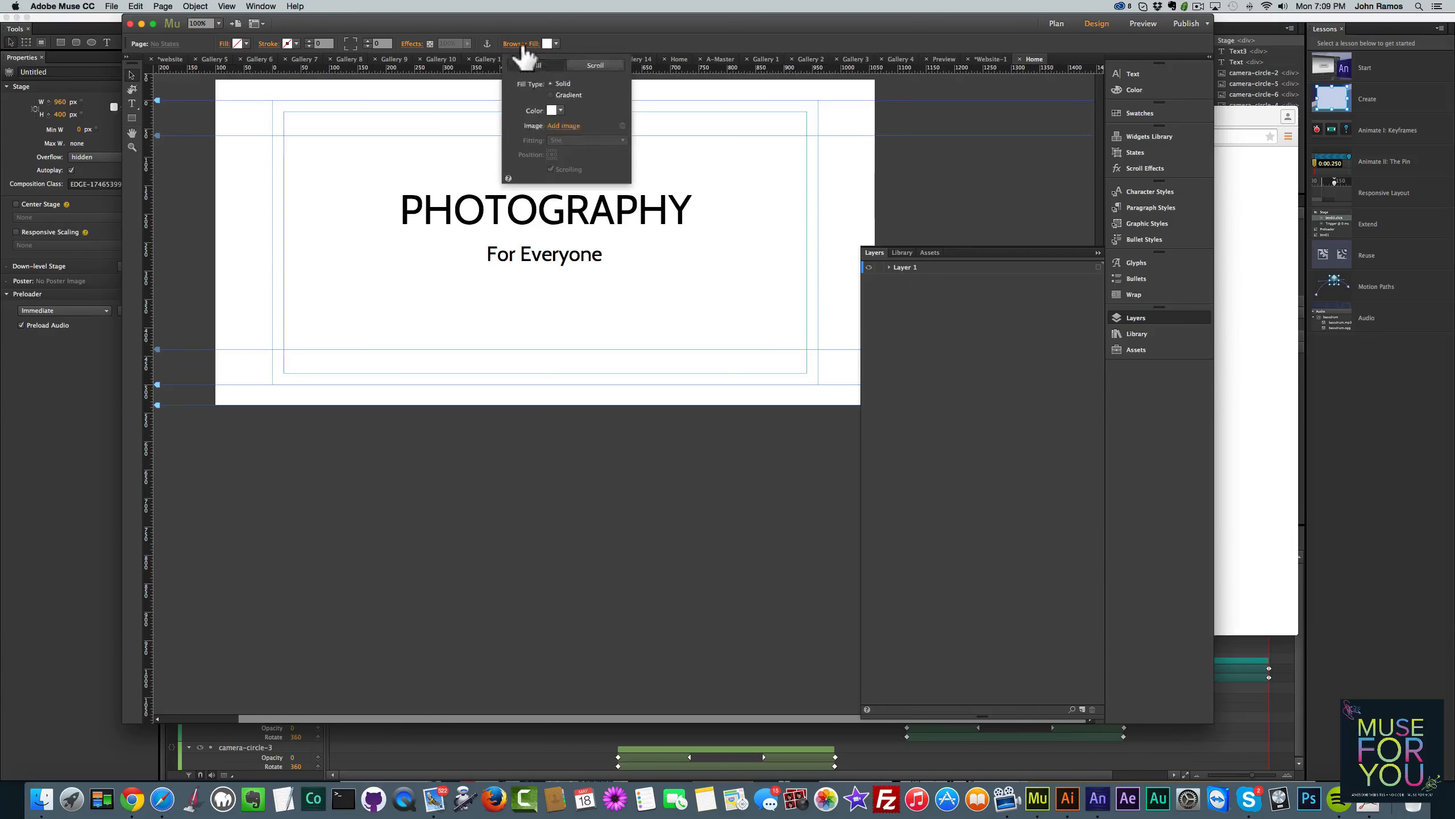
click(562, 125)
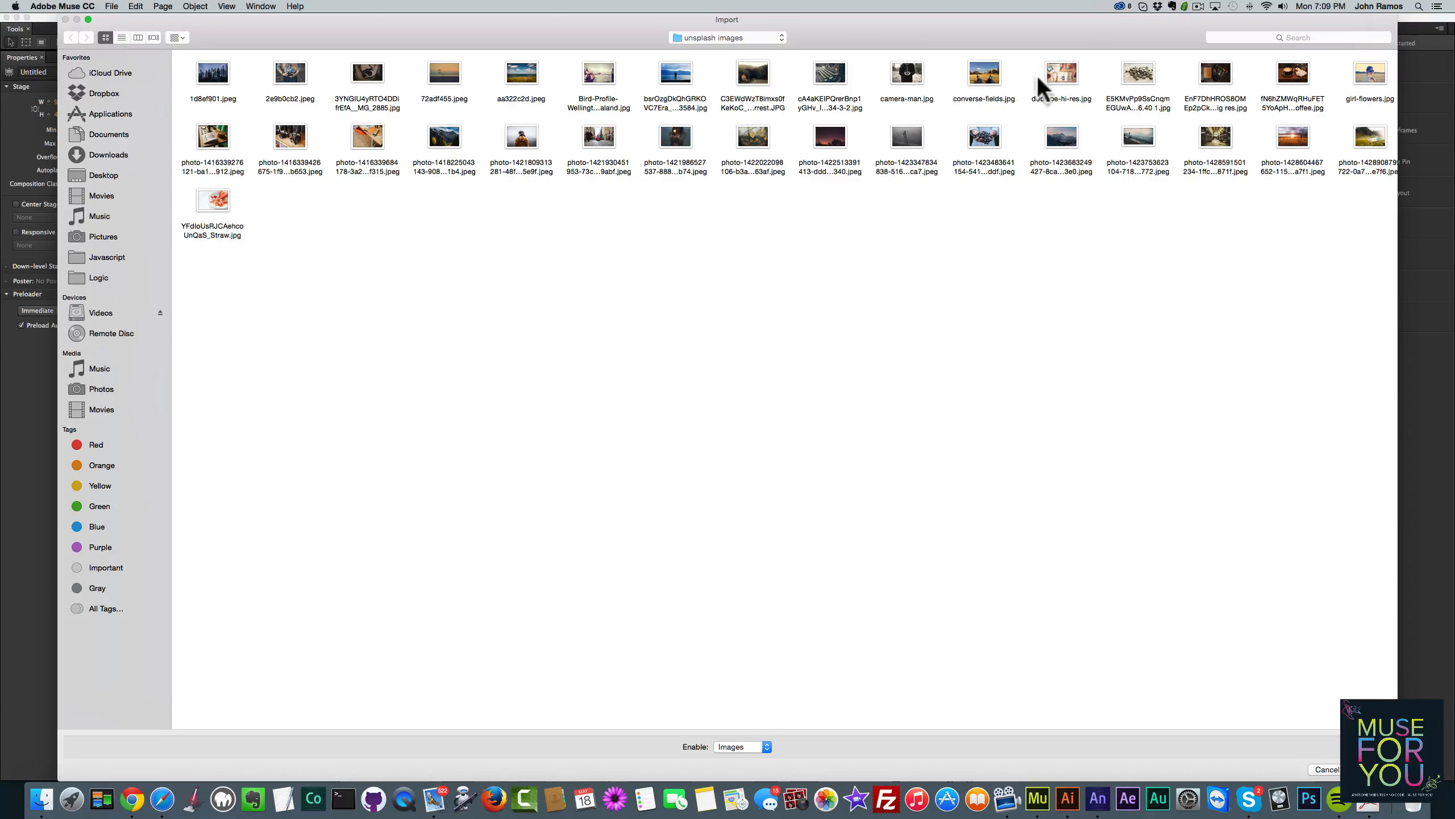
double_click(972, 81)
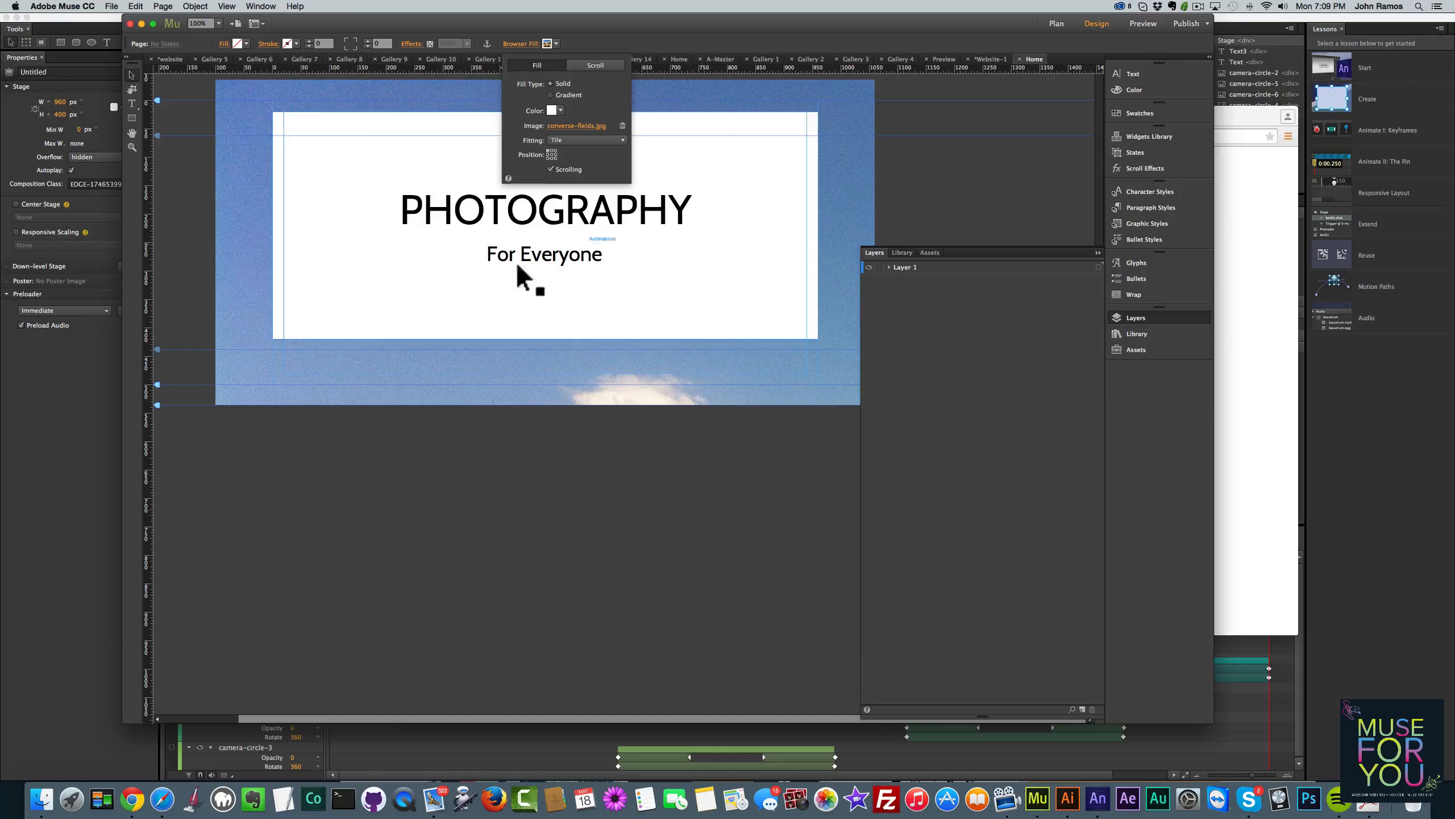
Place the Mosaic Gallery widget from the MT – Gallery – Mosaic Gallery (11.2) library folder below the animation on the Home page
click(262, 271)
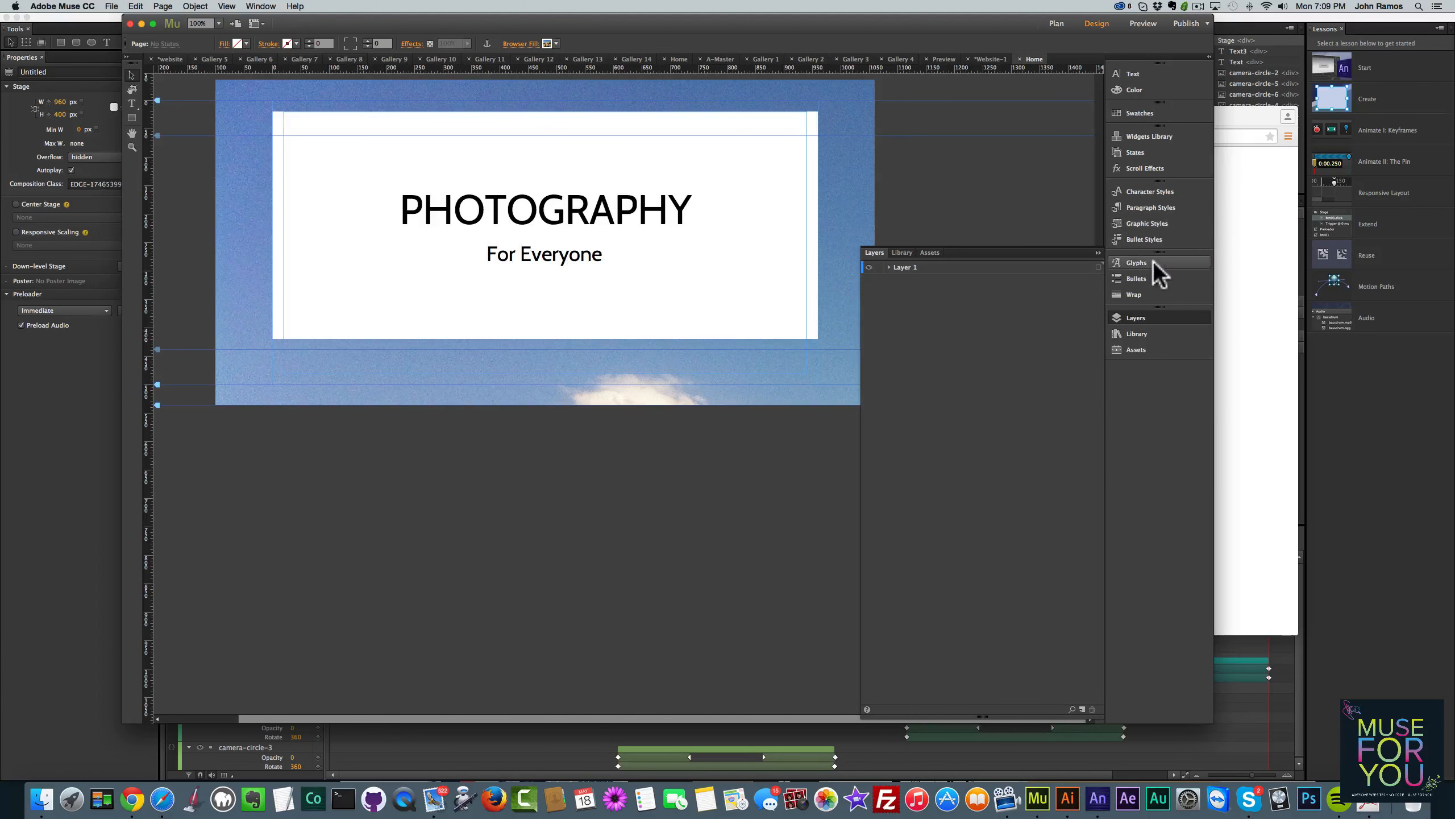
click(1132, 332)
click(900, 433)
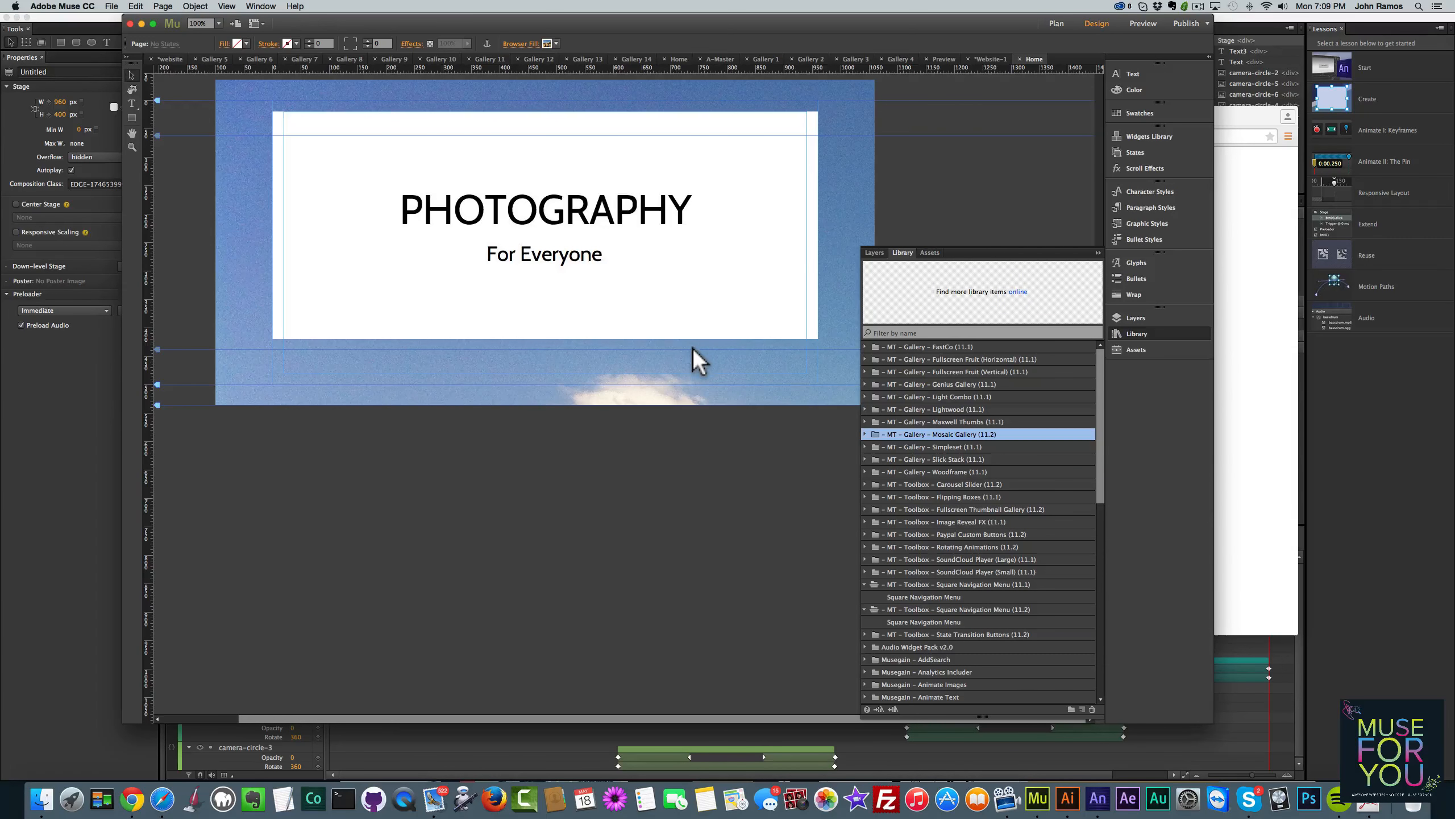
click(865, 434)
click(910, 447)
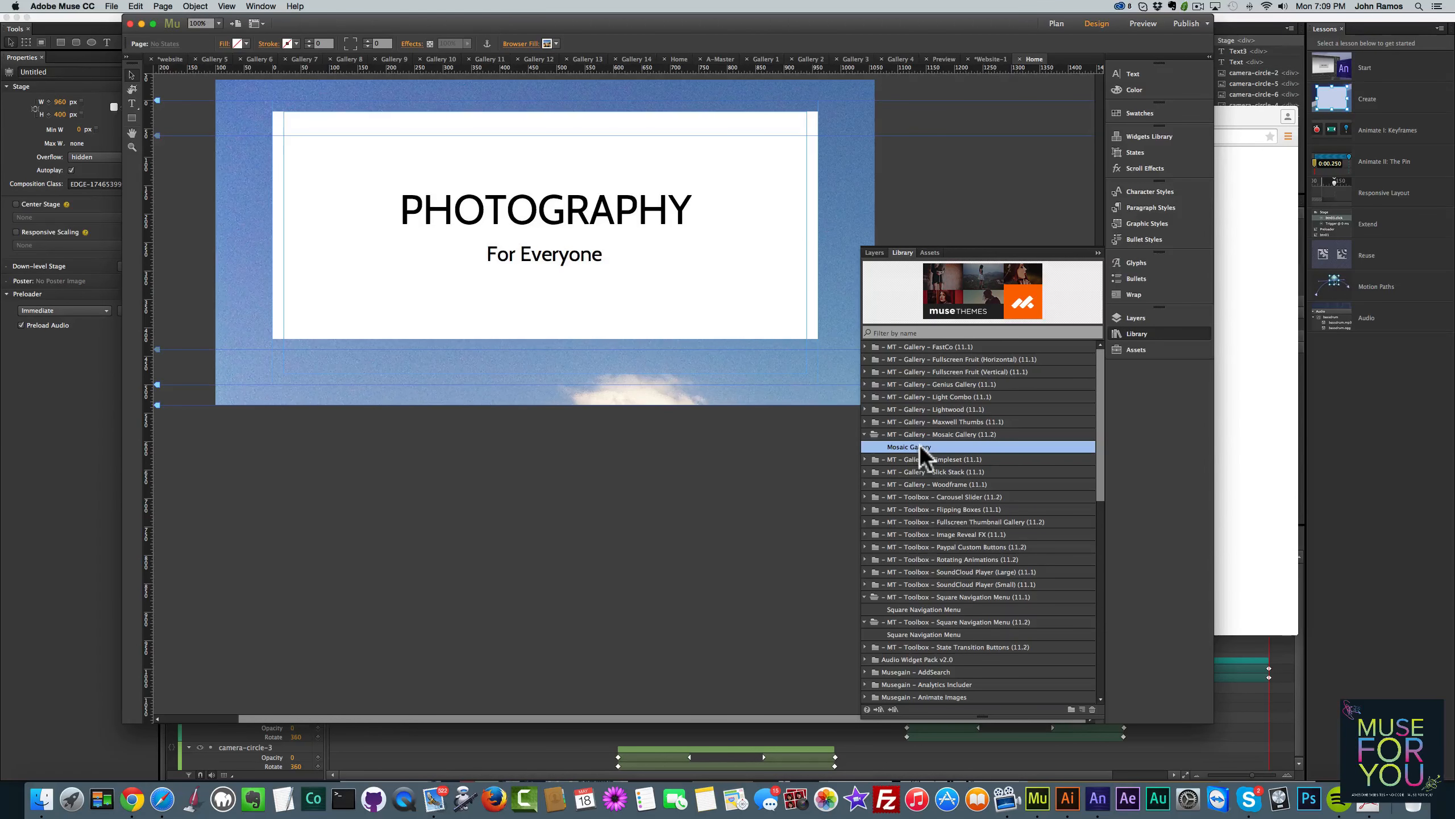
drag(919, 444, 527, 326)
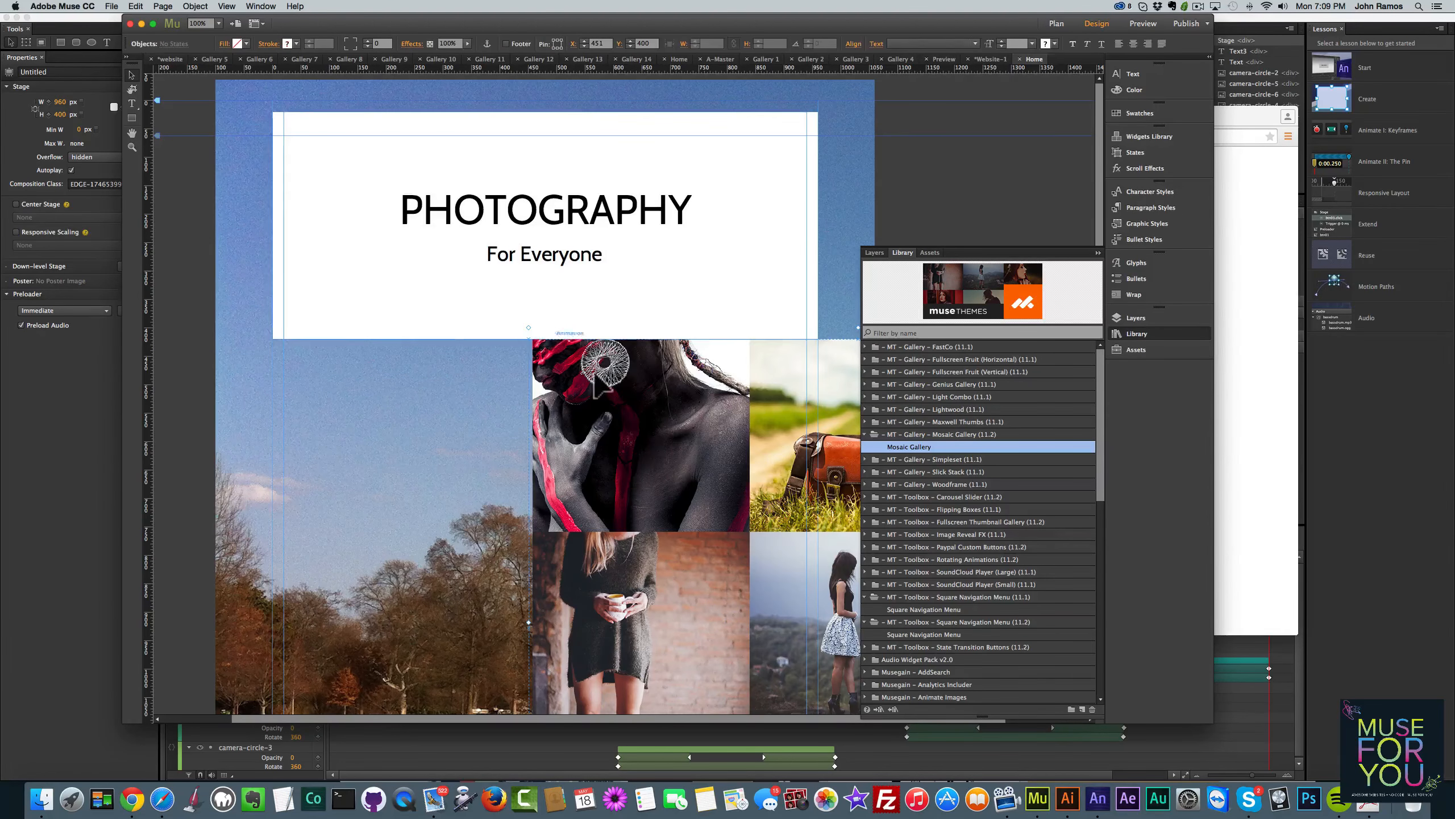
Move the mosaic gallery so it is centred horizontally with a small gap beneath the animation, and deselect it
drag(651, 381, 348, 421)
scroll(395, 420, down, 2)
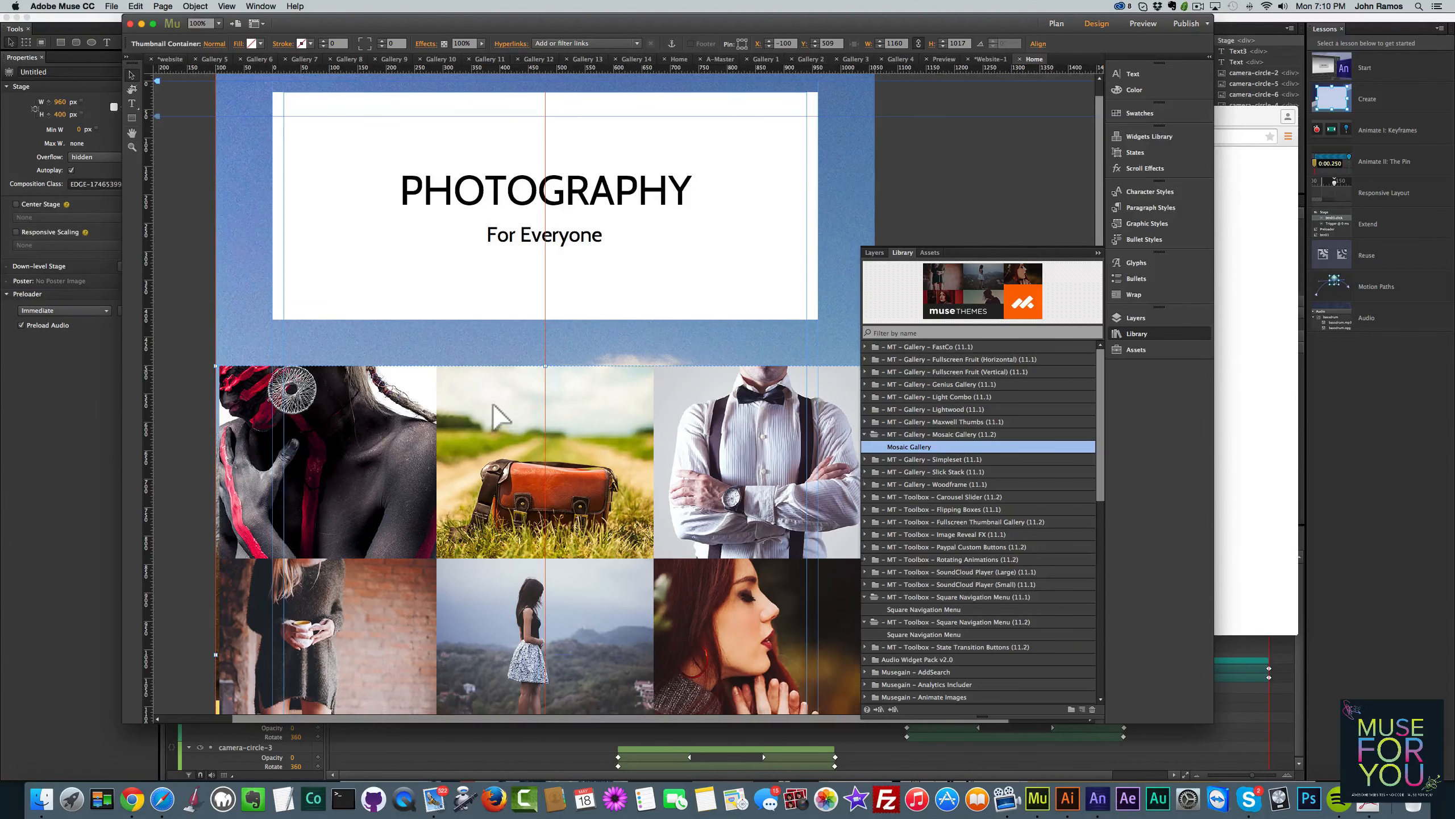
drag(488, 412, 492, 401)
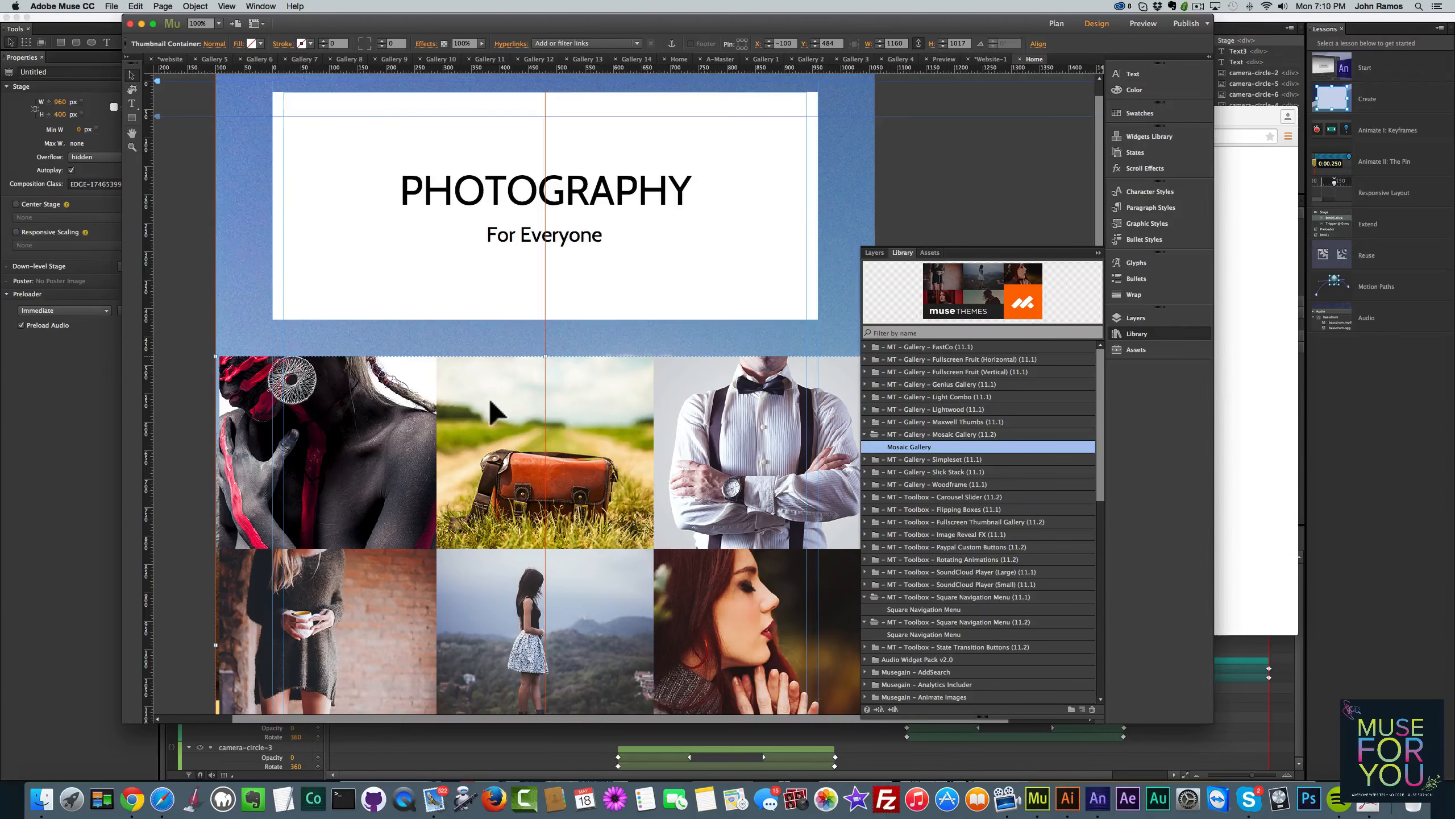
click(1098, 253)
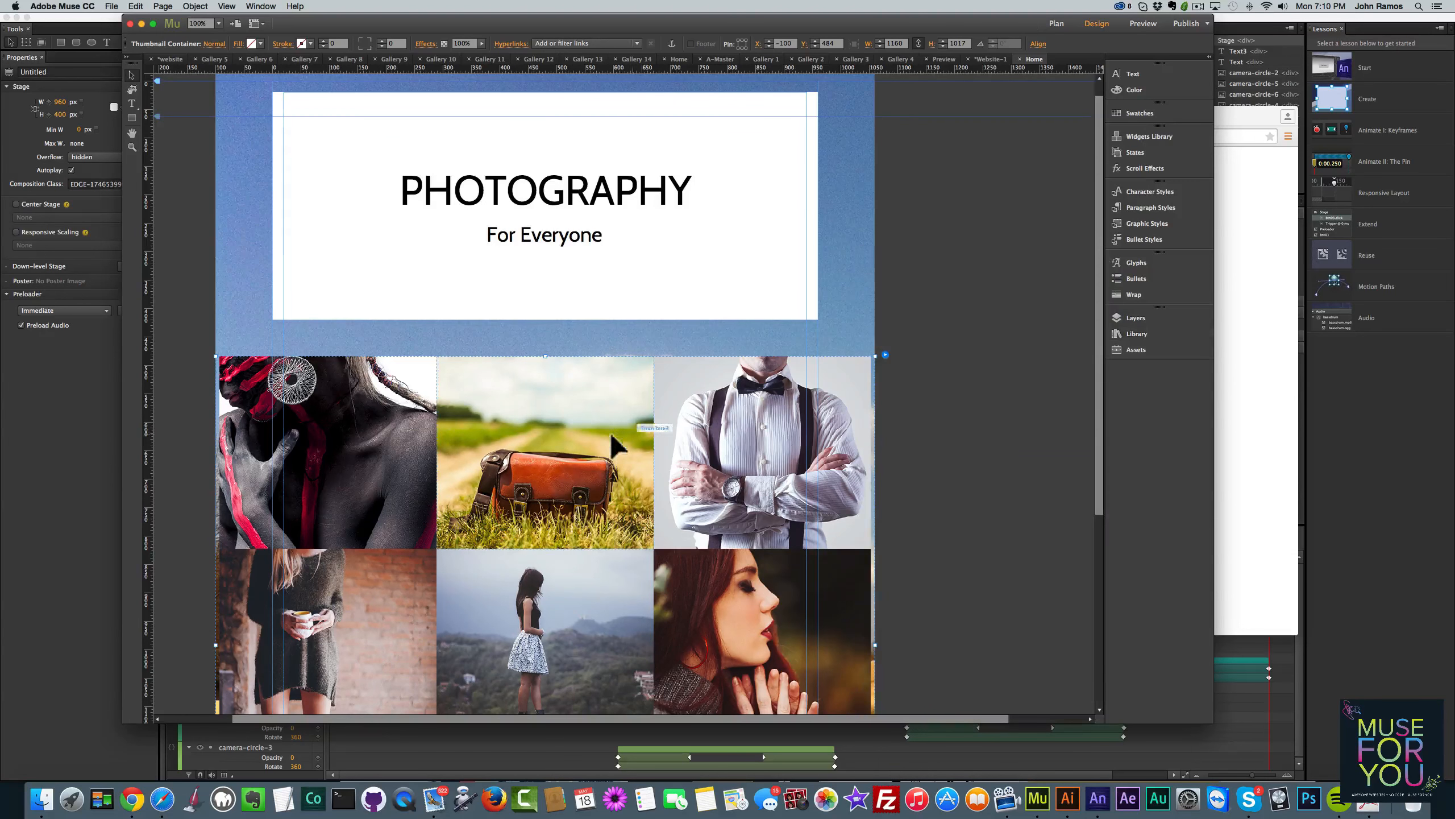
drag(560, 429, 554, 426)
click(888, 440)
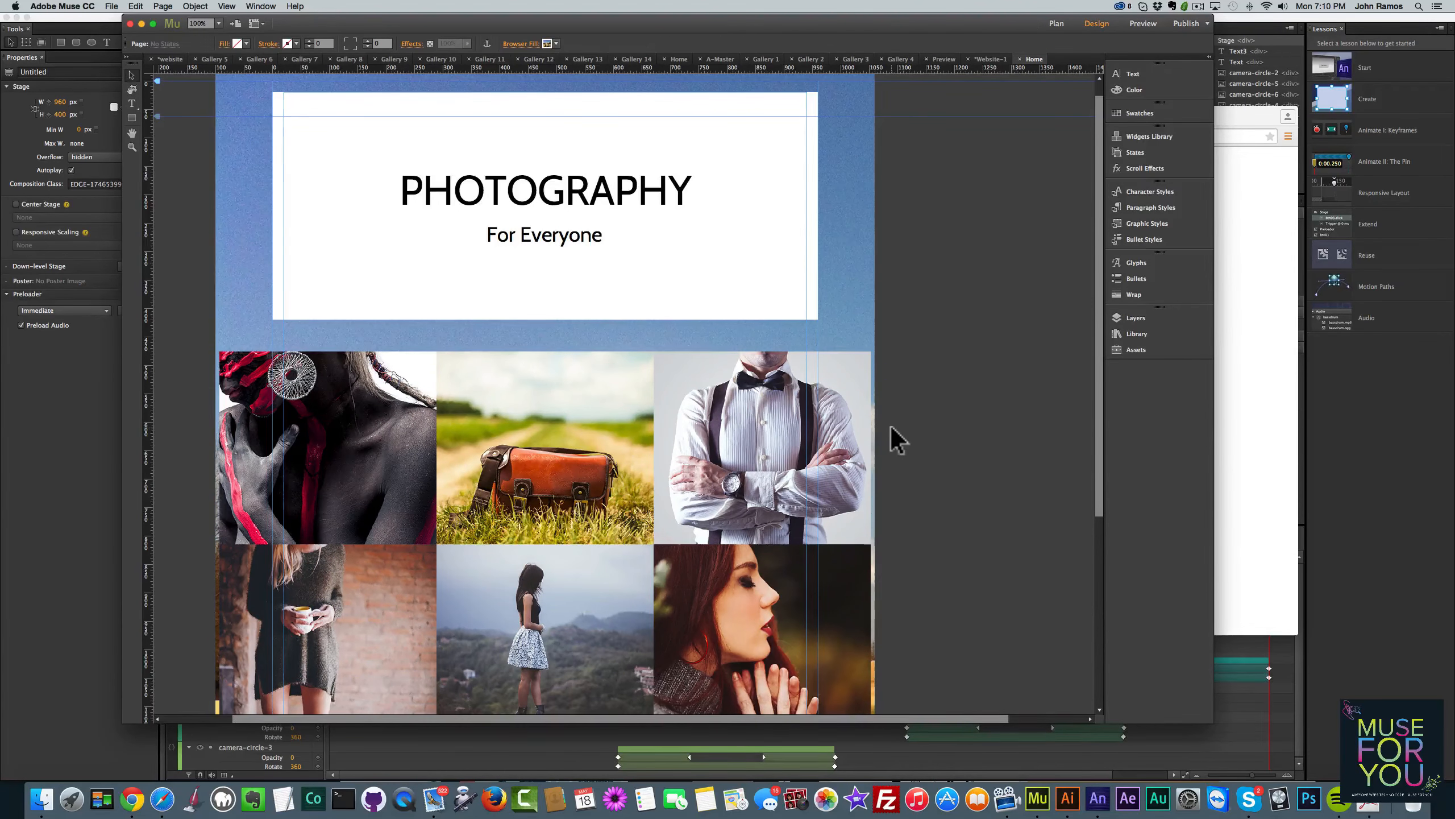
Preview the Home page in the browser and check how the animation and gallery look over the background image
key(super+shift+e)
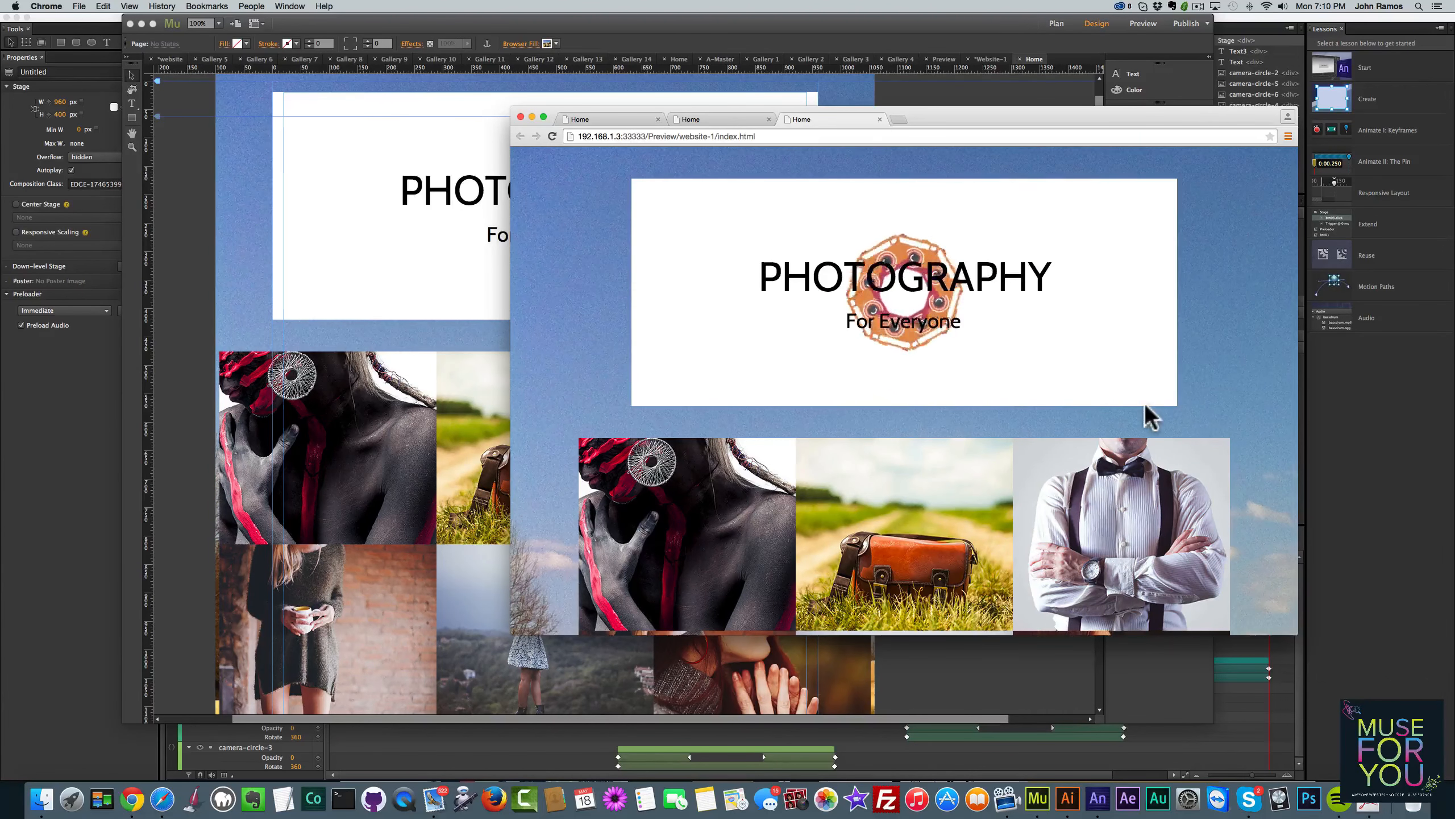
scroll(1144, 403, down, 5)
scroll(1149, 416, up, 4)
scroll(1149, 416, up, 1)
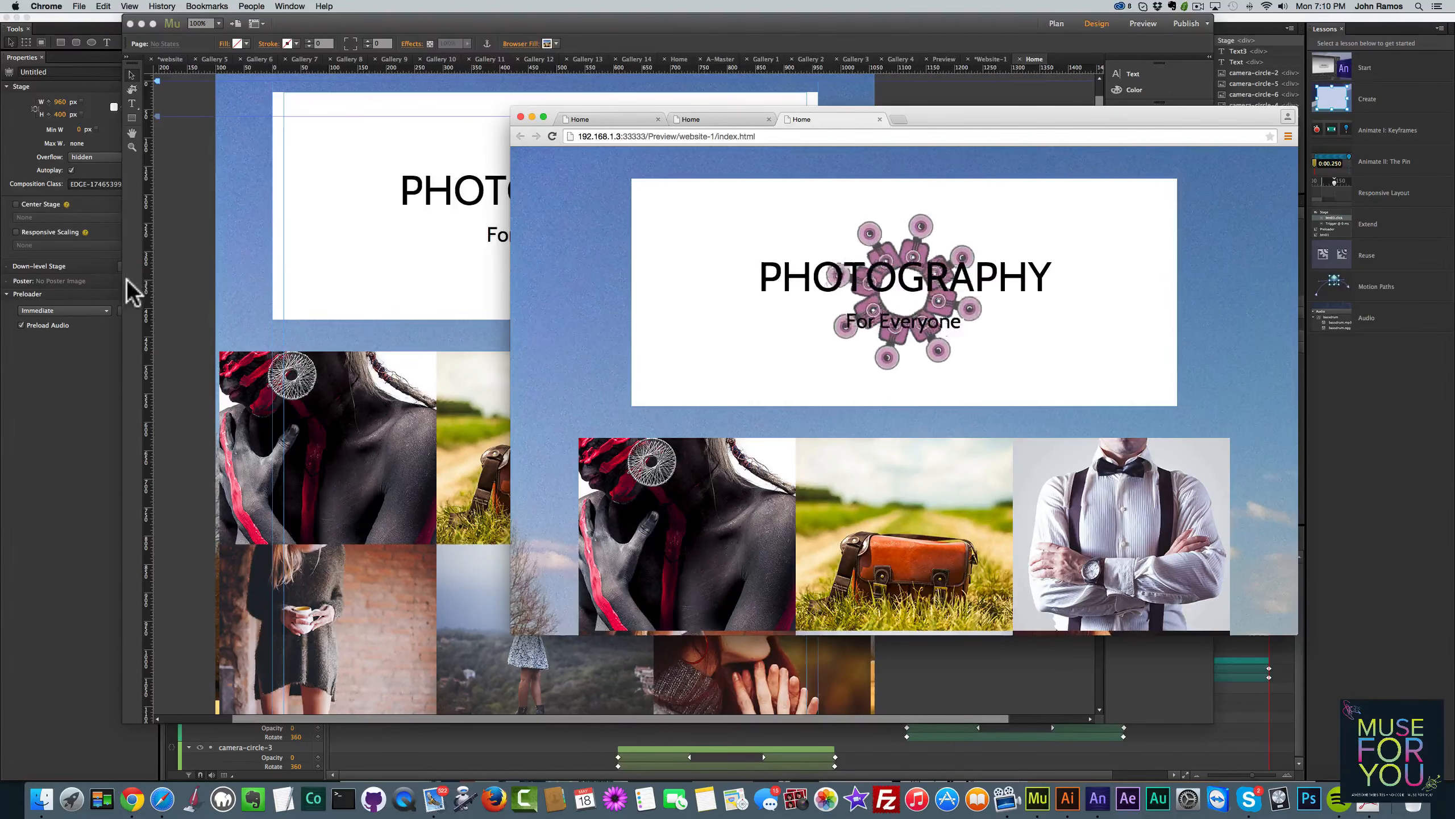
Switch to Edge Animate and make the stage's background colour fully transparent, rgba(255,255,255,0.00)
click(71, 414)
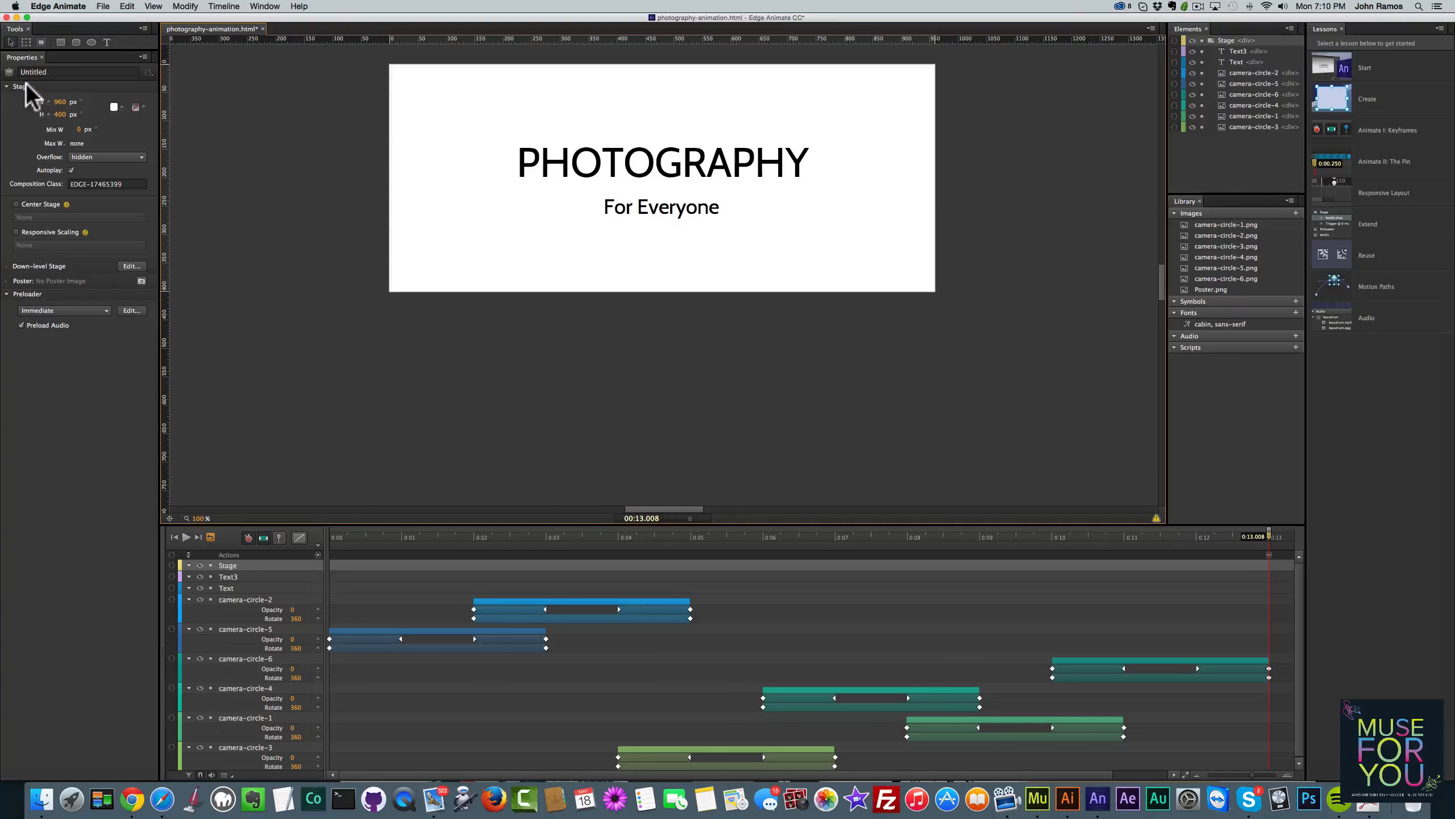
click(113, 107)
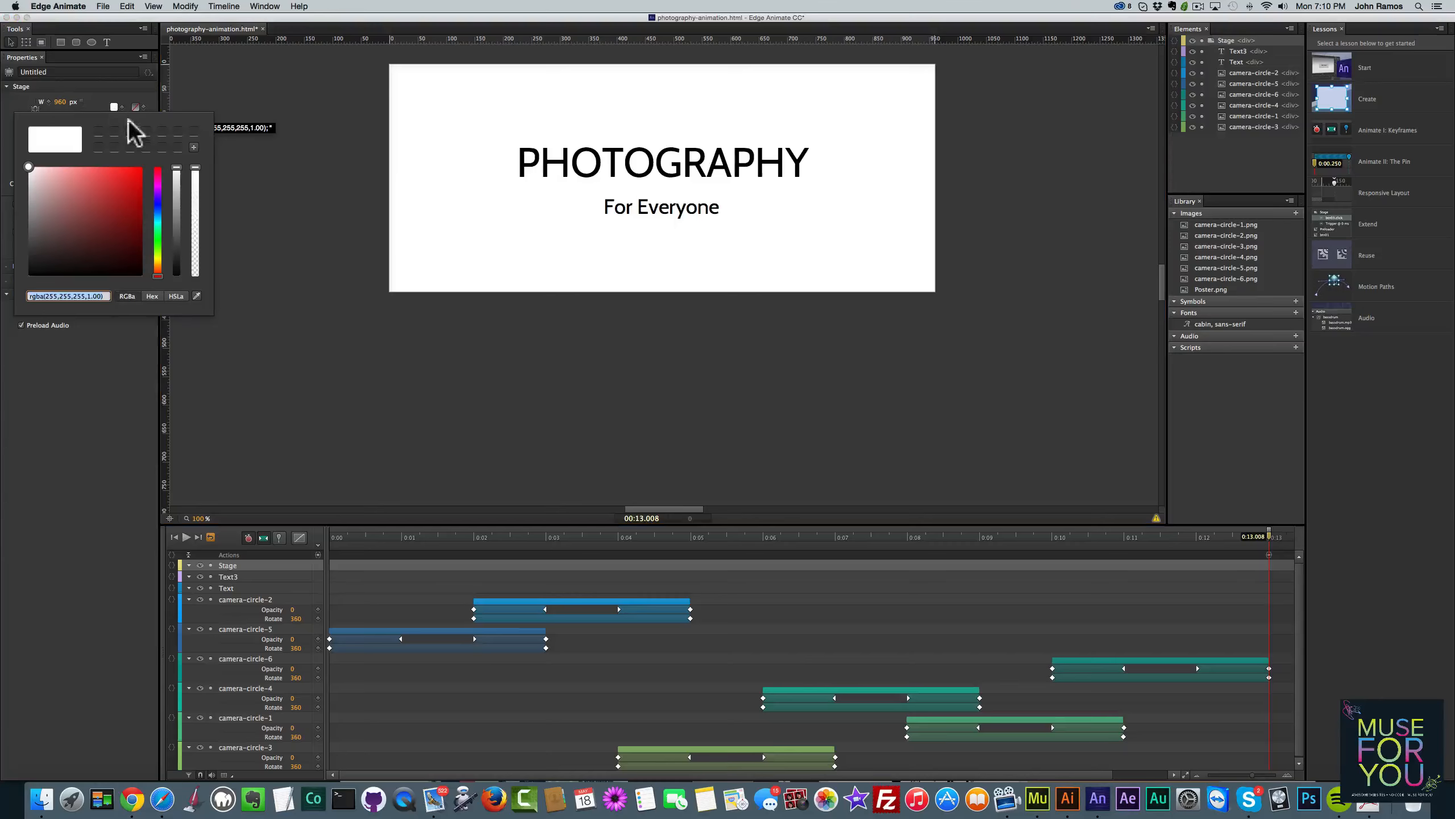
drag(196, 171, 189, 280)
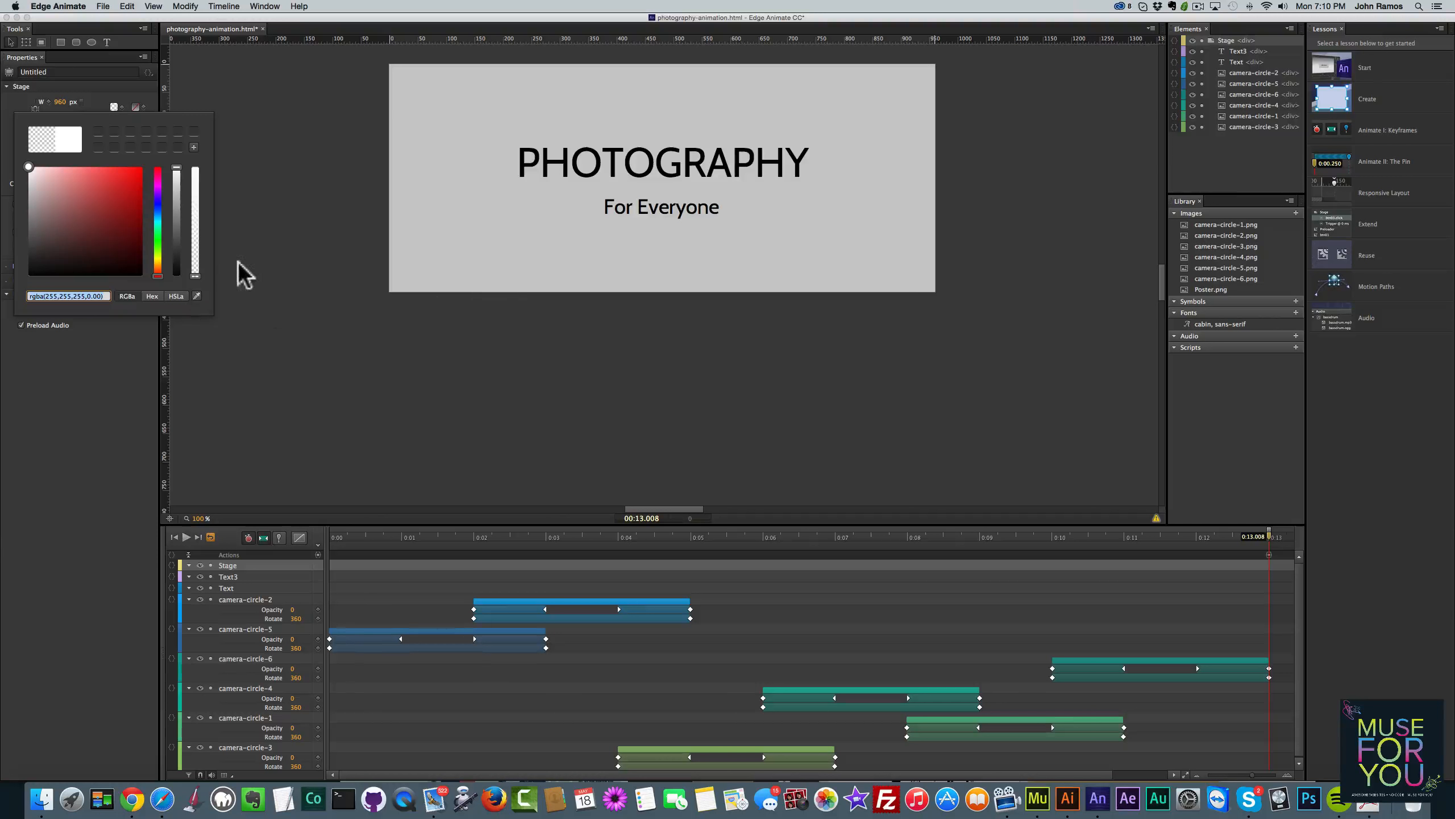
click(267, 292)
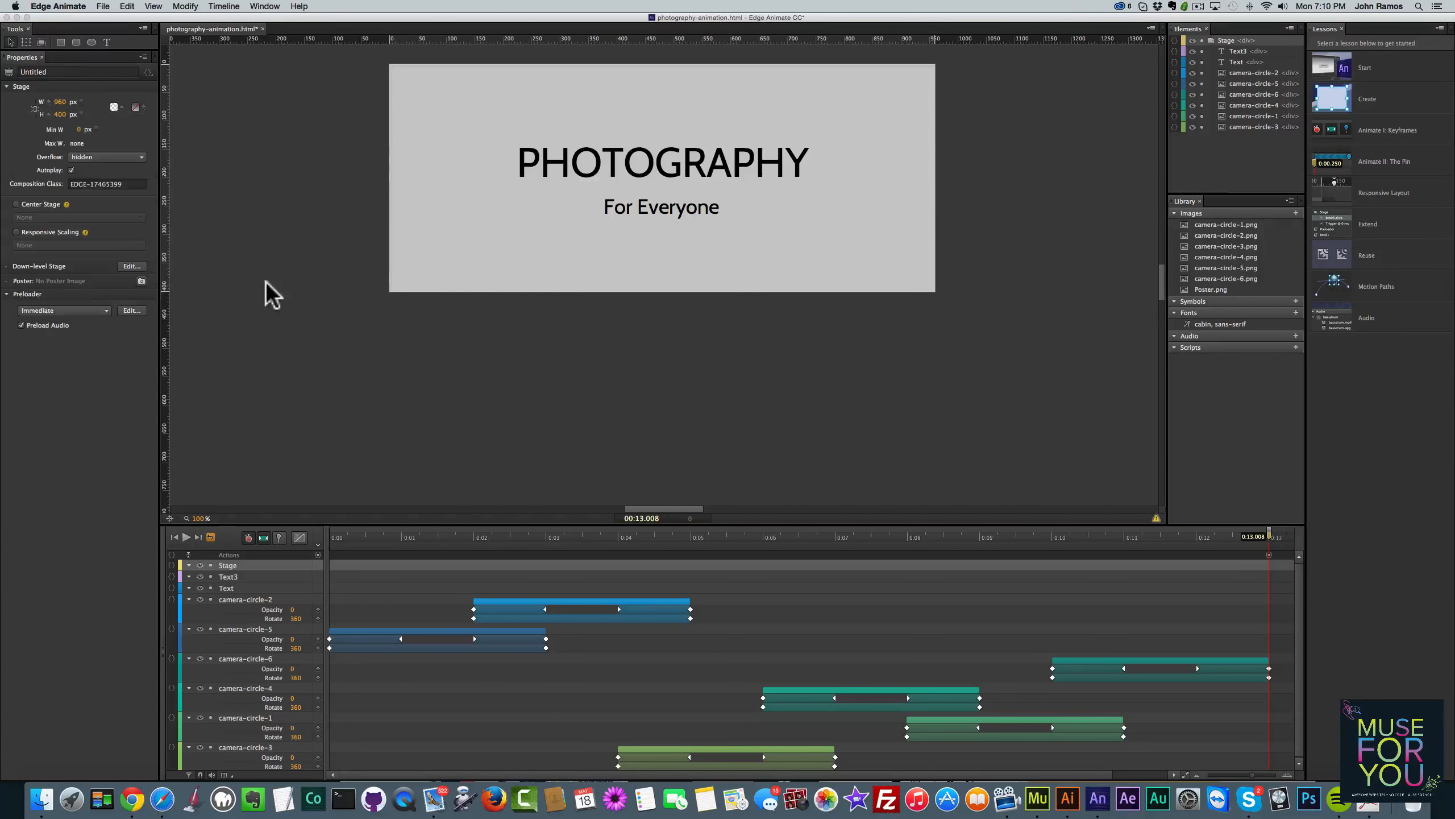
Publish the transparent composition again as an Animate Deployment Package
click(103, 6)
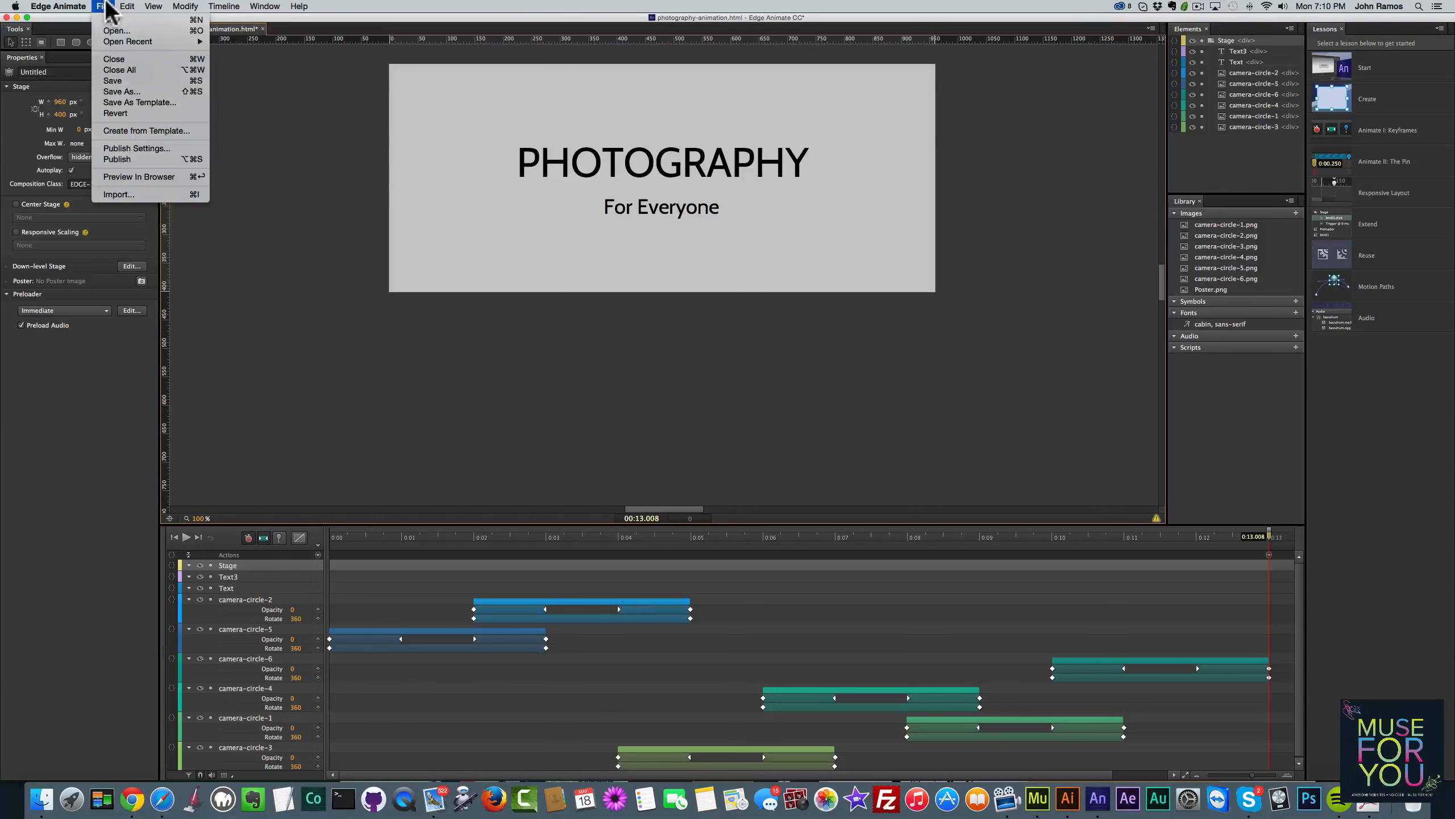
click(154, 148)
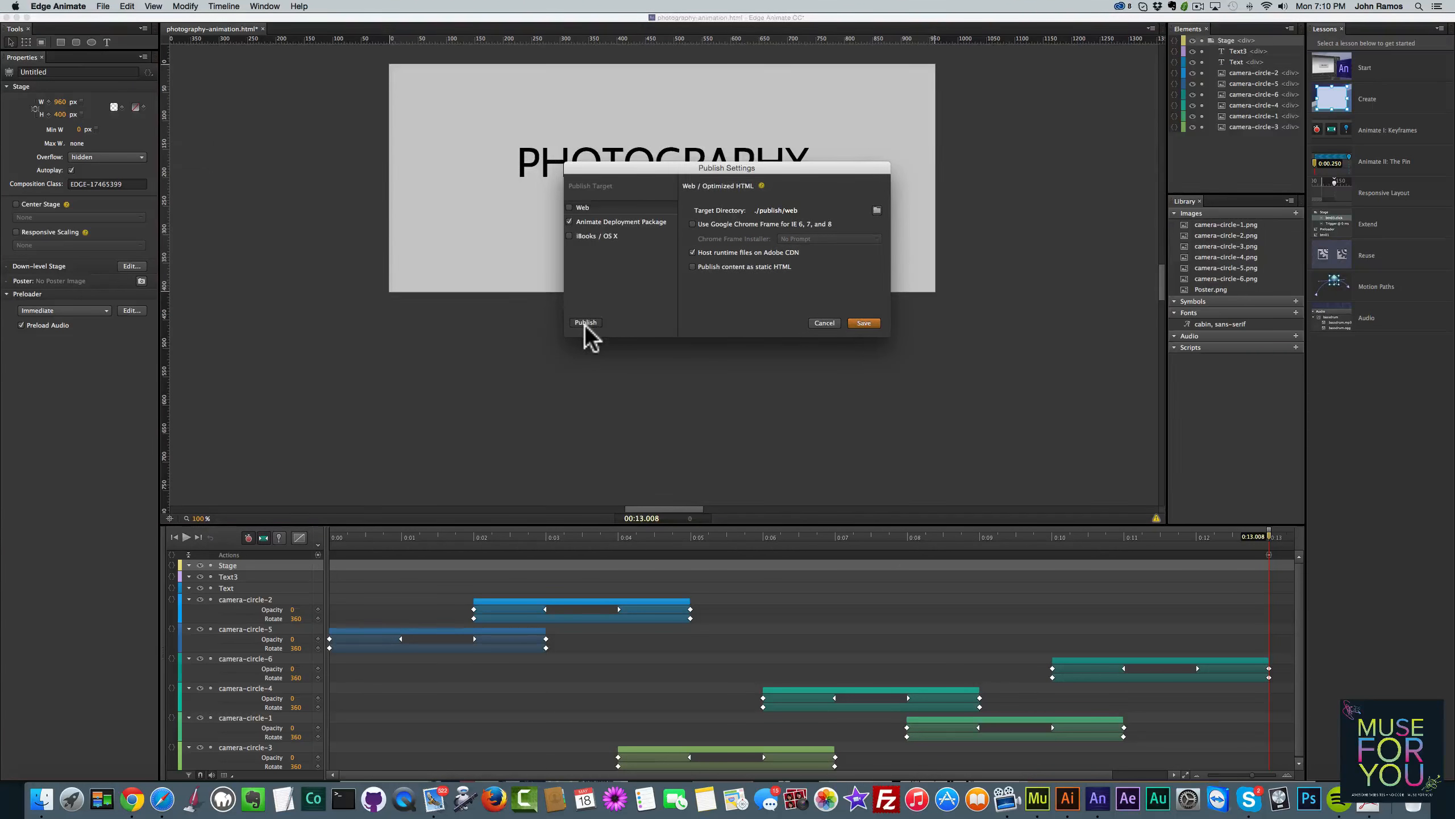
click(585, 323)
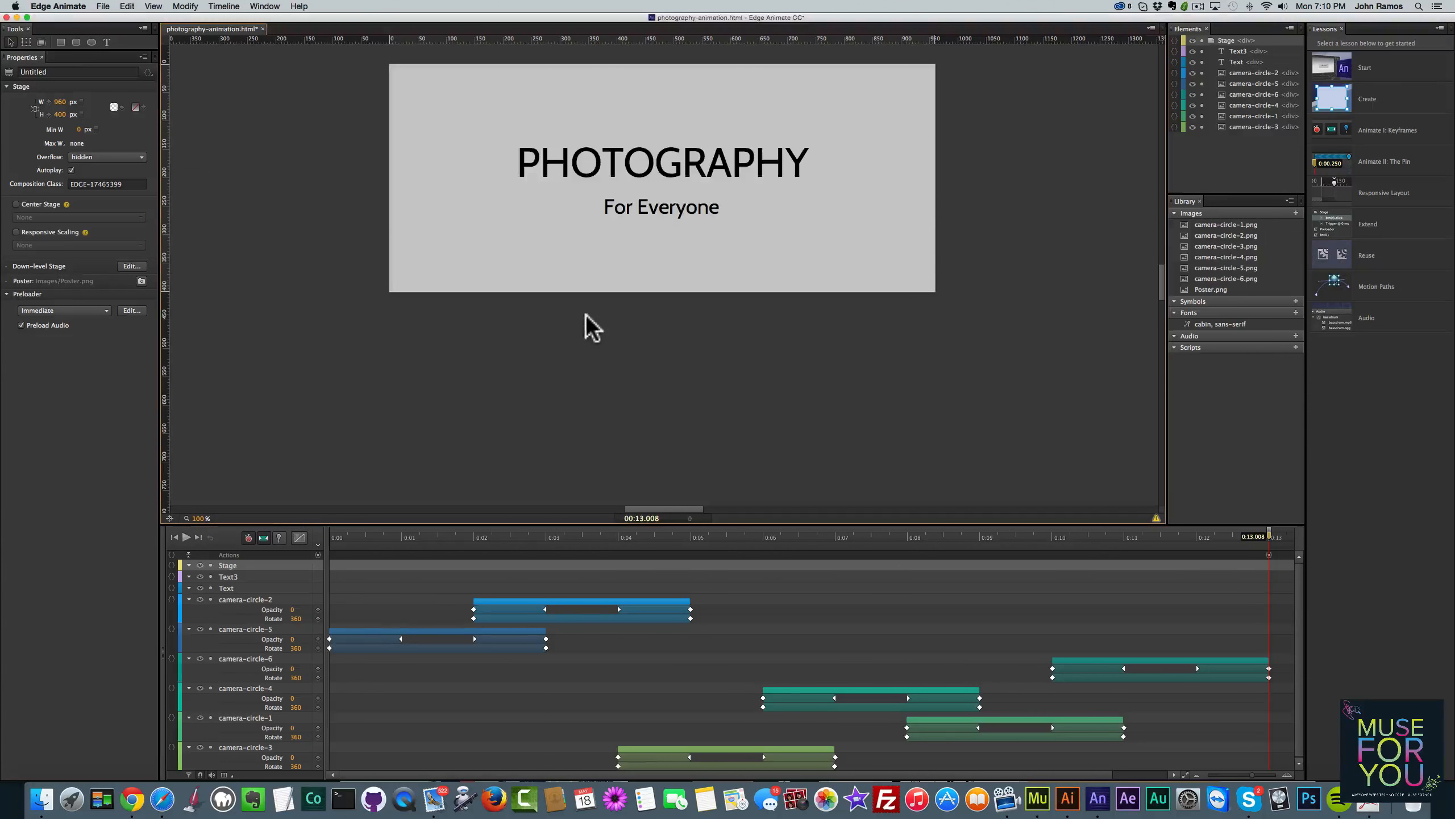
click(103, 7)
click(137, 149)
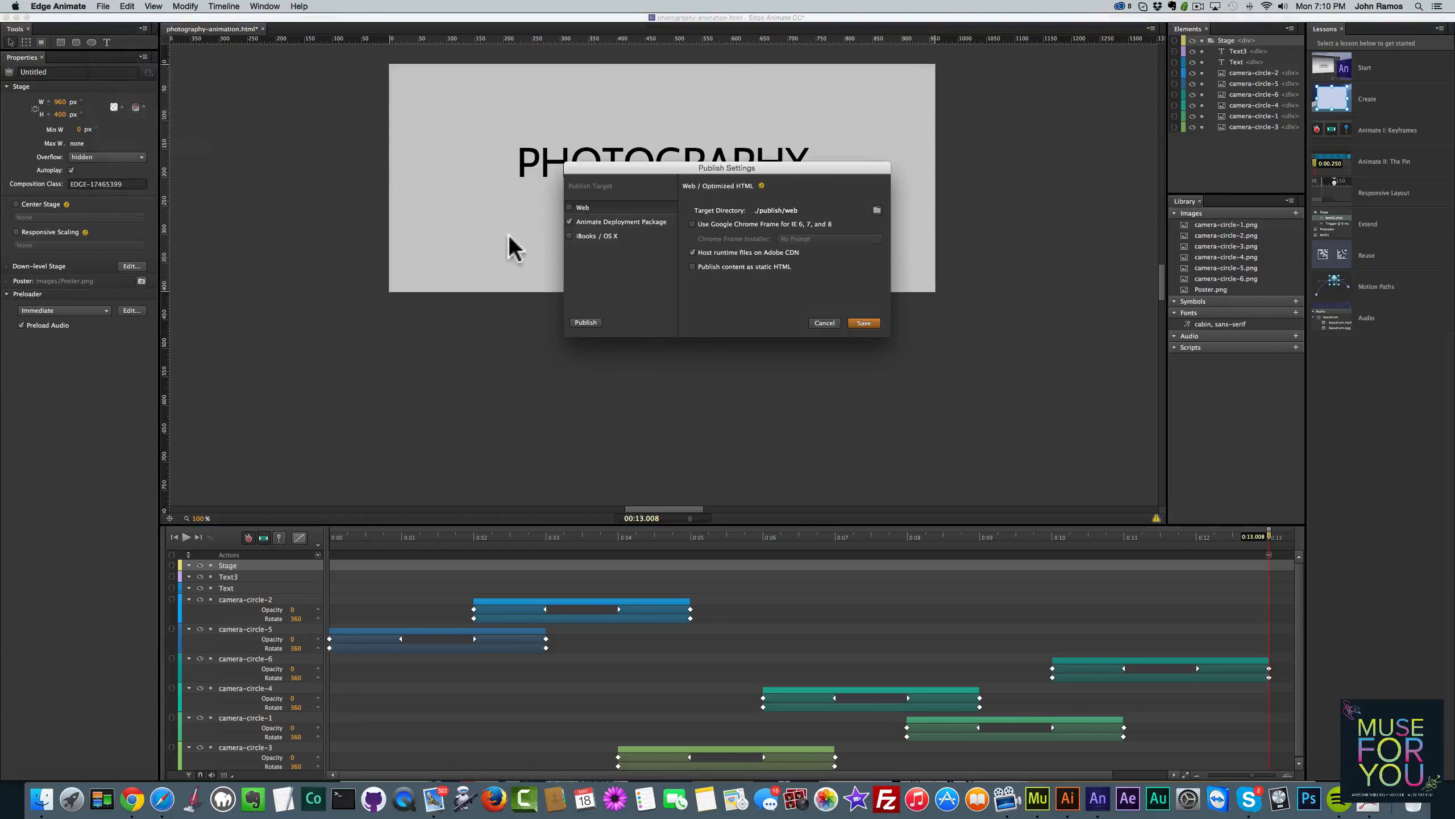
click(586, 323)
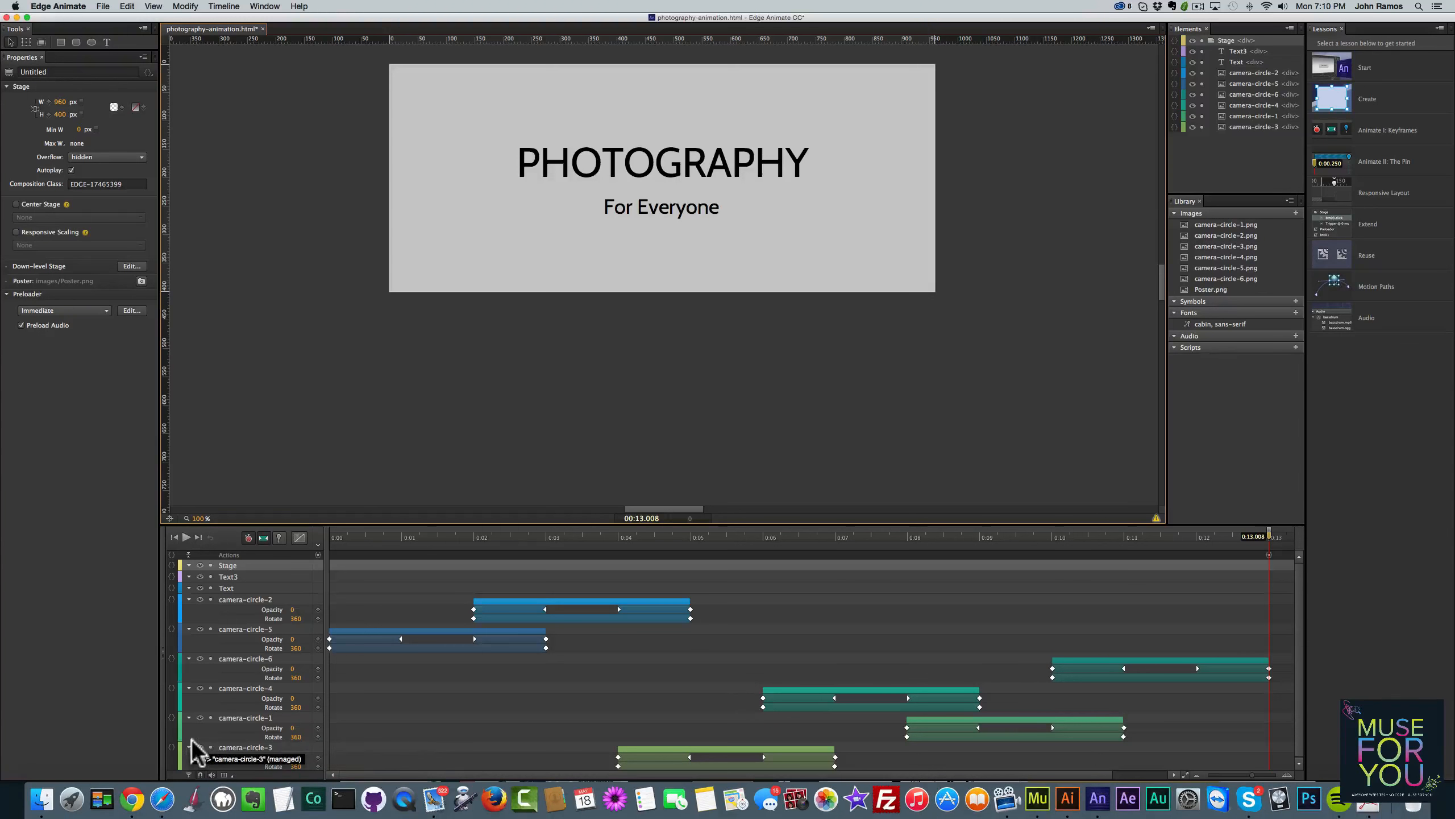
Return to Muse, update the linked photography-animation.oam asset to the republished version, and collapse the asset list
click(1038, 780)
click(691, 217)
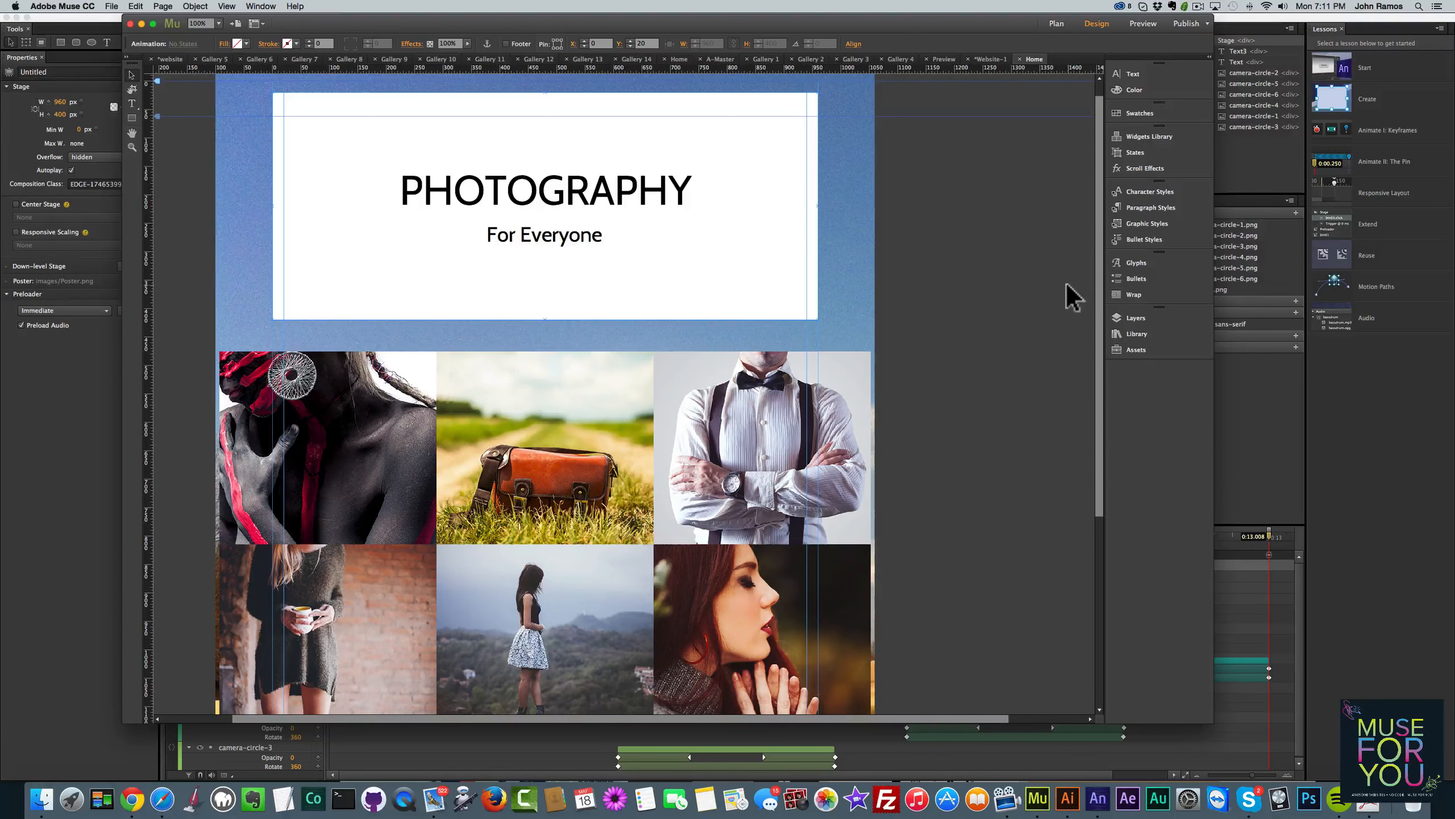
click(1133, 348)
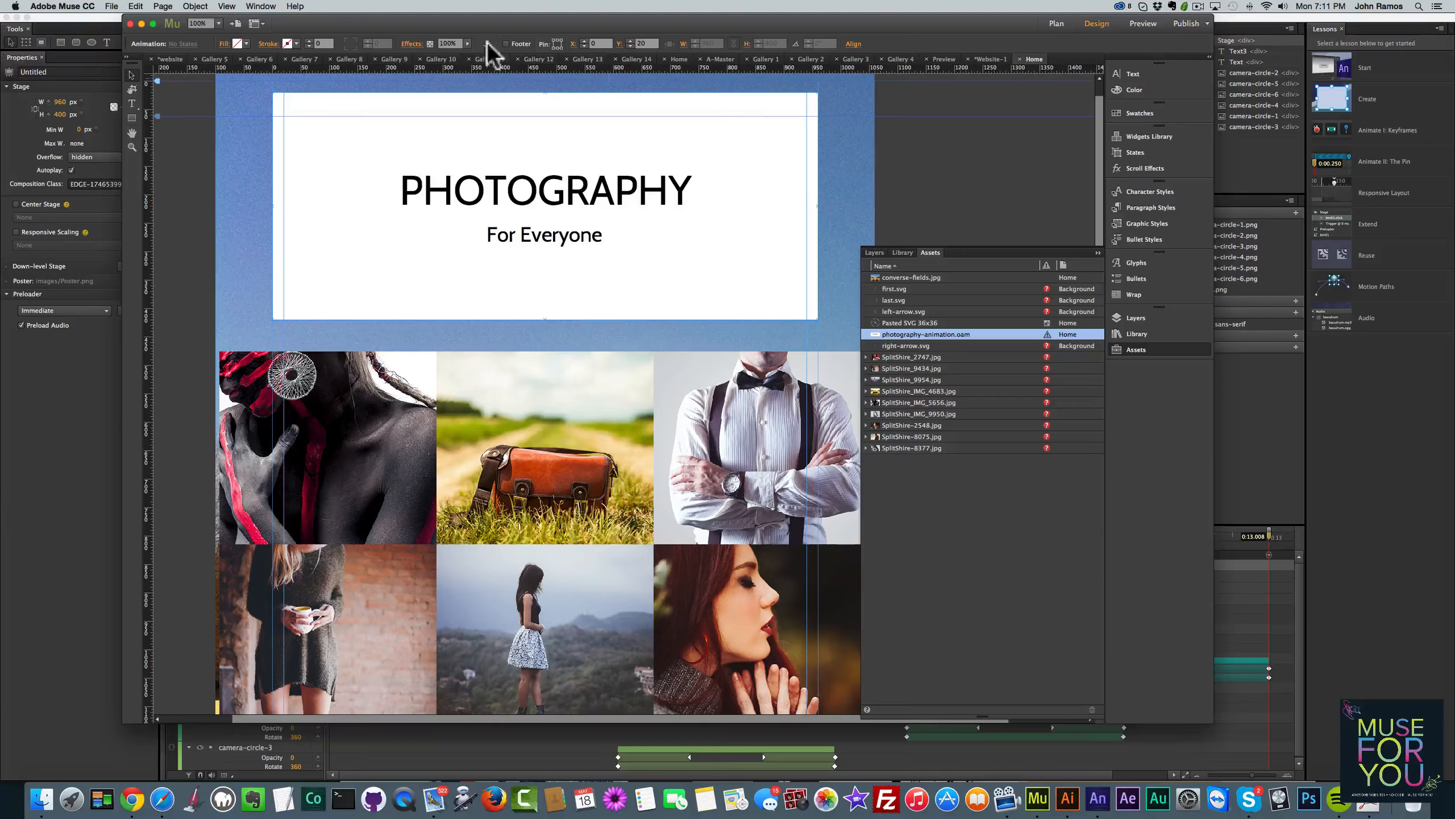
click(260, 6)
click(265, 87)
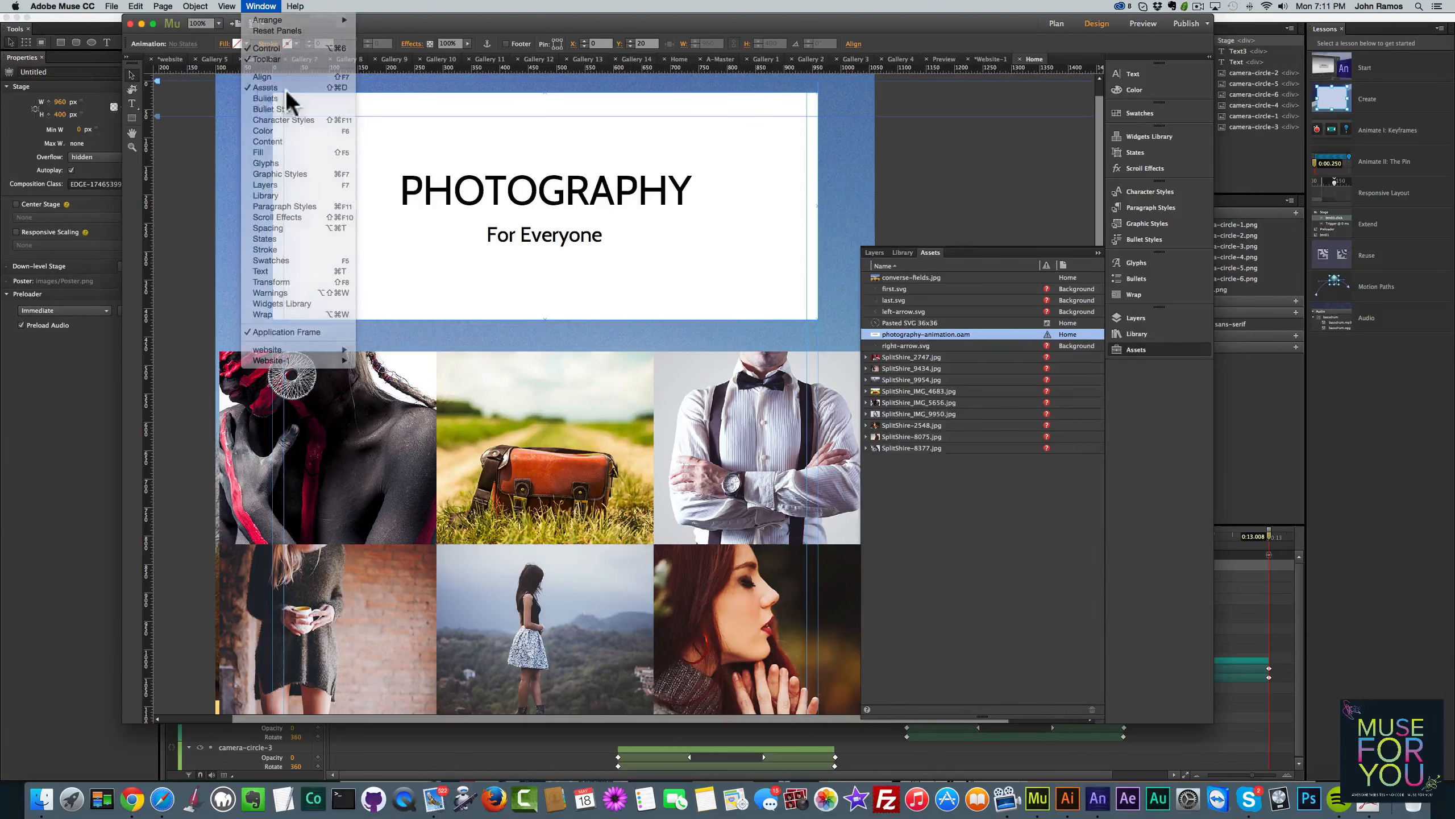
click(1142, 348)
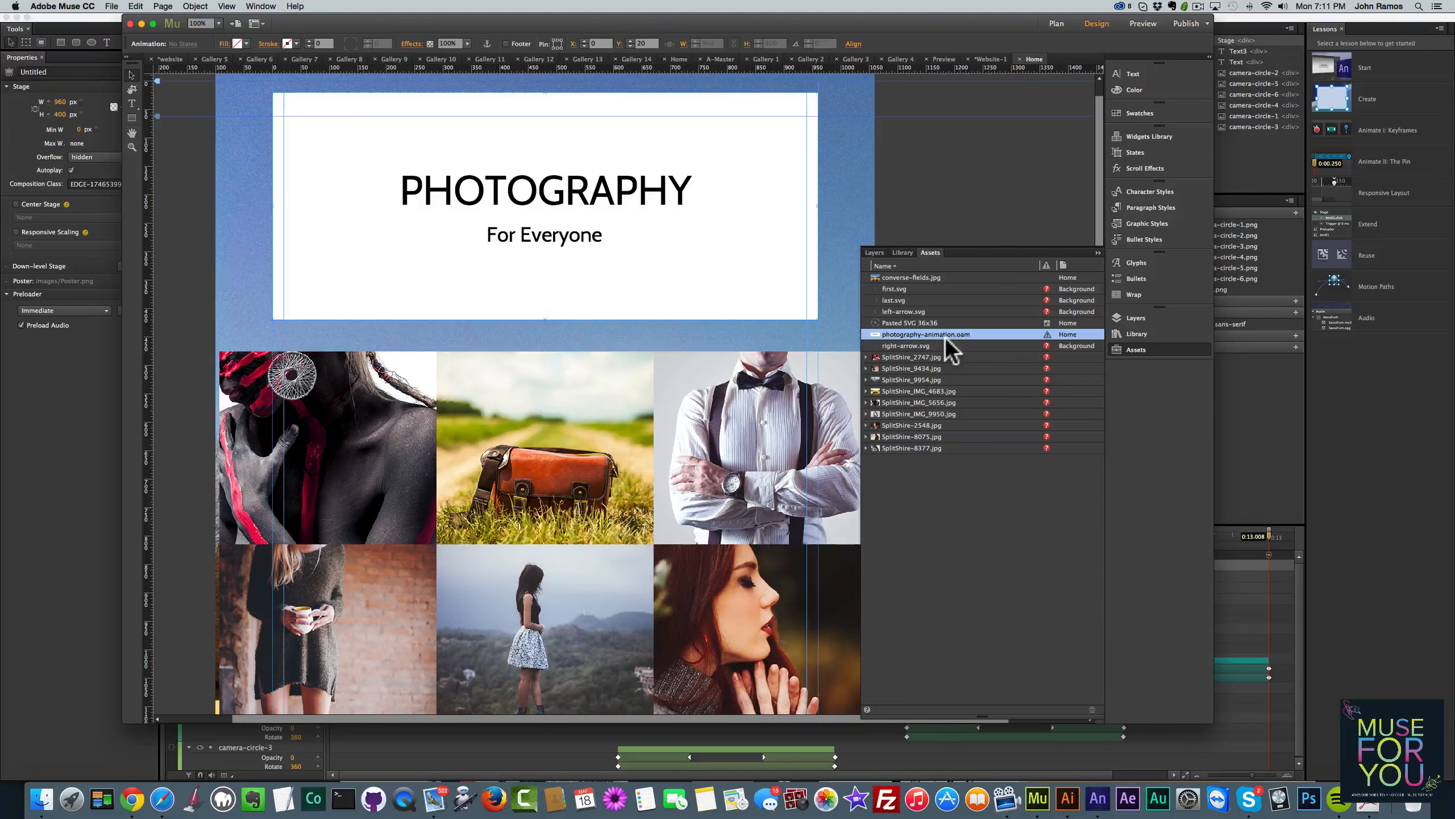
right_click(939, 332)
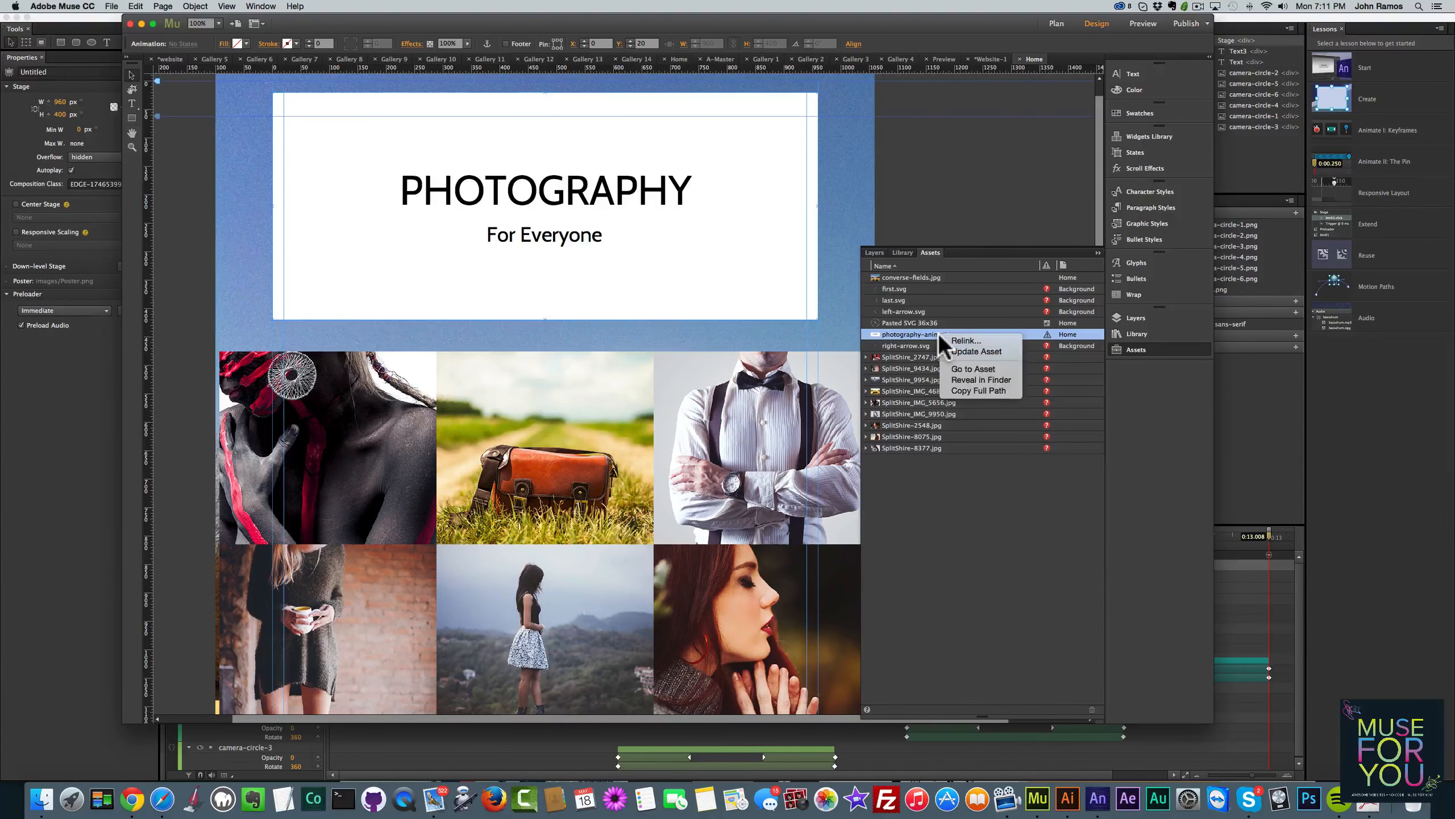
click(960, 351)
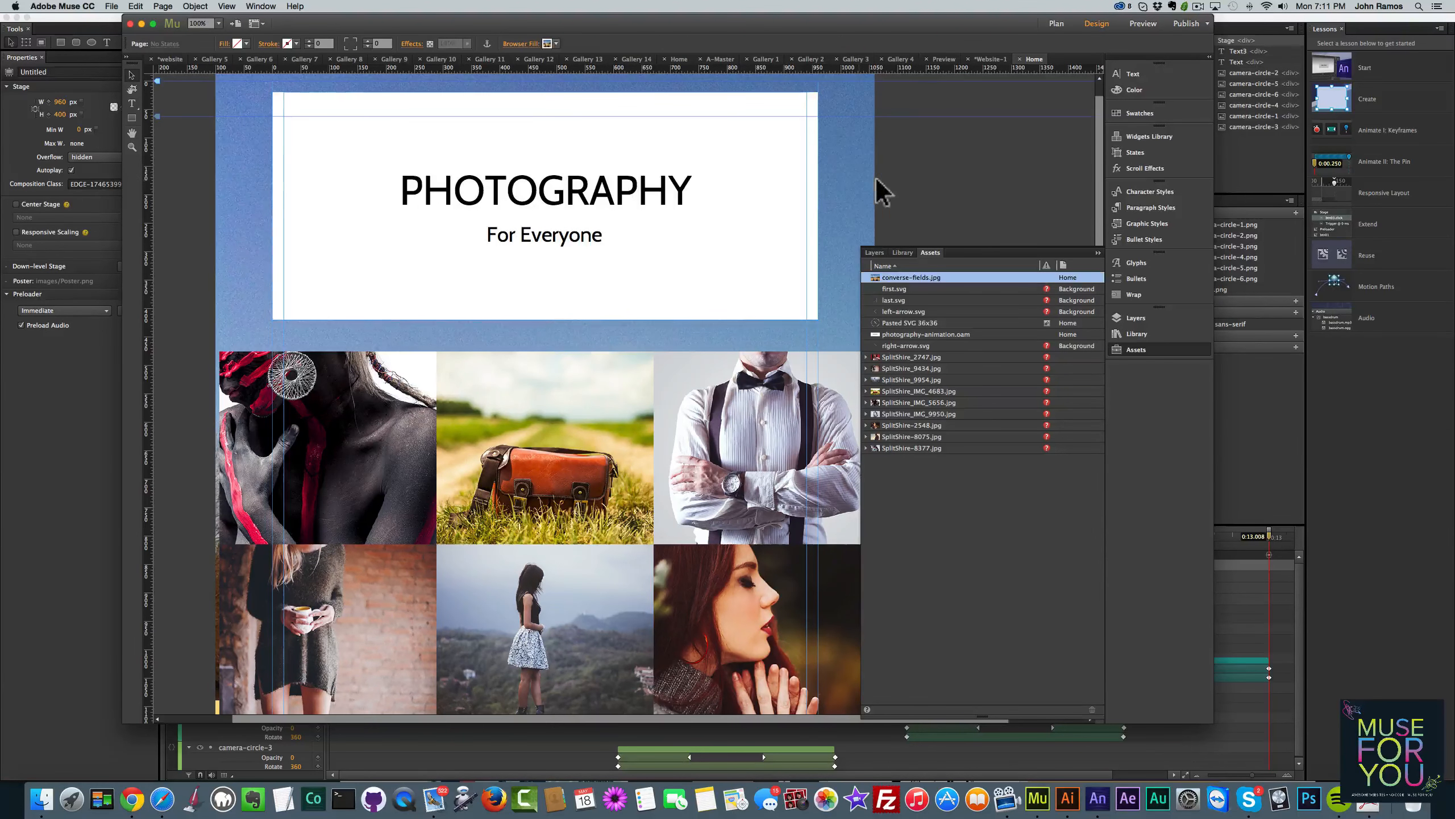
click(1097, 253)
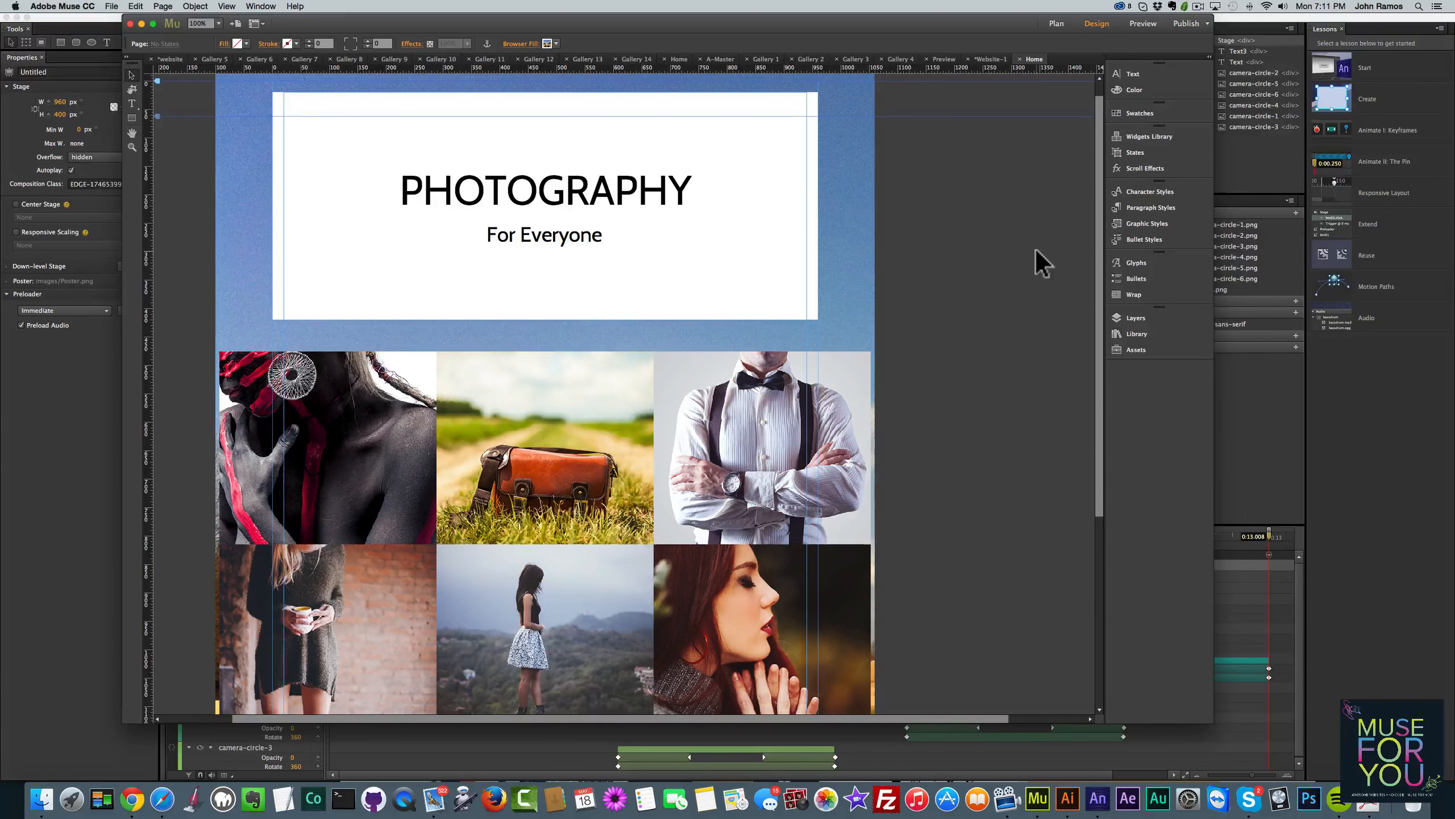
Preview the page in the browser and check the animation's transparent background against the browser fill
key(super+shift+e)
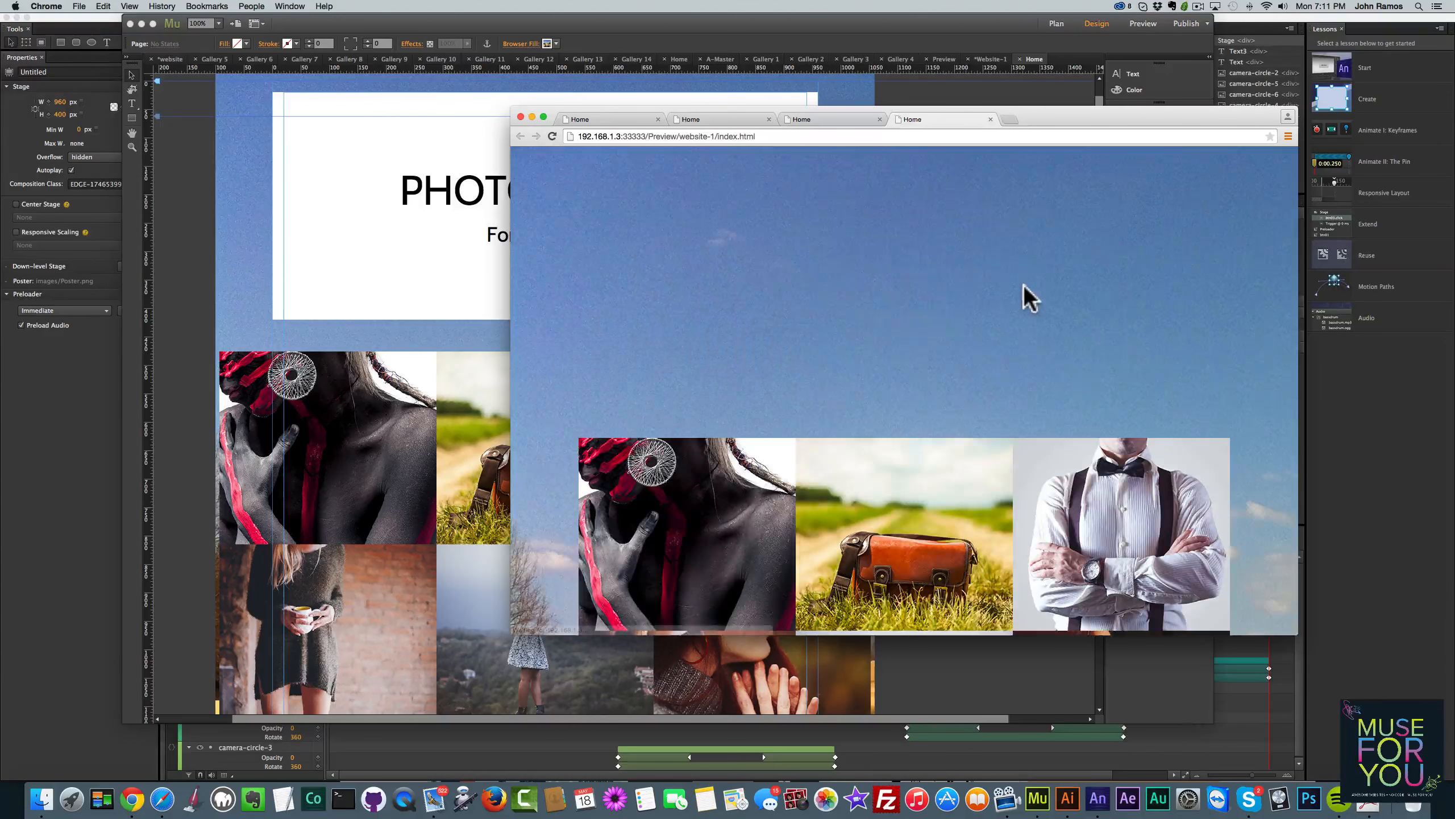
scroll(983, 336, down, 5)
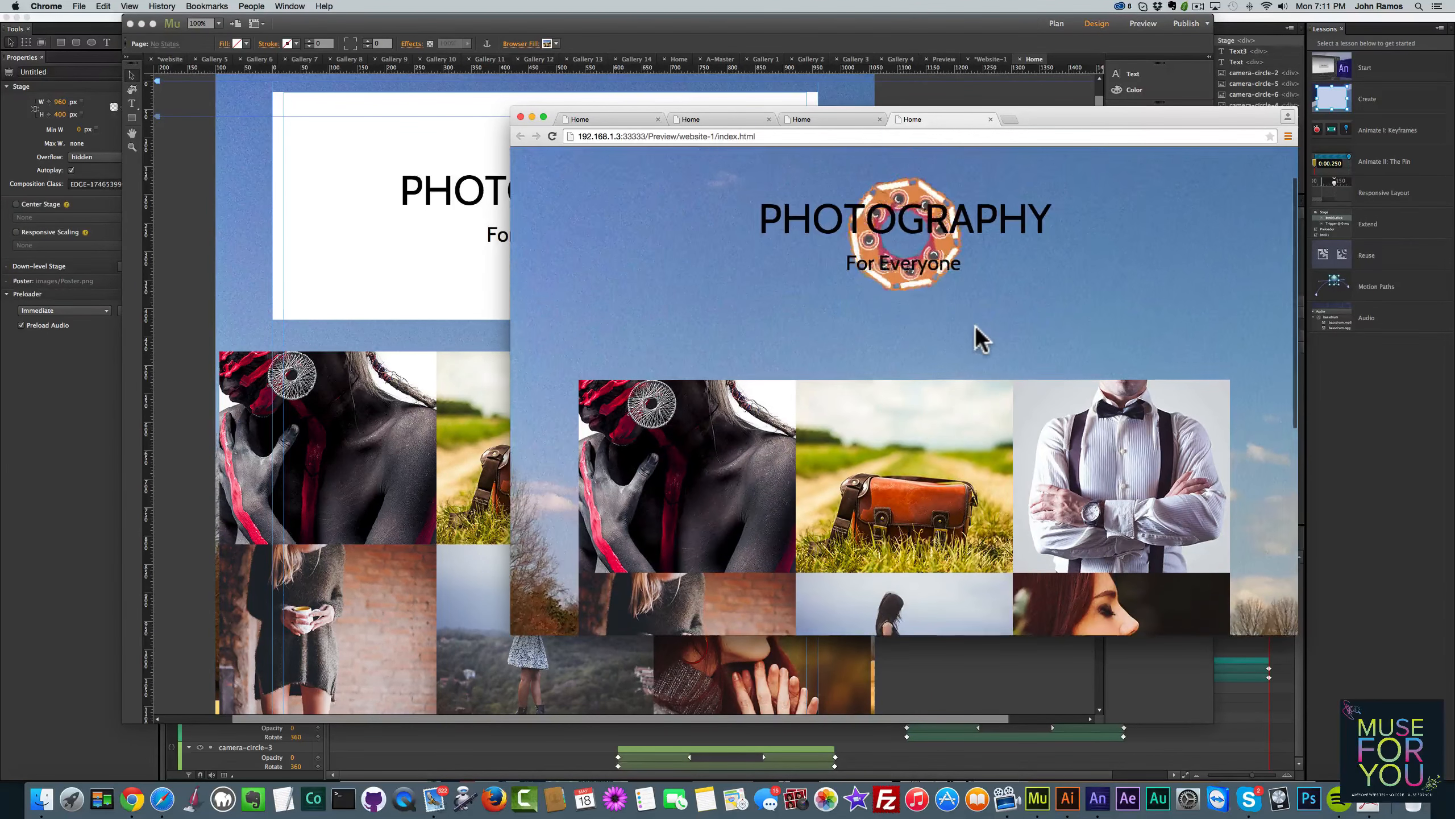
scroll(987, 337, up, 2)
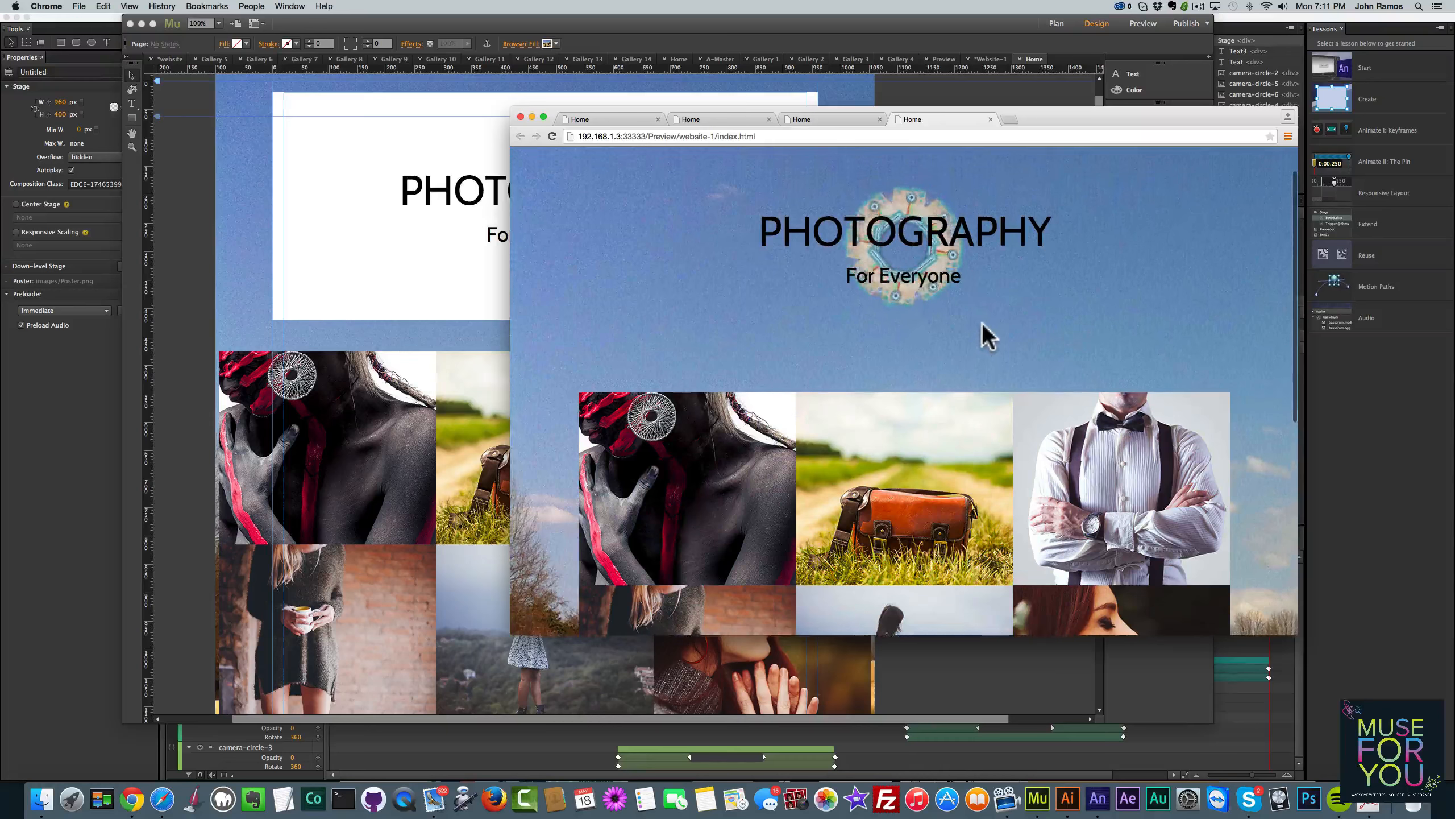
Back in Muse, move the mosaic gallery up until it touches the animation's lower edge, and deselect it
click(212, 359)
drag(377, 398, 376, 375)
click(903, 473)
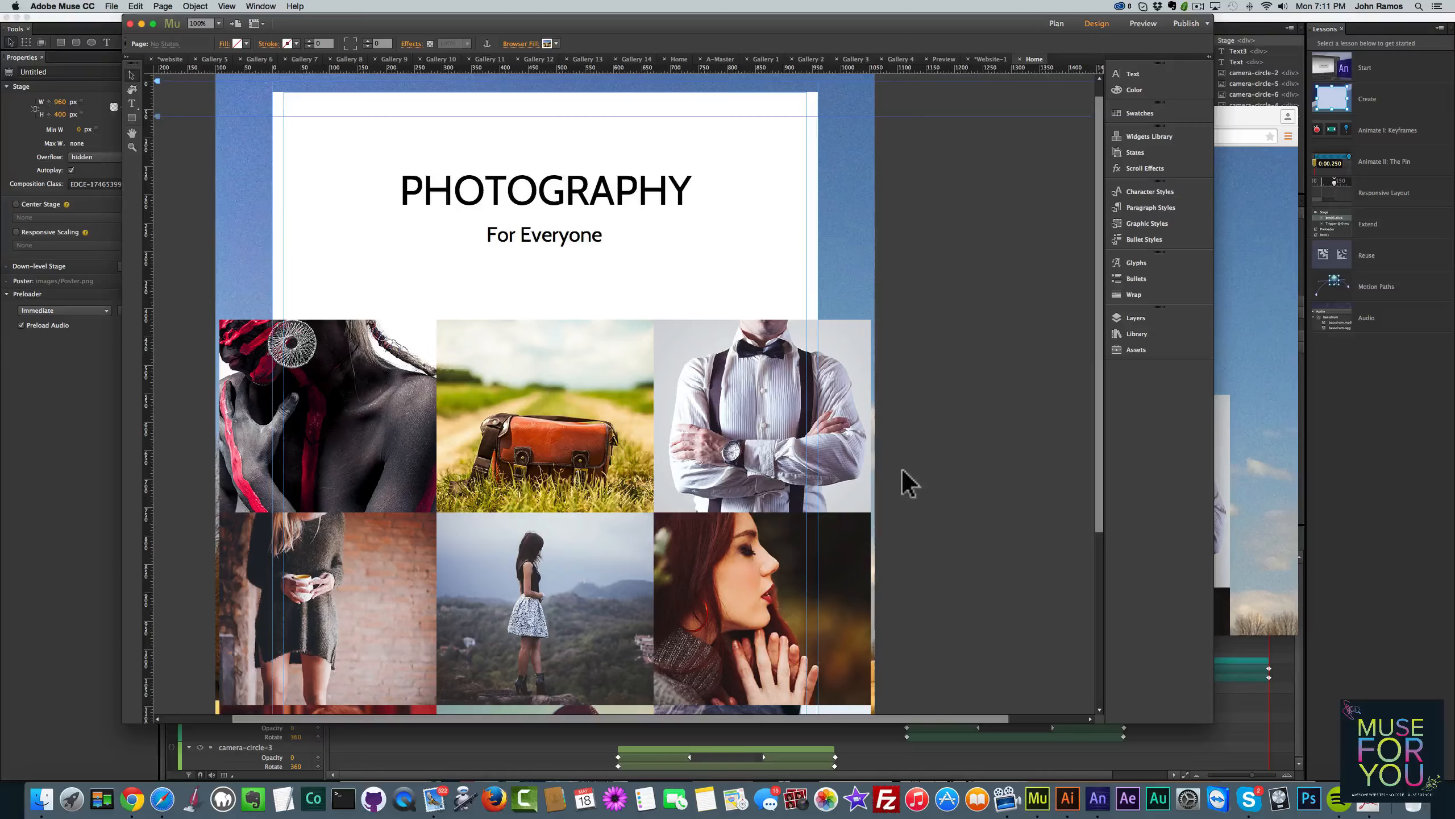
Preview the page in the browser, look through the gallery, and open a thumbnail in the lightbox to step forward through its images
key(shift+super+e)
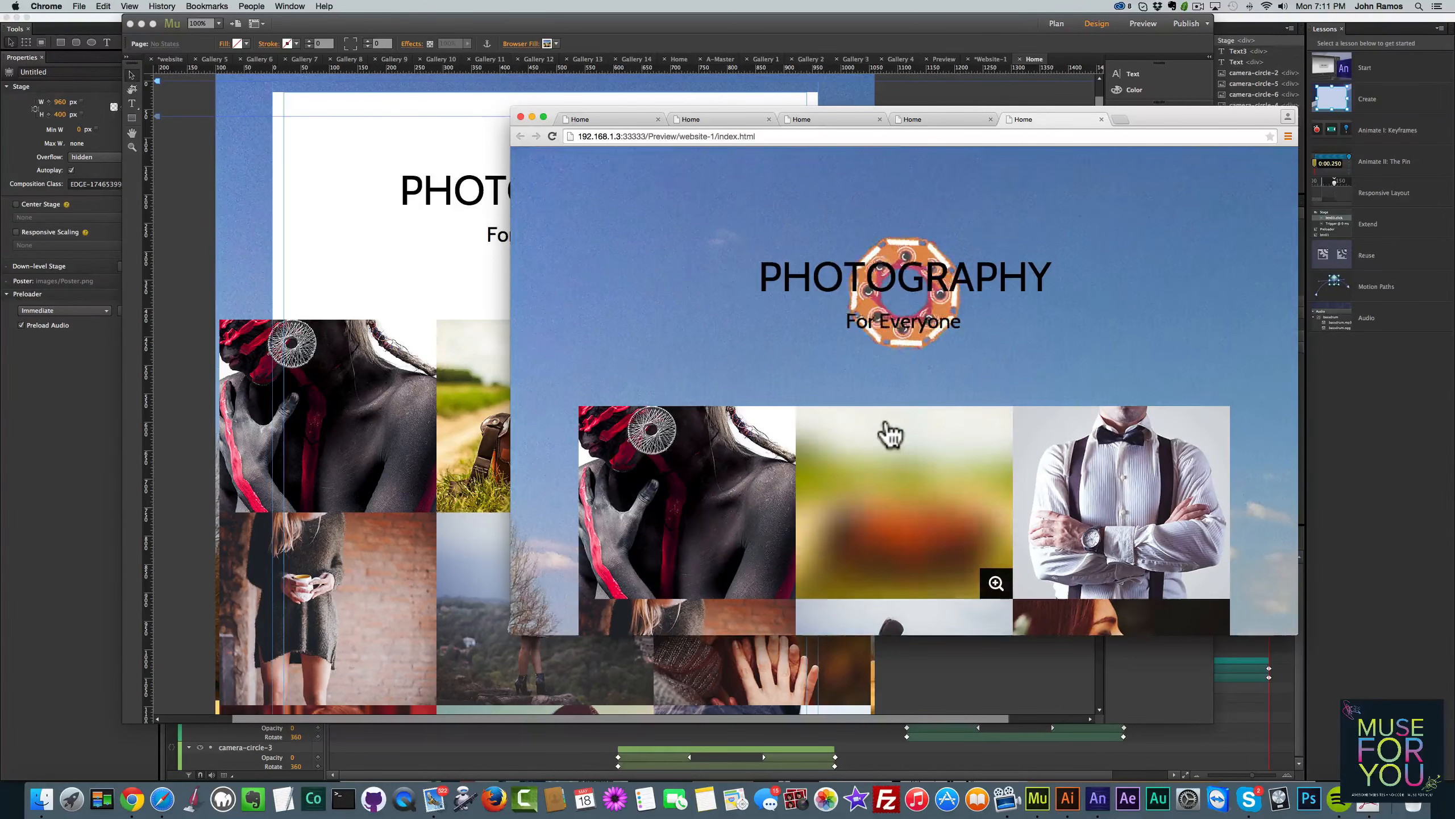
scroll(884, 426, down, 3)
scroll(917, 412, down, 2)
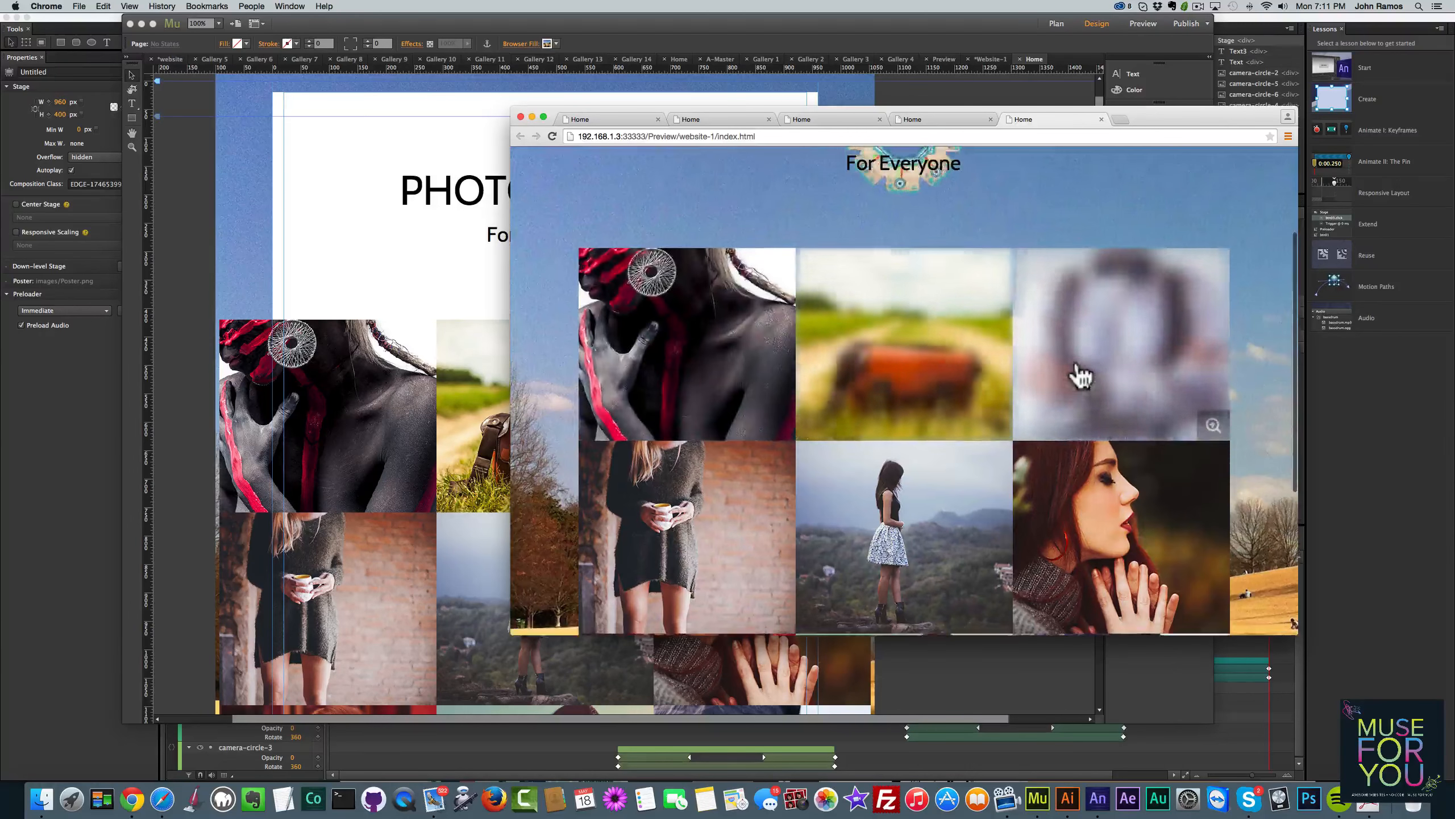
scroll(1075, 396, down, 4)
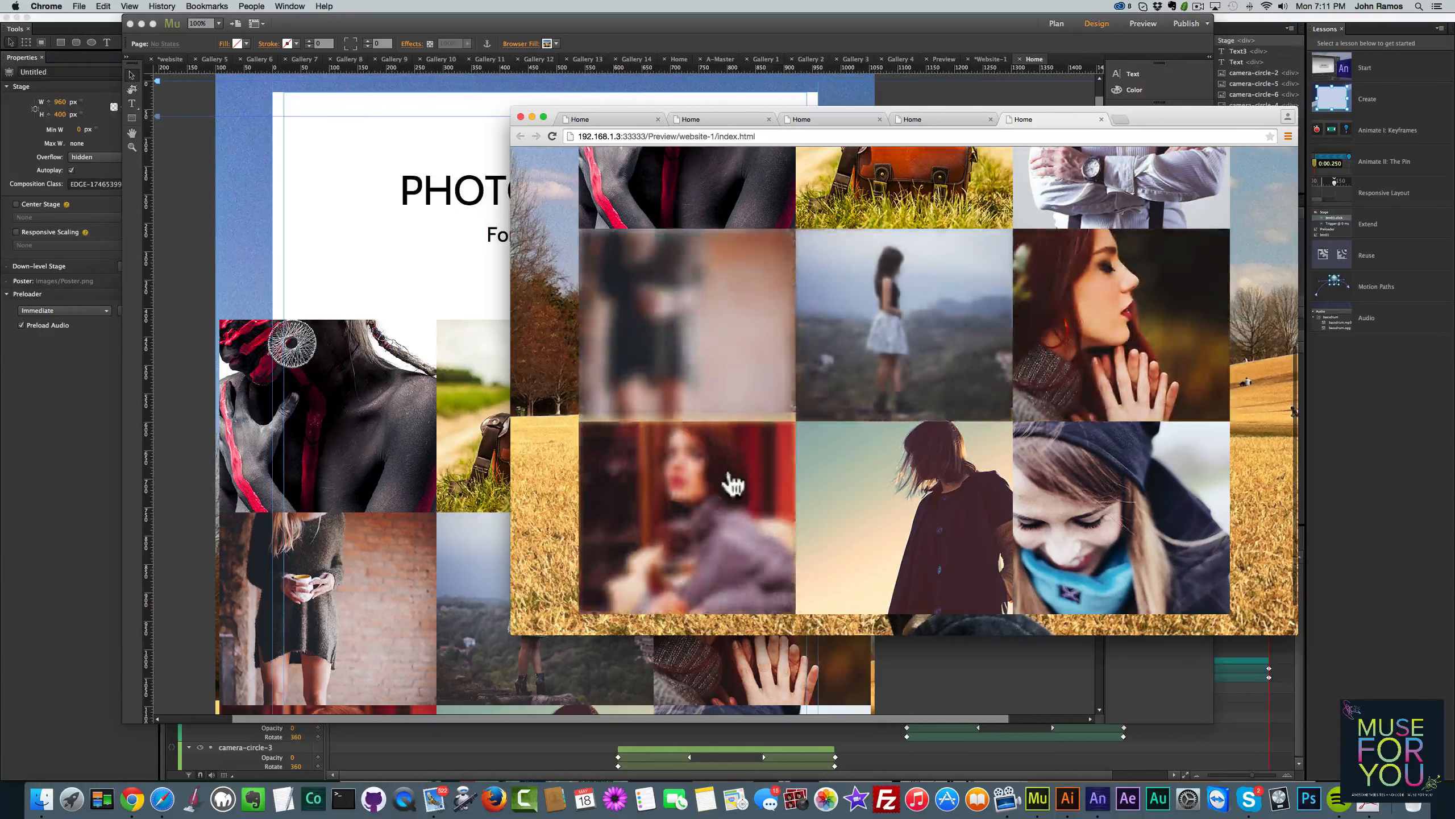
click(734, 503)
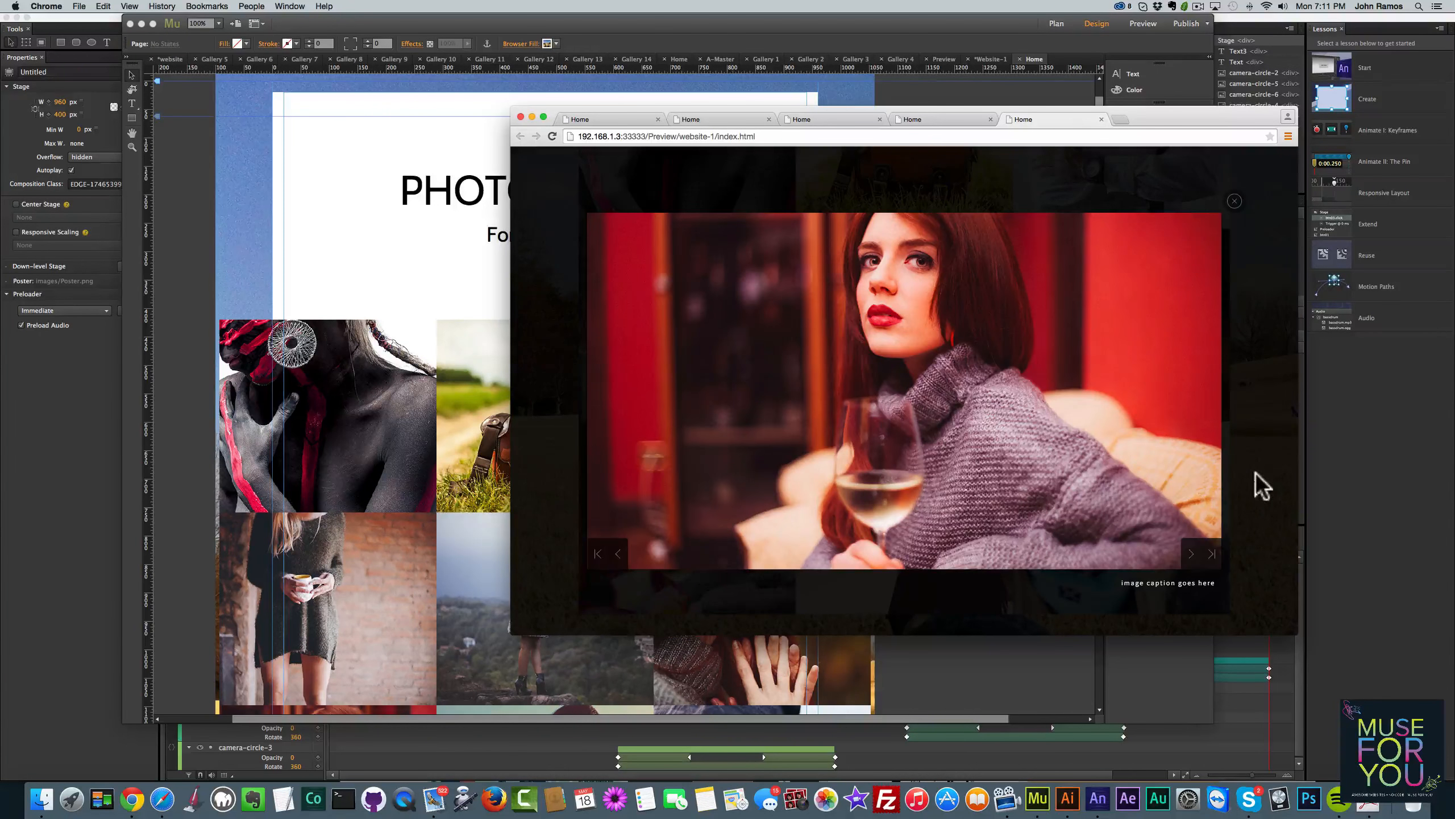
click(1191, 554)
click(1191, 554)
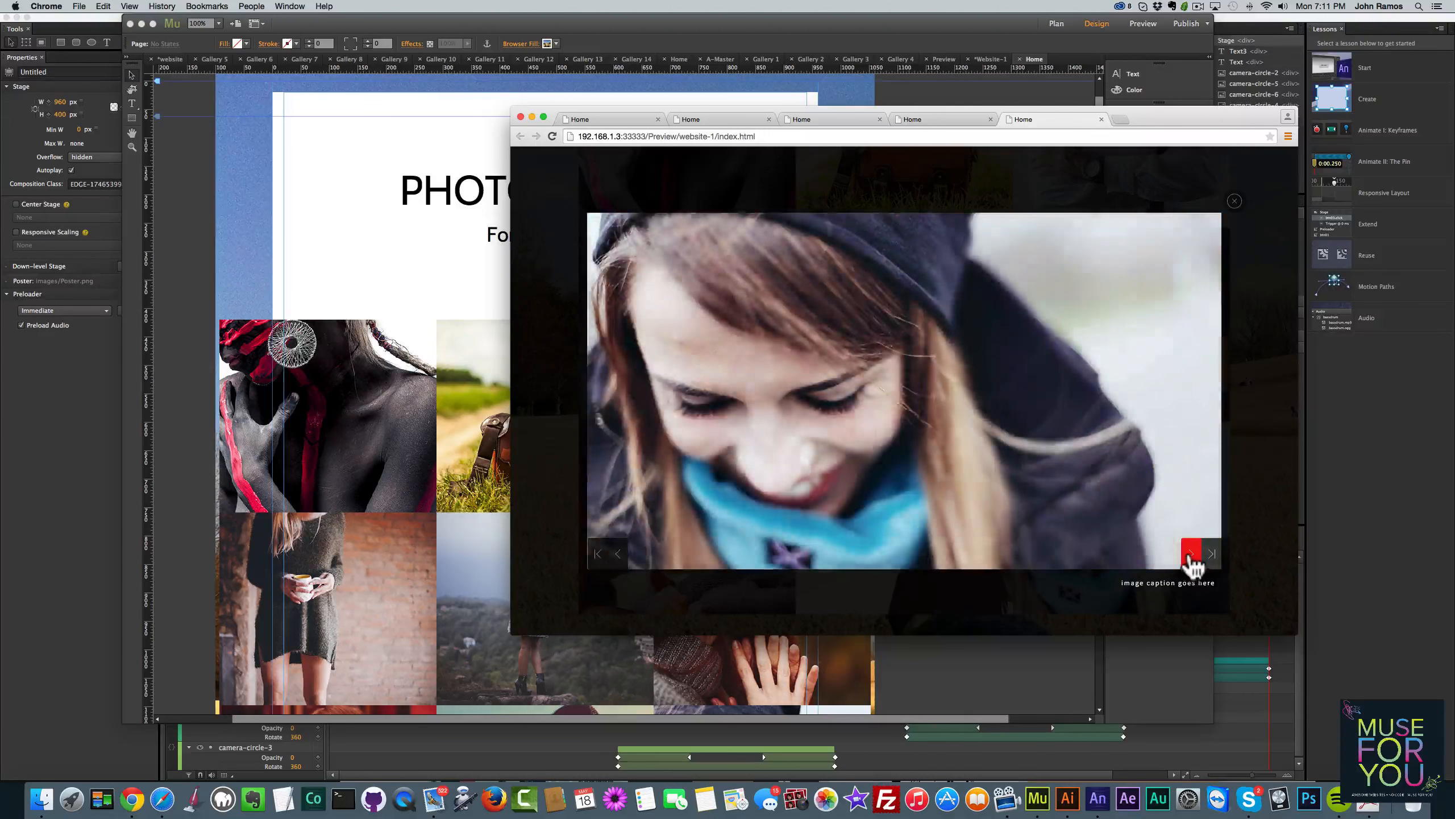
Step forward through more lightbox images, close the lightbox, and return to the animation at the start of the previewed page
click(1191, 554)
click(1191, 553)
click(1191, 553)
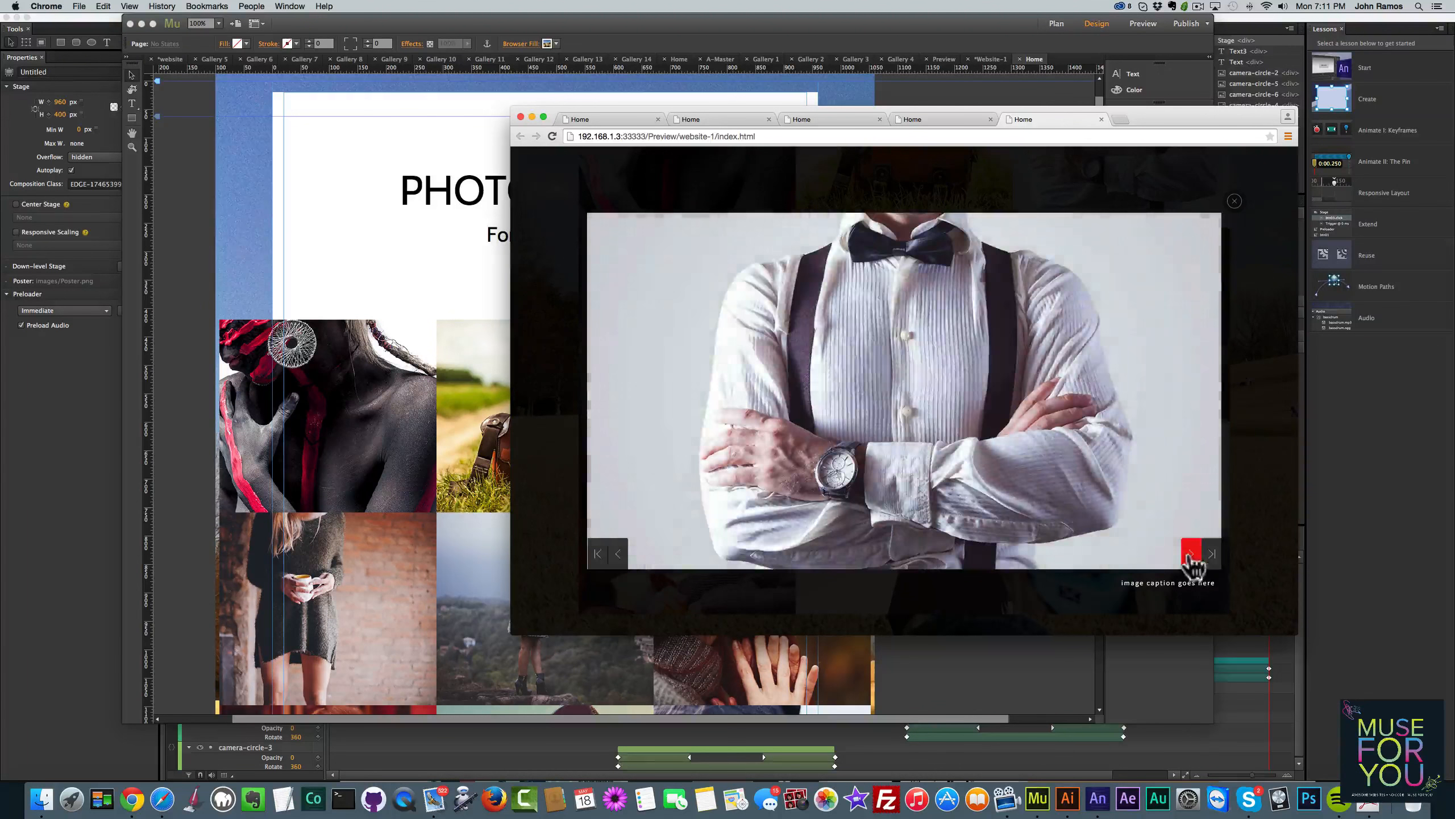
click(1192, 554)
click(1192, 554)
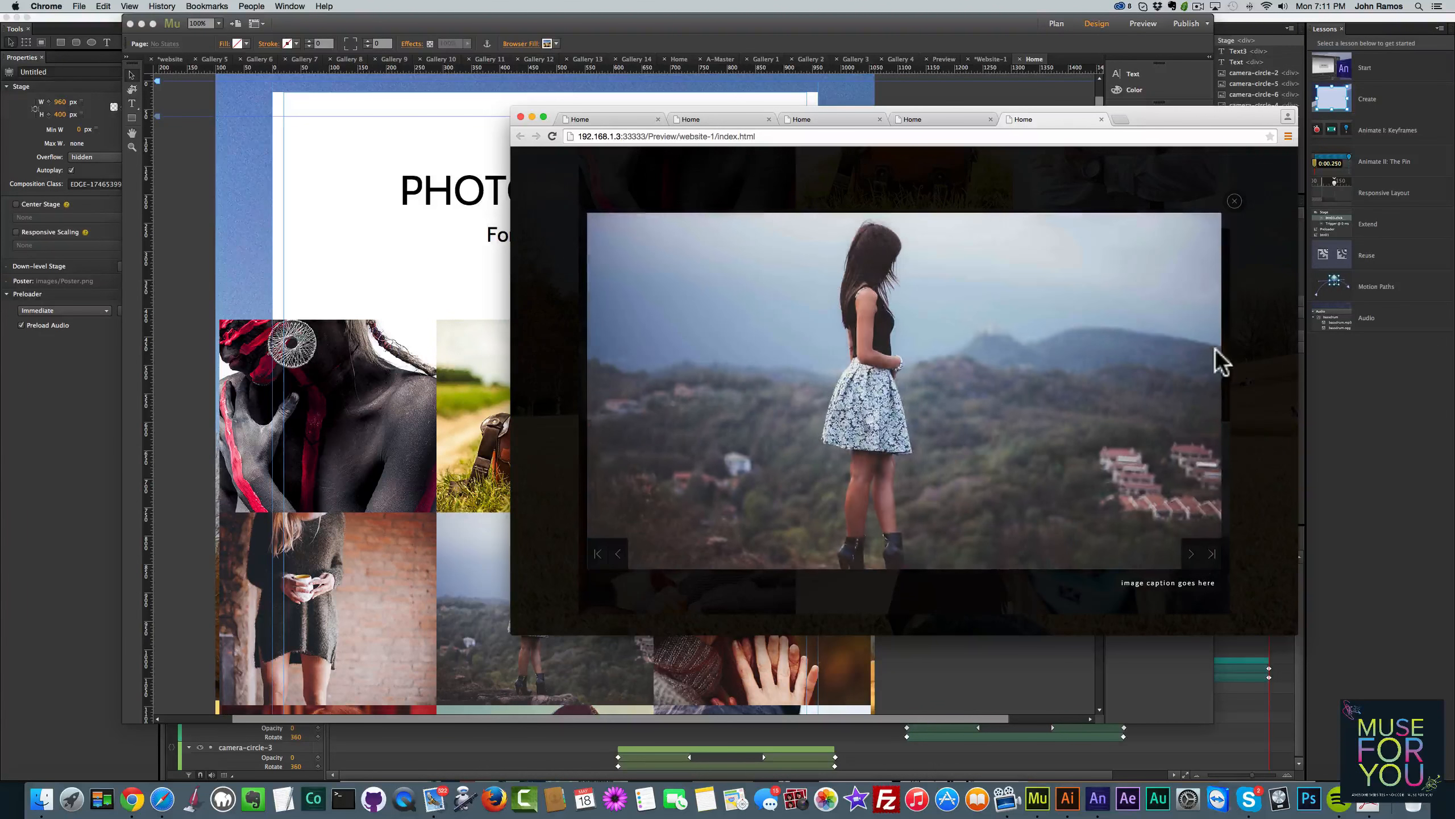
click(1235, 202)
scroll(1186, 324, up, 10)
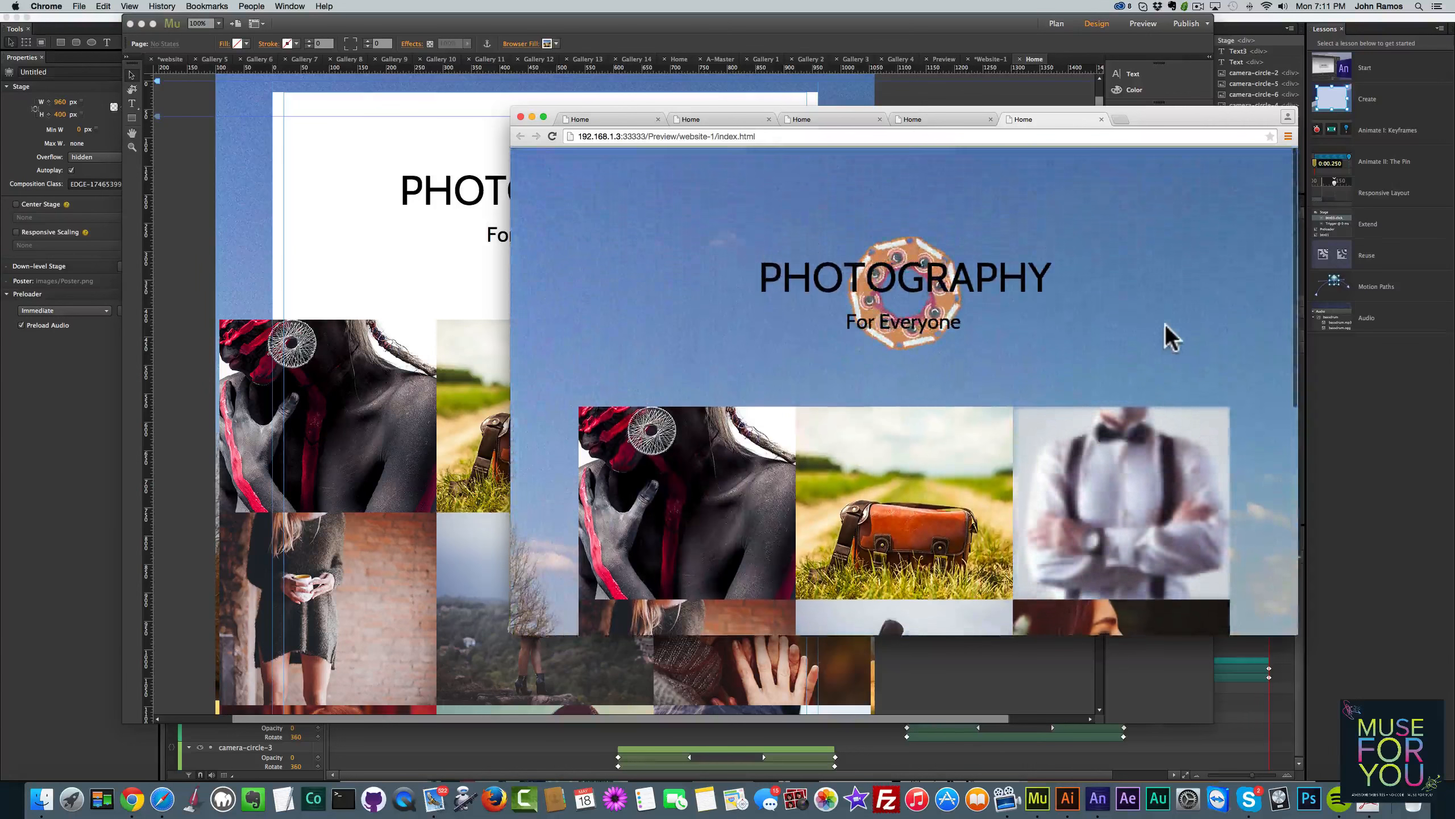
Open the bow-tie and suspenders thumbnail in the lightbox, advance through the following images, close it, and return to the animation
scroll(1170, 338, down, 3)
click(1153, 413)
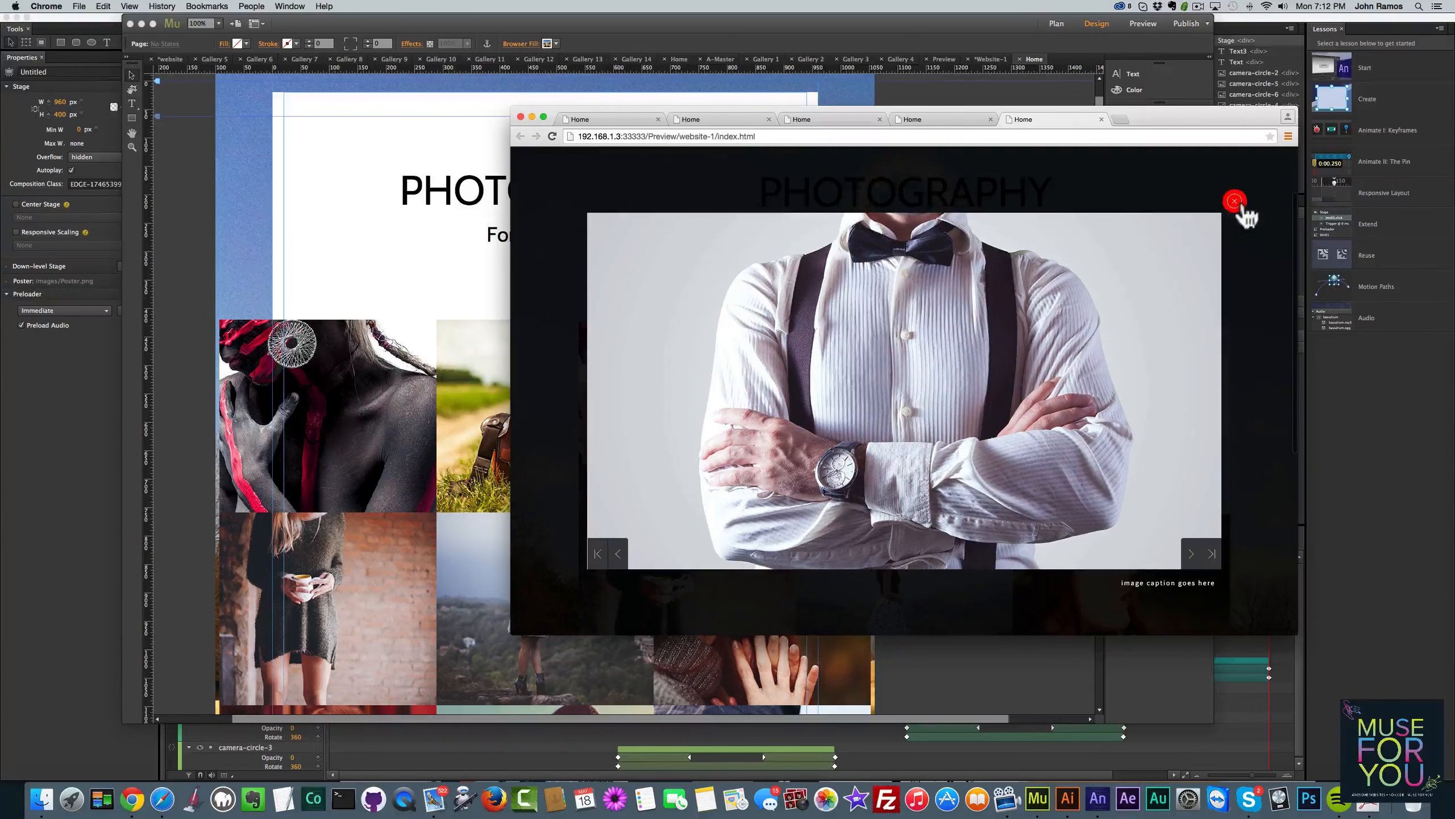
click(1191, 554)
click(1191, 554)
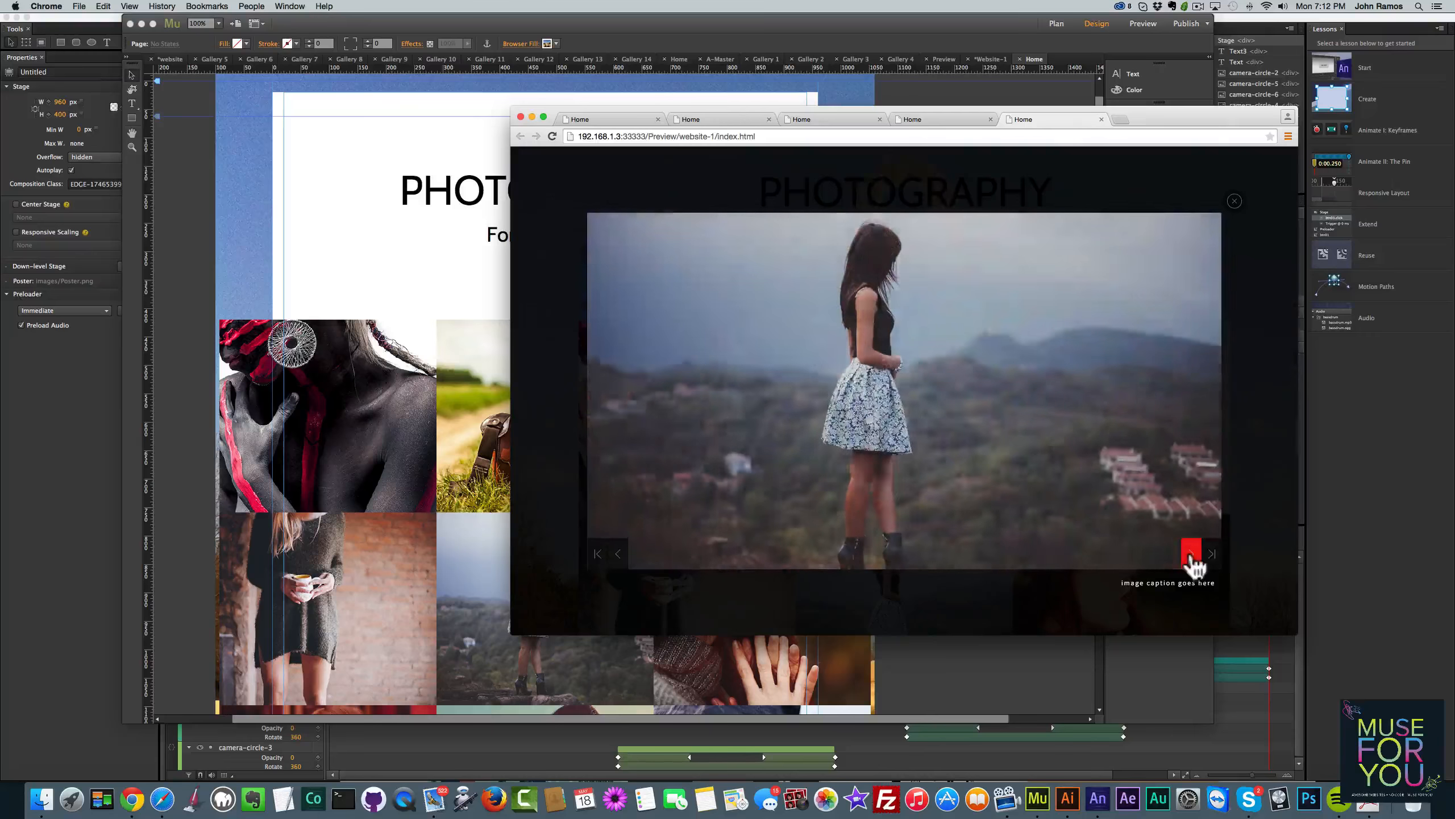
click(1192, 553)
click(1235, 202)
scroll(965, 329, up, 3)
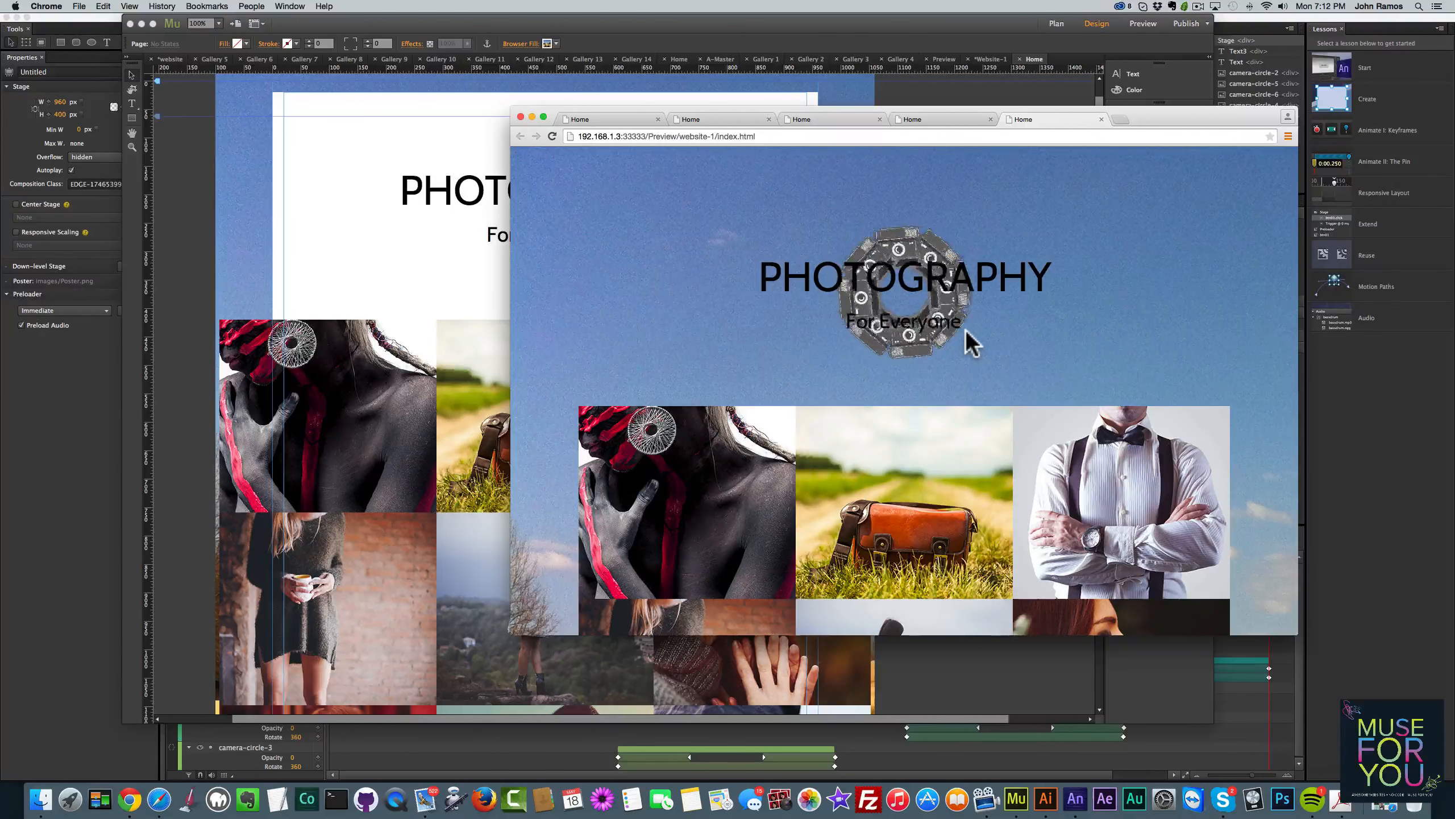
Open unsplash.com in a new browser tab and switch its photo listing to the grid view
click(1121, 119)
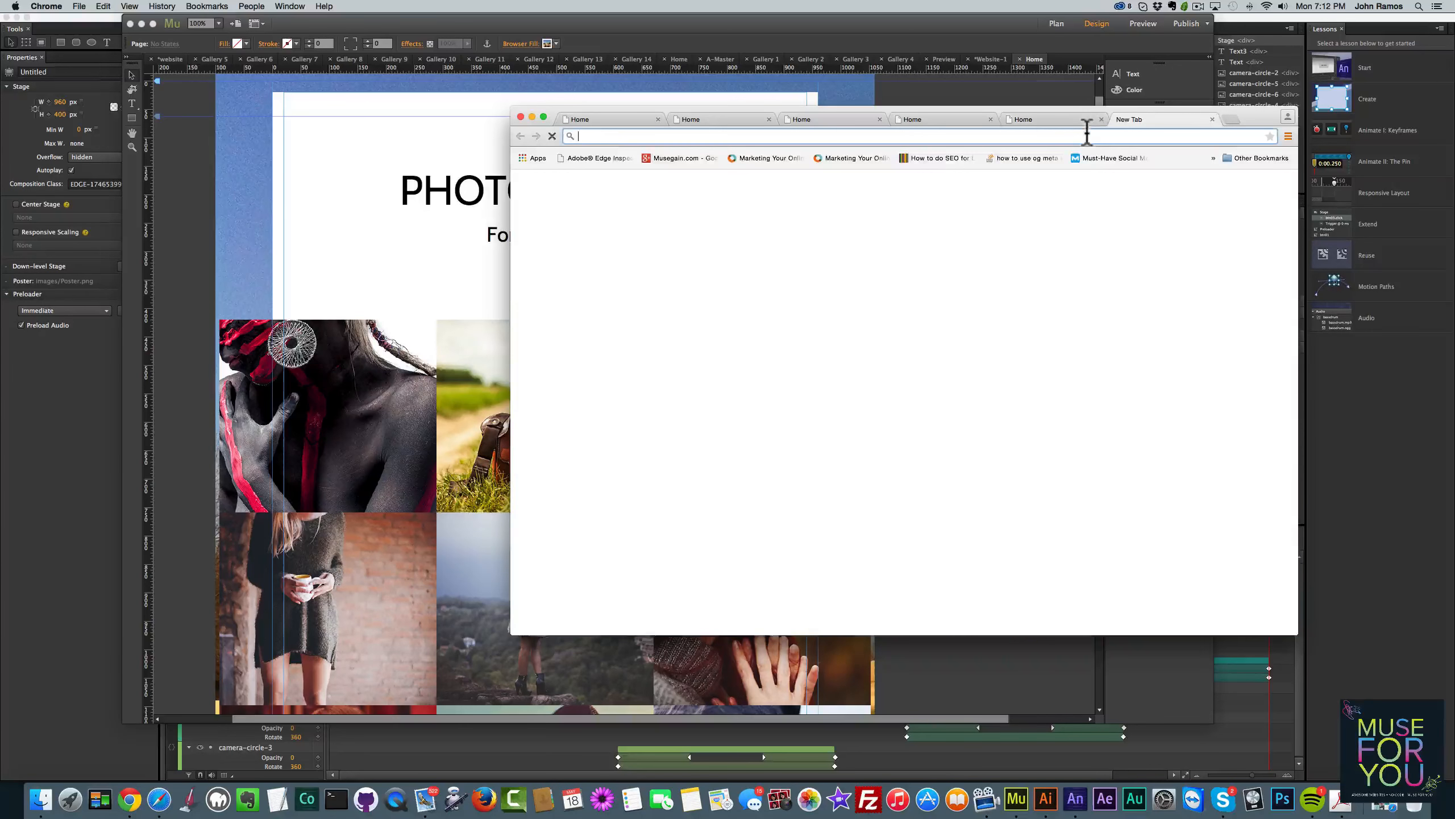
text(un)
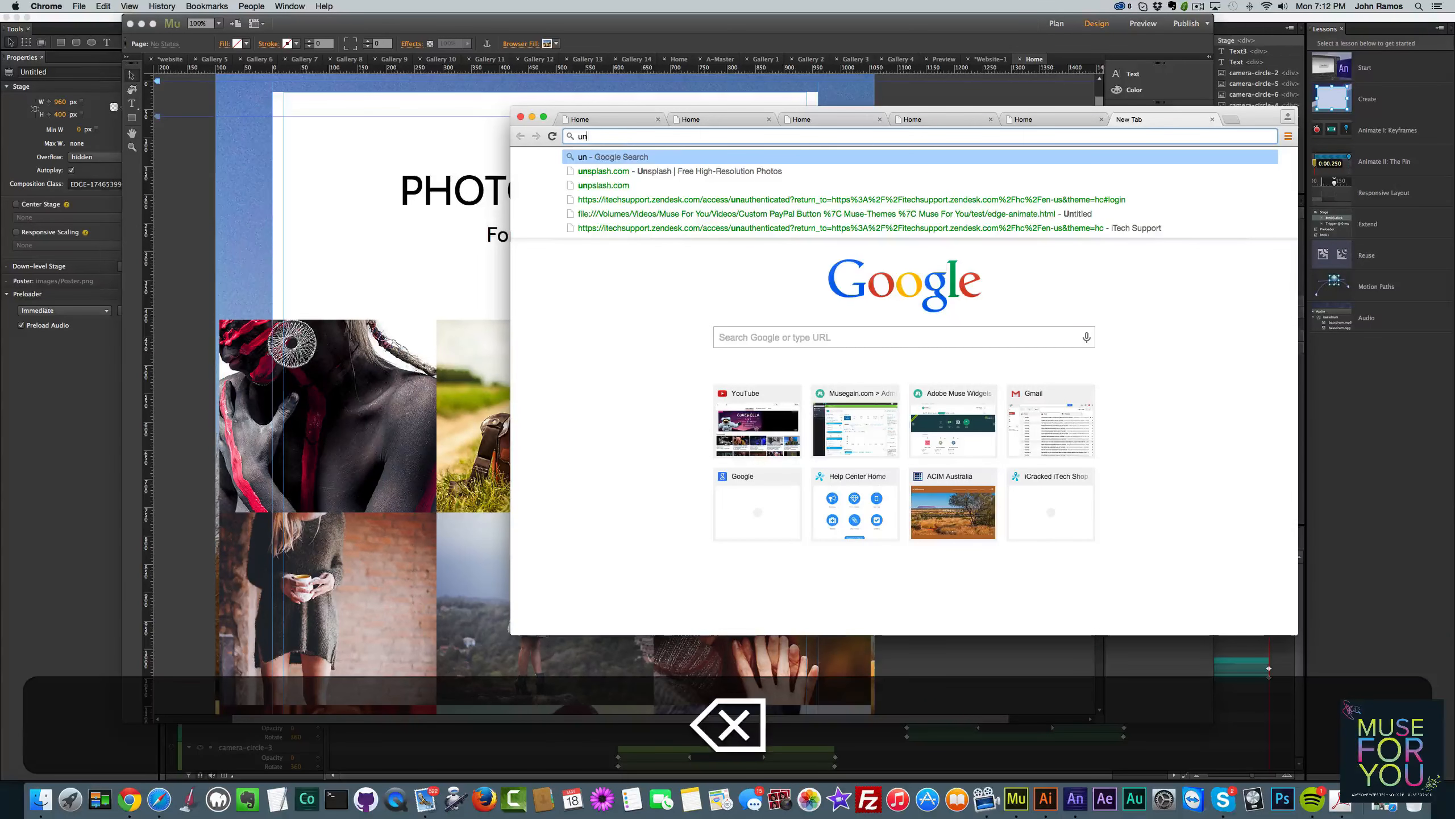
text(psplash.)
key(Return)
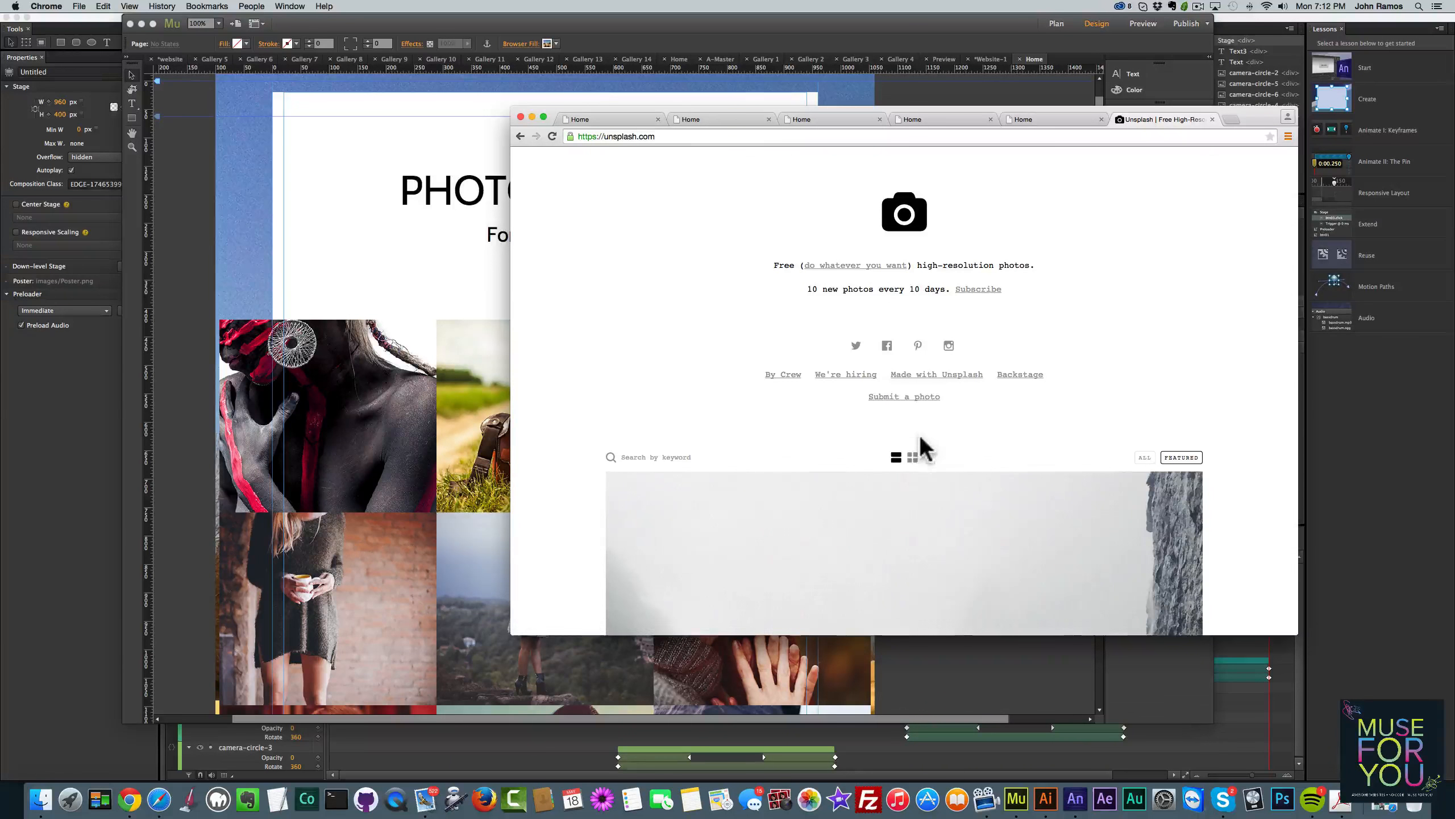
click(913, 457)
Browse the featured Unsplash photo grid for free high-resolution images and return to the start of the page
scroll(961, 465, down, 4)
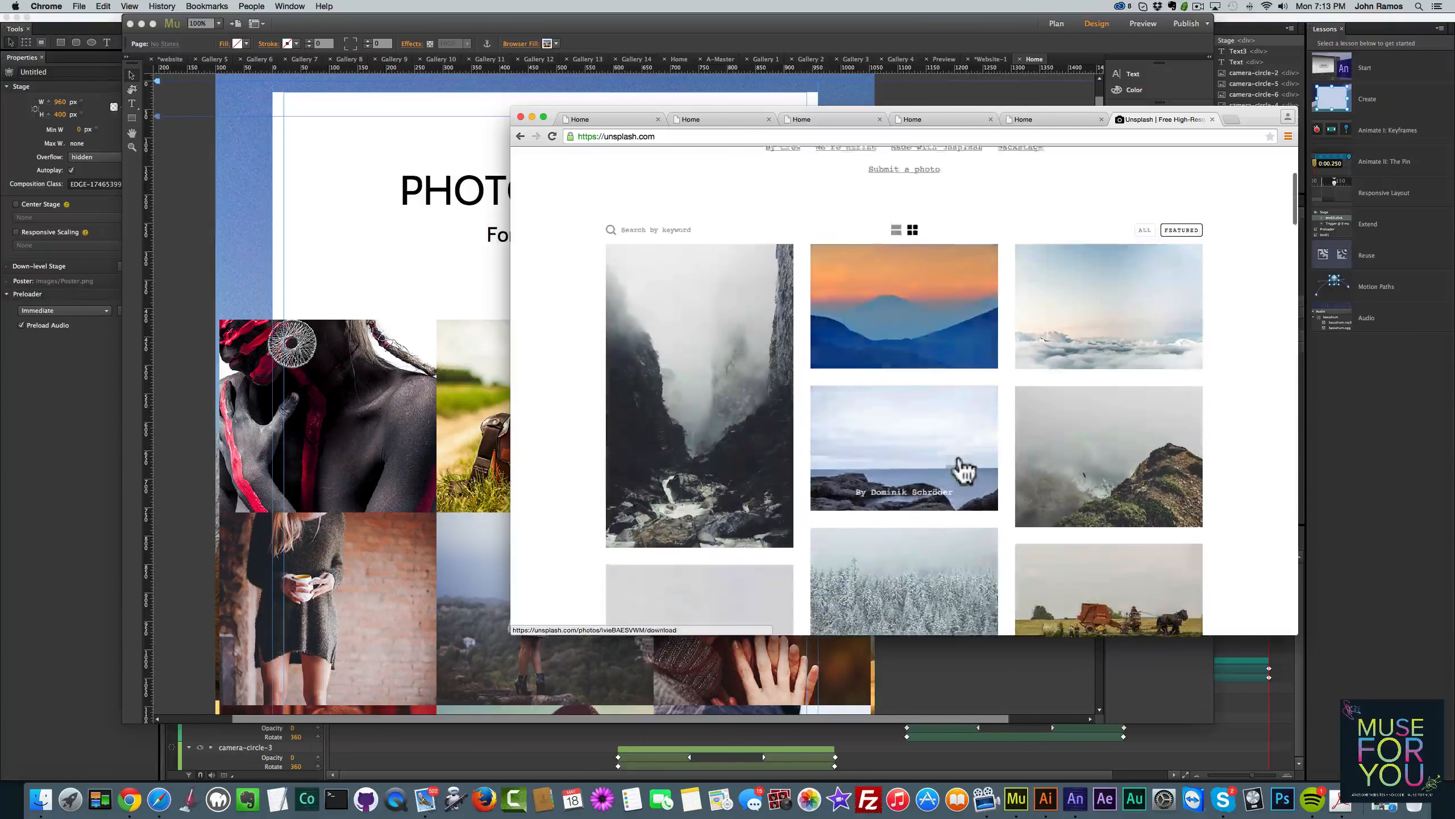
scroll(963, 470, down, 4)
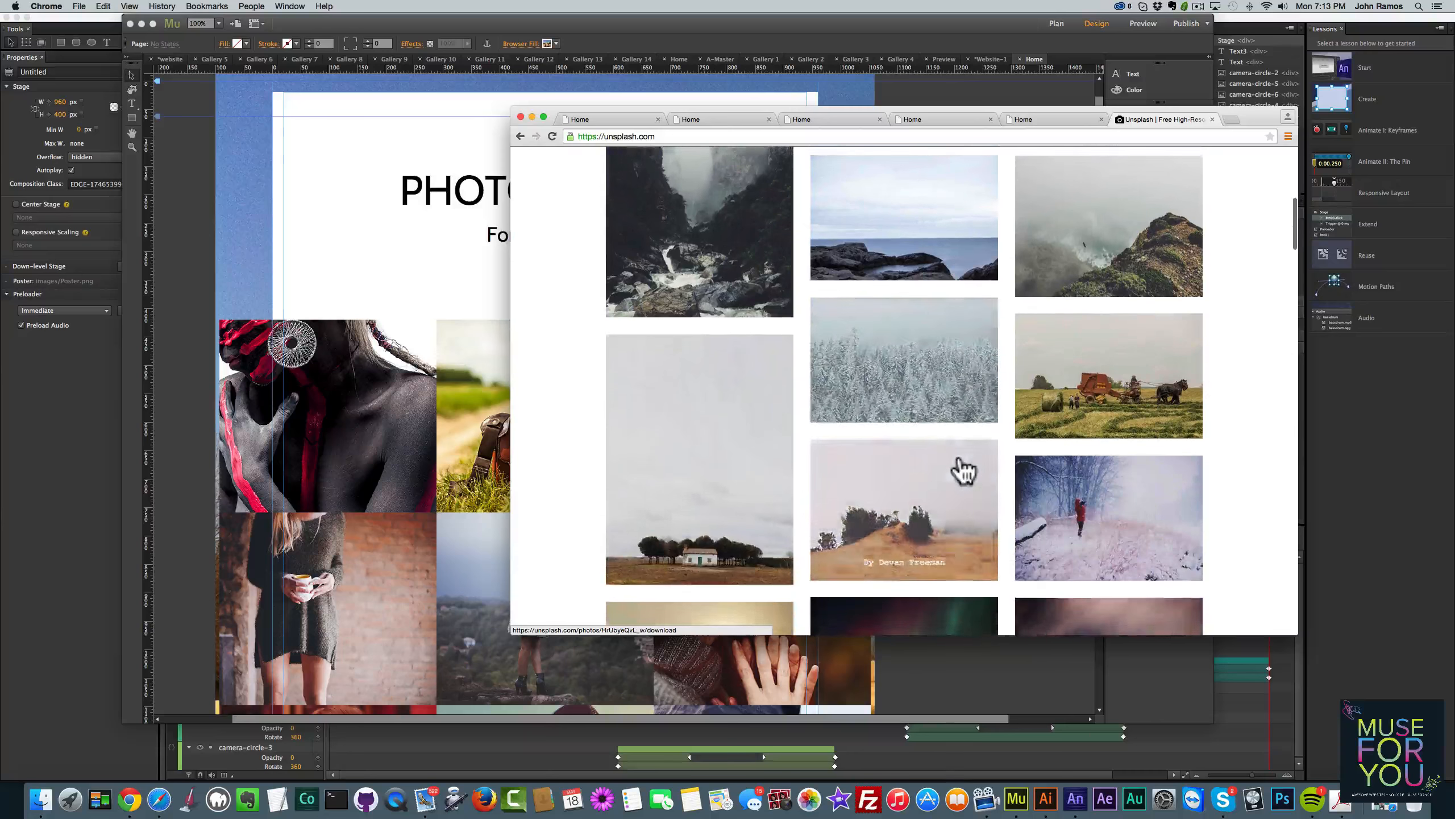
scroll(964, 470, down, 2)
scroll(965, 470, up, 6)
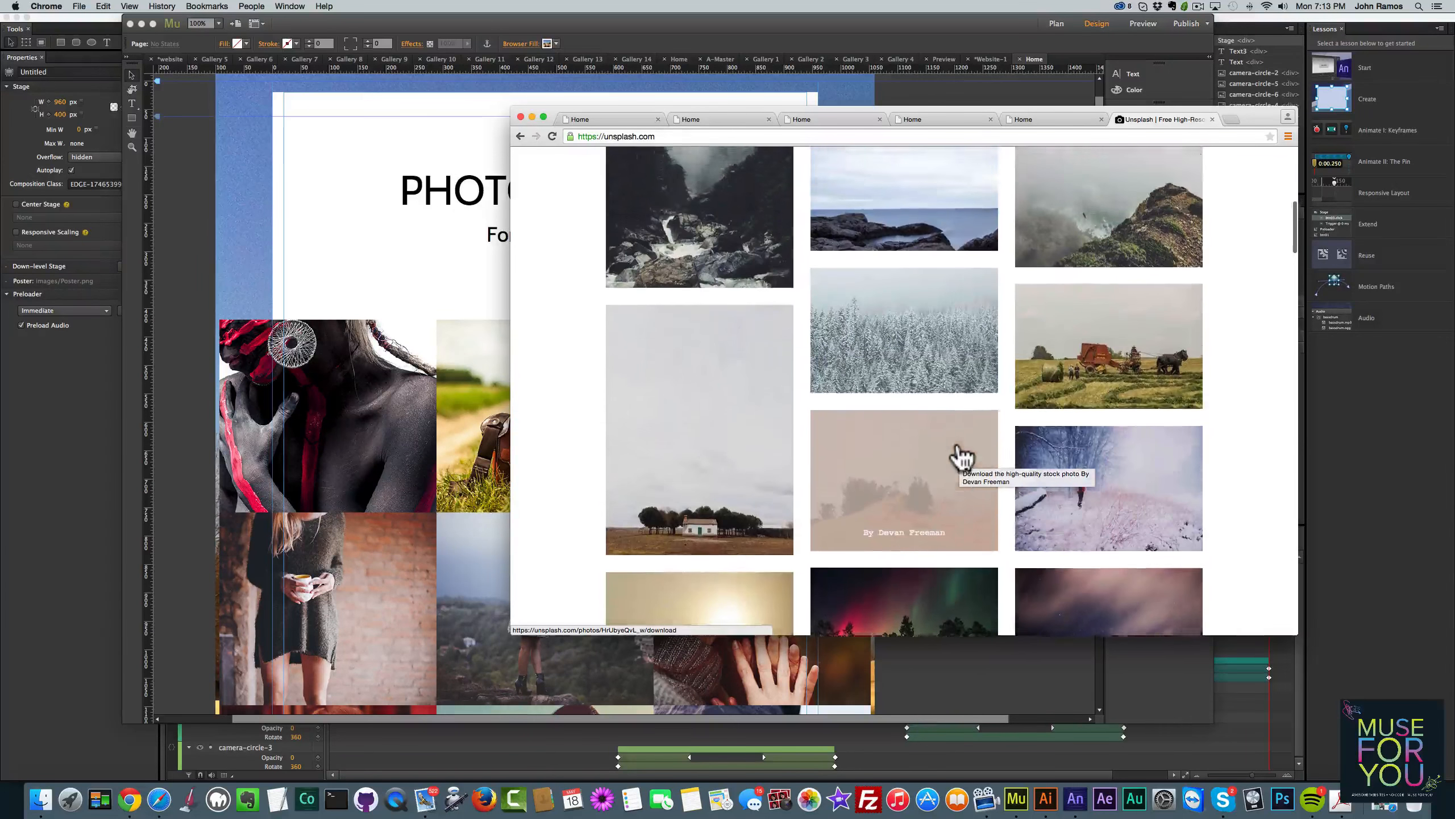
scroll(961, 456, down, 12)
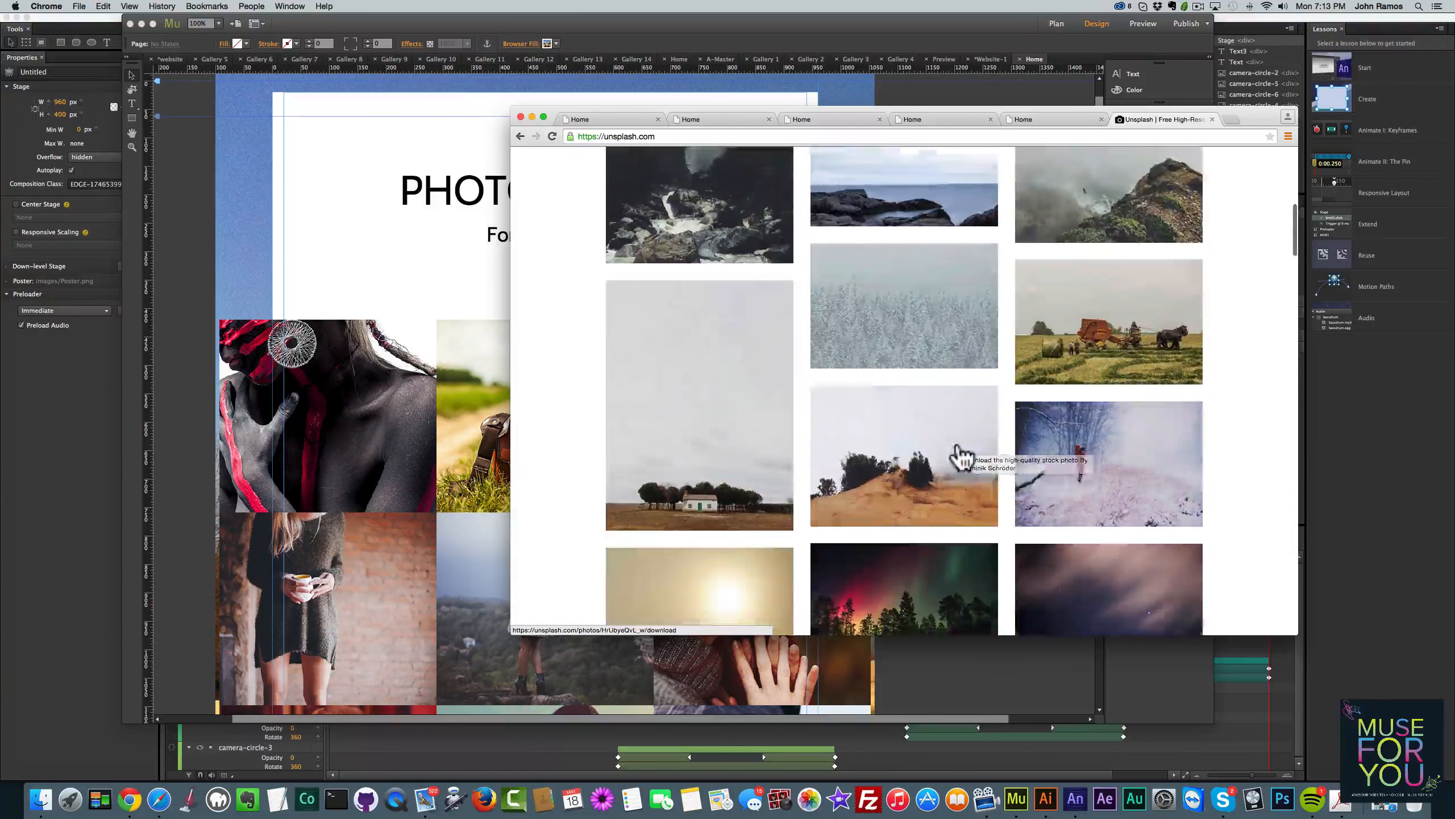
scroll(959, 450, down, 7)
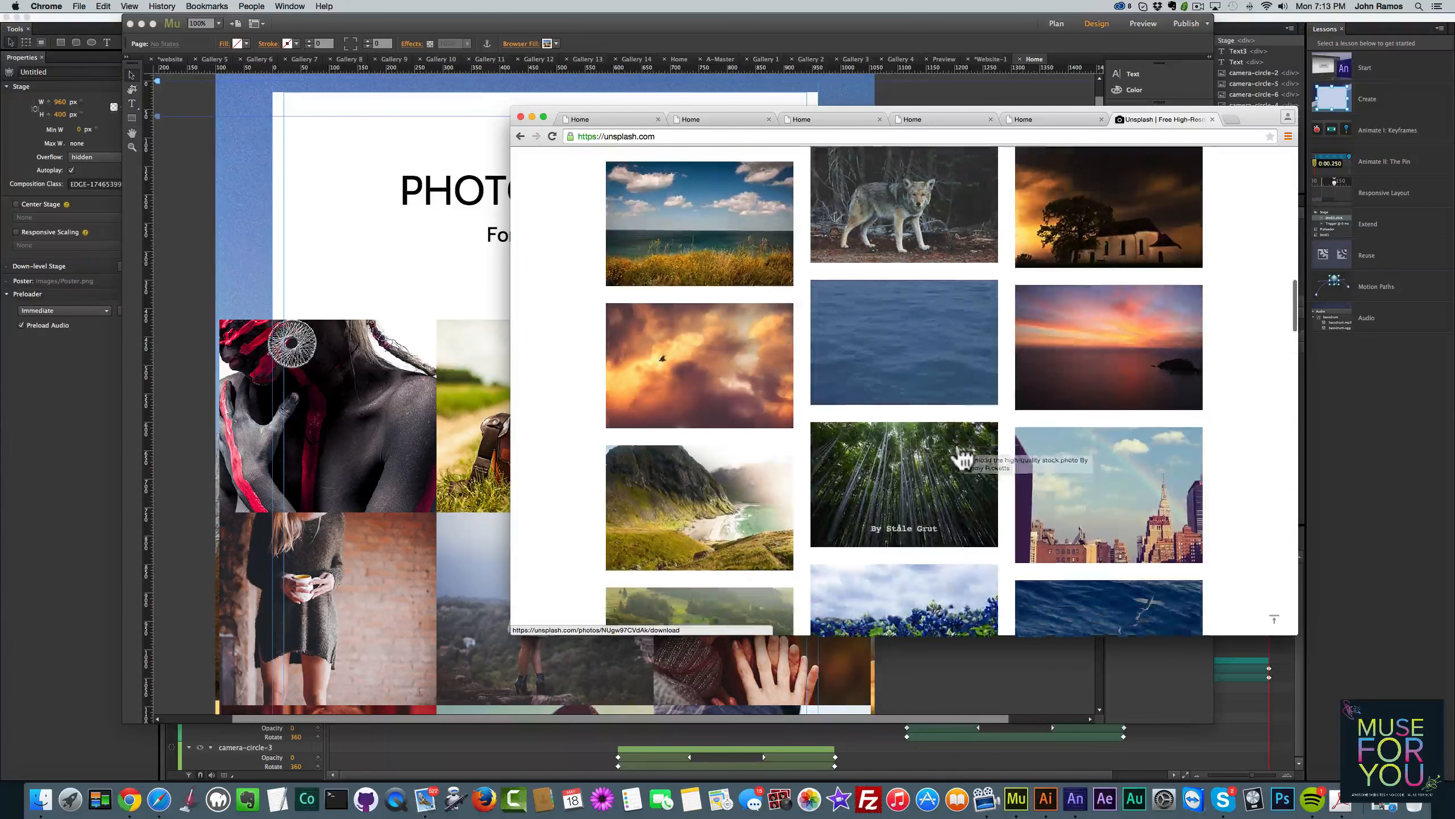
scroll(962, 455, up, 18)
scroll(963, 457, up, 5)
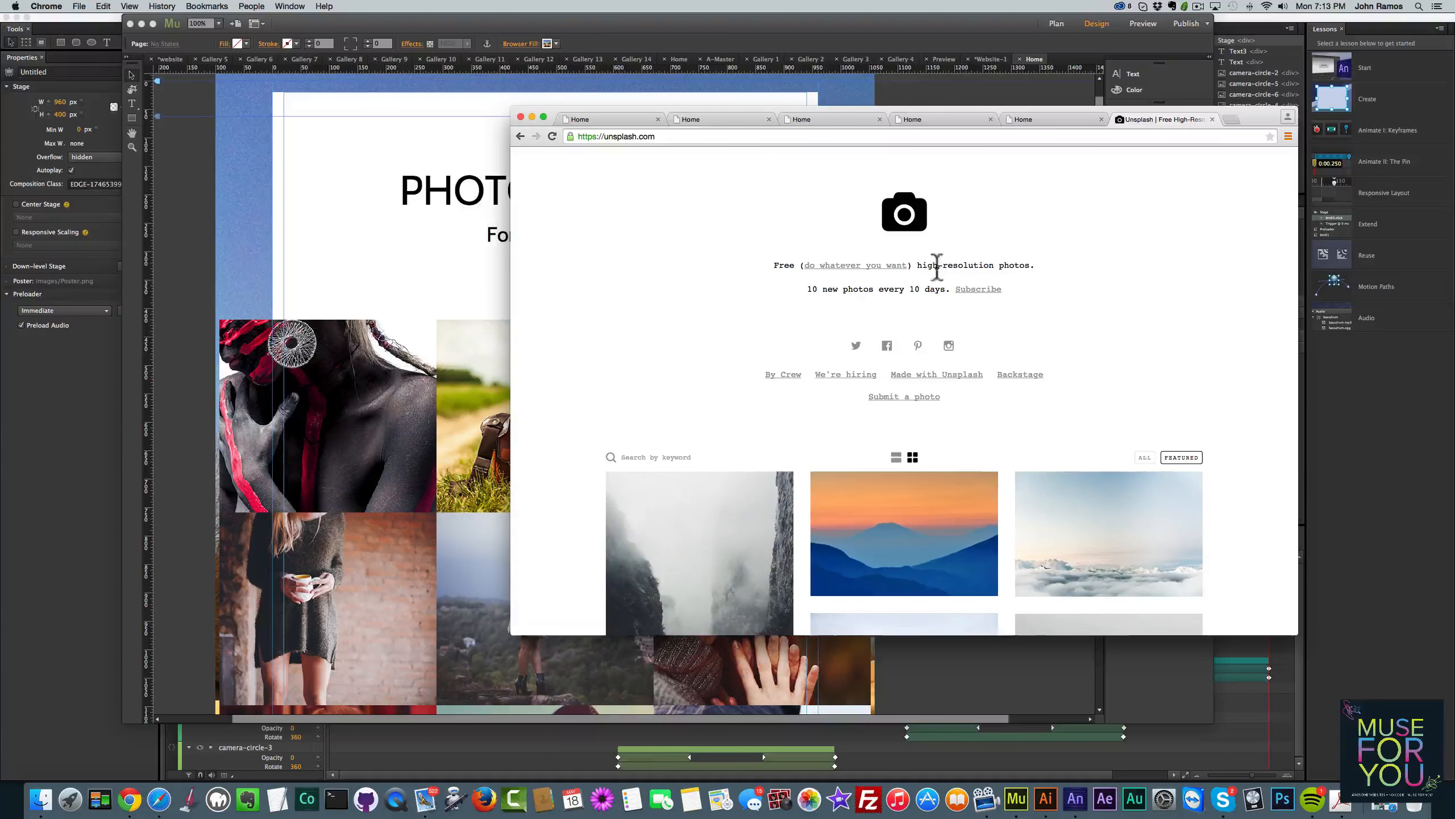
scroll(958, 267, down, 9)
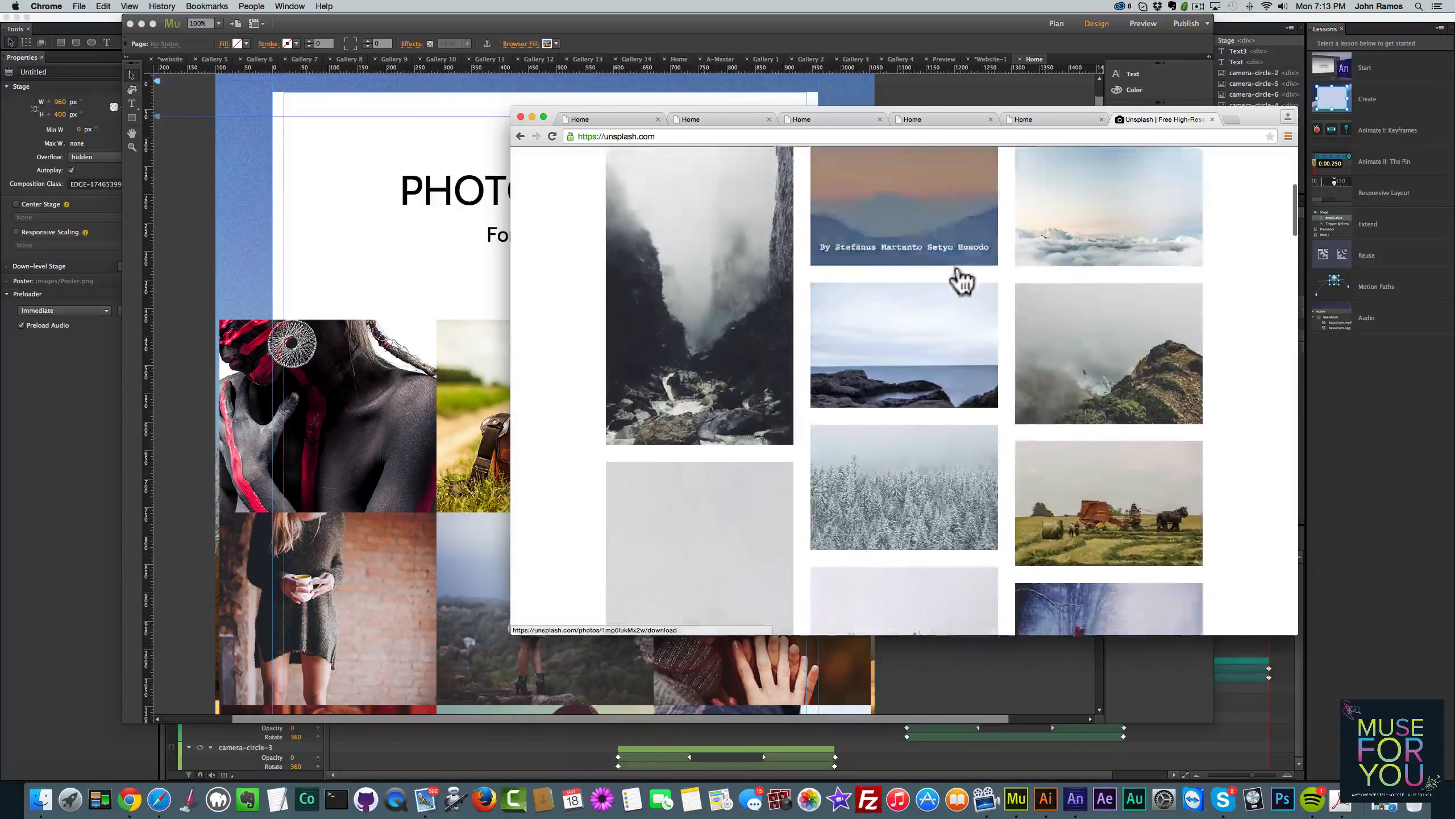
scroll(961, 268, up, 10)
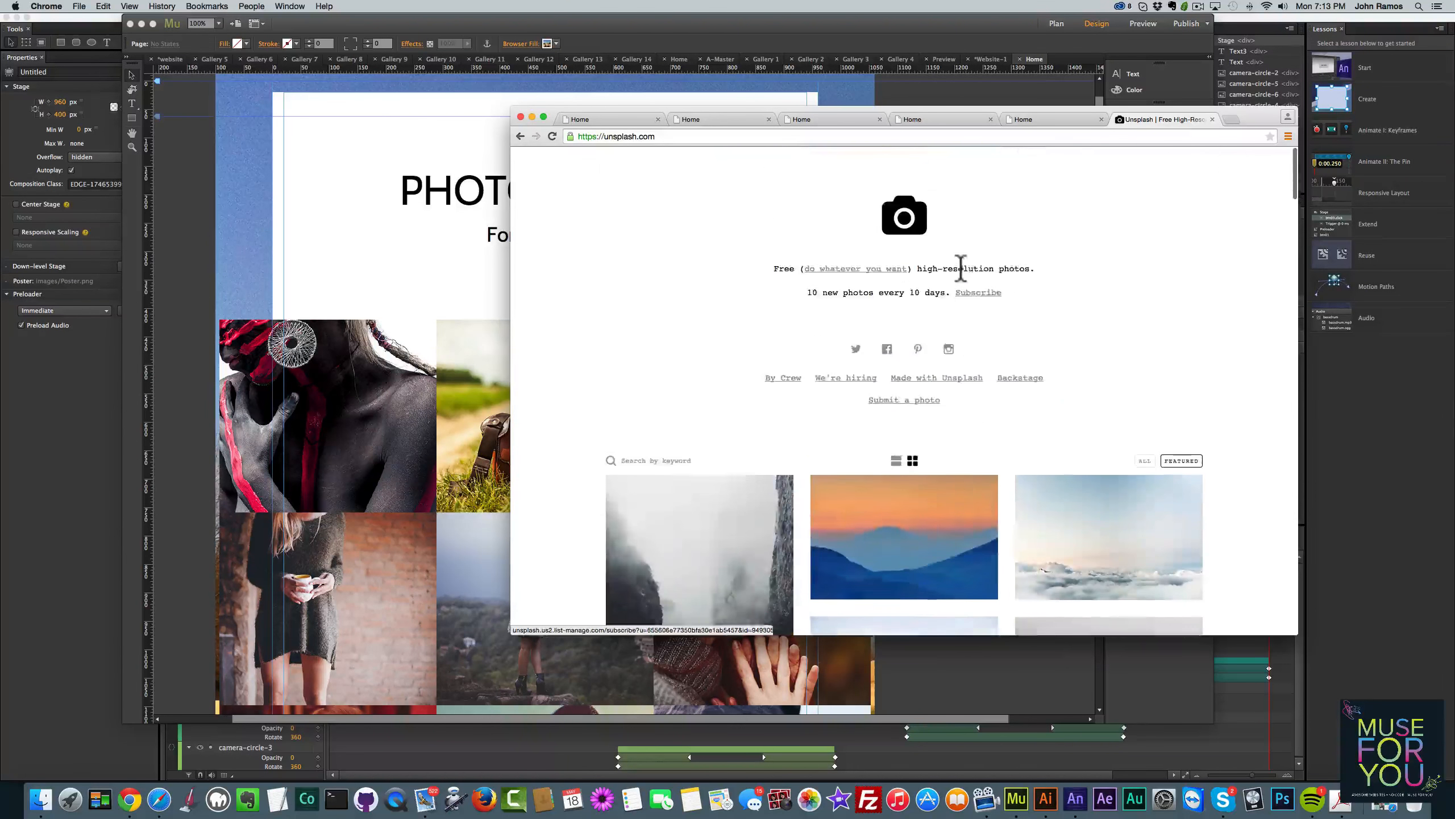
Return to the page preview, open the body-paint portrait from the mosaic gallery in the lightbox, and close it
click(1049, 118)
scroll(1006, 264, down, 5)
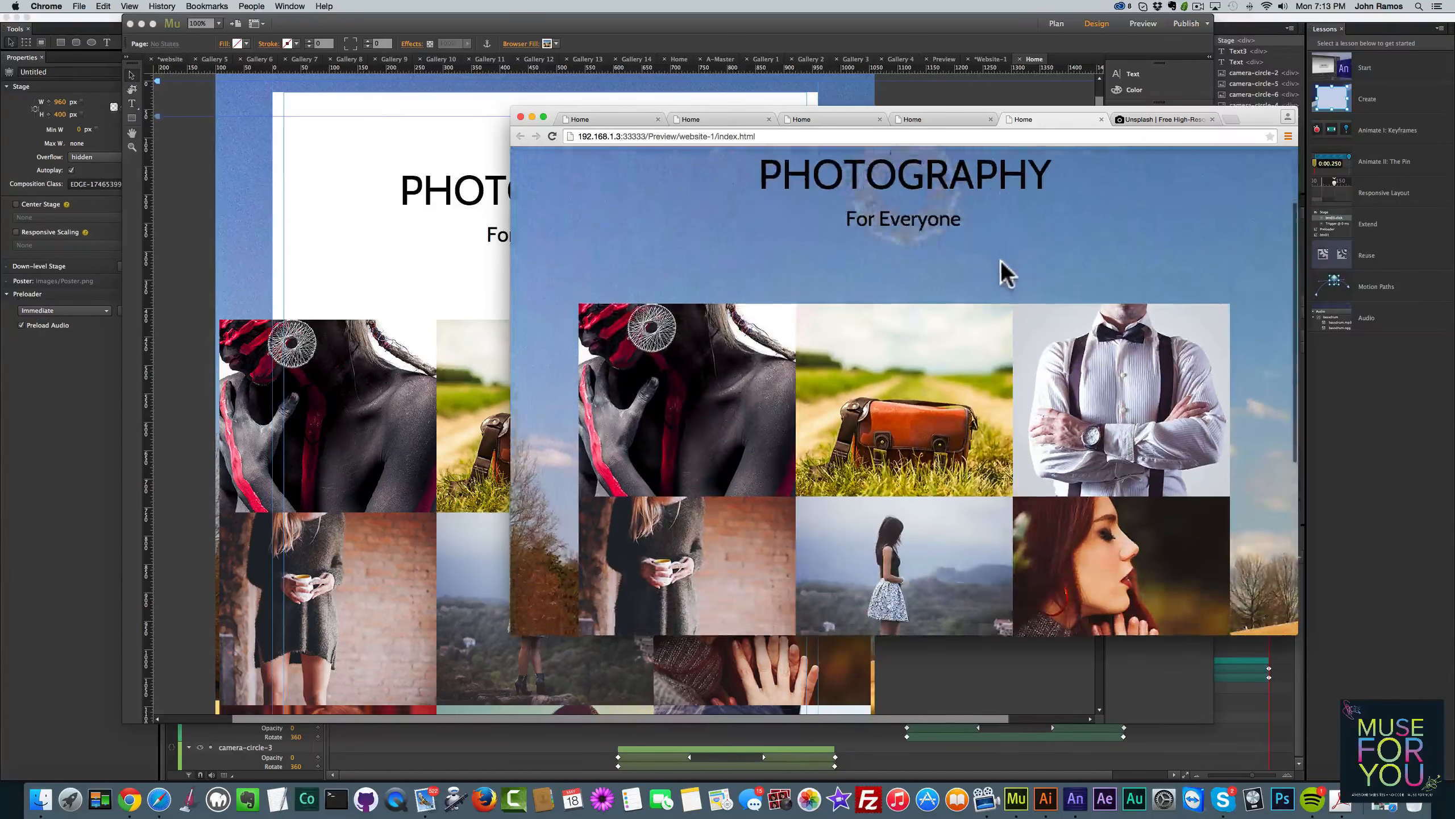
click(729, 258)
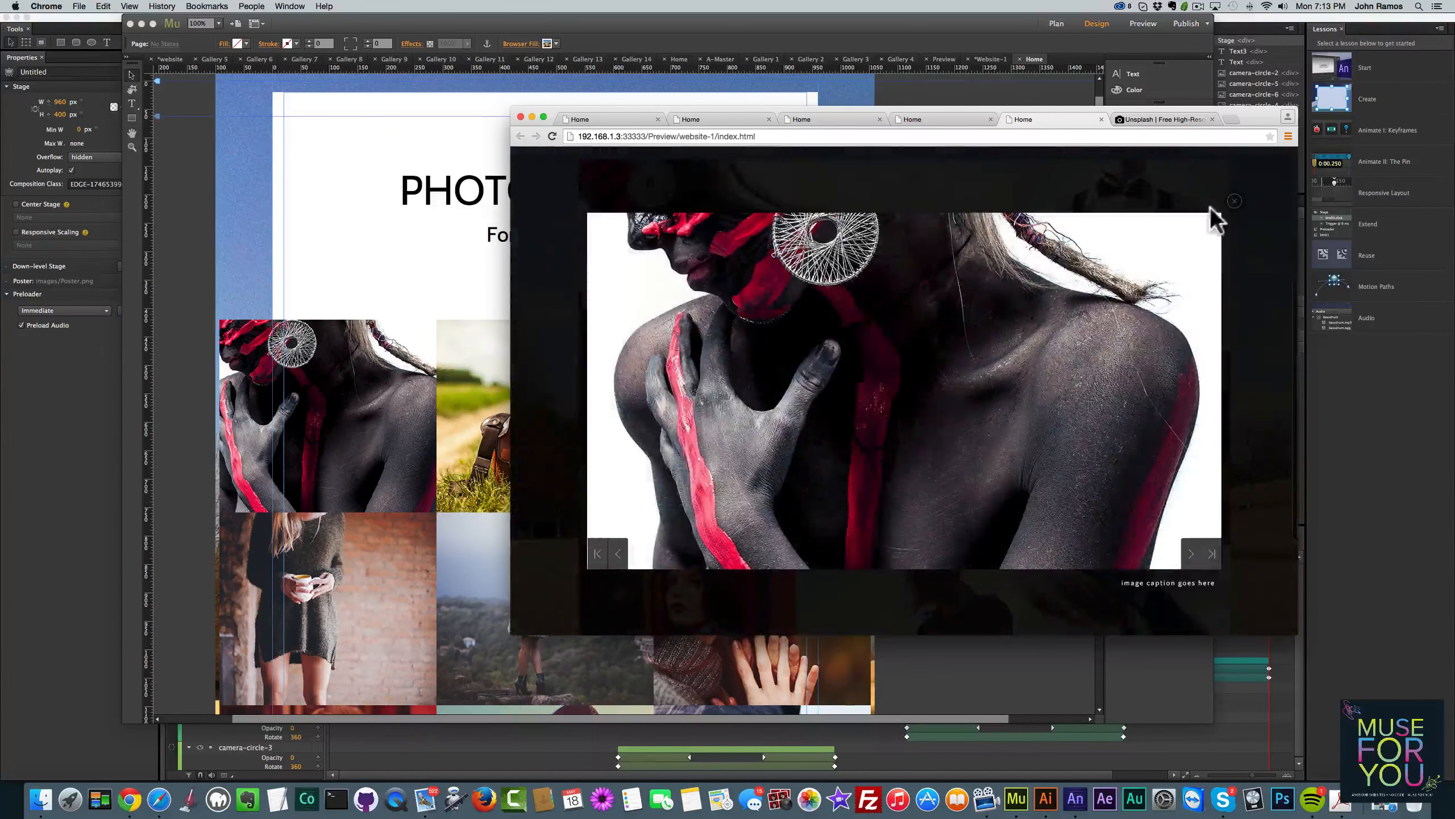
click(1234, 211)
Check the gallery thumbnails' blur rollovers, open and close the bow-tie image in the lightbox, and return to the animation
scroll(1013, 319, down, 3)
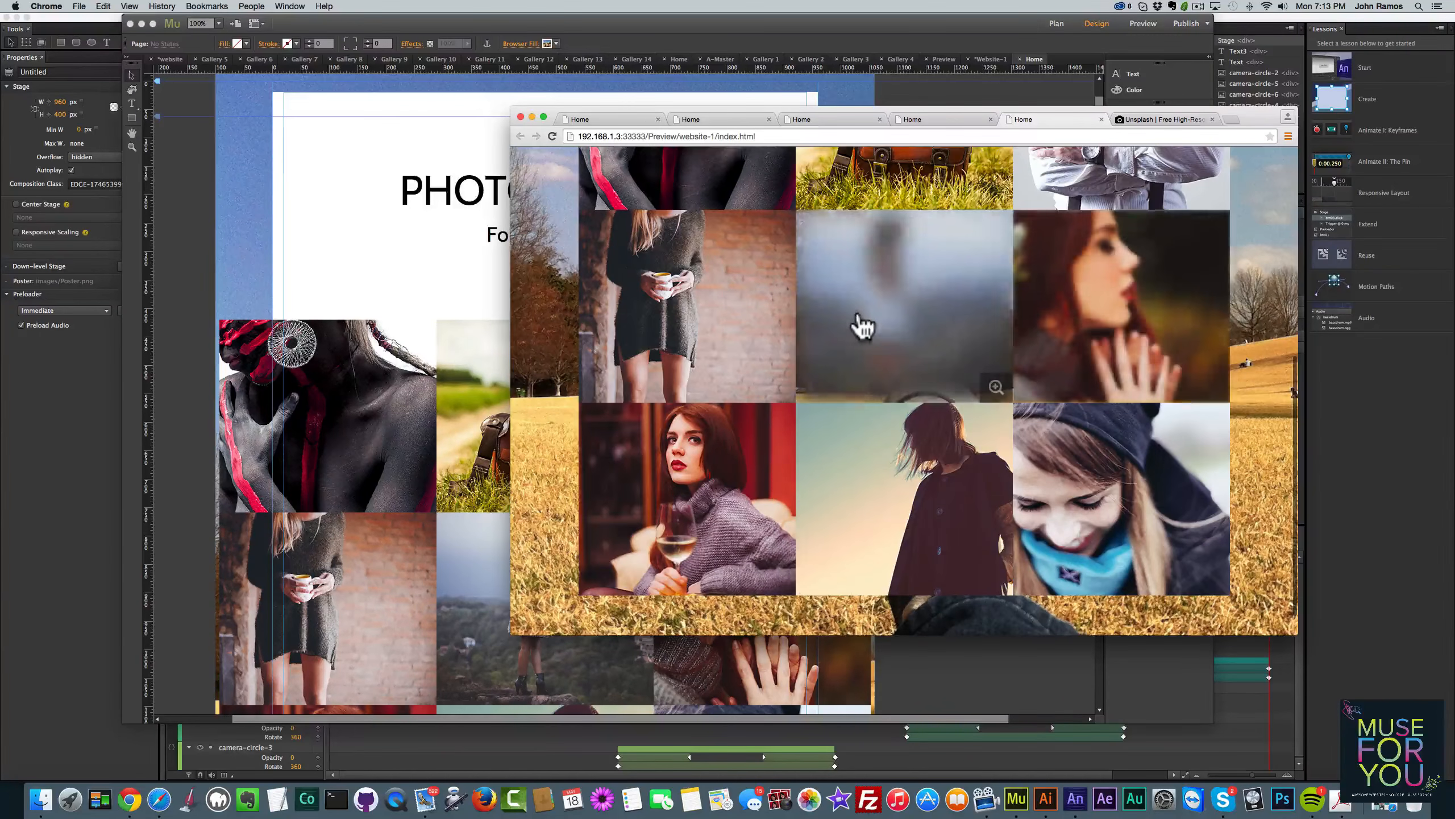
scroll(857, 327, up, 3)
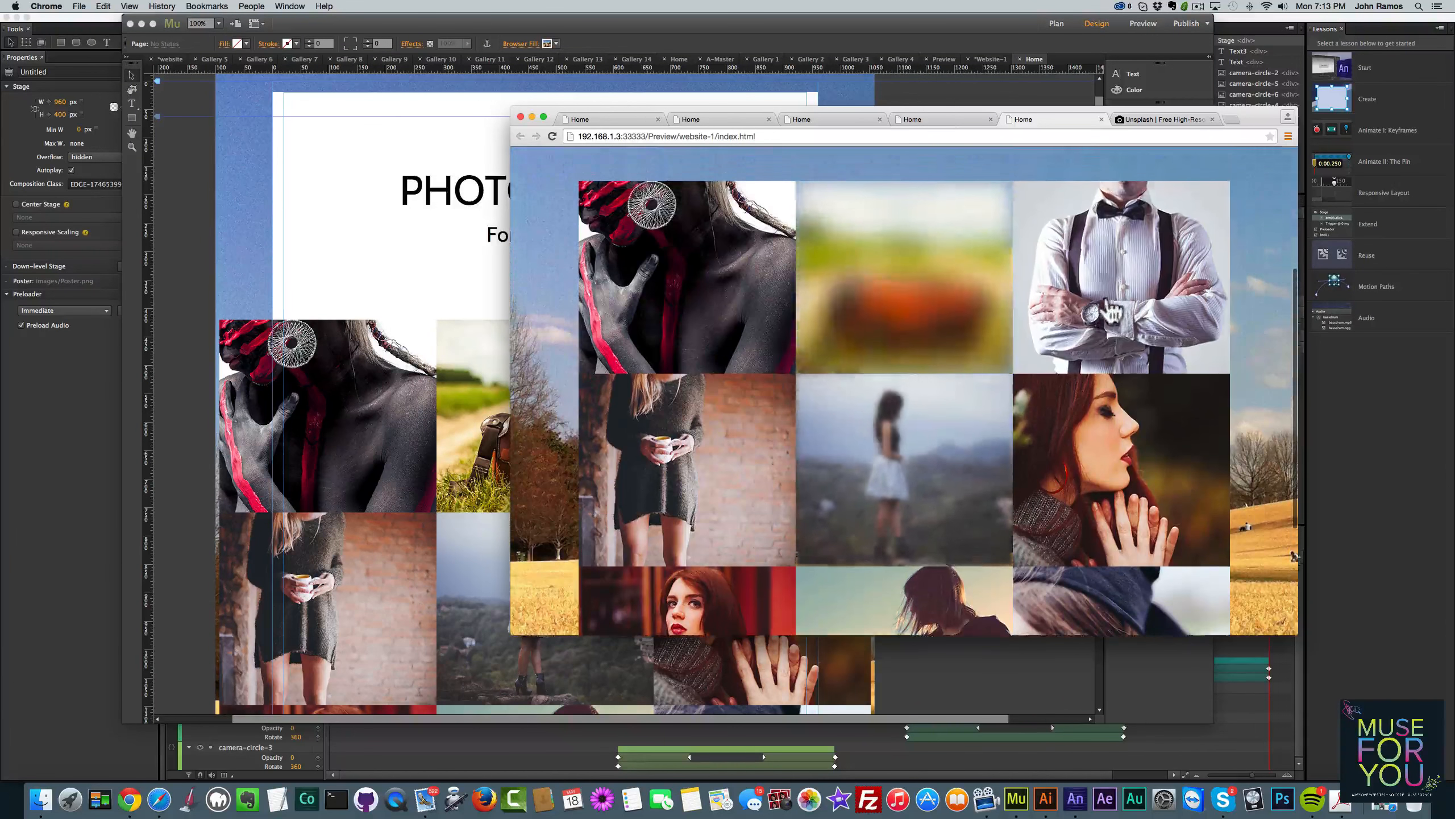
click(1141, 292)
click(1234, 200)
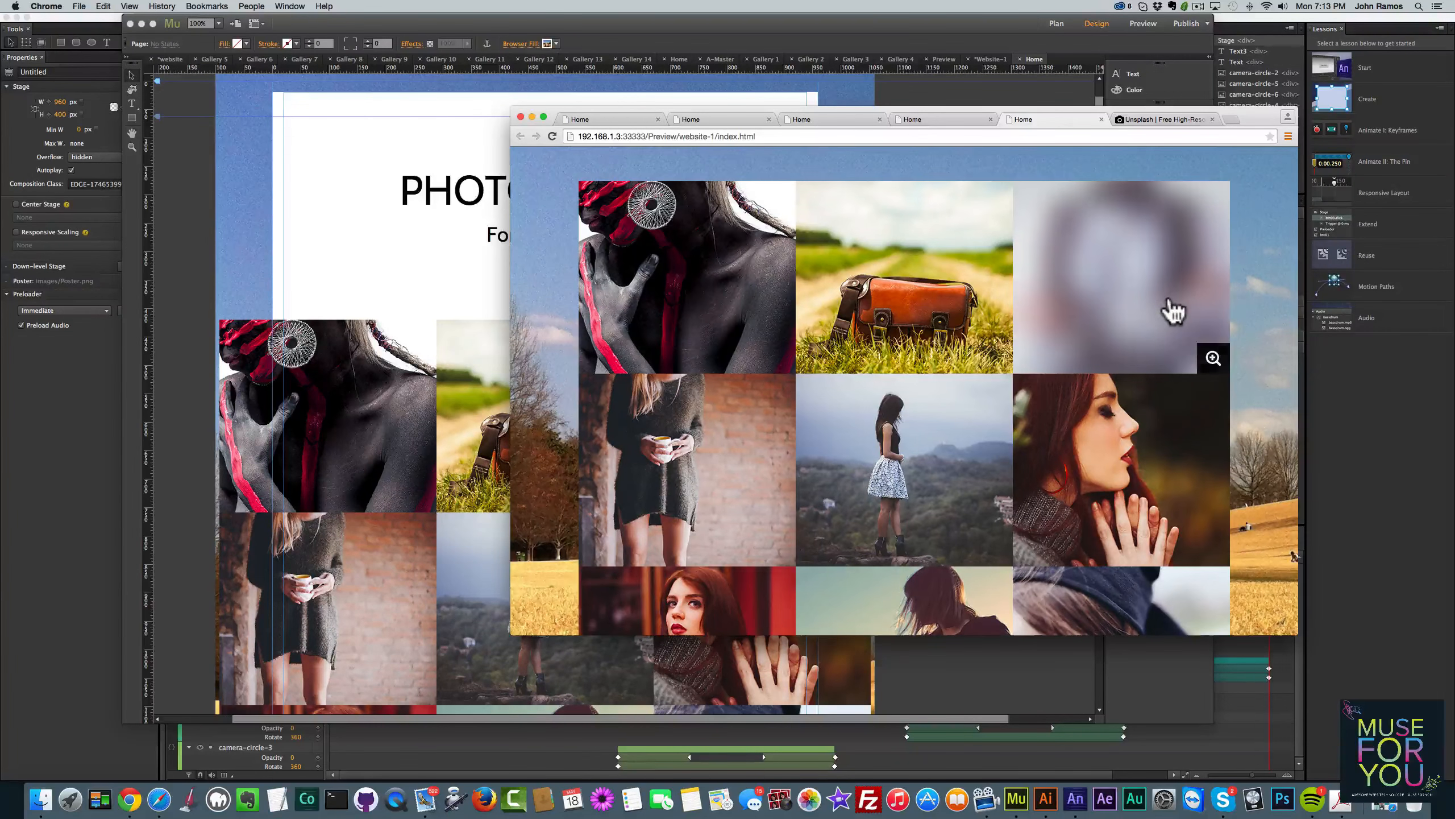
scroll(1169, 298, up, 4)
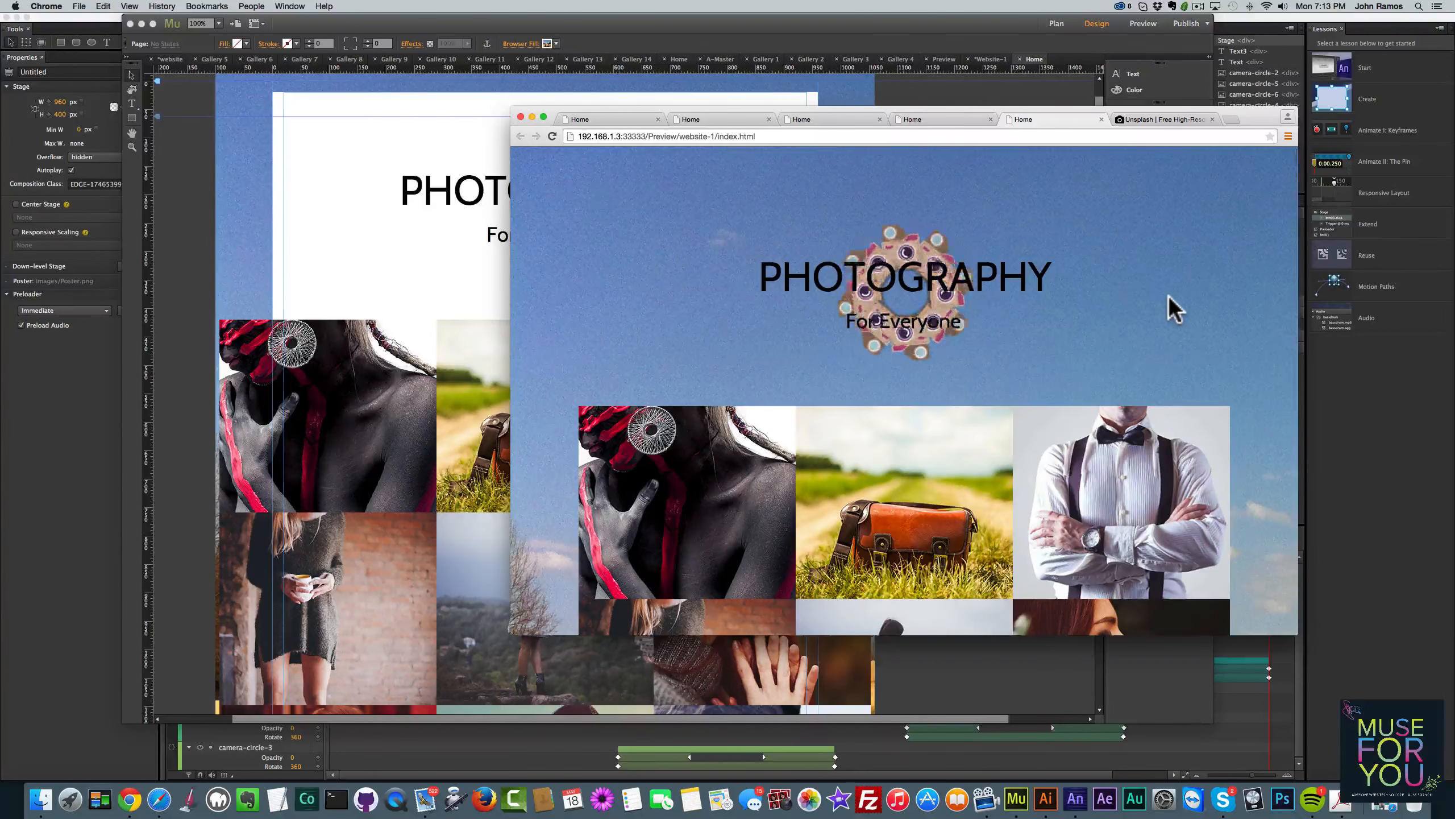